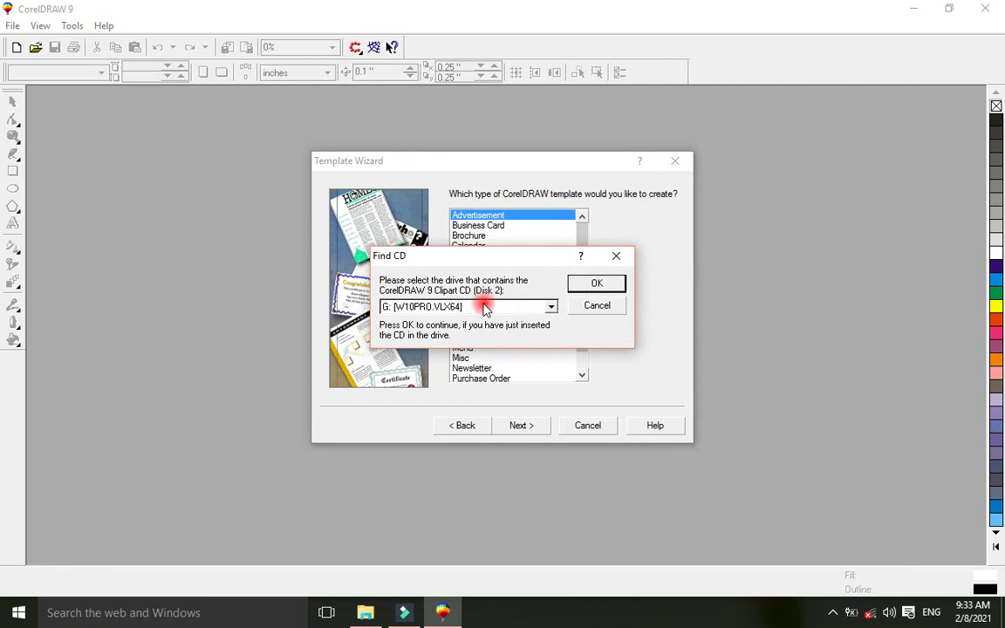
Step: Try to create a document from the Calendar template, using drive G: for the clipart CD
{"action": "left_click", "coordinate": [485, 309]}
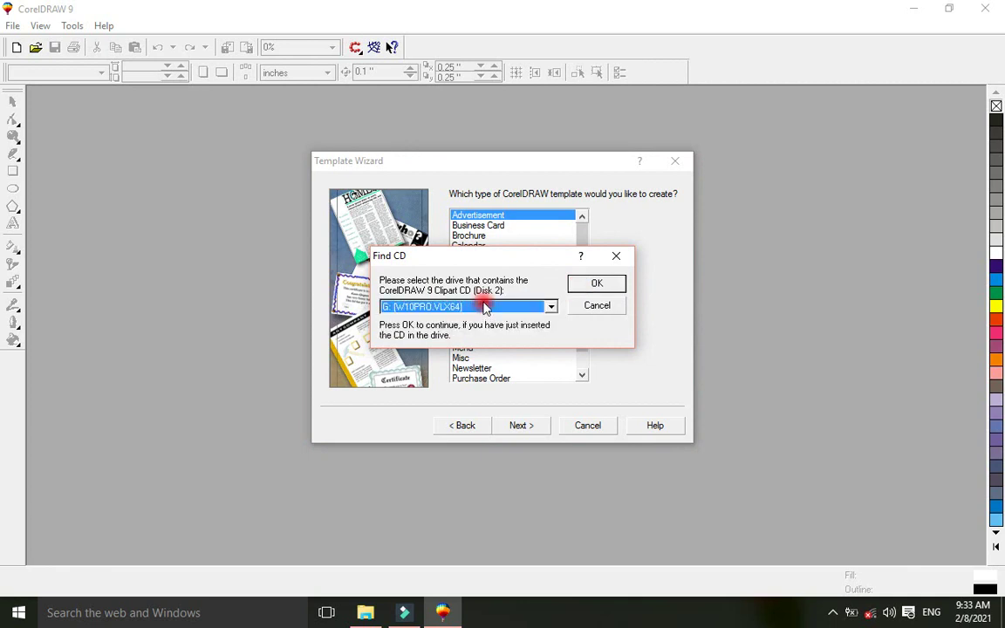
{"action": "left_click", "coordinate": [572, 285]}
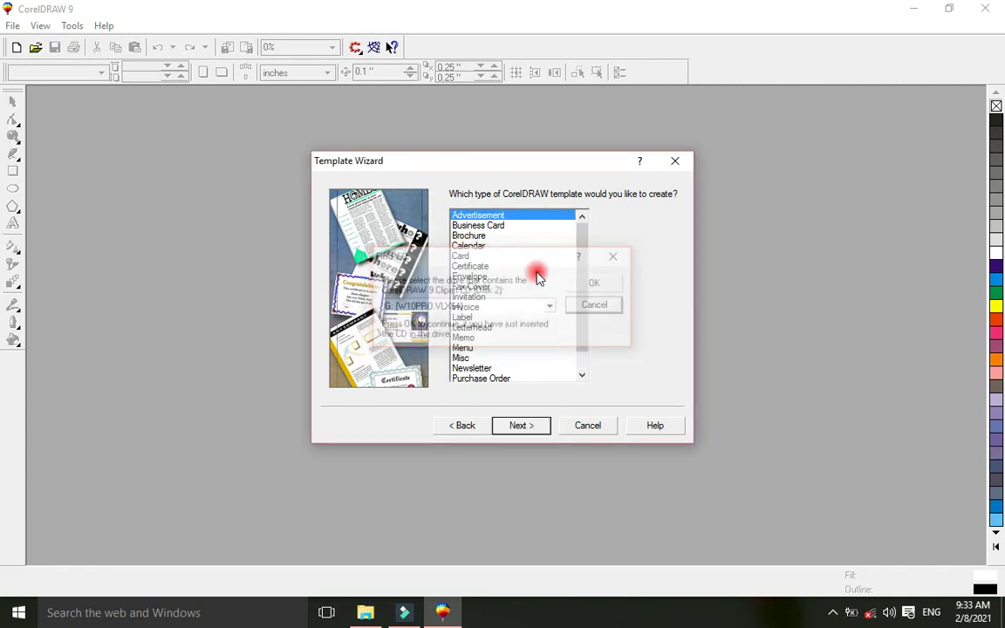
{"action": "left_click", "coordinate": [469, 246]}
{"action": "left_click", "coordinate": [518, 426]}
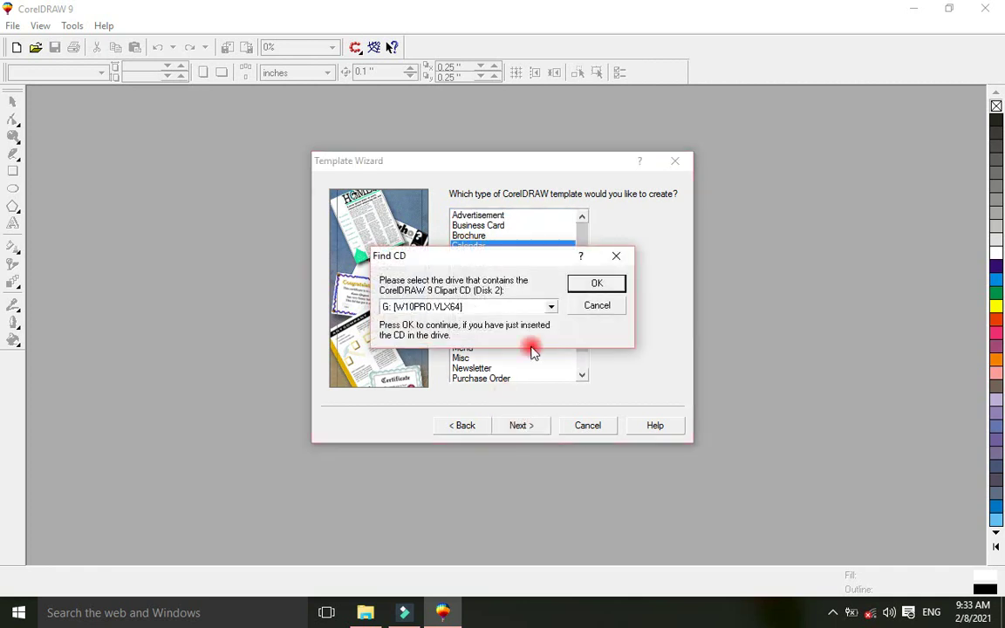
{"action": "left_click", "coordinate": [590, 283]}
{"action": "left_click", "coordinate": [597, 308]}
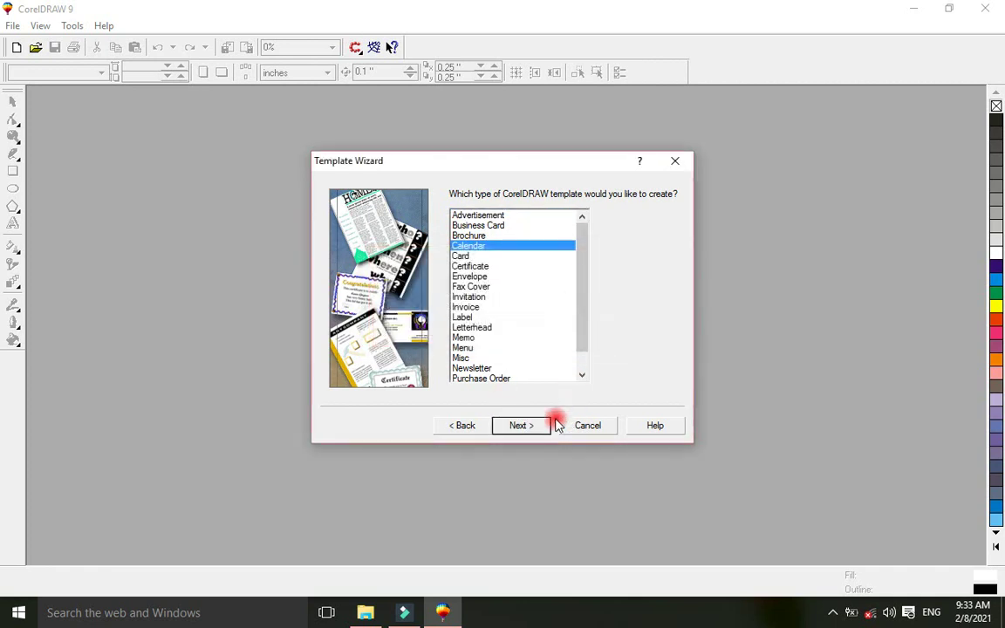
Step: Try the Product Marketing template with drive G: as the clipart source, and cancel the template wizard
{"action": "left_click", "coordinate": [473, 379]}
{"action": "scroll", "coordinate": [510, 381], "scroll_direction": "down", "scroll_amount": 1}
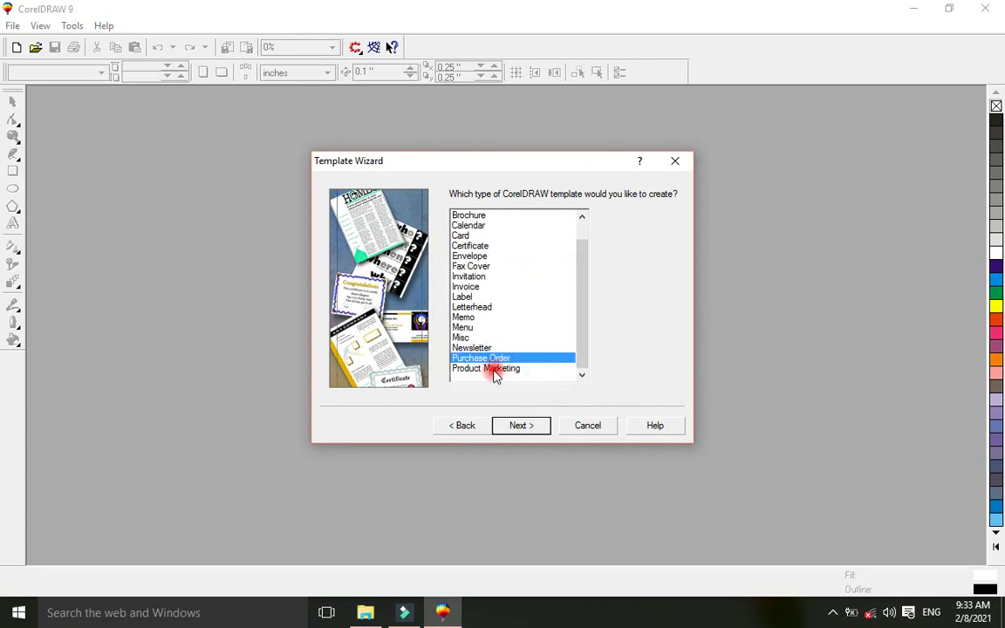
{"action": "left_click", "coordinate": [494, 371]}
{"action": "left_click", "coordinate": [533, 423]}
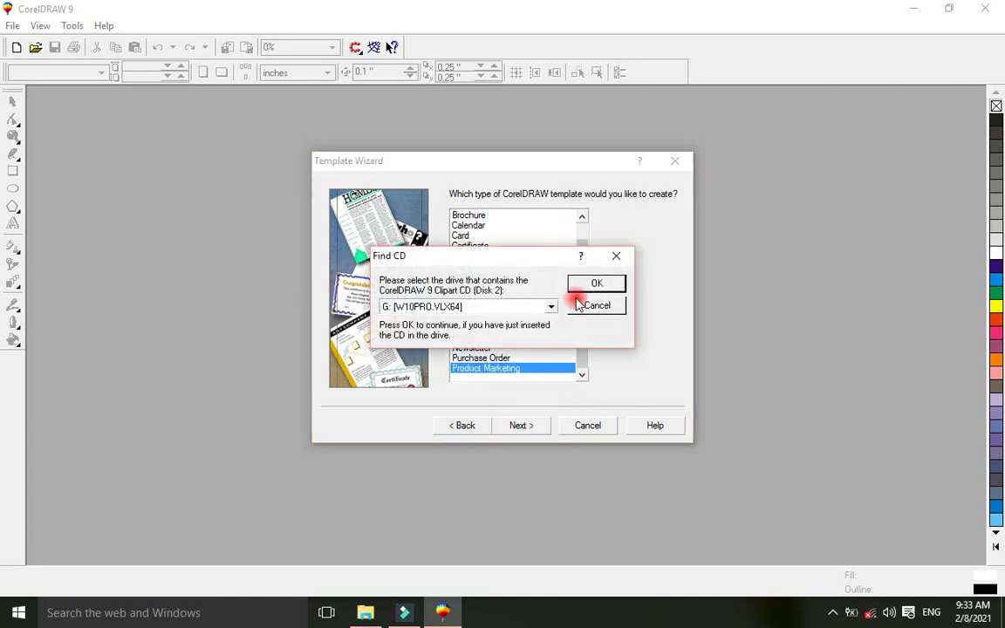
{"action": "left_click", "coordinate": [550, 306]}
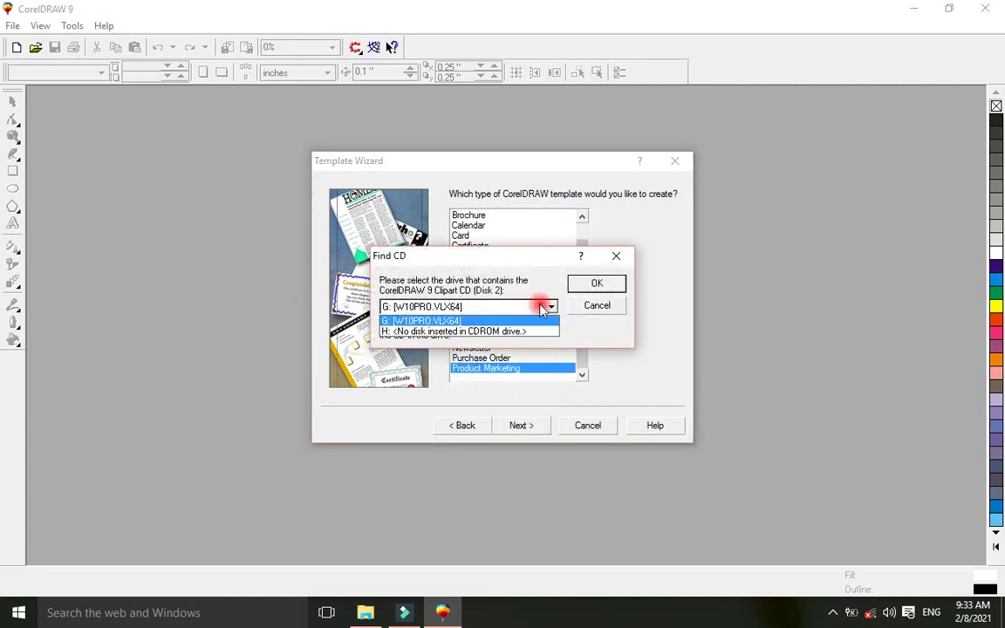
{"action": "left_click", "coordinate": [551, 306]}
{"action": "left_click", "coordinate": [595, 286]}
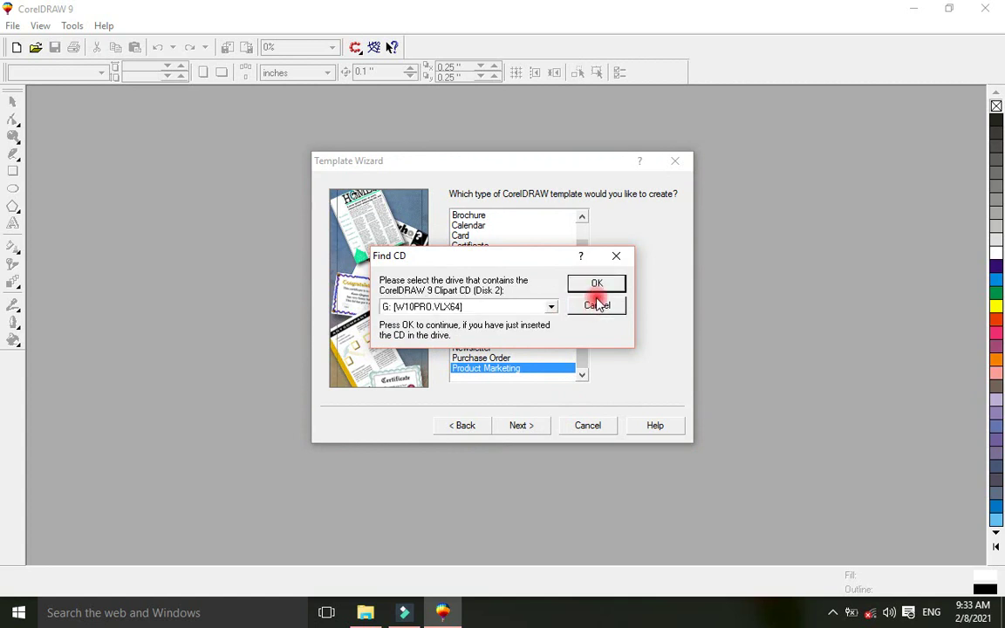
{"action": "left_click", "coordinate": [590, 427]}
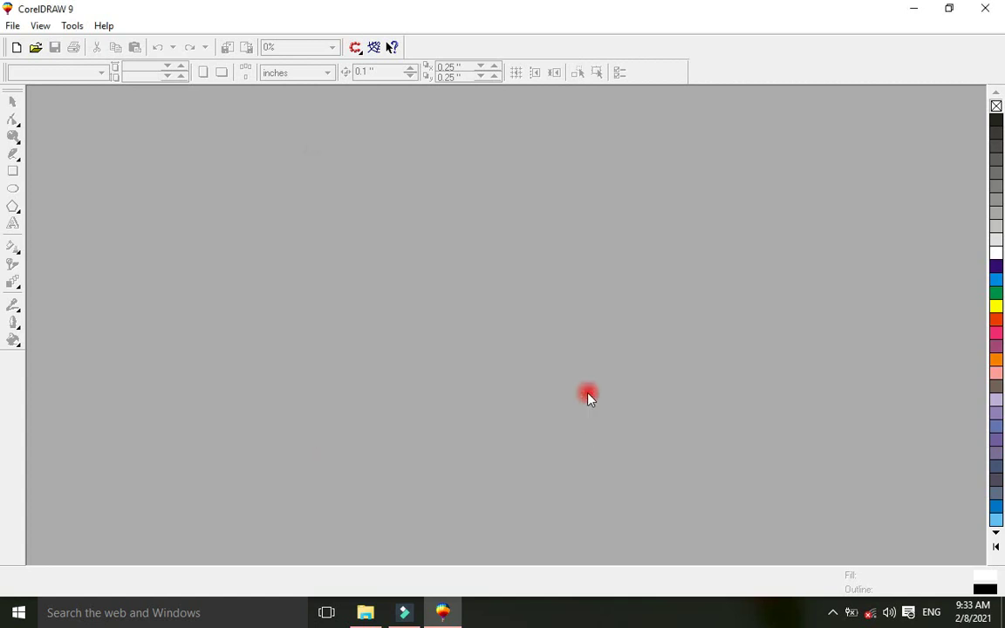
Step: Create a new blank document
{"action": "left_click", "coordinate": [13, 25]}
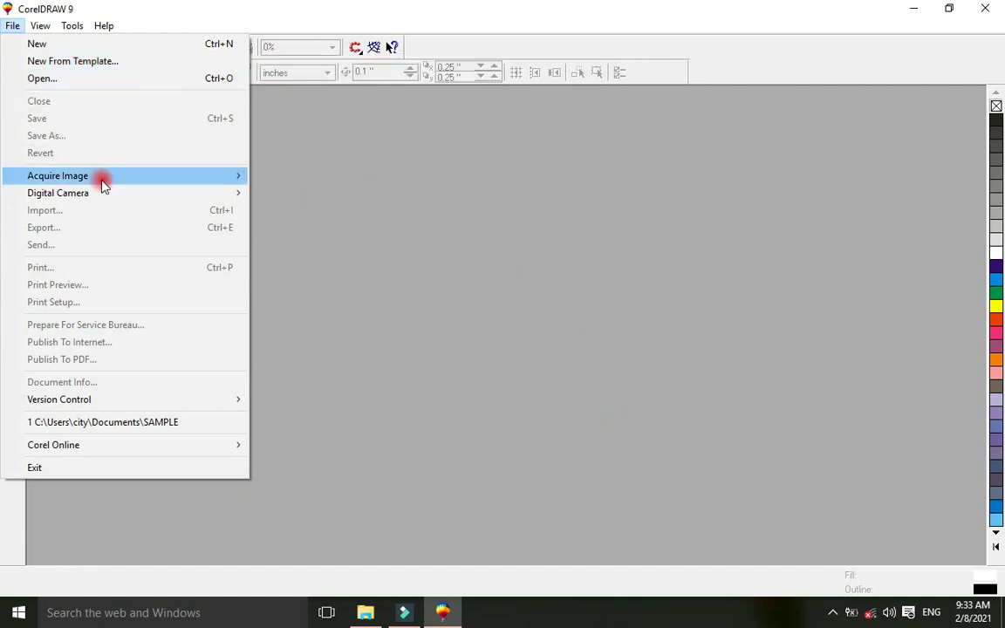
{"action": "mouse_move", "coordinate": [98, 199]}
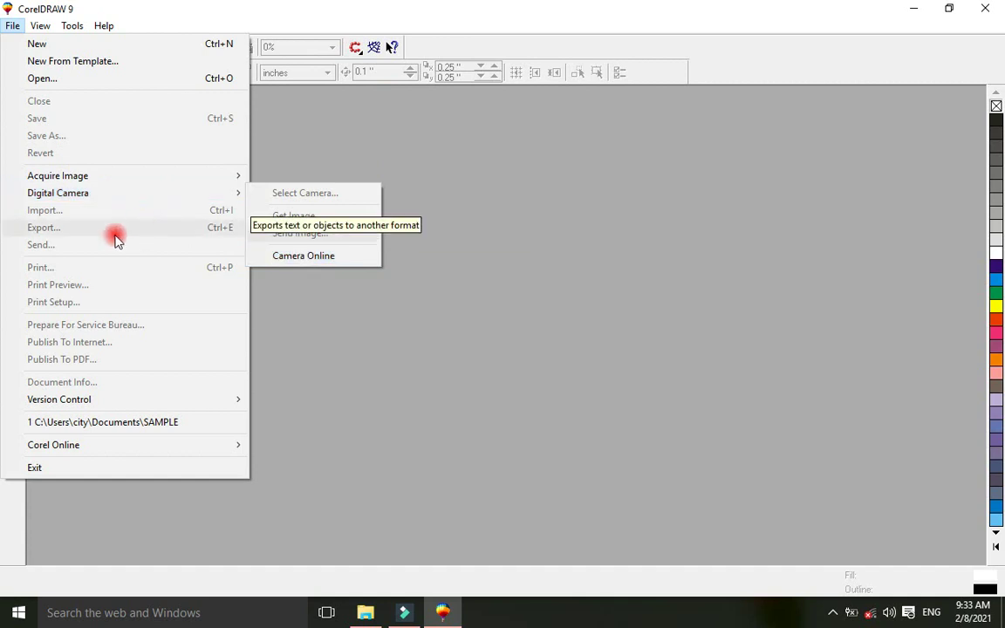
{"action": "mouse_move", "coordinate": [92, 403]}
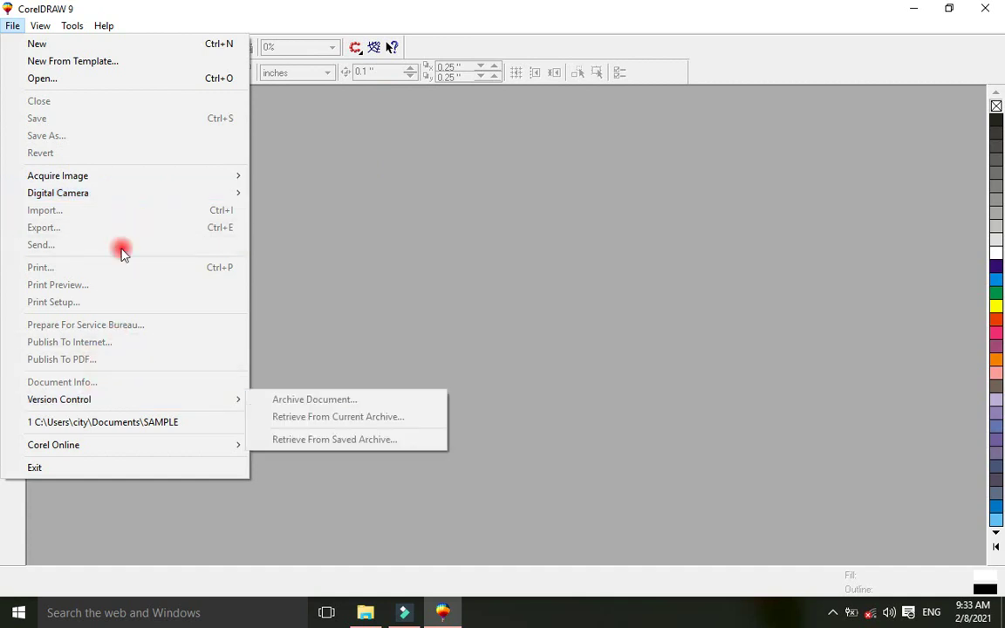
{"action": "left_click", "coordinate": [52, 44]}
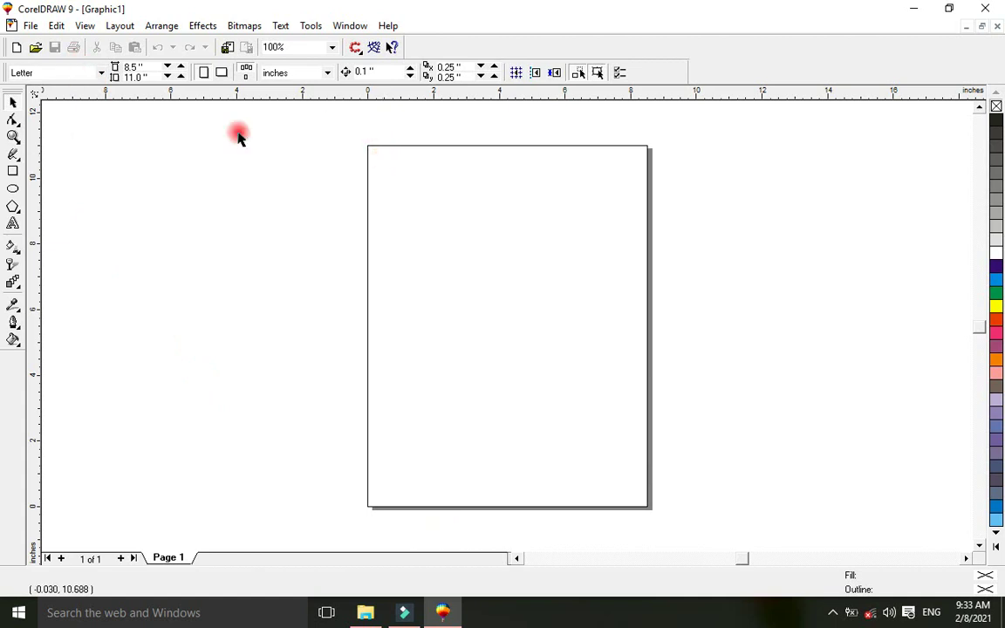
Step: Try the Legal page size on the blank document, followed by A4
{"action": "left_click", "coordinate": [37, 75]}
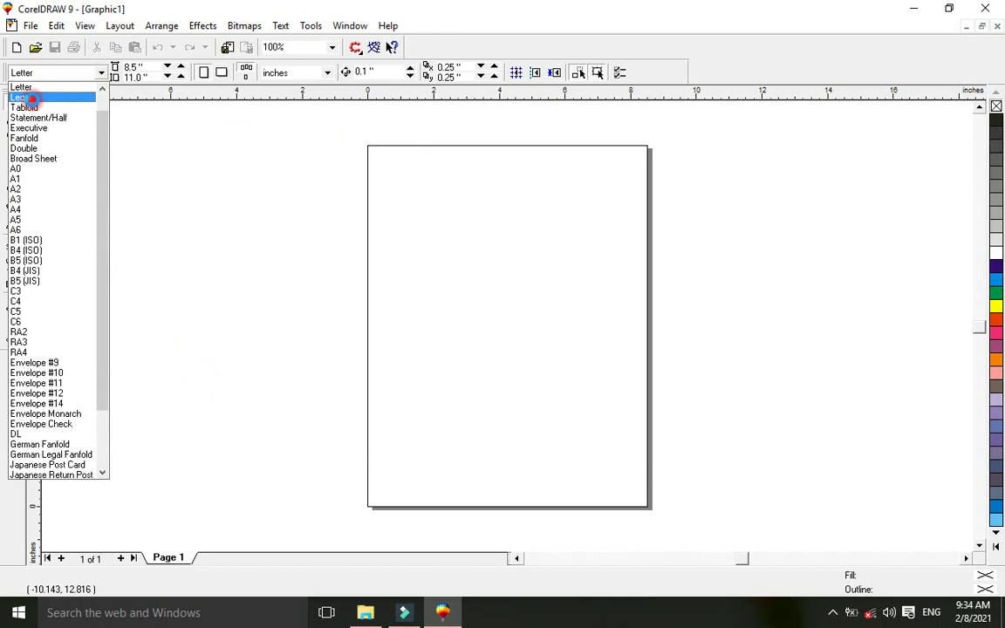
{"action": "left_click", "coordinate": [30, 98]}
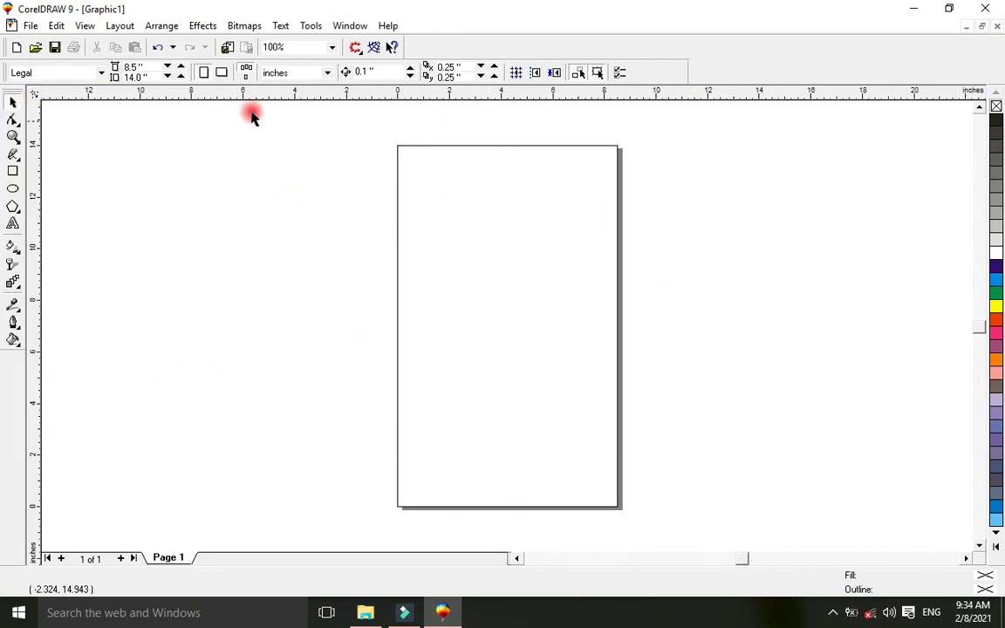
{"action": "left_click", "coordinate": [38, 73]}
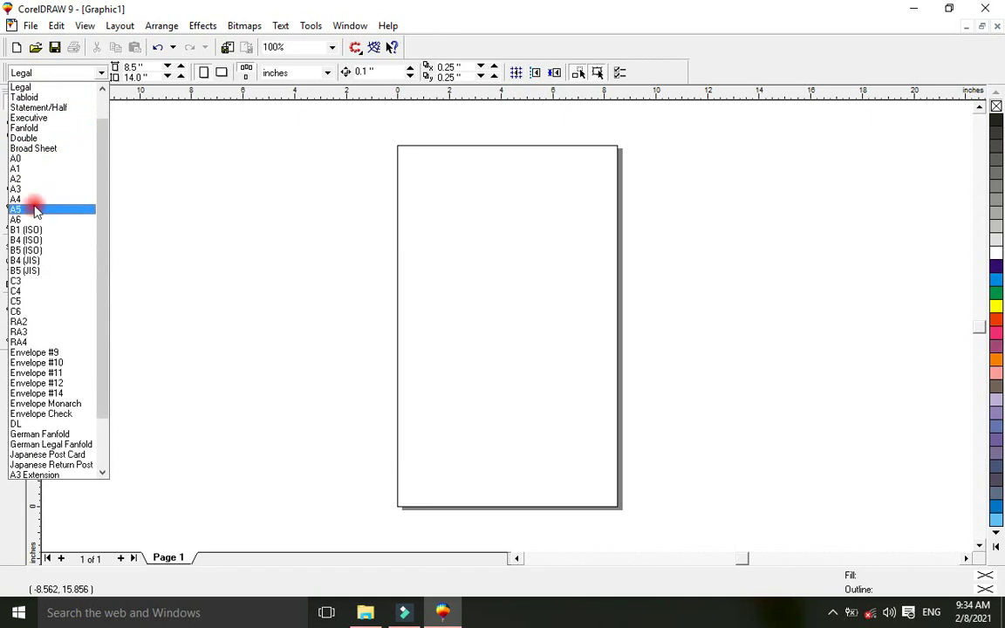
{"action": "left_click", "coordinate": [35, 199]}
Step: Try the B4 (JIS) page size, followed by A2
{"action": "left_click", "coordinate": [45, 75]}
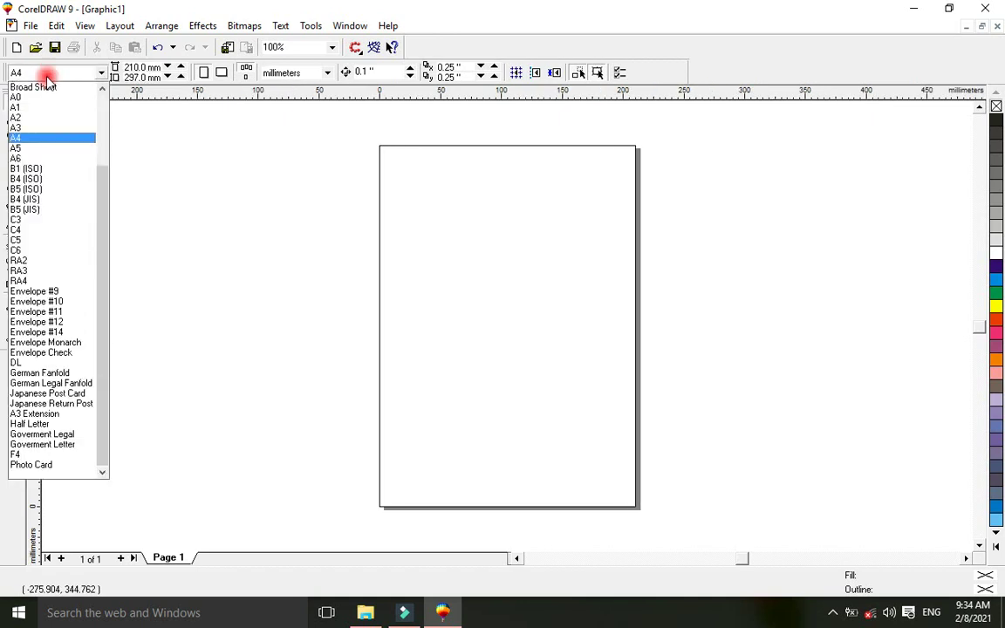
{"action": "left_click", "coordinate": [29, 199]}
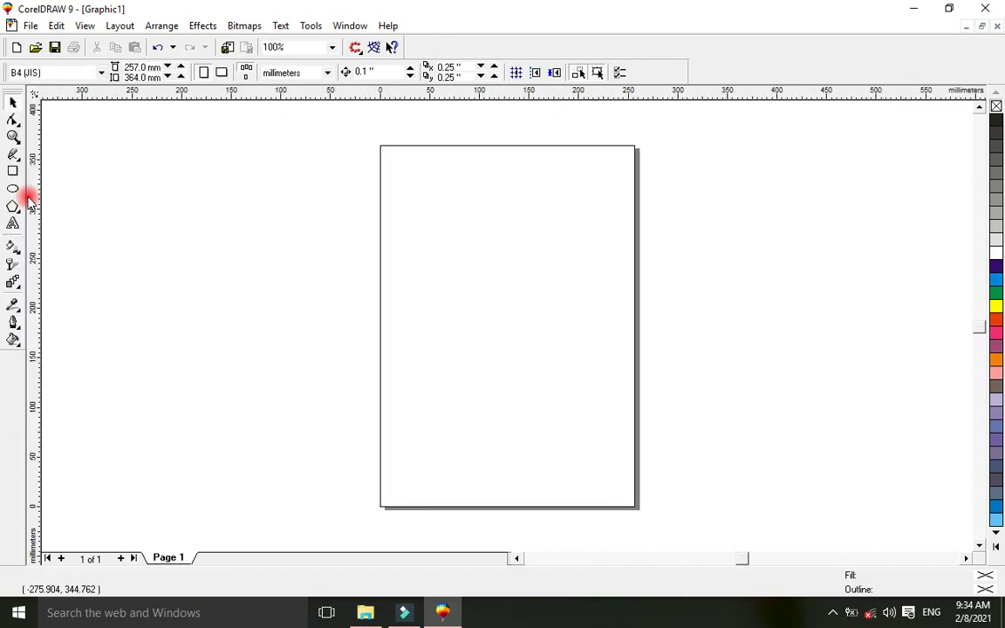
{"action": "left_click", "coordinate": [49, 72]}
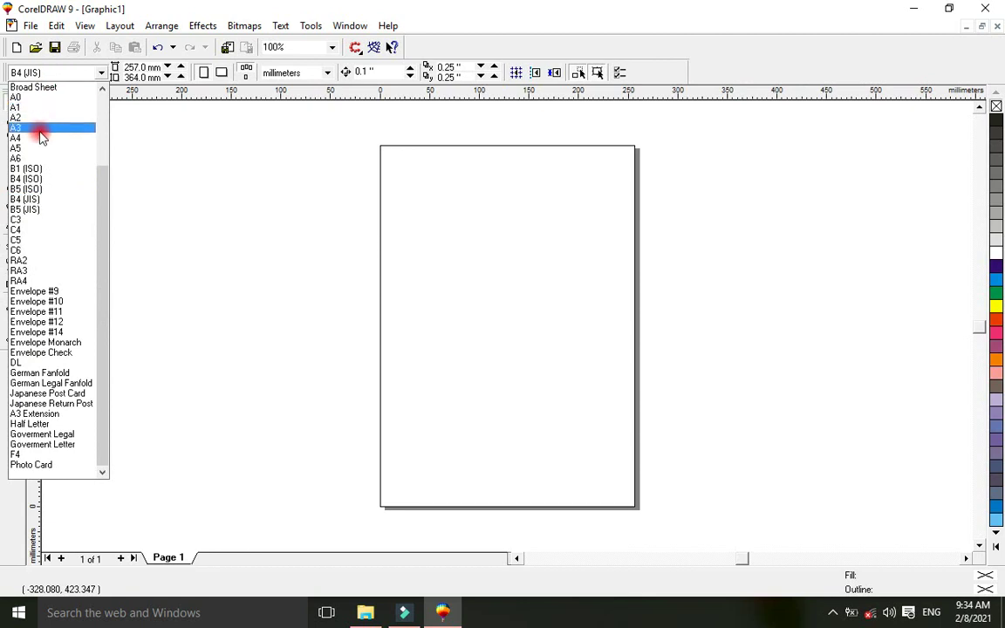
{"action": "left_click", "coordinate": [40, 117]}
Step: Set the page size of the document to Letter
{"action": "left_click", "coordinate": [51, 73]}
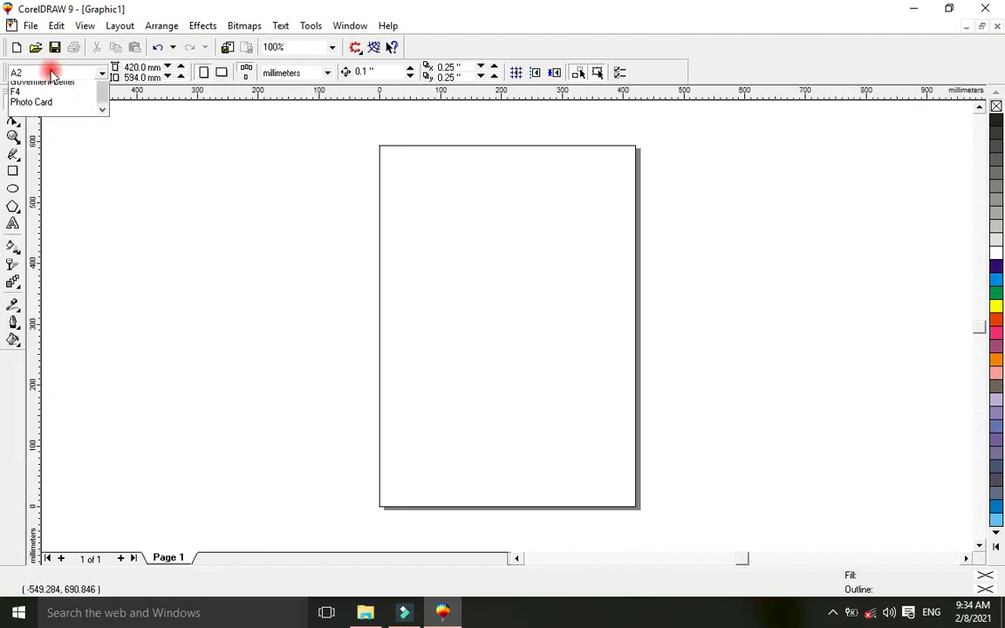
{"action": "left_click", "coordinate": [104, 92]}
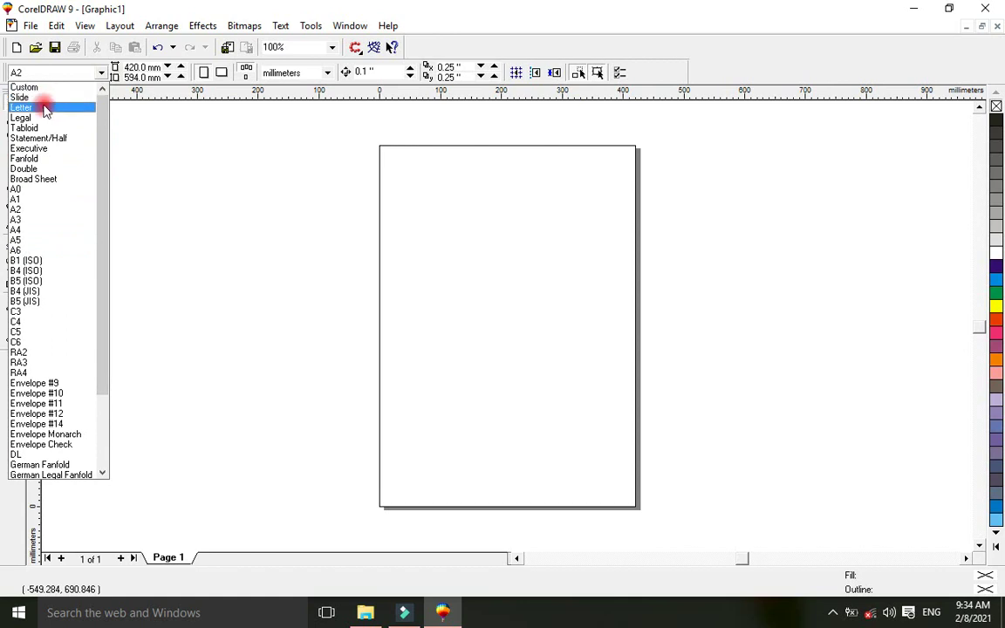
{"action": "scroll", "coordinate": [40, 94], "scroll_direction": "down", "scroll_amount": 4}
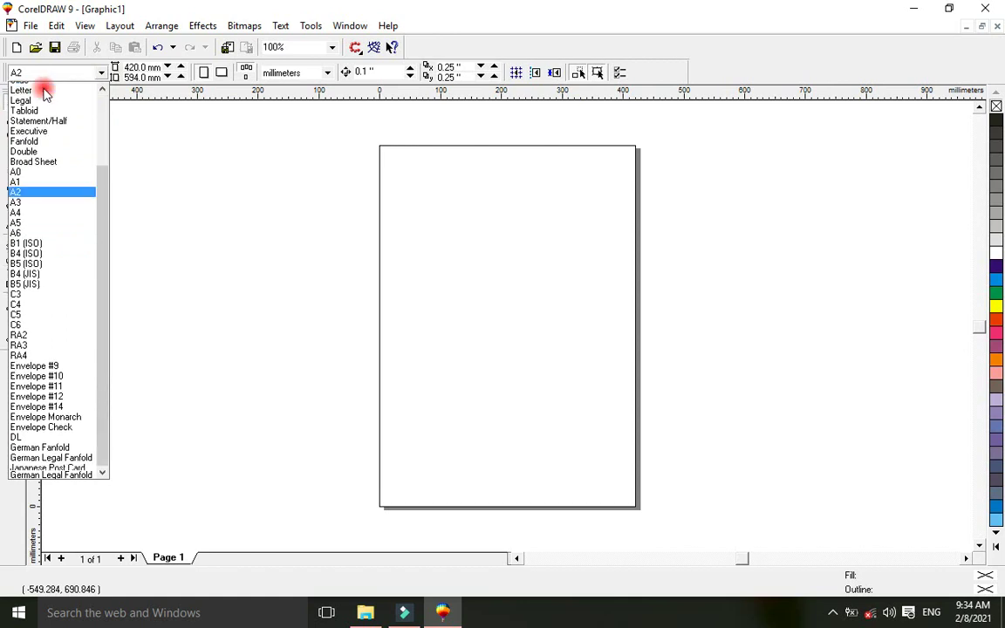
{"action": "left_click", "coordinate": [40, 92]}
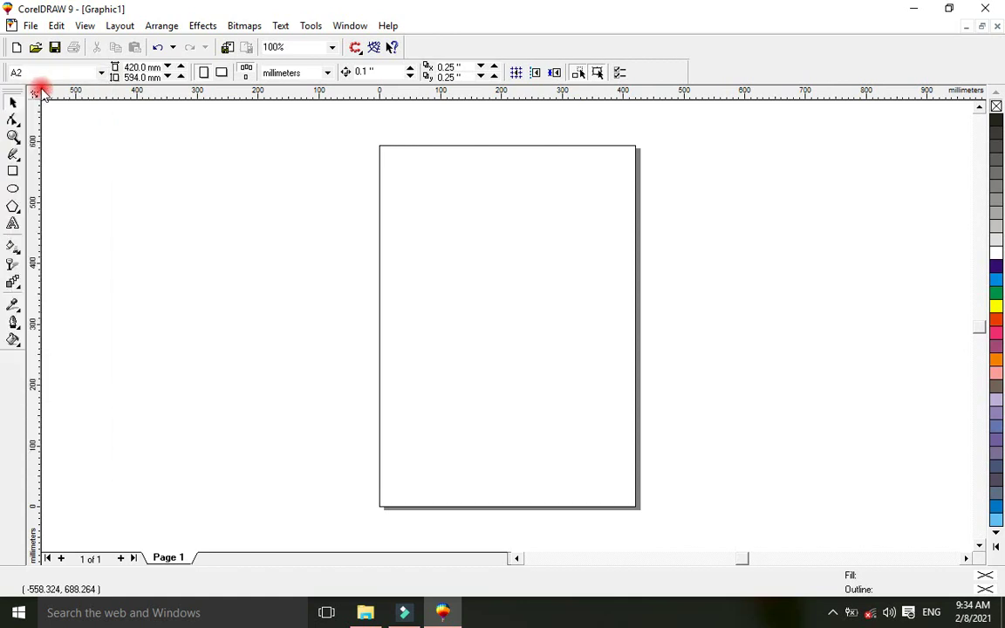
{"action": "left_click", "coordinate": [101, 73]}
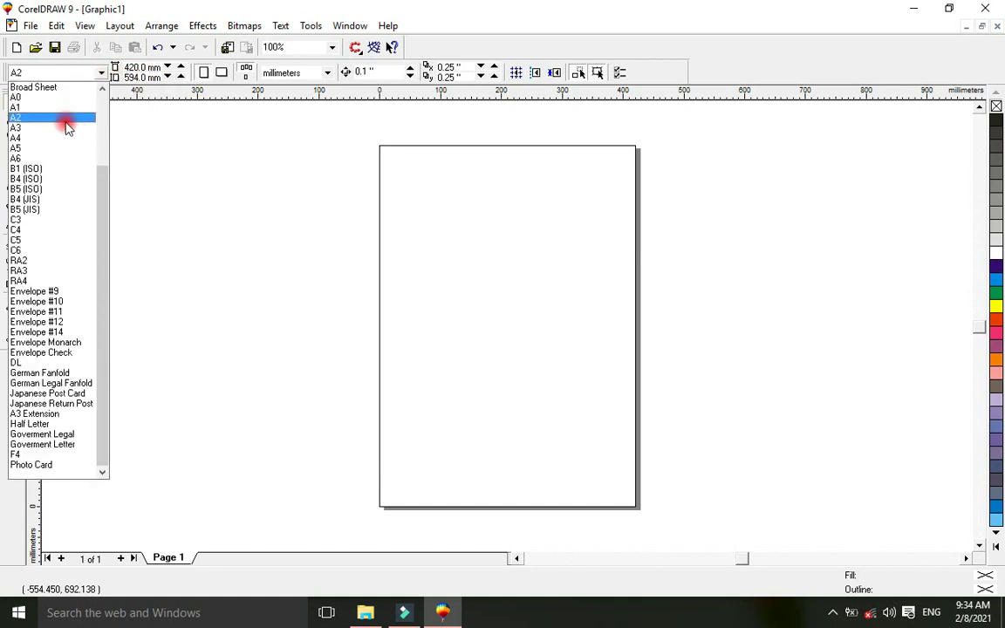
{"action": "scroll", "coordinate": [89, 121], "scroll_direction": "up", "scroll_amount": 3}
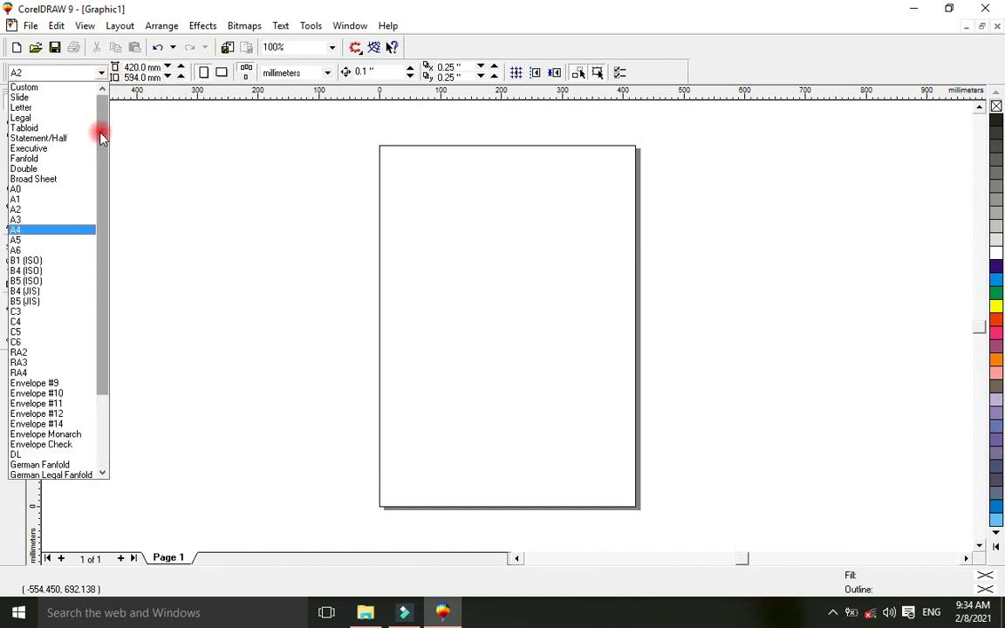
{"action": "left_click", "coordinate": [54, 106]}
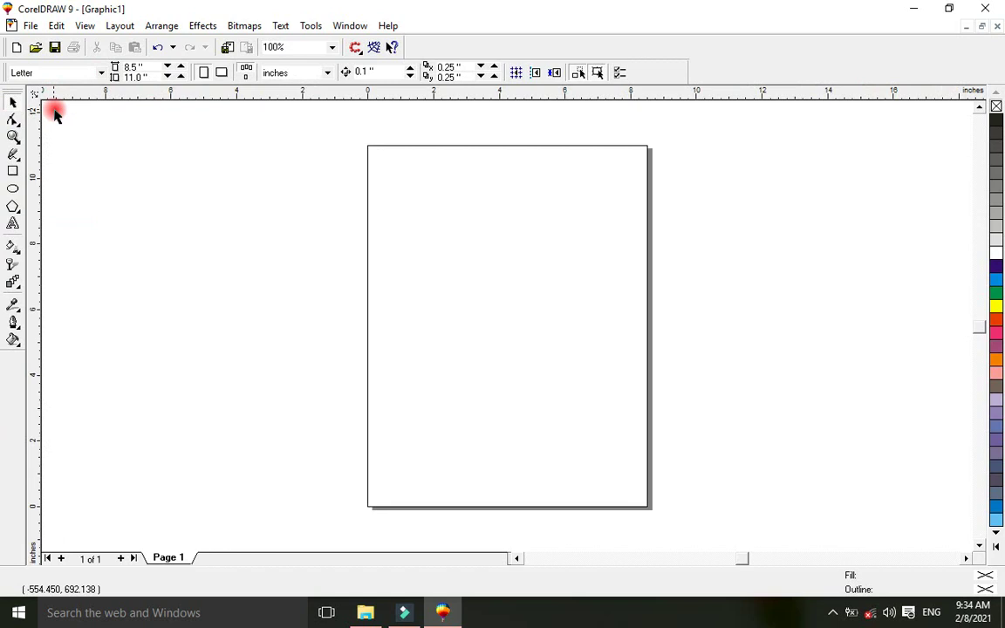
Step: Compare the page in landscape and portrait orientation, and leave it in landscape
{"action": "left_click_drag", "start_coordinate": [146, 67], "coordinate": [113, 75]}
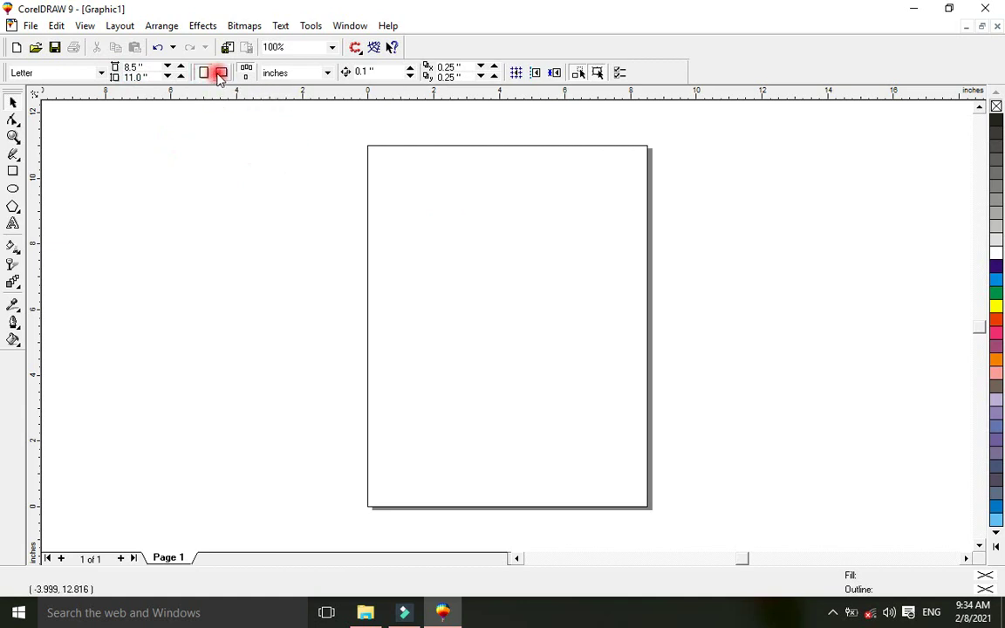
{"action": "left_click", "coordinate": [222, 73]}
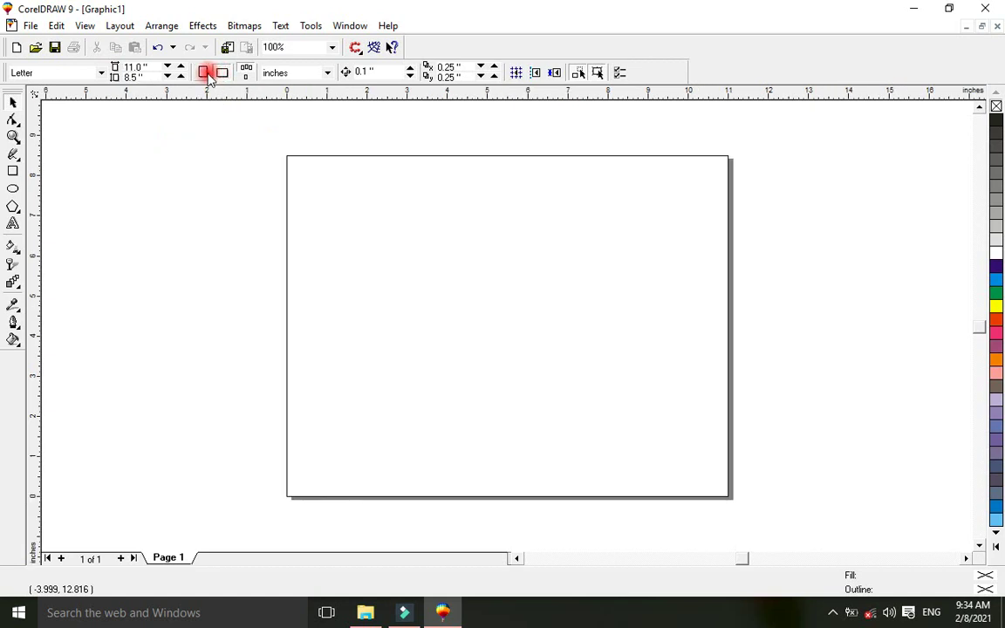
{"action": "left_click", "coordinate": [204, 73]}
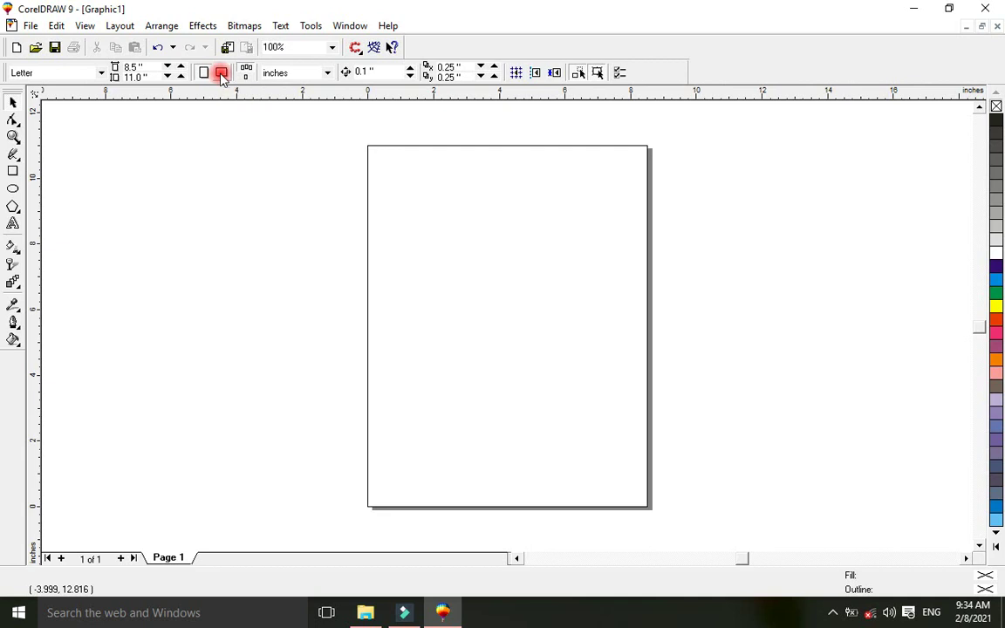
{"action": "left_click", "coordinate": [221, 73]}
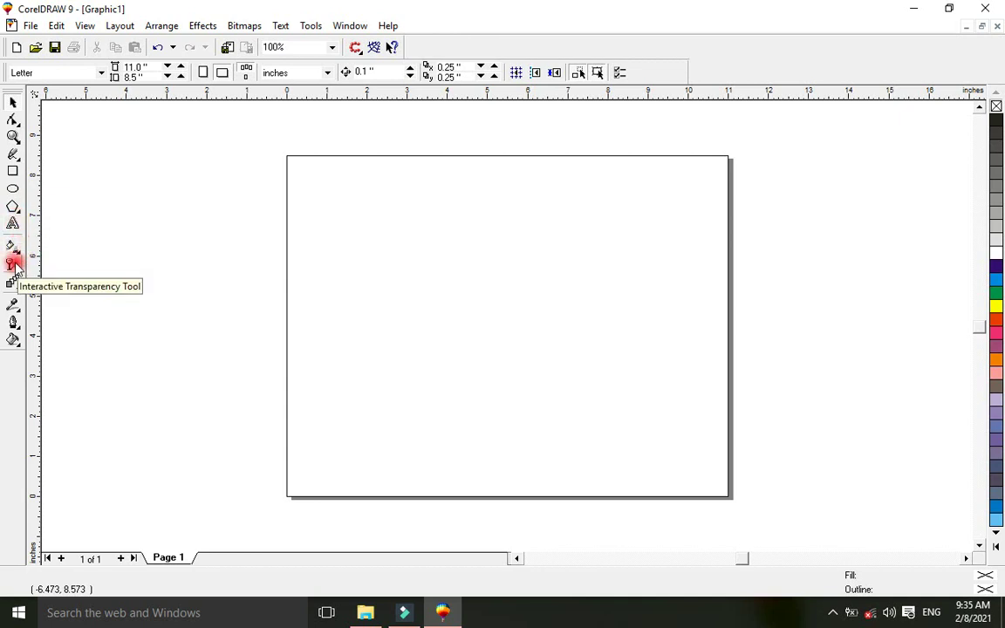
{"action": "left_click", "coordinate": [14, 305]}
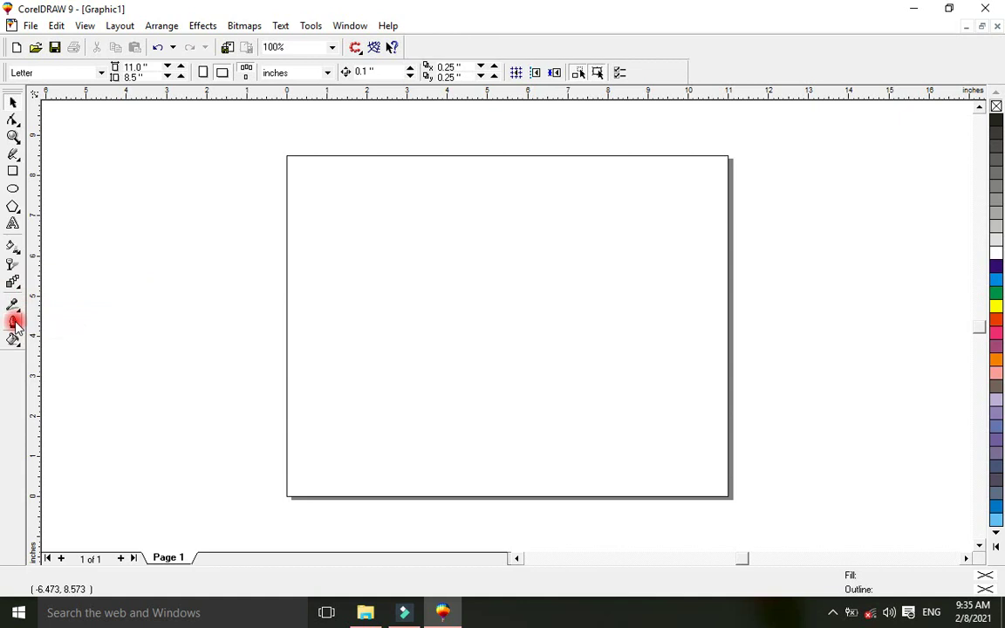
{"action": "left_click", "coordinate": [14, 322]}
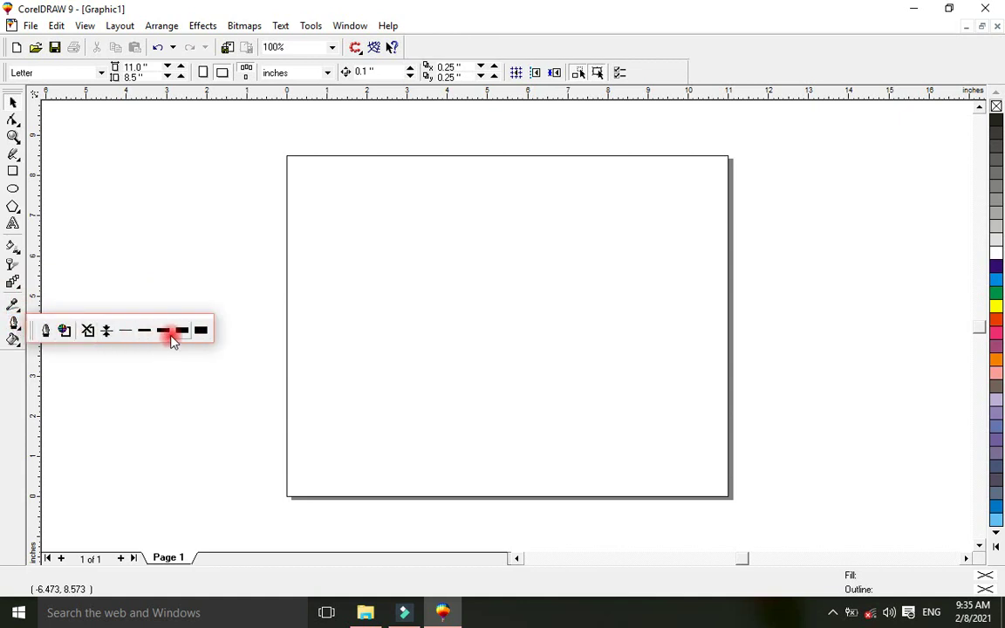
{"action": "left_click", "coordinate": [16, 342]}
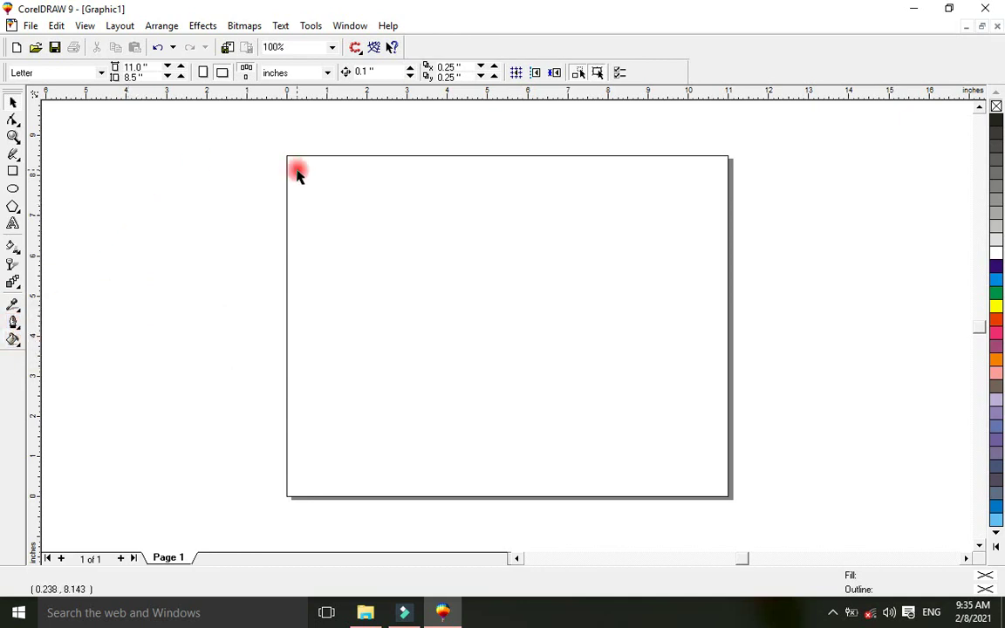
Step: Draw a rectangle about 8.0 inches wide and 1.84 inches high near the upper left corner of the page
{"action": "left_click", "coordinate": [14, 172]}
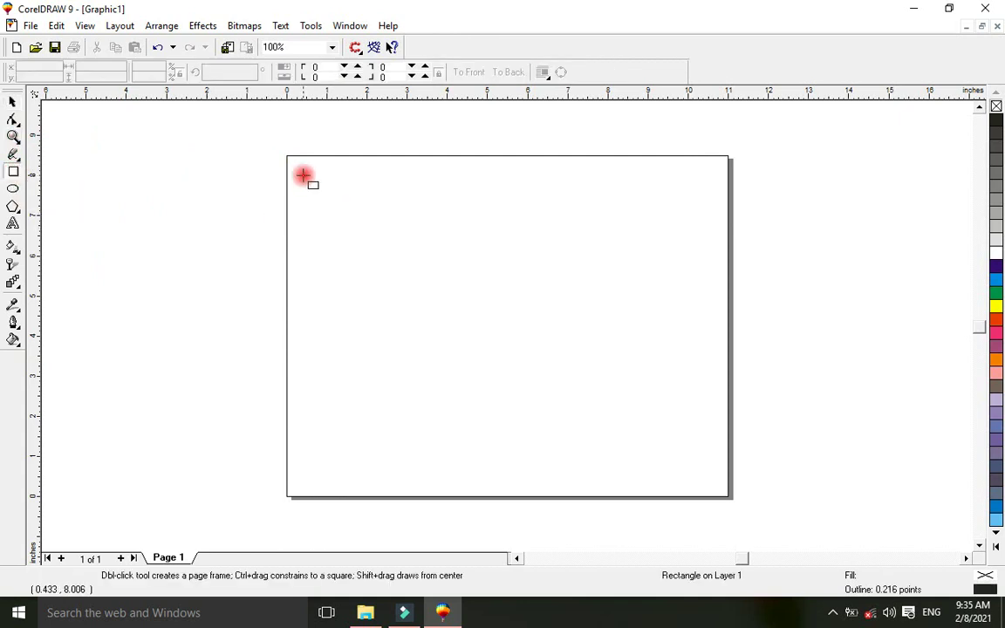
{"action": "left_click_drag", "start_coordinate": [310, 176], "coordinate": [631, 250]}
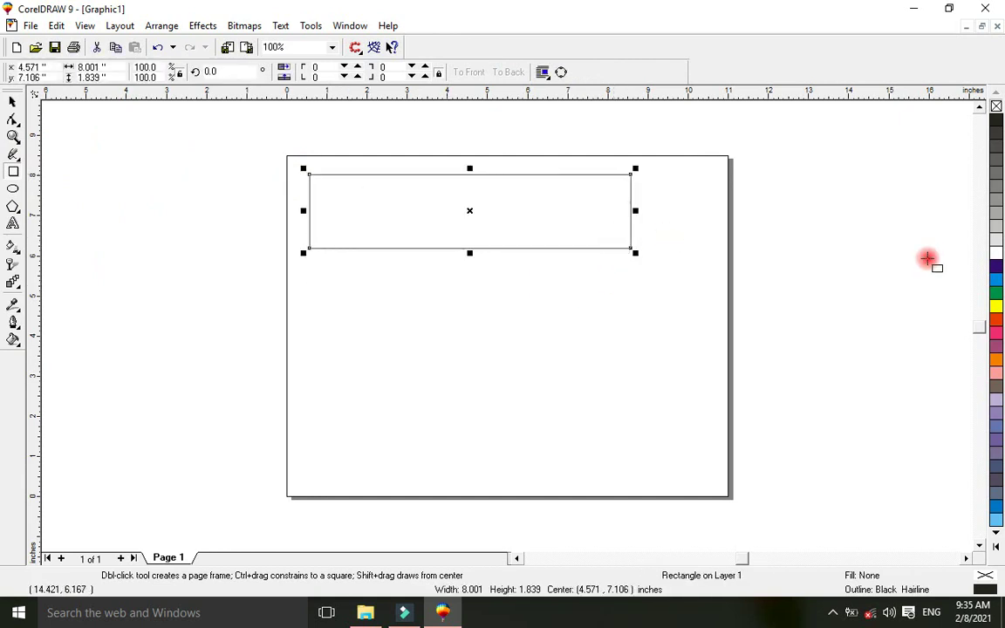
Step: Try several fill colours on the rectangle, including yellow, 50% black and black, and leave it filled with cyan
{"action": "left_click", "coordinate": [996, 279]}
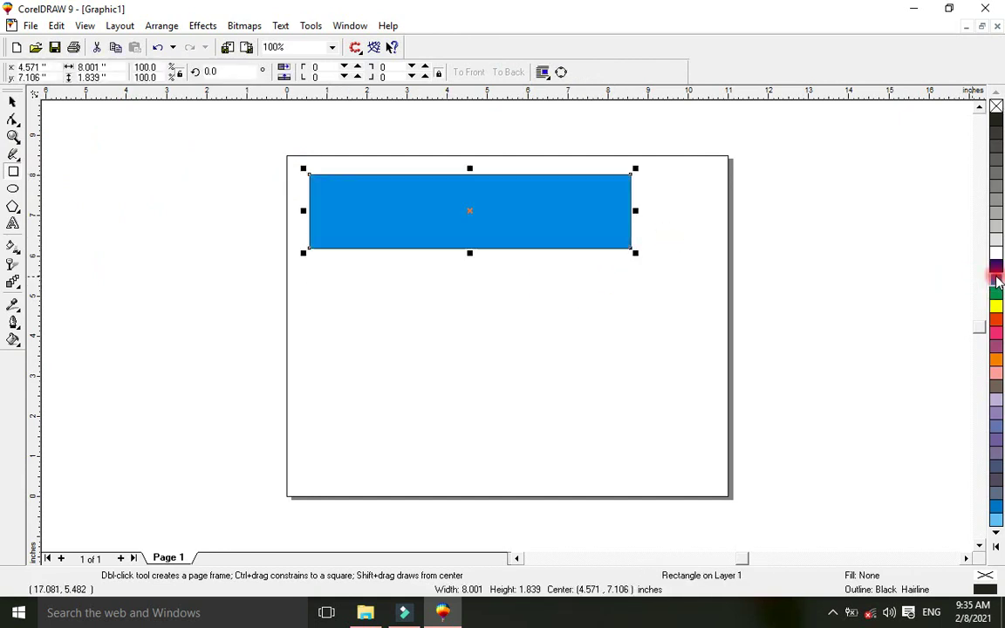
{"action": "left_click", "coordinate": [996, 304]}
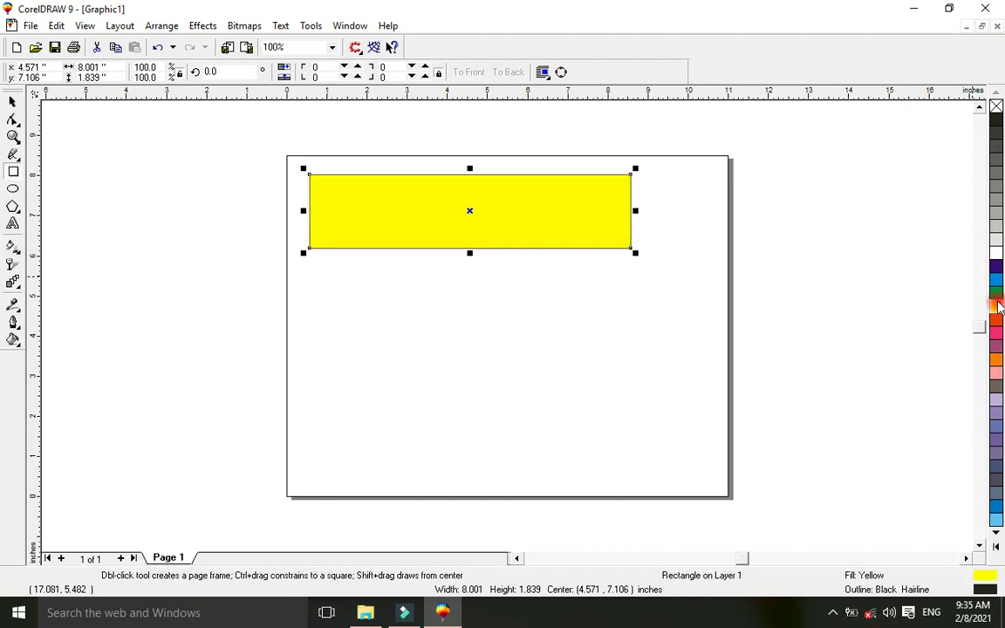
{"action": "left_click", "coordinate": [999, 251]}
{"action": "left_click", "coordinate": [996, 187]}
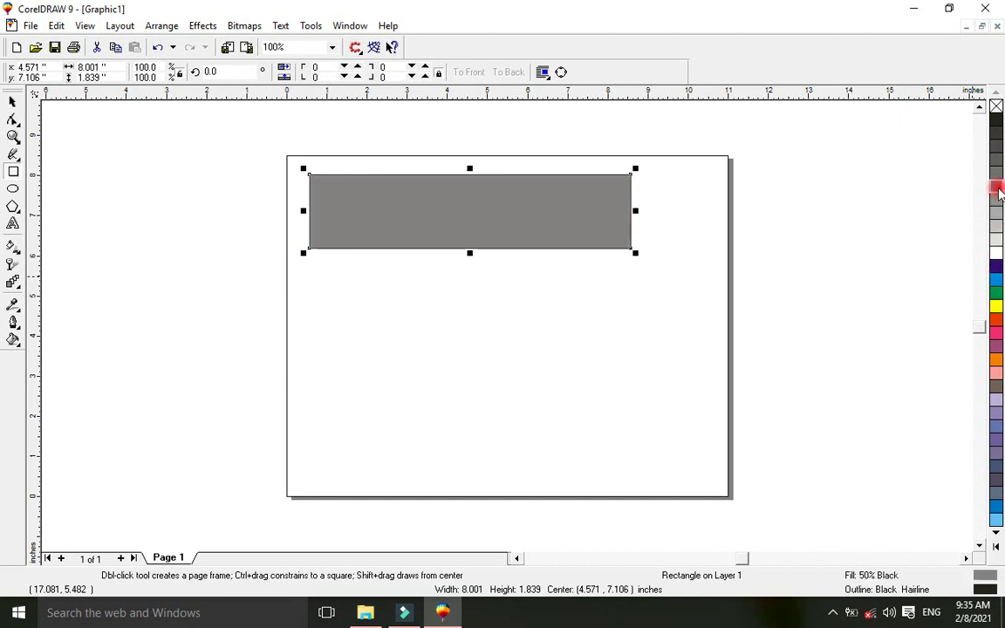
{"action": "left_click", "coordinate": [996, 122]}
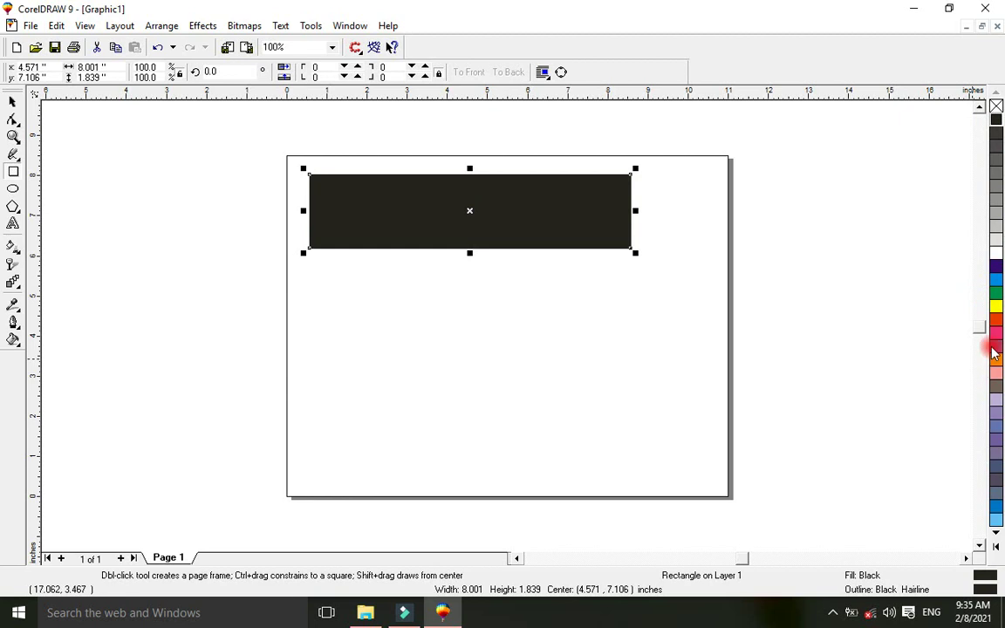
{"action": "left_click", "coordinate": [996, 312]}
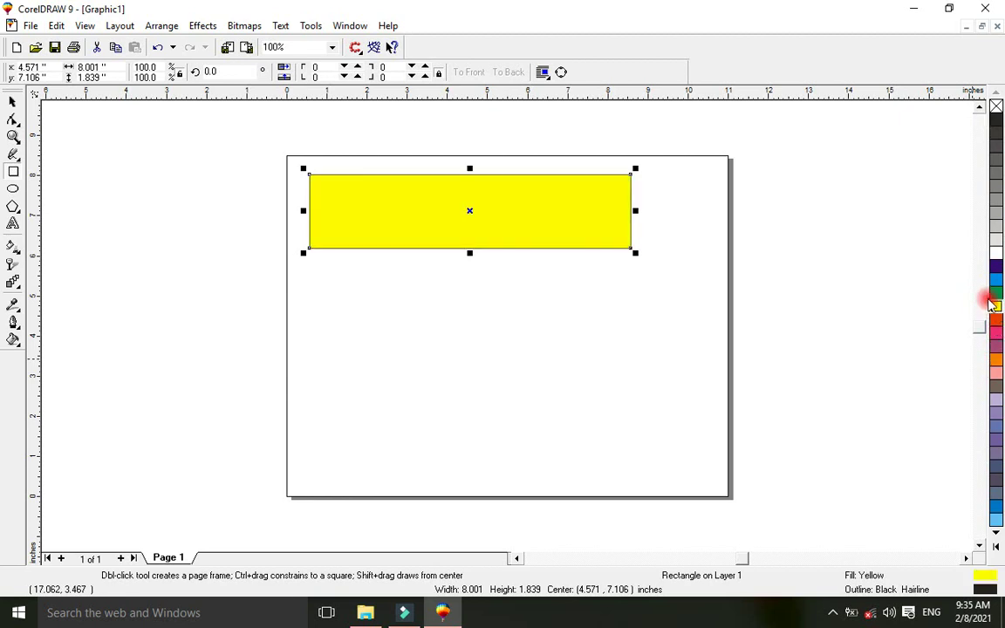
{"action": "left_click_drag", "start_coordinate": [997, 280], "coordinate": [569, 206]}
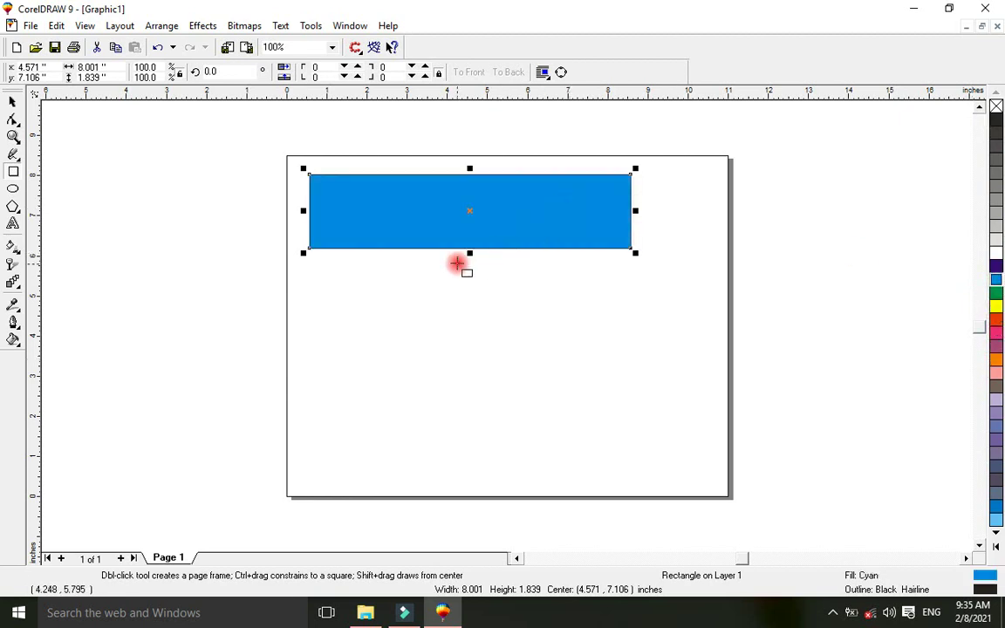
Step: Stretch the cyan rectangle downward and upward until it is about 4.23 inches high
{"action": "left_click_drag", "start_coordinate": [469, 253], "coordinate": [460, 322]}
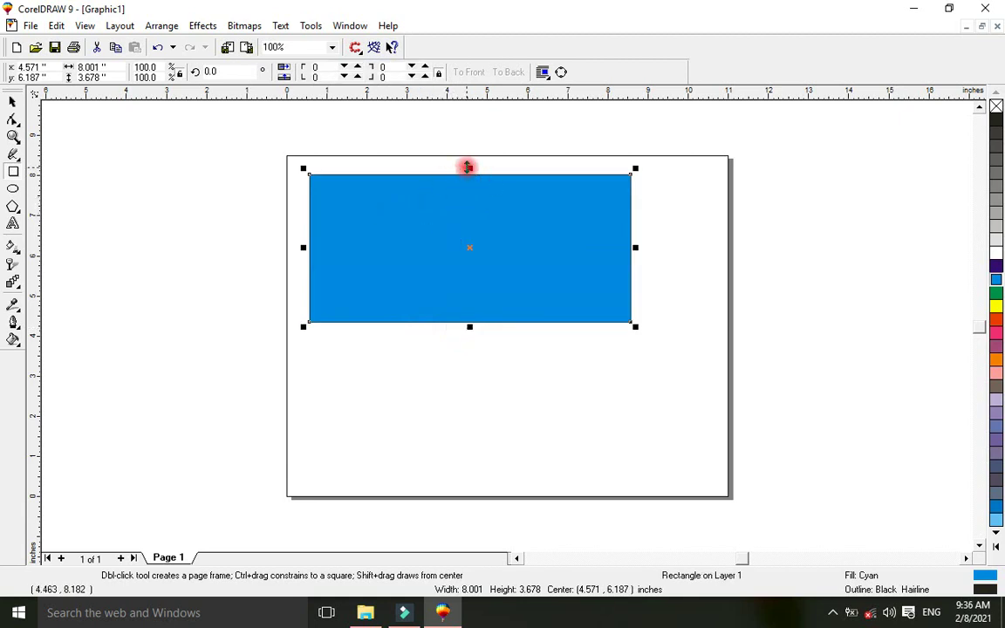
{"action": "left_click_drag", "start_coordinate": [468, 166], "coordinate": [470, 146]}
{"action": "left_click_drag", "start_coordinate": [632, 238], "coordinate": [682, 236]}
{"action": "left_click", "coordinate": [14, 98]}
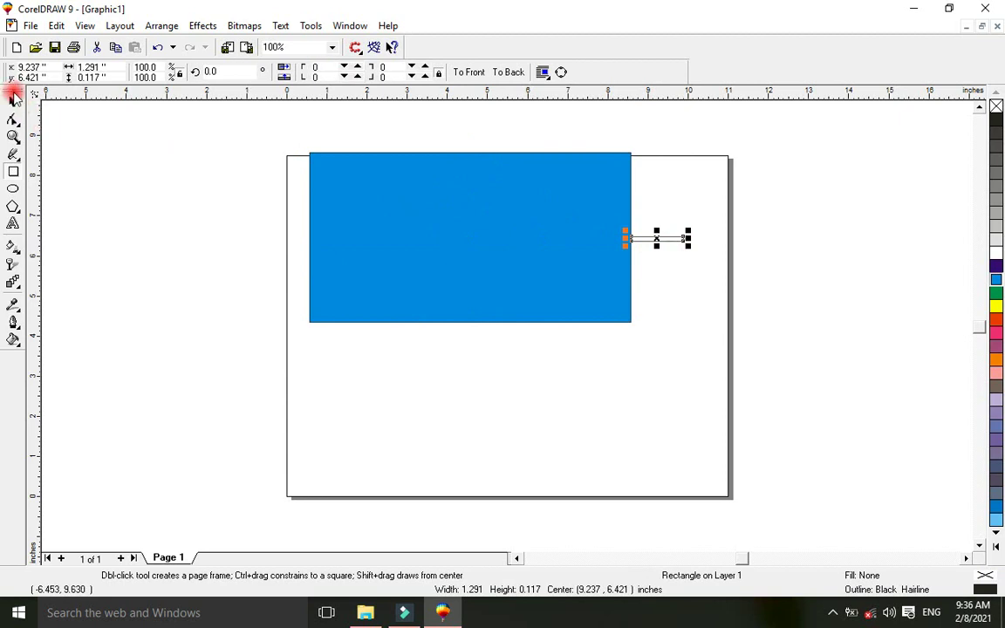
{"action": "left_click", "coordinate": [156, 47]}
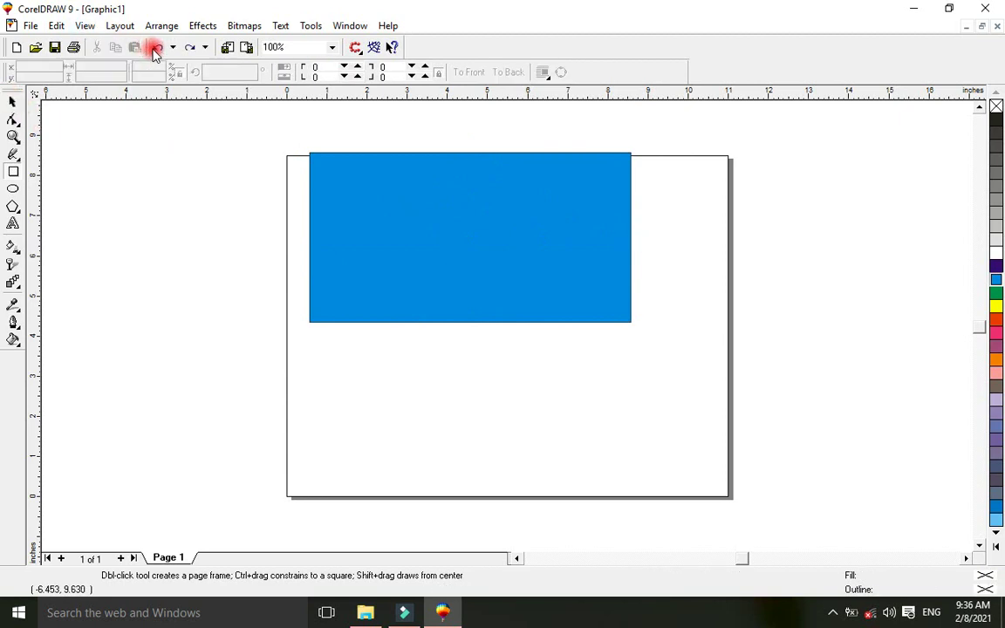
Step: Move the cyan rectangle down inside the page, with its centre at about x 4.9, y 5.6 inches
{"action": "left_click", "coordinate": [12, 105]}
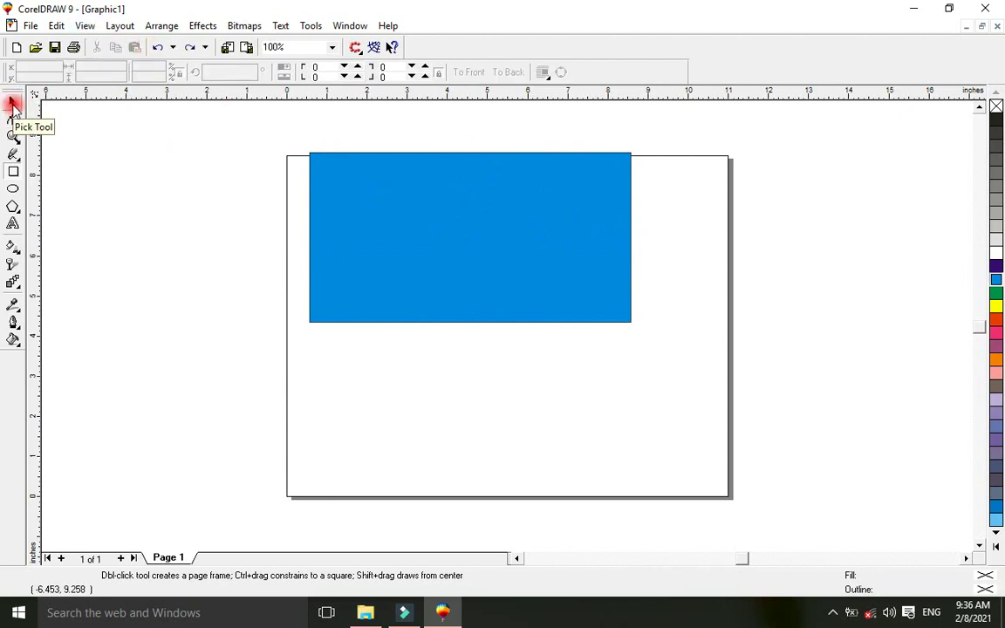
{"action": "left_click", "coordinate": [419, 202]}
{"action": "left_click_drag", "start_coordinate": [489, 193], "coordinate": [480, 227]}
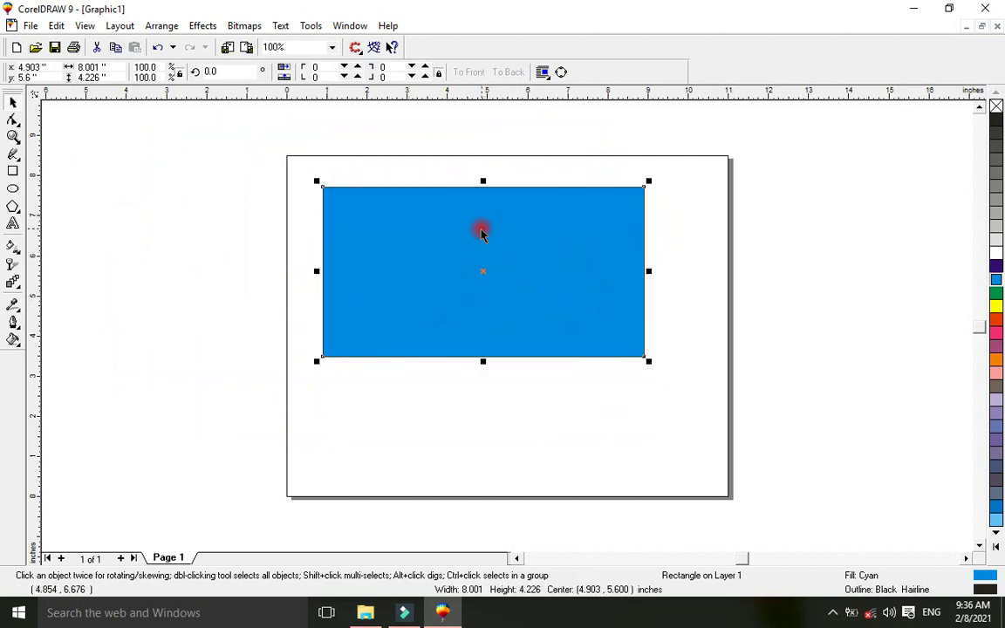
Step: Set the rectangle's size to 10 by 6 inches and move its centre to about x 5.49, y 4.64 inches
{"action": "left_click", "coordinate": [88, 68]}
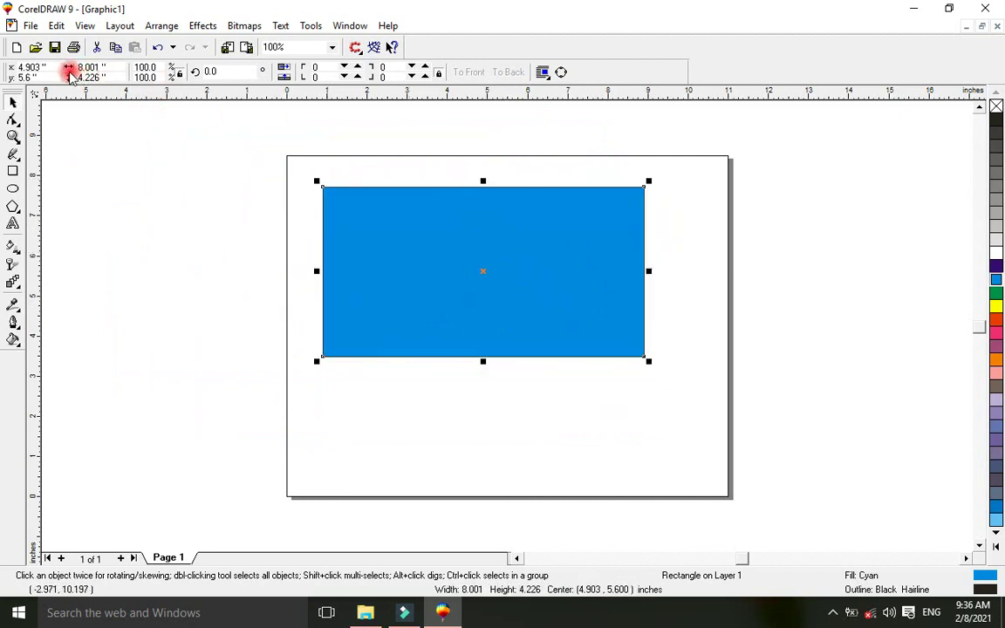
{"action": "left_click", "coordinate": [90, 69]}
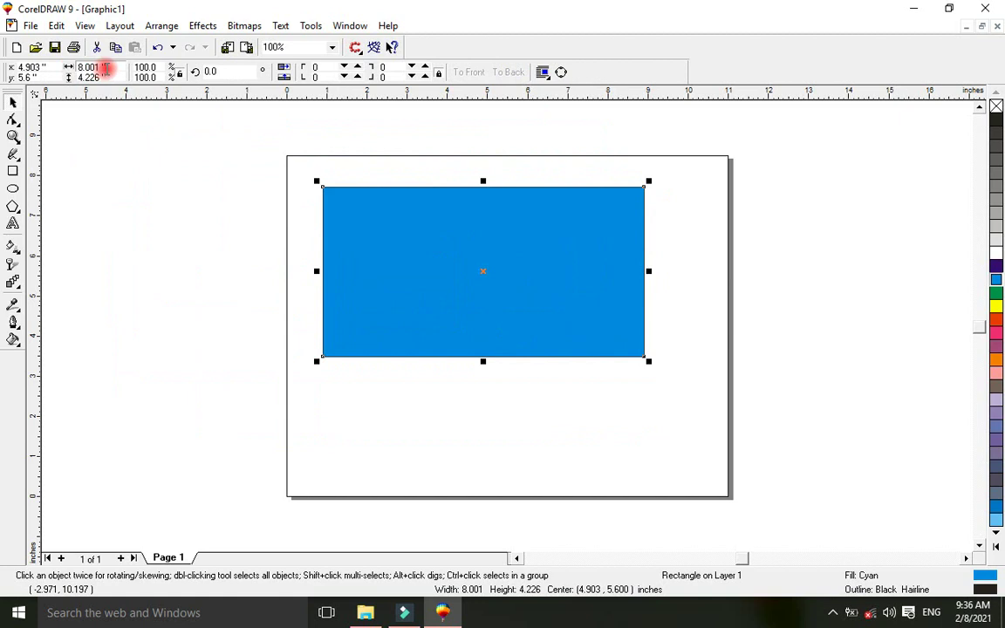
{"action": "left_click", "coordinate": [87, 68]}
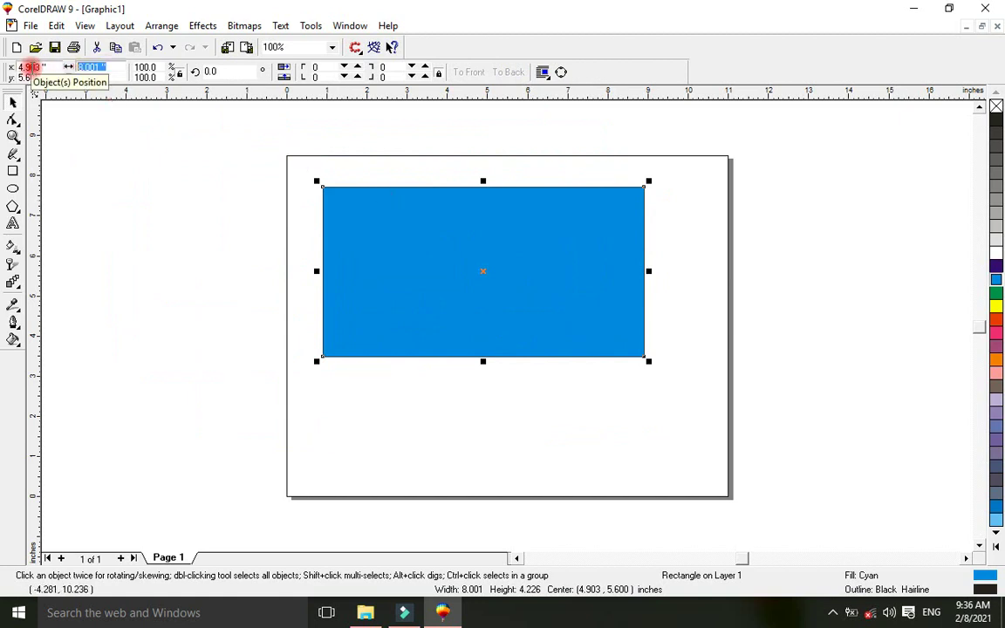
{"action": "type", "text": "1"}
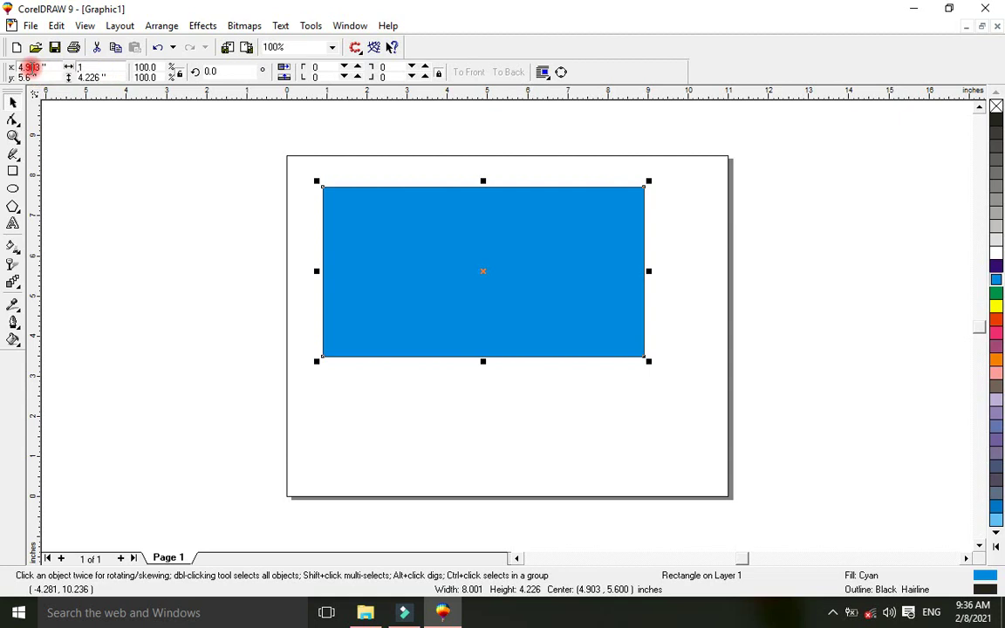
{"action": "type", "text": "0"}
{"action": "left_click", "coordinate": [80, 77]}
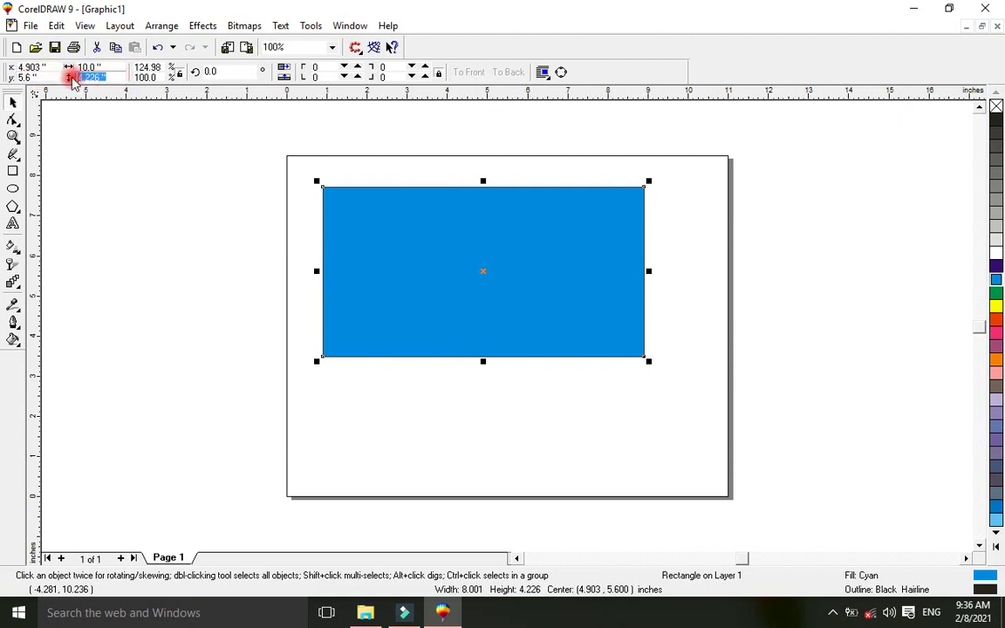
{"action": "type", "text": "6"}
{"action": "key", "text": "Return"}
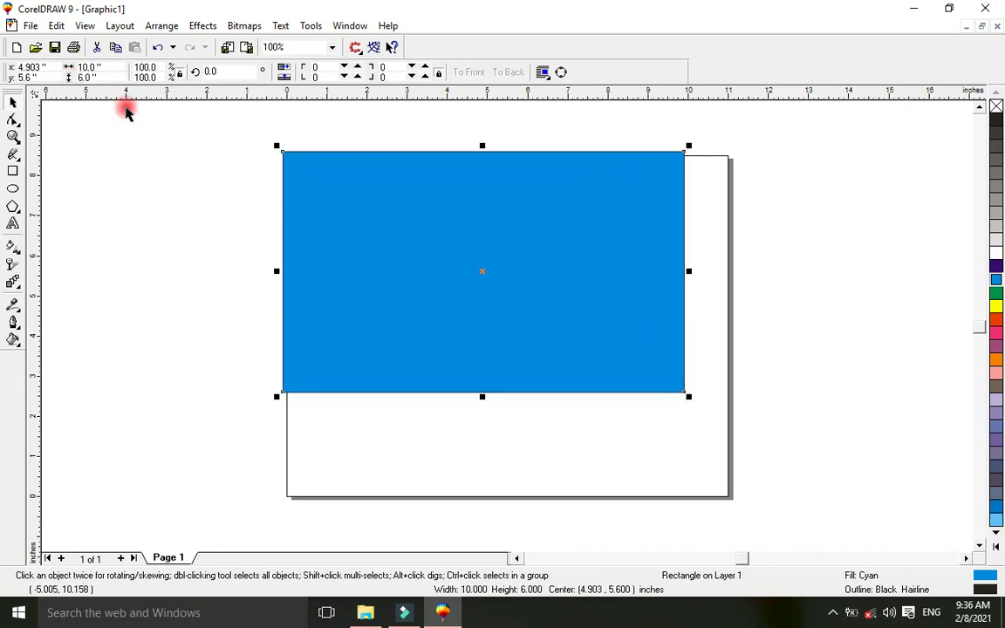
{"action": "left_click_drag", "start_coordinate": [483, 273], "coordinate": [506, 310]}
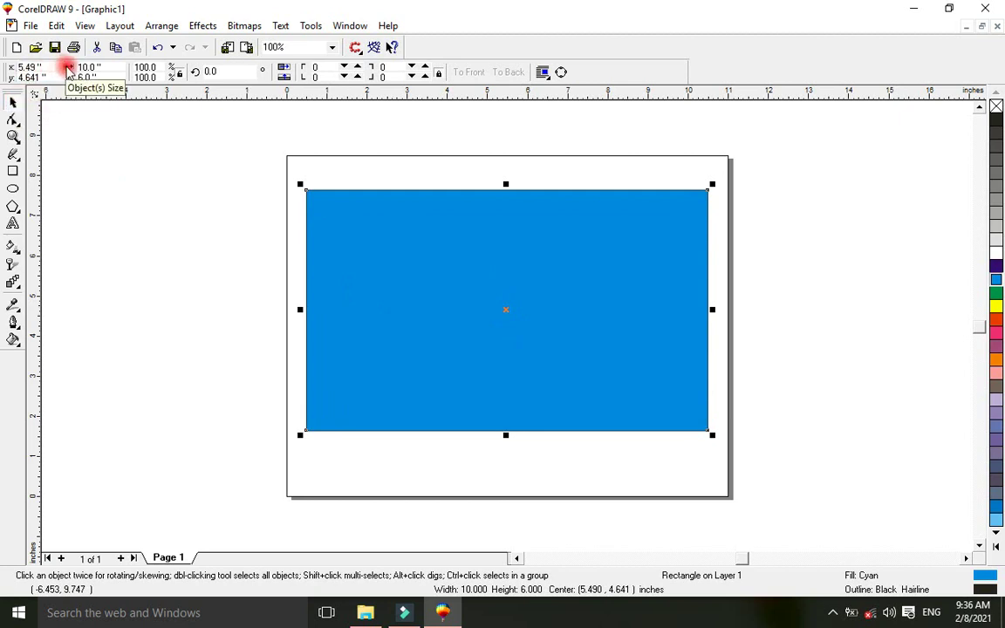
Step: Rotate the rectangle freehand counterclockwise about its centre to an angle of about 34 degrees
{"action": "left_click", "coordinate": [428, 249]}
{"action": "left_click", "coordinate": [392, 232]}
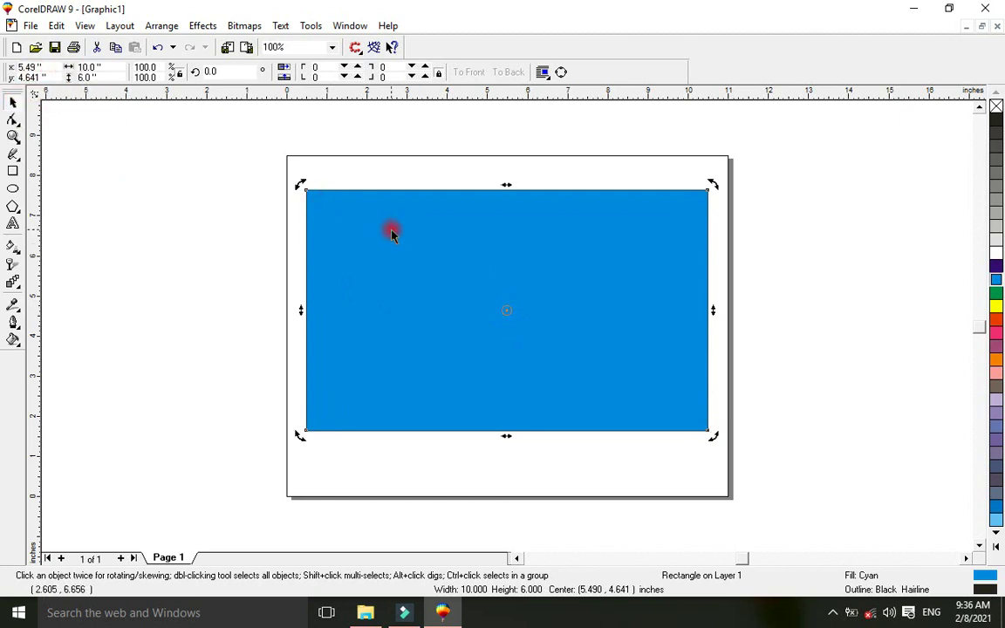
{"action": "left_click", "coordinate": [392, 237]}
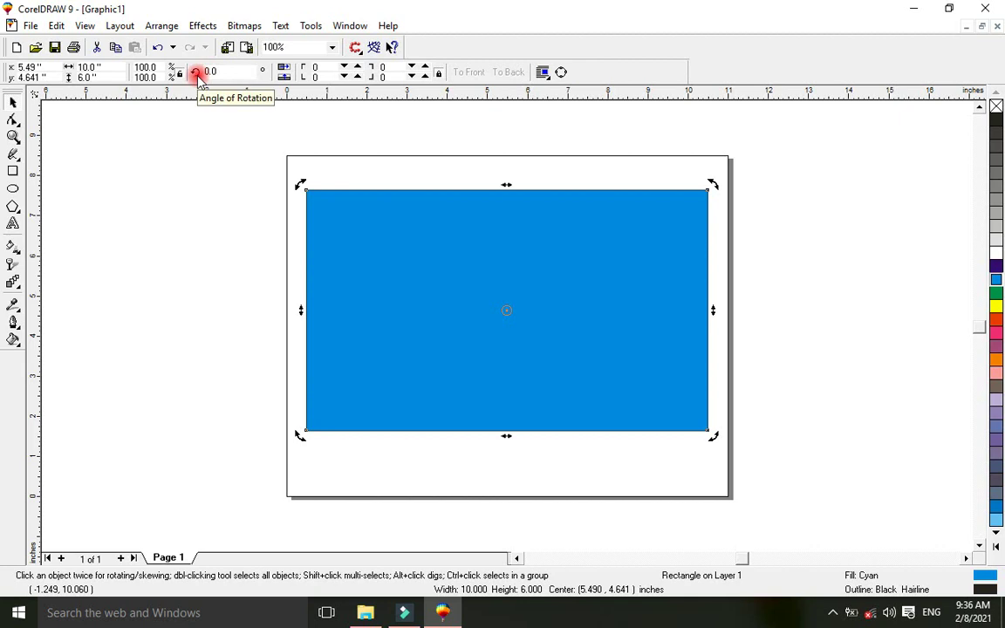
{"action": "left_click_drag", "start_coordinate": [297, 182], "coordinate": [281, 252]}
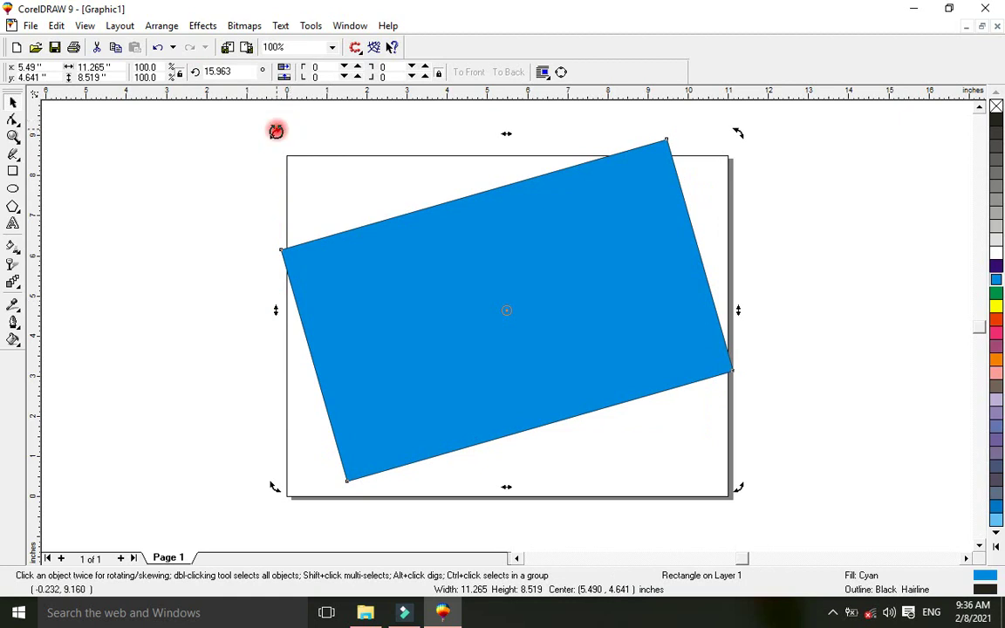
{"action": "left_click_drag", "start_coordinate": [275, 131], "coordinate": [248, 223]}
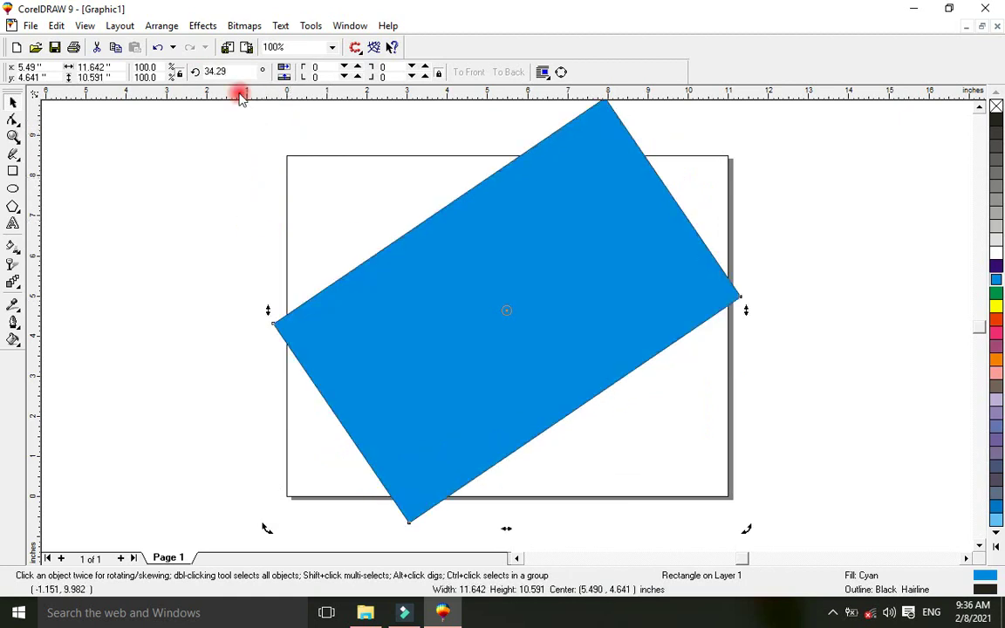
Step: Set the rectangle's rotation angle to exactly 90 degrees, and return it to 0 degrees
{"action": "left_click_drag", "start_coordinate": [225, 74], "coordinate": [199, 77]}
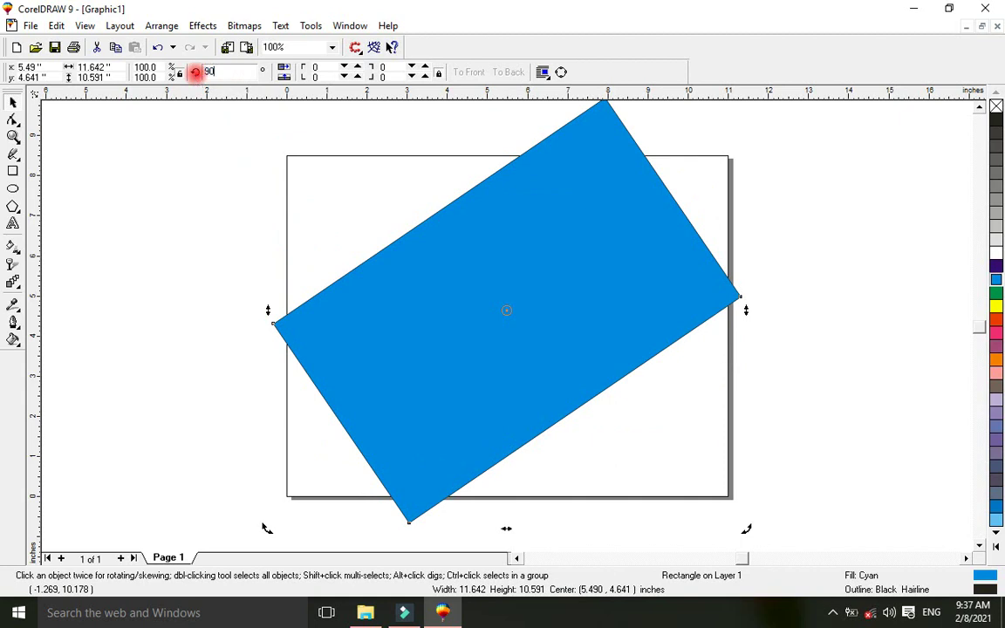
{"action": "key", "text": "Return"}
{"action": "left_click_drag", "start_coordinate": [224, 73], "coordinate": [185, 74]}
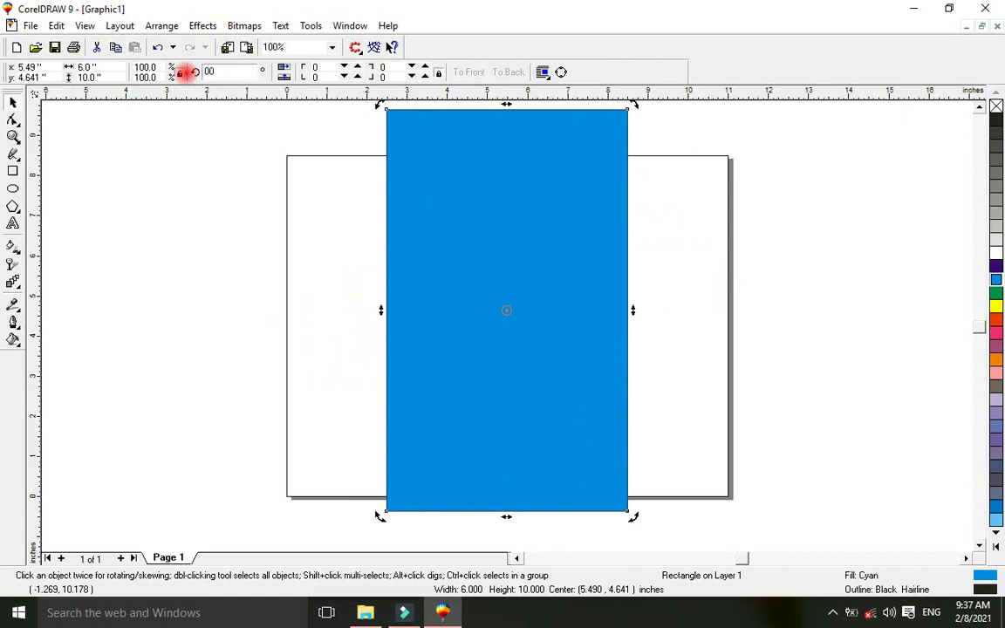
{"action": "type", "text": "00"}
{"action": "key", "text": "Return"}
Step: Round all the rectangle's corners to a roundness of about 60, and bring them back to square
{"action": "left_click", "coordinate": [305, 188]}
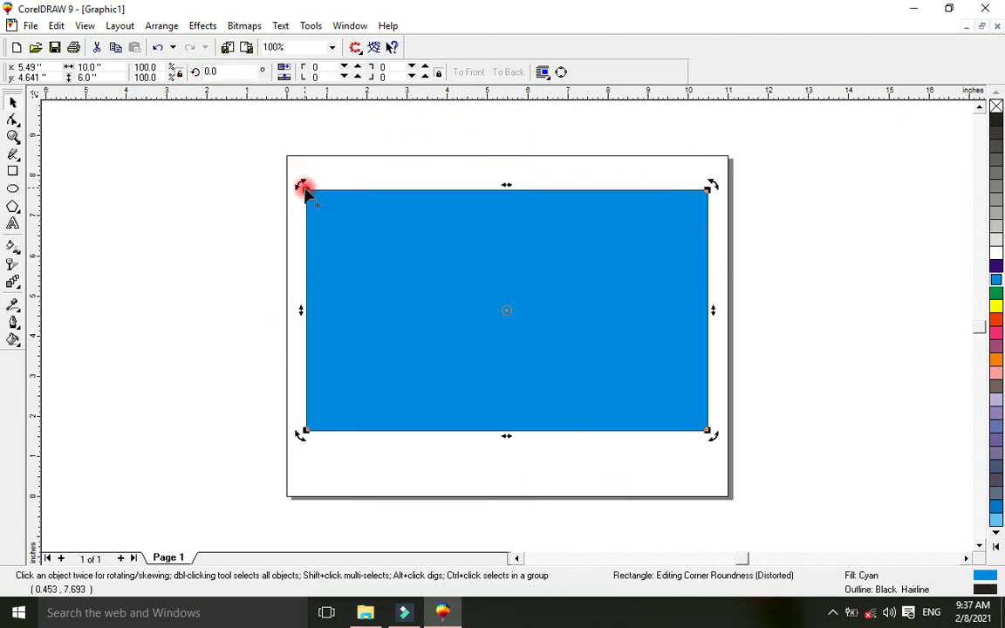
{"action": "left_click", "coordinate": [244, 164]}
{"action": "left_click", "coordinate": [307, 190]}
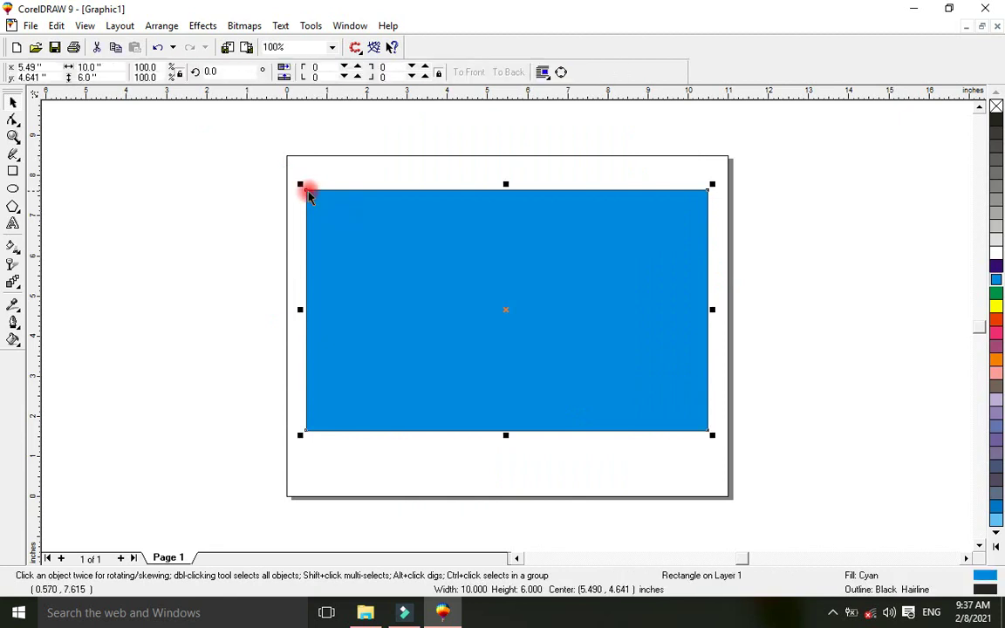
{"action": "left_click_drag", "start_coordinate": [307, 192], "coordinate": [335, 231]}
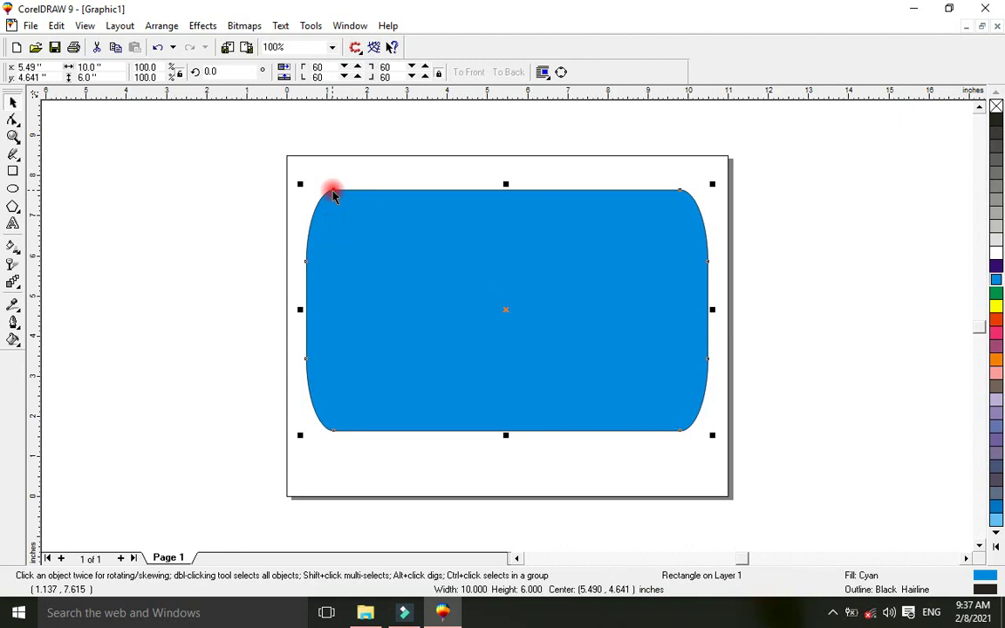
{"action": "left_click_drag", "start_coordinate": [337, 195], "coordinate": [289, 188]}
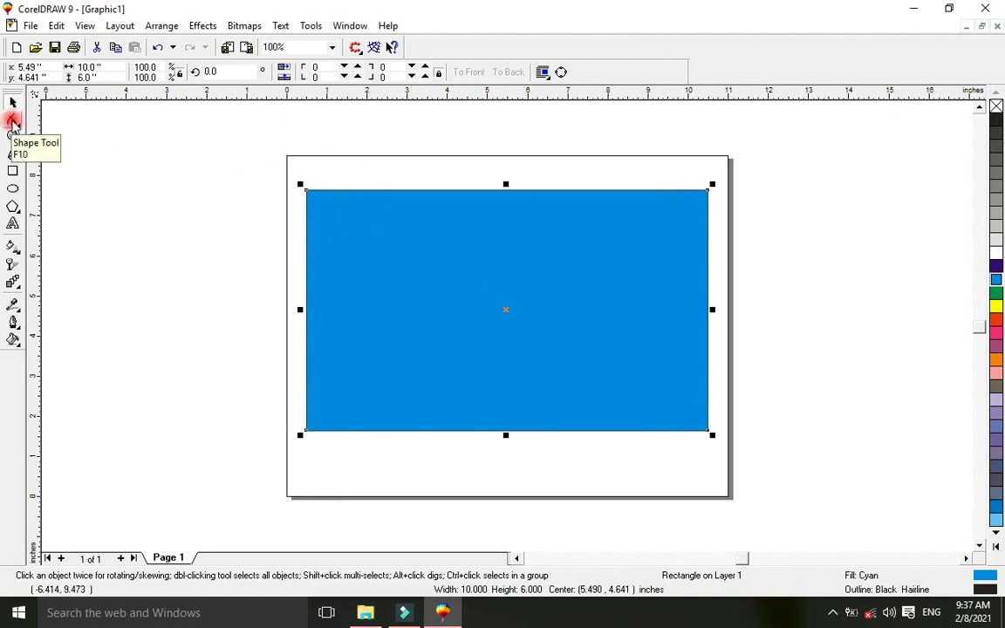
Step: Deselect the rectangle and view the drawing in full-screen preview
{"action": "left_click", "coordinate": [149, 164]}
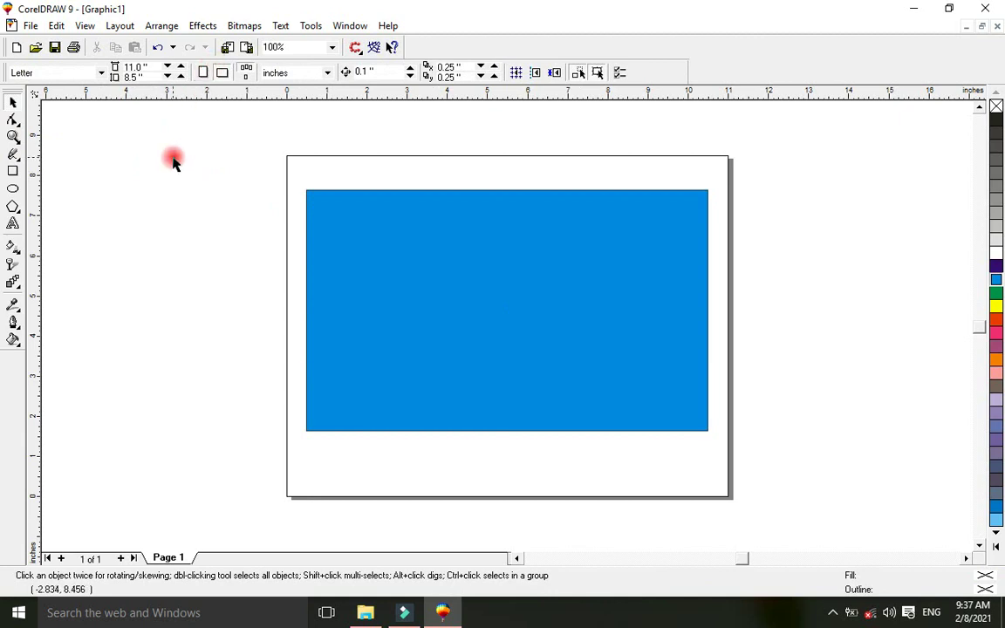
{"action": "right_click", "coordinate": [173, 160]}
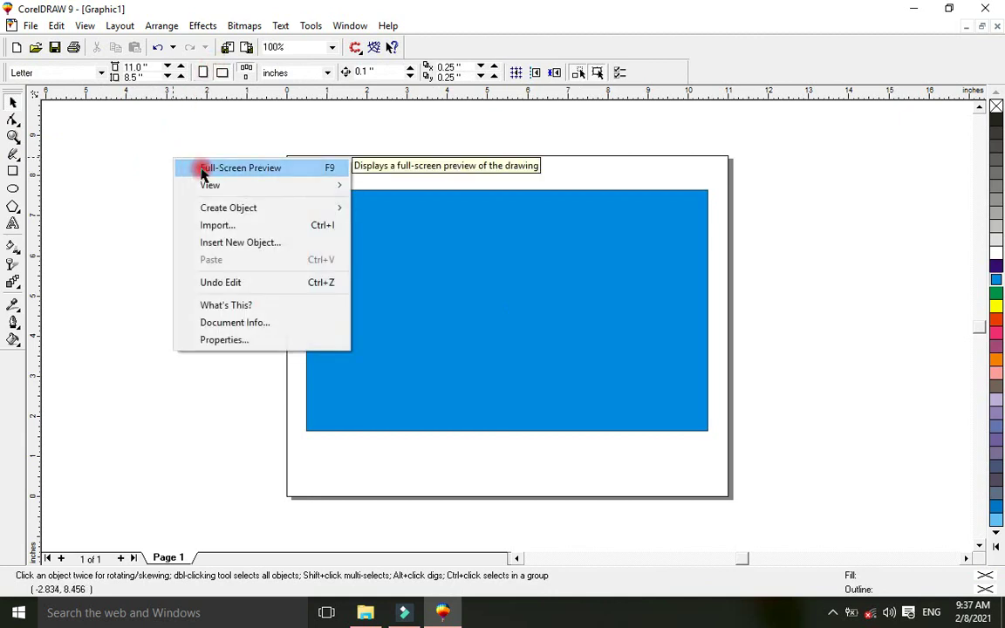
{"action": "left_click", "coordinate": [201, 169]}
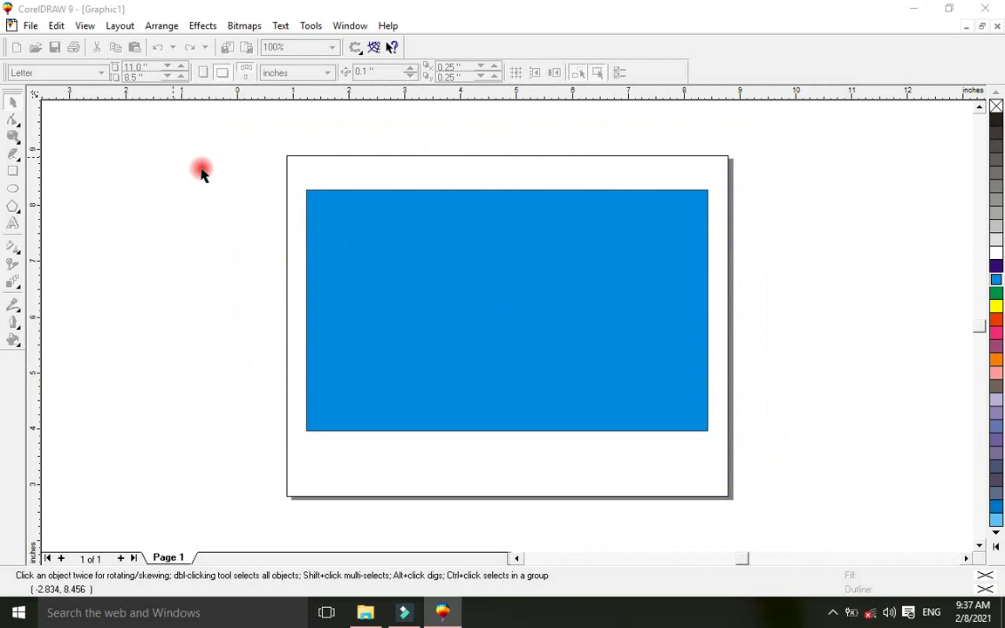
Step: Display the Uniform Colors palette in addition to the CorelDRAW palette
{"action": "right_click", "coordinate": [202, 171]}
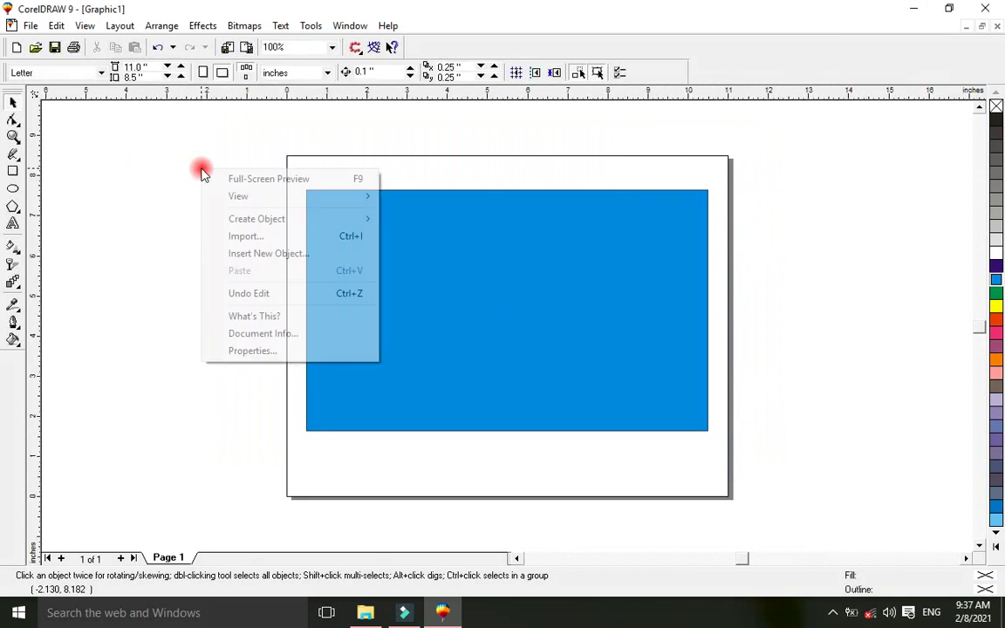
{"action": "mouse_move", "coordinate": [236, 195]}
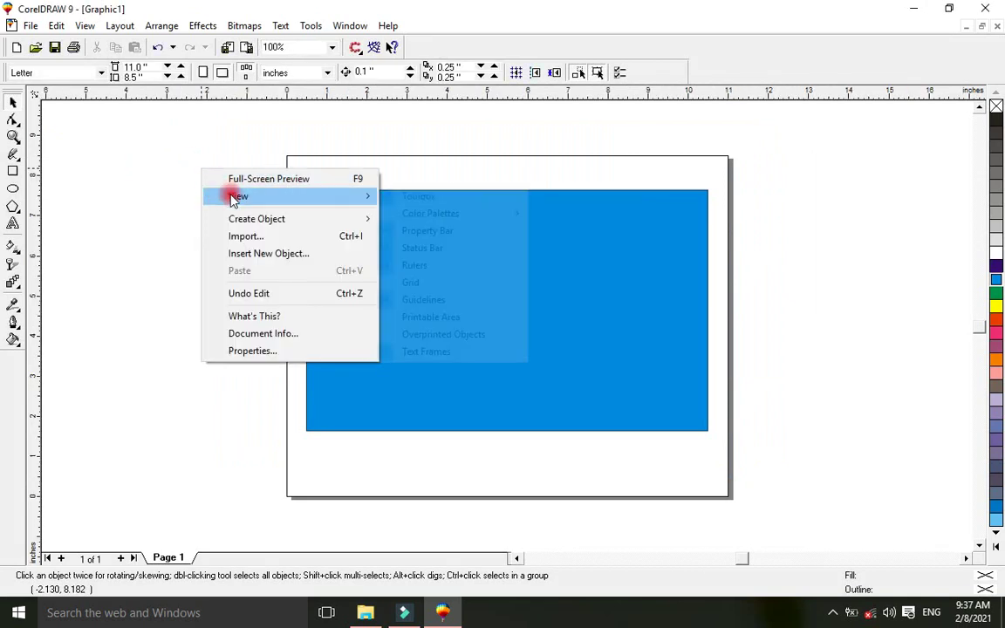
{"action": "mouse_move", "coordinate": [444, 214]}
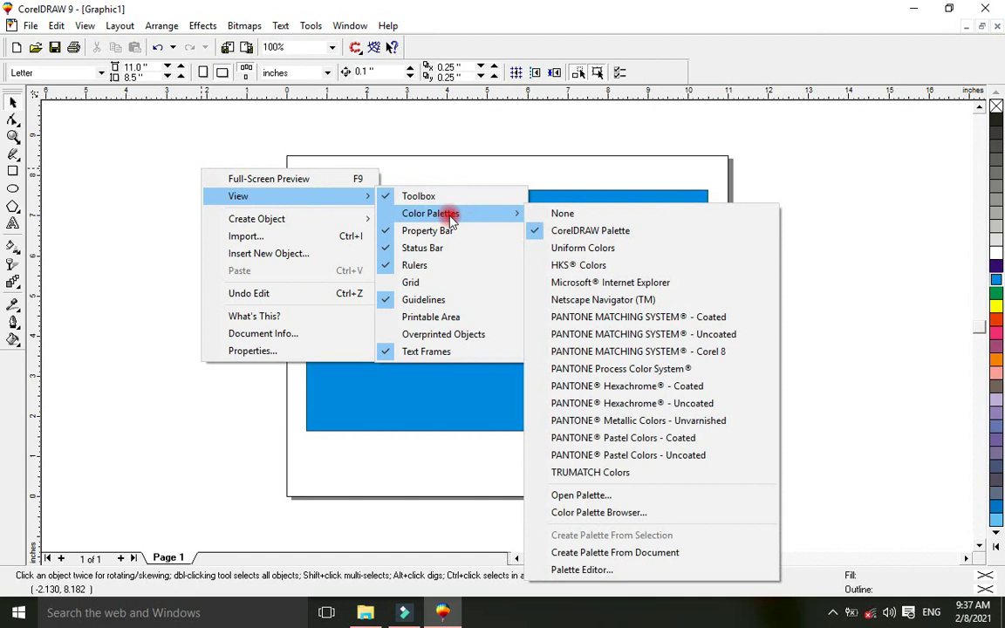
{"action": "left_click", "coordinate": [542, 250]}
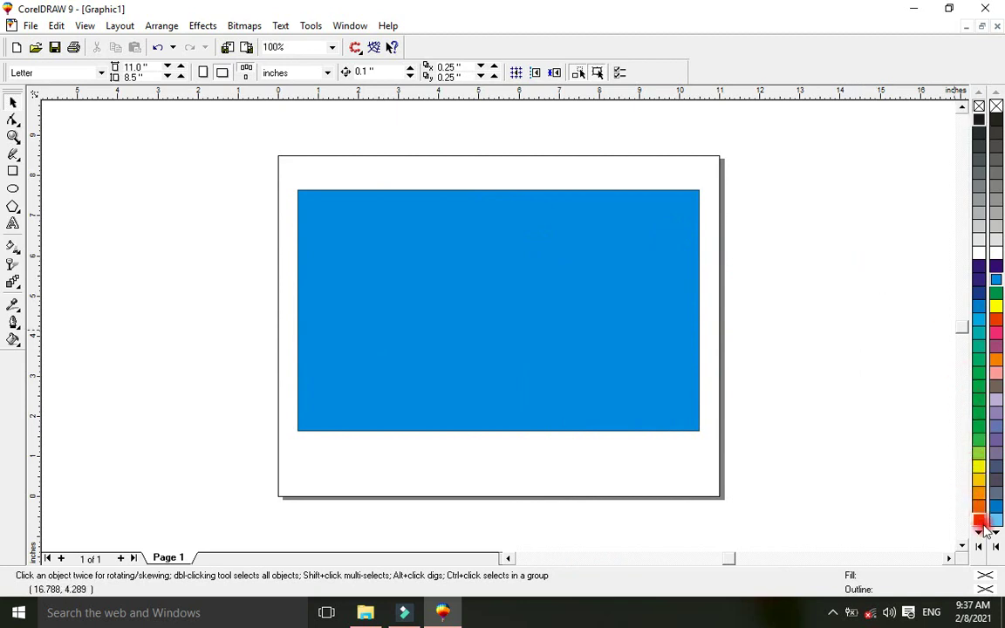
Step: Try yellow, orange, green and blue shades from the Uniform Colors palette as the rectangle's fill
{"action": "left_click", "coordinate": [980, 430]}
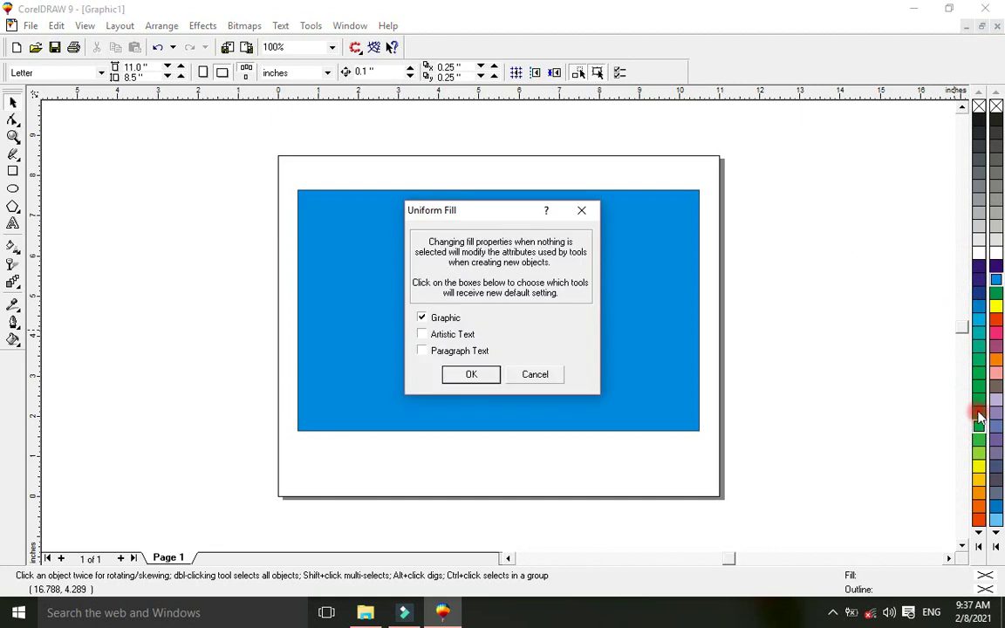
{"action": "left_click", "coordinate": [546, 380]}
{"action": "left_click", "coordinate": [639, 302]}
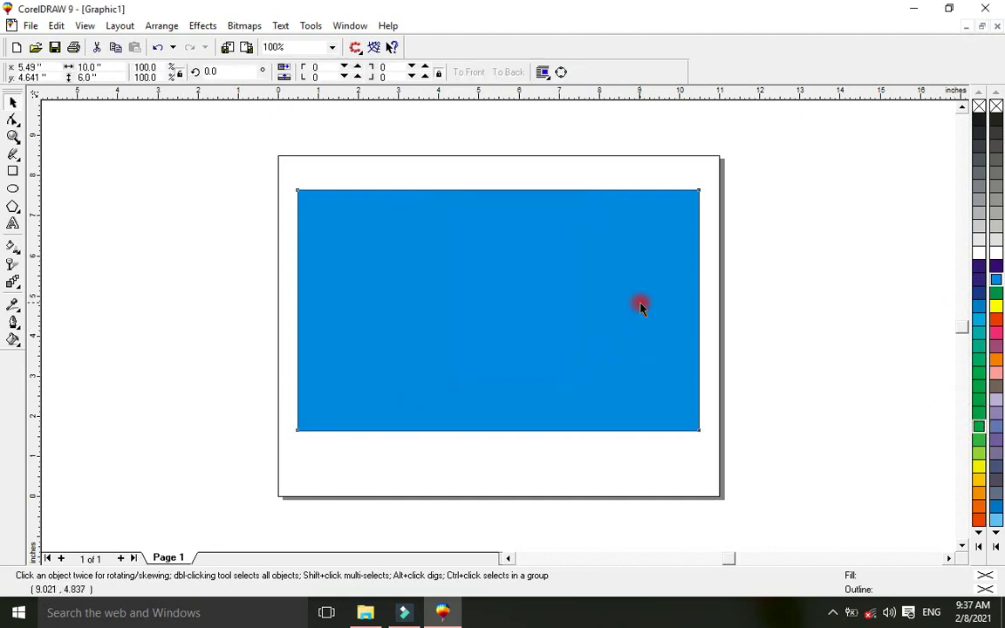
{"action": "left_click", "coordinate": [979, 467]}
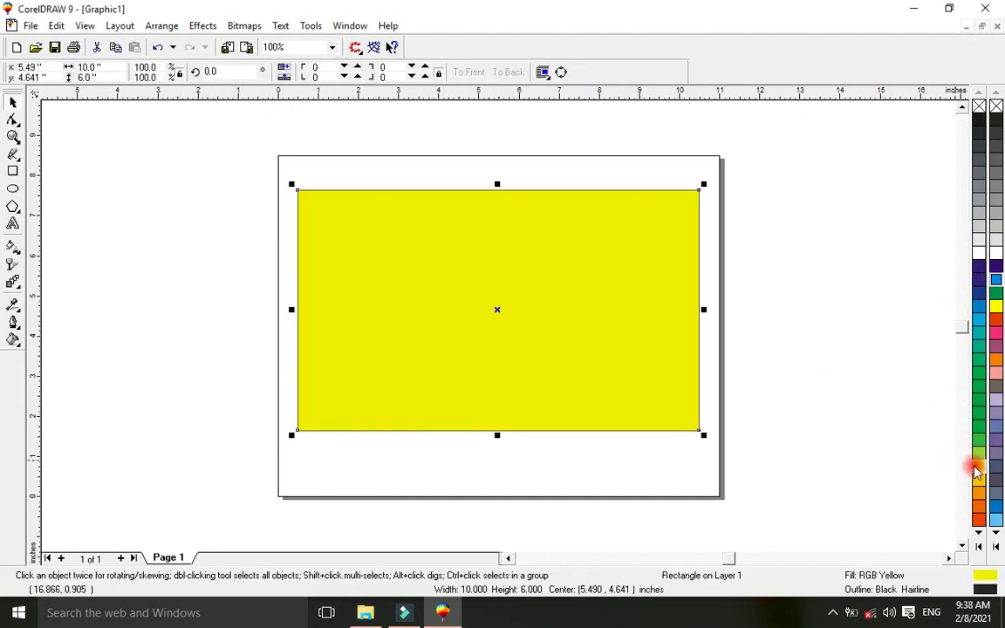
{"action": "left_click", "coordinate": [979, 498]}
{"action": "left_click", "coordinate": [979, 455]}
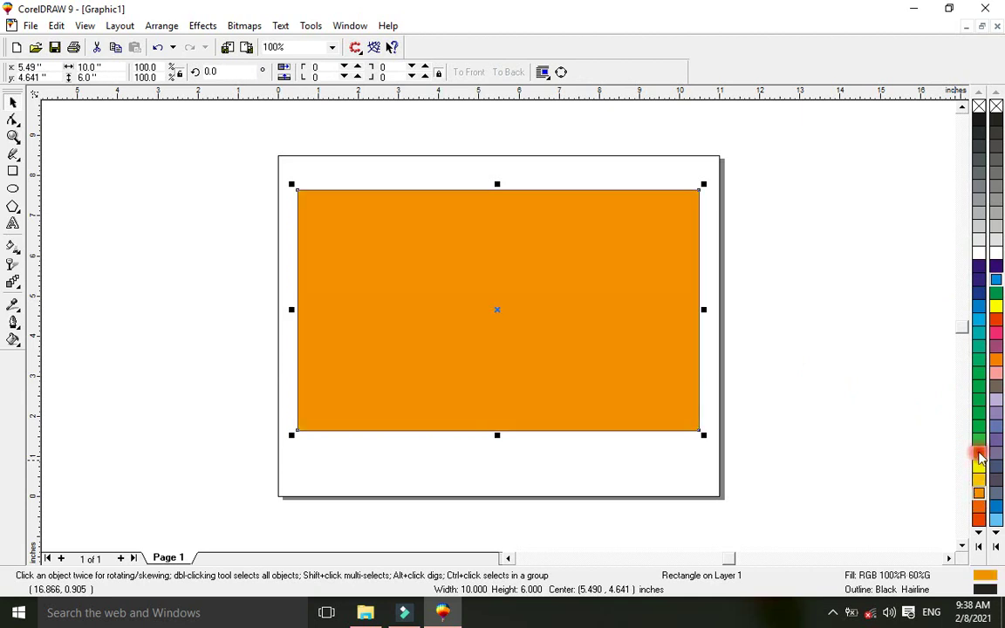
{"action": "left_click", "coordinate": [979, 434]}
{"action": "left_click", "coordinate": [979, 425]}
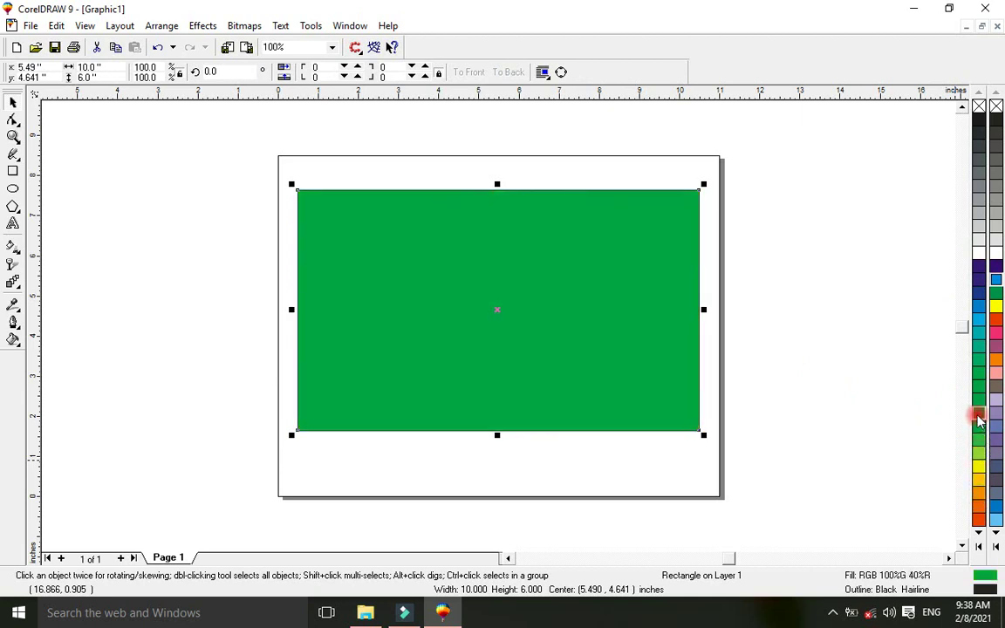
{"action": "left_click", "coordinate": [979, 330]}
{"action": "left_click", "coordinate": [979, 303]}
{"action": "left_click", "coordinate": [979, 288]}
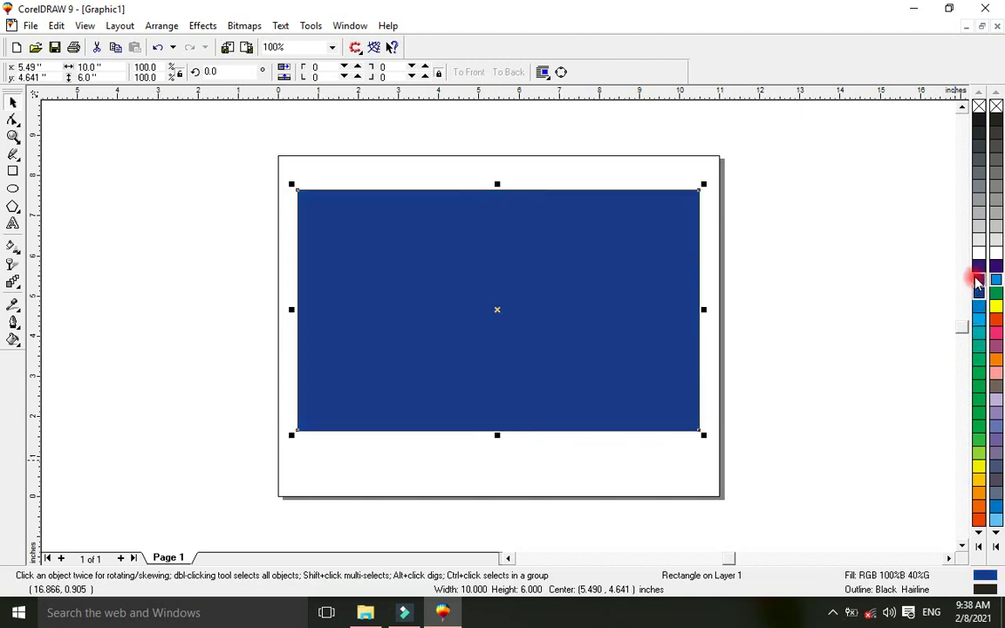
{"action": "left_click", "coordinate": [977, 277]}
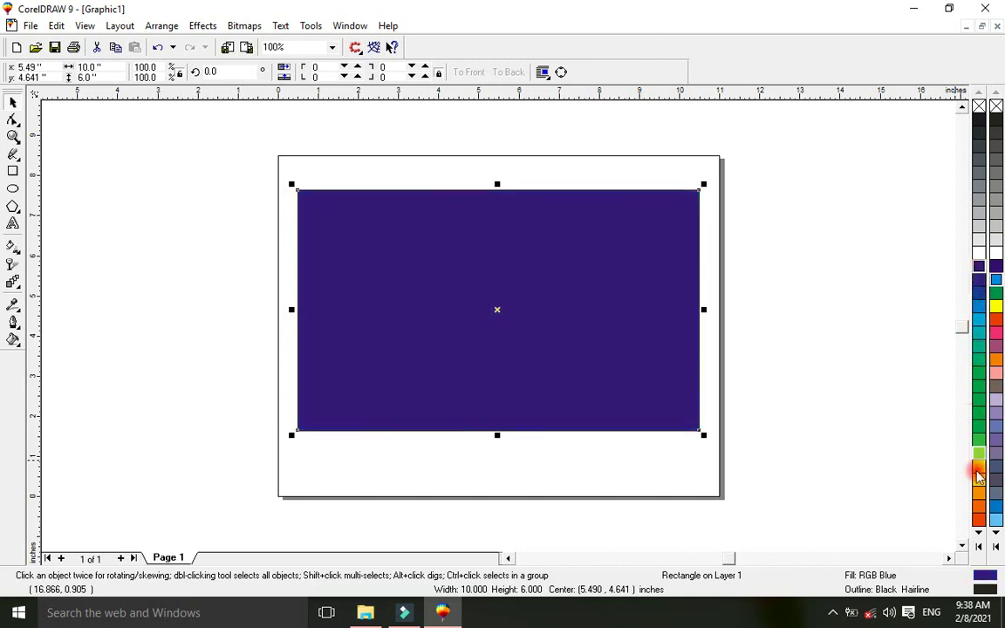
Step: Fill the rectangle with RGB 100%B 80%G from the expanded Uniform Colors palette, and view the full CorelDRAW palette
{"action": "left_click", "coordinate": [979, 546]}
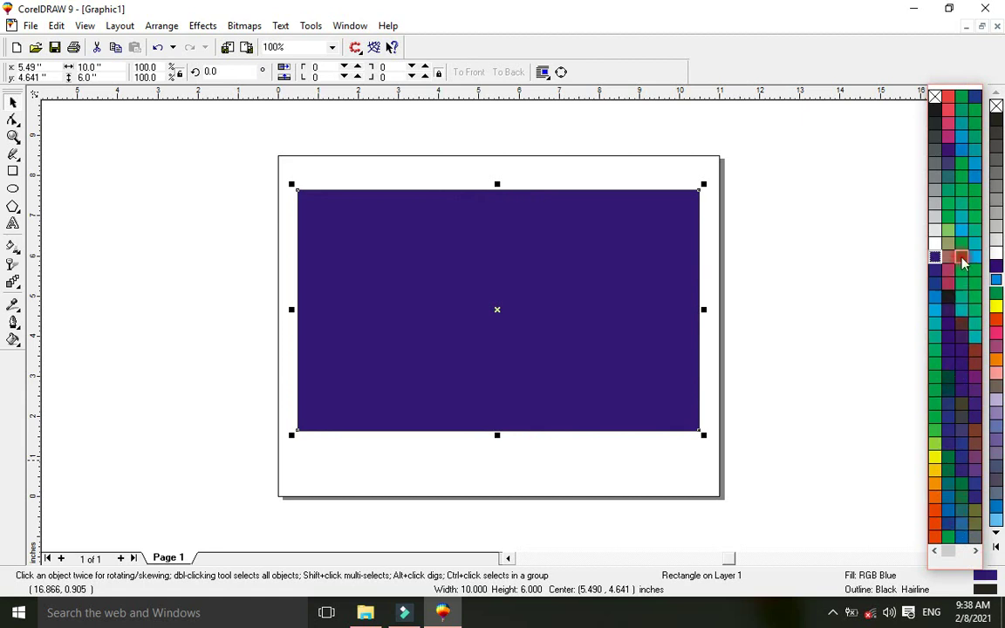
{"action": "left_click", "coordinate": [962, 231]}
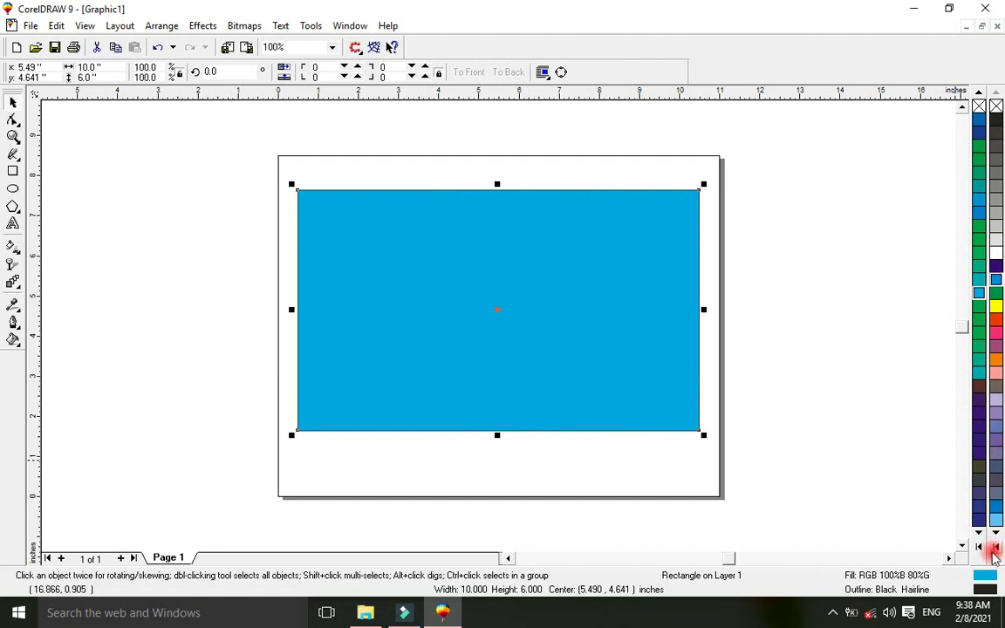
{"action": "left_click", "coordinate": [997, 546]}
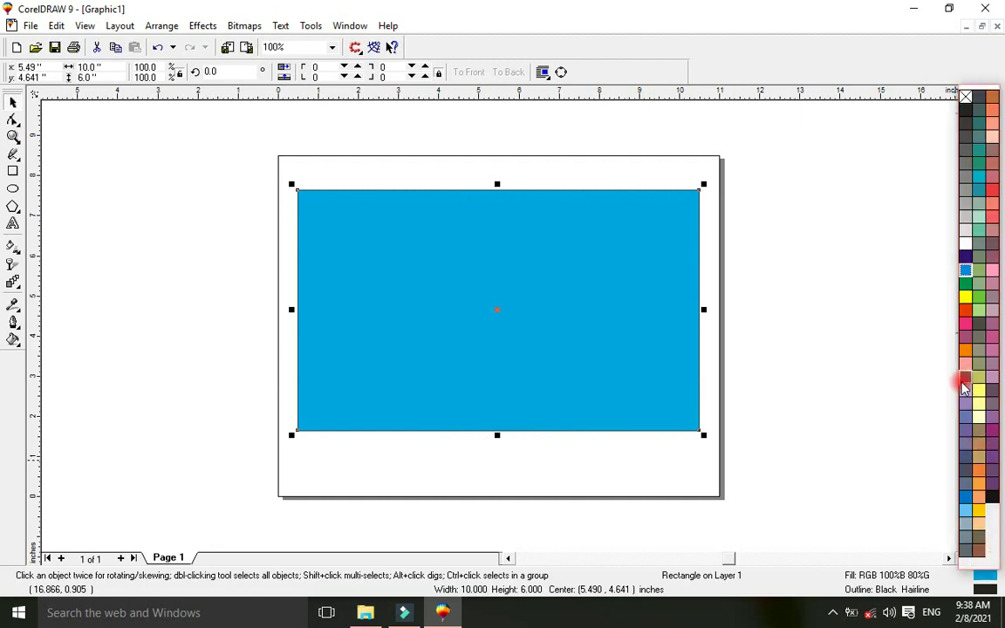
{"action": "left_click", "coordinate": [897, 404]}
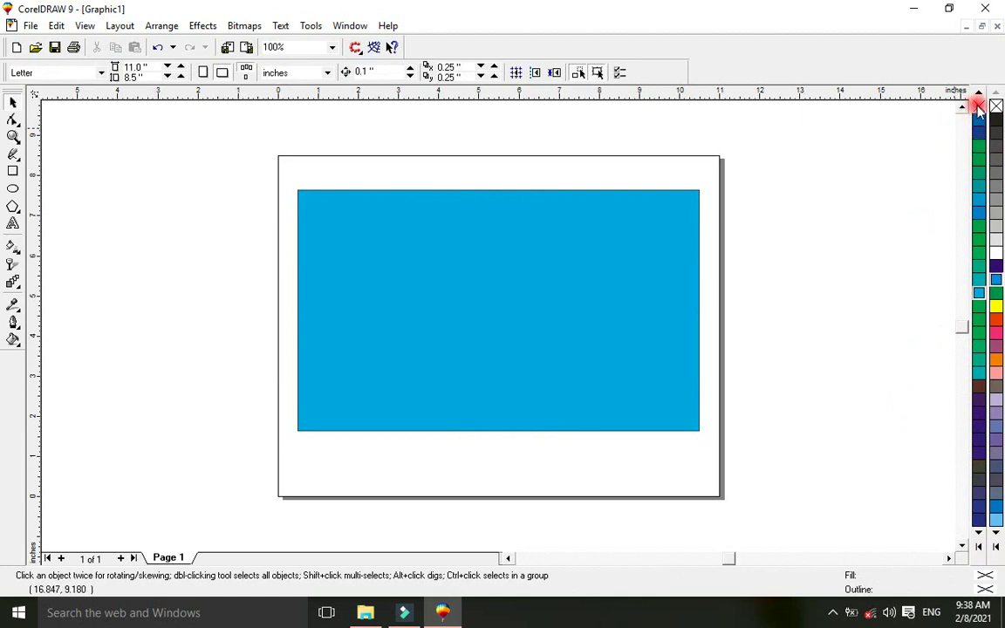
{"action": "left_click_drag", "start_coordinate": [978, 105], "coordinate": [783, 129]}
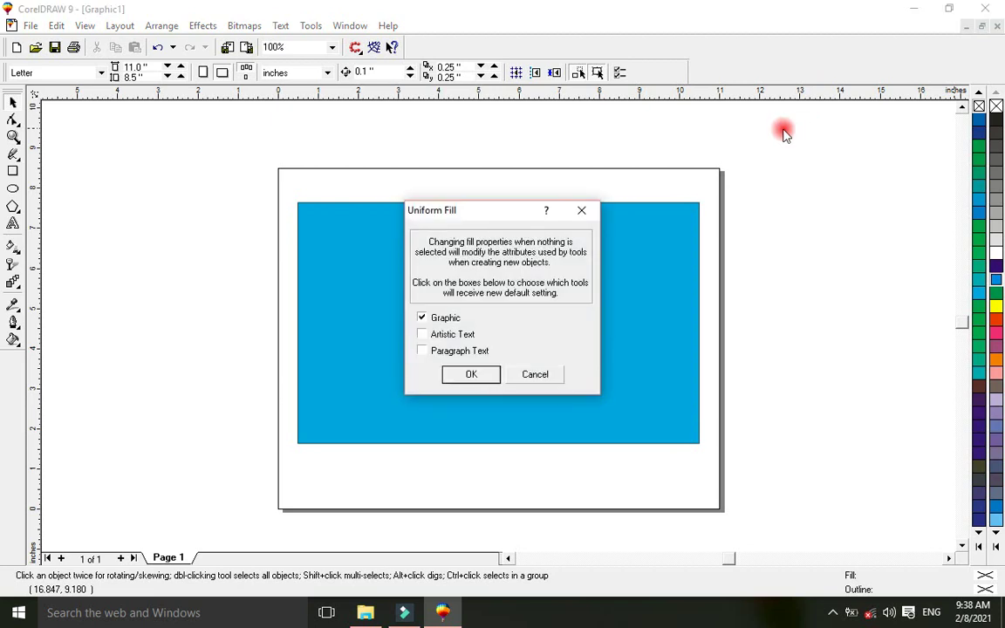
{"action": "left_click", "coordinate": [537, 377]}
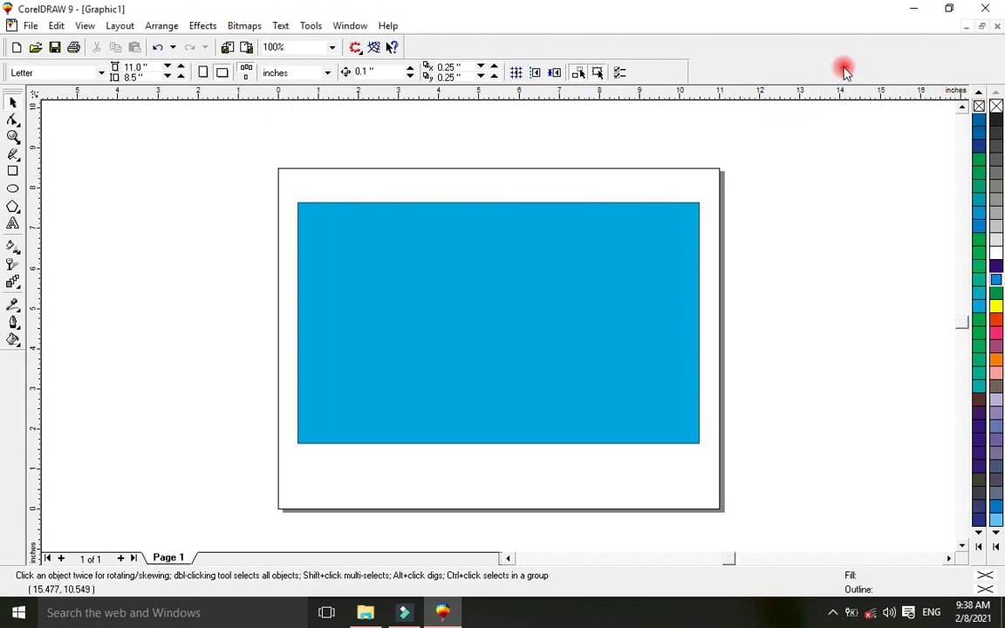
{"action": "left_click", "coordinate": [980, 91]}
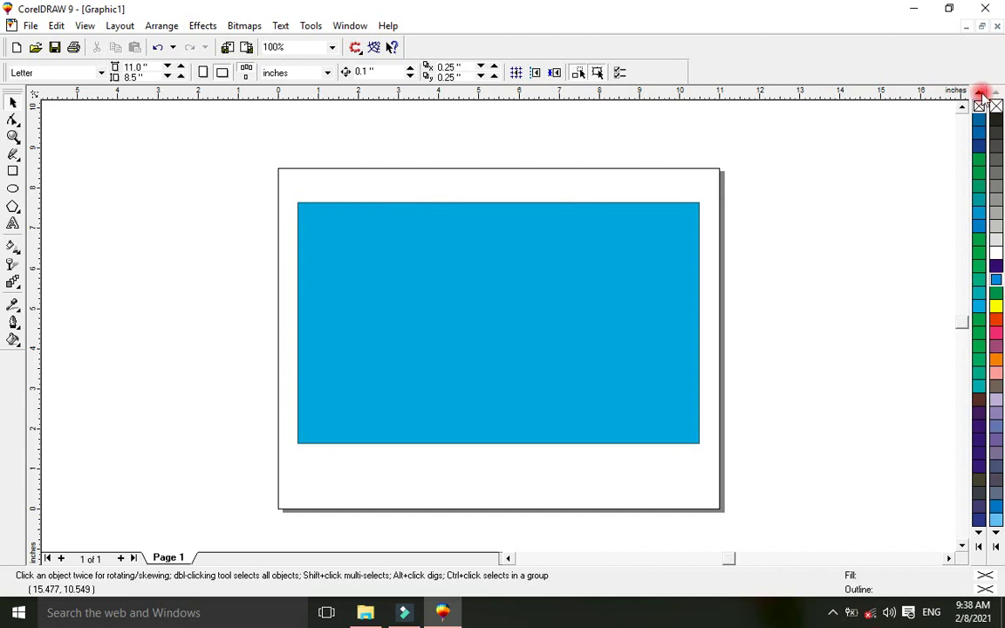
{"action": "left_click", "coordinate": [980, 92]}
{"action": "mouse_move", "coordinate": [979, 109]}
{"action": "left_mouse_down"}
{"action": "mouse_move", "coordinate": [974, 90]}
{"action": "mouse_move", "coordinate": [977, 105]}
{"action": "mouse_move", "coordinate": [928, 101]}
{"action": "mouse_move", "coordinate": [861, 63]}
{"action": "mouse_move", "coordinate": [967, 242]}
{"action": "mouse_move", "coordinate": [978, 306]}
{"action": "mouse_move", "coordinate": [953, 487]}
{"action": "mouse_move", "coordinate": [982, 551]}
{"action": "mouse_move", "coordinate": [950, 521]}
{"action": "mouse_move", "coordinate": [995, 541]}
{"action": "mouse_move", "coordinate": [972, 541]}
{"action": "mouse_move", "coordinate": [978, 552]}
{"action": "mouse_move", "coordinate": [984, 95]}
{"action": "mouse_move", "coordinate": [979, 103]}
{"action": "left_mouse_up"}
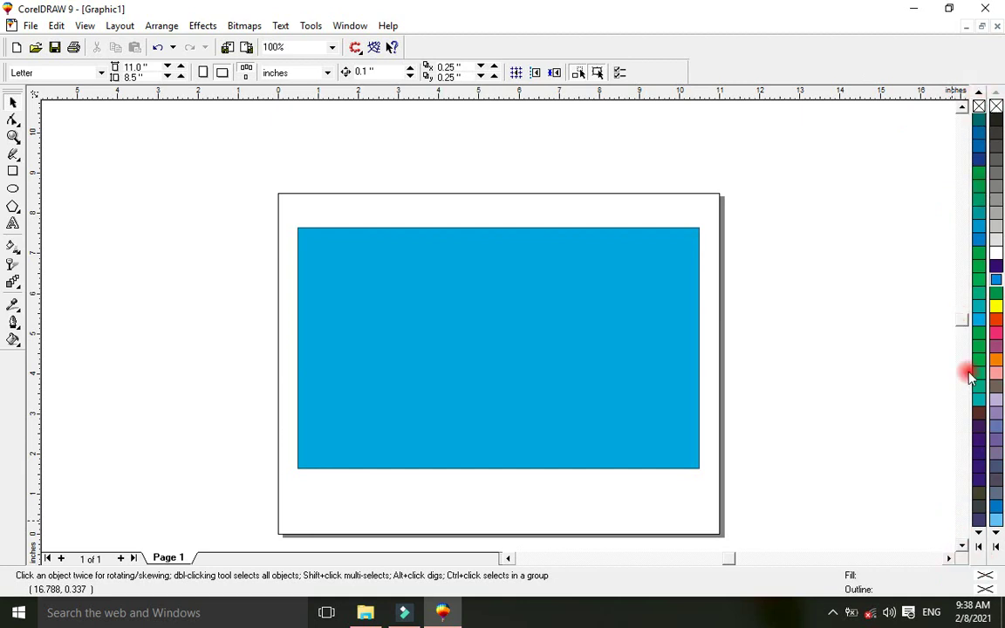
Step: Draw a rectangle about 2.62 by 3.31 inches in the empty area beyond the page's upper-left corner
{"action": "left_click", "coordinate": [512, 303]}
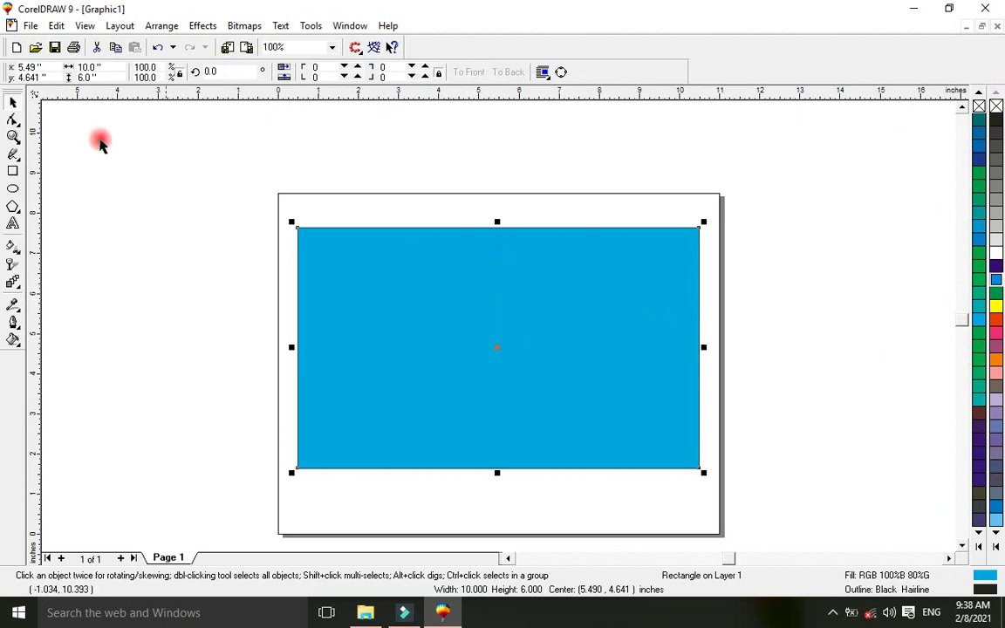
{"action": "right_click", "coordinate": [147, 137]}
{"action": "left_click", "coordinate": [219, 186]}
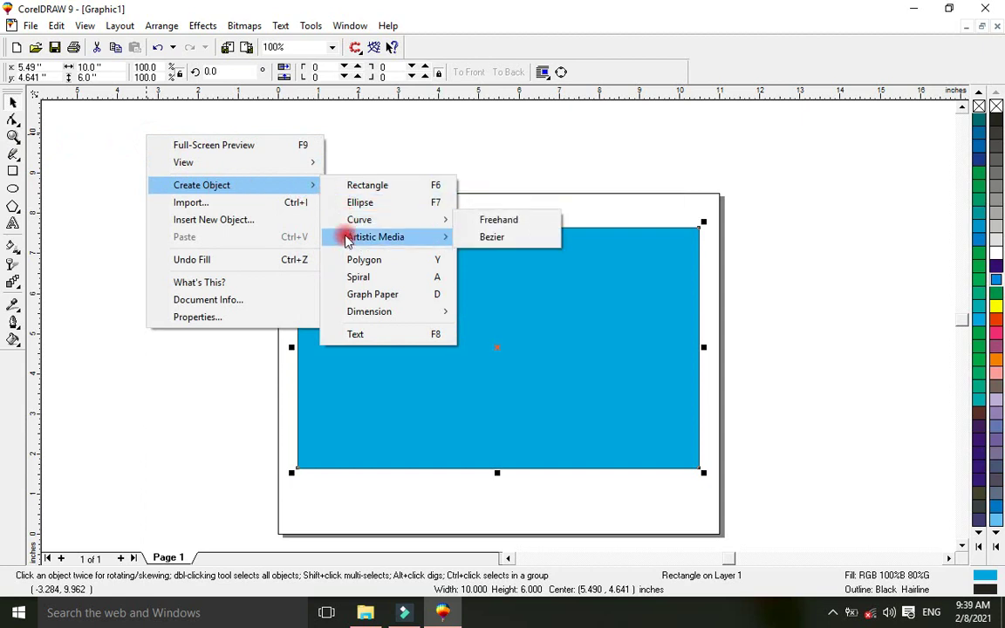
{"action": "mouse_move", "coordinate": [348, 242]}
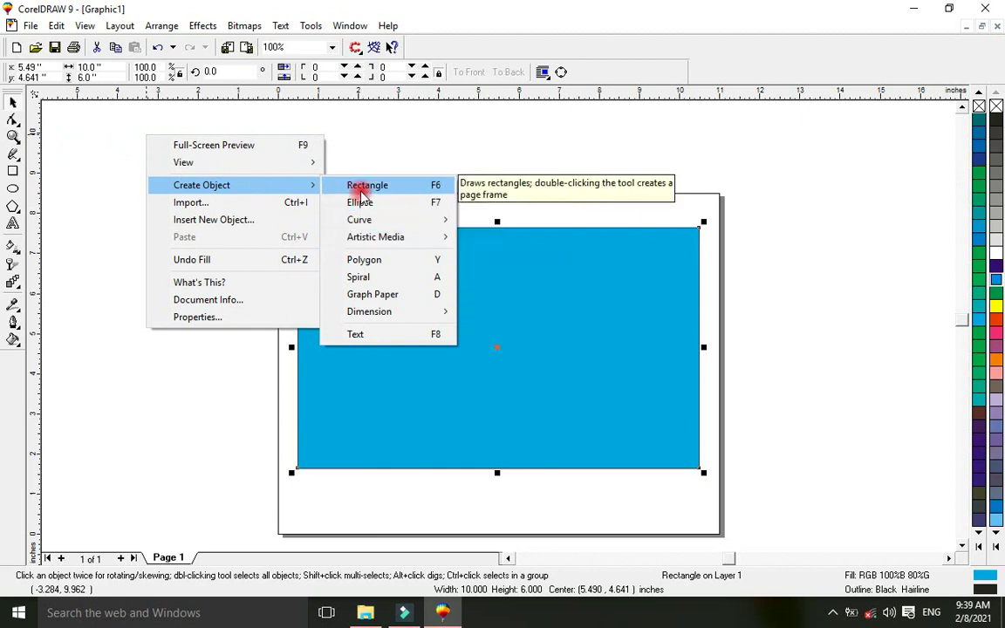
{"action": "left_click", "coordinate": [418, 185]}
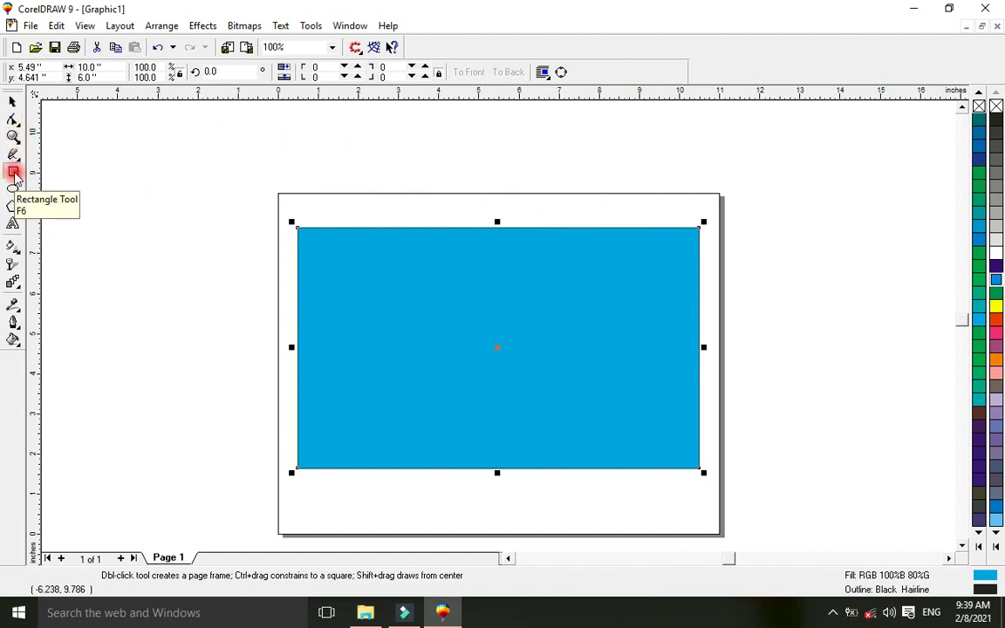
{"action": "mouse_move", "coordinate": [136, 130]}
{"action": "left_mouse_down"}
{"action": "mouse_move", "coordinate": [223, 260]}
{"action": "mouse_move", "coordinate": [241, 263]}
{"action": "left_mouse_up"}
Step: Delete the small unfilled rectangle beside the page
{"action": "left_click", "coordinate": [11, 105]}
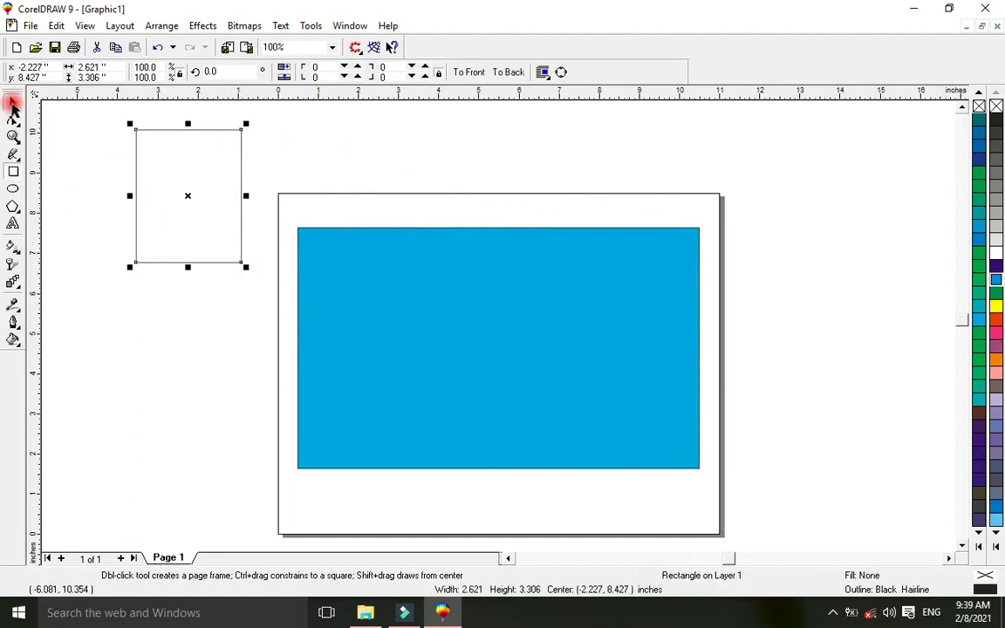
{"action": "left_click", "coordinate": [177, 167]}
{"action": "right_click", "coordinate": [177, 165]}
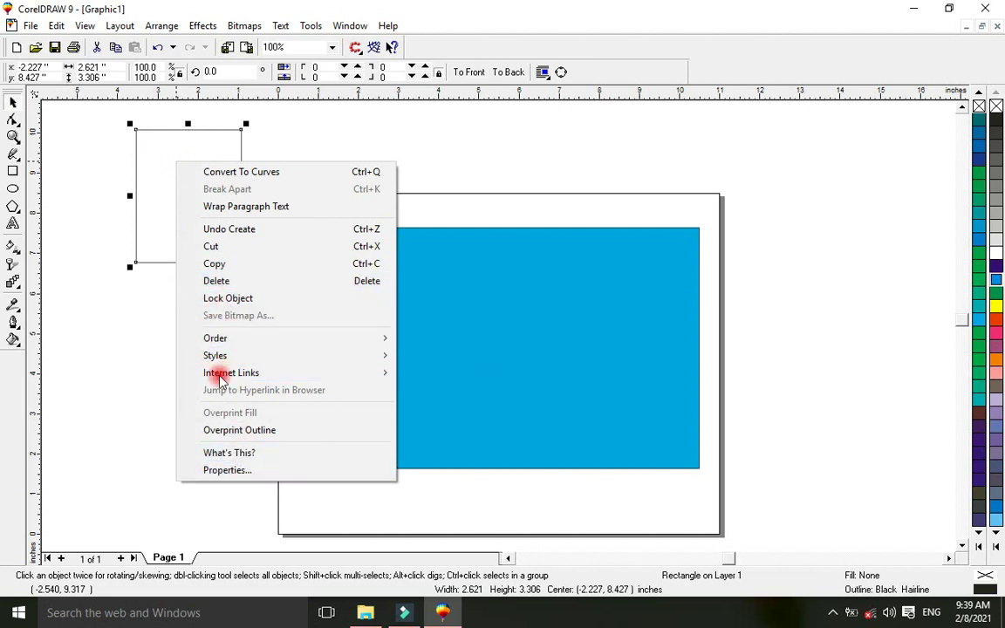
{"action": "left_click", "coordinate": [228, 282]}
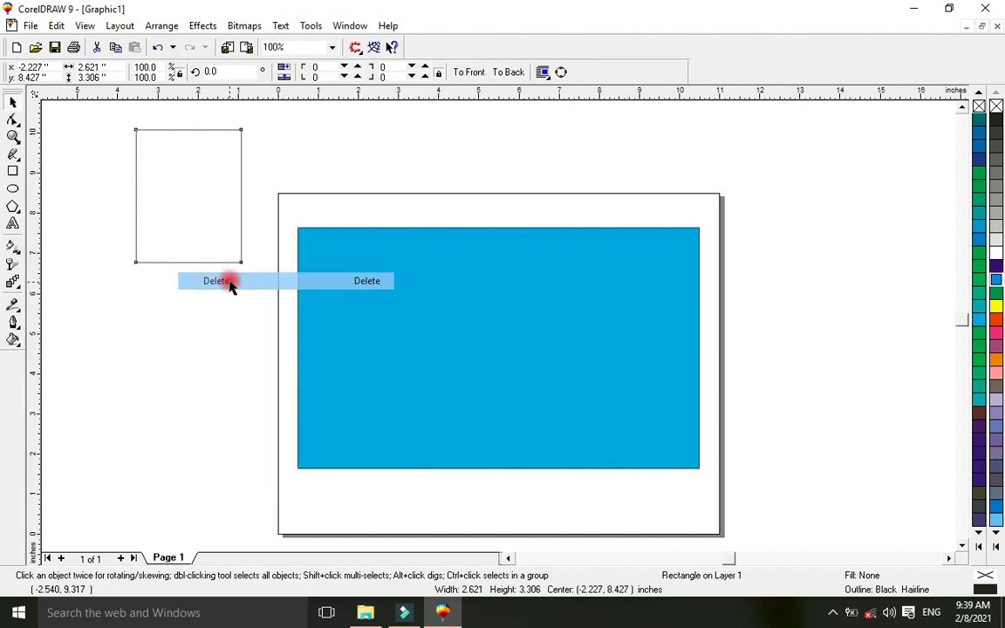
Step: Import the image pexels-cottonbro-5124882 from the social folder at full size, with its corner just beyond the page's upper-left corner
{"action": "right_click", "coordinate": [113, 149]}
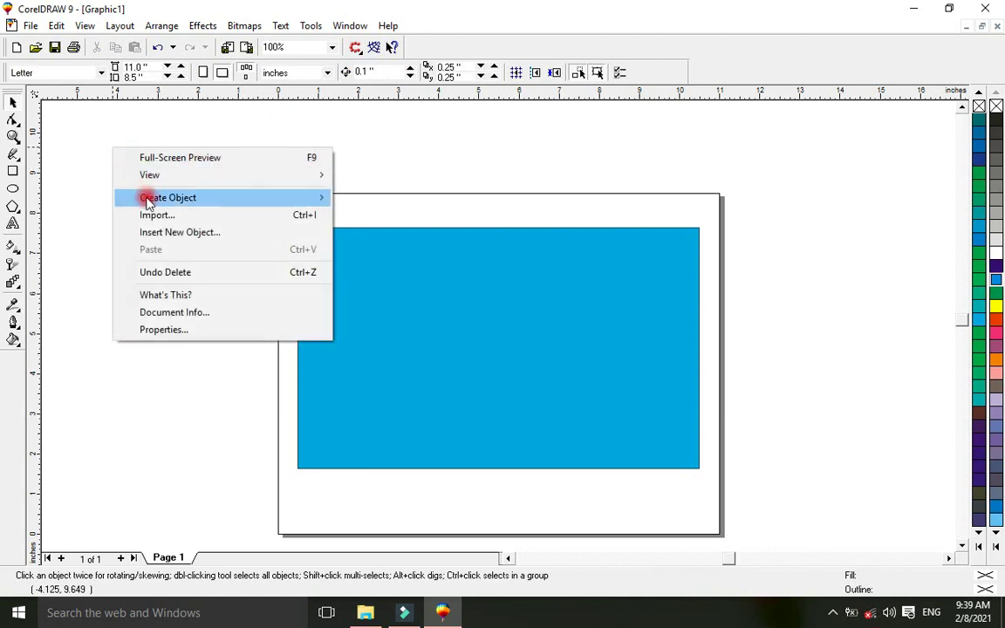
{"action": "mouse_move", "coordinate": [170, 201]}
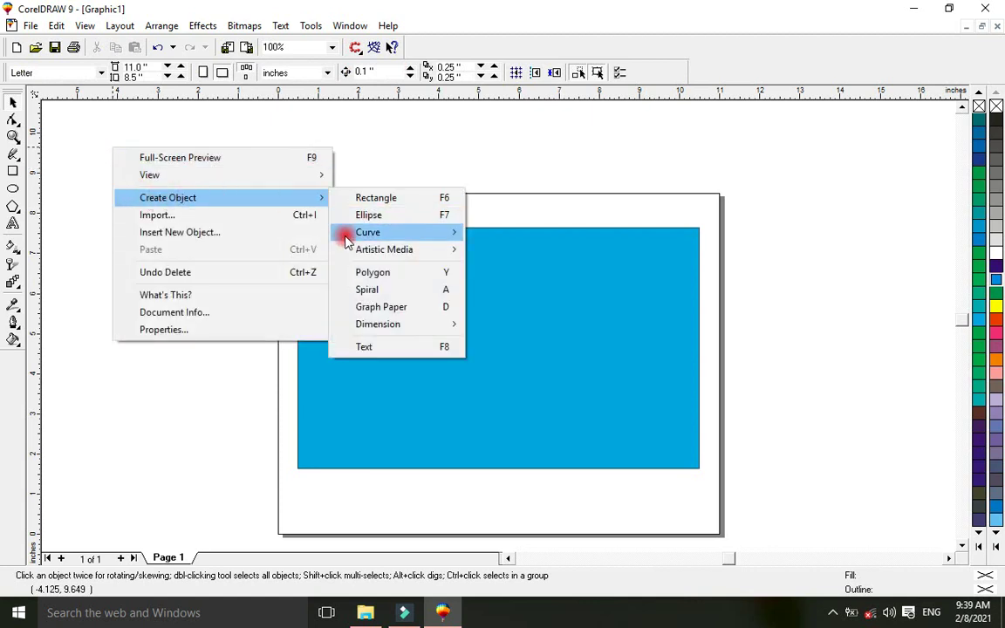
{"action": "mouse_move", "coordinate": [348, 251]}
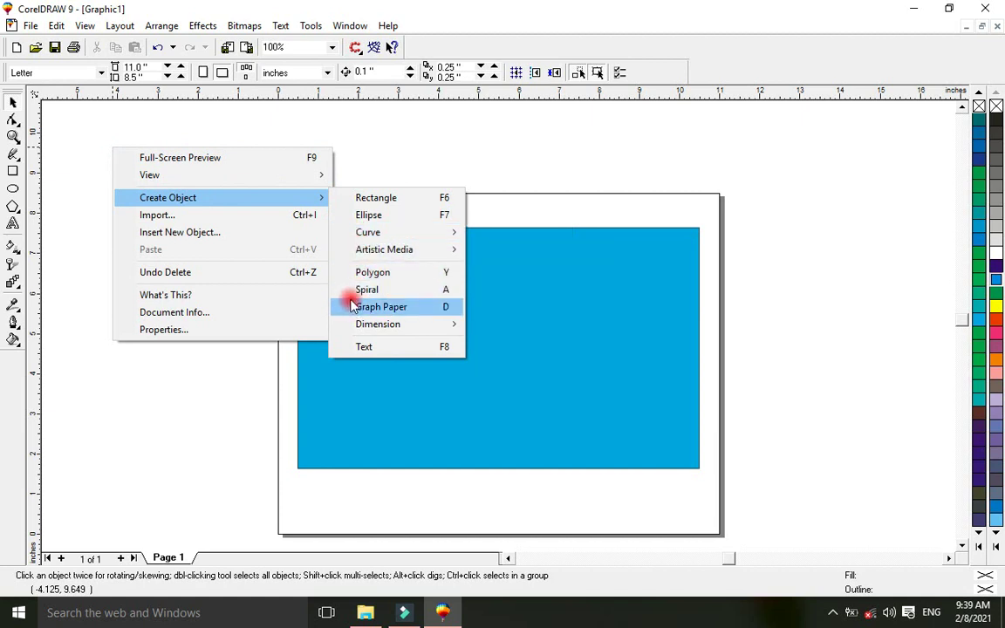
{"action": "left_click", "coordinate": [191, 214]}
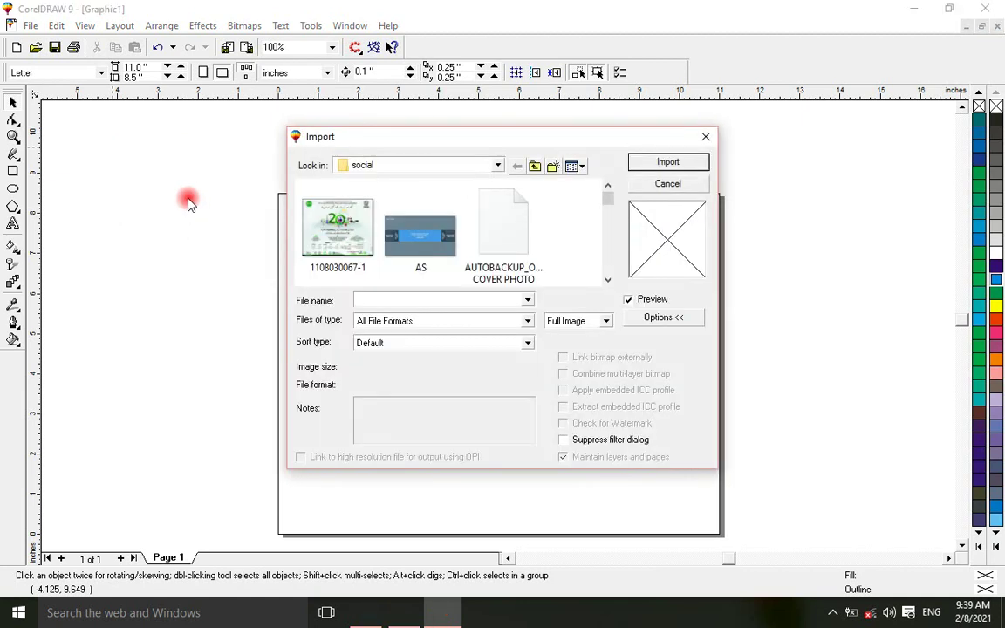
{"action": "left_click", "coordinate": [453, 232]}
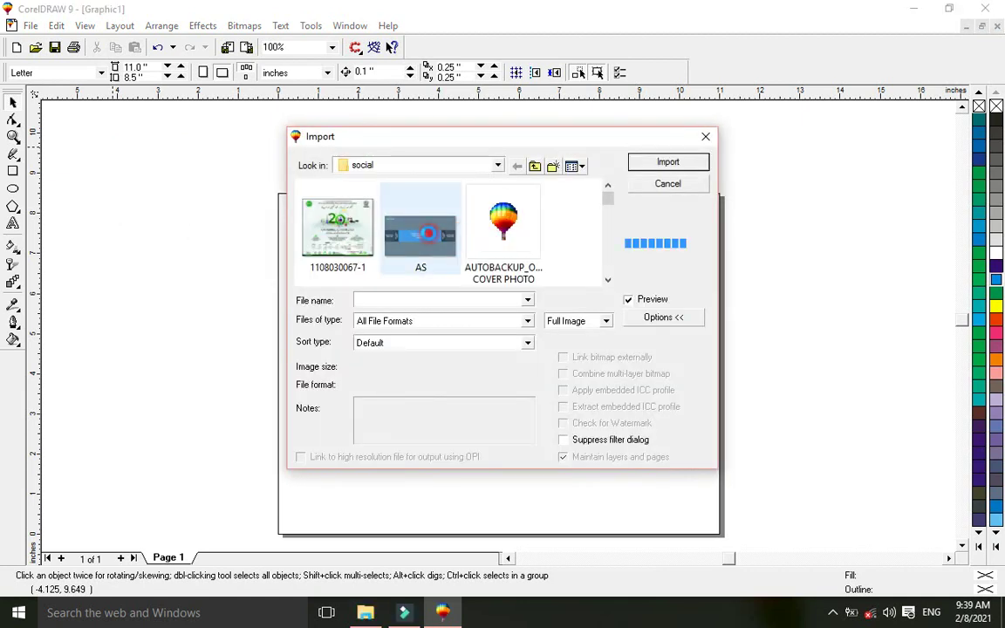
{"action": "left_click", "coordinate": [608, 279]}
{"action": "left_click", "coordinate": [608, 279]}
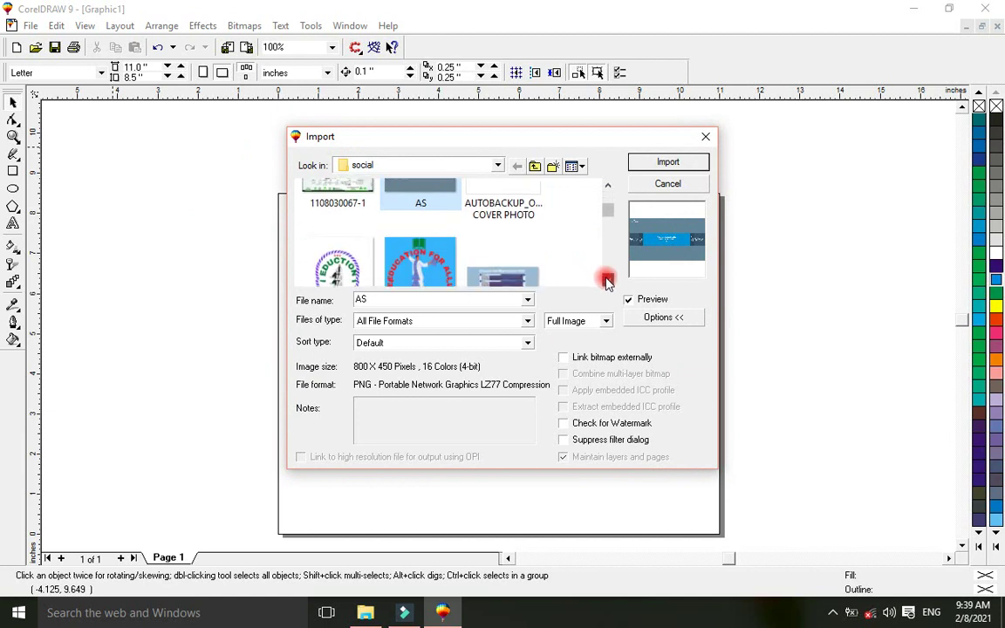
{"action": "left_click", "coordinate": [608, 279]}
{"action": "left_click", "coordinate": [609, 281]}
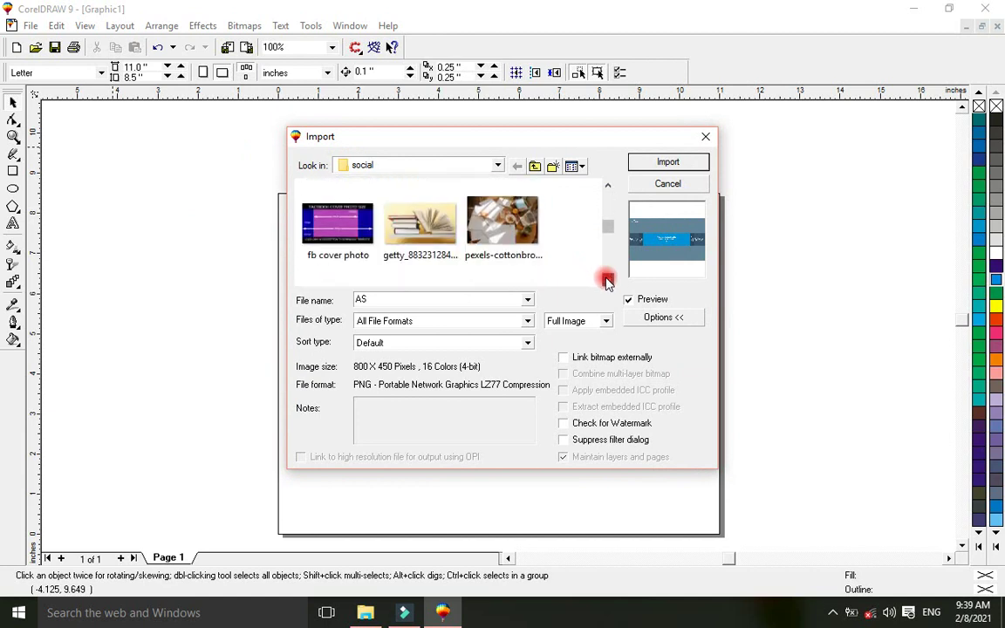
{"action": "left_click", "coordinate": [608, 281]}
{"action": "left_click", "coordinate": [608, 281]}
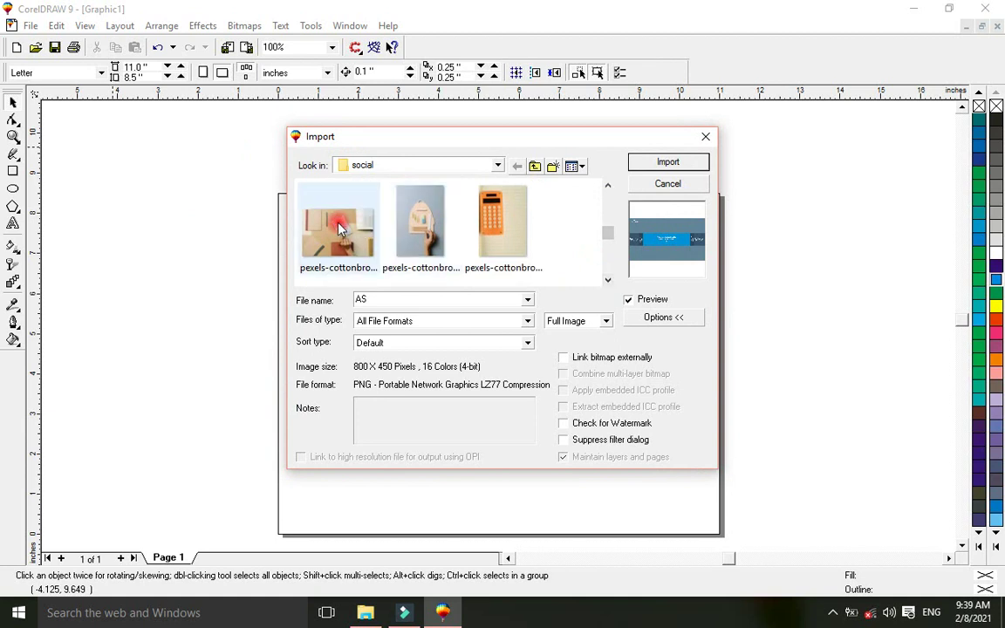
{"action": "left_click", "coordinate": [307, 229]}
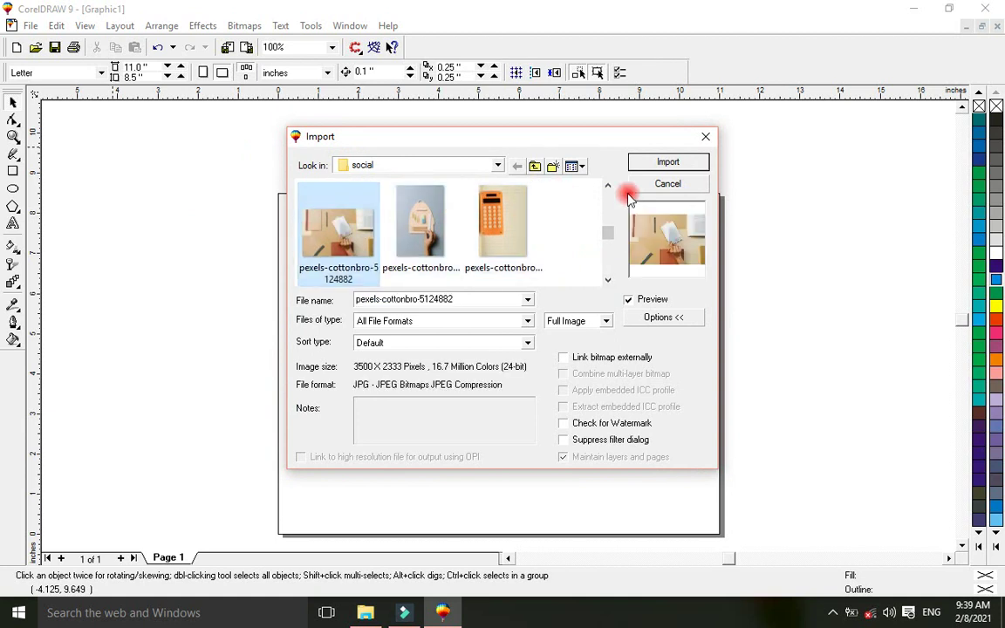
{"action": "left_click", "coordinate": [664, 161]}
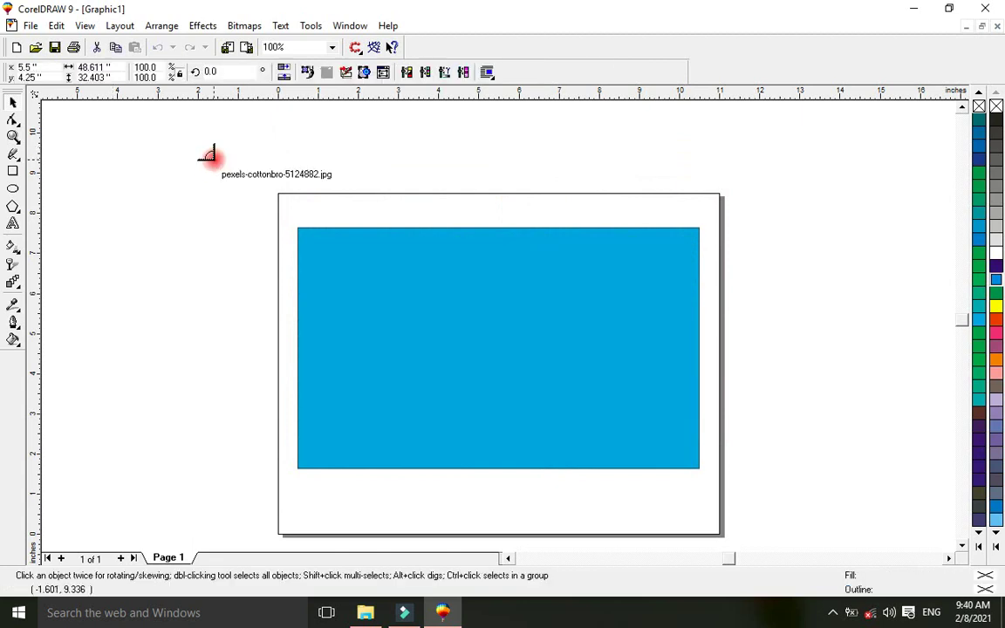
{"action": "left_click", "coordinate": [210, 155]}
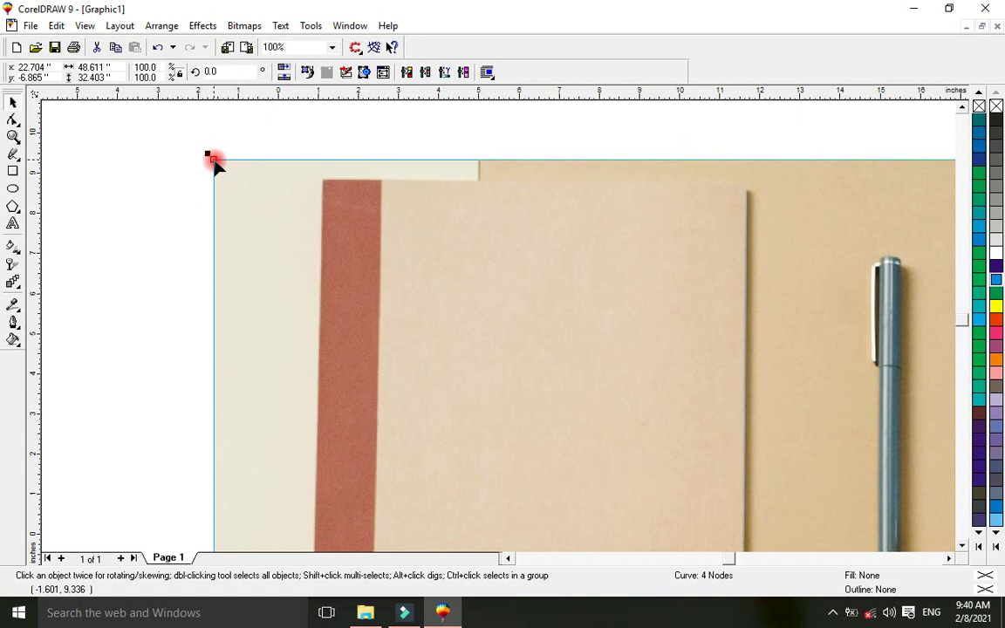
Step: Shrink the imported image to about 8.45 by 5.64 inches and place it just outside the page's left edge
{"action": "left_click", "coordinate": [14, 136]}
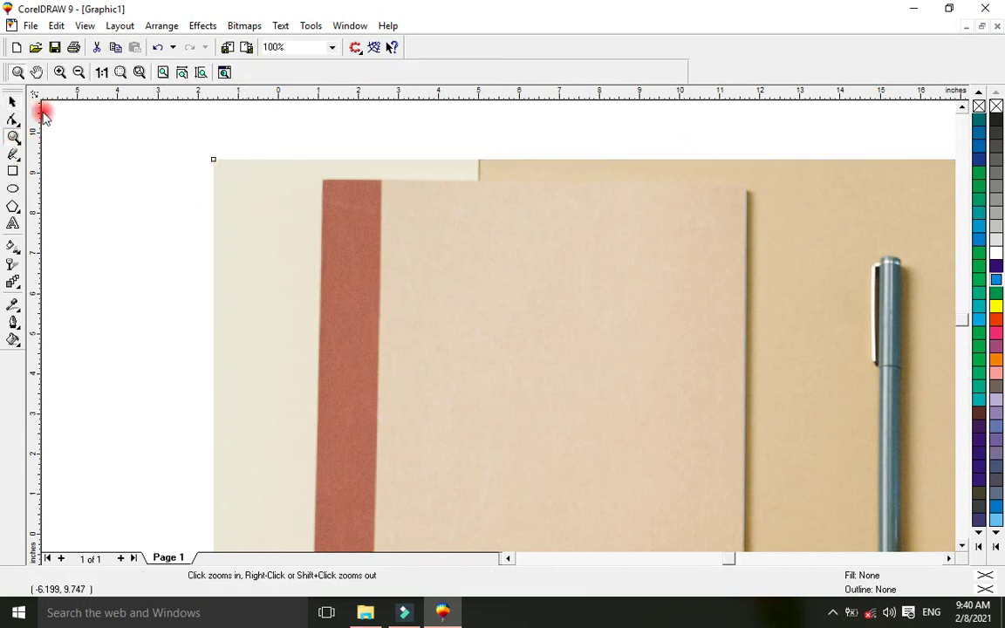
{"action": "left_click", "coordinate": [78, 72]}
{"action": "left_click", "coordinate": [79, 72]}
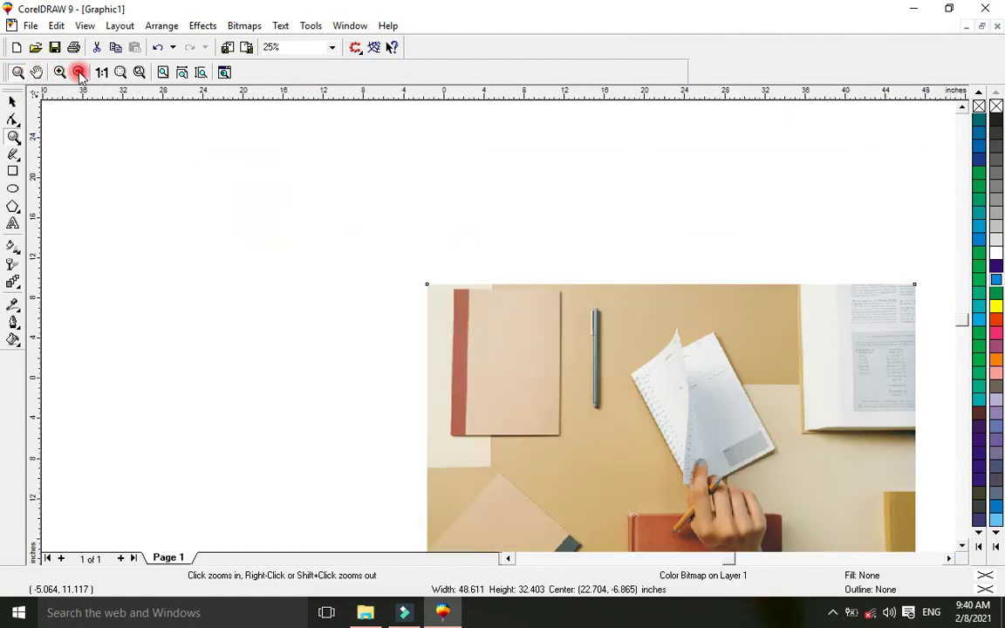
{"action": "left_click", "coordinate": [79, 72]}
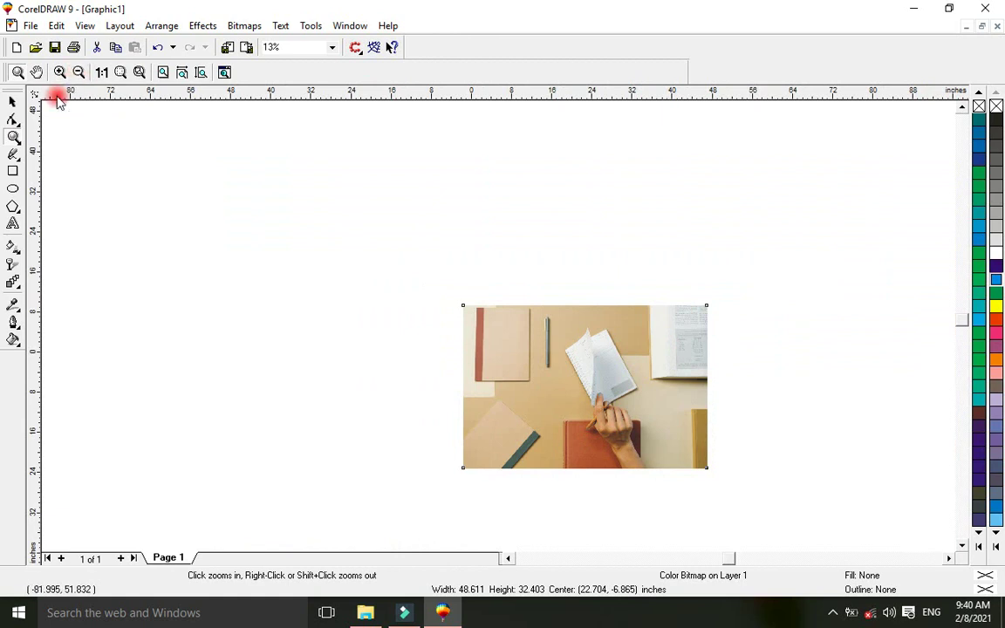
{"action": "left_click", "coordinate": [13, 103]}
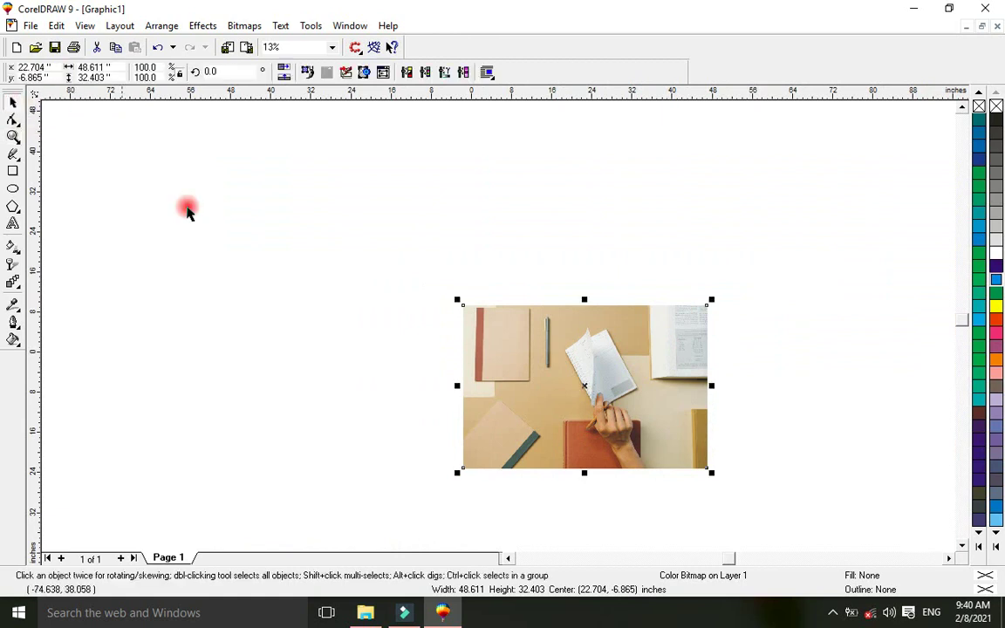
{"action": "left_click_drag", "start_coordinate": [458, 302], "coordinate": [633, 425]}
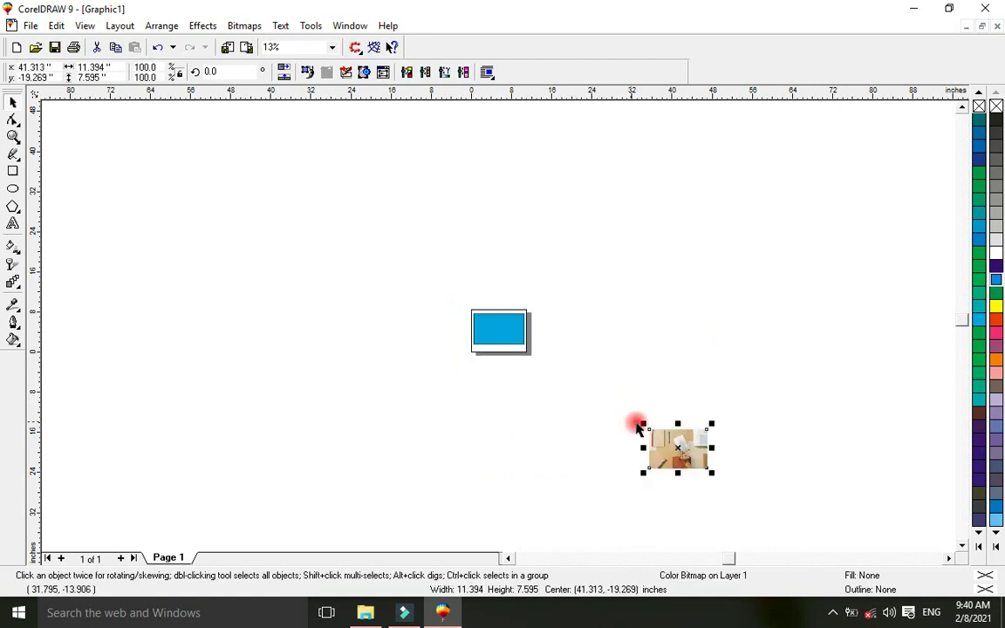
{"action": "left_click_drag", "start_coordinate": [699, 454], "coordinate": [422, 343]}
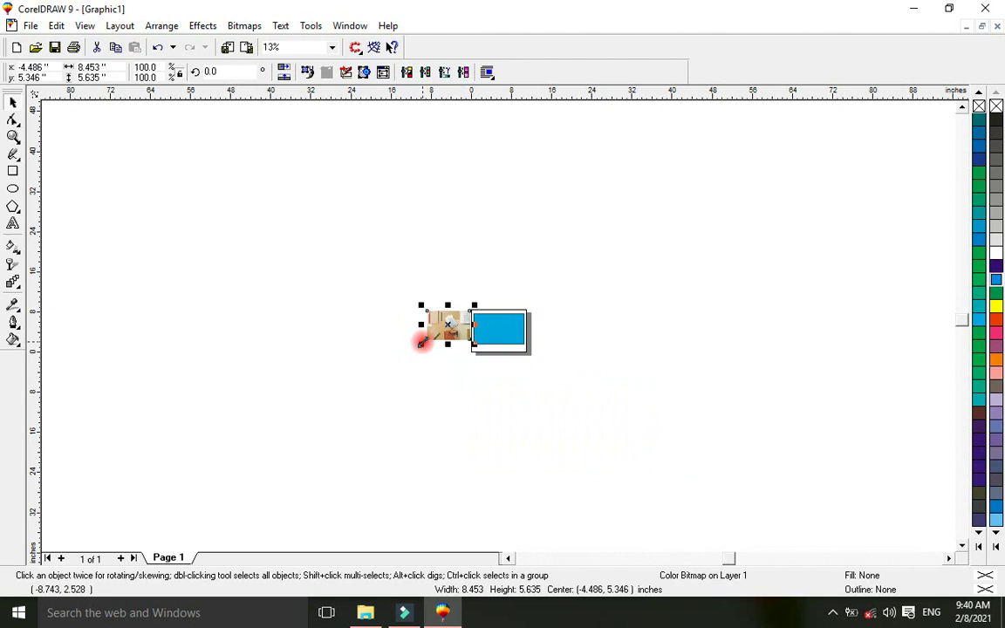
Step: Move the image slightly up and away from the page, centring it at about x -6.0 and y 5.63 inches
{"action": "left_click", "coordinate": [13, 136]}
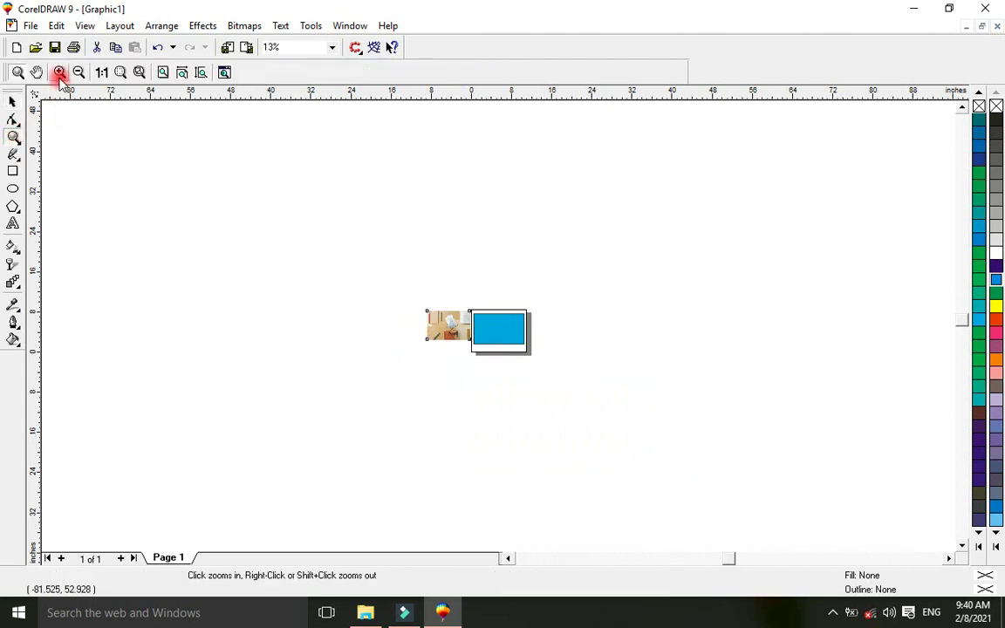
{"action": "left_click", "coordinate": [60, 73]}
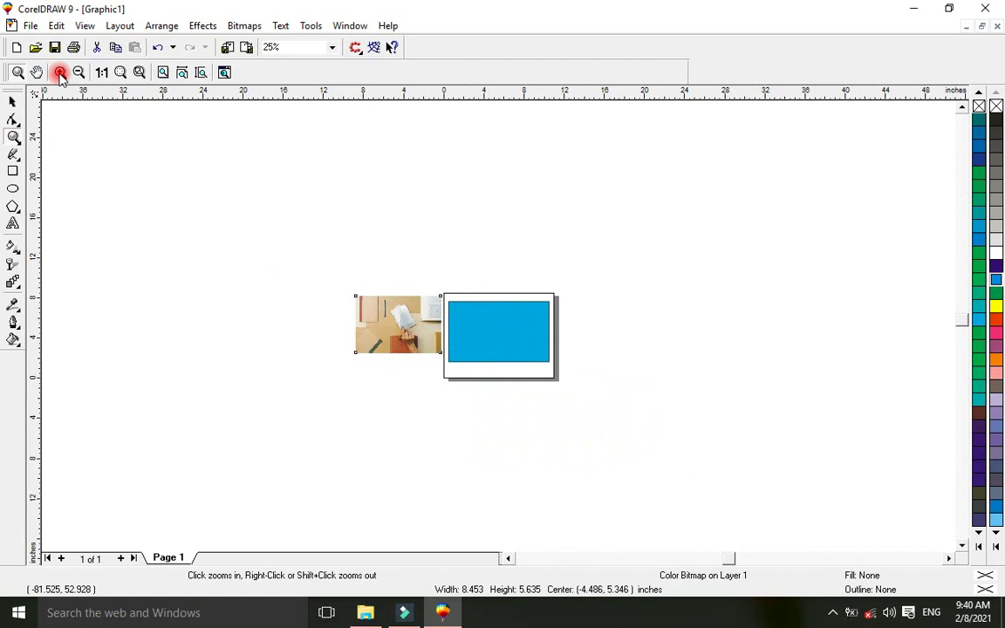
{"action": "left_click", "coordinate": [59, 73]}
{"action": "left_click", "coordinate": [60, 73]}
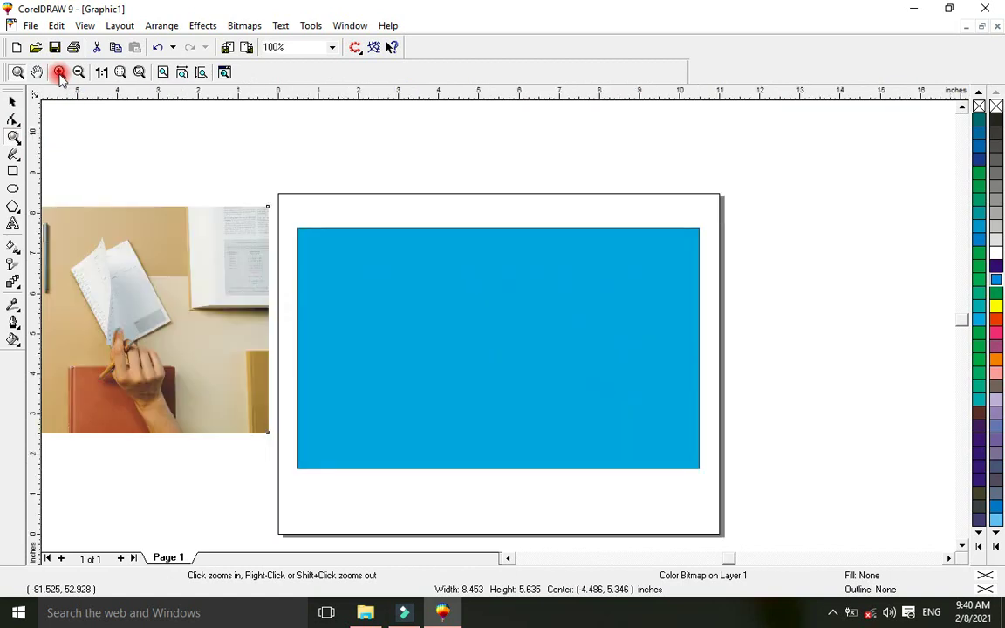
{"action": "left_click", "coordinate": [508, 560]}
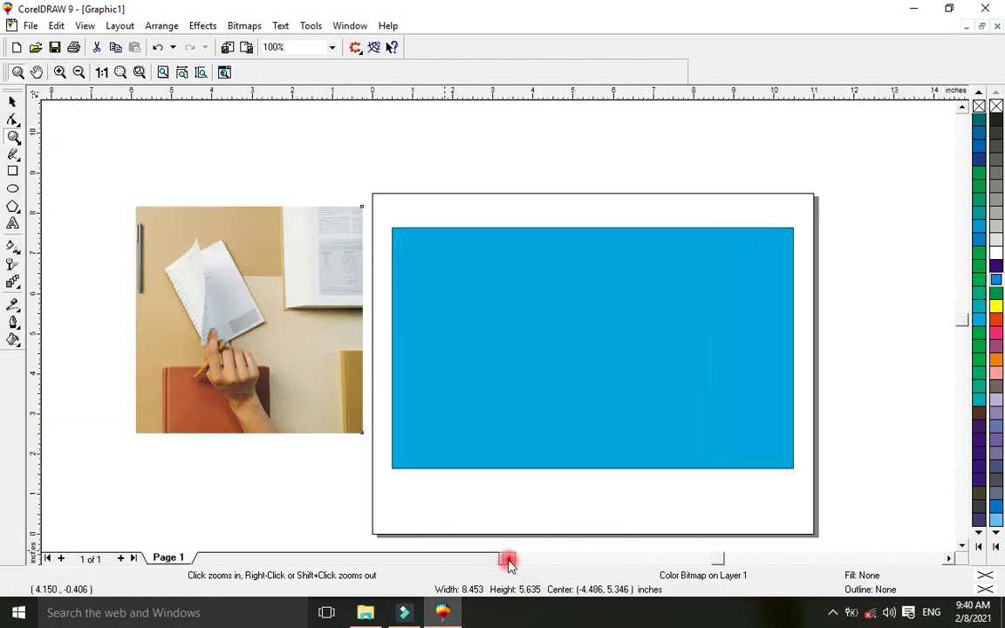
{"action": "left_click", "coordinate": [509, 561]}
{"action": "left_click", "coordinate": [509, 560]}
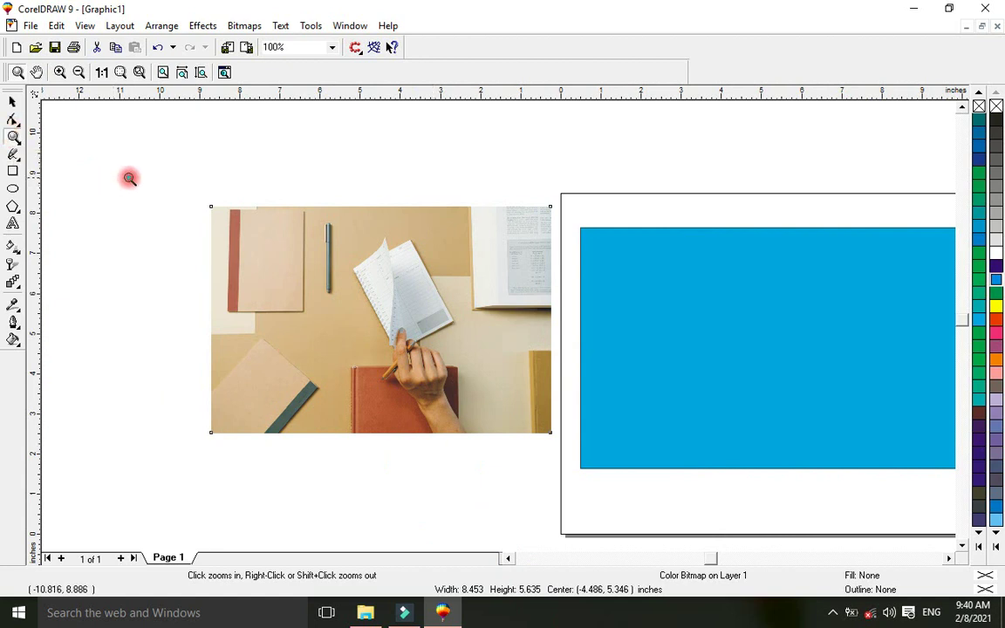
{"action": "left_click_drag", "start_coordinate": [173, 182], "coordinate": [569, 466]}
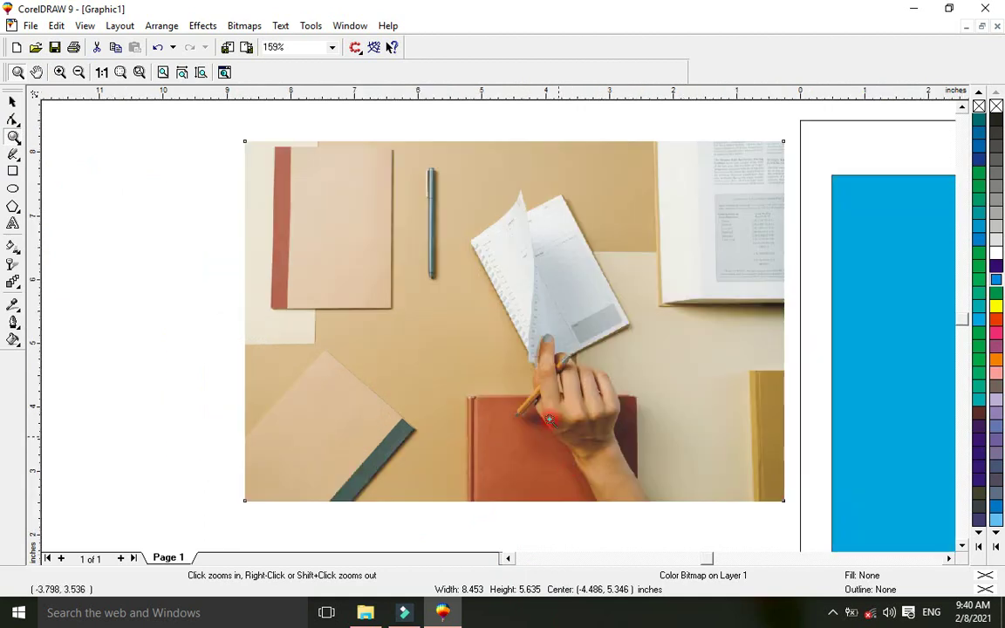
{"action": "left_click", "coordinate": [12, 102]}
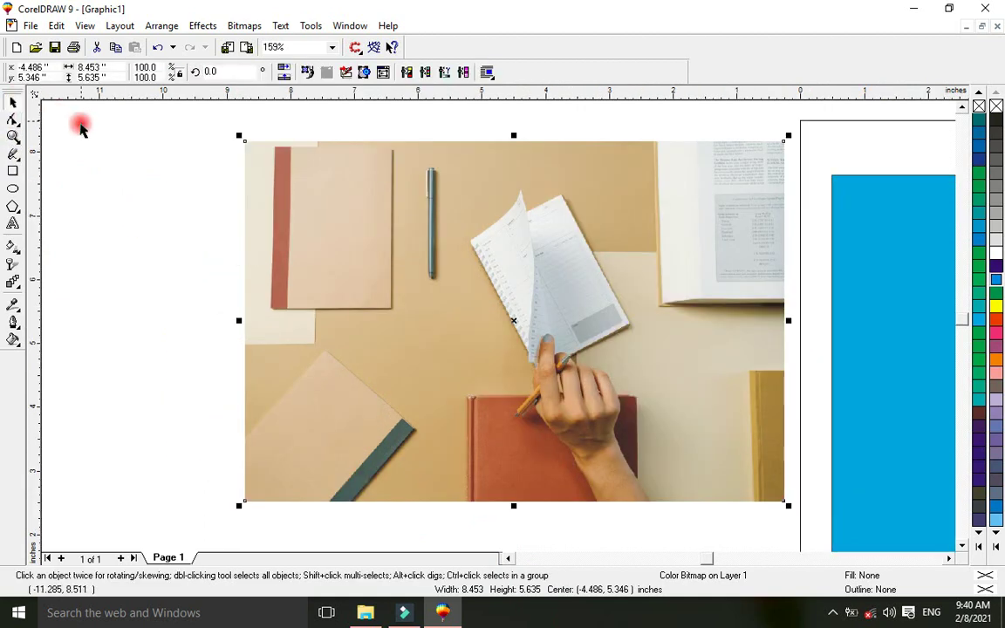
{"action": "left_click_drag", "start_coordinate": [334, 185], "coordinate": [311, 181]}
{"action": "left_click_drag", "start_coordinate": [337, 215], "coordinate": [264, 202]}
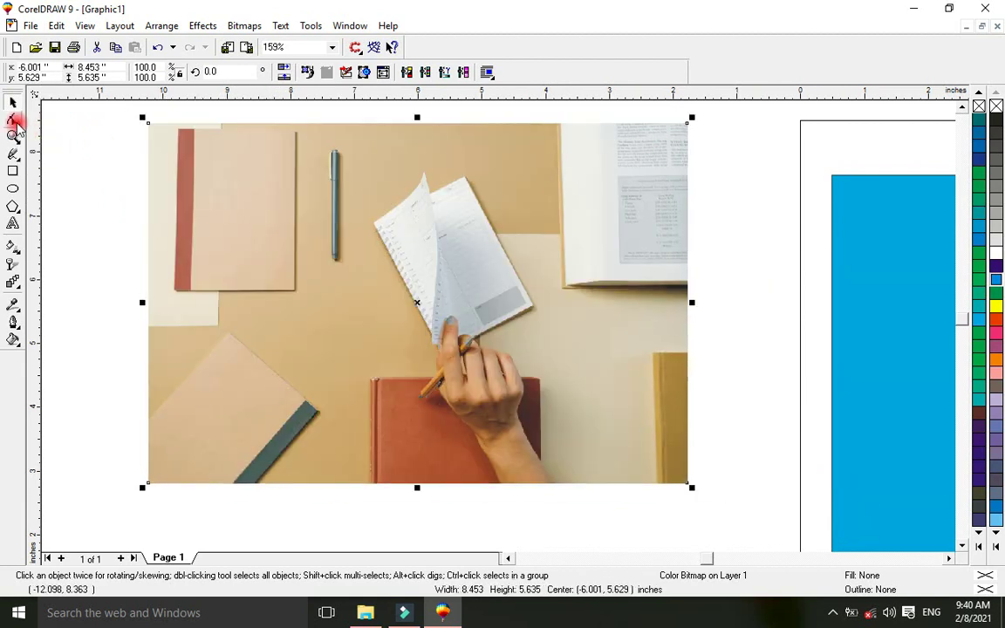
Step: Rotate the image repeatedly about different pivot points with the Free Transform tool, ending at about 91 degrees
{"action": "left_click", "coordinate": [14, 121]}
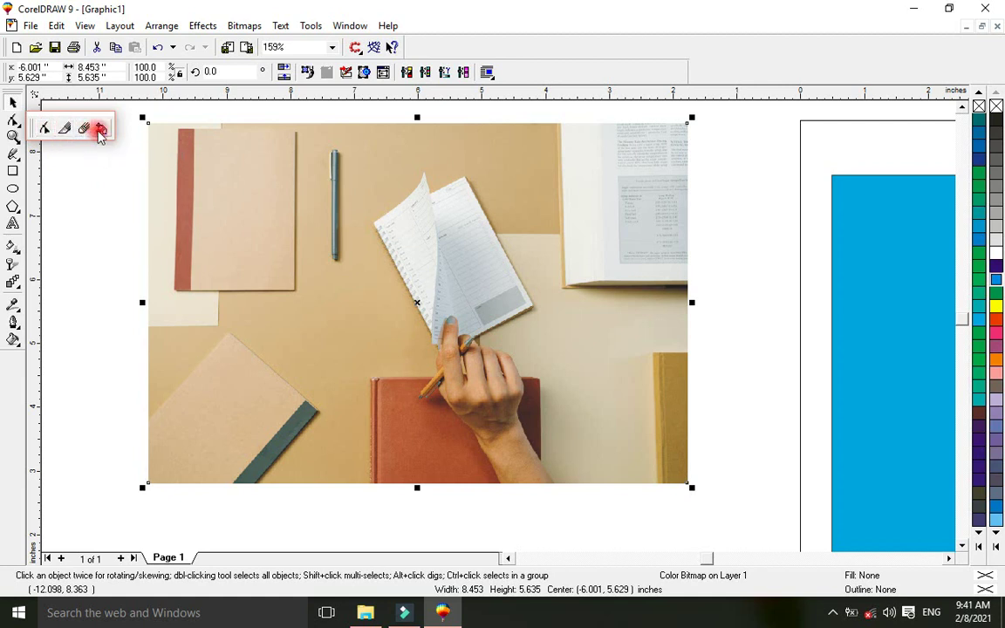
{"action": "left_click", "coordinate": [100, 131]}
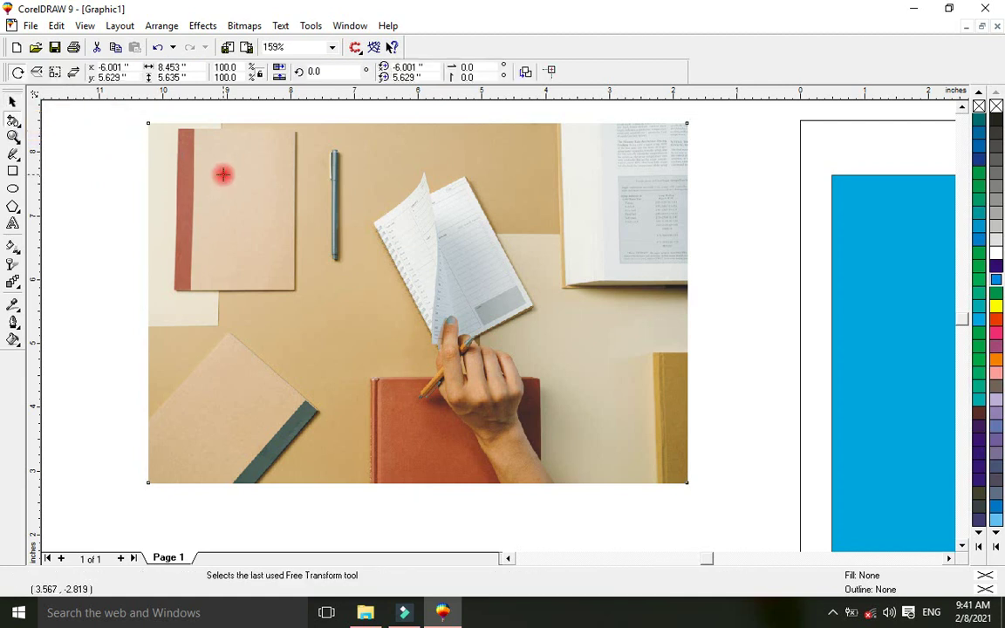
{"action": "left_click_drag", "start_coordinate": [222, 146], "coordinate": [314, 181]}
{"action": "left_click_drag", "start_coordinate": [319, 265], "coordinate": [348, 235]}
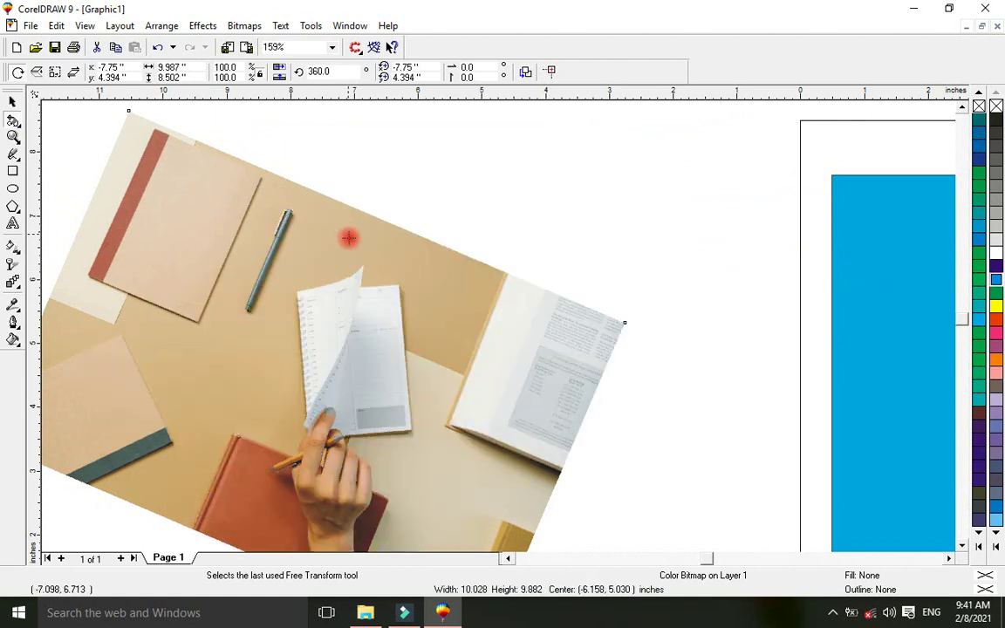
{"action": "left_click_drag", "start_coordinate": [343, 276], "coordinate": [380, 270]}
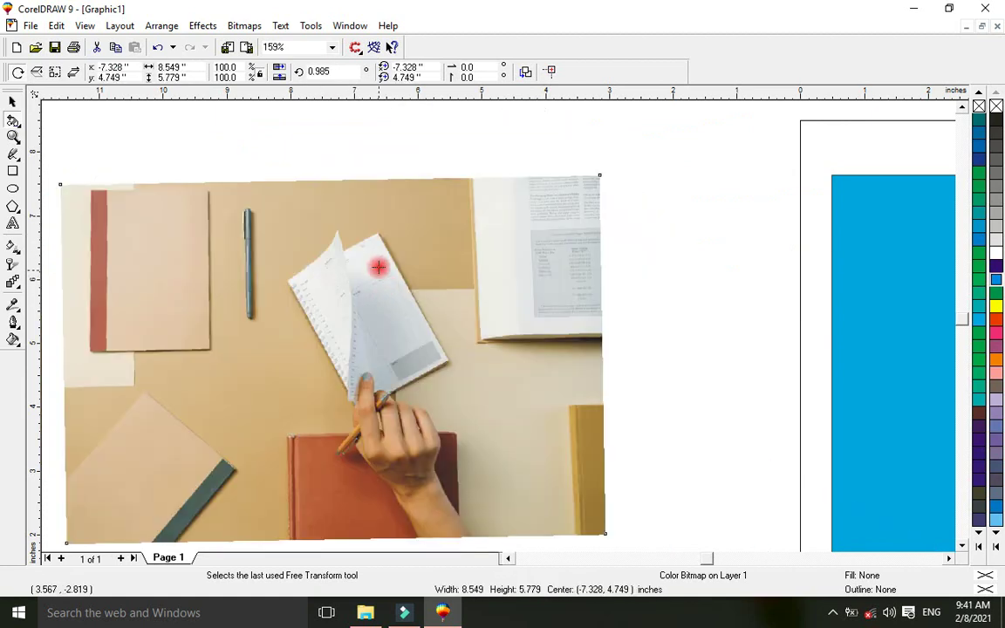
{"action": "left_click_drag", "start_coordinate": [177, 227], "coordinate": [177, 220]}
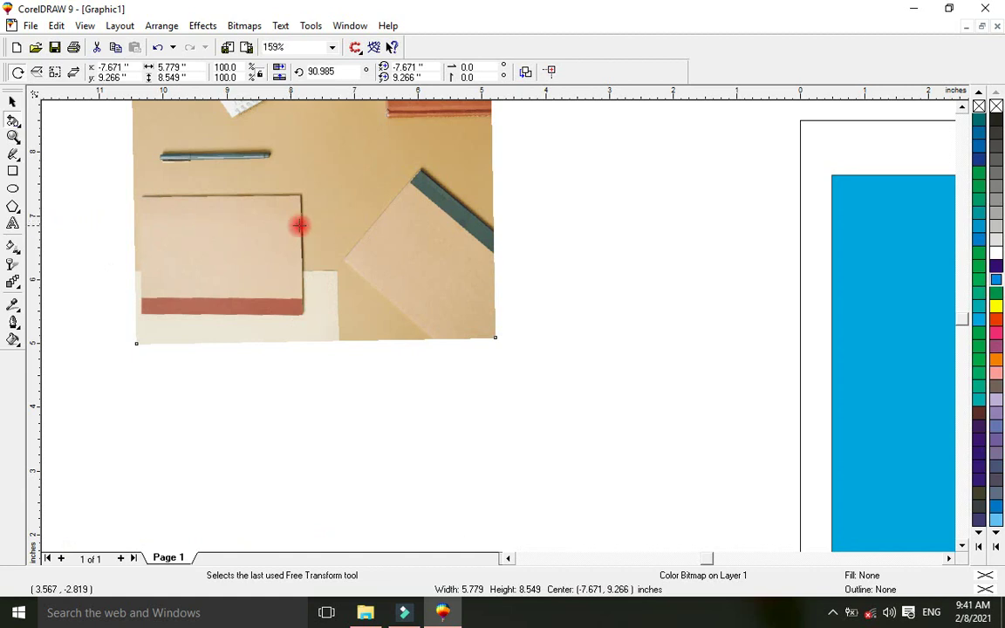
Step: Undo all the free rotations of the image
{"action": "left_click", "coordinate": [158, 48]}
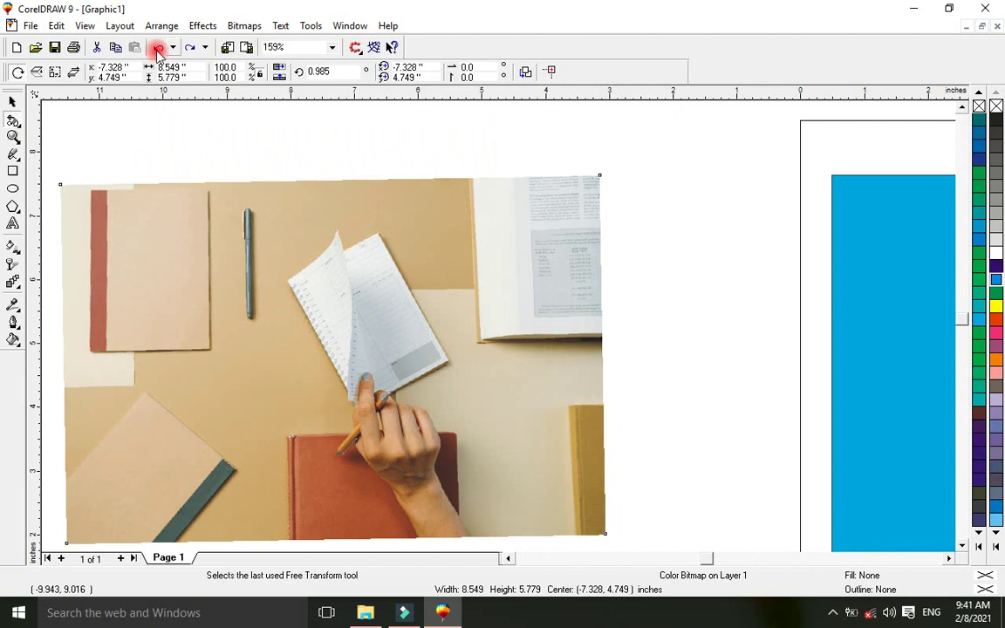
{"action": "left_click", "coordinate": [158, 48]}
{"action": "left_click", "coordinate": [158, 48]}
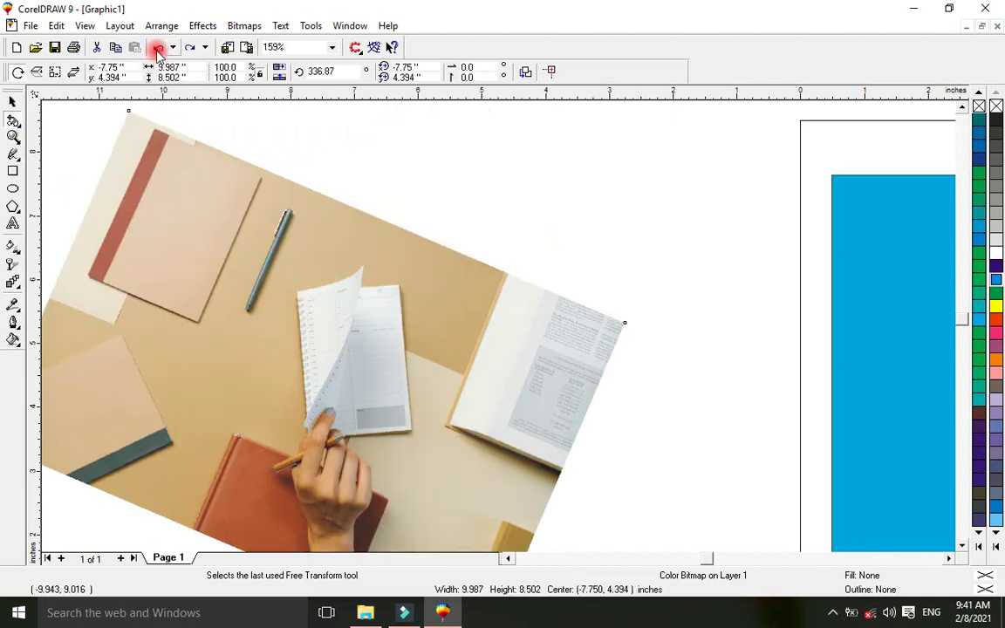
{"action": "left_click", "coordinate": [157, 48]}
{"action": "left_click", "coordinate": [158, 48]}
{"action": "left_click", "coordinate": [158, 48]}
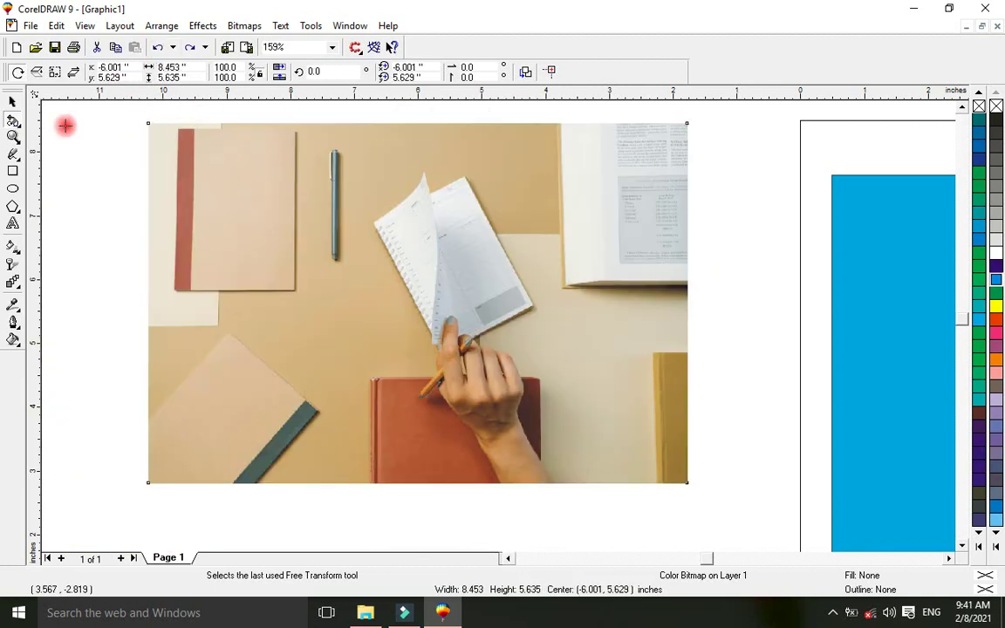
Step: Try the 0.25-inch Eraser on the image, then on the blue rectangle and the empty area with nothing selected
{"action": "left_click_drag", "start_coordinate": [13, 123], "coordinate": [81, 131]}
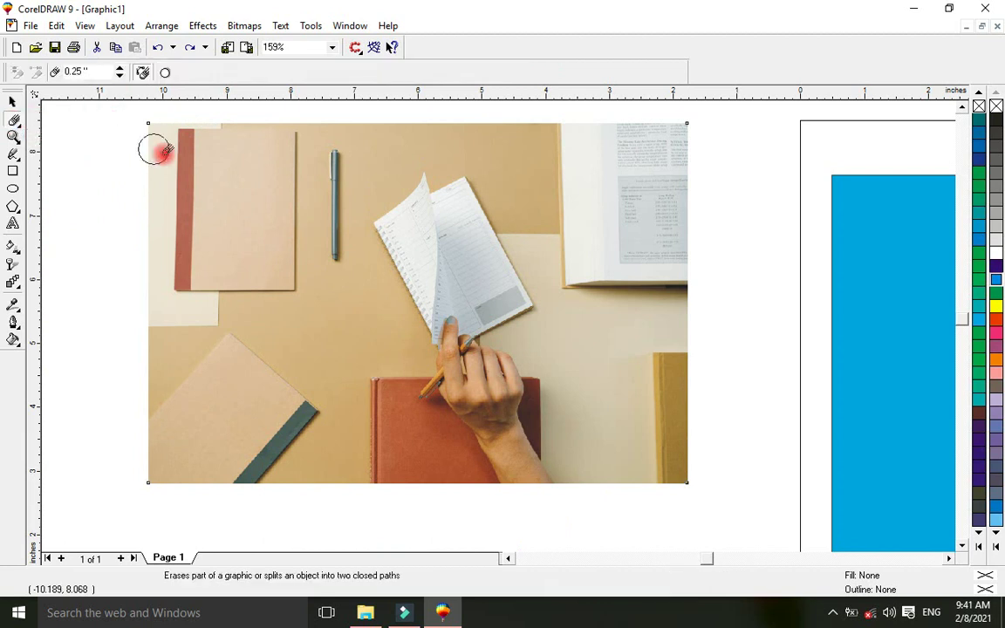
{"action": "left_click", "coordinate": [226, 144]}
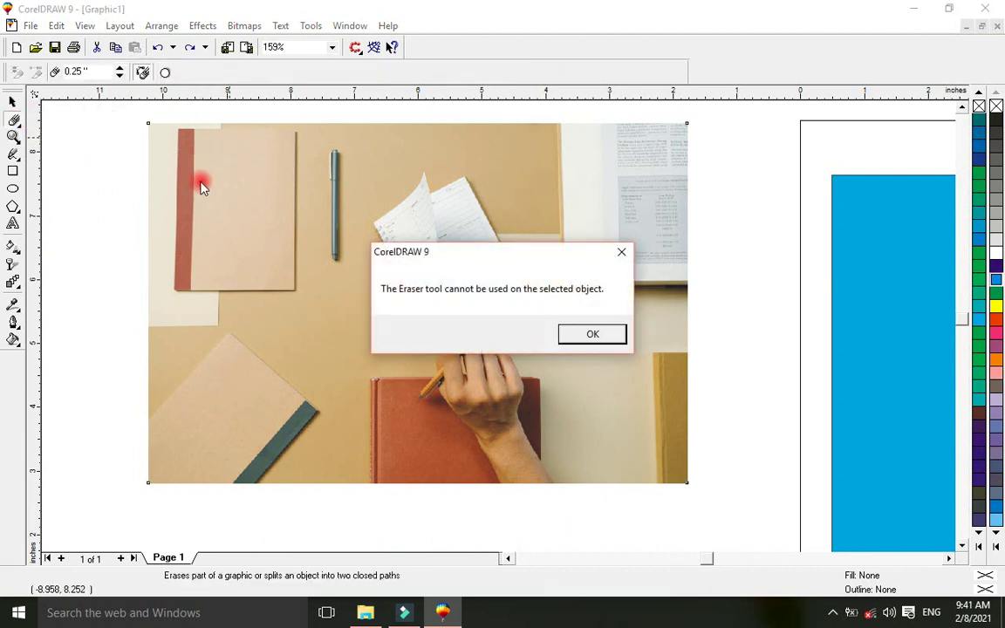
{"action": "left_click", "coordinate": [587, 336]}
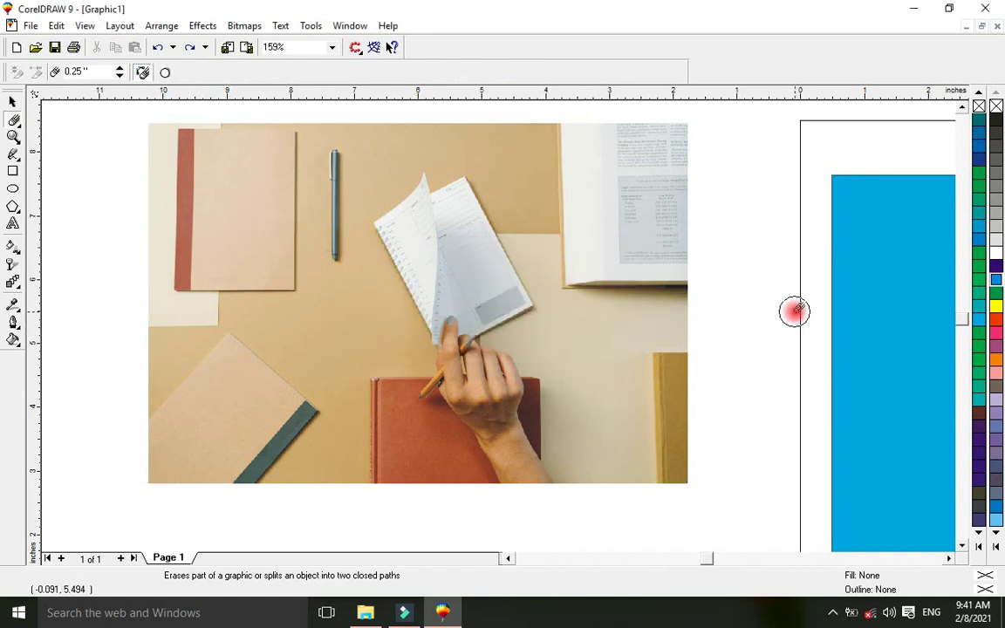
{"action": "left_click", "coordinate": [848, 316]}
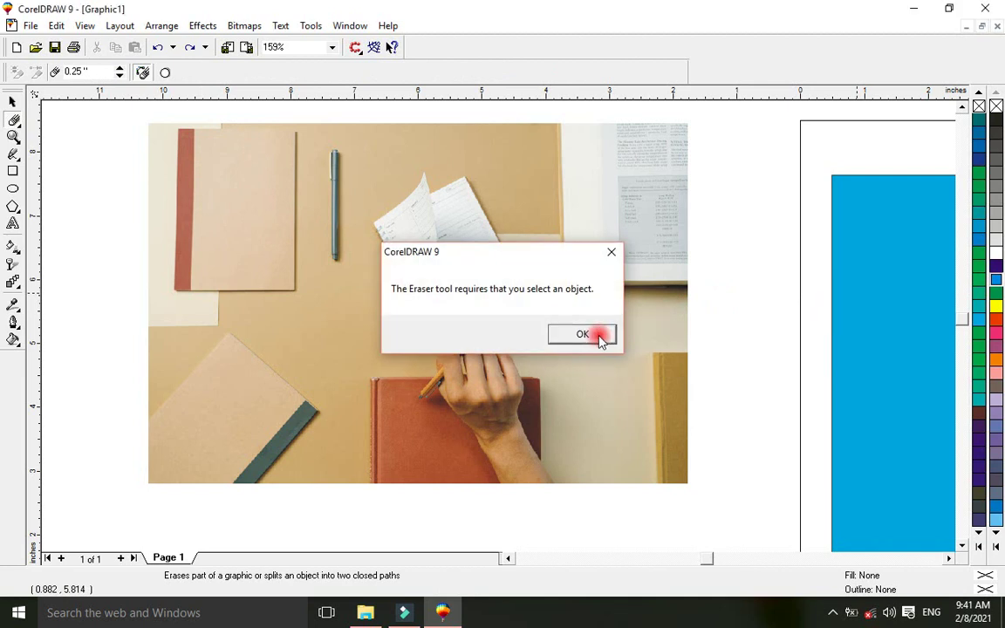
{"action": "left_click", "coordinate": [597, 336]}
{"action": "left_click", "coordinate": [75, 147]}
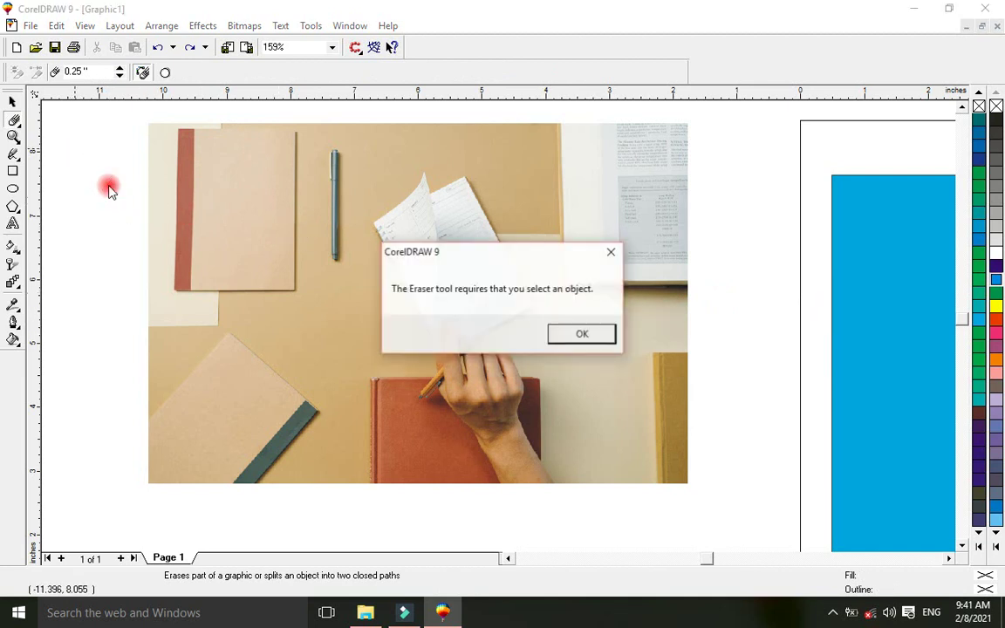
{"action": "left_click", "coordinate": [576, 337]}
Step: Try to erase along the image's upper-left corner with several Eraser strokes, checking the bitmap's context menu in between
{"action": "mouse_move", "coordinate": [224, 220]}
{"action": "left_mouse_down"}
{"action": "mouse_move", "coordinate": [143, 132]}
{"action": "mouse_move", "coordinate": [157, 138]}
{"action": "mouse_move", "coordinate": [164, 186]}
{"action": "left_mouse_up"}
{"action": "left_click", "coordinate": [574, 334]}
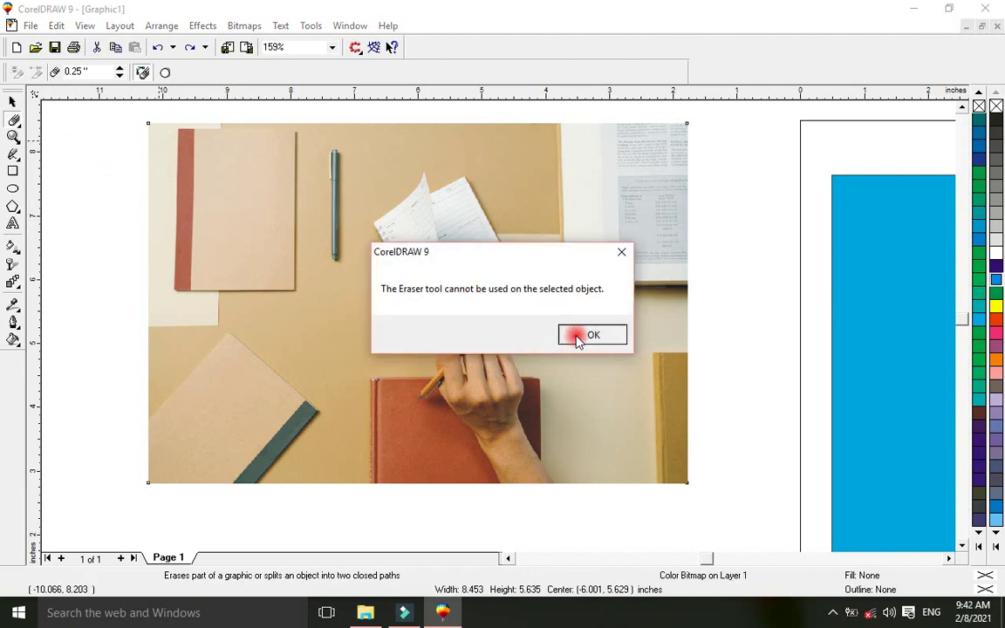
{"action": "mouse_move", "coordinate": [208, 157]}
{"action": "left_mouse_down"}
{"action": "mouse_move", "coordinate": [148, 126]}
{"action": "mouse_move", "coordinate": [148, 142]}
{"action": "left_mouse_up"}
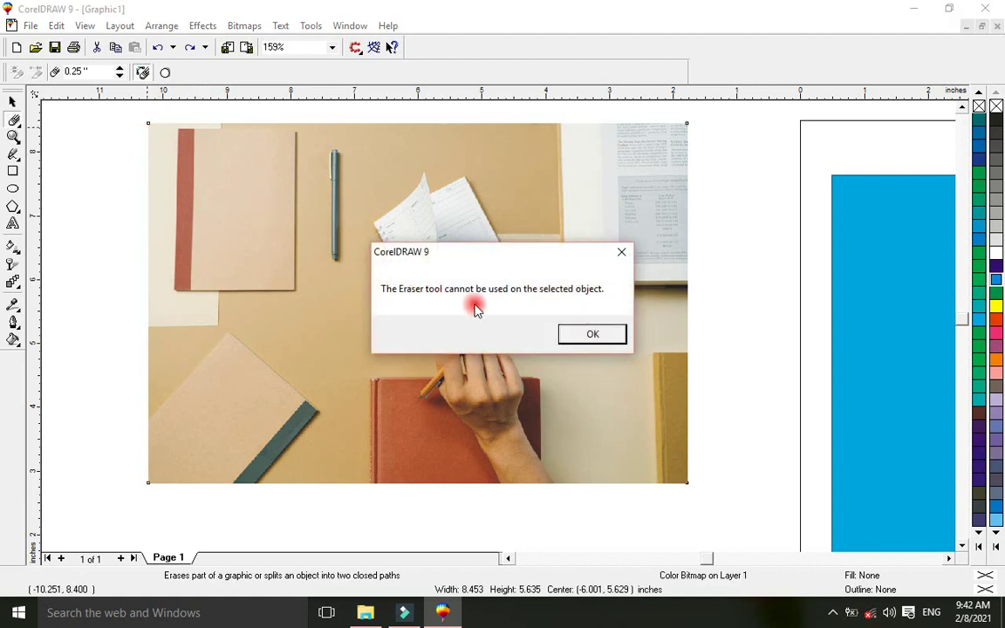
{"action": "left_click", "coordinate": [586, 336]}
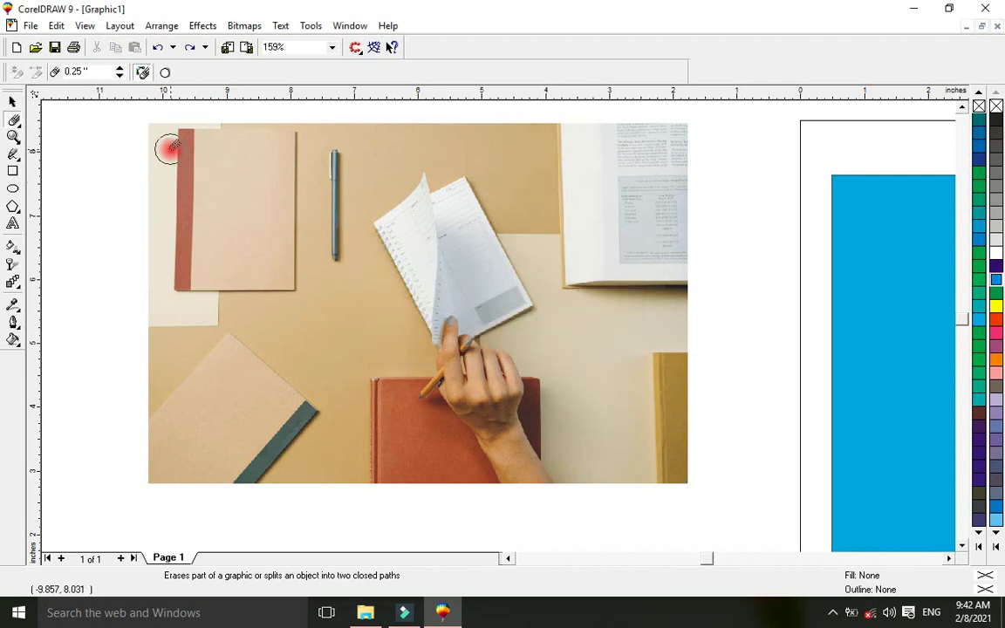
{"action": "left_click", "coordinate": [169, 149]}
{"action": "left_click_drag", "start_coordinate": [169, 150], "coordinate": [173, 165]}
{"action": "right_click", "coordinate": [172, 167]}
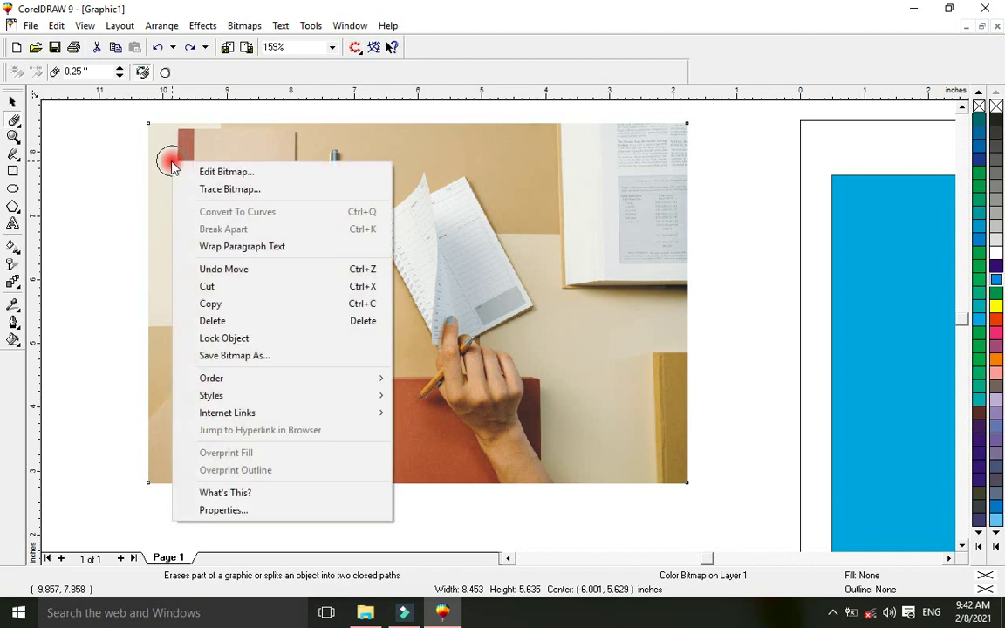
{"action": "left_click", "coordinate": [164, 157]}
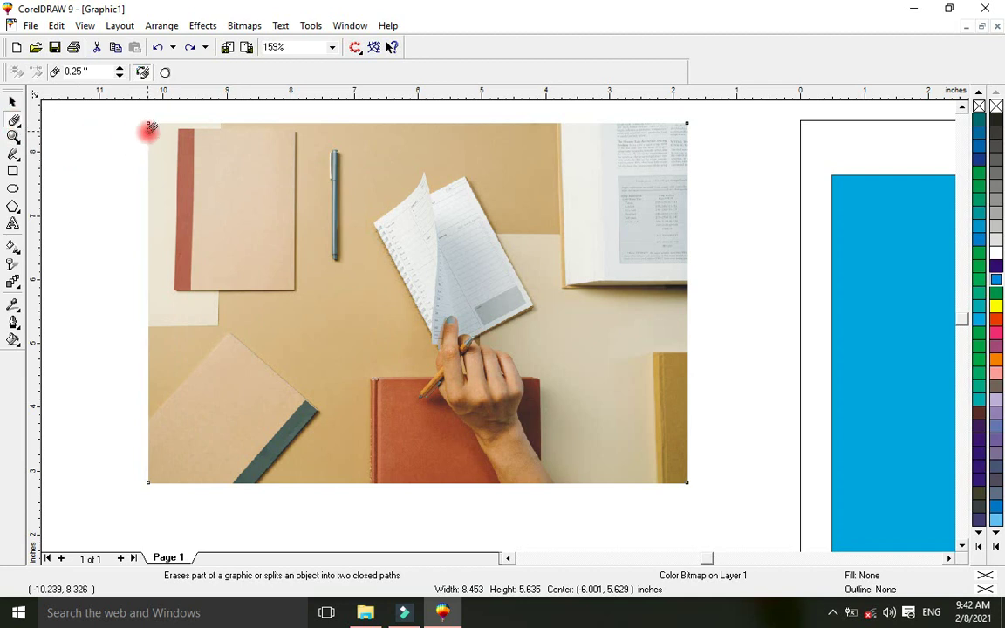
{"action": "left_click", "coordinate": [150, 129]}
{"action": "left_click", "coordinate": [593, 335]}
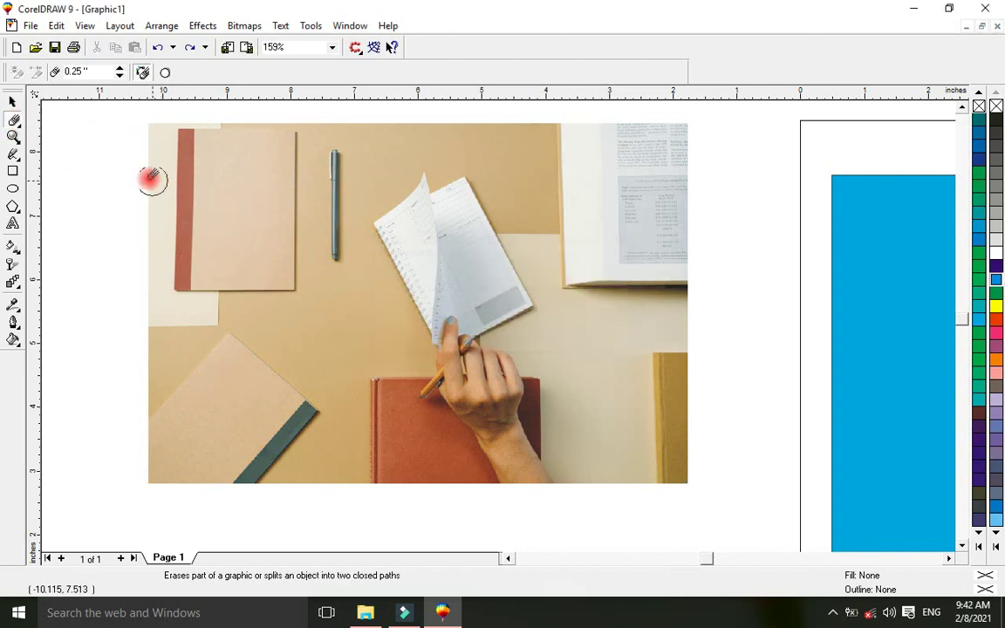
Step: Draw two thin crossing rectangles in the empty area beside the image, about 0.05 × 1.43 inches and 0.57 × 0.14 inches
{"action": "left_click", "coordinate": [14, 102]}
{"action": "left_click", "coordinate": [18, 122]}
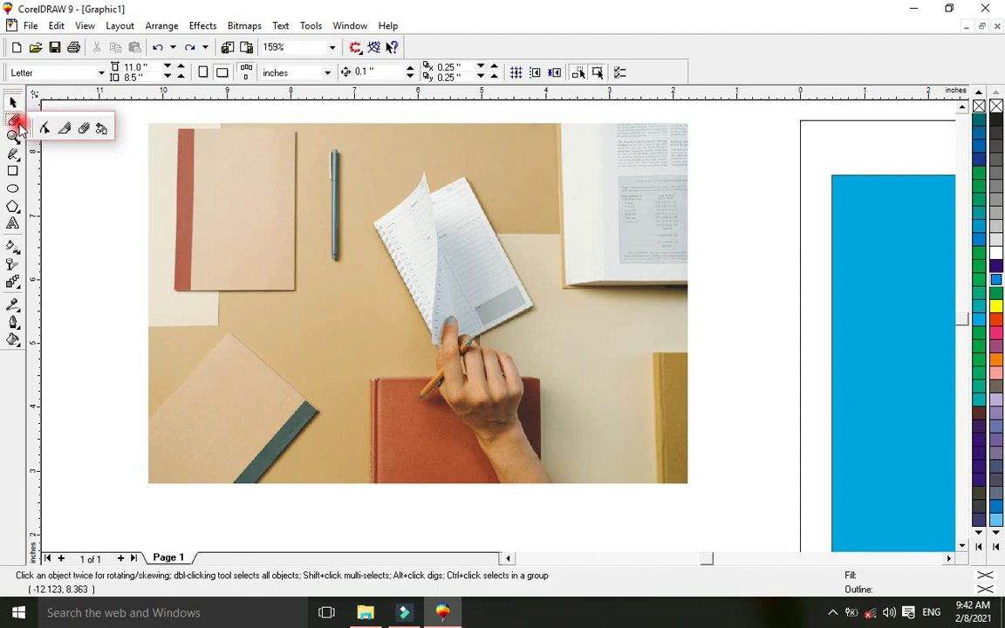
{"action": "left_click_drag", "start_coordinate": [18, 122], "coordinate": [59, 129]}
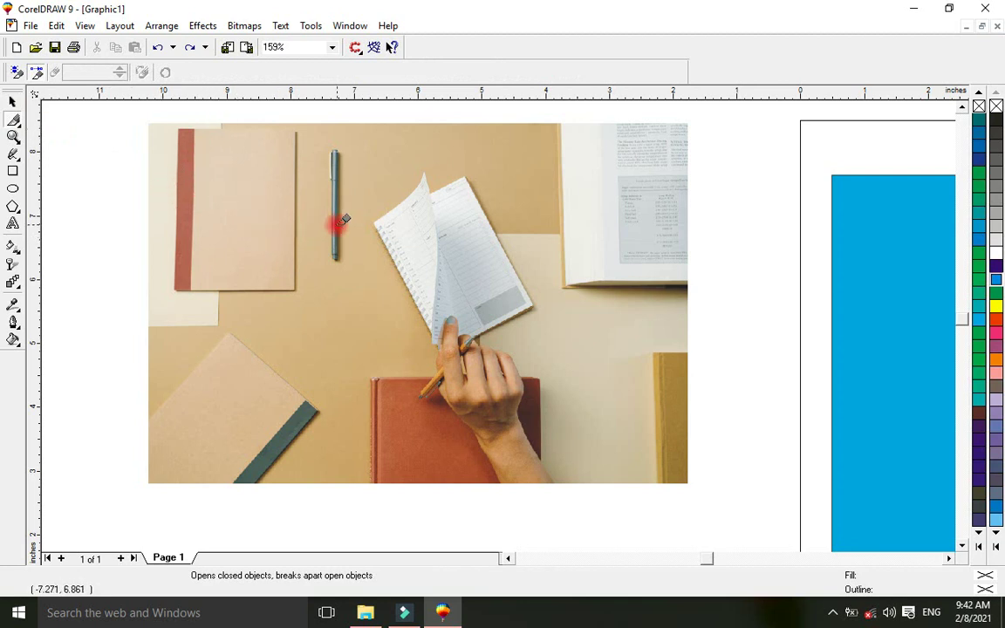
{"action": "left_click", "coordinate": [13, 173]}
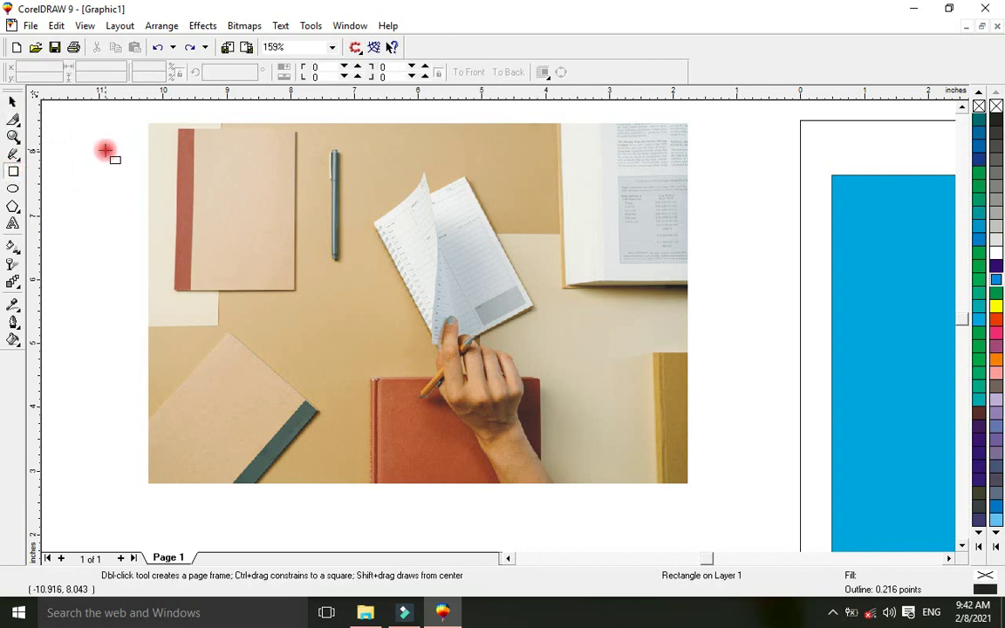
{"action": "left_click_drag", "start_coordinate": [106, 150], "coordinate": [107, 239]}
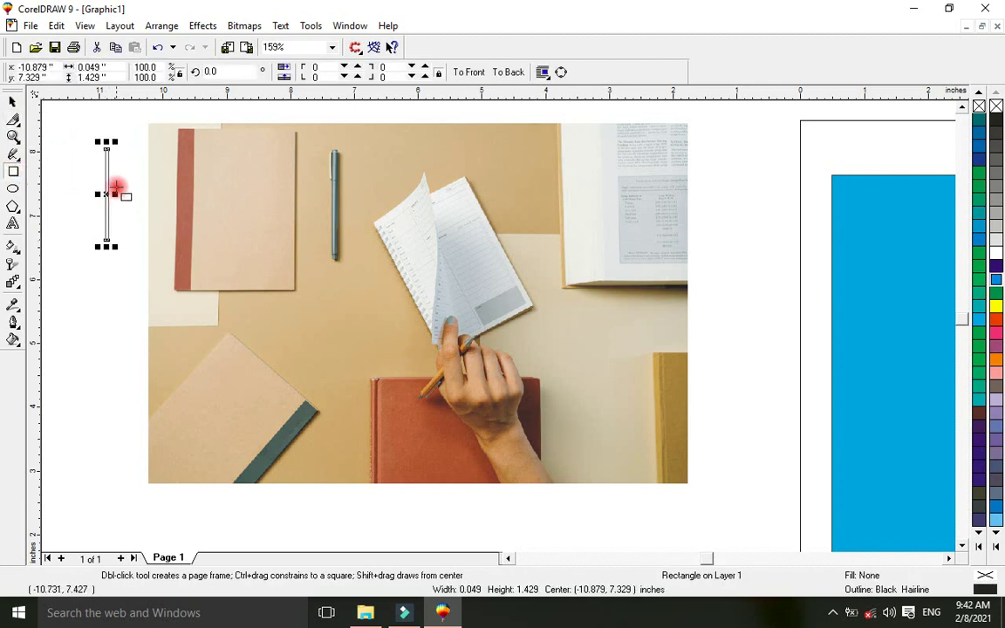
{"action": "left_click", "coordinate": [17, 125]}
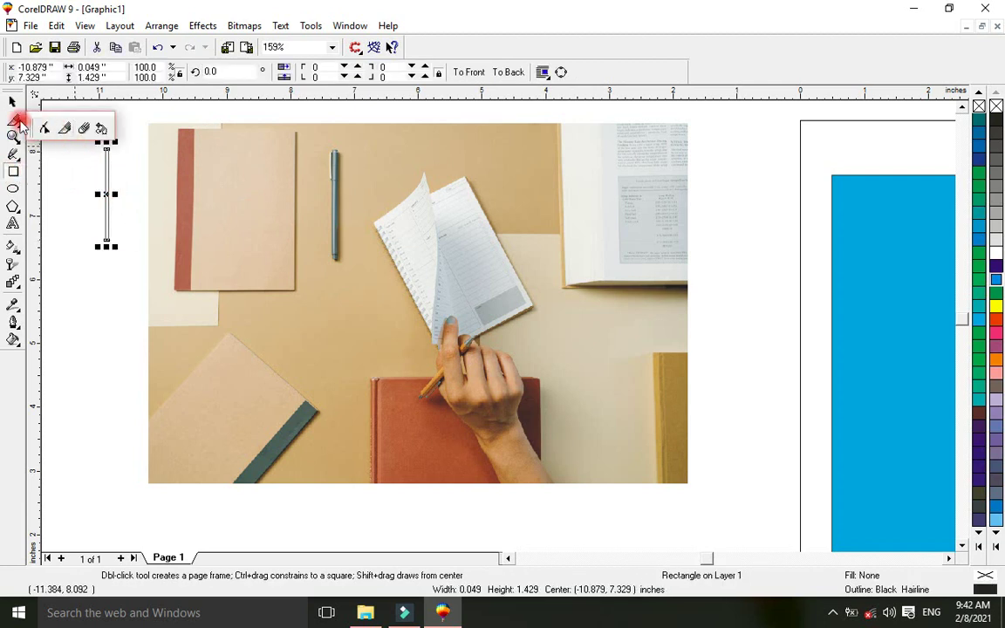
{"action": "left_click", "coordinate": [19, 121]}
{"action": "left_click_drag", "start_coordinate": [90, 152], "coordinate": [129, 168]}
Step: Split the small horizontal rectangle with a freehand looping Knife cut around its crossing with the vertical rectangle
{"action": "left_click", "coordinate": [15, 122]}
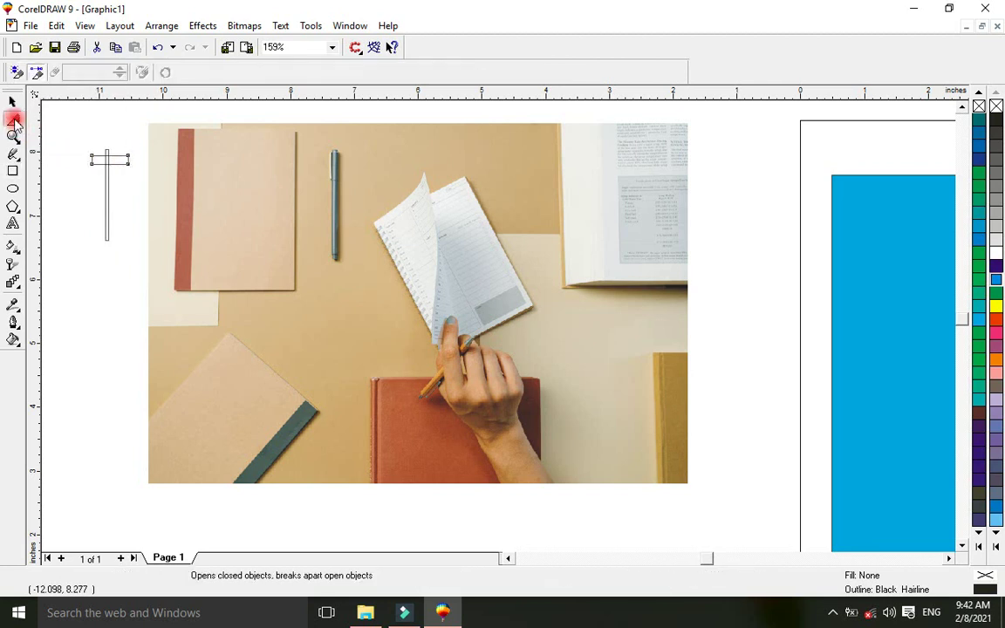
{"action": "left_click", "coordinate": [66, 127]}
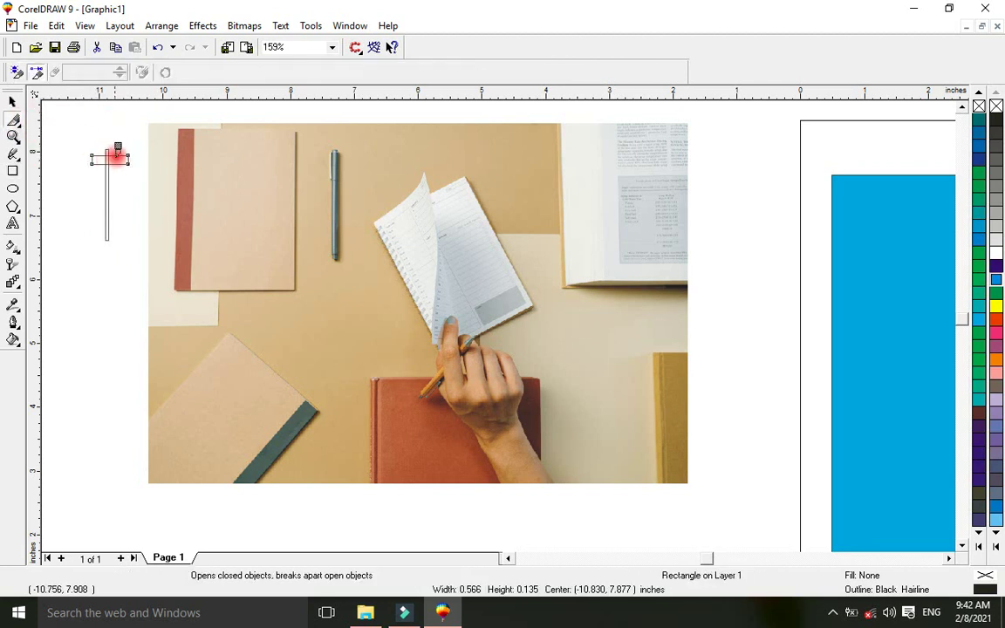
{"action": "mouse_move", "coordinate": [117, 155]}
{"action": "left_mouse_down"}
{"action": "mouse_move", "coordinate": [103, 175]}
{"action": "mouse_move", "coordinate": [82, 153]}
{"action": "mouse_move", "coordinate": [113, 143]}
{"action": "mouse_move", "coordinate": [117, 158]}
{"action": "left_mouse_up"}
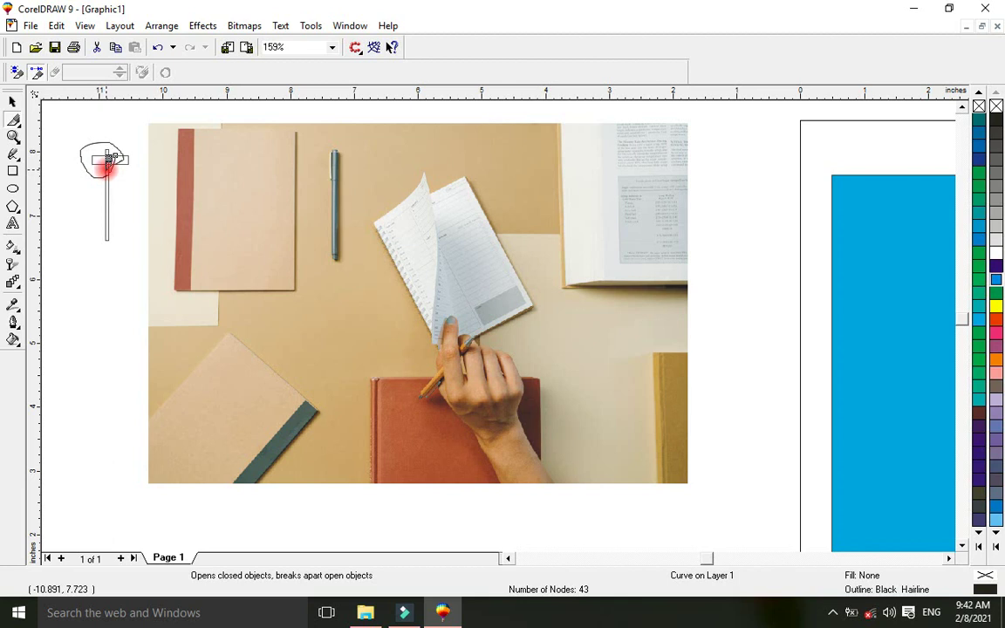
Step: Cut the split-off piece of the small rectangle to the clipboard, then undo the removal
{"action": "left_click", "coordinate": [97, 48]}
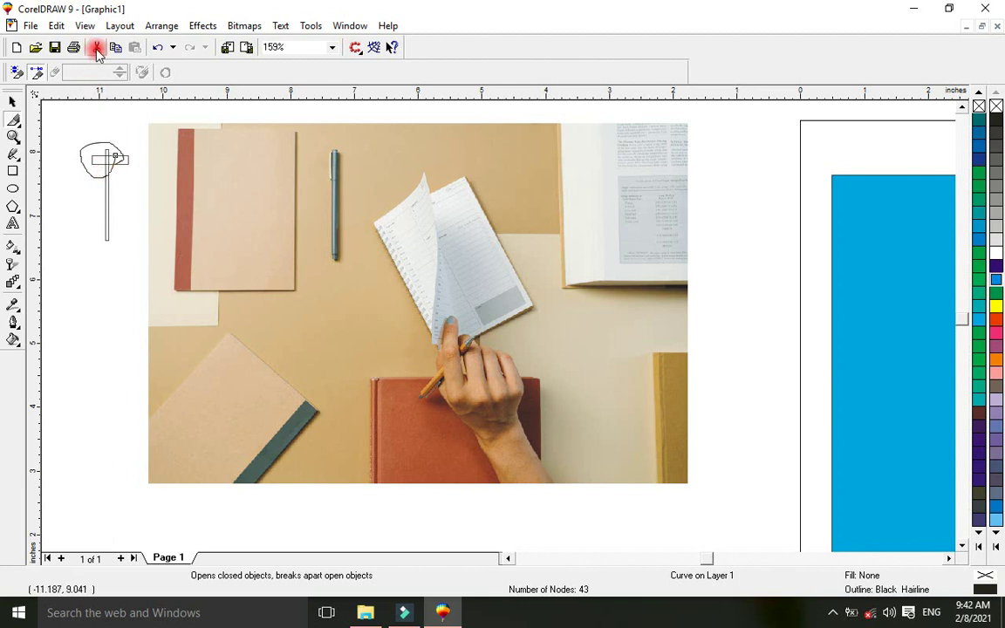
{"action": "left_click", "coordinate": [37, 75]}
{"action": "key", "text": "space"}
{"action": "left_click", "coordinate": [76, 98]}
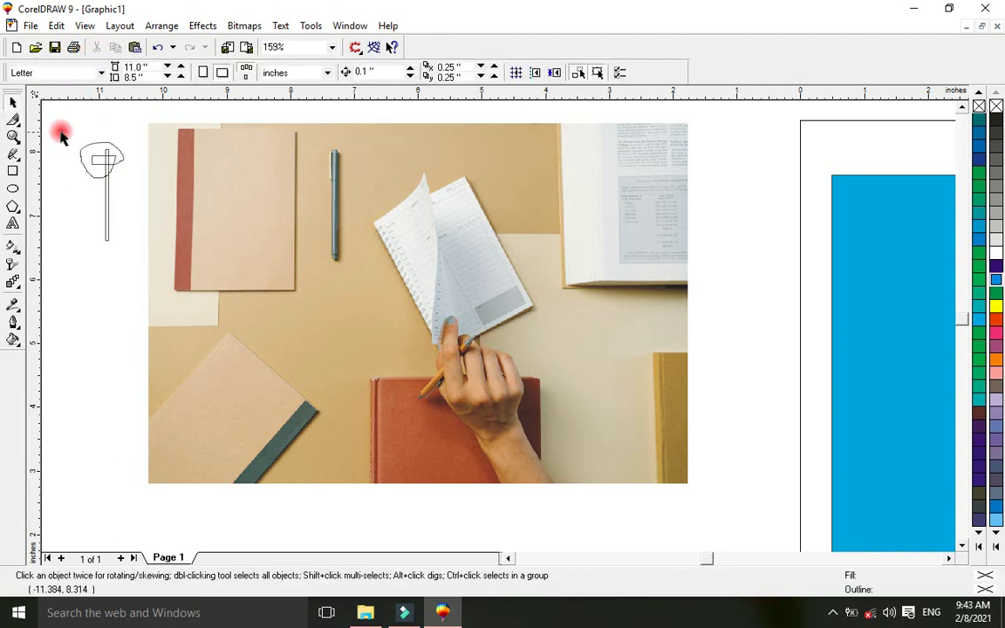
{"action": "left_click", "coordinate": [157, 48]}
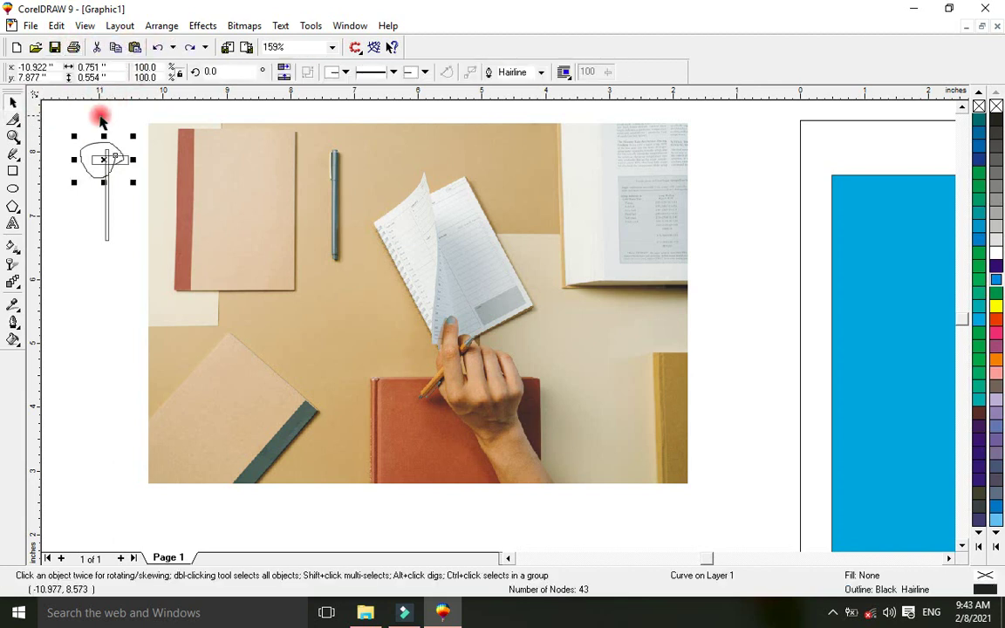
Step: Knife the looped curve's lower edge while keeping it one object, and try pulling two of its nodes outward with the Shape tool
{"action": "left_click", "coordinate": [14, 120]}
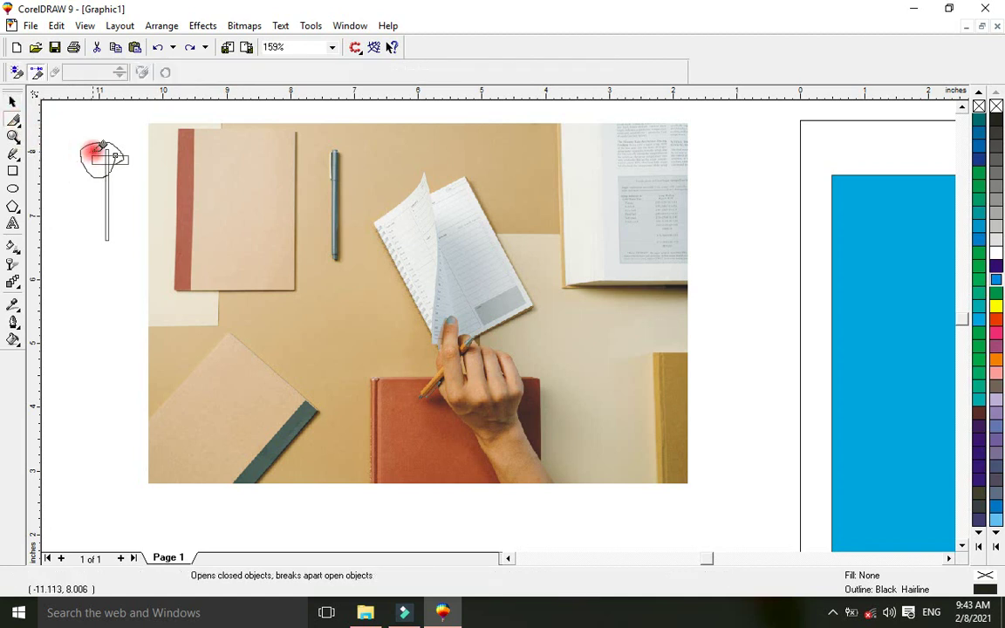
{"action": "left_click", "coordinate": [18, 73]}
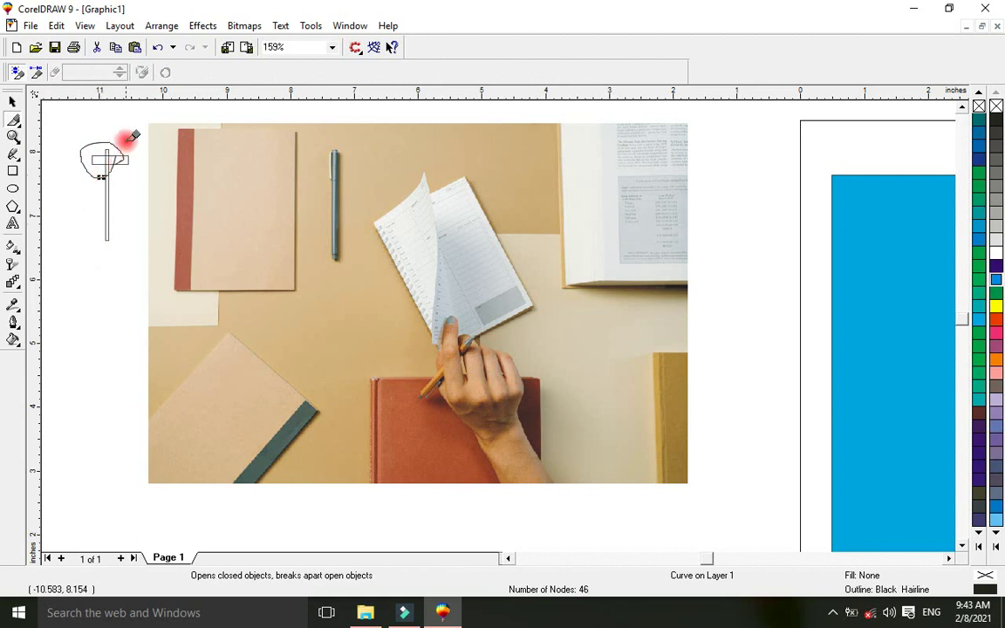
{"action": "left_click", "coordinate": [12, 119]}
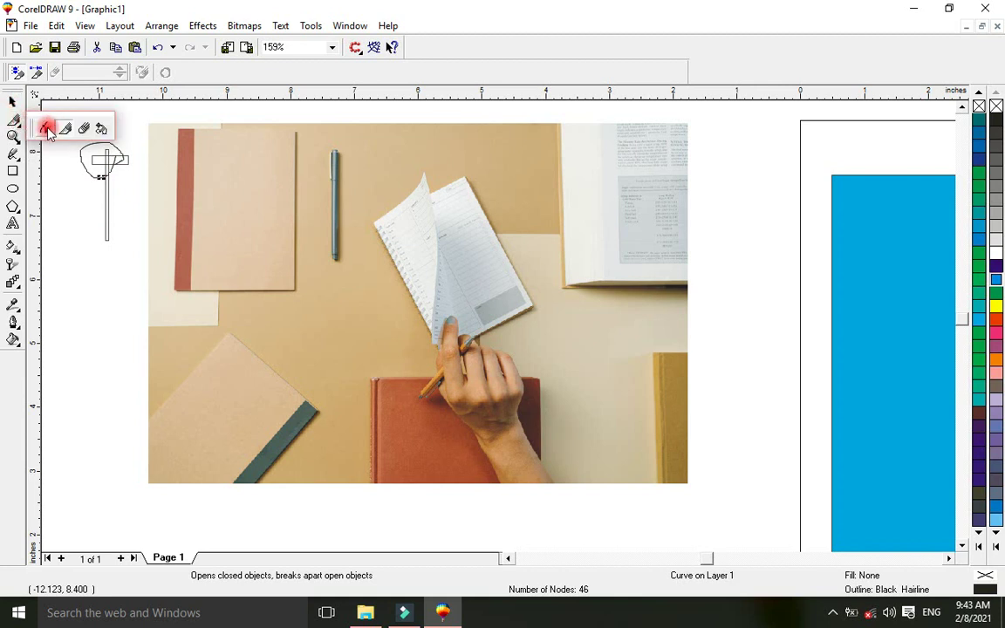
{"action": "left_click", "coordinate": [47, 128]}
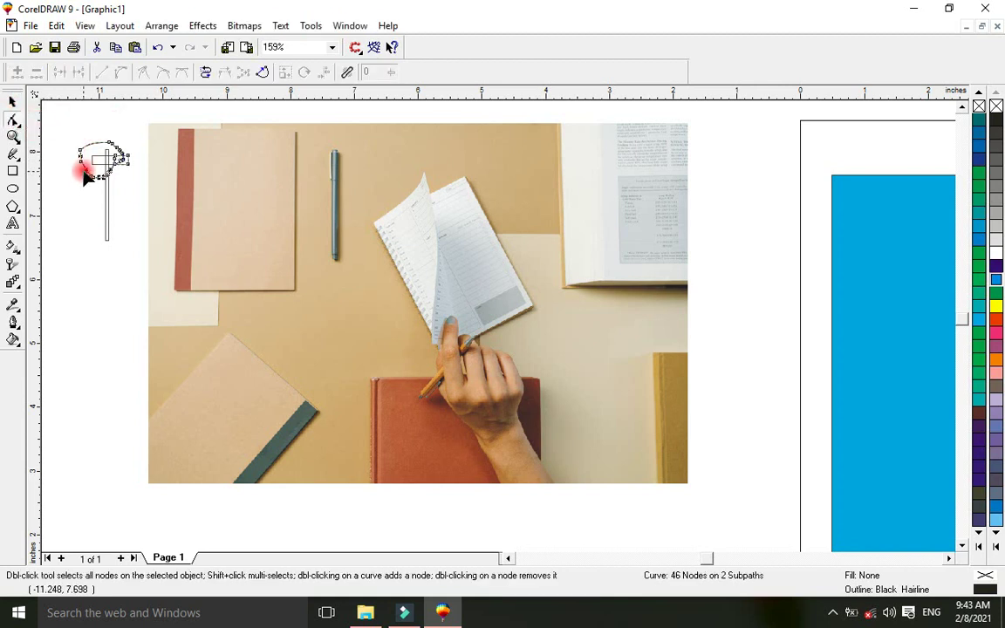
{"action": "left_click", "coordinate": [80, 161]}
{"action": "mouse_move", "coordinate": [83, 169]}
{"action": "left_mouse_down"}
{"action": "mouse_move", "coordinate": [82, 201]}
{"action": "mouse_move", "coordinate": [64, 218]}
{"action": "mouse_move", "coordinate": [99, 199]}
{"action": "mouse_move", "coordinate": [114, 219]}
{"action": "left_mouse_up"}
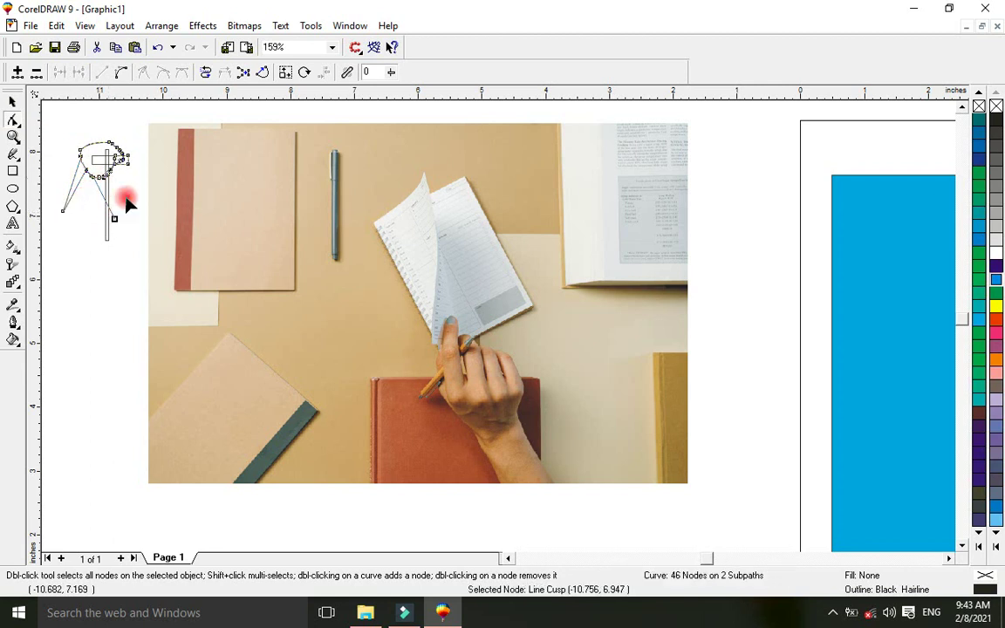
{"action": "left_click", "coordinate": [157, 50]}
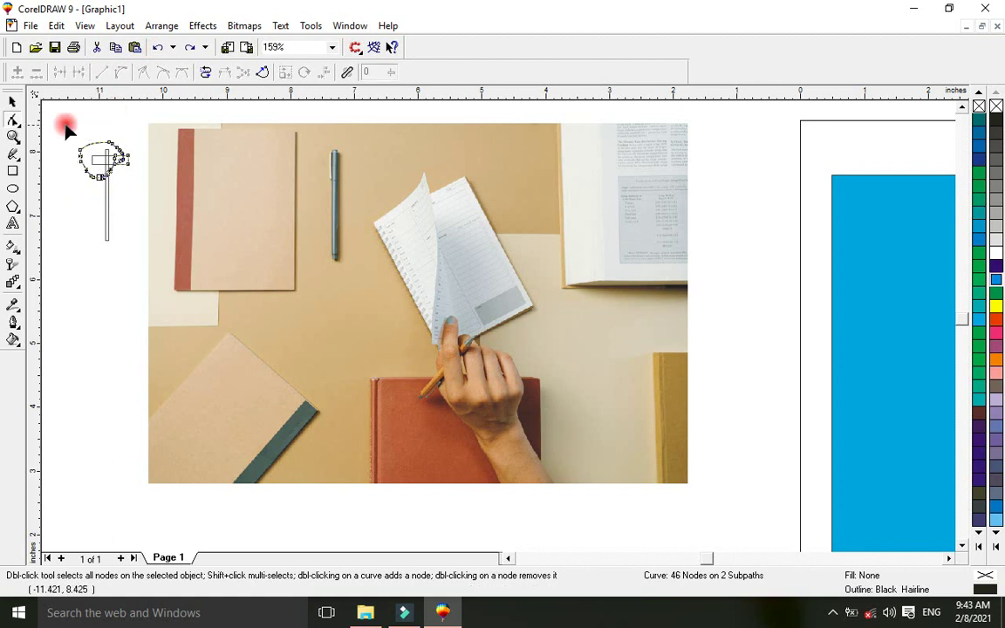
Step: Delete all the practice shapes beside the image, including the thin vertical rectangle and the knife-cut curve
{"action": "left_click_drag", "start_coordinate": [54, 105], "coordinate": [139, 227]}
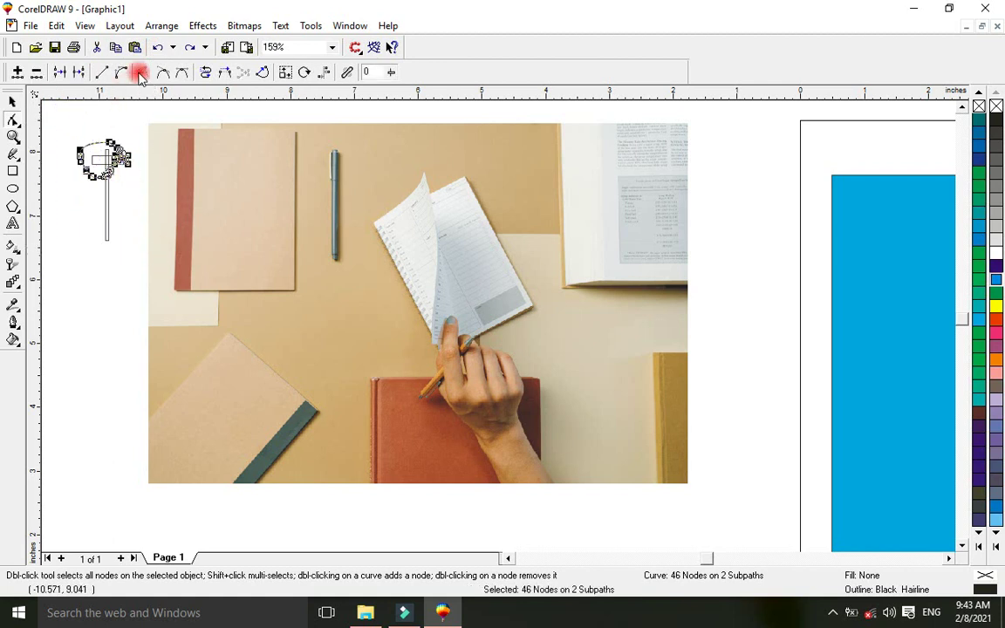
{"action": "left_click", "coordinate": [13, 101]}
{"action": "left_click_drag", "start_coordinate": [62, 125], "coordinate": [150, 259]}
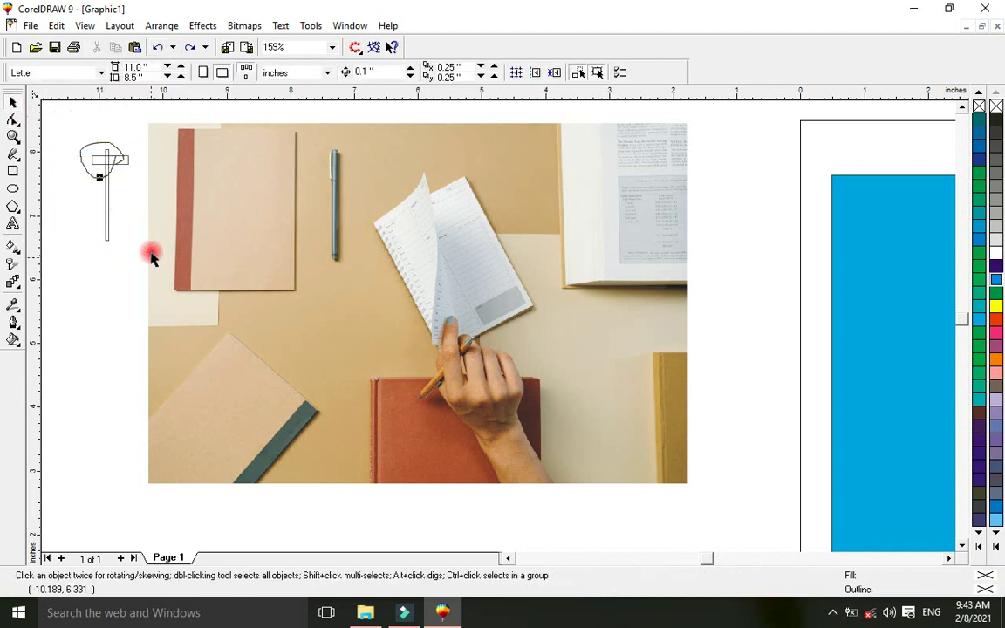
{"action": "right_click", "coordinate": [119, 166]}
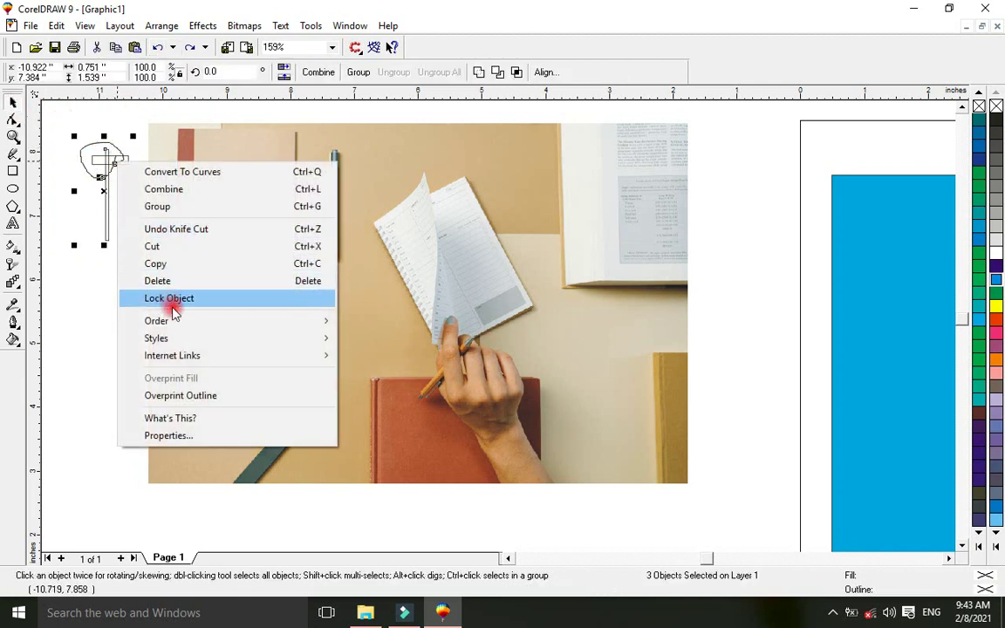
{"action": "left_click", "coordinate": [158, 281]}
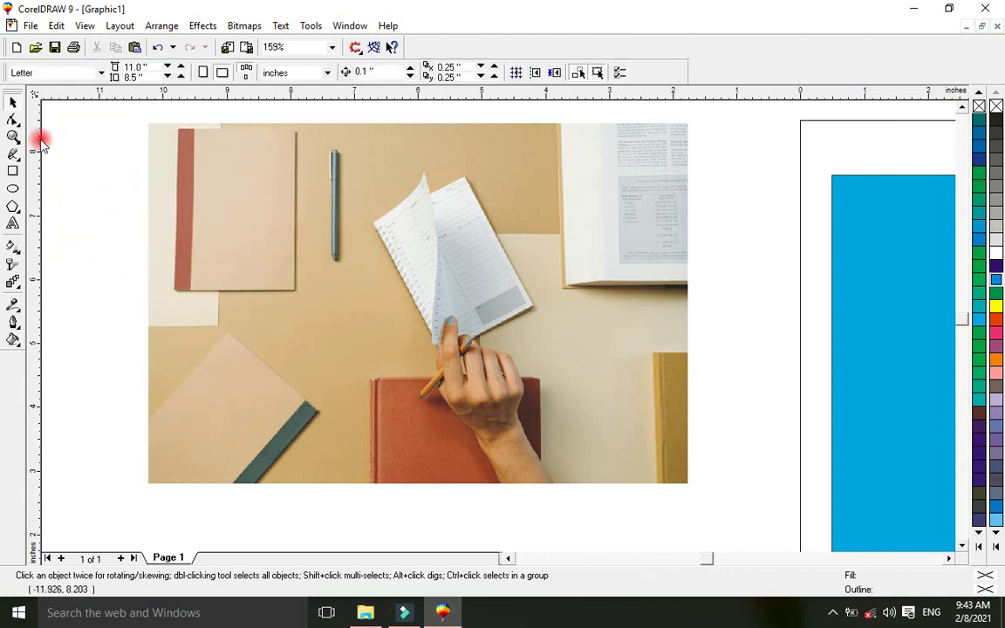
Step: Crop the image's left part with the Shape tool by moving its two left boundary nodes about 3.5 inches inward, past the pen
{"action": "left_click", "coordinate": [204, 166]}
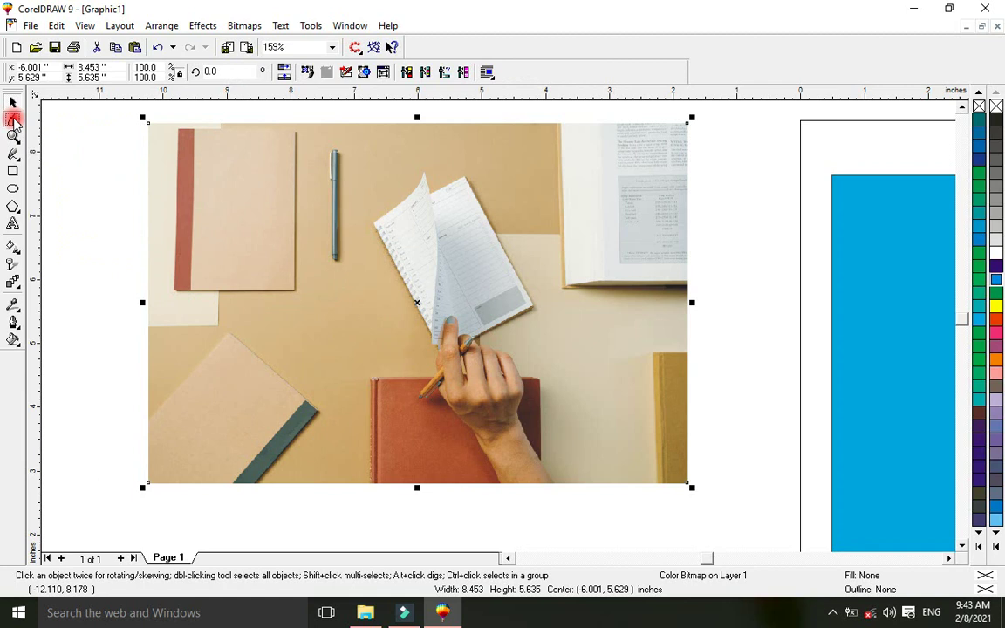
{"action": "left_click", "coordinate": [13, 121]}
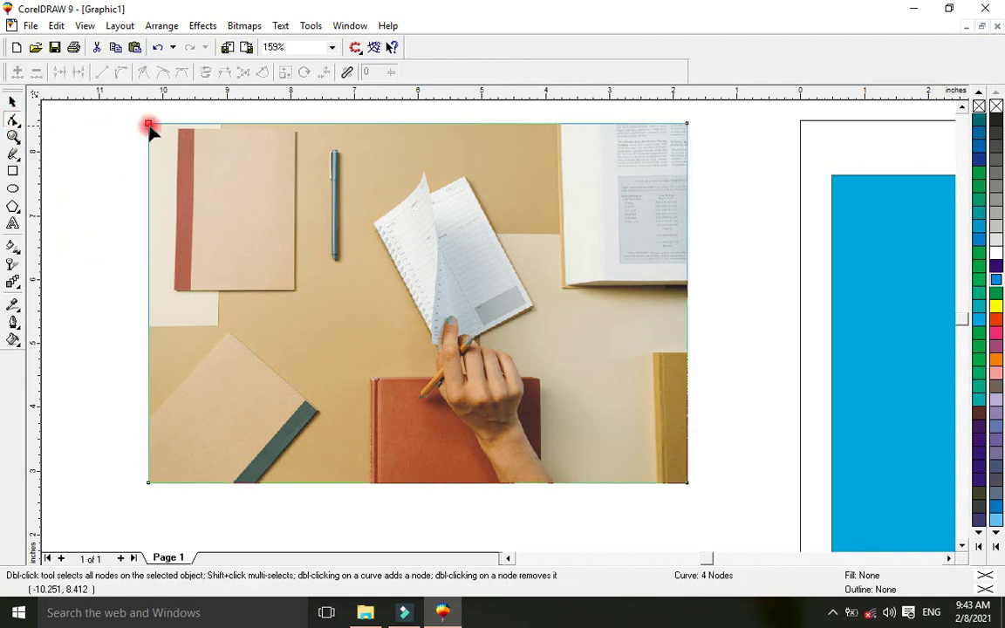
{"action": "left_click_drag", "start_coordinate": [149, 125], "coordinate": [142, 160]}
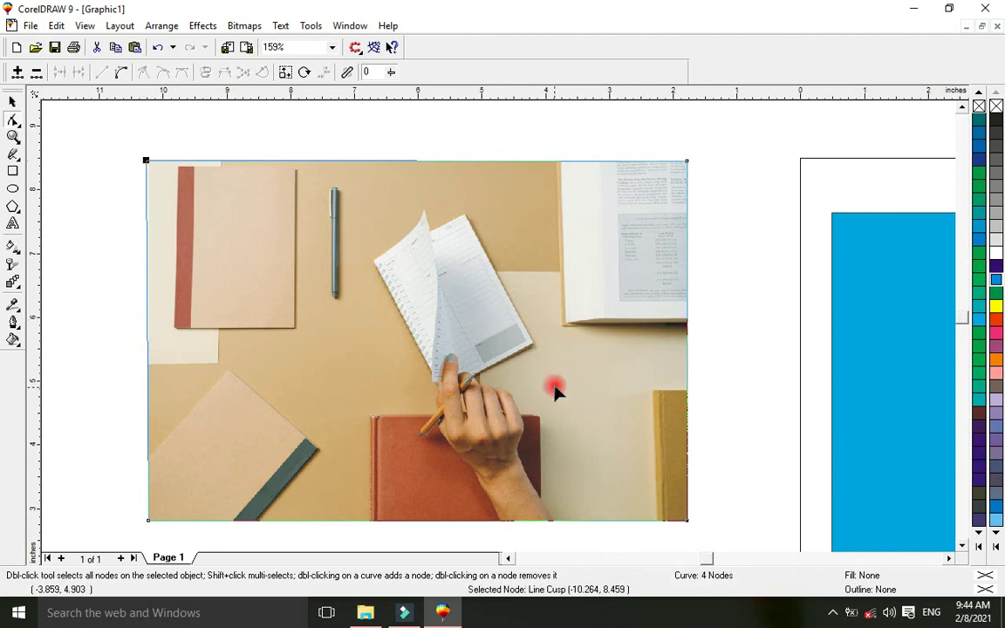
{"action": "scroll", "coordinate": [971, 543], "scroll_direction": "down", "scroll_amount": 1}
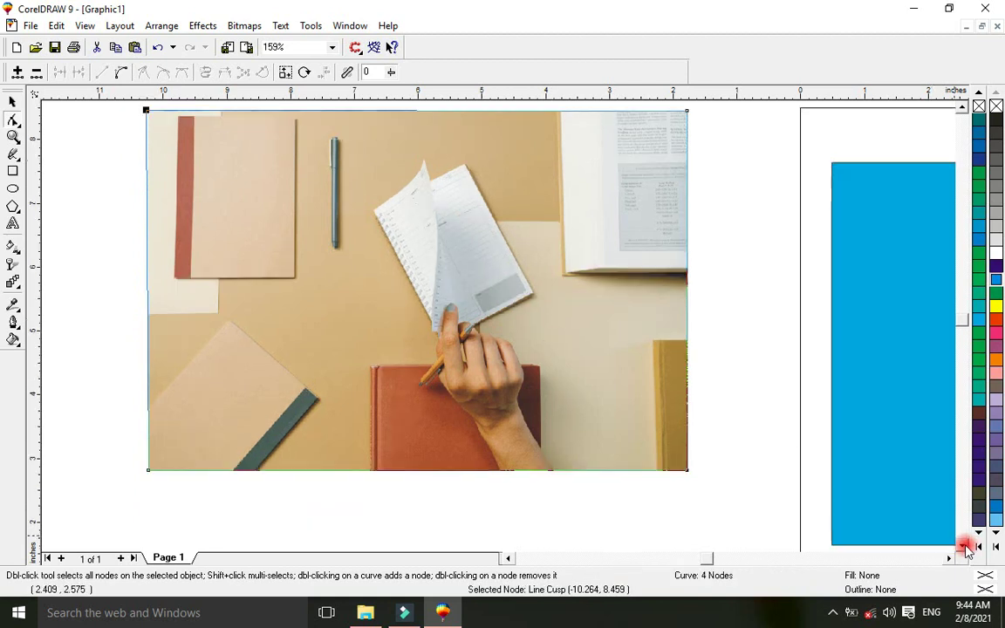
{"action": "left_click", "coordinate": [572, 336]}
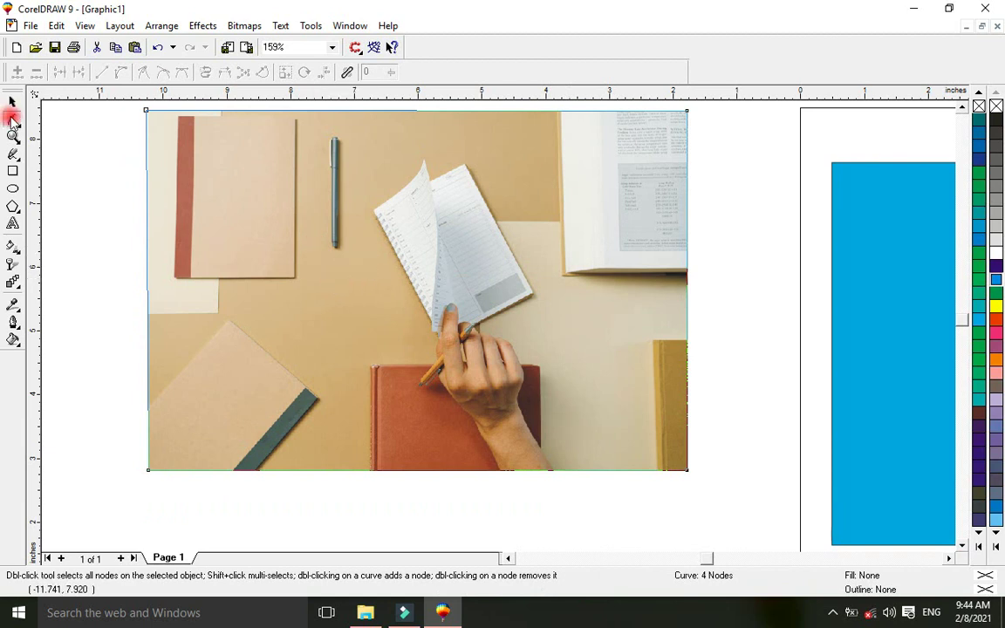
{"action": "left_click_drag", "start_coordinate": [131, 108], "coordinate": [372, 478]}
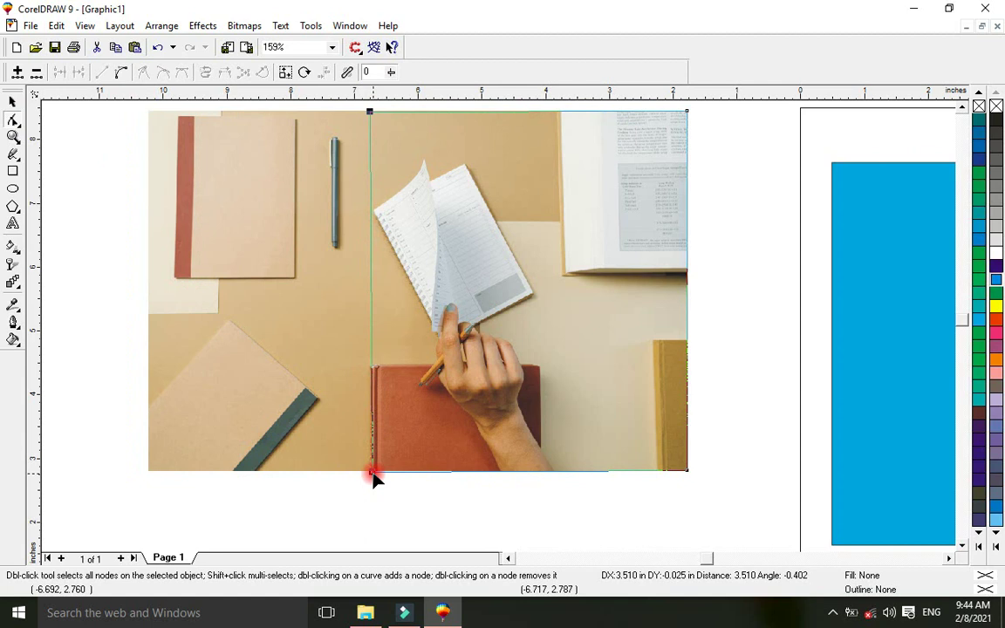
{"action": "left_click_drag", "start_coordinate": [370, 467], "coordinate": [370, 467]}
Step: Crop the image's bottom, right and top edges with the Shape tool, framing the open notepad closely
{"action": "left_click_drag", "start_coordinate": [726, 445], "coordinate": [372, 343]}
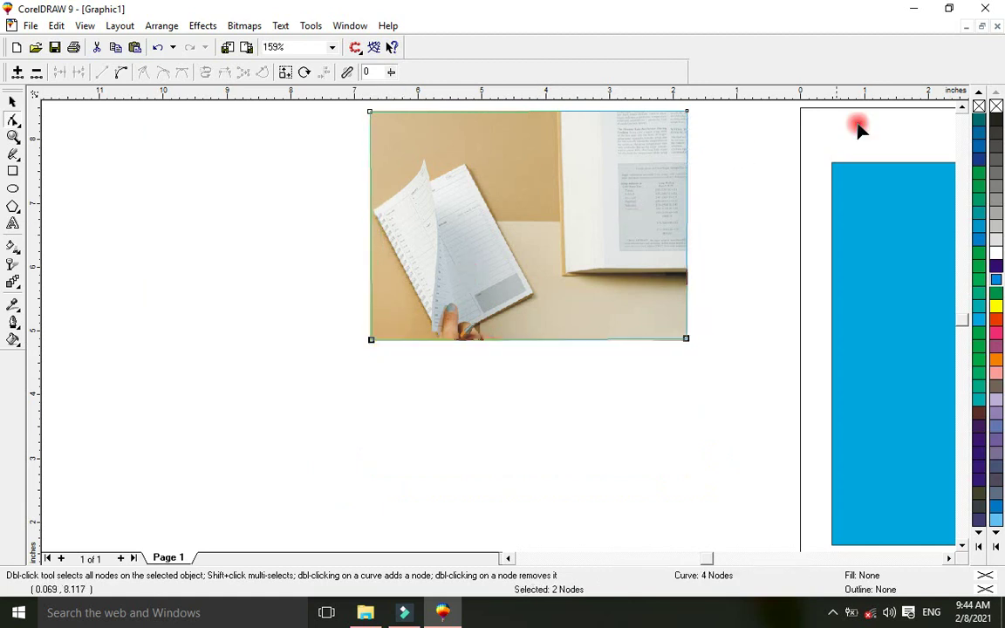
{"action": "scroll", "coordinate": [956, 118], "scroll_direction": "up", "scroll_amount": 1}
{"action": "left_click_drag", "start_coordinate": [727, 135], "coordinate": [695, 319]}
{"action": "left_click_drag", "start_coordinate": [688, 392], "coordinate": [536, 393]}
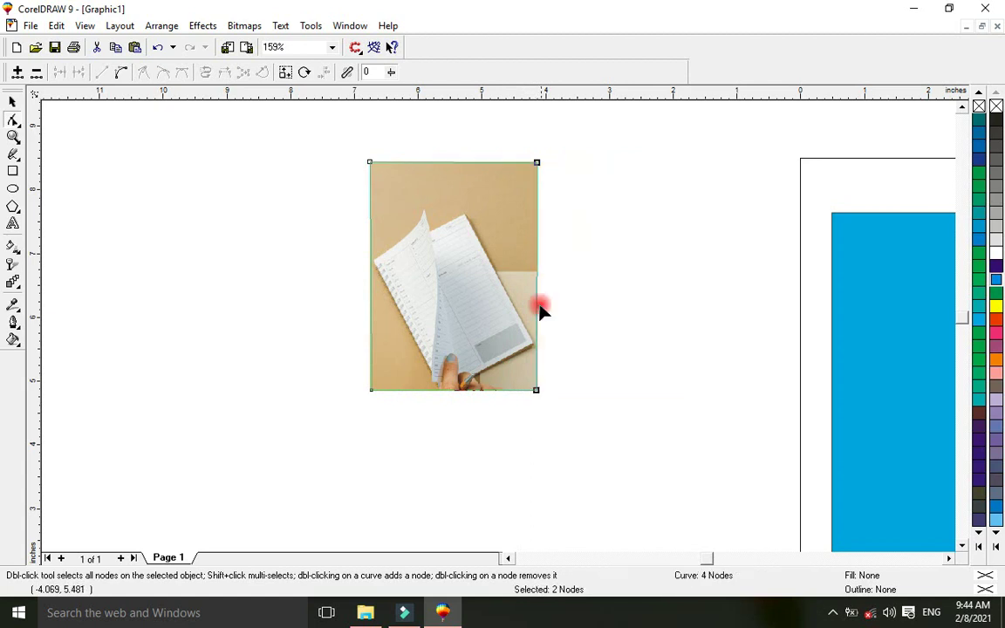
{"action": "left_click_drag", "start_coordinate": [324, 144], "coordinate": [538, 207]}
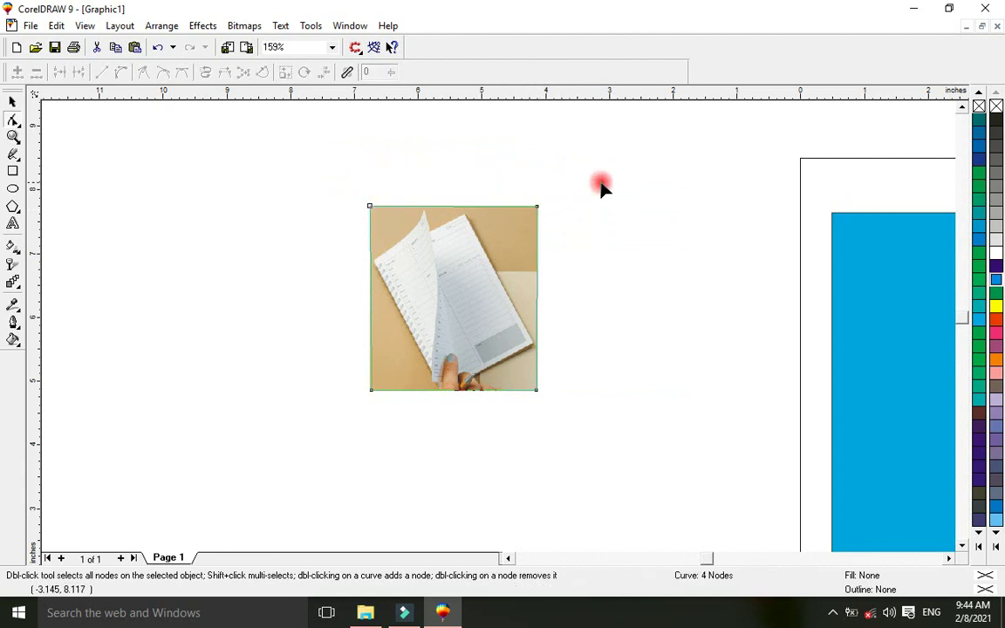
Step: Move the cropped image slightly left and up, and extend its right edge outward to reveal part of the open book
{"action": "left_click", "coordinate": [12, 103]}
{"action": "left_click_drag", "start_coordinate": [426, 264], "coordinate": [361, 253]}
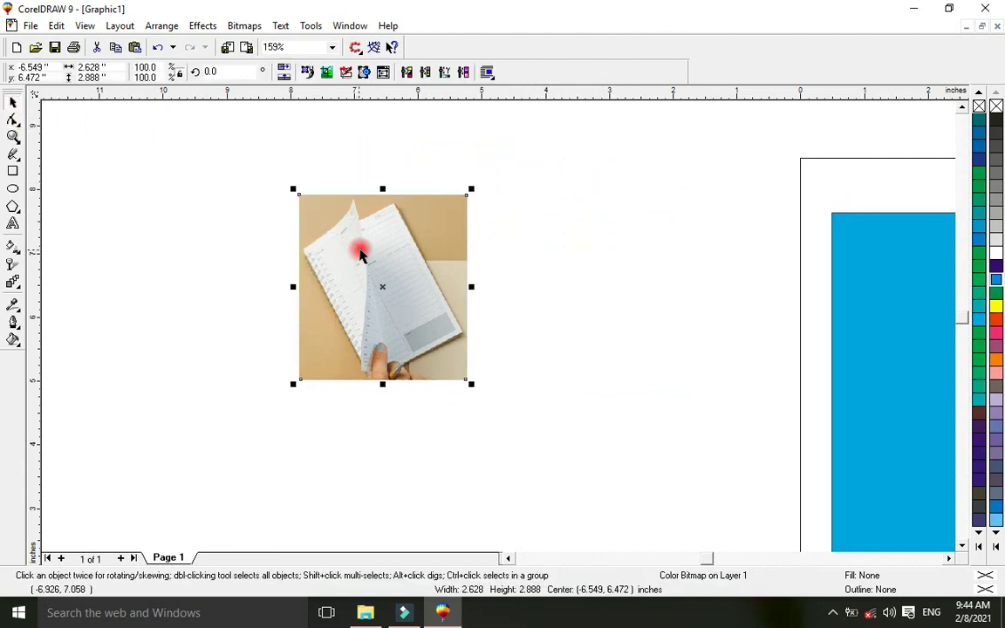
{"action": "left_click", "coordinate": [12, 120]}
{"action": "left_click_drag", "start_coordinate": [491, 174], "coordinate": [552, 382]}
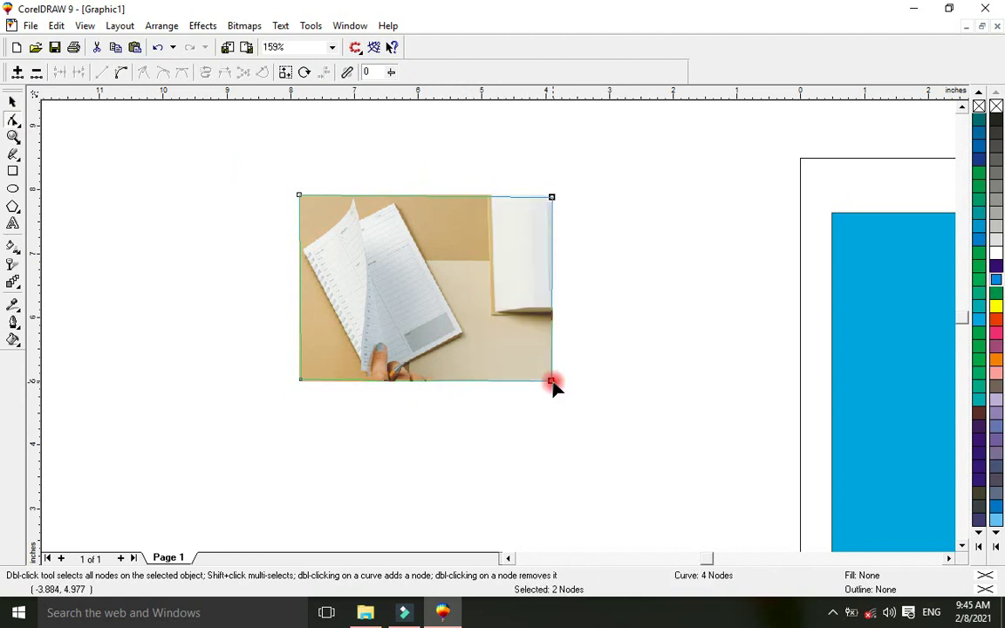
Step: Add two nodes on the image's top edge and pull the right one down to the notepad's lower-right corner, cutting a V-shaped notch
{"action": "left_click", "coordinate": [437, 196]}
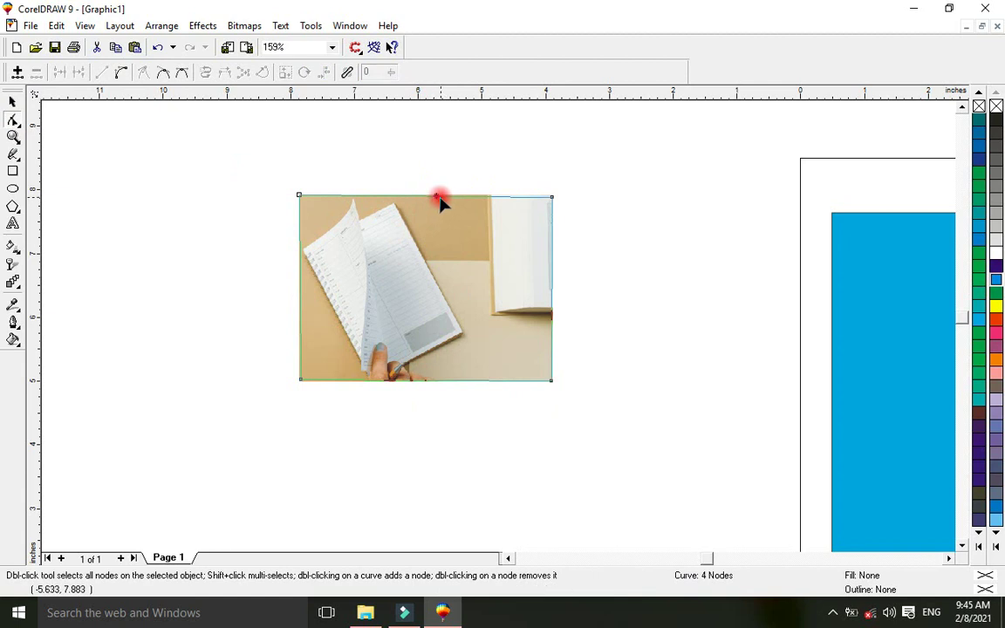
{"action": "double_click", "coordinate": [438, 198]}
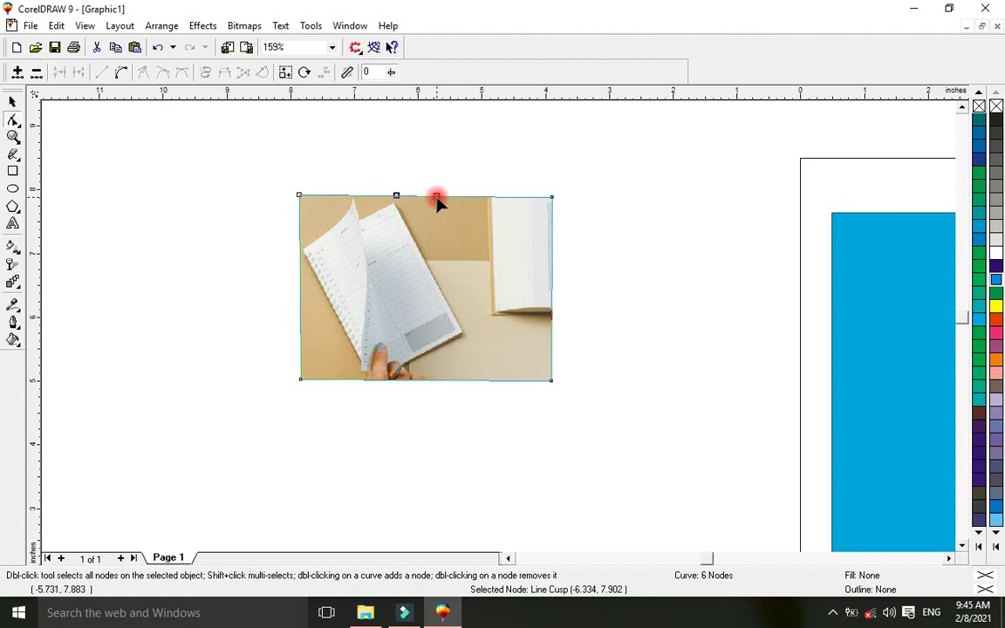
{"action": "left_click_drag", "start_coordinate": [437, 197], "coordinate": [464, 330]}
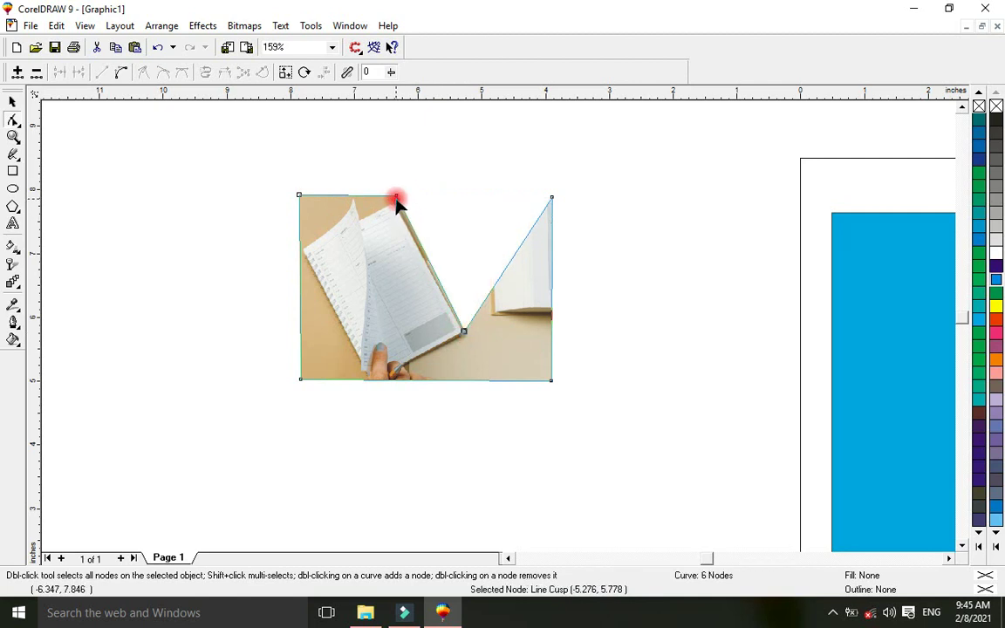
Step: Cut the open book and desk off the image's right side by adding two bottom-edge nodes and moving the right boundary nodes to the hand
{"action": "left_click_drag", "start_coordinate": [397, 199], "coordinate": [391, 198]}
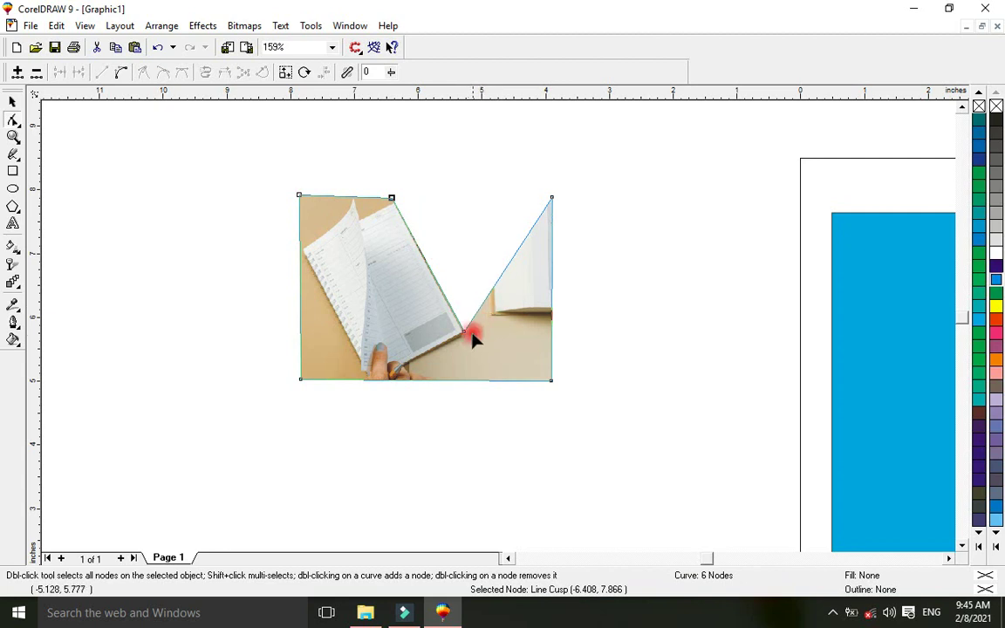
{"action": "double_click", "coordinate": [464, 381]}
{"action": "left_click_drag", "start_coordinate": [551, 382], "coordinate": [490, 374]}
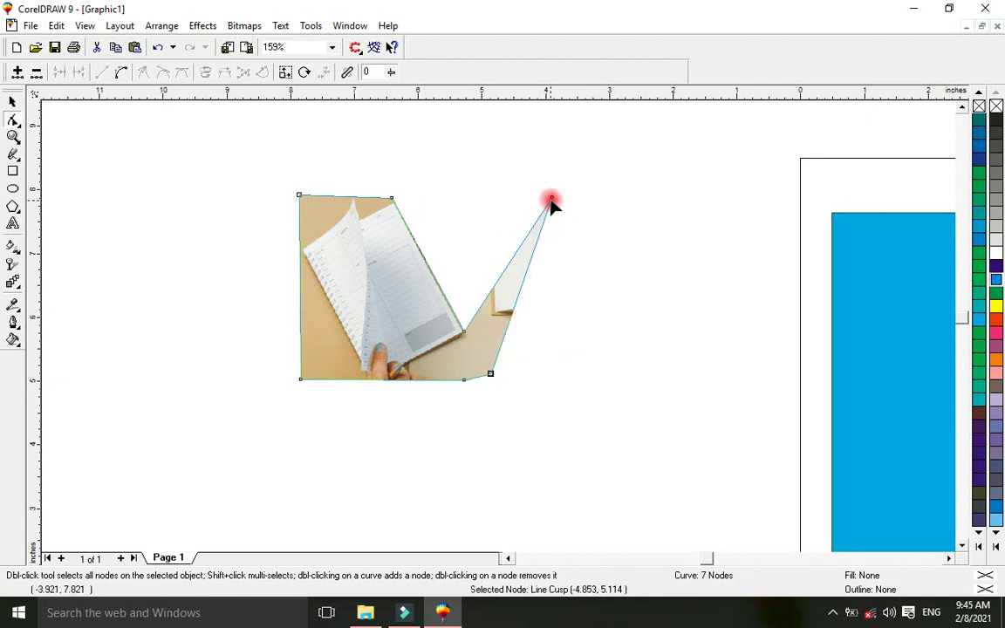
{"action": "left_click_drag", "start_coordinate": [551, 201], "coordinate": [402, 373]}
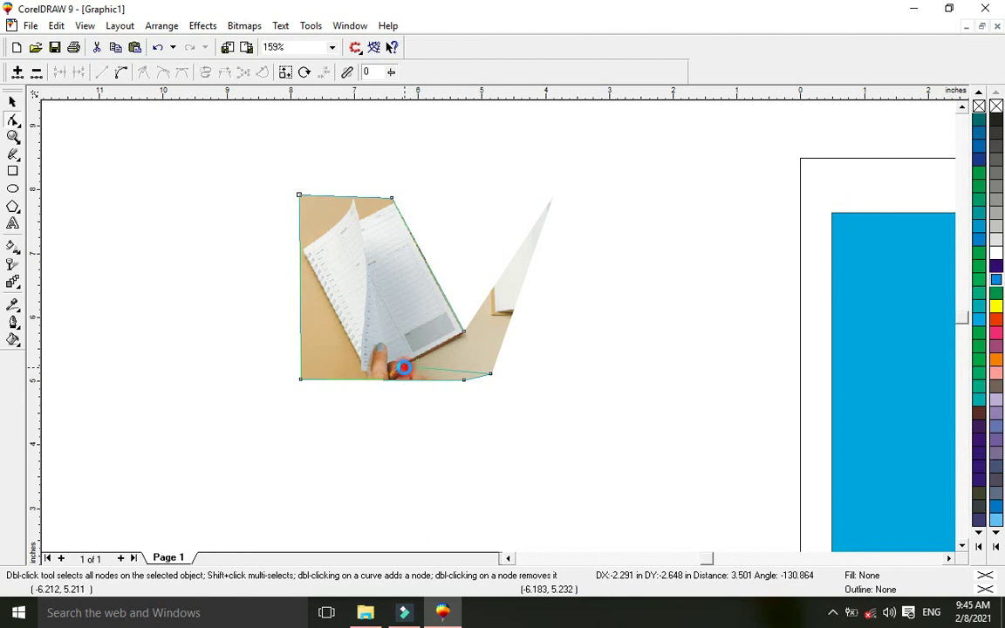
{"action": "left_click_drag", "start_coordinate": [403, 367], "coordinate": [403, 368]}
{"action": "double_click", "coordinate": [408, 380]}
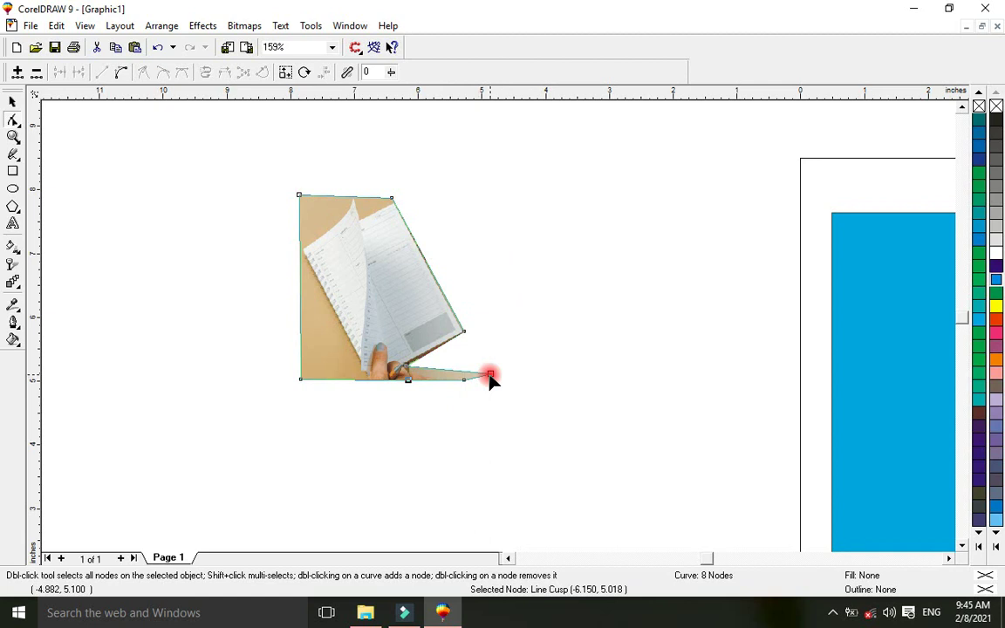
{"action": "left_click_drag", "start_coordinate": [490, 377], "coordinate": [410, 376]}
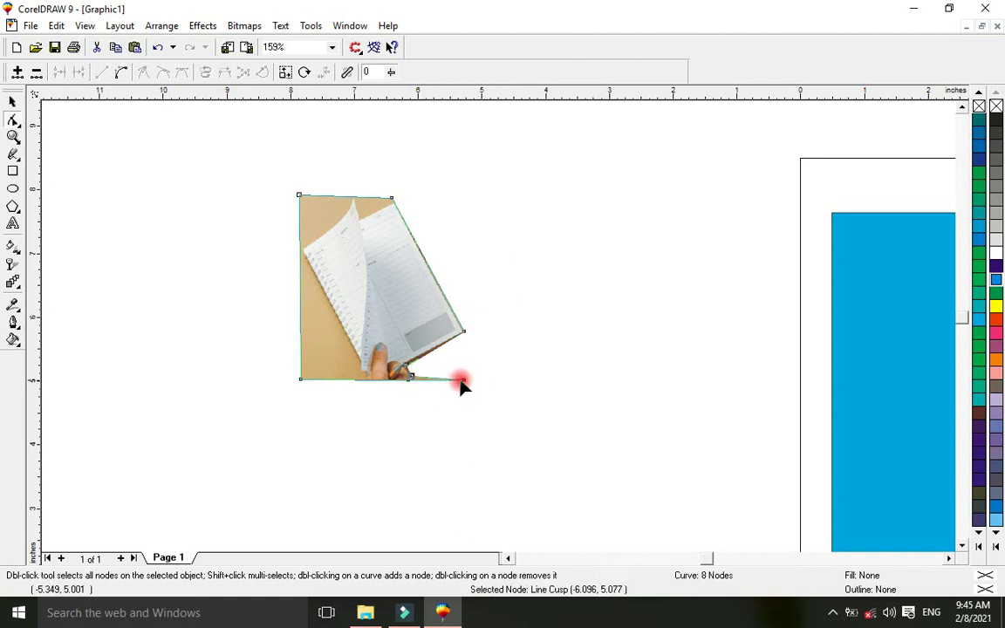
{"action": "left_click", "coordinate": [375, 374]}
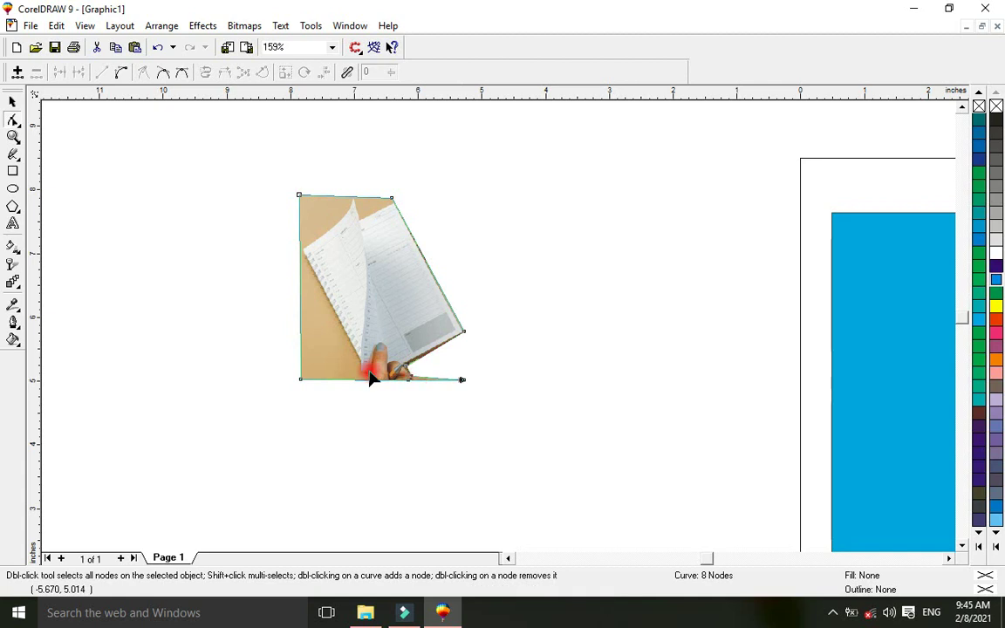
Step: Trim the leftover sliver beside the hand and move the node near the pen tip onto the notepad's lower edge
{"action": "left_click", "coordinate": [13, 137]}
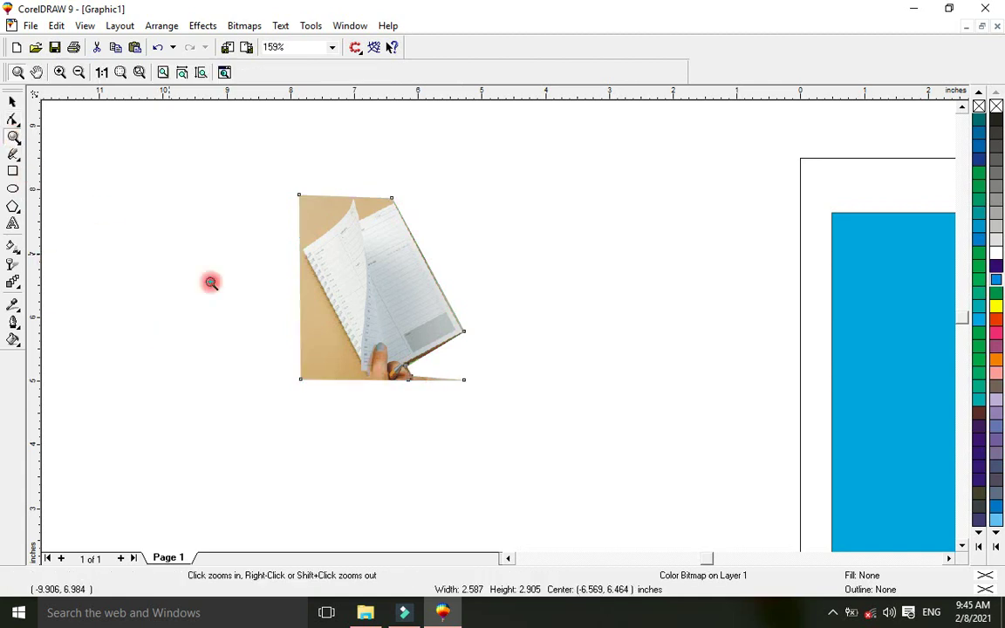
{"action": "left_click_drag", "start_coordinate": [267, 303], "coordinate": [486, 402]}
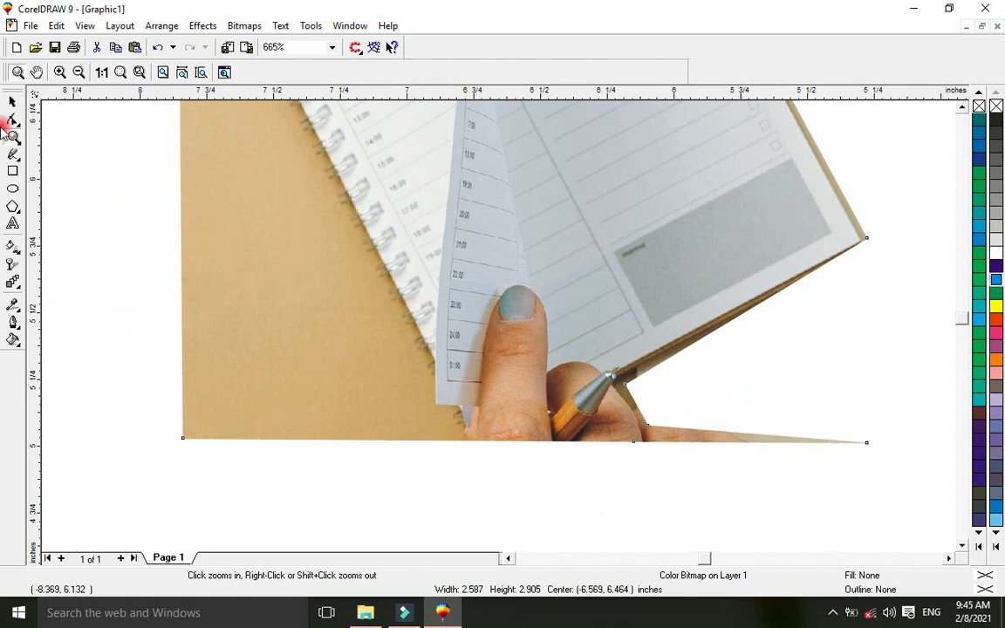
{"action": "left_click", "coordinate": [13, 120]}
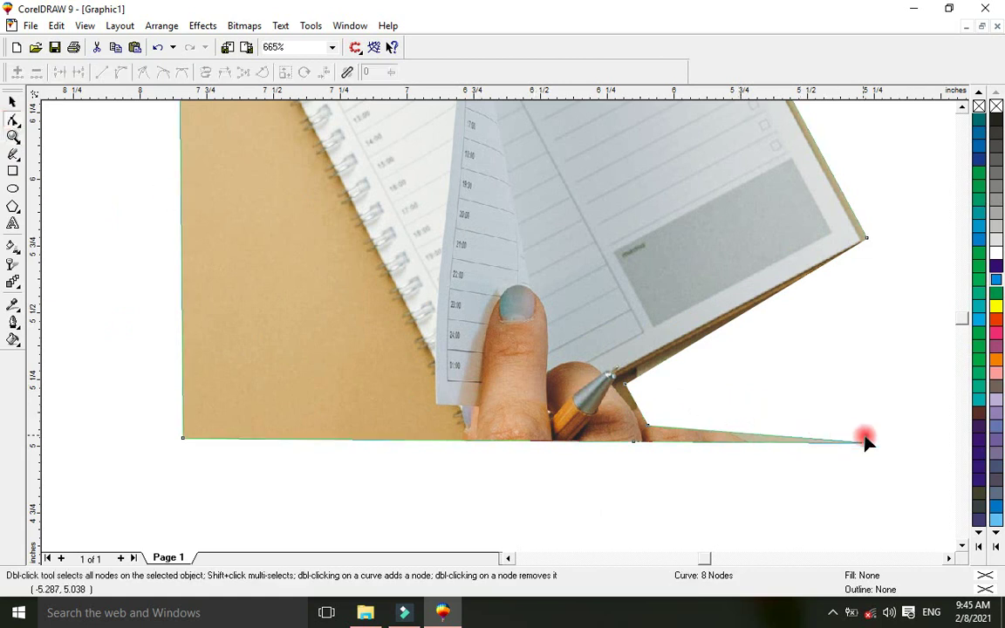
{"action": "left_click_drag", "start_coordinate": [867, 444], "coordinate": [645, 432]}
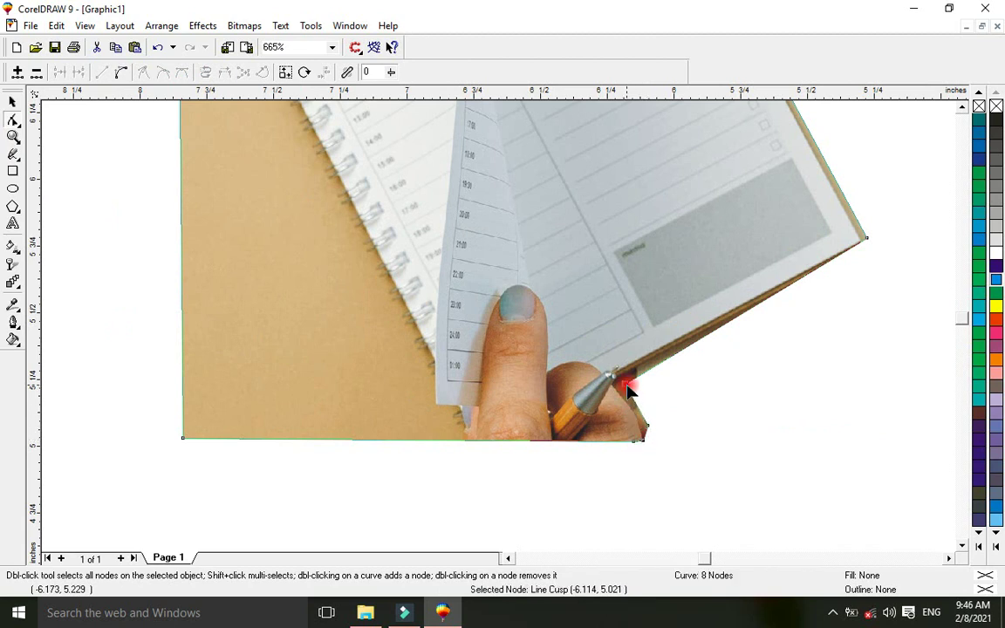
{"action": "left_click_drag", "start_coordinate": [627, 384], "coordinate": [621, 375]}
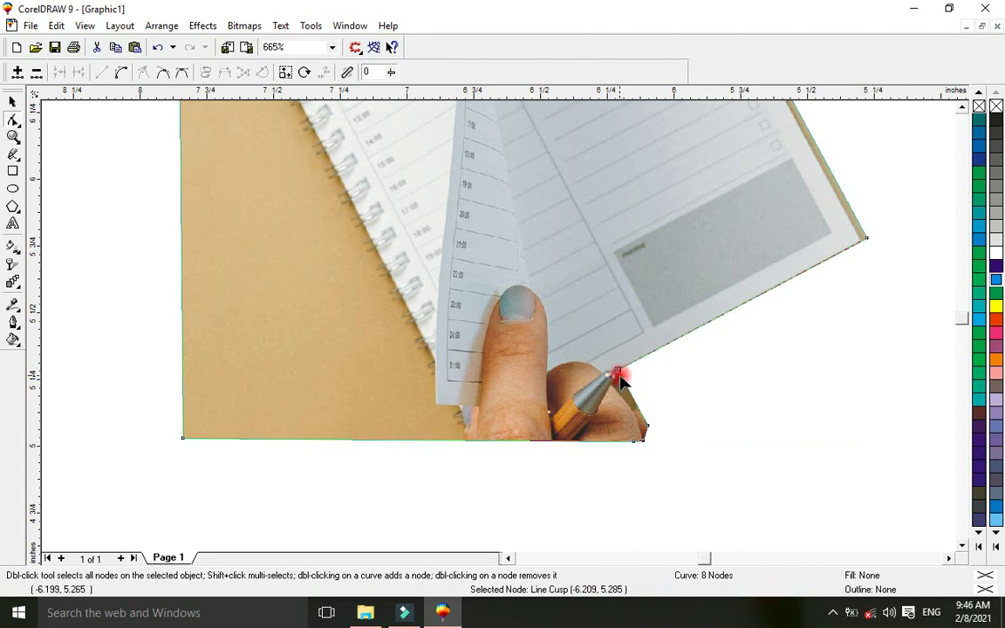
Step: Add two boundary nodes between the pen tip and the hand, and fit the outline closely around the pen and fingers
{"action": "double_click", "coordinate": [620, 377]}
{"action": "left_click_drag", "start_coordinate": [620, 377], "coordinate": [615, 382]}
{"action": "left_click_drag", "start_coordinate": [615, 388], "coordinate": [618, 398]}
{"action": "double_click", "coordinate": [635, 412]}
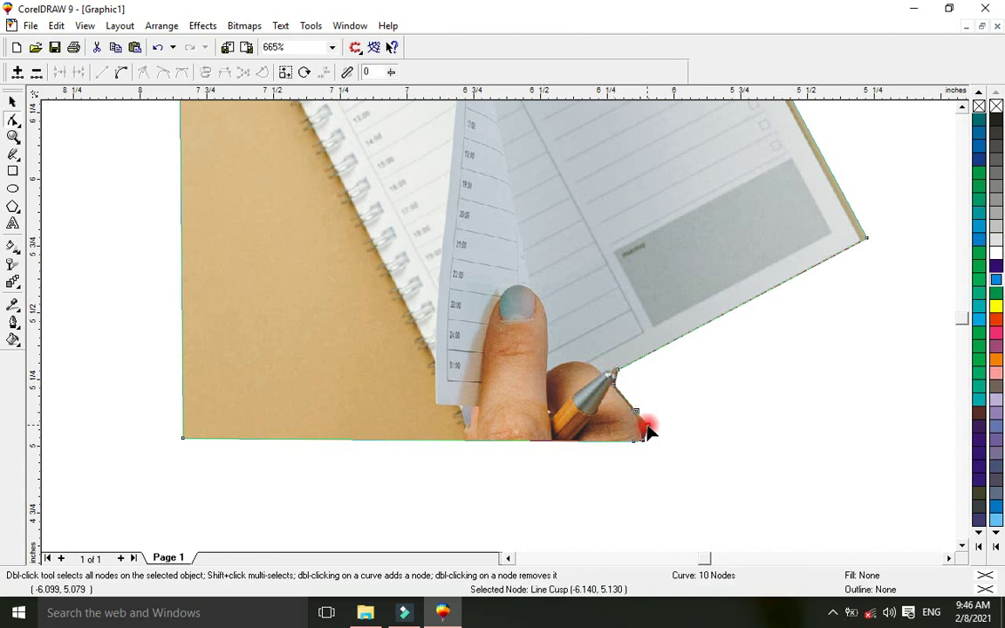
{"action": "mouse_move", "coordinate": [646, 426]}
{"action": "left_mouse_down"}
{"action": "mouse_move", "coordinate": [634, 414]}
{"action": "mouse_move", "coordinate": [639, 429]}
{"action": "left_mouse_up"}
{"action": "left_click_drag", "start_coordinate": [638, 446], "coordinate": [636, 442]}
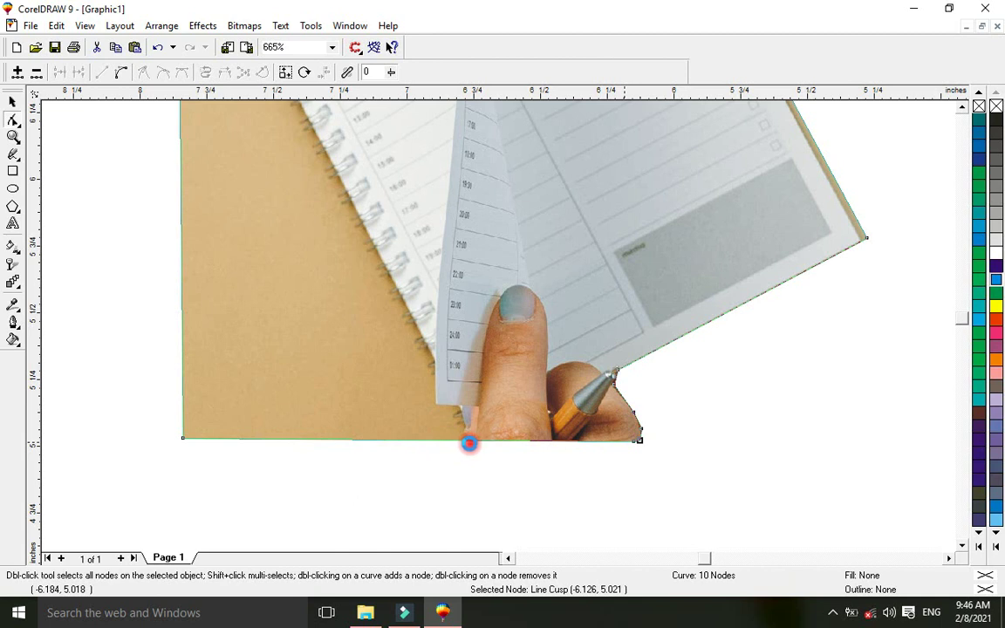
Step: Add nodes on the bottom edge beside the thumb and on the left edge, and pull the lower-left corner node to the flipped page's lower corner
{"action": "left_click", "coordinate": [463, 442]}
{"action": "left_click", "coordinate": [462, 441]}
{"action": "double_click", "coordinate": [463, 442]}
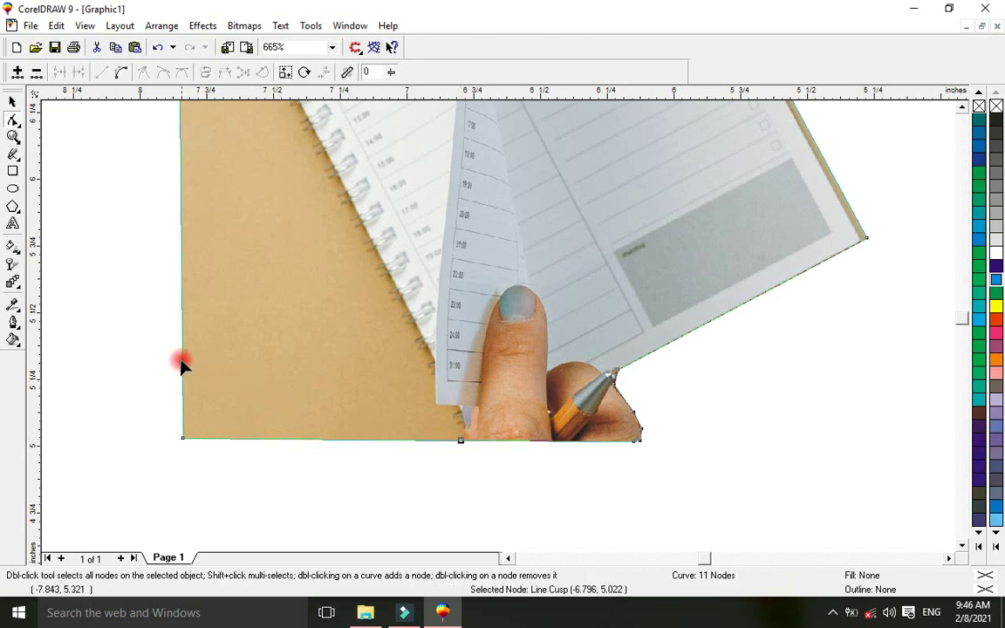
{"action": "double_click", "coordinate": [181, 145]}
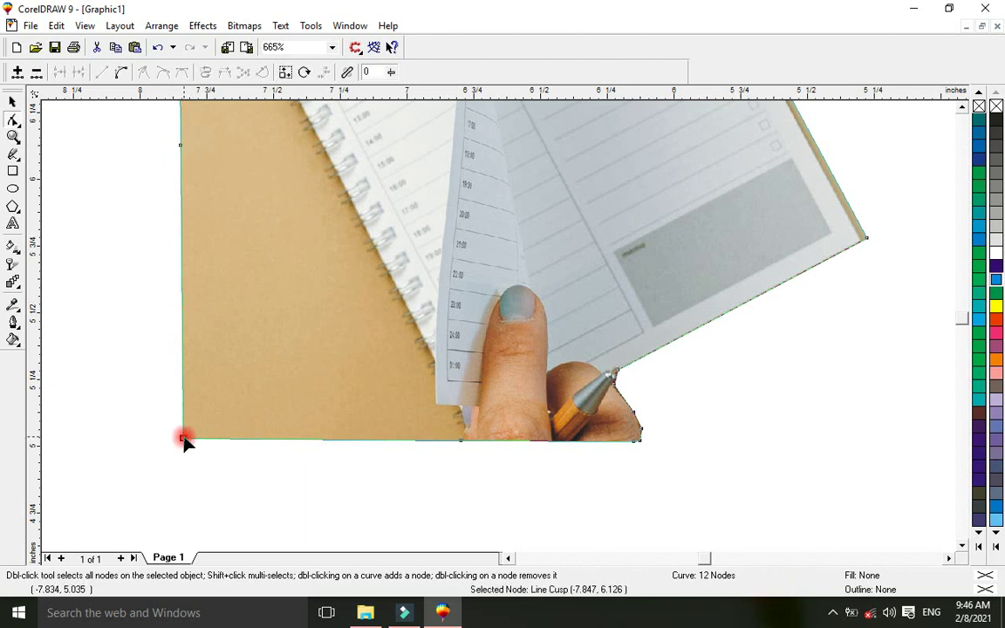
{"action": "left_click_drag", "start_coordinate": [184, 441], "coordinate": [434, 407]}
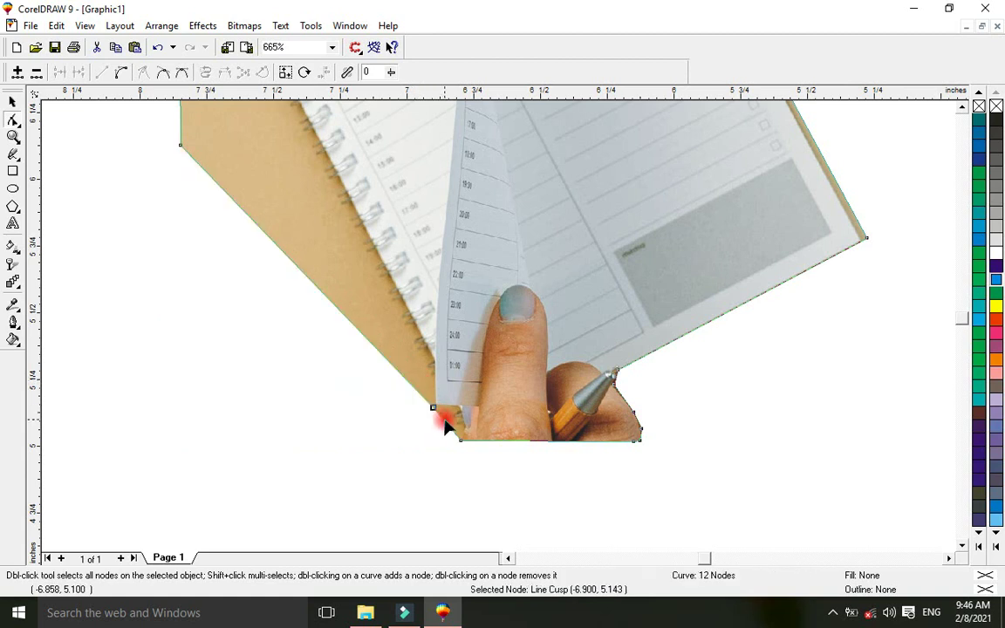
Step: Add two nodes and fit the boundary around the thumb, the flipped page's lower corner and the binding's lower end
{"action": "left_click_drag", "start_coordinate": [445, 425], "coordinate": [462, 442]}
{"action": "left_click_drag", "start_coordinate": [433, 408], "coordinate": [435, 366]}
{"action": "double_click", "coordinate": [428, 405]}
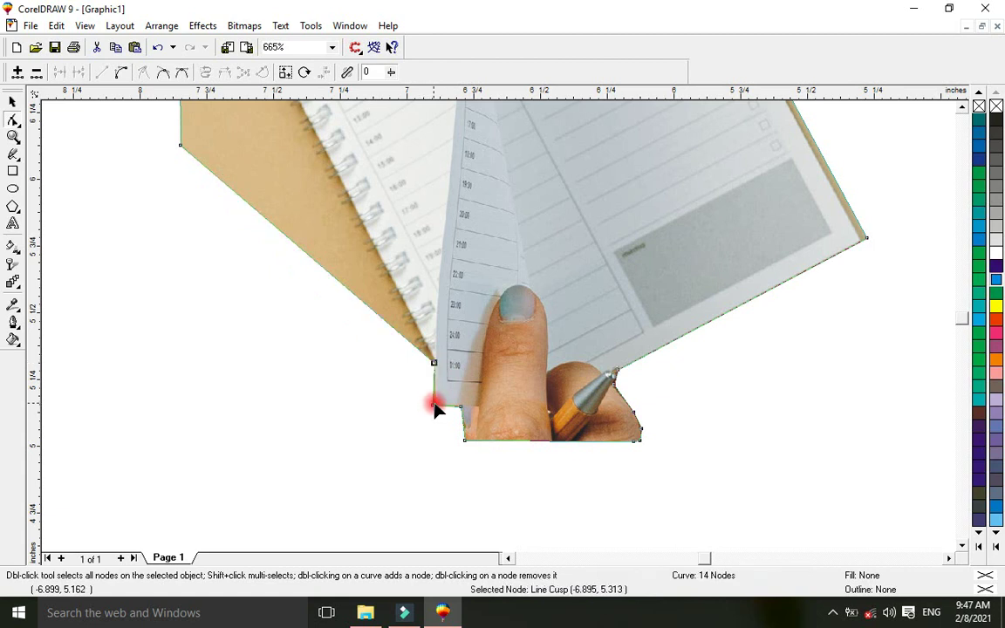
{"action": "left_click", "coordinate": [436, 410]}
{"action": "left_click_drag", "start_coordinate": [433, 407], "coordinate": [432, 401]}
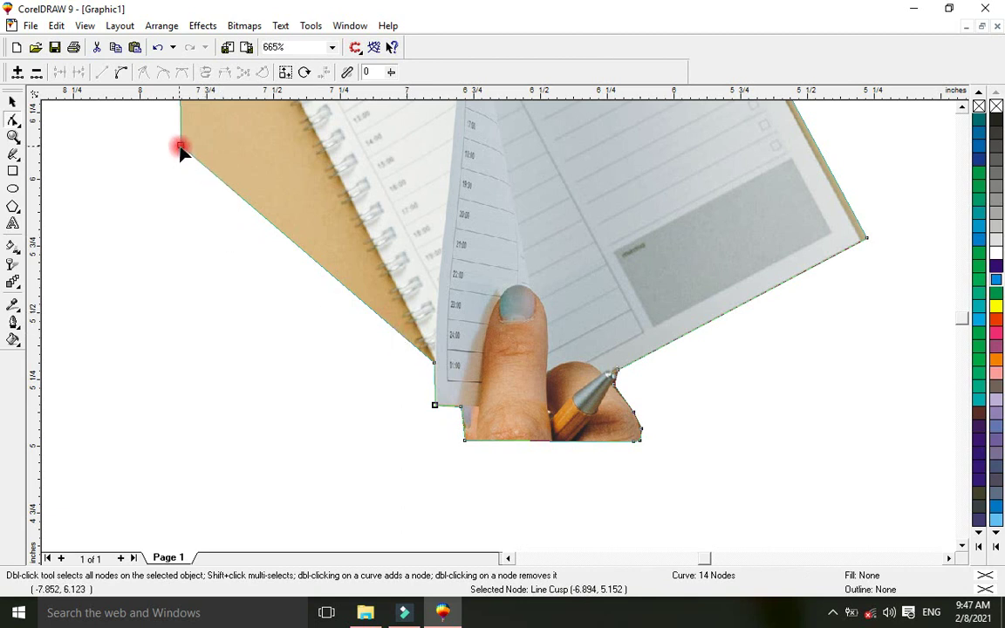
Step: Fit the left boundary along the spiral binding, adding two nodes to follow it up to the notepad's upper-left corner
{"action": "left_click_drag", "start_coordinate": [181, 145], "coordinate": [297, 185]}
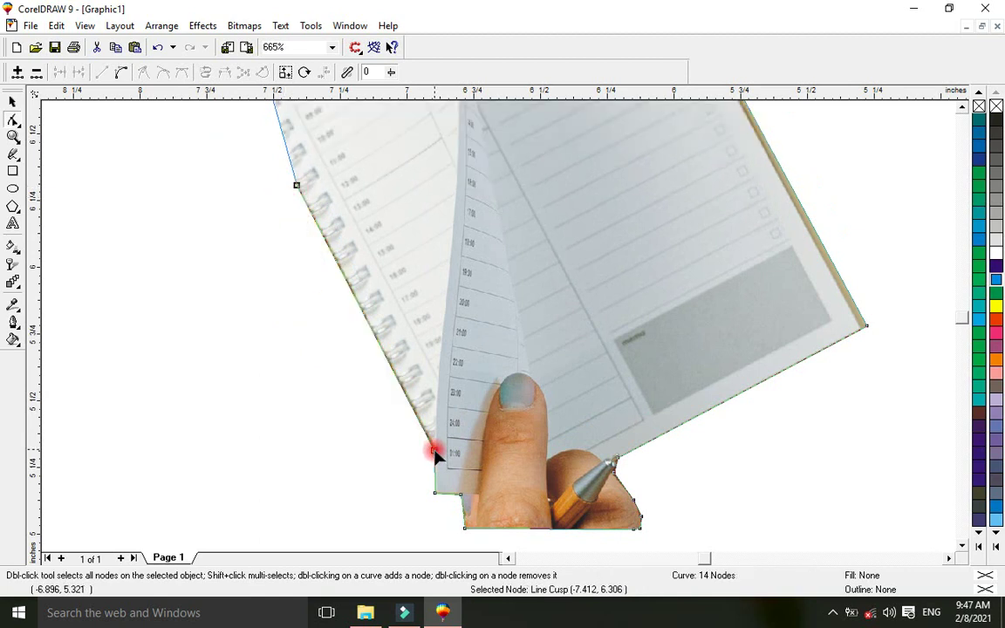
{"action": "left_click_drag", "start_coordinate": [434, 449], "coordinate": [434, 448]}
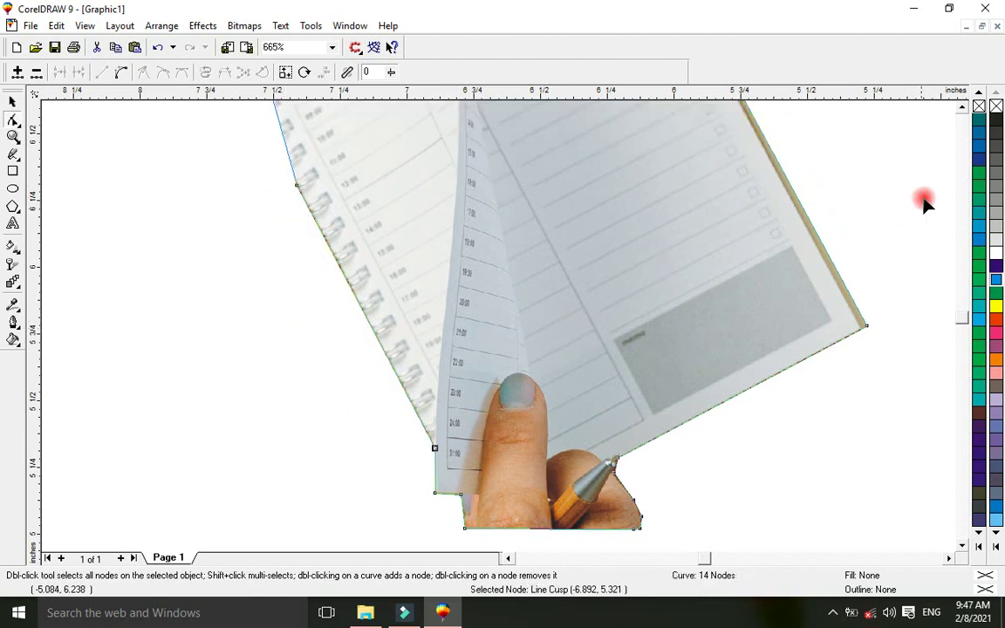
{"action": "left_click_drag", "start_coordinate": [965, 103], "coordinate": [961, 109]}
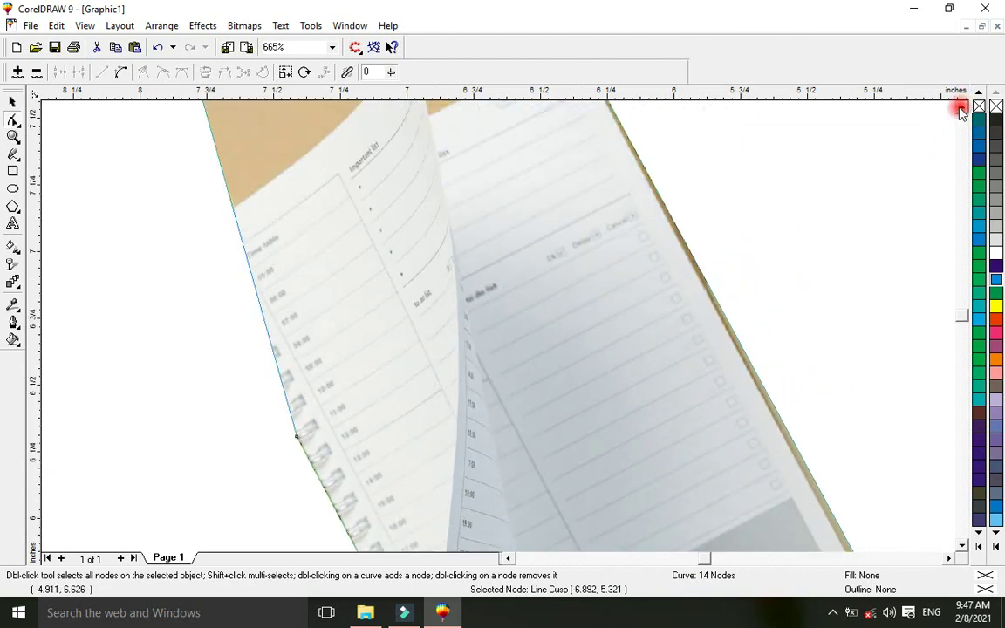
{"action": "left_click", "coordinate": [221, 172]}
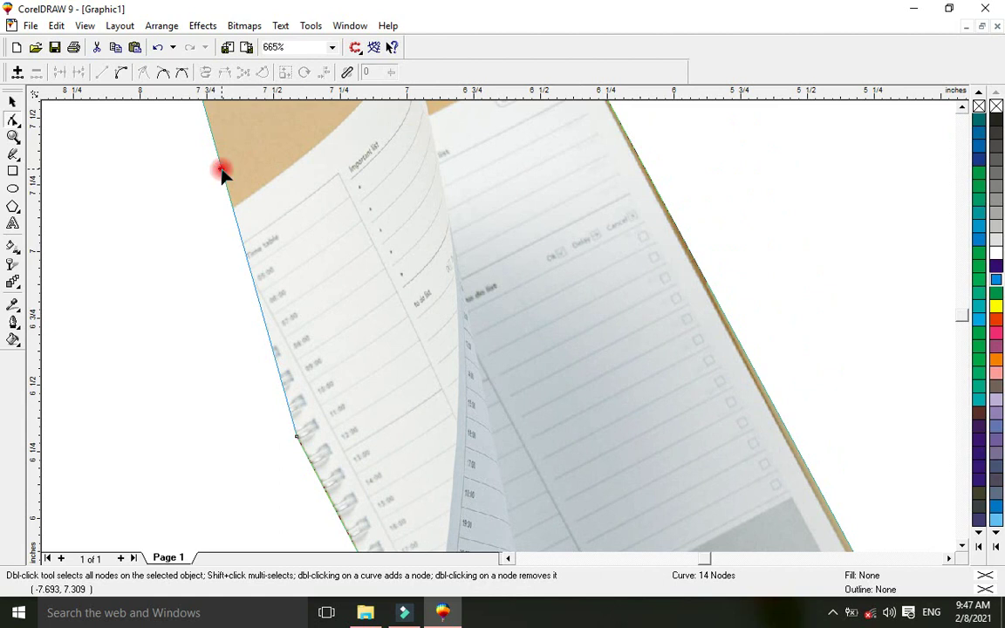
{"action": "double_click", "coordinate": [221, 172]}
{"action": "left_click_drag", "start_coordinate": [221, 172], "coordinate": [145, 183]}
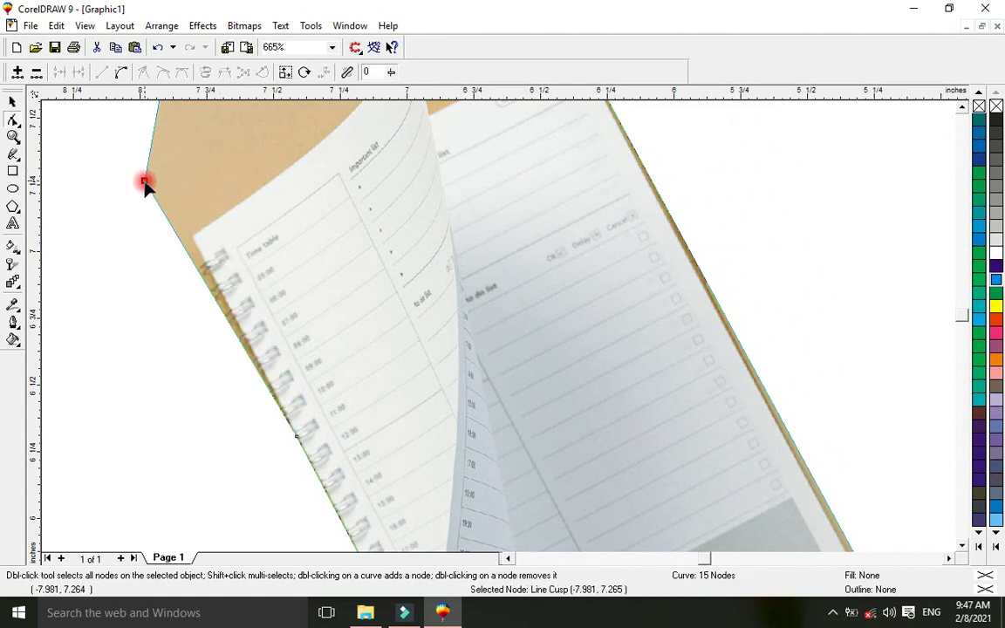
{"action": "double_click", "coordinate": [182, 246]}
{"action": "left_click_drag", "start_coordinate": [184, 247], "coordinate": [192, 240]}
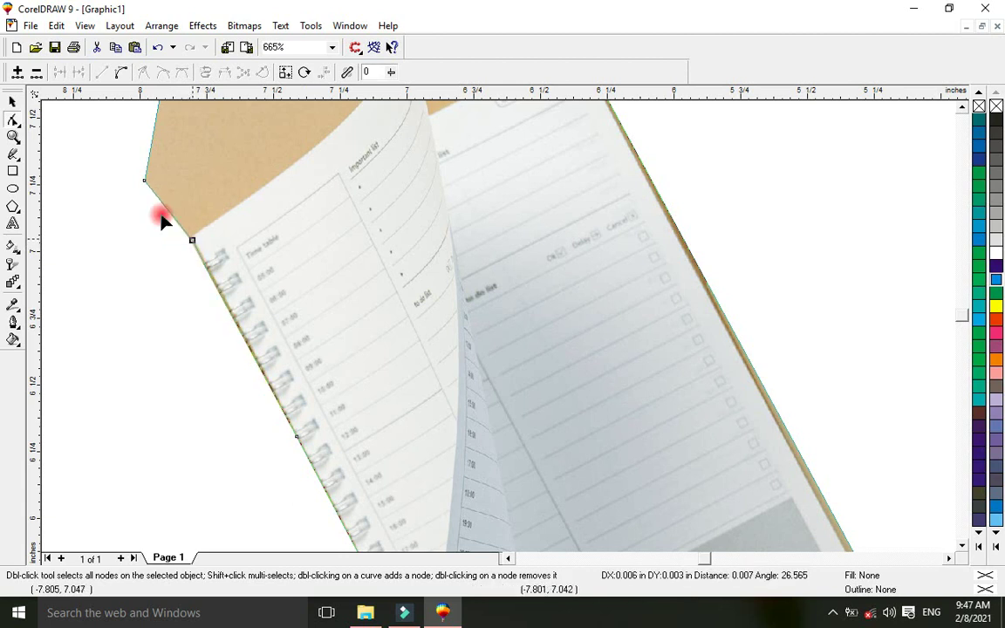
Step: Trim the background above the left page by adding a corner node, moving the outer node onto the page's top edge and adding a node midway
{"action": "mouse_move", "coordinate": [146, 184]}
{"action": "left_mouse_down"}
{"action": "mouse_move", "coordinate": [247, 204]}
{"action": "mouse_move", "coordinate": [180, 208]}
{"action": "mouse_move", "coordinate": [139, 185]}
{"action": "mouse_move", "coordinate": [149, 179]}
{"action": "mouse_move", "coordinate": [159, 193]}
{"action": "left_mouse_up"}
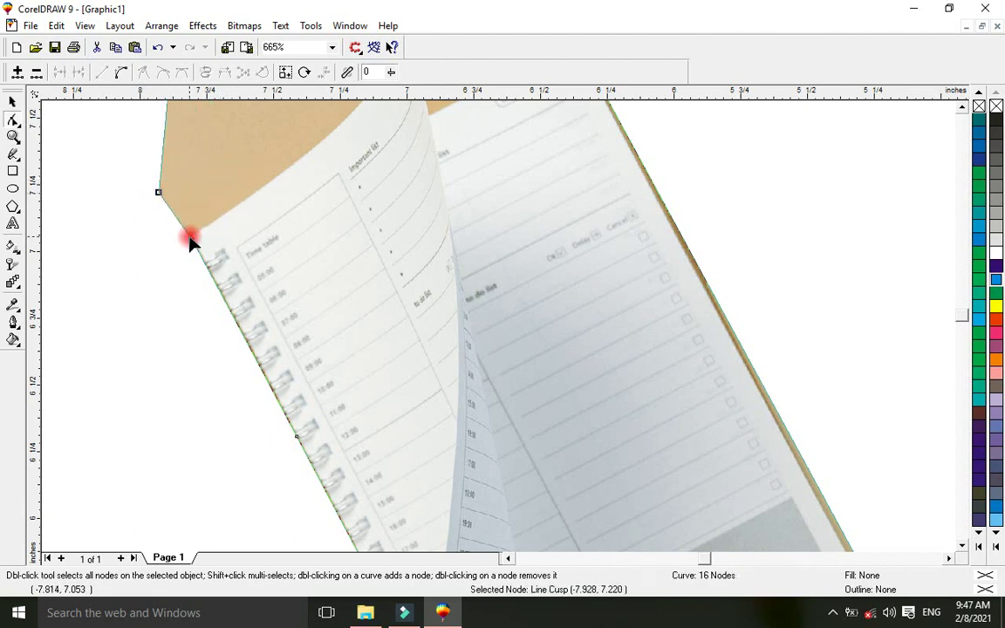
{"action": "double_click", "coordinate": [191, 237]}
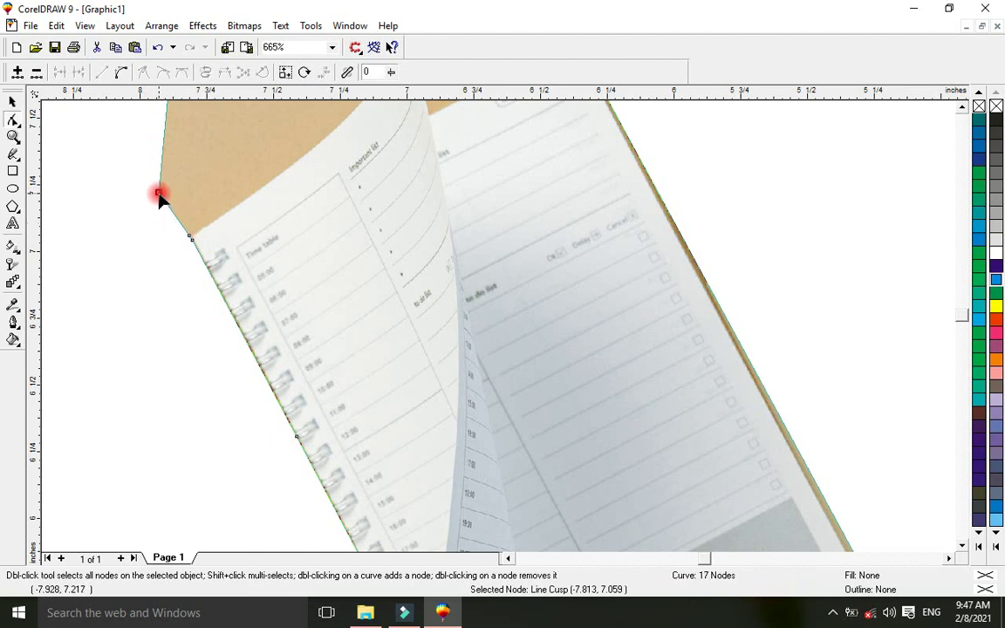
{"action": "left_click_drag", "start_coordinate": [158, 193], "coordinate": [324, 137]}
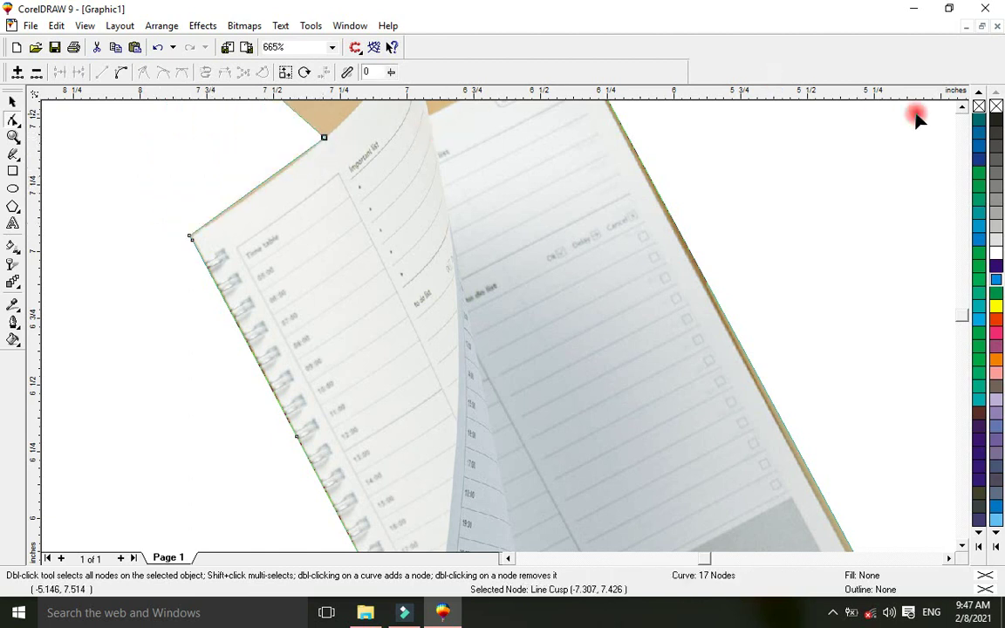
{"action": "left_click", "coordinate": [962, 106]}
{"action": "left_click", "coordinate": [962, 105]}
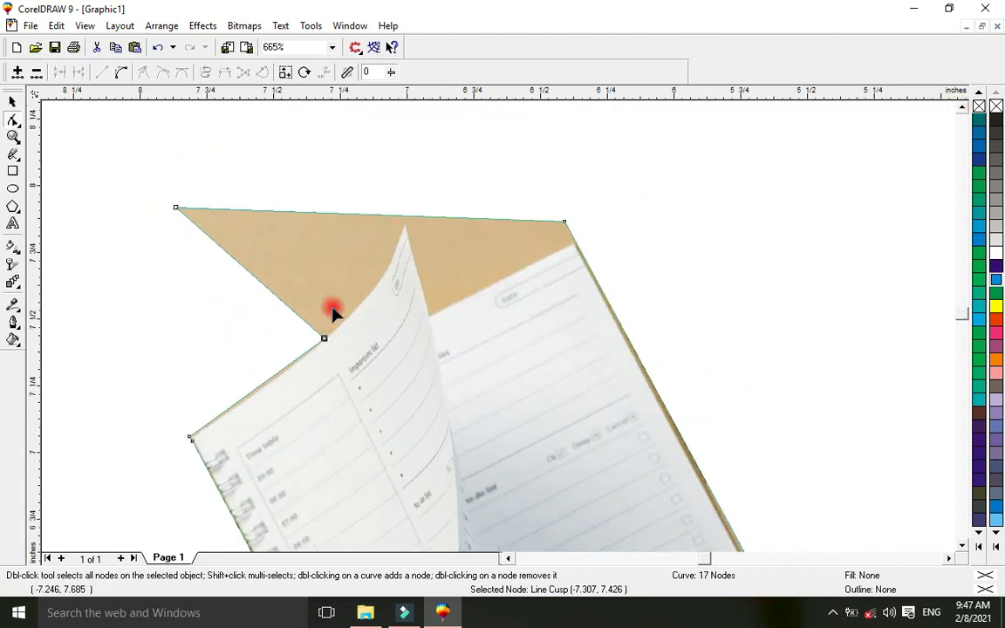
{"action": "left_click_drag", "start_coordinate": [325, 339], "coordinate": [326, 338]}
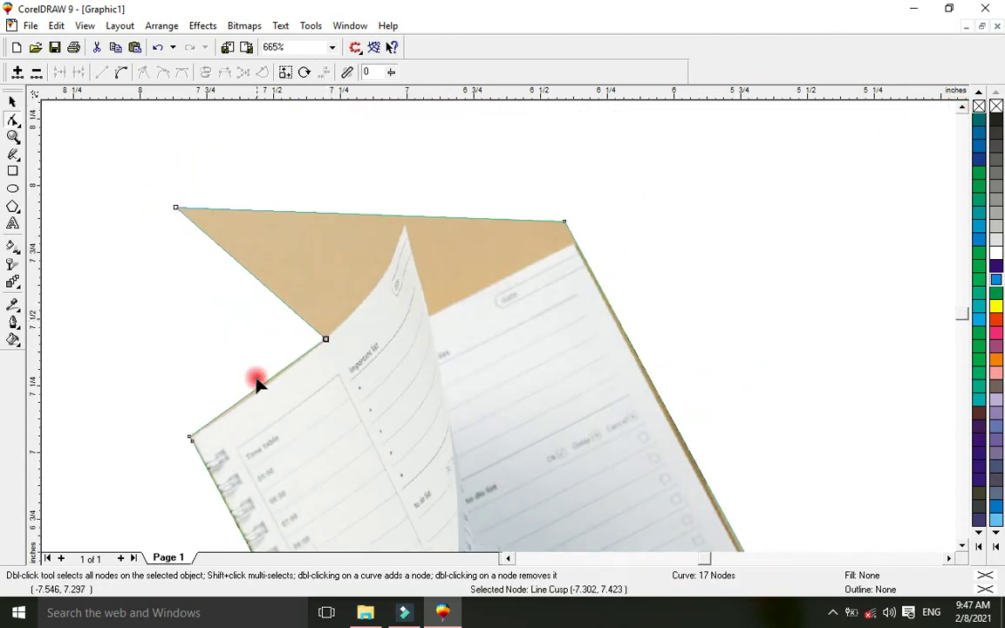
{"action": "double_click", "coordinate": [262, 386]}
{"action": "left_click_drag", "start_coordinate": [262, 386], "coordinate": [262, 382]}
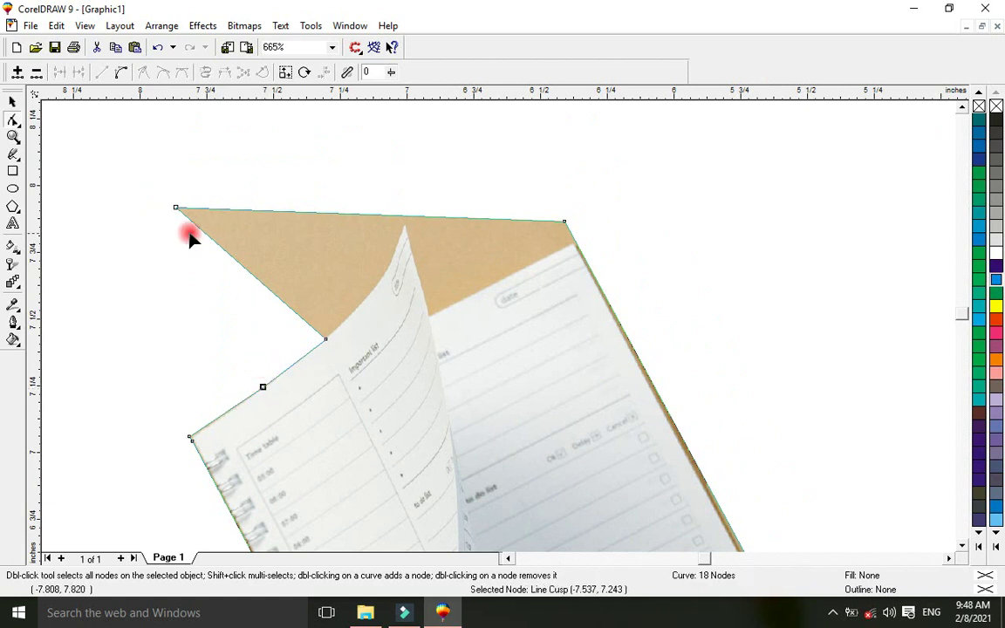
Step: Add a node above the curled page's tip, move the upper-left corner node onto the page's curved edge, and add another node to follow the curve
{"action": "left_click", "coordinate": [402, 220]}
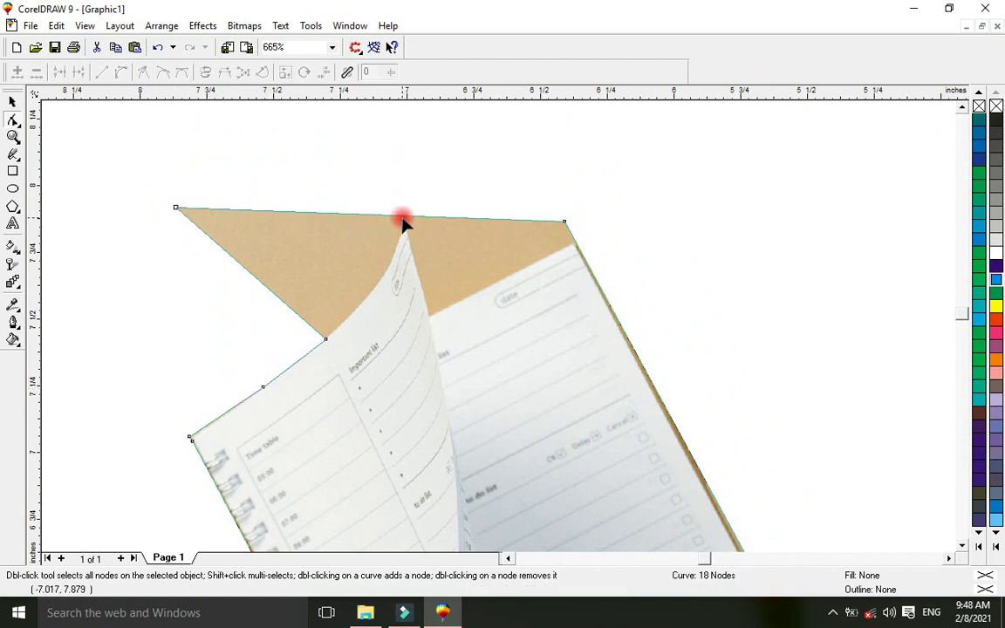
{"action": "double_click", "coordinate": [402, 216]}
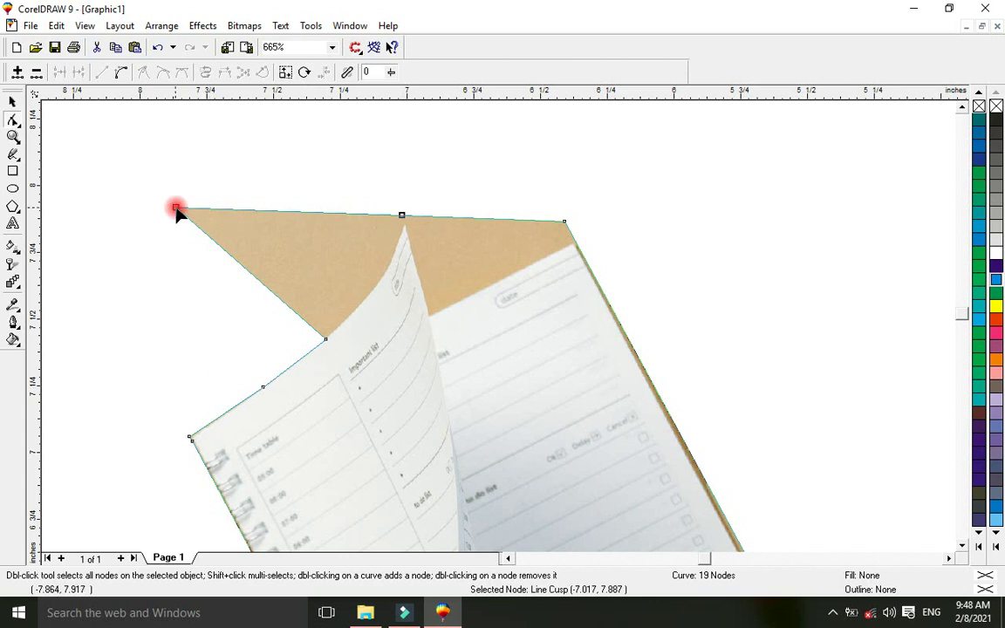
{"action": "left_click_drag", "start_coordinate": [176, 208], "coordinate": [363, 300]}
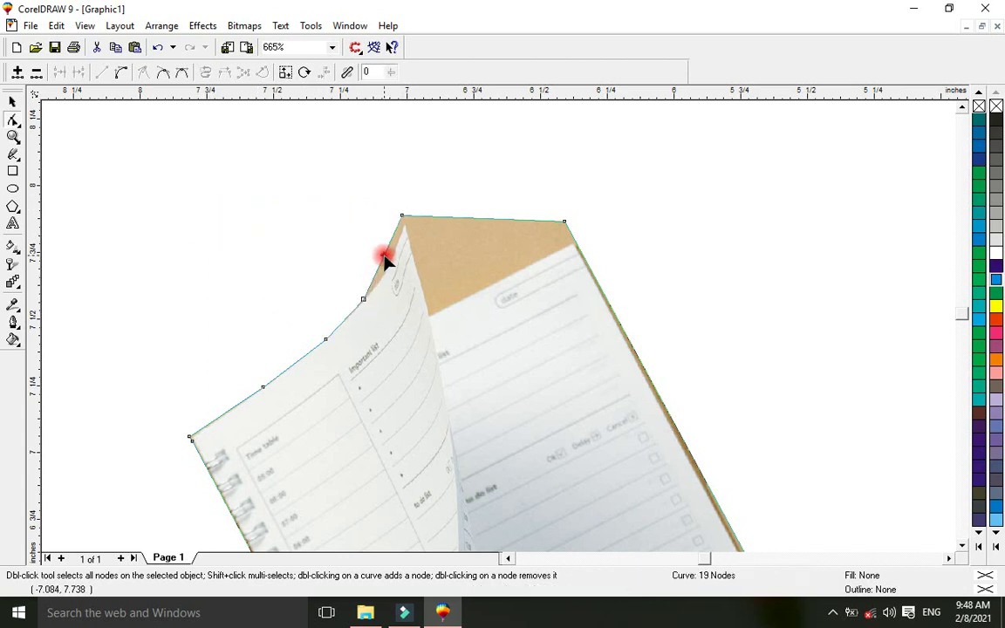
{"action": "double_click", "coordinate": [384, 257]}
{"action": "left_click_drag", "start_coordinate": [384, 256], "coordinate": [387, 265]}
Step: Trim the remaining background between the curled page's tip and the notepad's upper-right corner by adding and fitting boundary nodes
{"action": "double_click", "coordinate": [400, 227]}
{"action": "left_click_drag", "start_coordinate": [400, 227], "coordinate": [569, 245]}
{"action": "double_click", "coordinate": [444, 308]}
{"action": "double_click", "coordinate": [572, 244]}
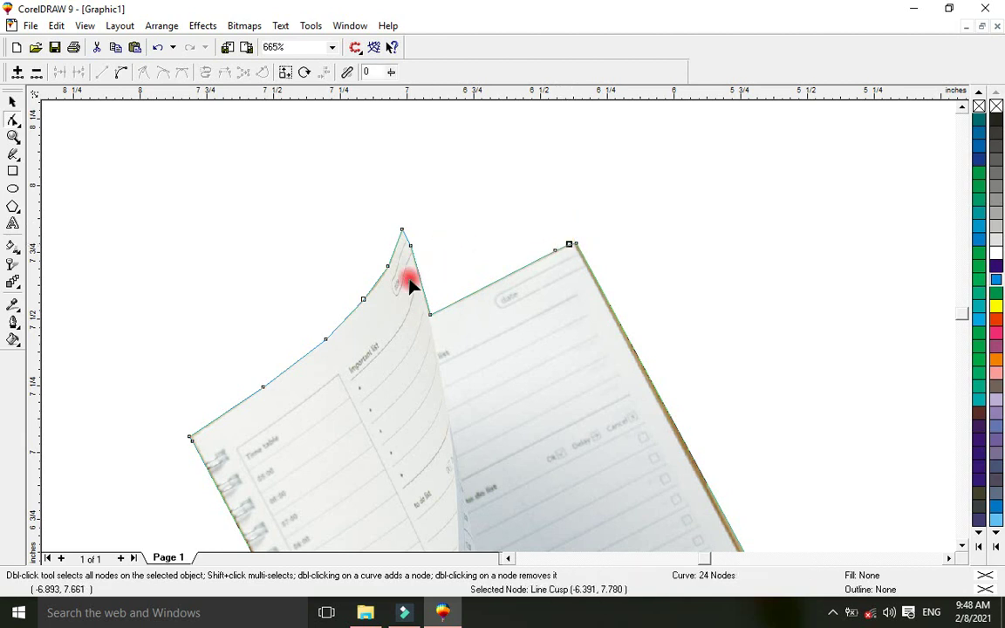
{"action": "left_click", "coordinate": [13, 135]}
{"action": "right_click", "coordinate": [280, 222]}
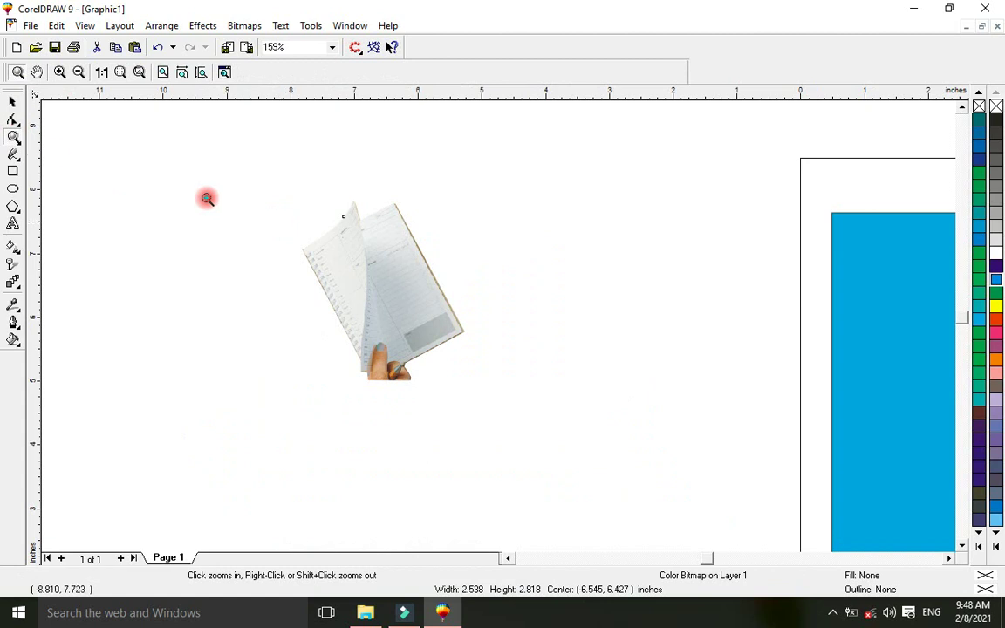
Step: Move the notepad cutout onto the blue rectangle, placing it in the rectangle's upper-left corner
{"action": "left_click", "coordinate": [12, 103]}
{"action": "left_click", "coordinate": [263, 298]}
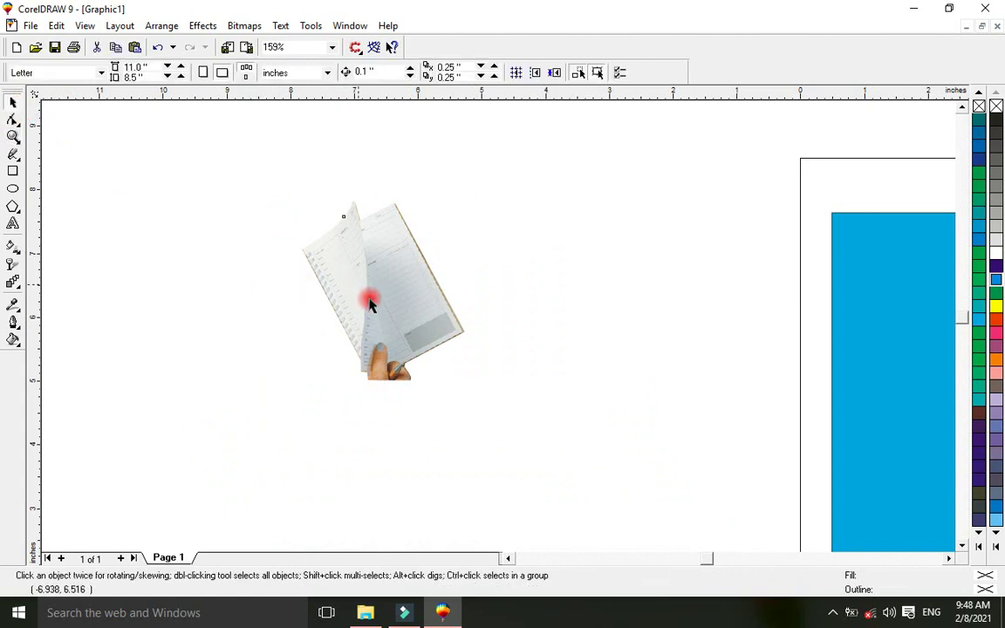
{"action": "left_click_drag", "start_coordinate": [370, 303], "coordinate": [909, 341]}
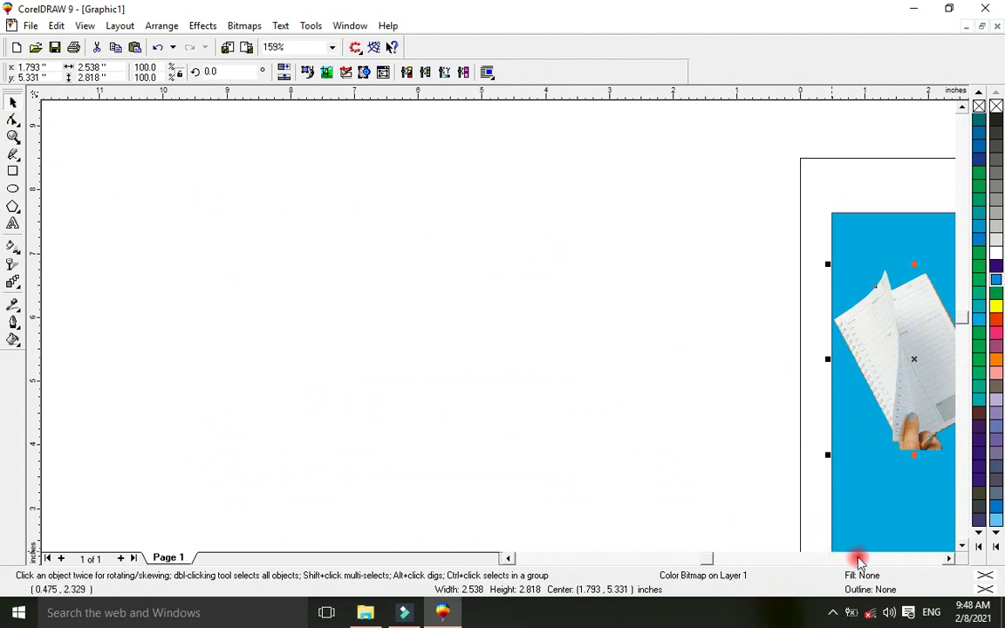
{"action": "left_click", "coordinate": [949, 559]}
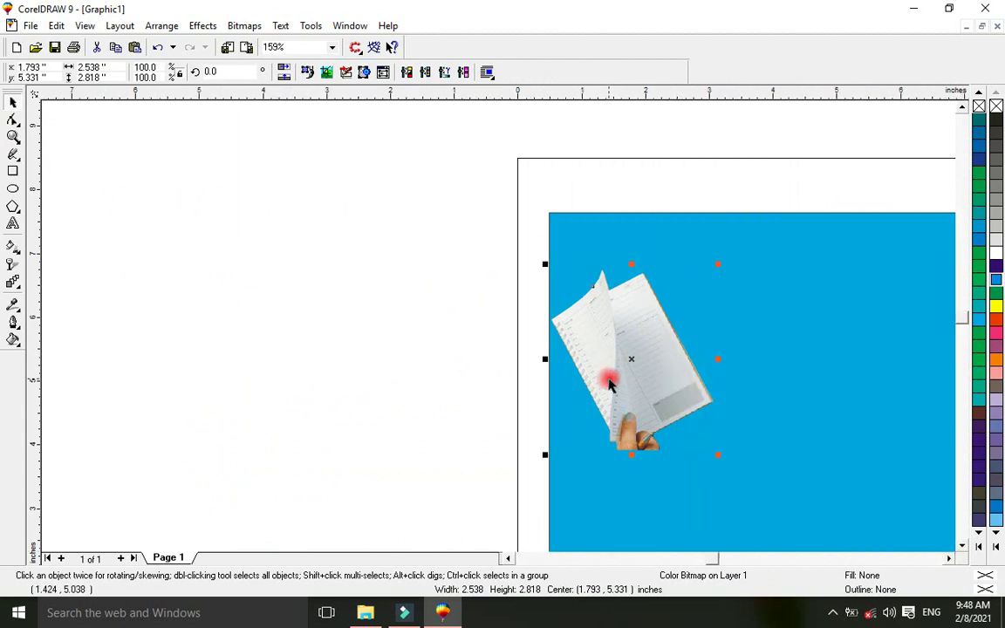
{"action": "left_click", "coordinate": [463, 419]}
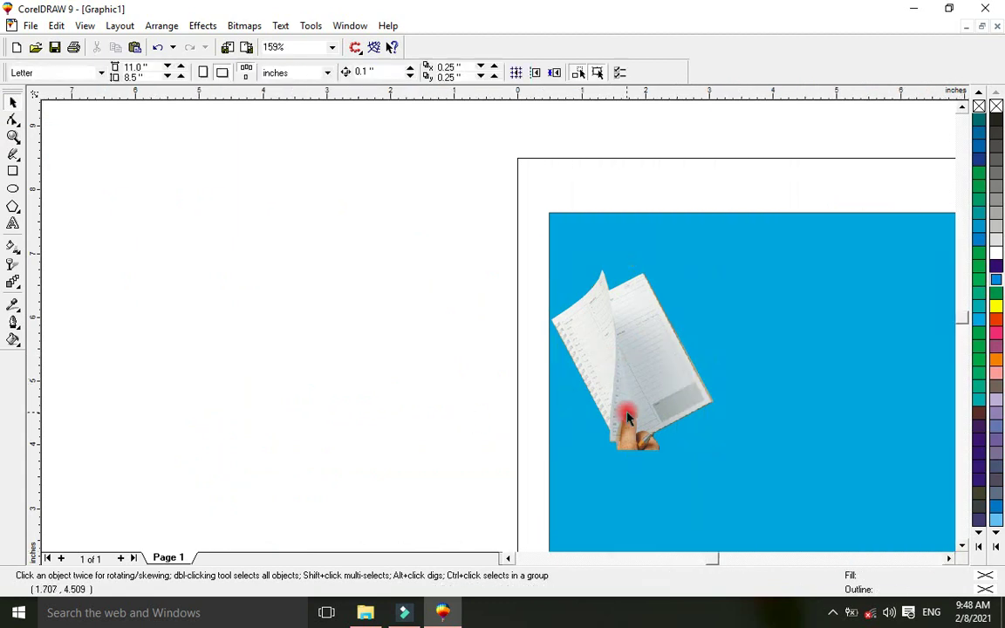
{"action": "left_click_drag", "start_coordinate": [627, 417], "coordinate": [635, 365]}
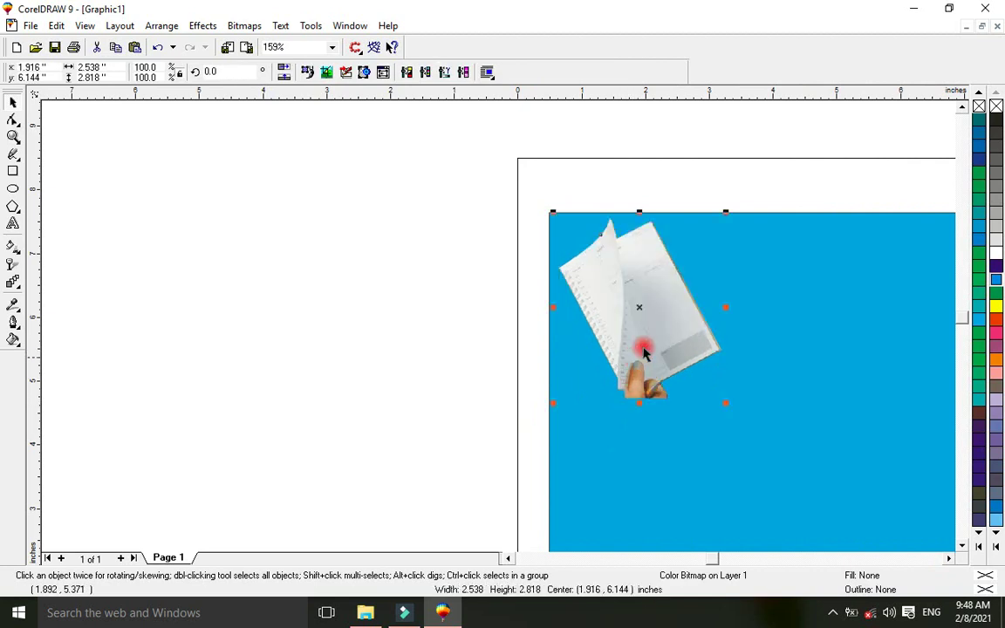
Step: Try to auto-trace the notepad bitmap with the Freehand tool and clear the selection
{"action": "left_click", "coordinate": [14, 137]}
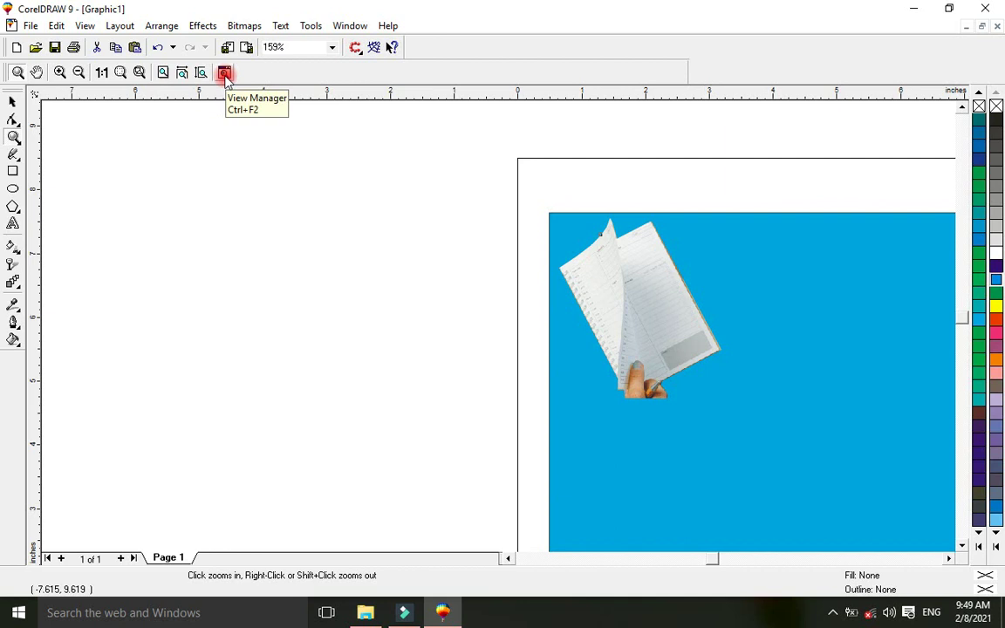
{"action": "left_click", "coordinate": [15, 154]}
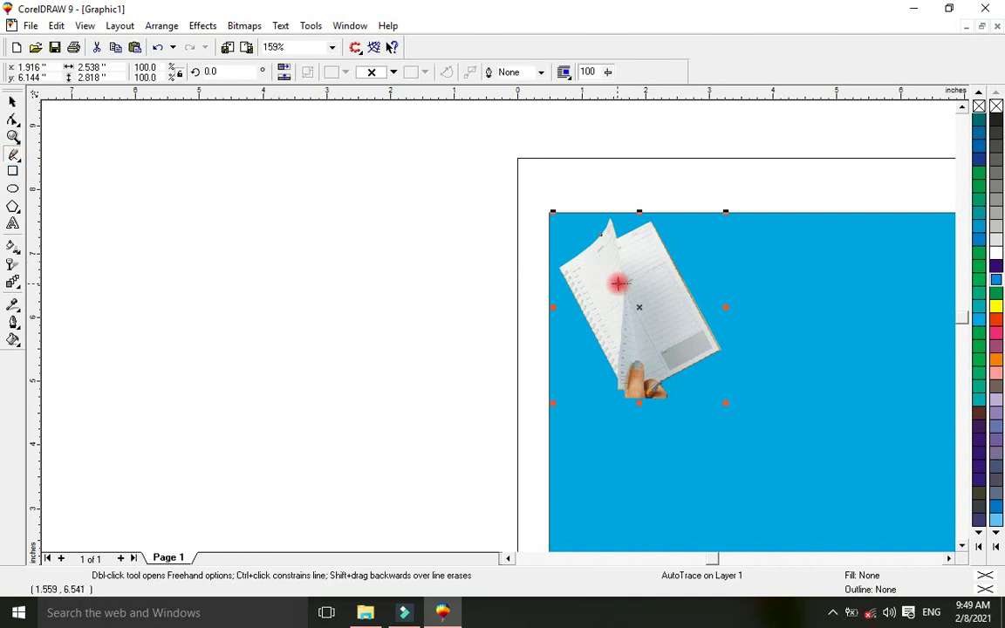
{"action": "left_click", "coordinate": [601, 255]}
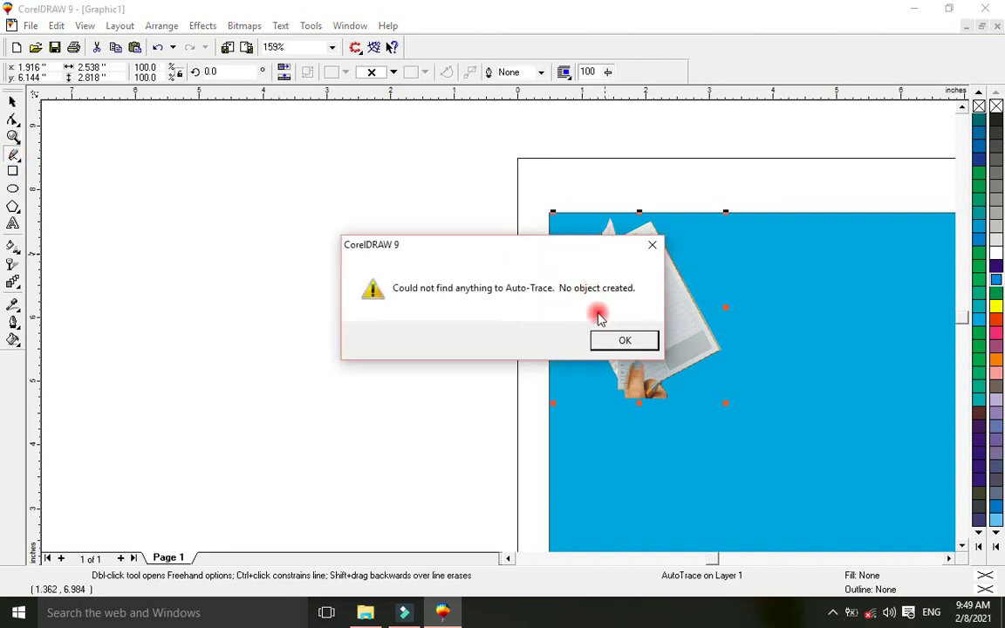
{"action": "left_click", "coordinate": [611, 340]}
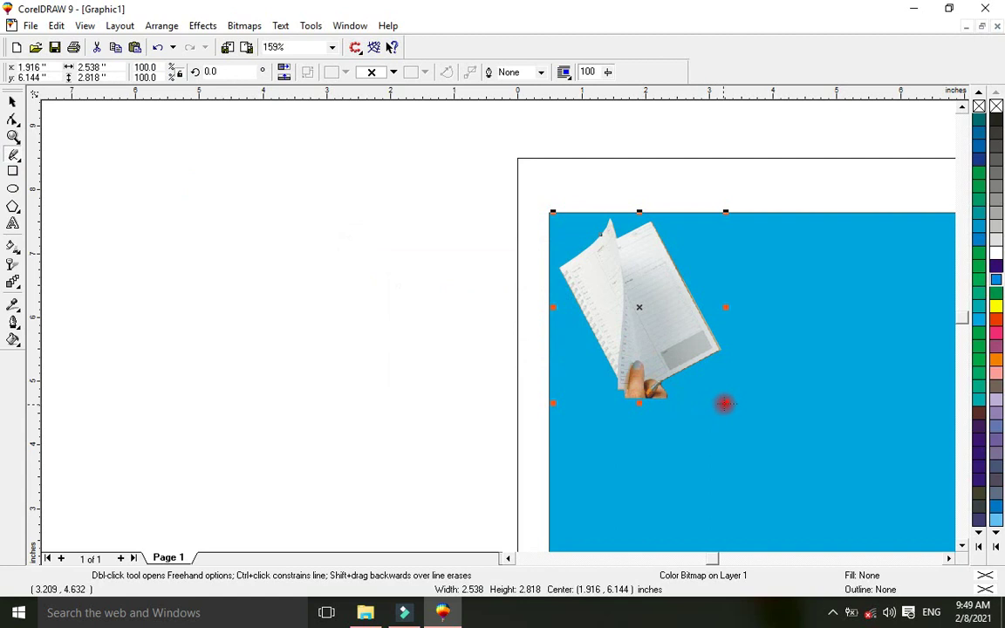
{"action": "key", "text": "Escape"}
Step: Draw a straight freehand line, place it below the notepad across the page's left edge, and stretch it to about 9.5 inches wide
{"action": "left_click", "coordinate": [640, 331]}
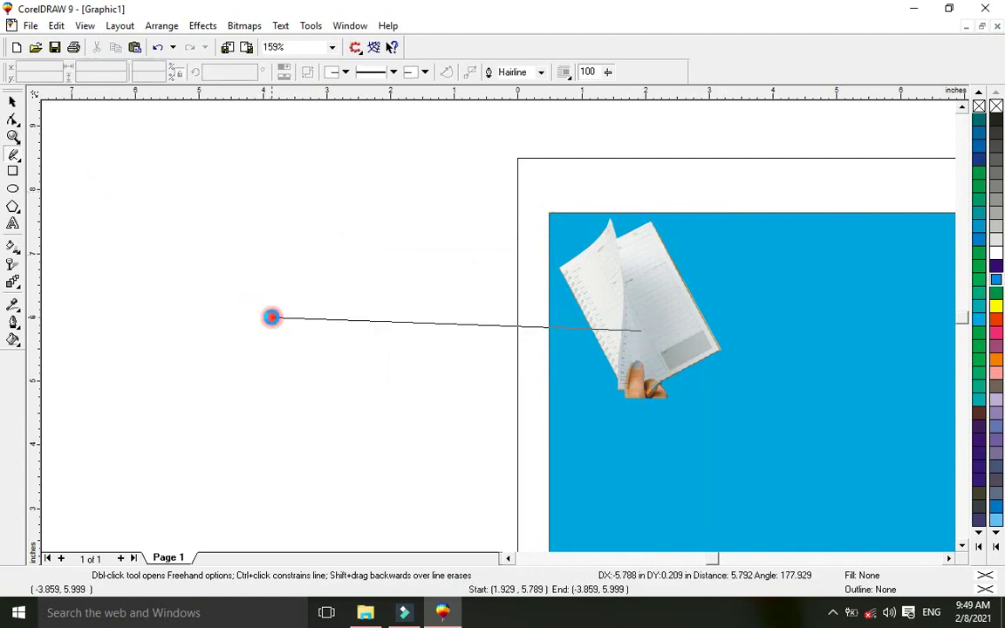
{"action": "left_click", "coordinate": [269, 319]}
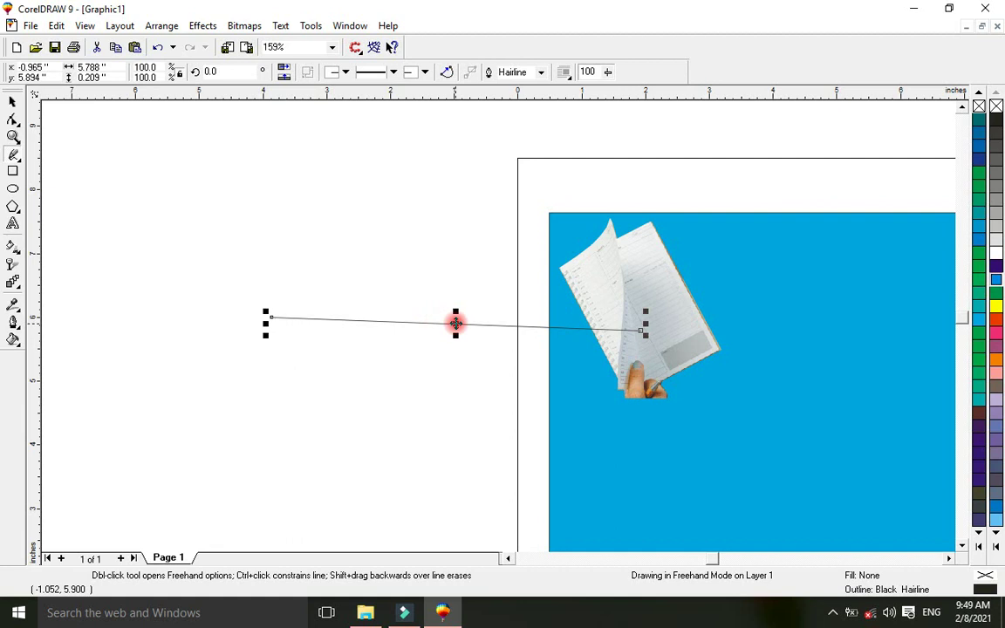
{"action": "mouse_move", "coordinate": [456, 326]}
{"action": "left_mouse_down"}
{"action": "mouse_move", "coordinate": [458, 298]}
{"action": "mouse_move", "coordinate": [676, 483]}
{"action": "mouse_move", "coordinate": [646, 448]}
{"action": "left_mouse_up"}
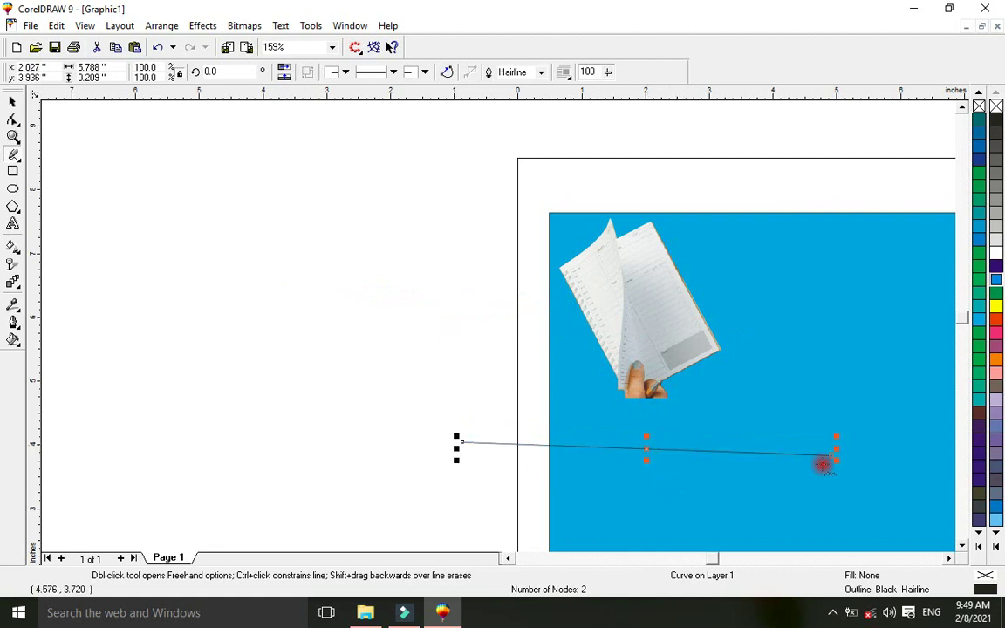
{"action": "left_click", "coordinate": [807, 428]}
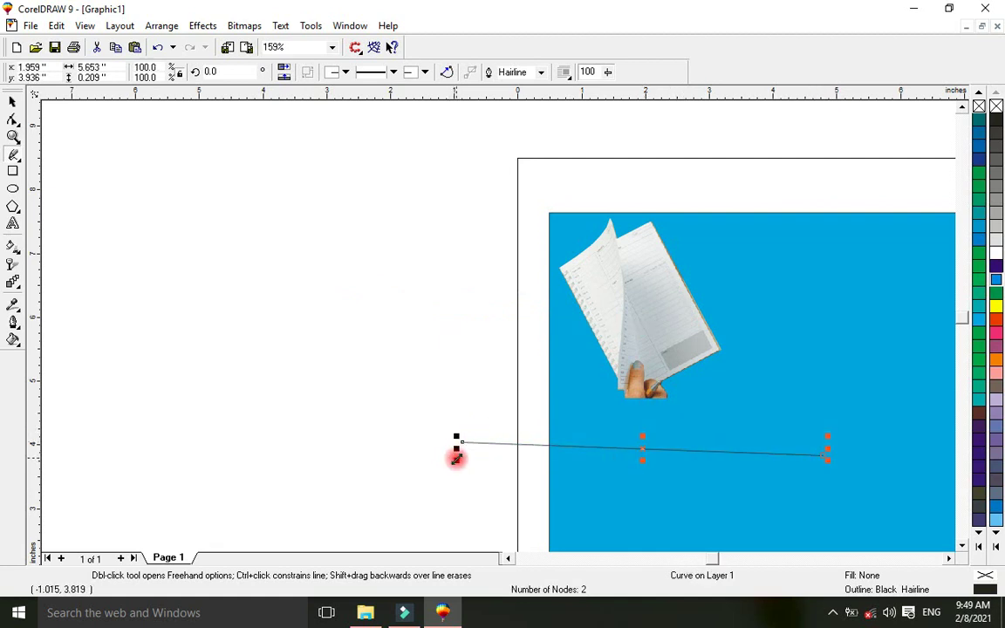
{"action": "left_click_drag", "start_coordinate": [457, 458], "coordinate": [213, 489]}
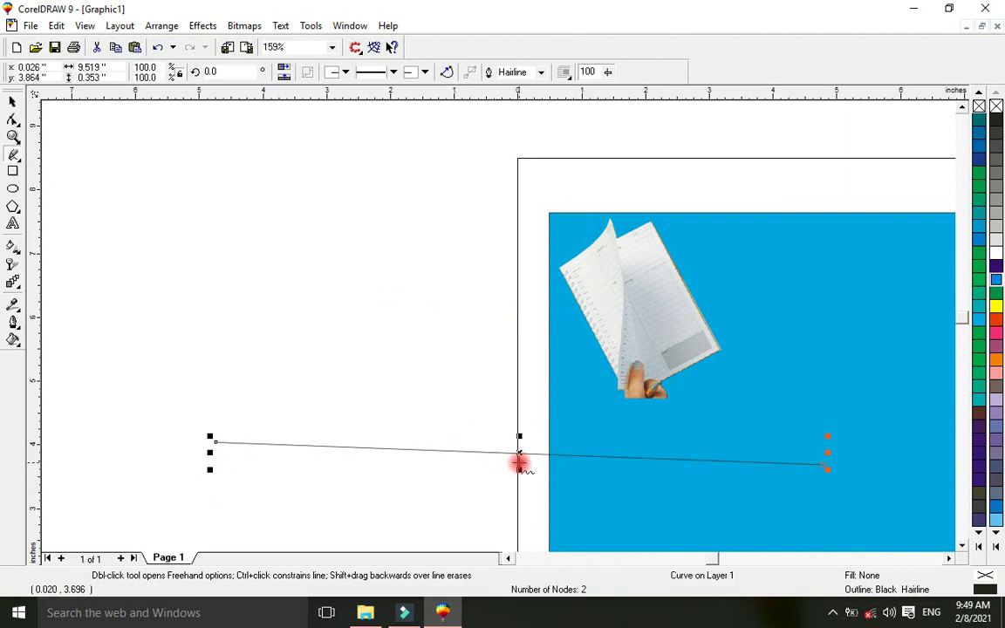
Step: Move the freehand line up near the top of the blue rectangle and delete it
{"action": "left_click", "coordinate": [13, 102]}
{"action": "left_click", "coordinate": [497, 412]}
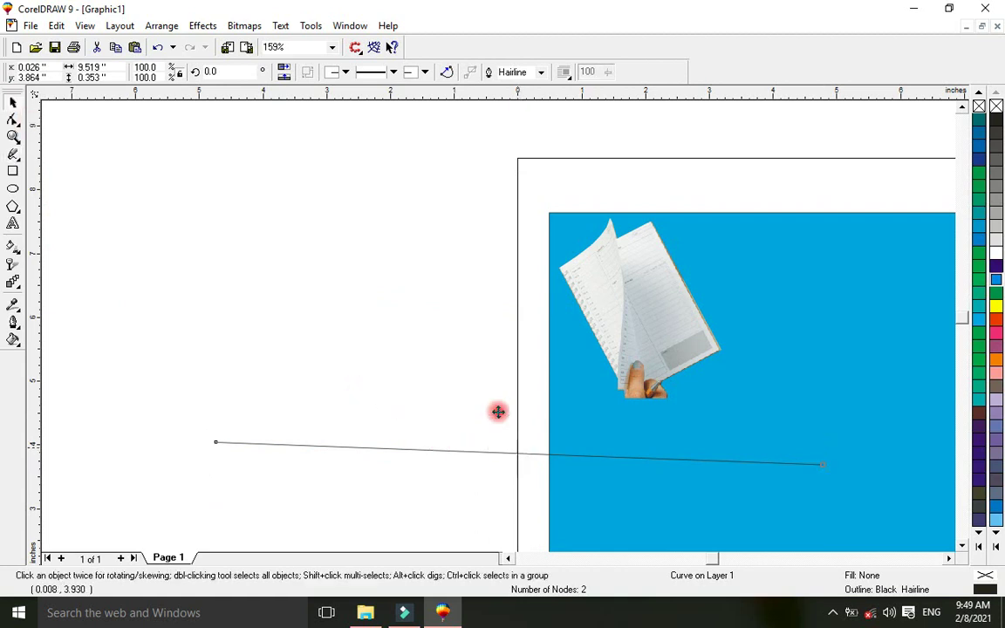
{"action": "left_click_drag", "start_coordinate": [518, 453], "coordinate": [392, 207]}
{"action": "right_click", "coordinate": [392, 209]}
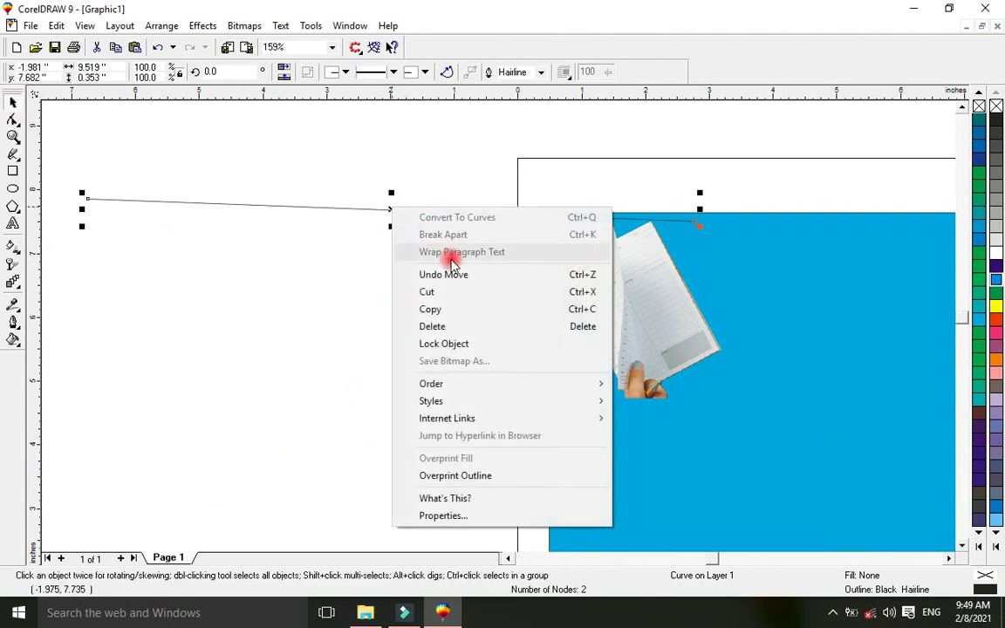
{"action": "left_click", "coordinate": [434, 326]}
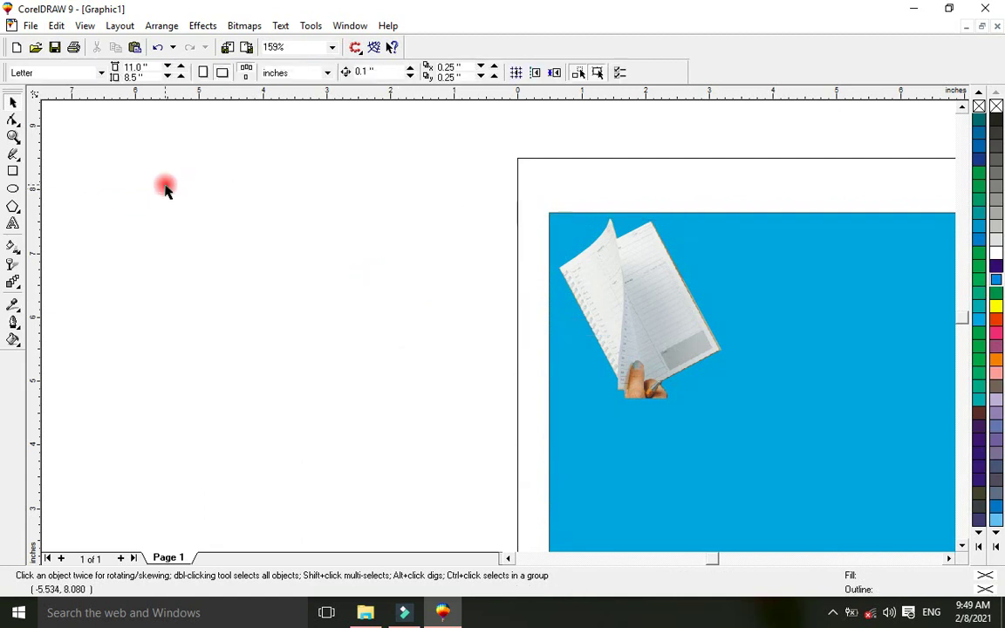
Step: Draw a rectangle about 1.93 by 1.86 inches in the empty area left of the page and fill it with Blue
{"action": "left_click", "coordinate": [13, 171]}
{"action": "left_click_drag", "start_coordinate": [145, 164], "coordinate": [264, 279]}
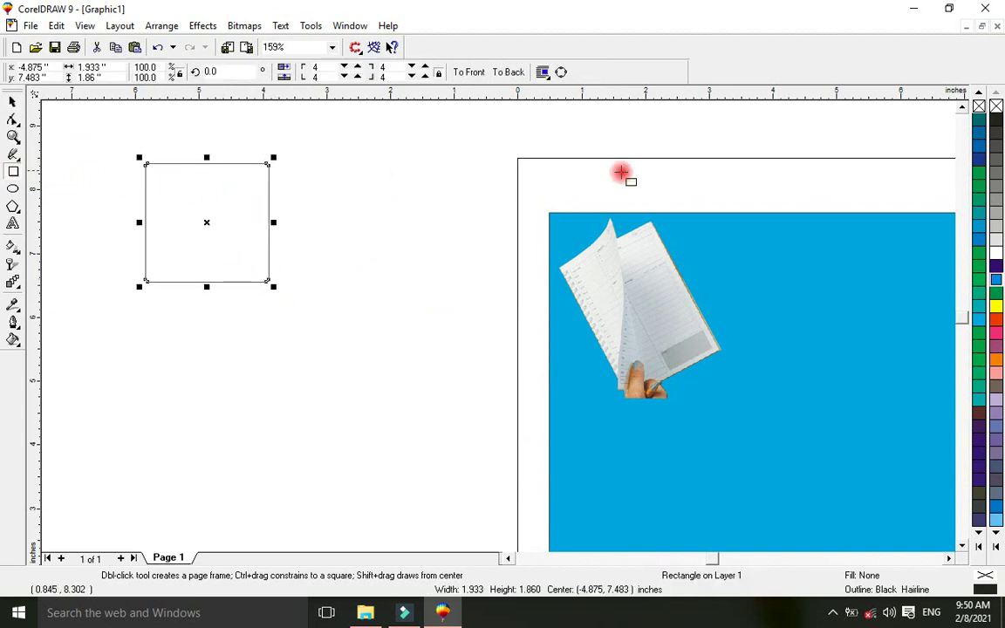
{"action": "left_click", "coordinate": [997, 270]}
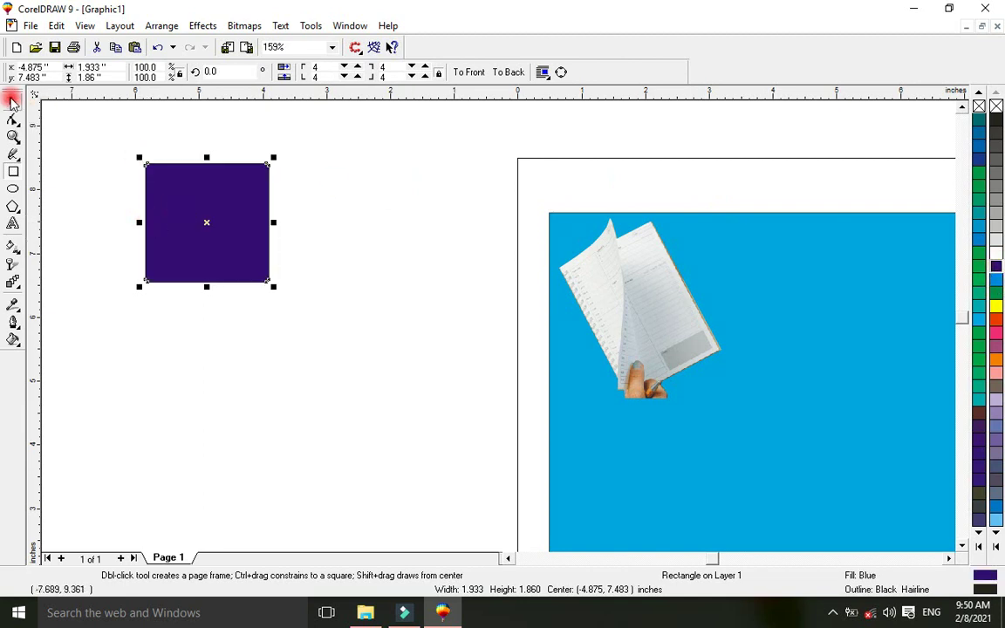
Step: Duplicate the blue rectangle by copy and paste, set the two side by side left of the page, and fill the copy with green R0G204B0
{"action": "left_click", "coordinate": [12, 103]}
{"action": "left_click_drag", "start_coordinate": [191, 225], "coordinate": [220, 197]}
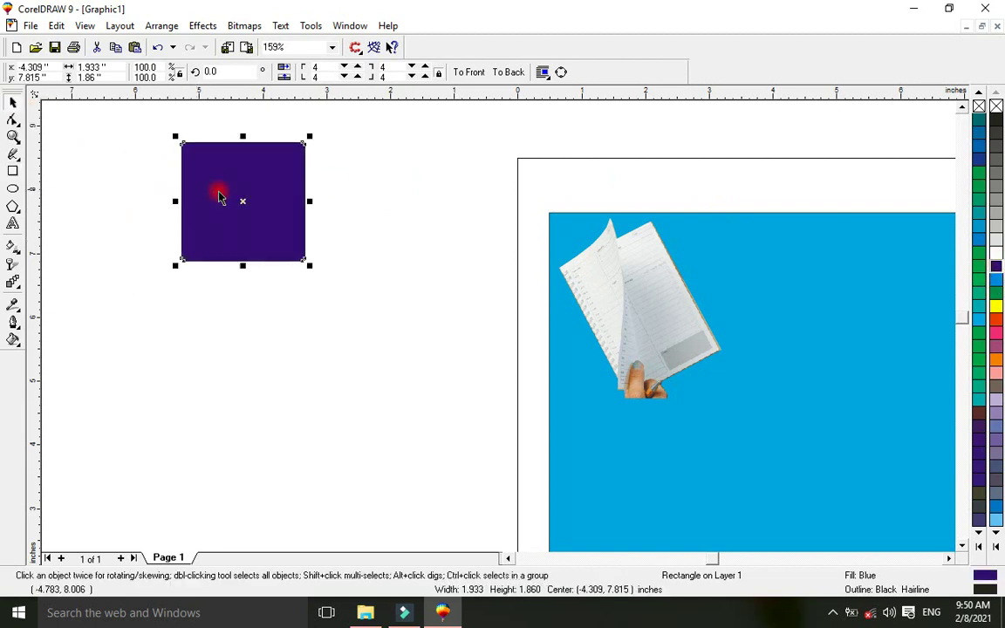
{"action": "right_click", "coordinate": [222, 181]}
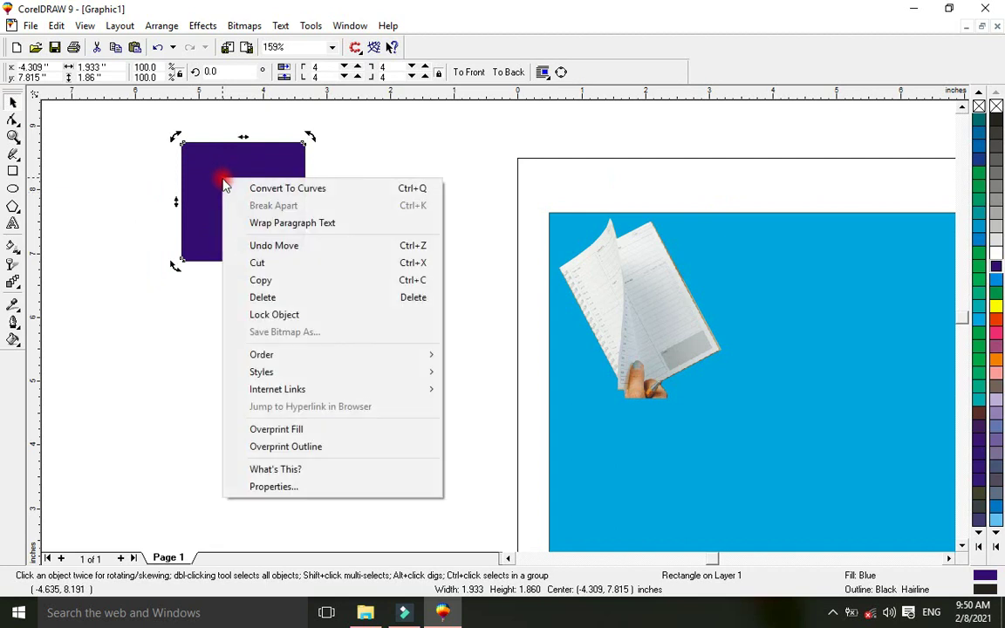
{"action": "left_click", "coordinate": [288, 279]}
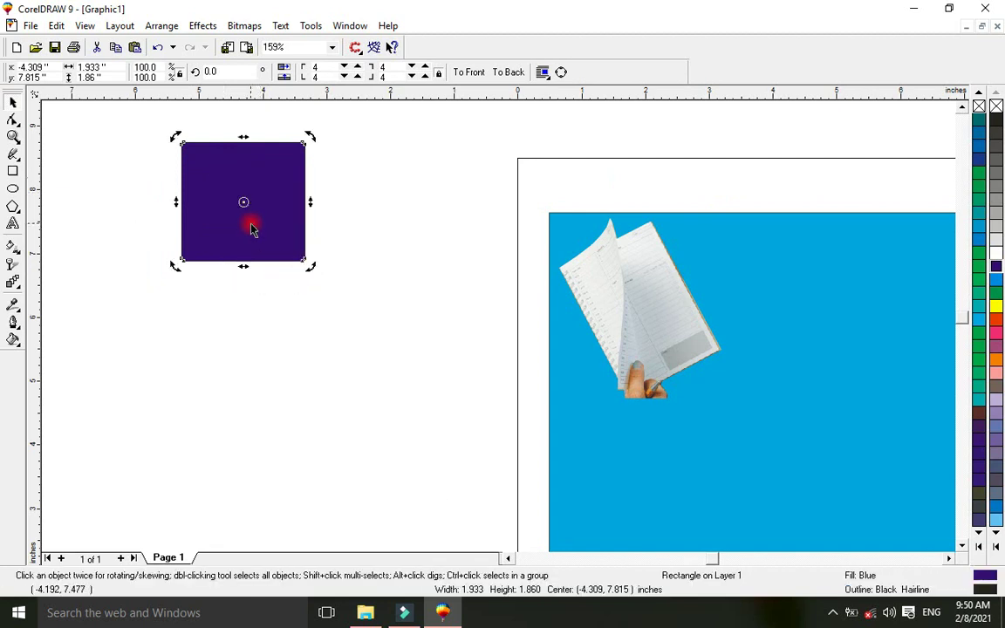
{"action": "left_click_drag", "start_coordinate": [217, 201], "coordinate": [419, 282]}
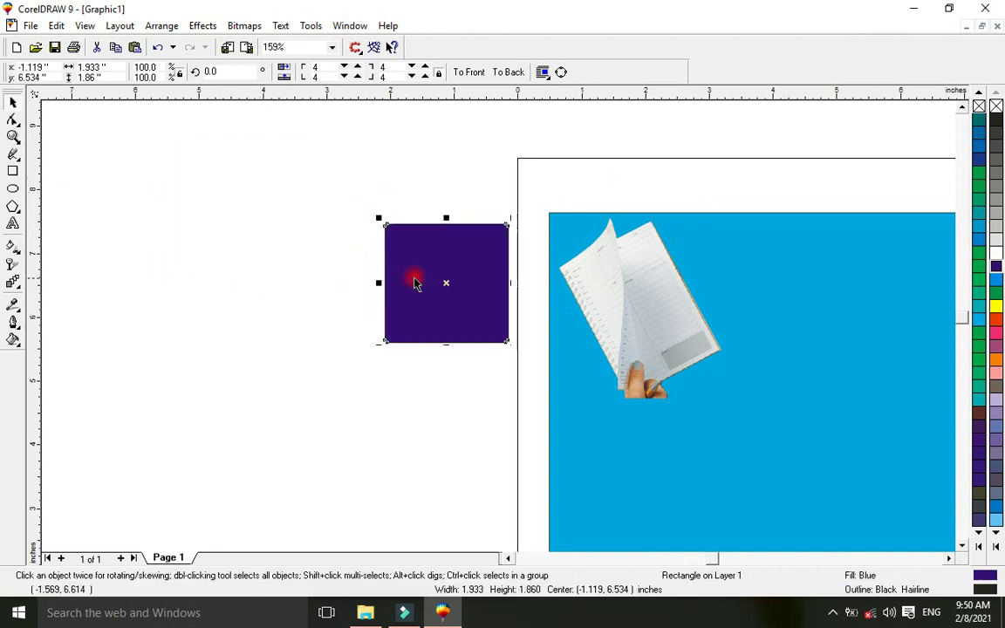
{"action": "right_click", "coordinate": [213, 181]}
{"action": "left_click", "coordinate": [248, 281]}
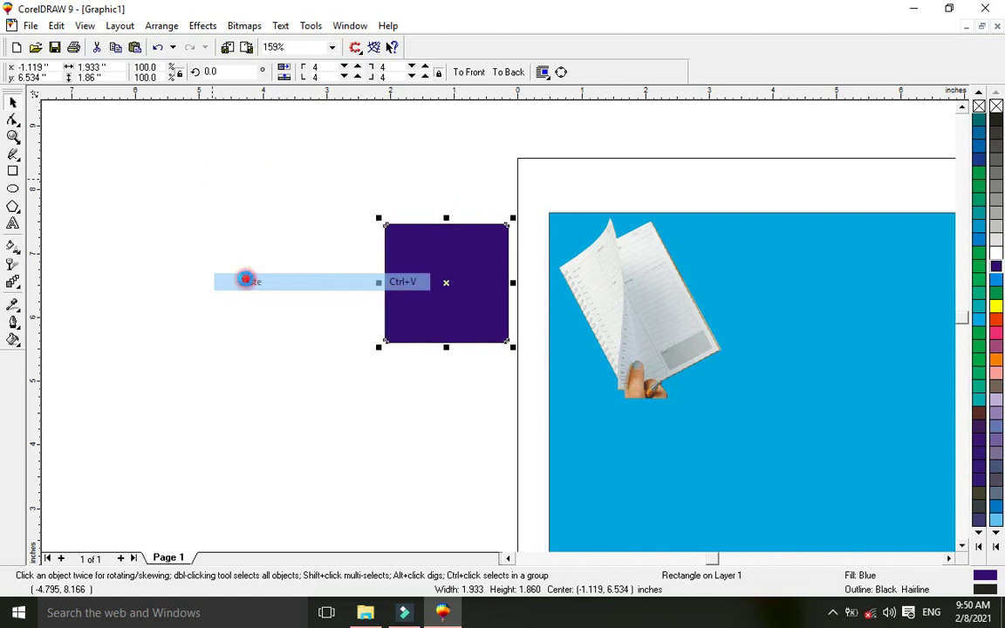
{"action": "left_click_drag", "start_coordinate": [259, 206], "coordinate": [331, 284]}
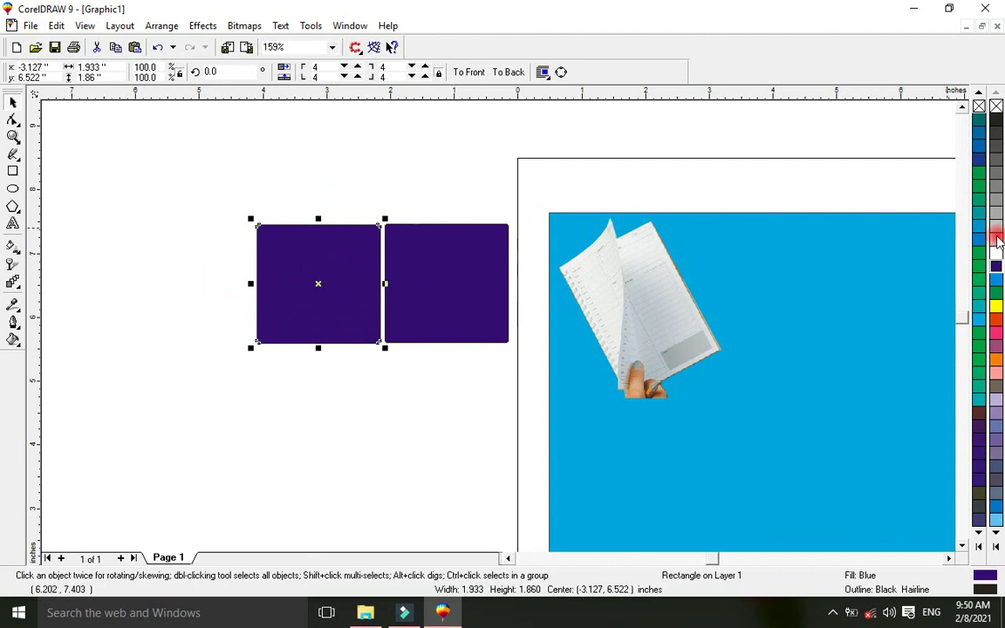
{"action": "left_click", "coordinate": [978, 253]}
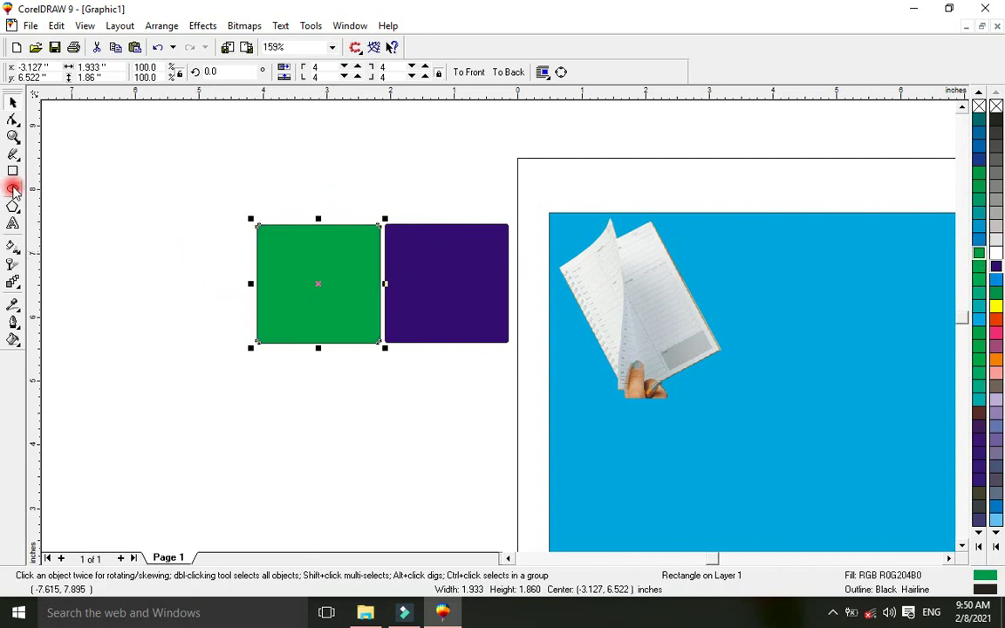
Step: Draw a near-circular ellipse about 2.0 by 2.06 inches left of the green rectangle and fill it with Yellow
{"action": "left_click", "coordinate": [13, 189]}
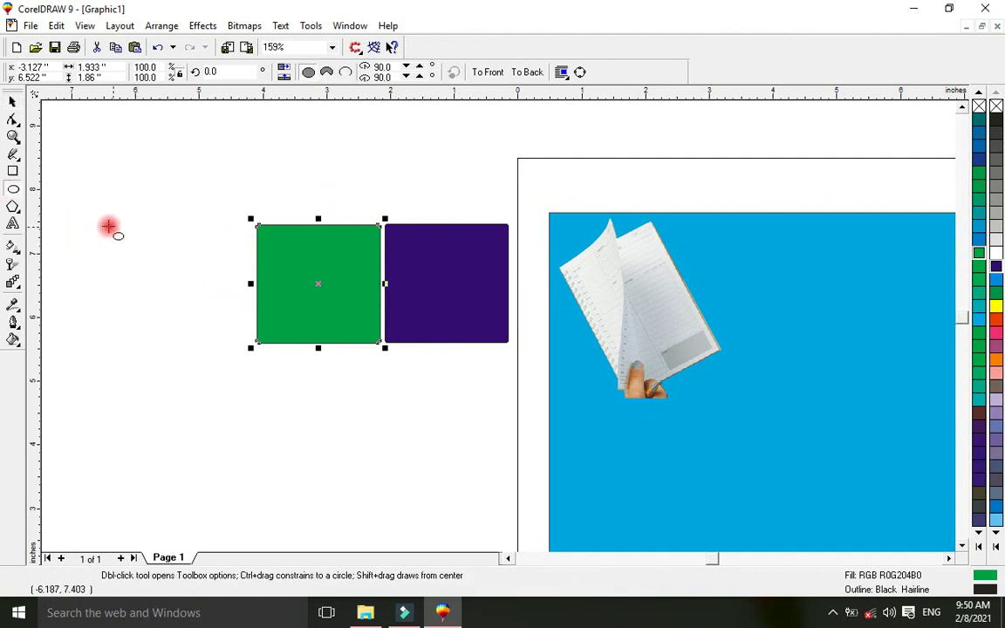
{"action": "left_click_drag", "start_coordinate": [105, 223], "coordinate": [234, 353]}
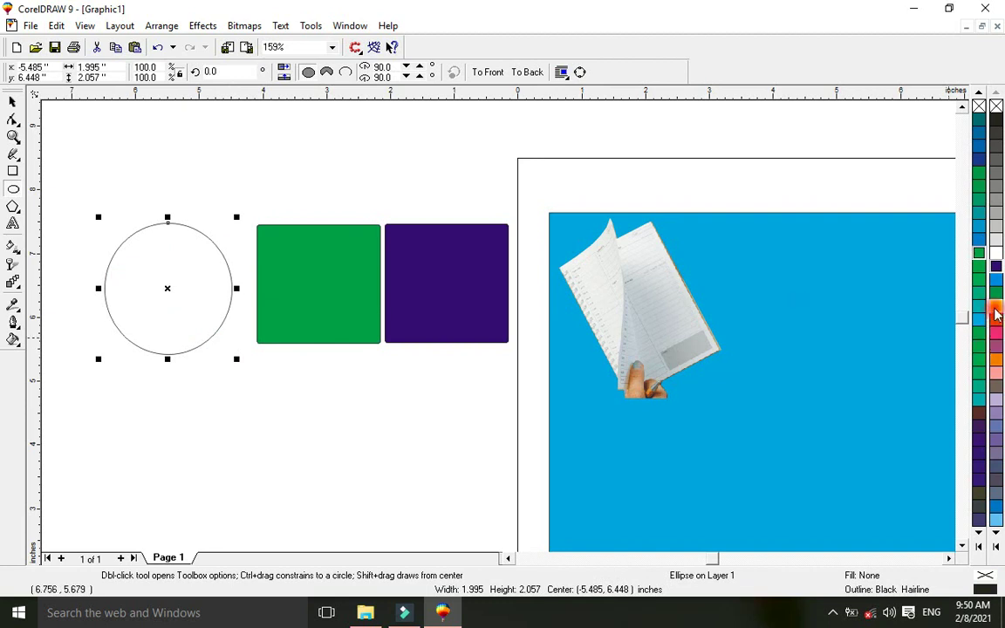
{"action": "left_click", "coordinate": [996, 307]}
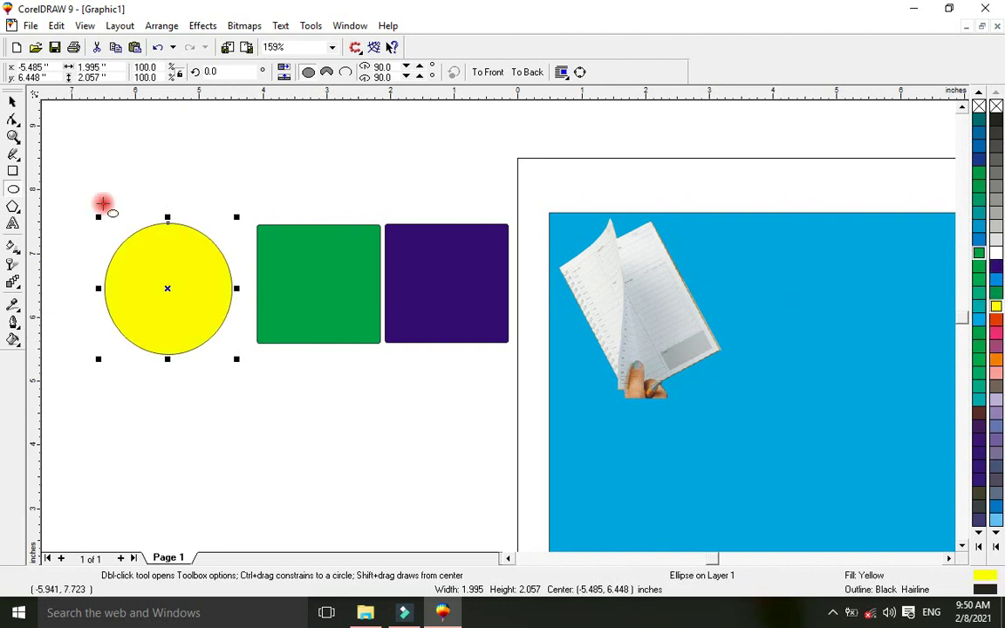
Step: Draw a five-sided polygon about 2.26 by 2.45 inches below the two rectangles and fill it with Green
{"action": "left_click", "coordinate": [13, 208]}
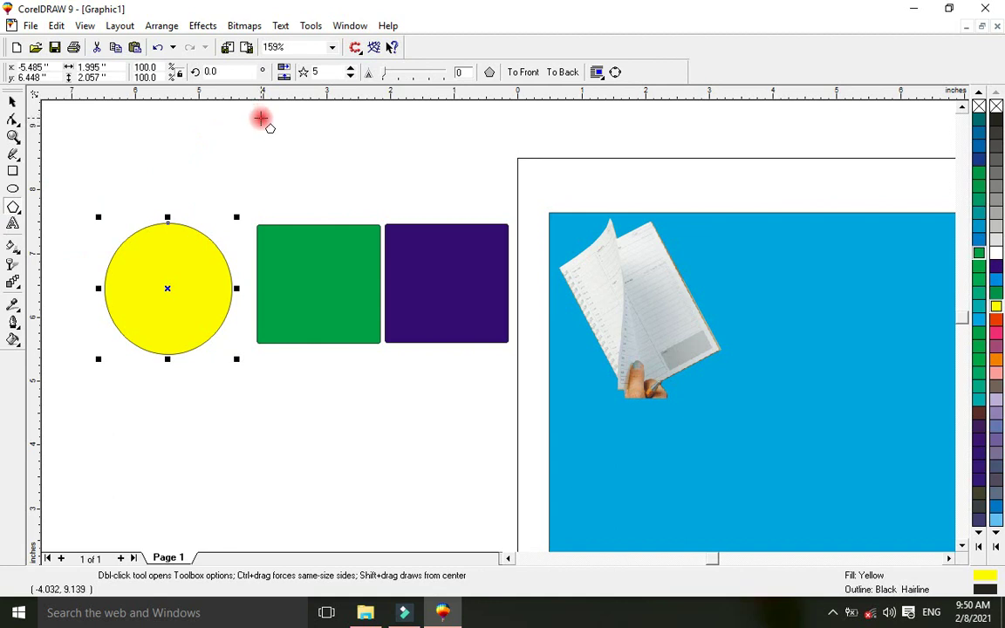
{"action": "left_click_drag", "start_coordinate": [278, 359], "coordinate": [427, 516]}
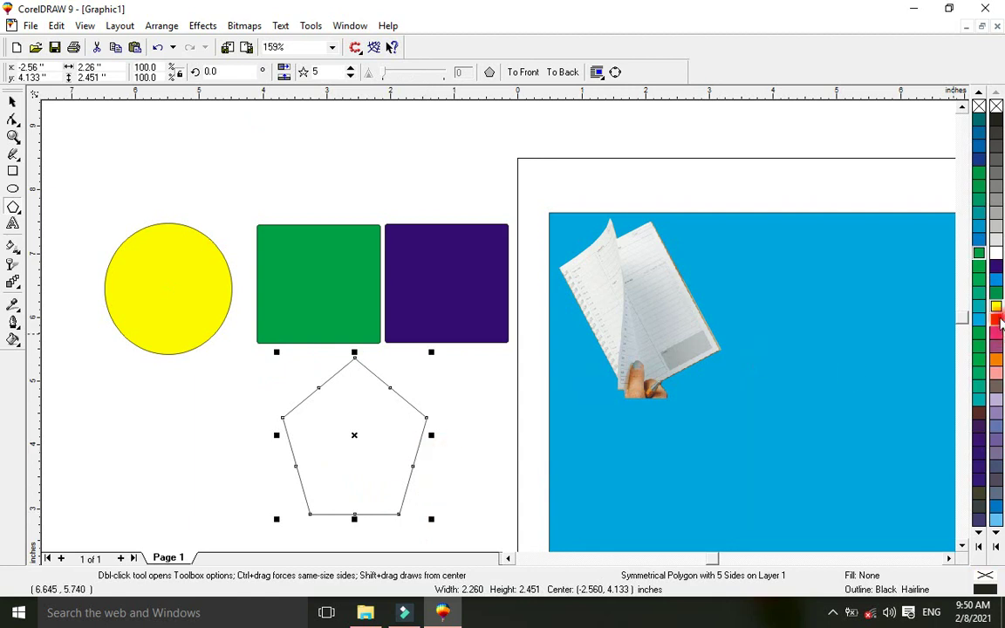
{"action": "left_click", "coordinate": [996, 294]}
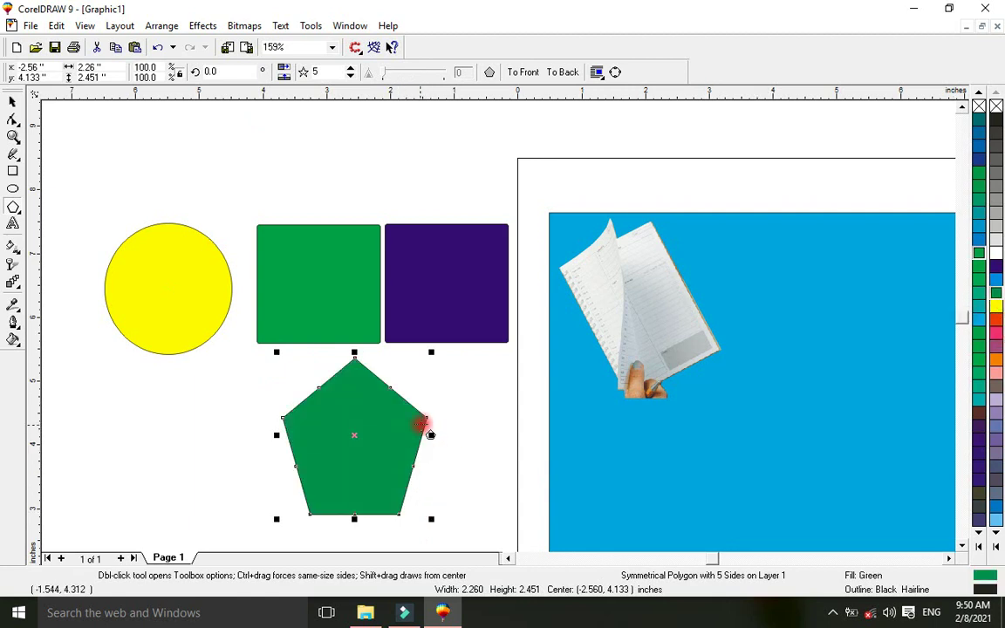
Step: Reshape the pentagon into a five-pointed star by pulling its corner node inward, and fill the star with White
{"action": "left_click", "coordinate": [427, 425]}
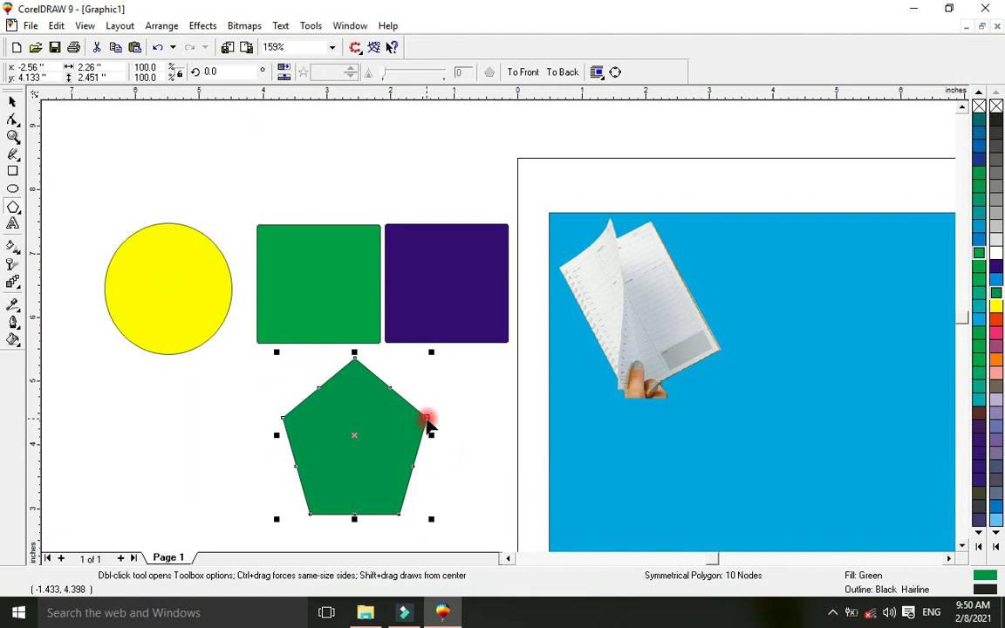
{"action": "left_click_drag", "start_coordinate": [428, 425], "coordinate": [374, 442]}
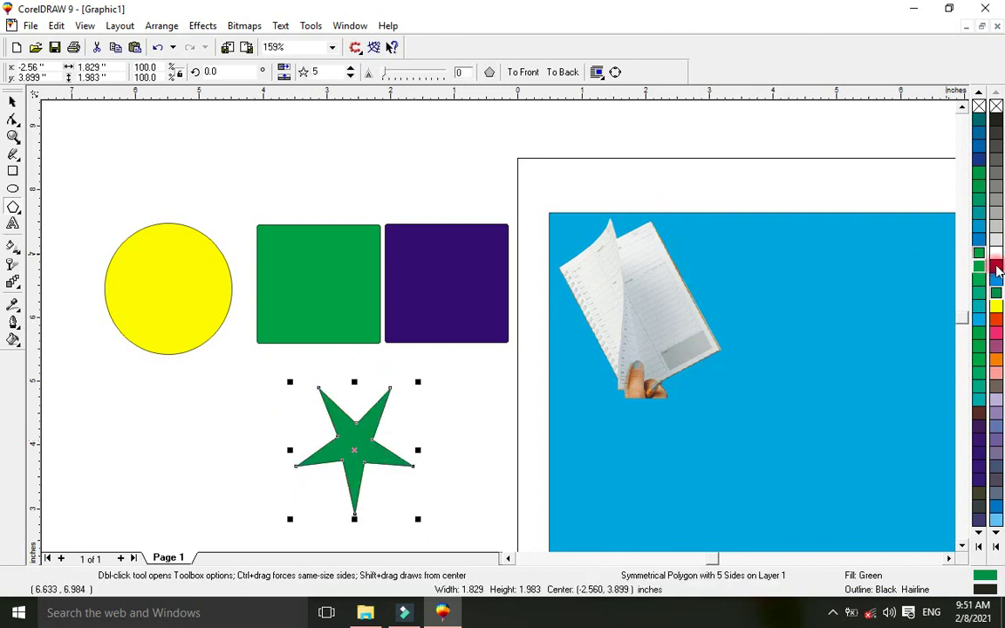
{"action": "left_click", "coordinate": [997, 254]}
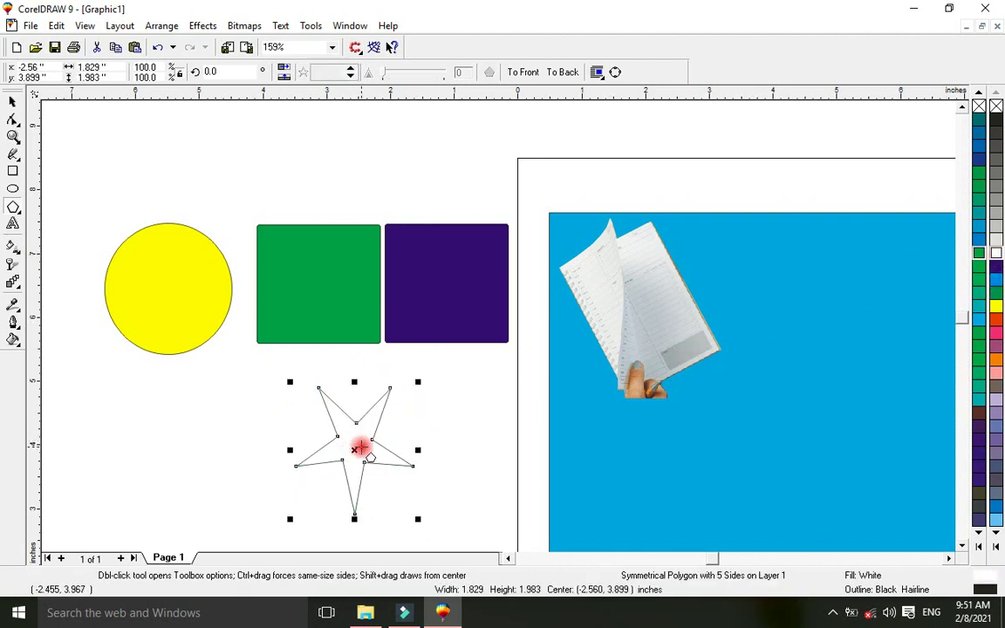
Step: Shrink the white star to about 1.35 by 1.47 inches and place it across the gap between the blue rectangle and the notepad
{"action": "left_click_drag", "start_coordinate": [353, 452], "coordinate": [446, 286]}
{"action": "left_click_drag", "start_coordinate": [390, 356], "coordinate": [413, 319]}
{"action": "left_click_drag", "start_coordinate": [460, 271], "coordinate": [535, 306]}
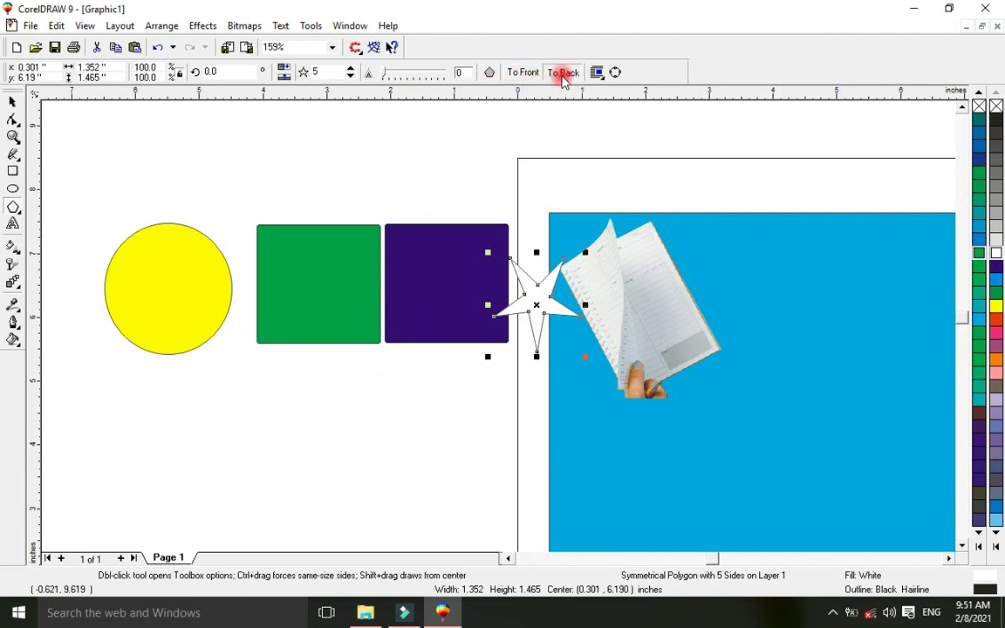
Step: Send the star behind the other objects, undo the stray polygon, and move the star just below the yellow circle
{"action": "left_click", "coordinate": [563, 73]}
{"action": "mouse_move", "coordinate": [536, 306]}
{"action": "left_mouse_down"}
{"action": "mouse_move", "coordinate": [451, 300]}
{"action": "mouse_move", "coordinate": [403, 333]}
{"action": "mouse_move", "coordinate": [198, 314]}
{"action": "mouse_move", "coordinate": [191, 299]}
{"action": "mouse_move", "coordinate": [294, 320]}
{"action": "left_mouse_up"}
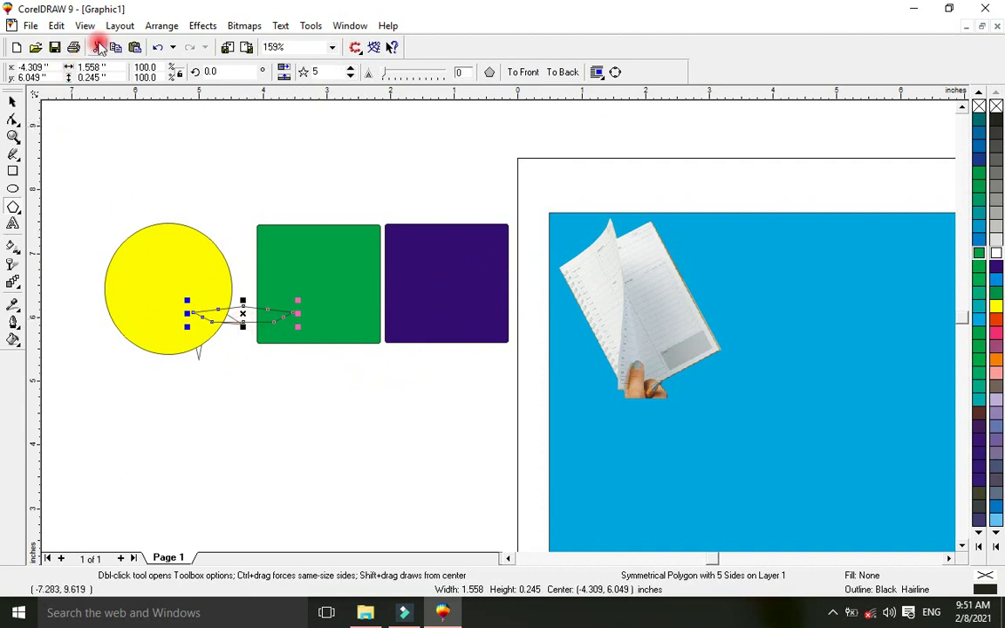
{"action": "left_click", "coordinate": [158, 47]}
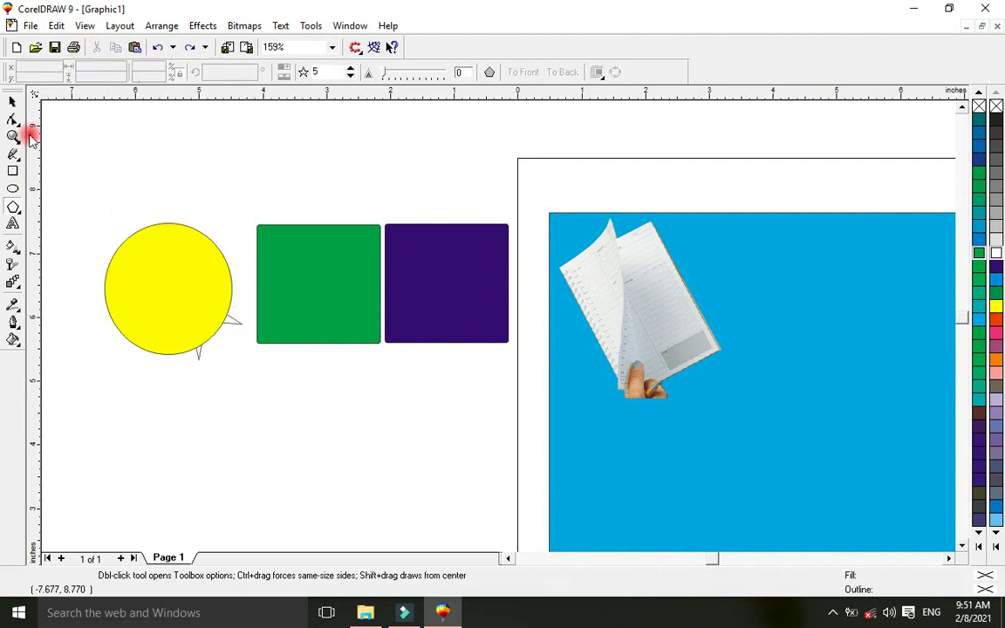
{"action": "left_click", "coordinate": [13, 102]}
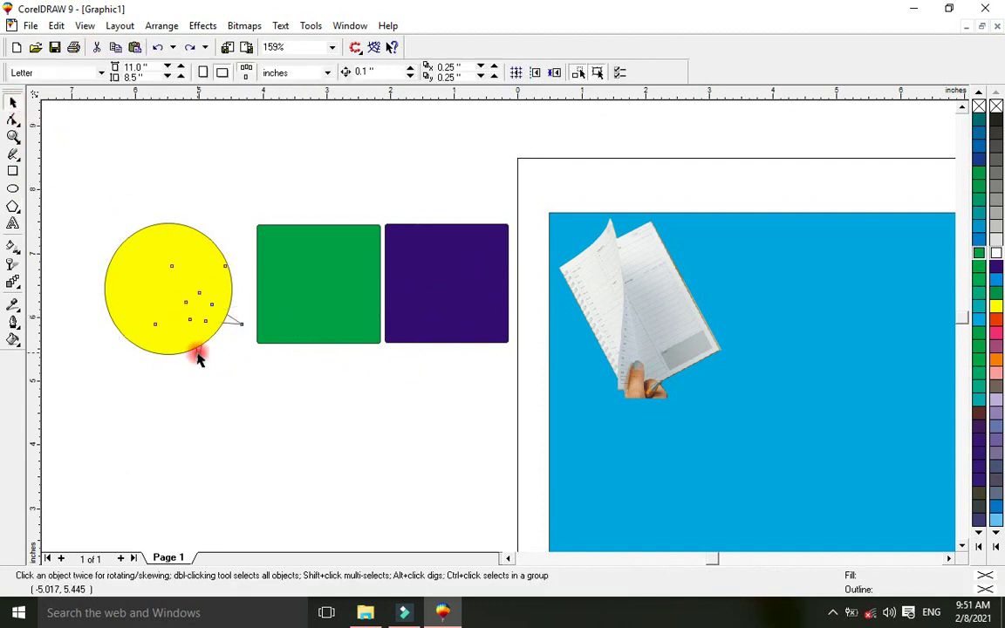
{"action": "key", "text": "ctrl+shift+z"}
{"action": "left_click_drag", "start_coordinate": [201, 352], "coordinate": [236, 439]}
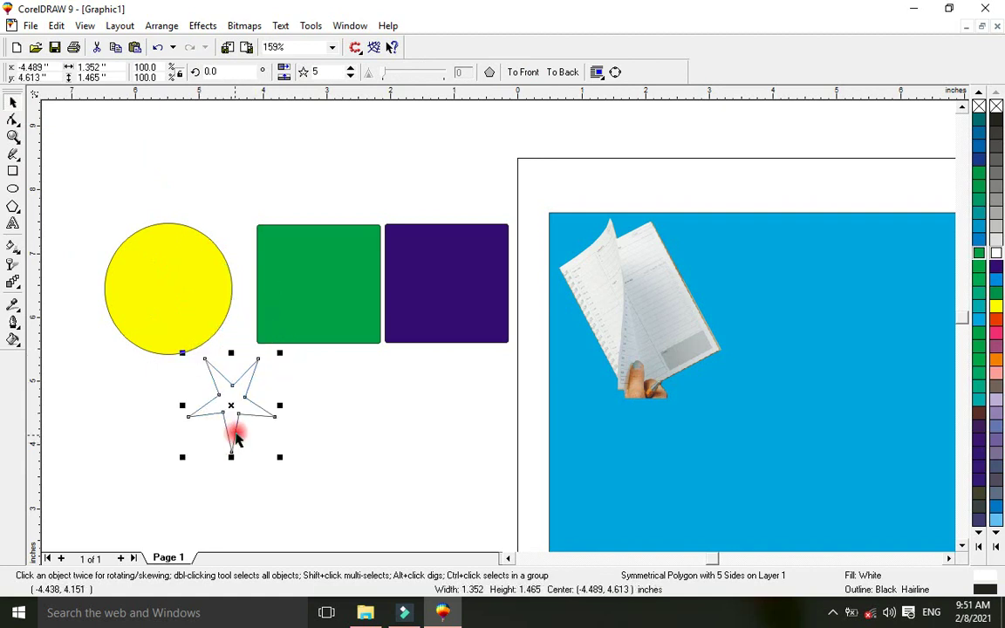
Step: Fill the star with Magenta, move it up, and shift the yellow circle up and away from it
{"action": "left_click", "coordinate": [994, 336]}
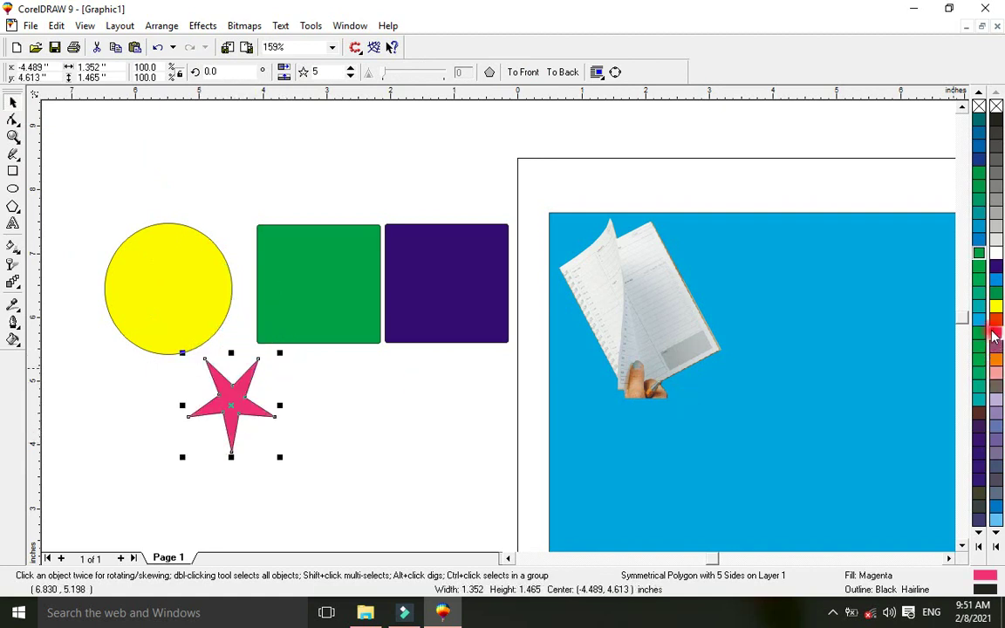
{"action": "left_click_drag", "start_coordinate": [228, 405], "coordinate": [218, 374]}
{"action": "left_click_drag", "start_coordinate": [195, 332], "coordinate": [158, 232]}
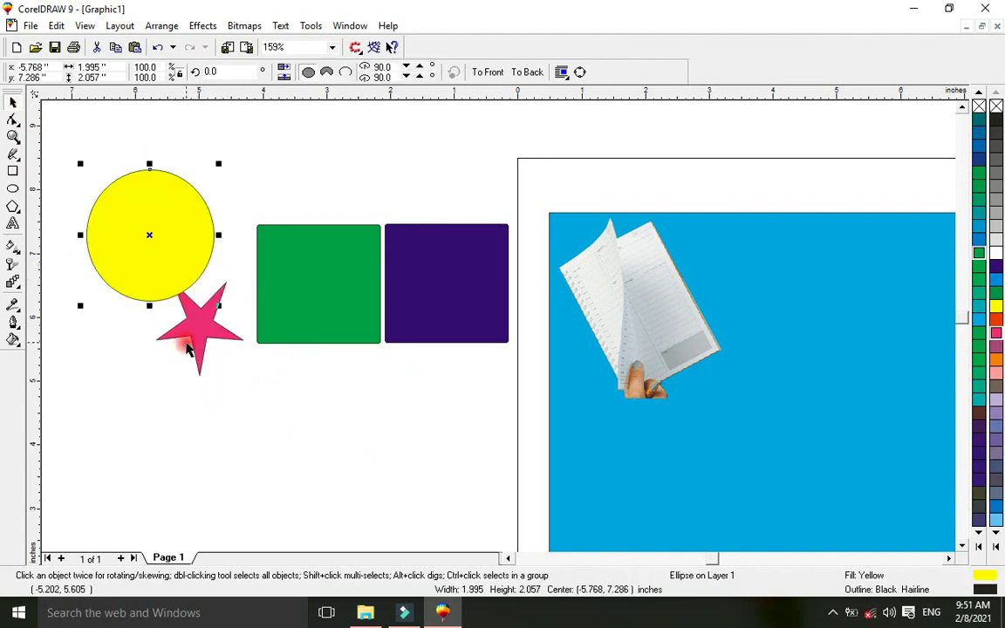
Step: Move the magenta star onto the green rectangle, bring it to the front, and position it near the rectangle's middle
{"action": "left_click", "coordinate": [207, 340]}
{"action": "left_click_drag", "start_coordinate": [195, 325], "coordinate": [293, 301]}
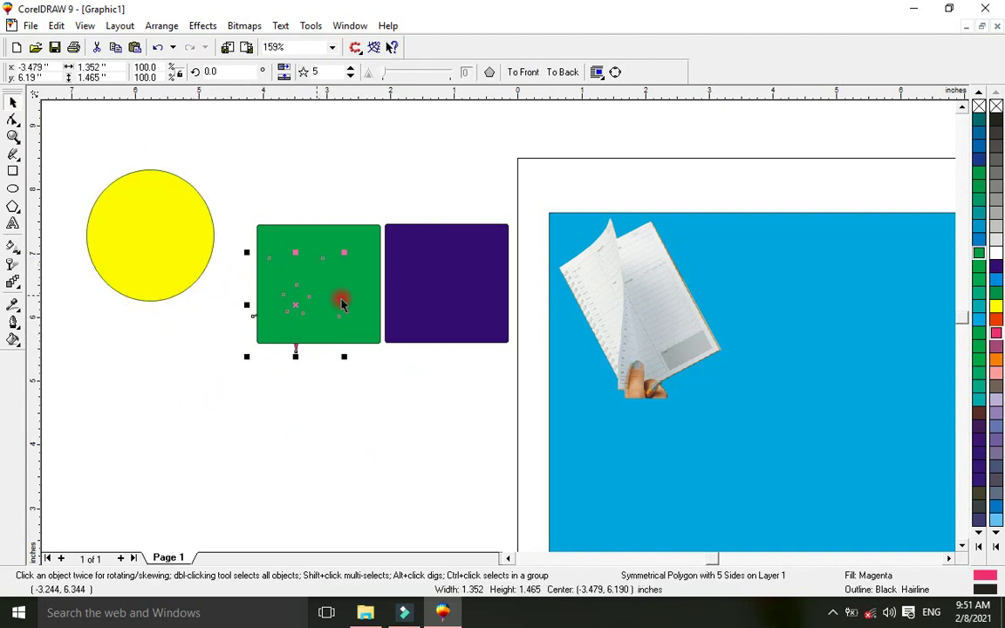
{"action": "left_click", "coordinate": [529, 73]}
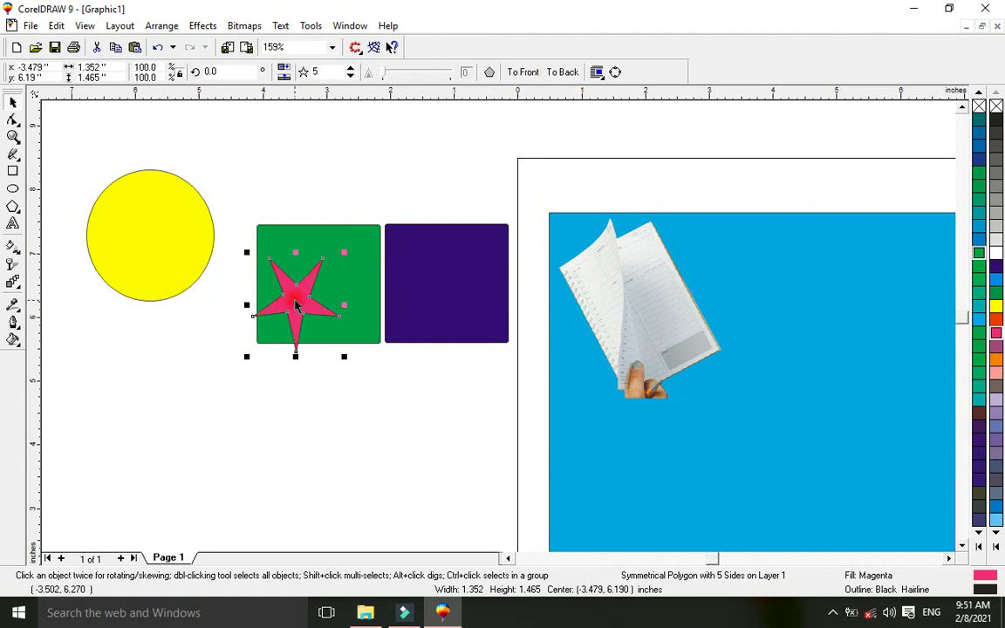
{"action": "left_click_drag", "start_coordinate": [296, 306], "coordinate": [316, 279]}
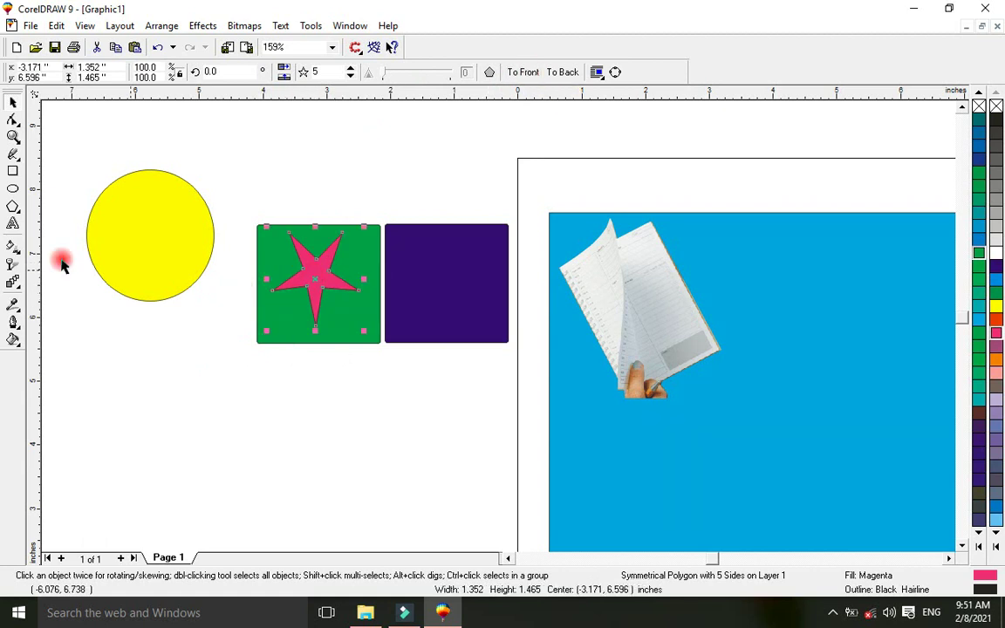
Step: Add the artistic text "EDUTION FOR ALL" below the rectangles and enlarge it to about 42.32 points
{"action": "left_click", "coordinate": [11, 225]}
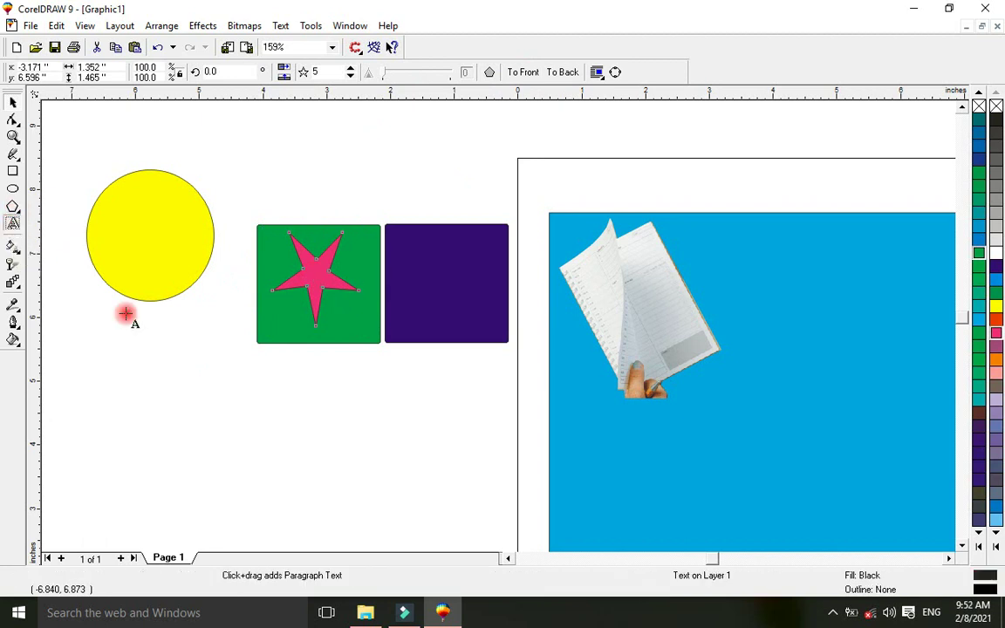
{"action": "left_click", "coordinate": [212, 400]}
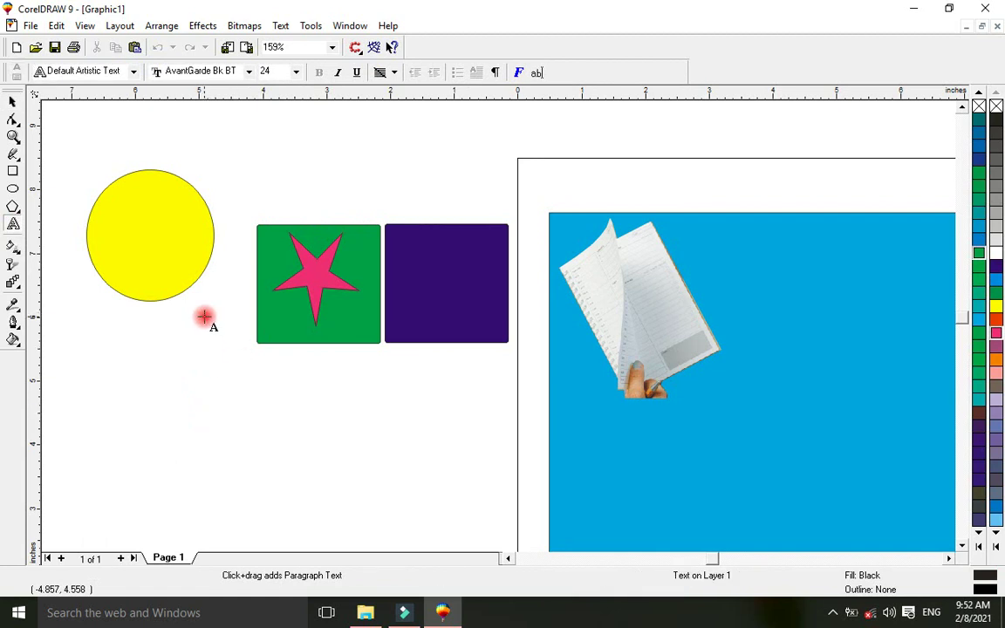
{"action": "type", "text": "EDUTION FOR ALK"}
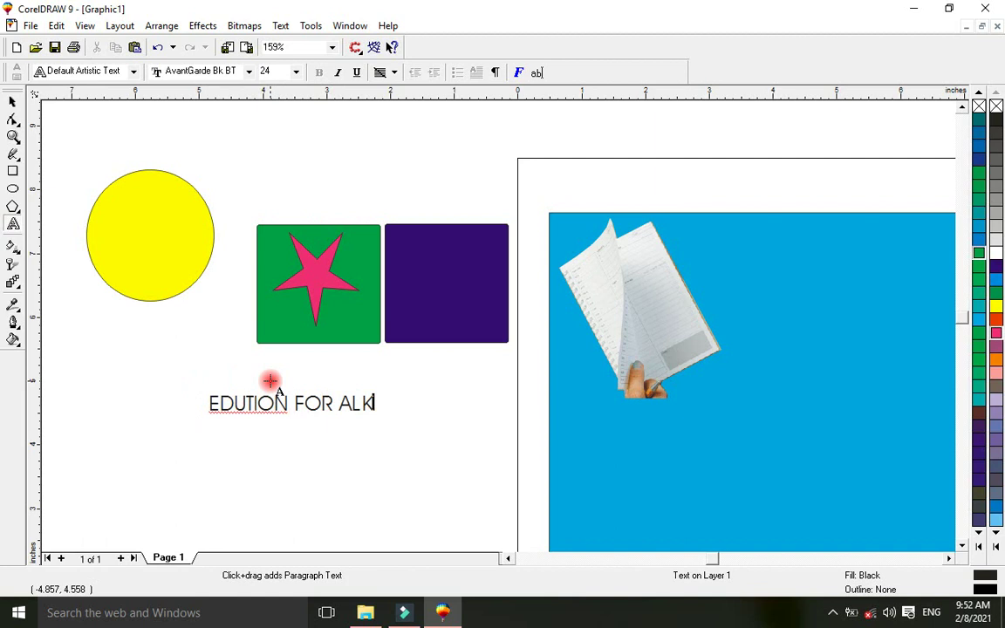
{"action": "key", "text": "BackSpace"}
{"action": "type", "text": "L"}
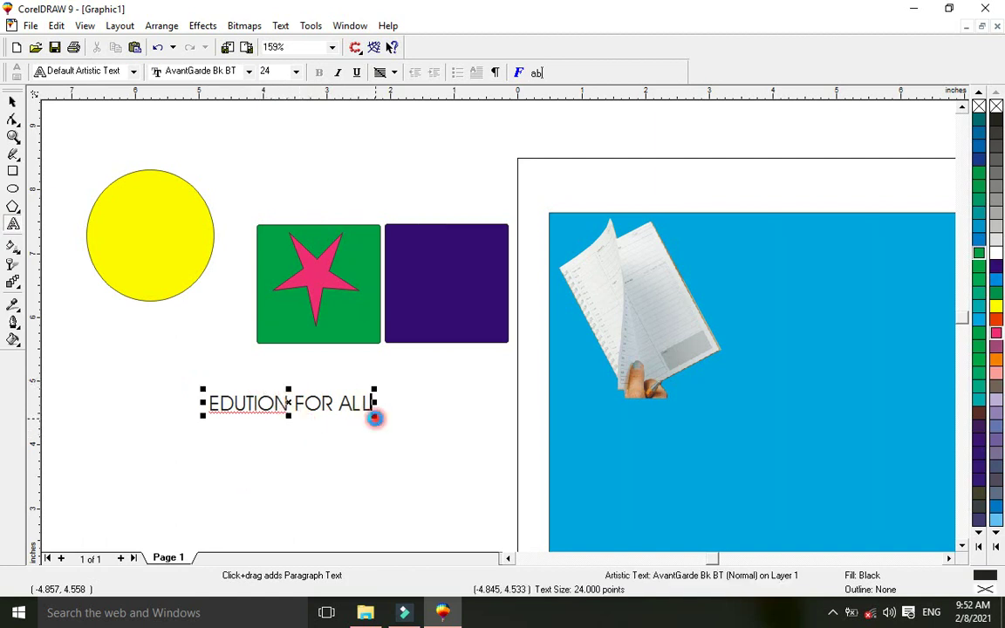
{"action": "left_click_drag", "start_coordinate": [374, 417], "coordinate": [498, 474]}
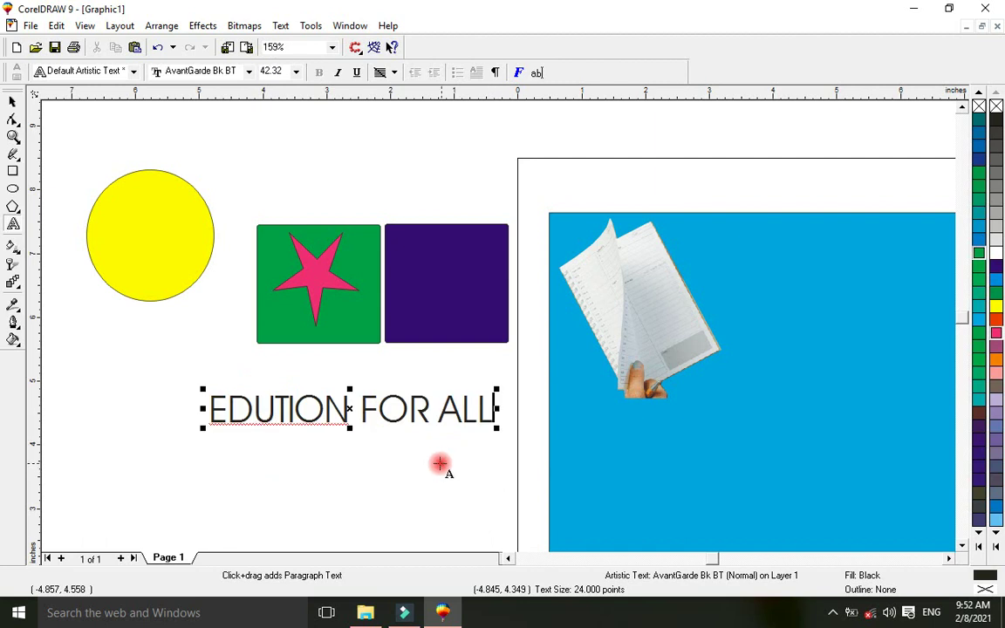
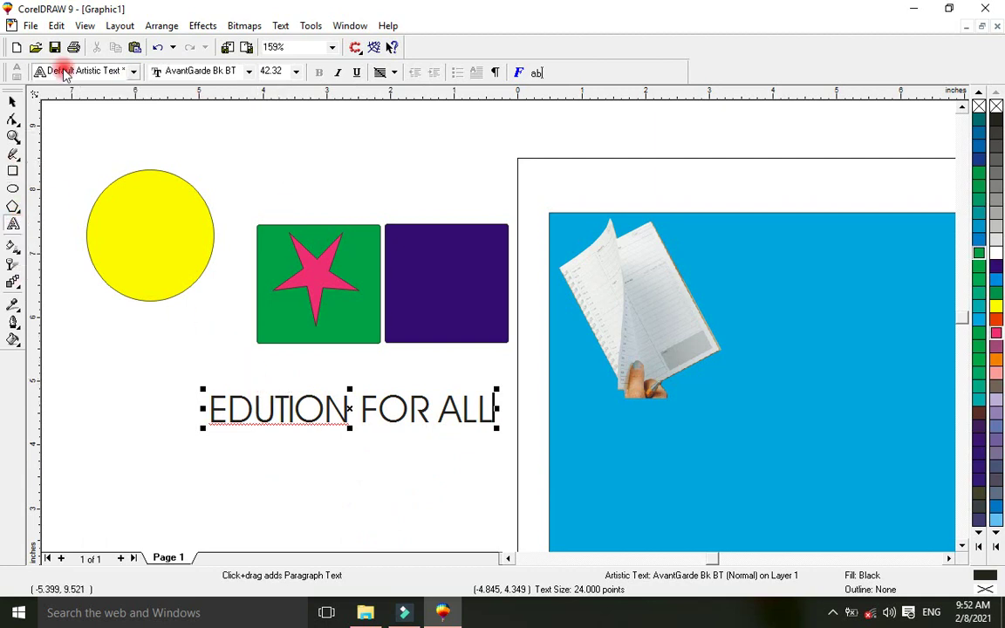
Step: Try to apply the Broadway BT font to the text while it is still in text editing
{"action": "left_click", "coordinate": [88, 73]}
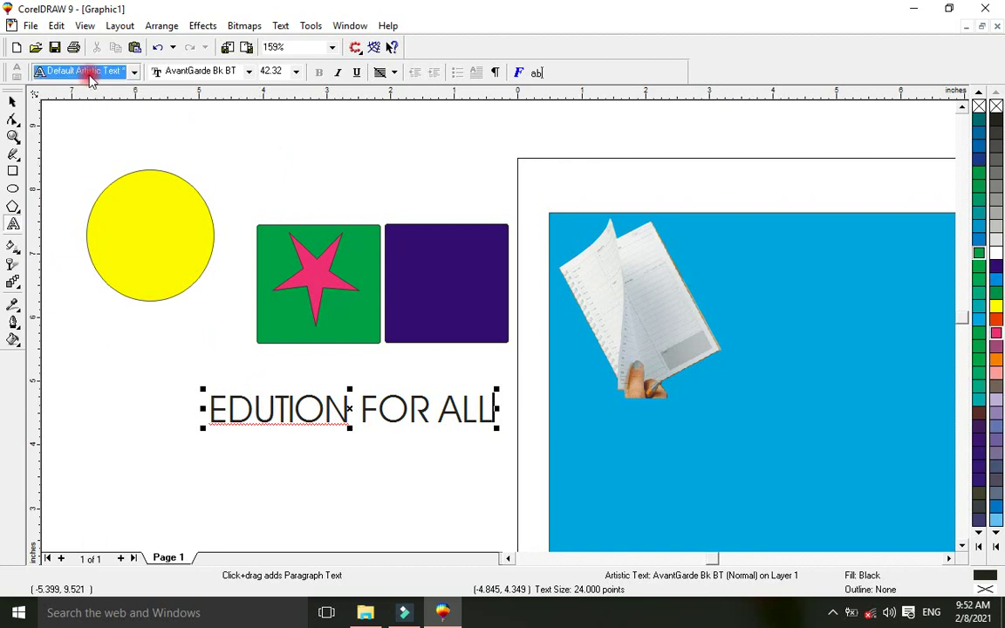
{"action": "left_click", "coordinate": [192, 72]}
{"action": "left_click", "coordinate": [219, 75]}
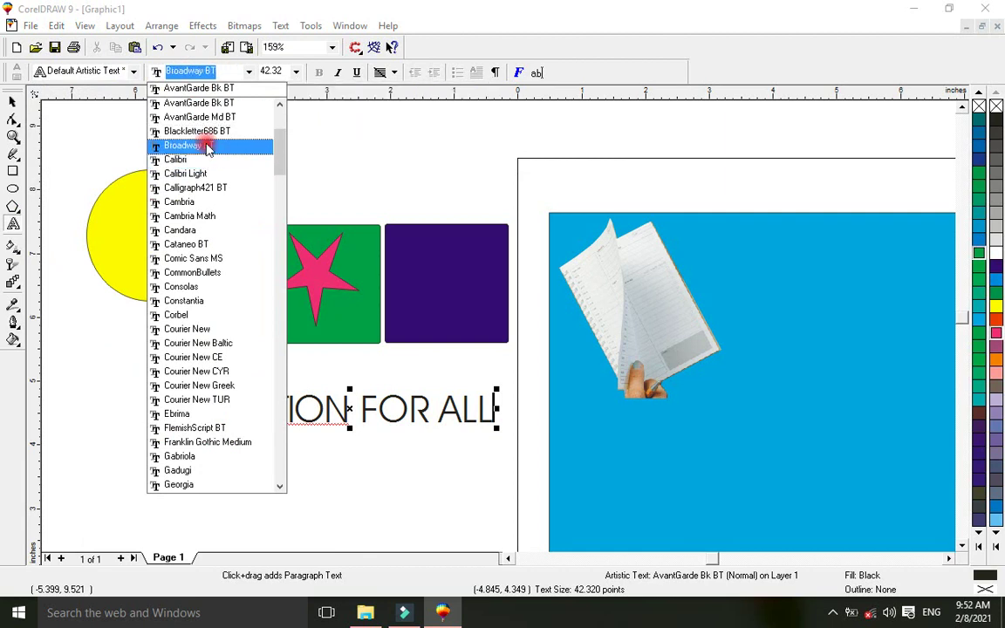
{"action": "left_click", "coordinate": [206, 144]}
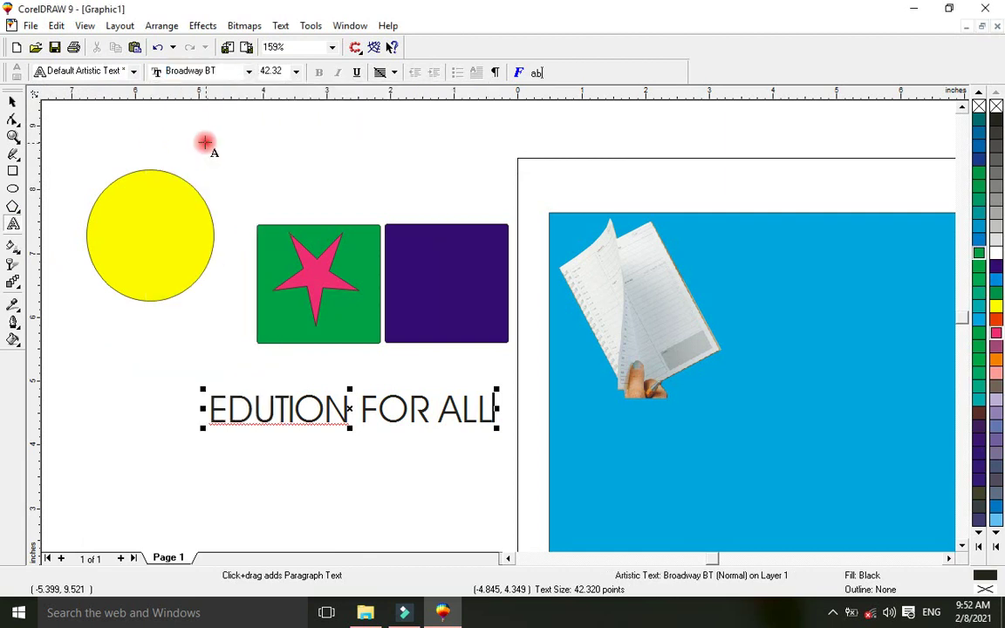
Step: Select the text as an object, move it slightly up and left, and set its font to AvantGarde Md BT
{"action": "left_click", "coordinate": [12, 101]}
{"action": "left_click", "coordinate": [350, 409]}
{"action": "left_click_drag", "start_coordinate": [348, 409], "coordinate": [302, 393]}
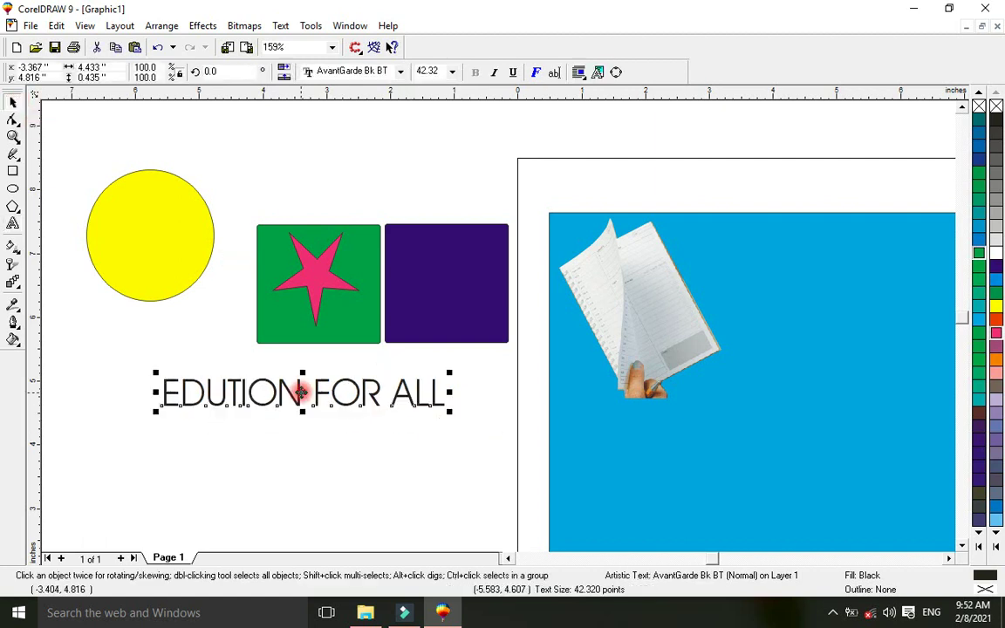
{"action": "left_click", "coordinate": [375, 71]}
{"action": "left_click", "coordinate": [375, 72]}
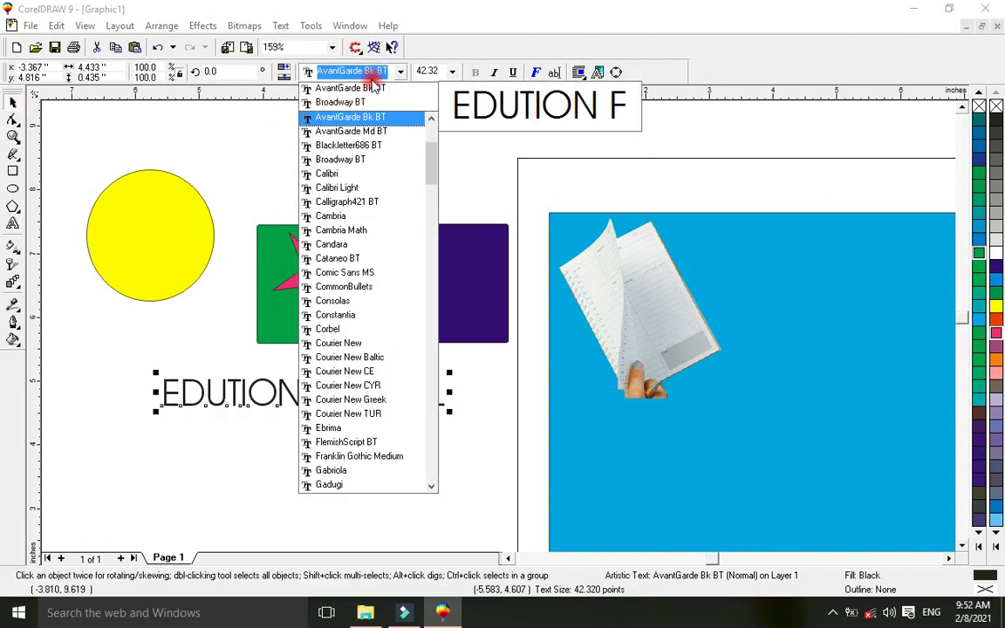
{"action": "left_click", "coordinate": [358, 132]}
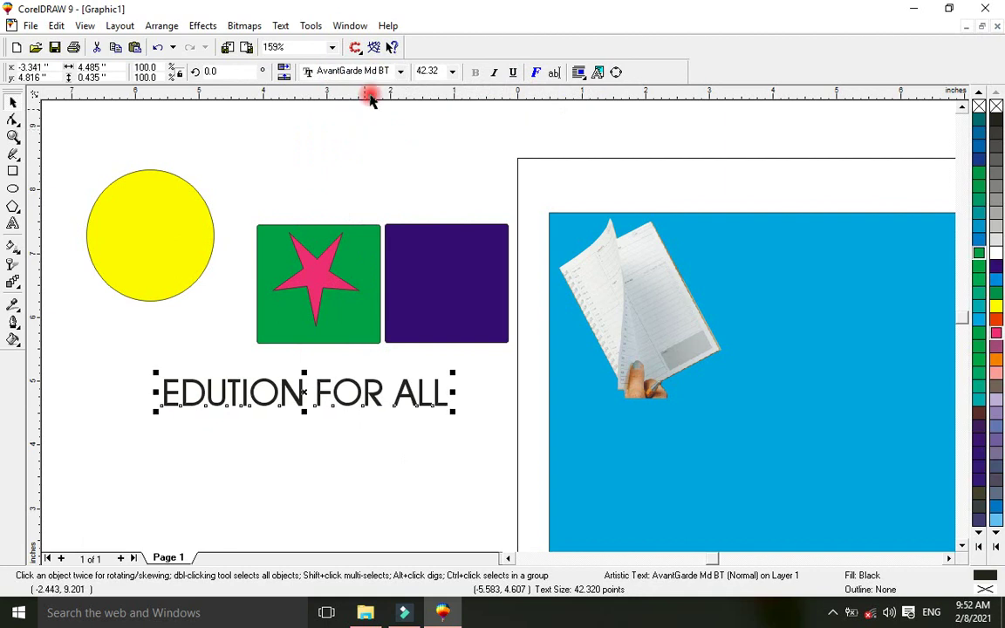
Step: Try the Broadway BT and Calligraph421 BT fonts on the text
{"action": "left_click", "coordinate": [366, 74]}
{"action": "left_click", "coordinate": [367, 73]}
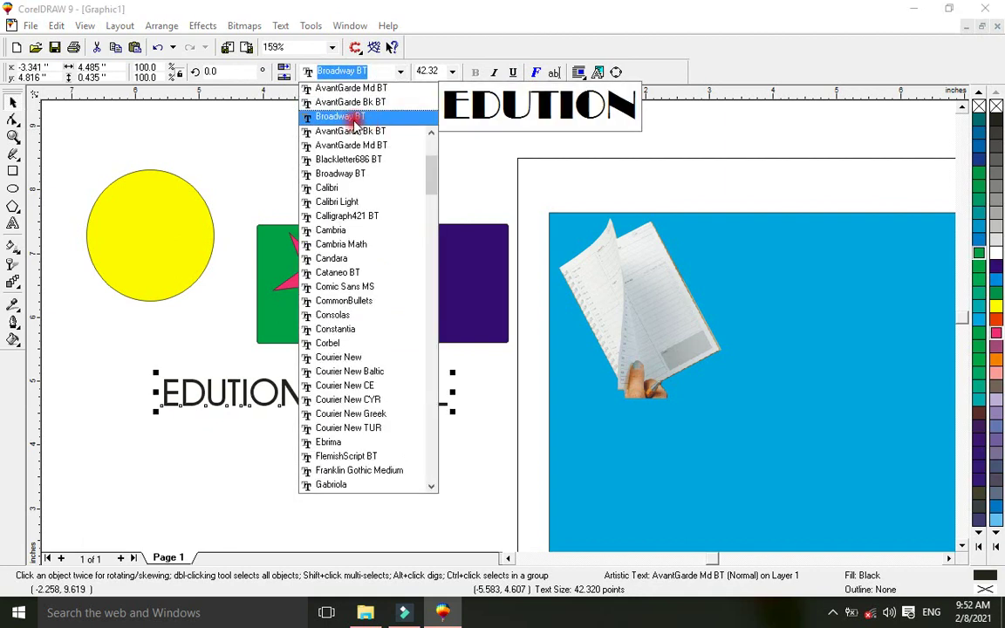
{"action": "left_click", "coordinate": [354, 118]}
{"action": "left_click", "coordinate": [349, 71]}
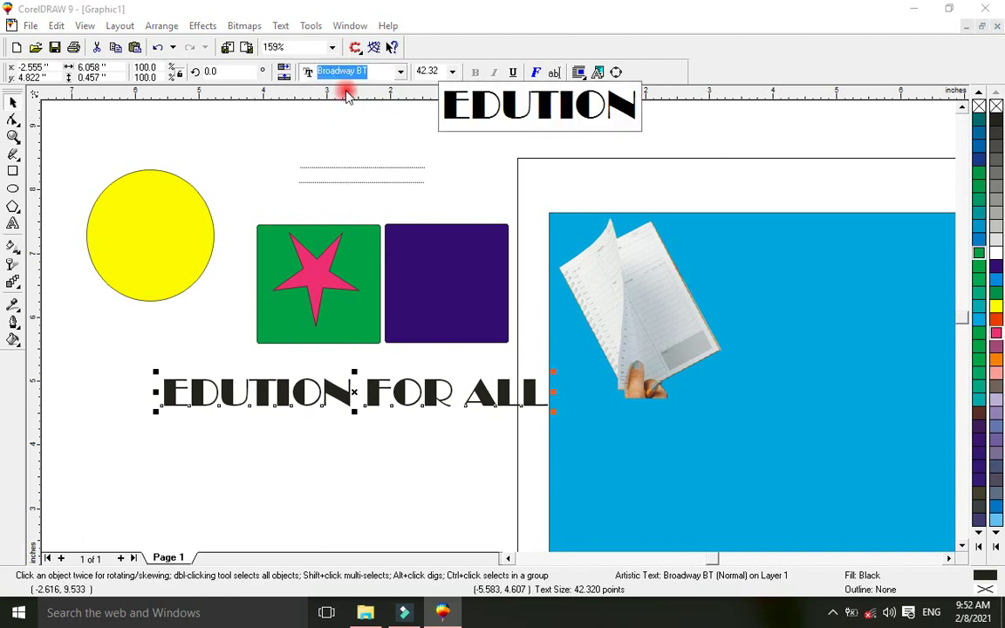
{"action": "left_click", "coordinate": [349, 71]}
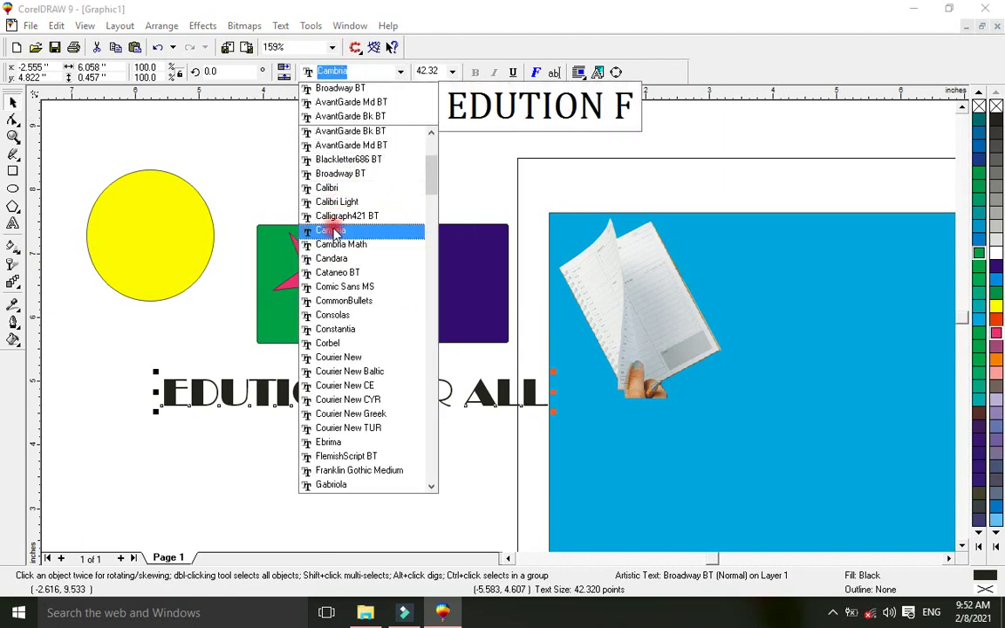
{"action": "left_click", "coordinate": [335, 218]}
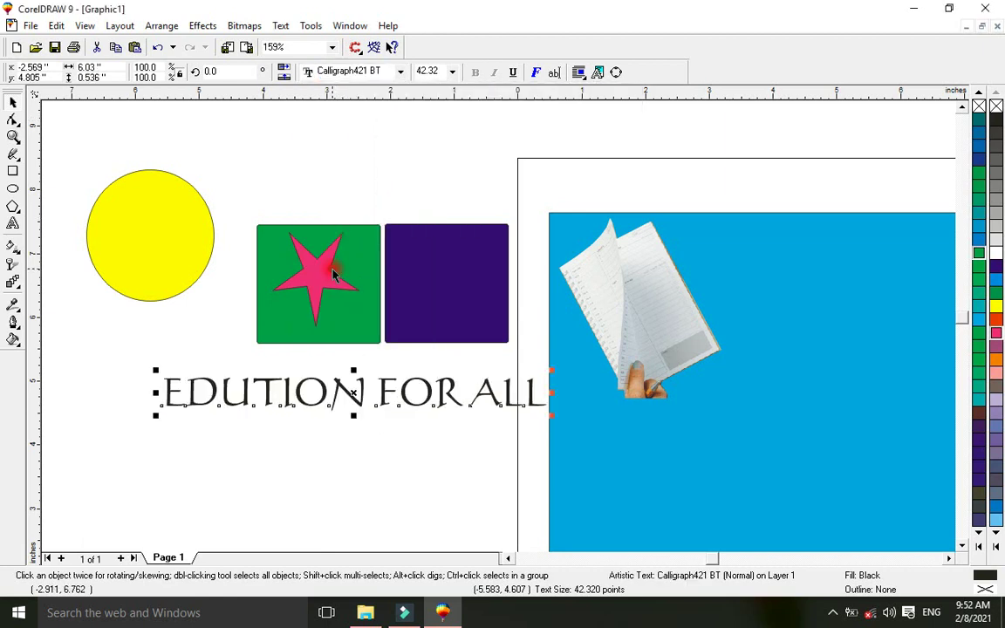
Step: Try Yellow, Blue and Sky Blue fills on the text, and end with Red
{"action": "left_click", "coordinate": [996, 307]}
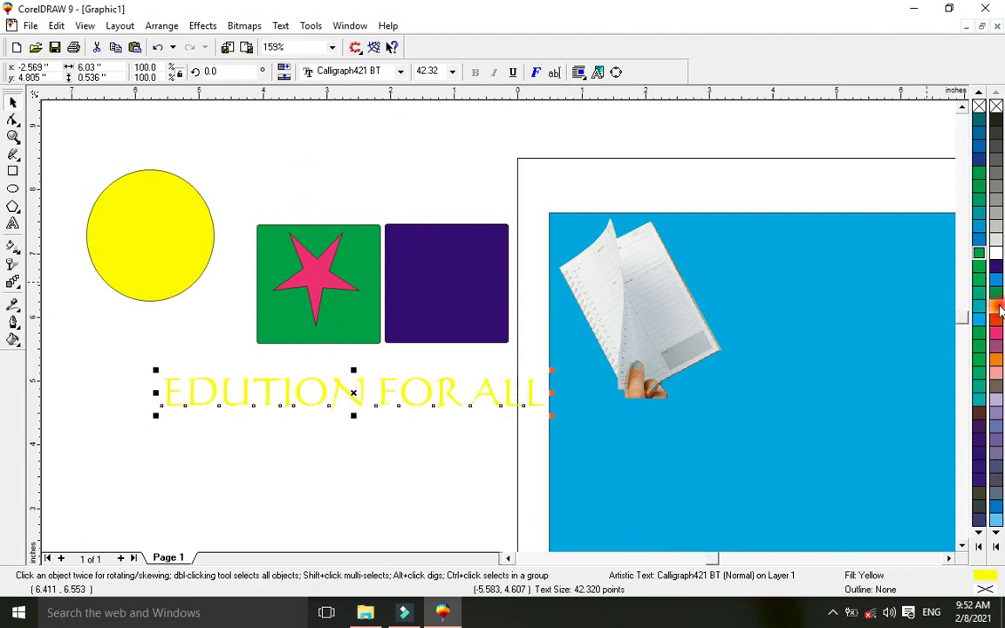
{"action": "left_click", "coordinate": [998, 267]}
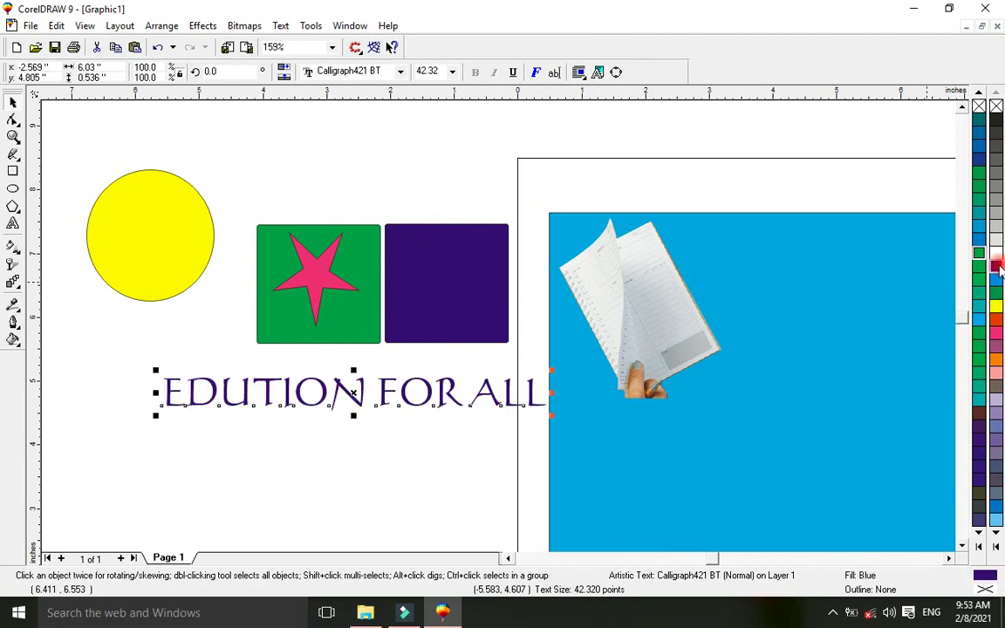
{"action": "left_click", "coordinate": [997, 511]}
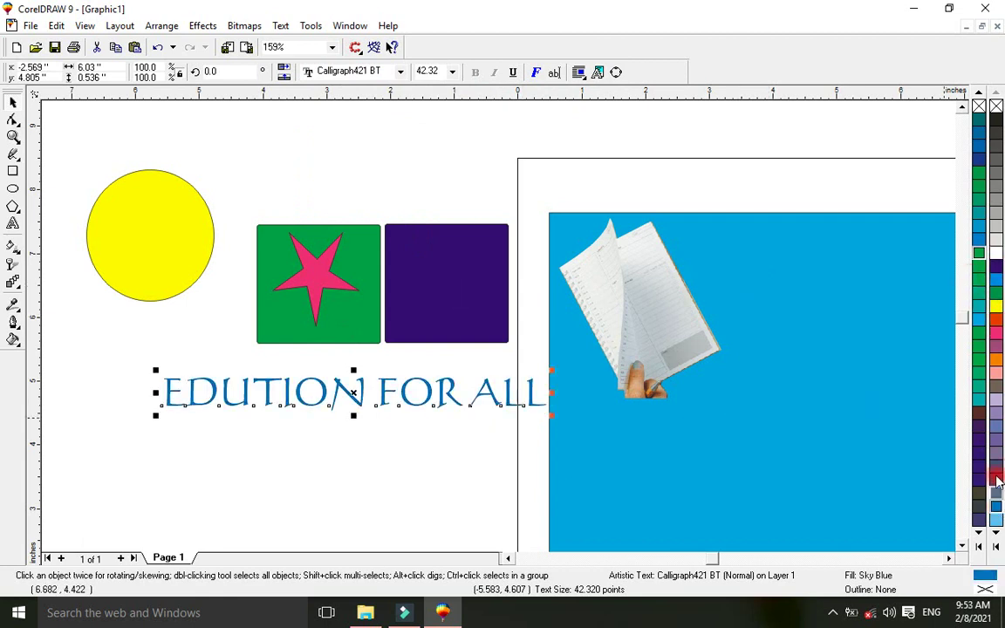
{"action": "left_click", "coordinate": [998, 333]}
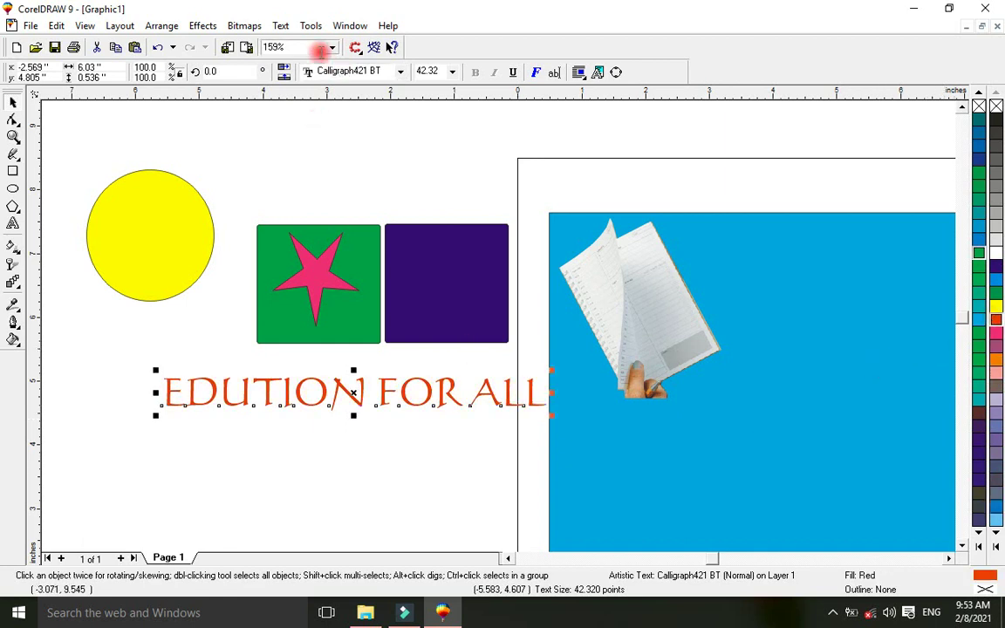
Step: Change the text's font to Ebrima and reposition it just below the green and blue rectangles
{"action": "left_click", "coordinate": [321, 70]}
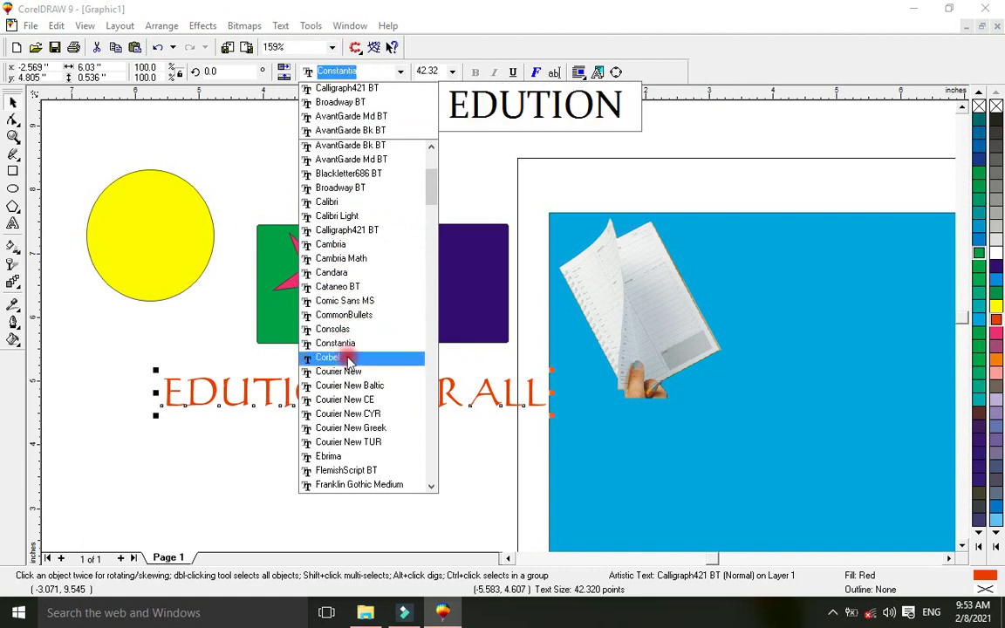
{"action": "left_click", "coordinate": [359, 457]}
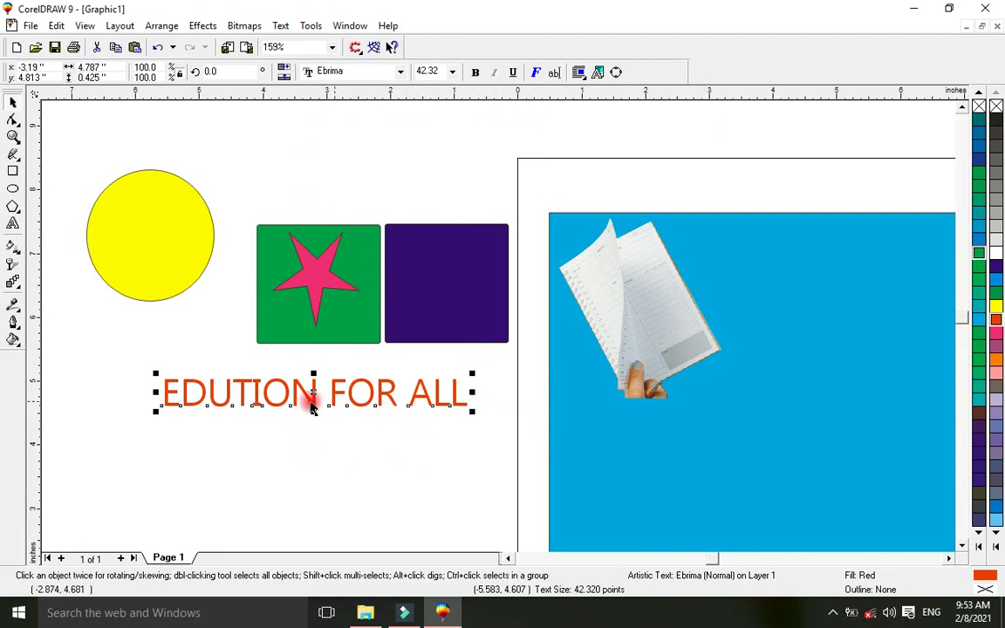
{"action": "left_click_drag", "start_coordinate": [315, 390], "coordinate": [348, 381]}
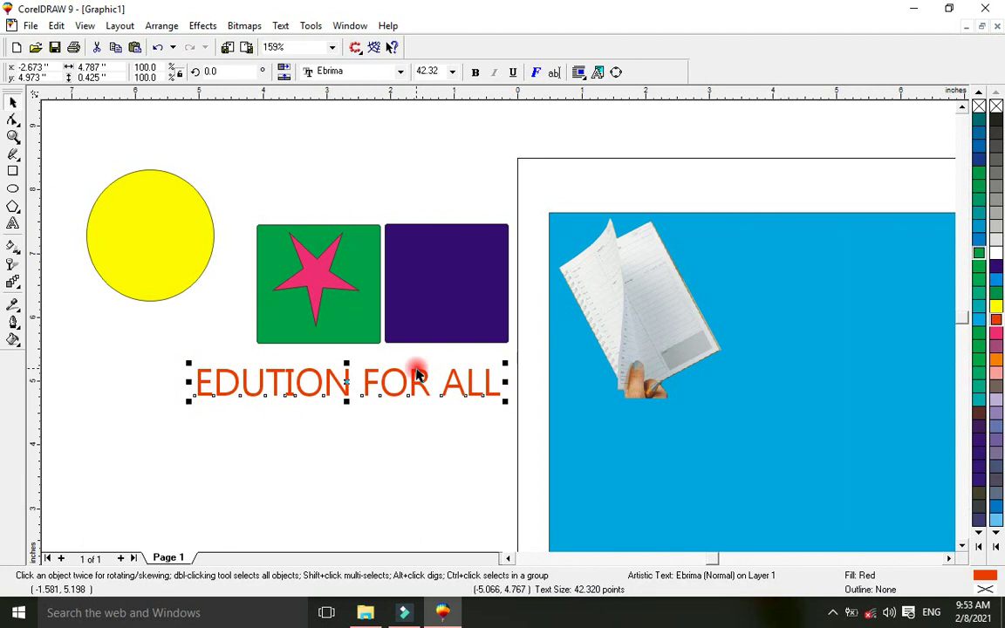
{"action": "left_click_drag", "start_coordinate": [350, 383], "coordinate": [348, 393]}
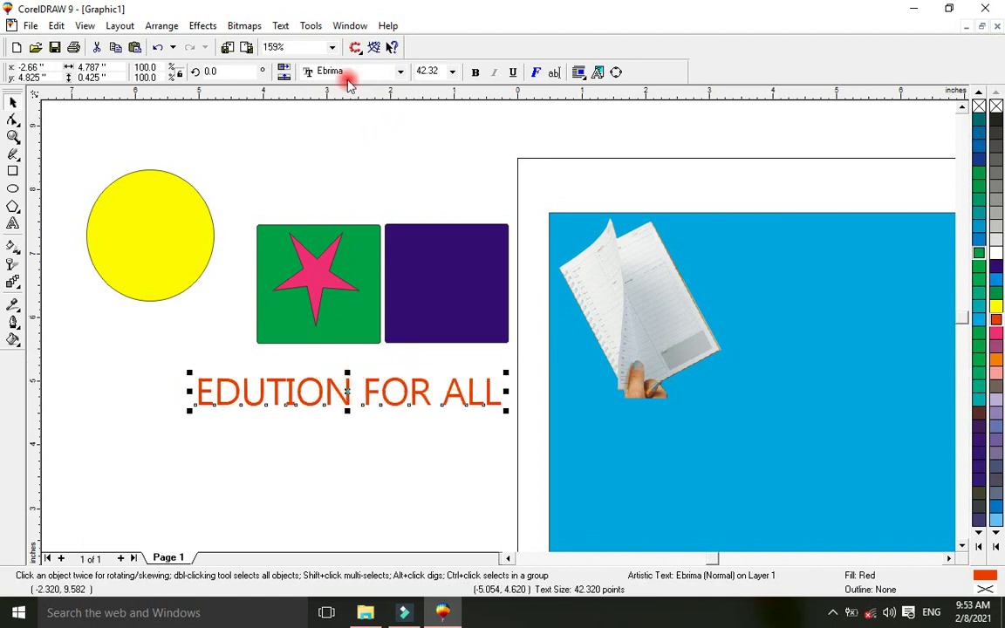
Step: Try mirroring the text horizontally and vertically, restoring its original orientation each time
{"action": "left_click", "coordinate": [286, 71]}
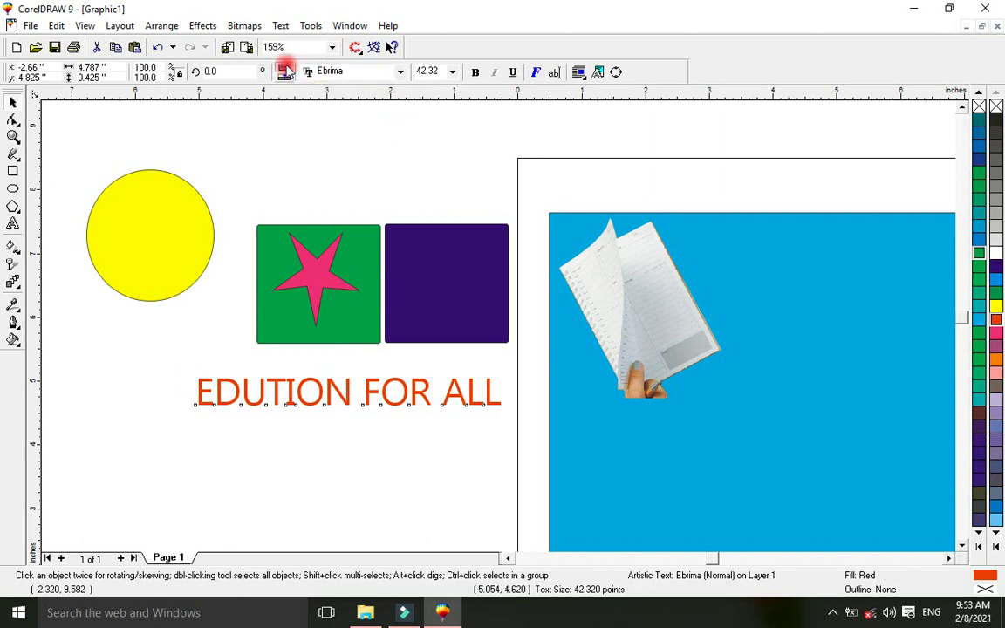
{"action": "left_click", "coordinate": [287, 70]}
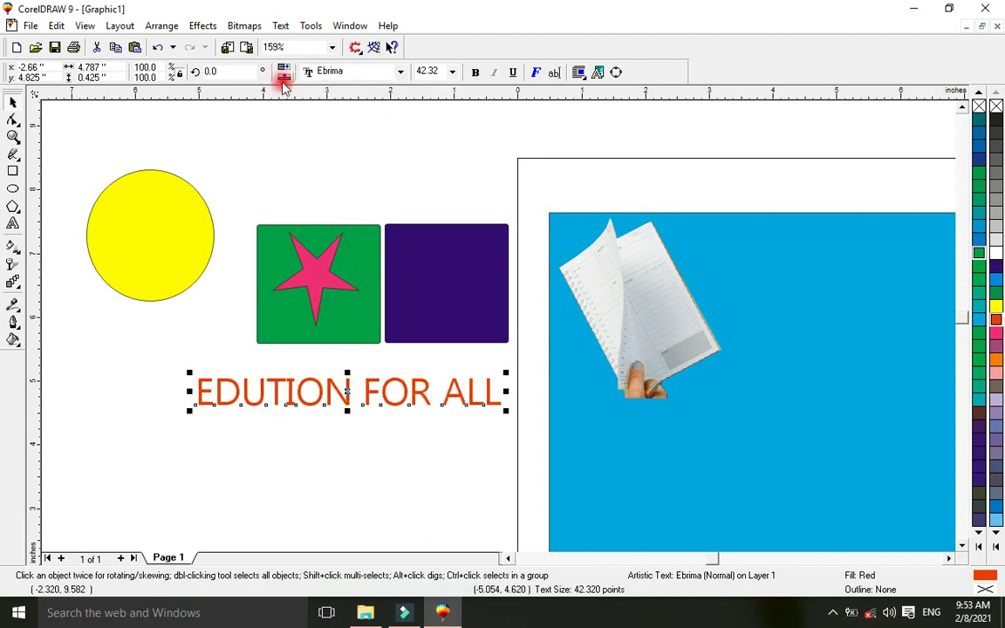
{"action": "left_click", "coordinate": [285, 77]}
{"action": "left_click", "coordinate": [286, 78]}
Step: Try bold and underline formatting on the text, turning each one off again
{"action": "left_click", "coordinate": [475, 74]}
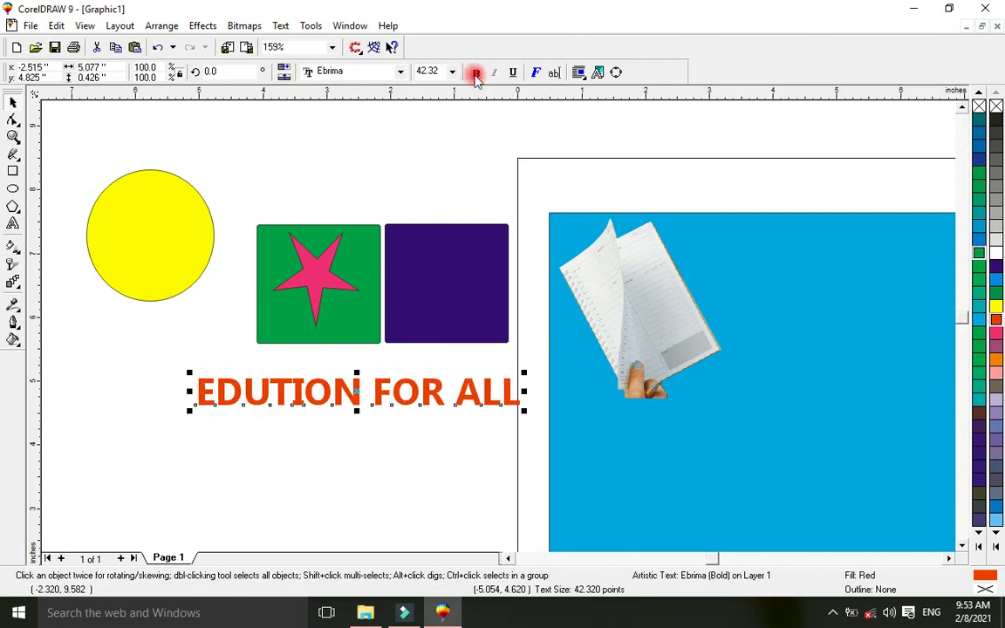
{"action": "left_click", "coordinate": [475, 73]}
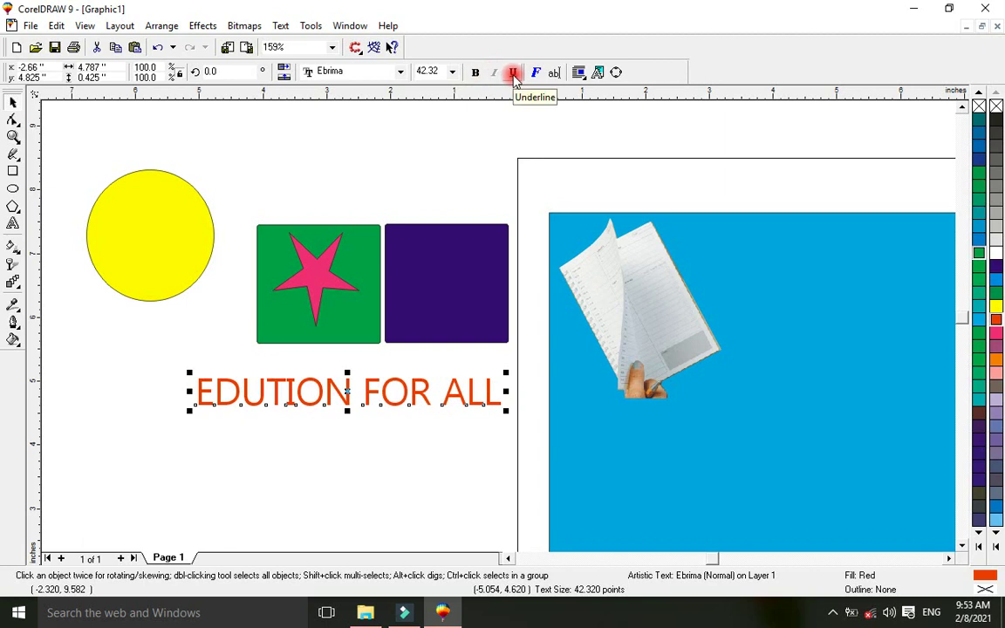
{"action": "left_click", "coordinate": [514, 73]}
{"action": "left_click", "coordinate": [514, 73]}
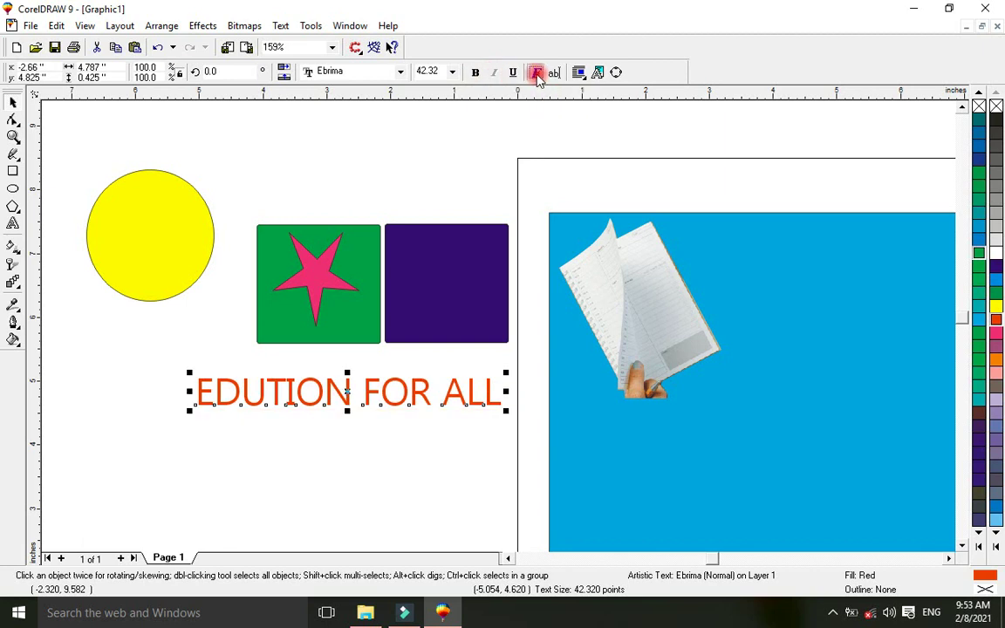
Step: Set the text's font to Broadway BT in the text formatting settings, and move the text up closer to the rectangles
{"action": "left_click", "coordinate": [537, 73]}
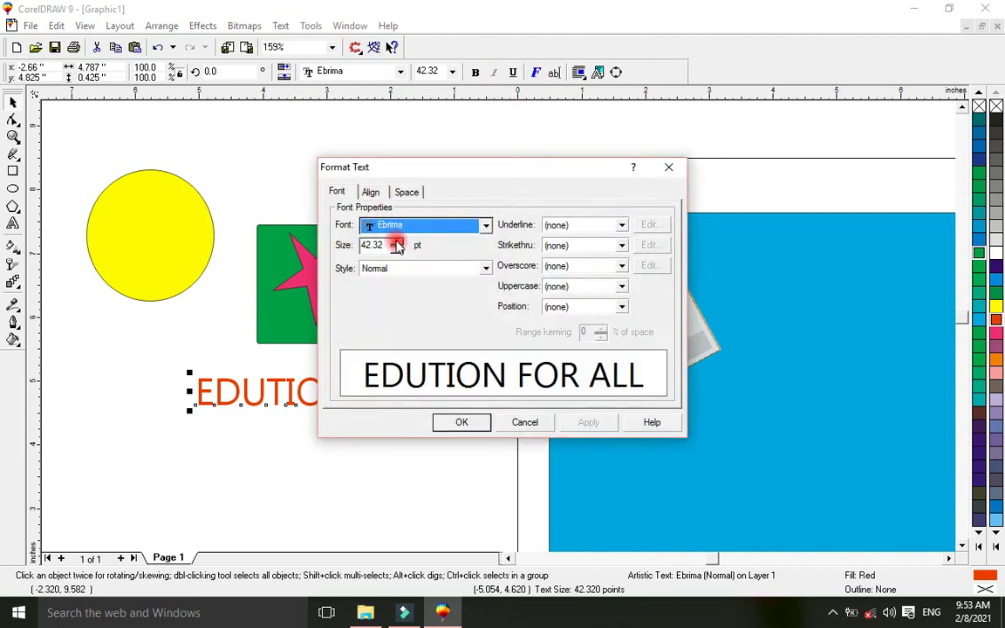
{"action": "left_click", "coordinate": [373, 225]}
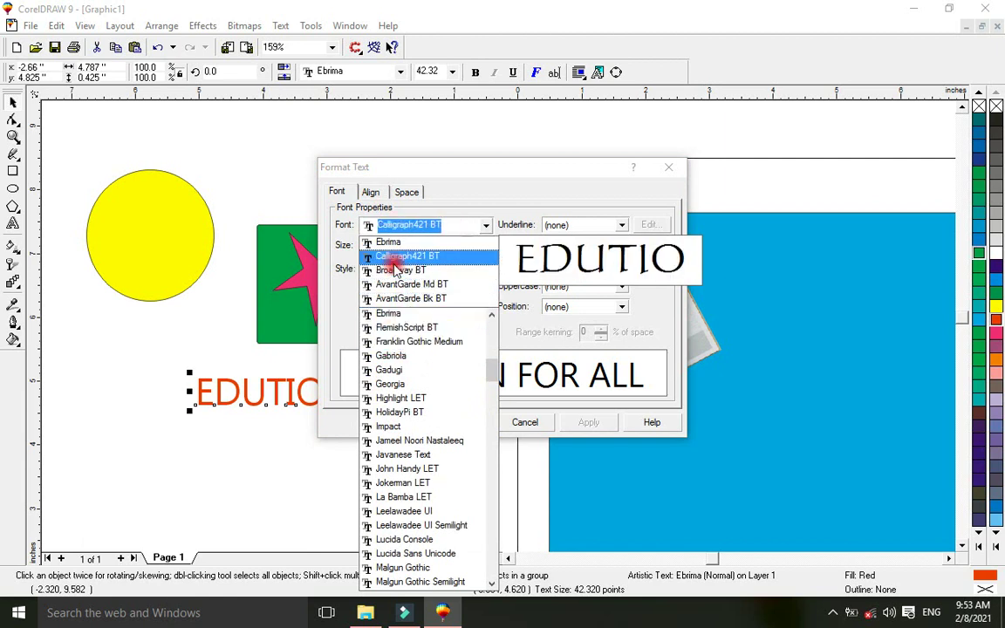
{"action": "left_click", "coordinate": [395, 272]}
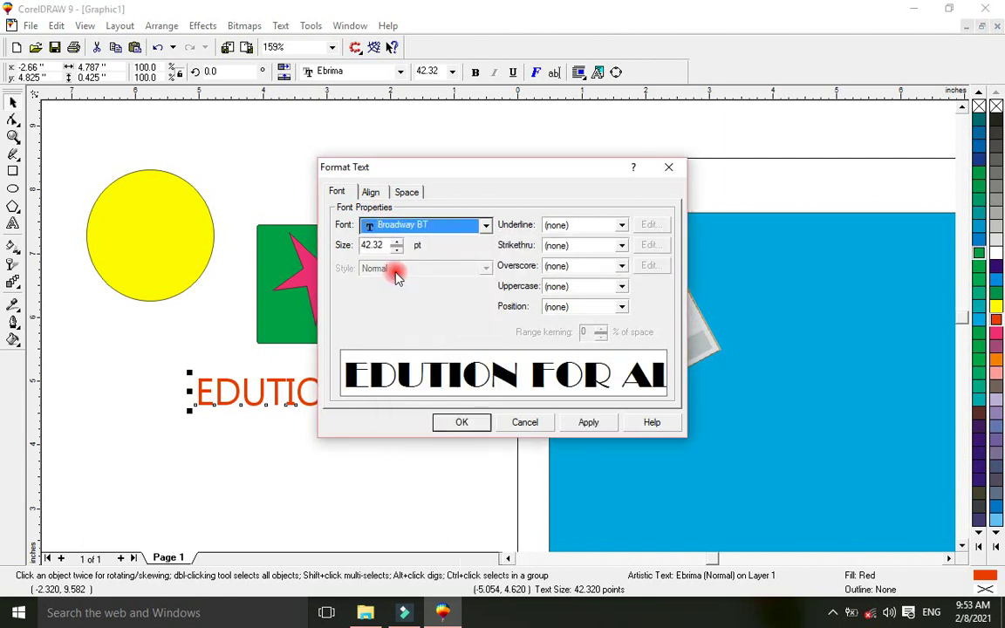
{"action": "left_click", "coordinate": [590, 313]}
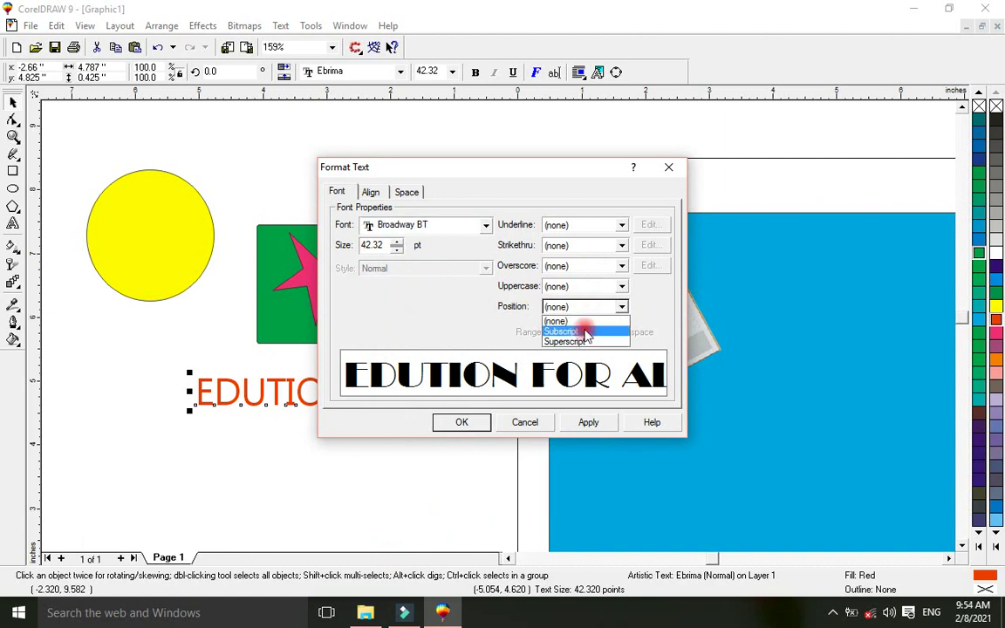
{"action": "left_click", "coordinate": [580, 324]}
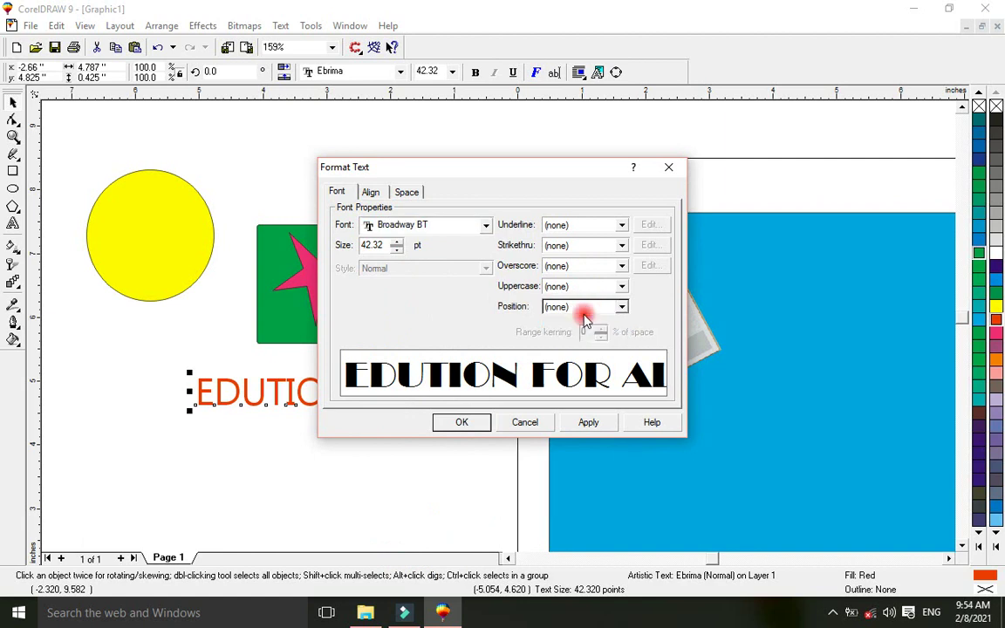
{"action": "left_click", "coordinate": [373, 192]}
{"action": "left_click", "coordinate": [408, 192]}
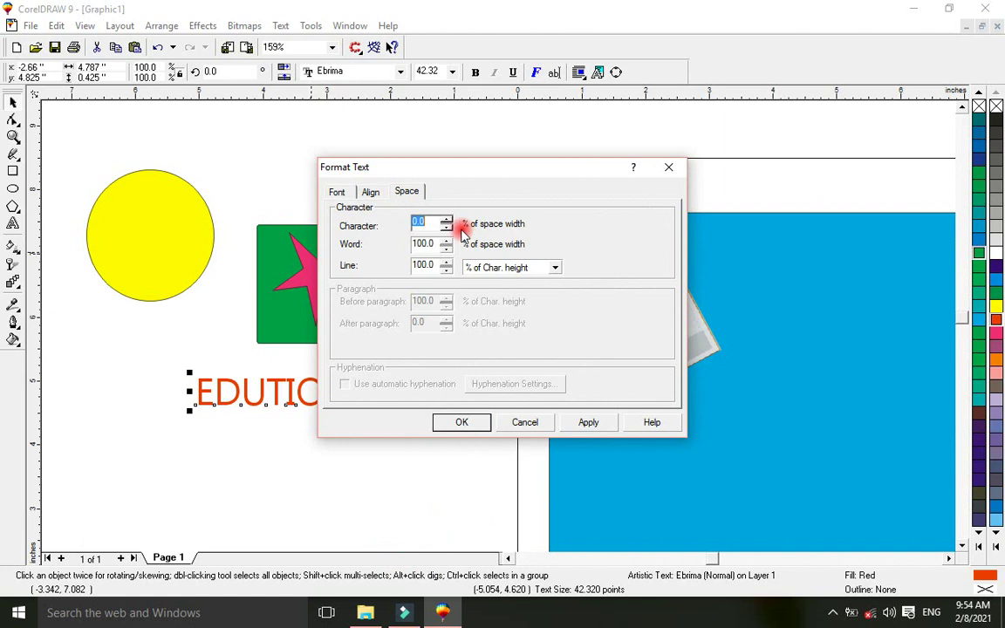
{"action": "left_click", "coordinate": [336, 192]}
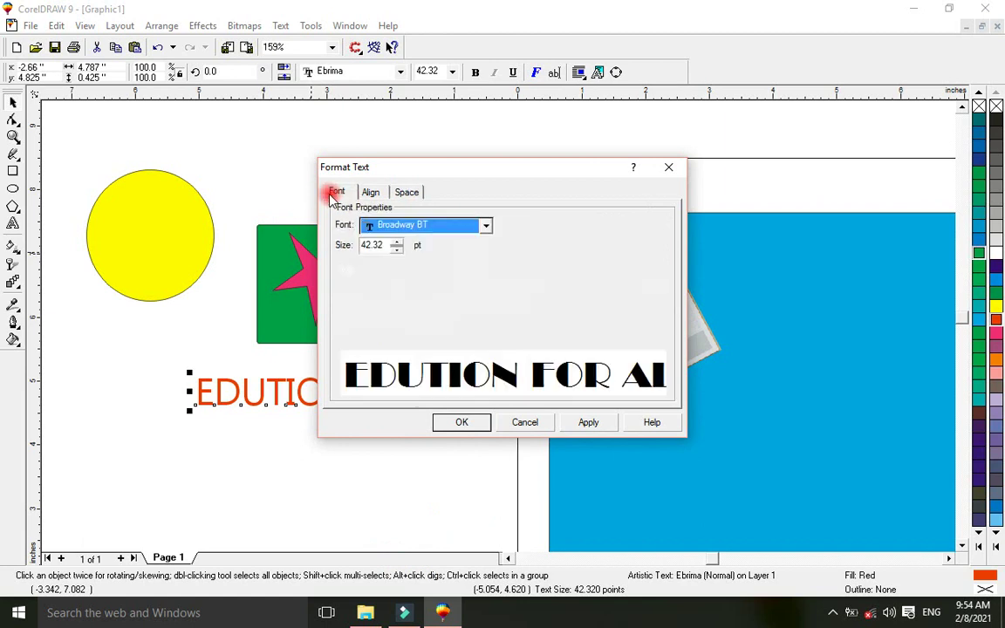
{"action": "left_click", "coordinate": [590, 424]}
{"action": "left_click", "coordinate": [463, 424]}
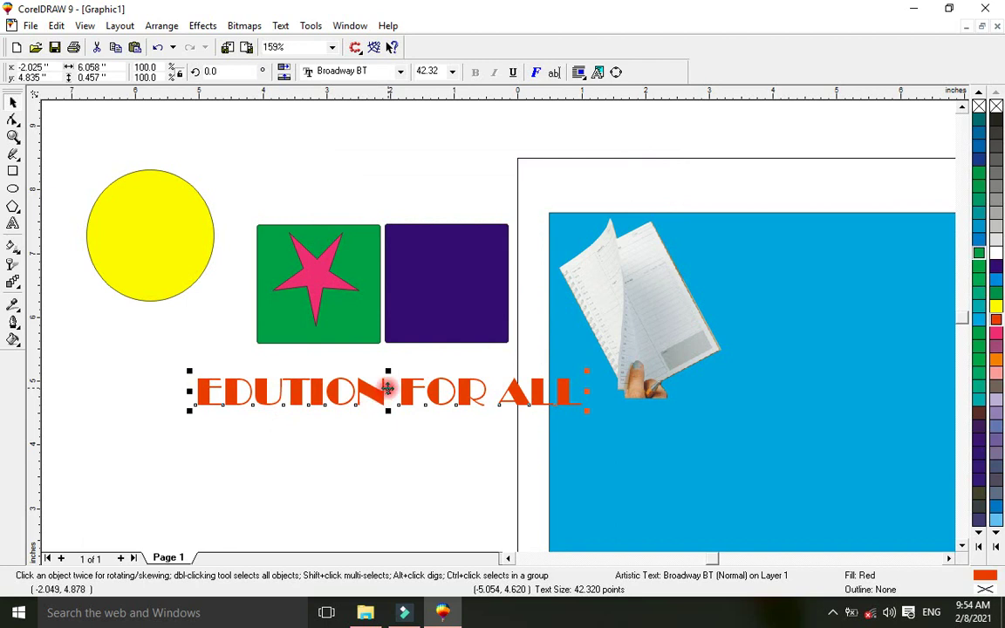
{"action": "left_click_drag", "start_coordinate": [385, 382], "coordinate": [364, 365]}
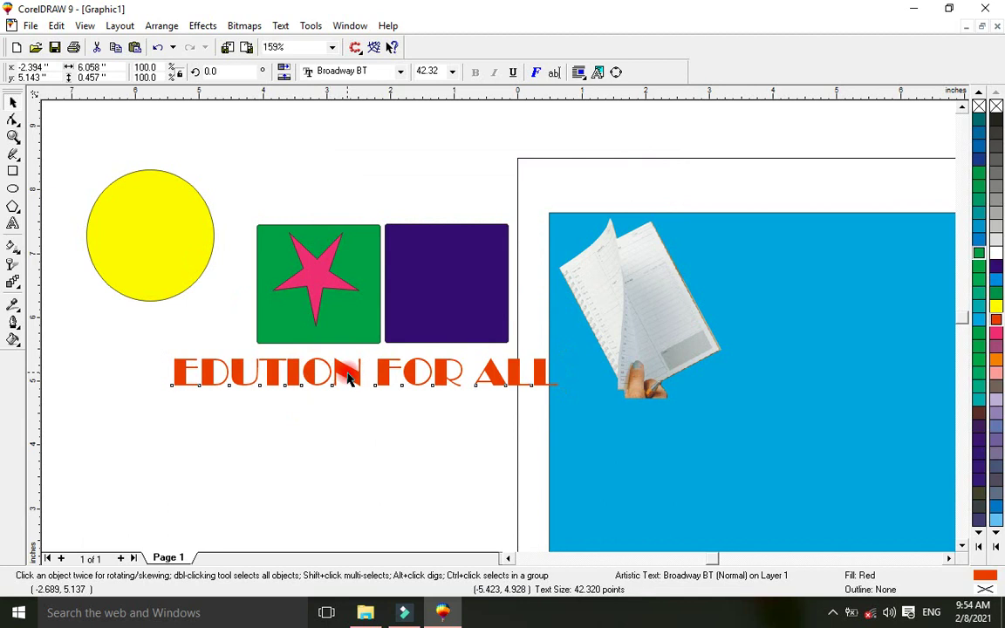
Step: Try rotating the text by about 1.7 degrees, and undo the rotation
{"action": "left_click", "coordinate": [347, 377]}
{"action": "mouse_move", "coordinate": [164, 390]}
{"action": "left_mouse_down"}
{"action": "mouse_move", "coordinate": [191, 445]}
{"action": "mouse_move", "coordinate": [168, 384]}
{"action": "left_mouse_up"}
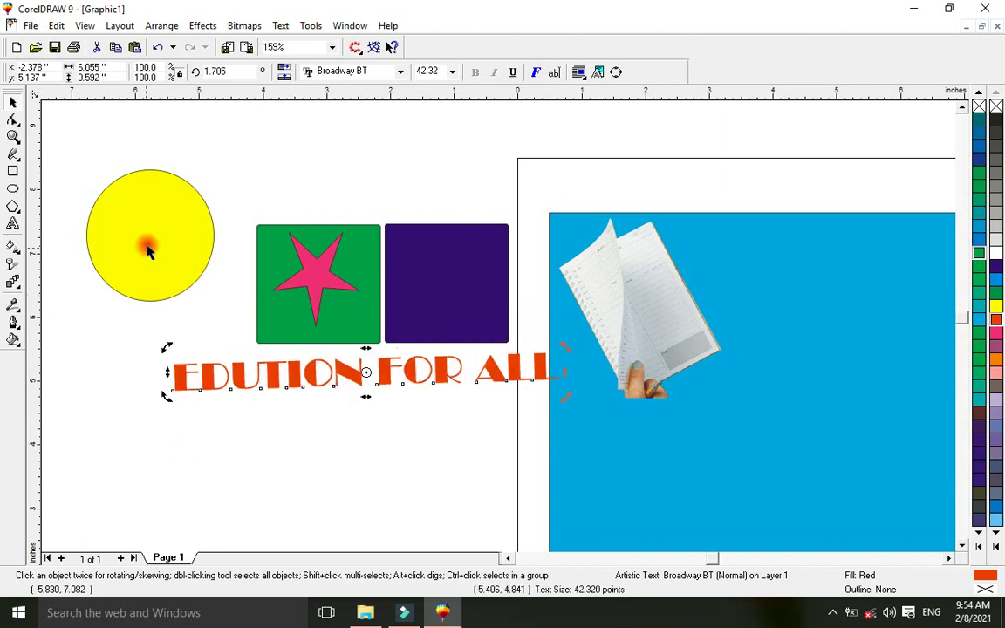
{"action": "left_click", "coordinate": [160, 48]}
{"action": "left_click", "coordinate": [158, 49]}
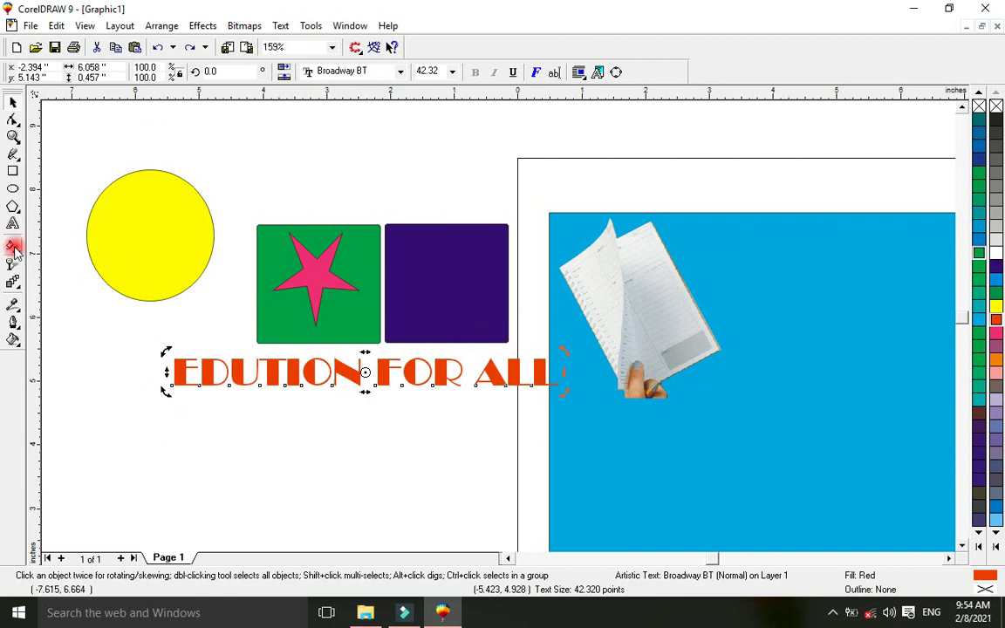
Step: Move the yellow circle slightly up and right, and apply a nearly horizontal linear fountain fill from yellow to white
{"action": "left_click", "coordinate": [152, 240]}
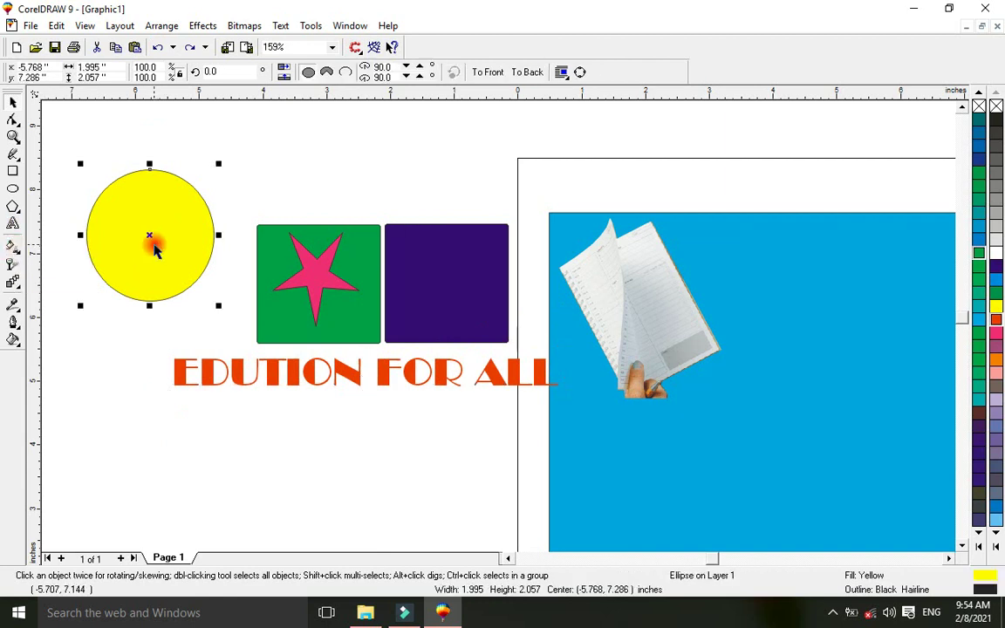
{"action": "left_click_drag", "start_coordinate": [165, 239], "coordinate": [195, 224]}
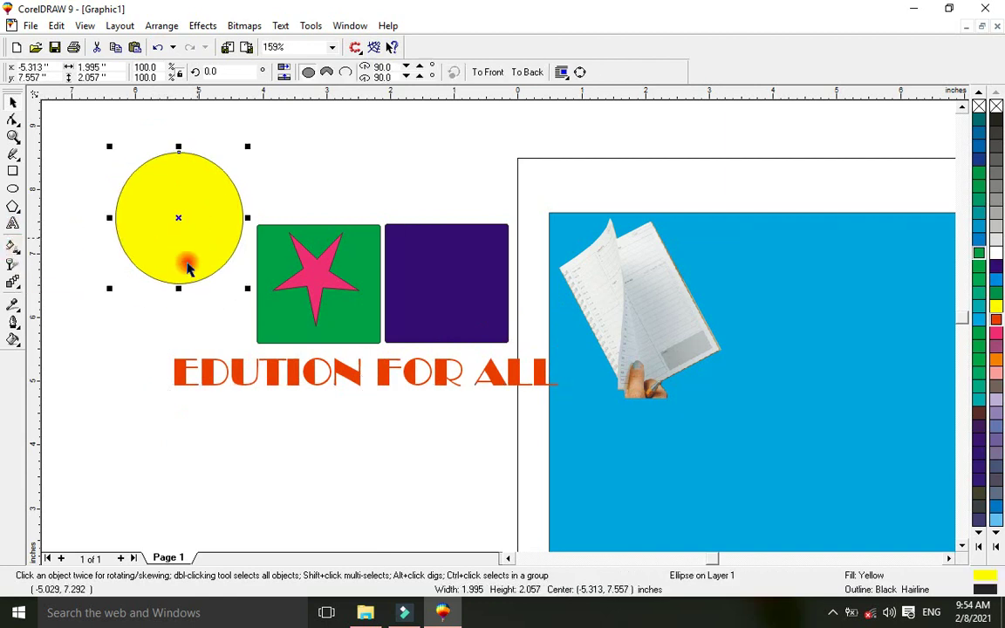
{"action": "left_click", "coordinate": [13, 248]}
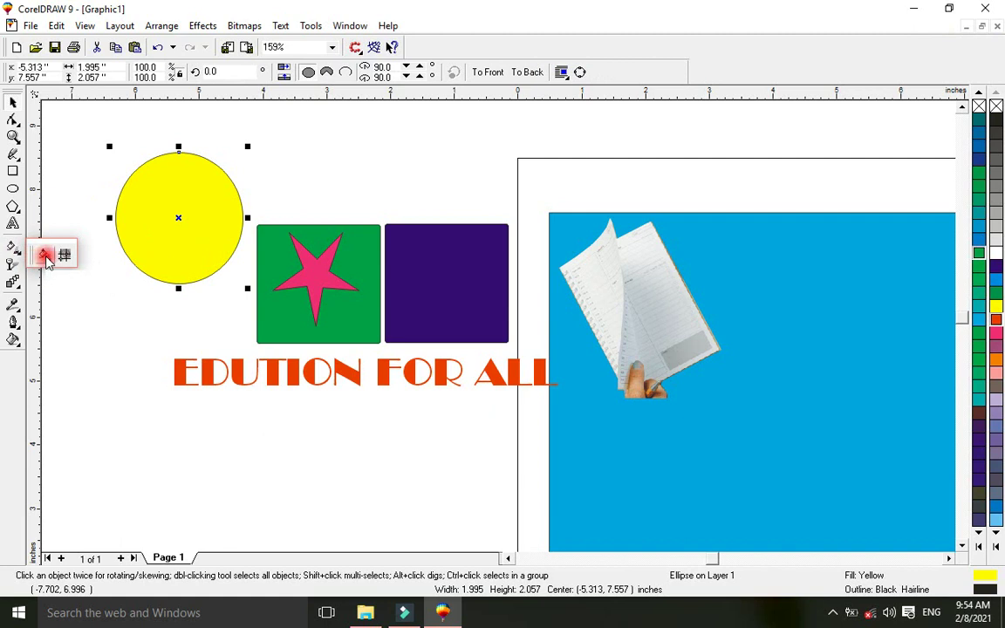
{"action": "left_click", "coordinate": [14, 245]}
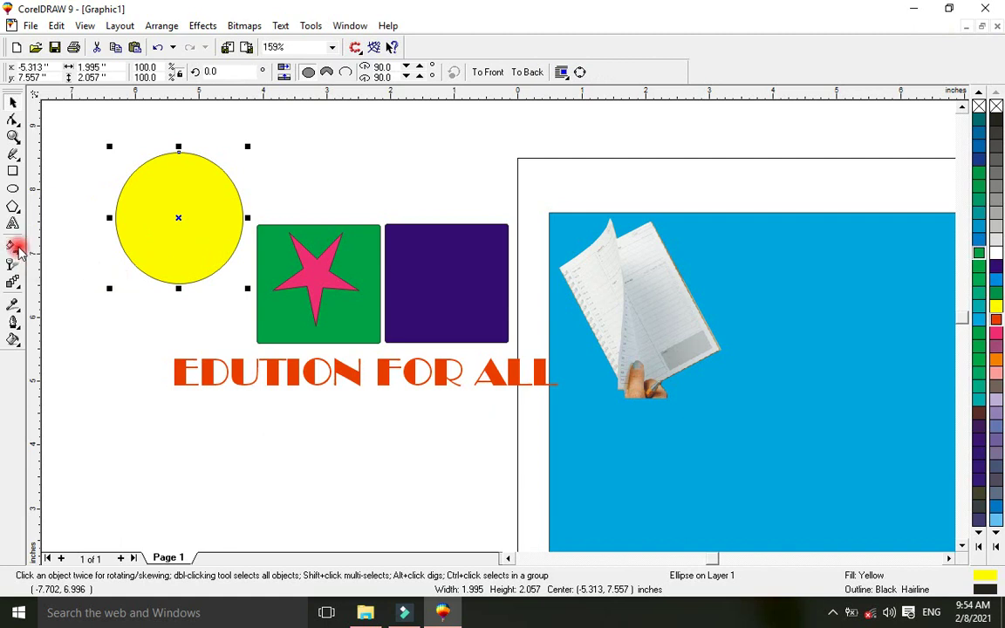
{"action": "left_click", "coordinate": [130, 217]}
{"action": "left_click", "coordinate": [14, 252]}
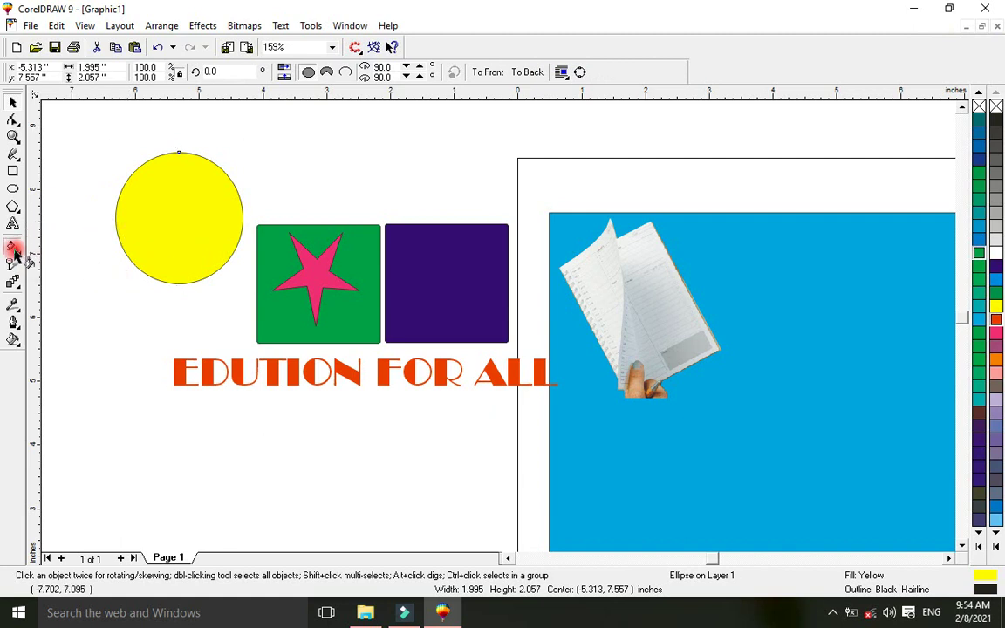
{"action": "left_click_drag", "start_coordinate": [139, 216], "coordinate": [285, 209]}
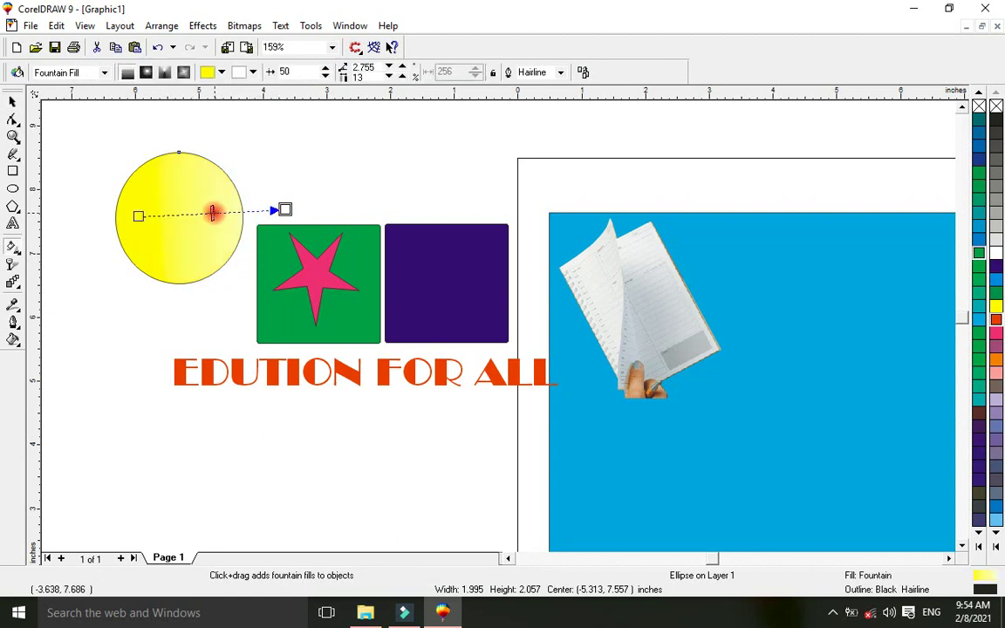
Step: Adjust the circle's fountain fill so it runs from inside the circle to its right edge, with the midpoint at 71
{"action": "left_click_drag", "start_coordinate": [213, 213], "coordinate": [301, 326]}
{"action": "left_click_drag", "start_coordinate": [264, 280], "coordinate": [100, 166]}
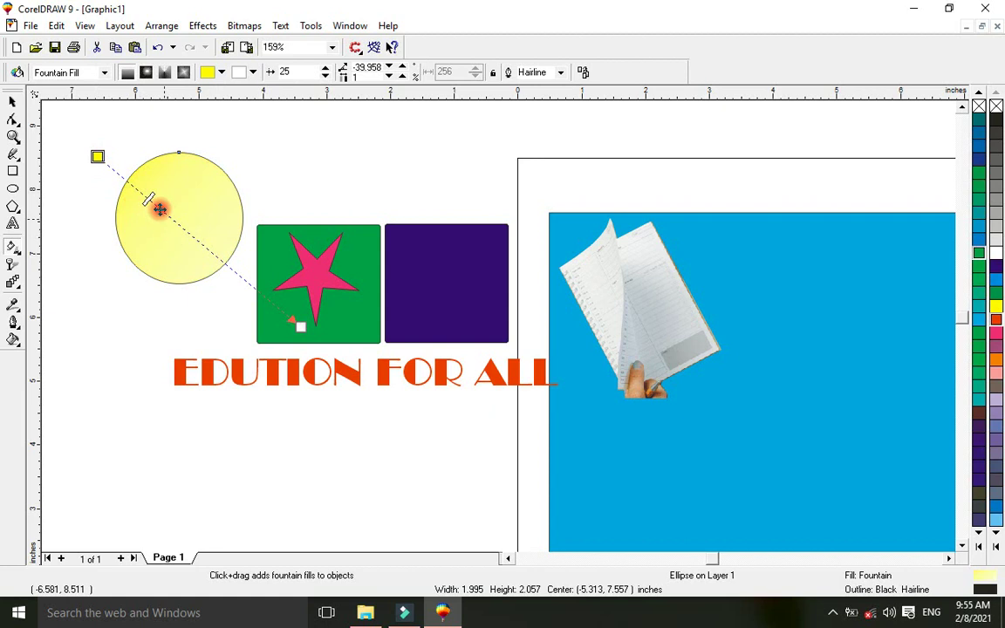
{"action": "mouse_move", "coordinate": [150, 200]}
{"action": "left_mouse_down"}
{"action": "mouse_move", "coordinate": [182, 243]}
{"action": "mouse_move", "coordinate": [152, 203]}
{"action": "left_mouse_up"}
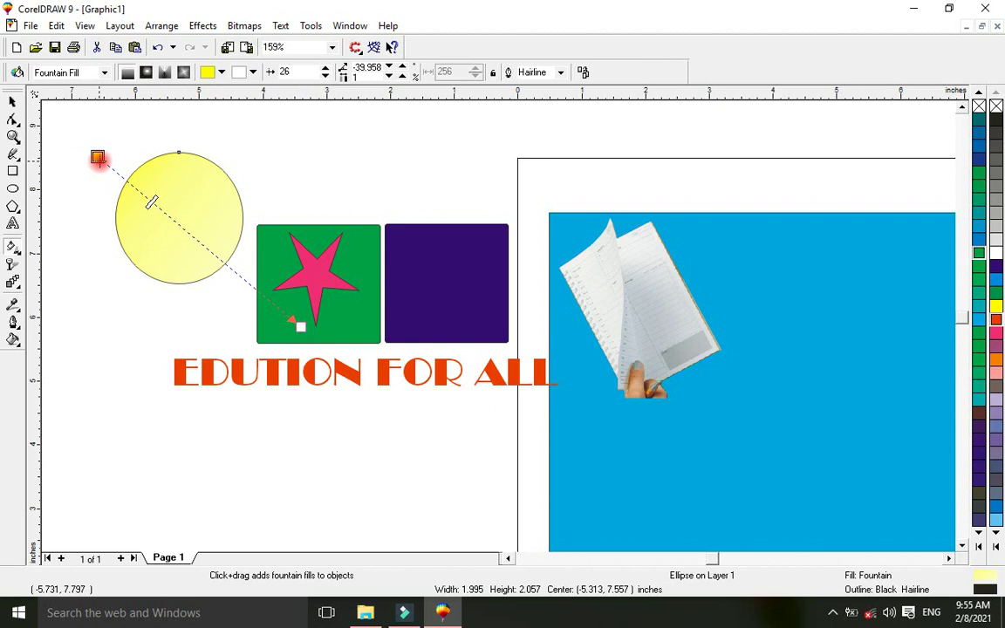
{"action": "left_click_drag", "start_coordinate": [98, 158], "coordinate": [143, 205]}
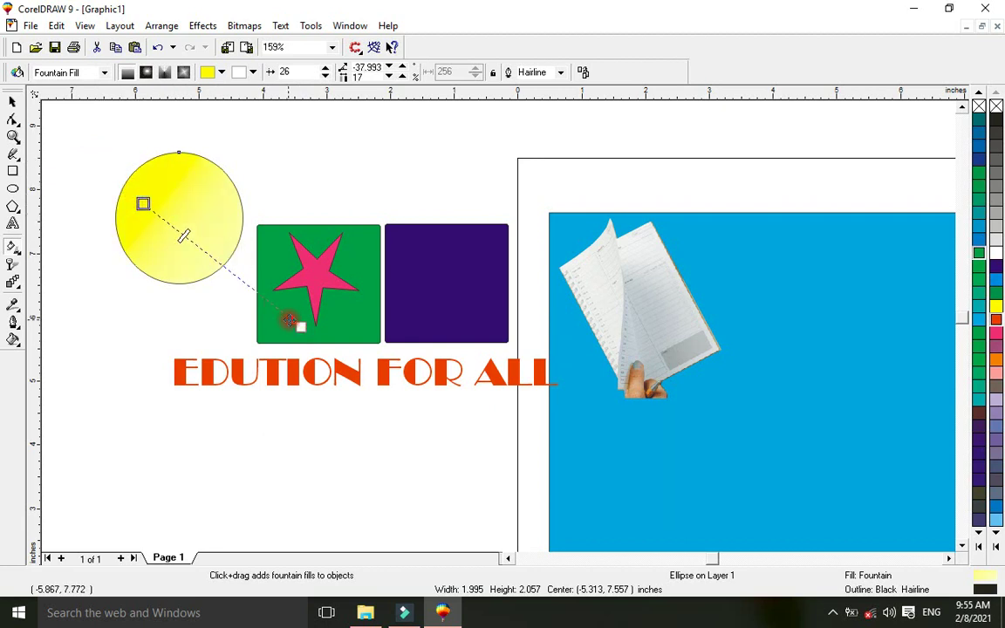
{"action": "left_click_drag", "start_coordinate": [299, 328], "coordinate": [240, 227]}
{"action": "left_click_drag", "start_coordinate": [168, 210], "coordinate": [213, 222]}
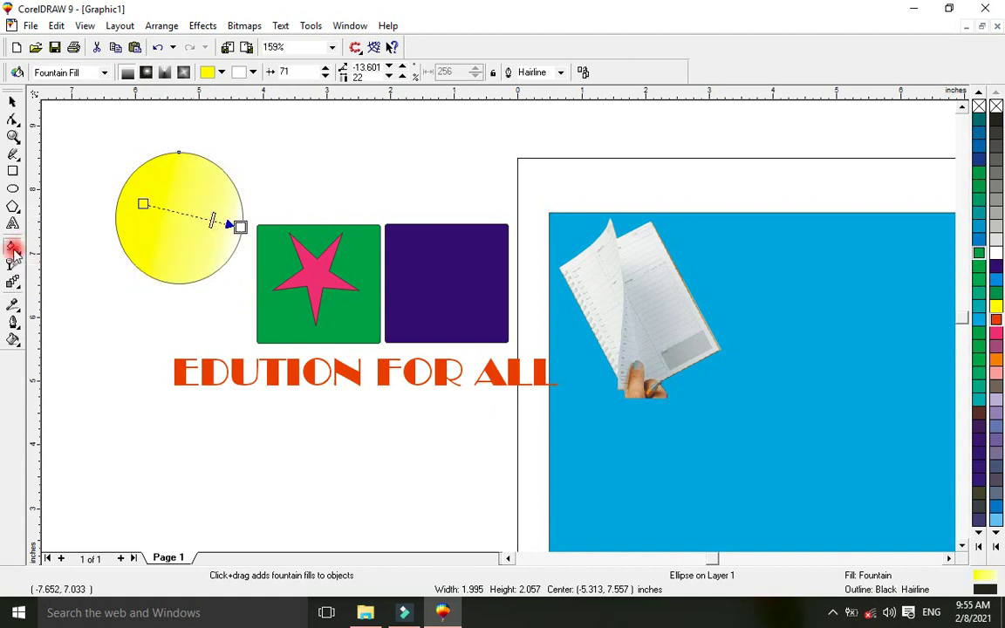
Step: Apply a 3 by 3 mesh fill to the circle, pull a mesh node toward its left edge, and move the circle slightly down and left
{"action": "left_click_drag", "start_coordinate": [14, 250], "coordinate": [63, 258]}
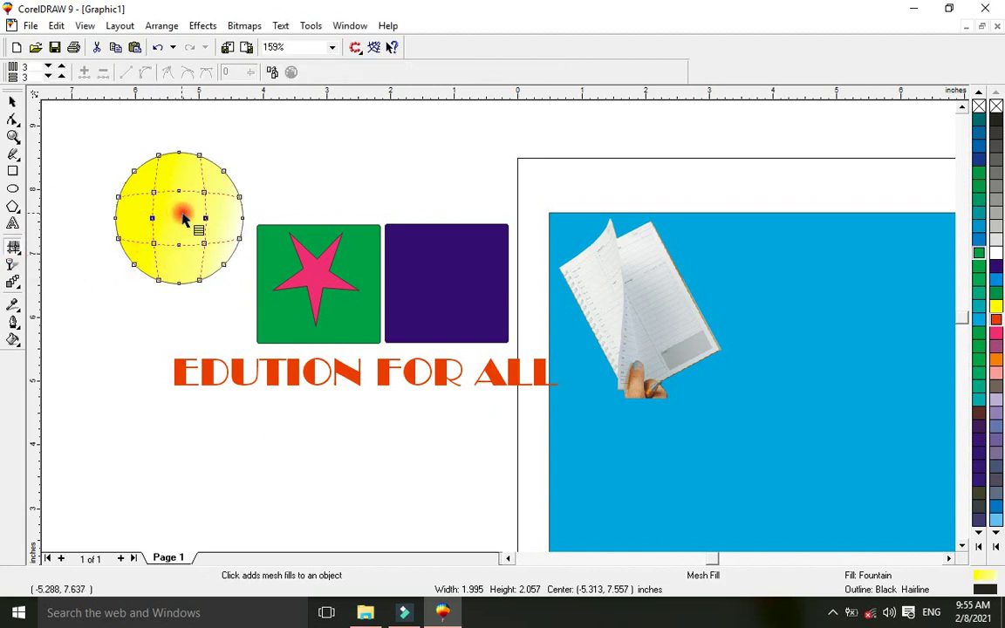
{"action": "left_click_drag", "start_coordinate": [183, 218], "coordinate": [126, 218]}
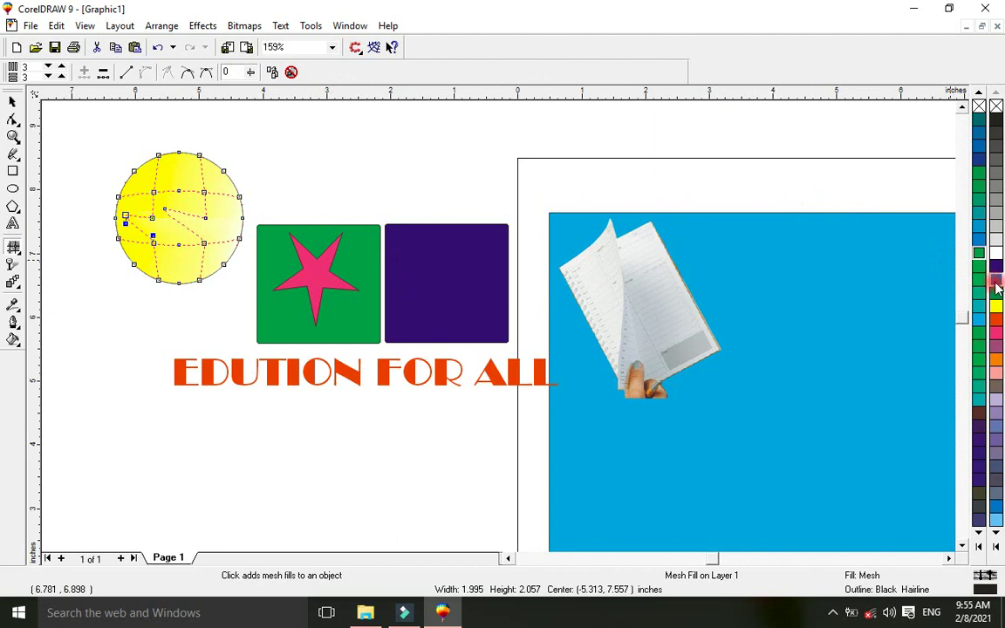
{"action": "left_click", "coordinate": [12, 102]}
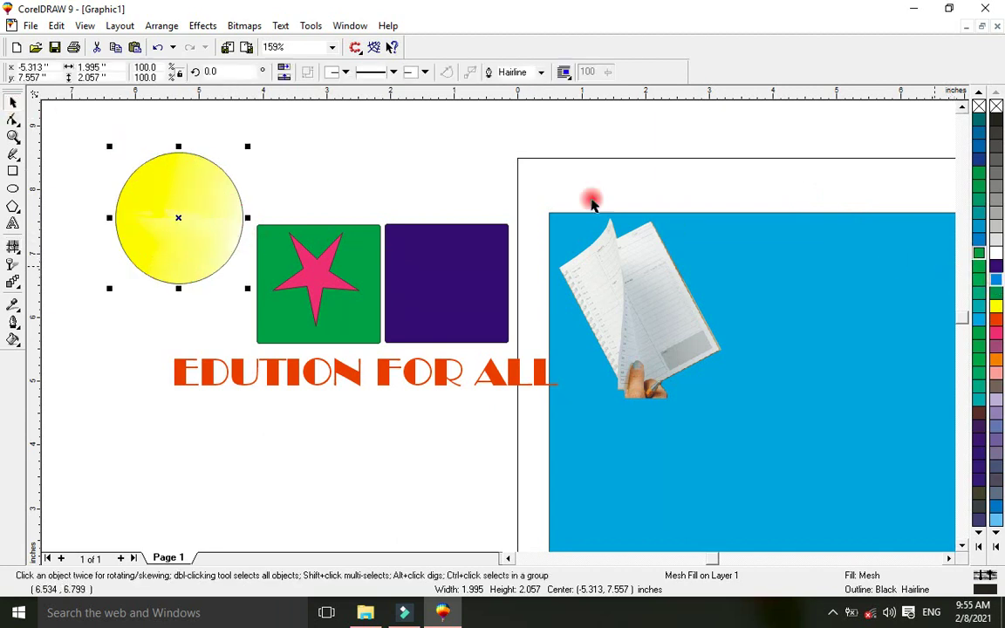
{"action": "left_click_drag", "start_coordinate": [213, 197], "coordinate": [205, 212]}
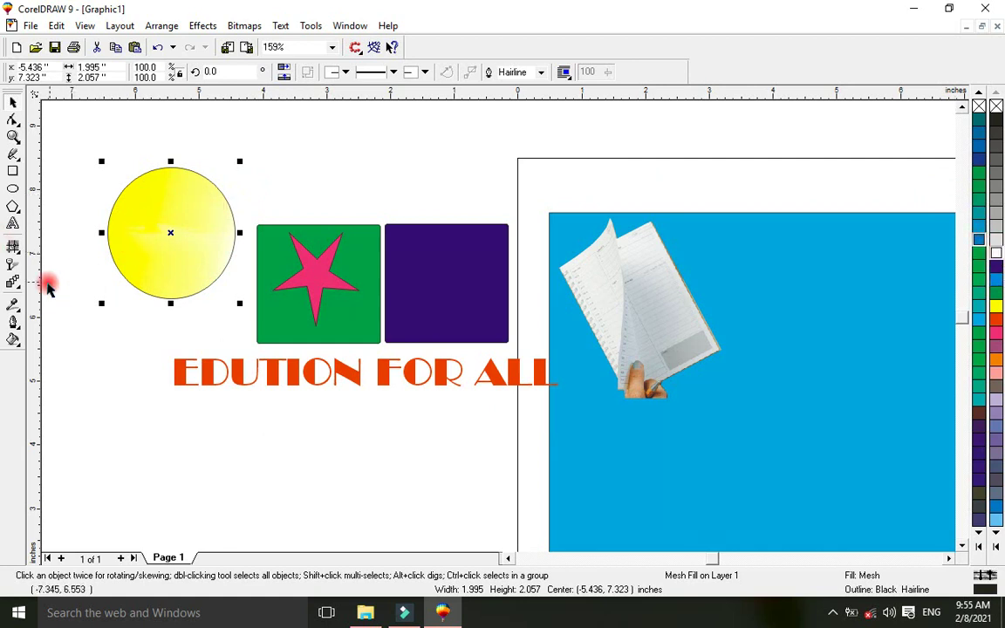
Step: Try to apply a diagonal fountain fill to the mesh-filled circle
{"action": "left_click", "coordinate": [14, 246]}
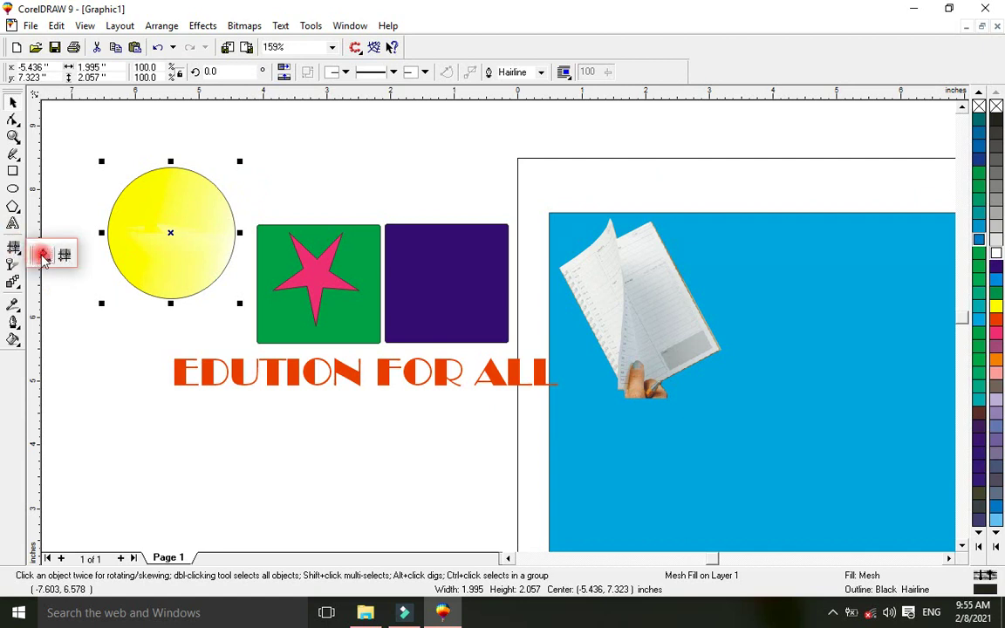
{"action": "left_click", "coordinate": [40, 251]}
{"action": "left_click", "coordinate": [73, 243]}
{"action": "left_click_drag", "start_coordinate": [149, 203], "coordinate": [211, 283]}
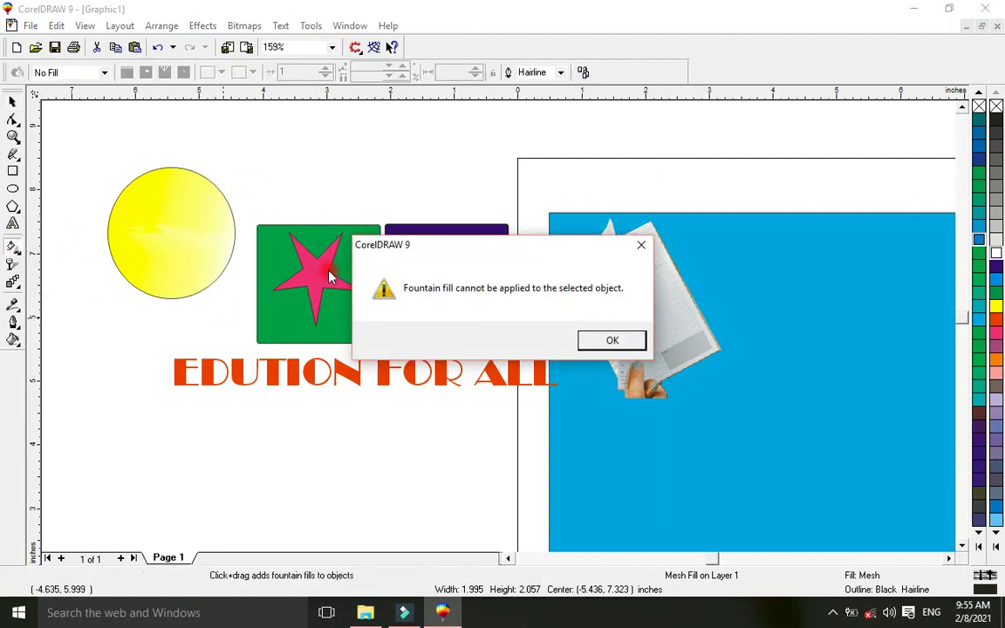
{"action": "left_click", "coordinate": [604, 339]}
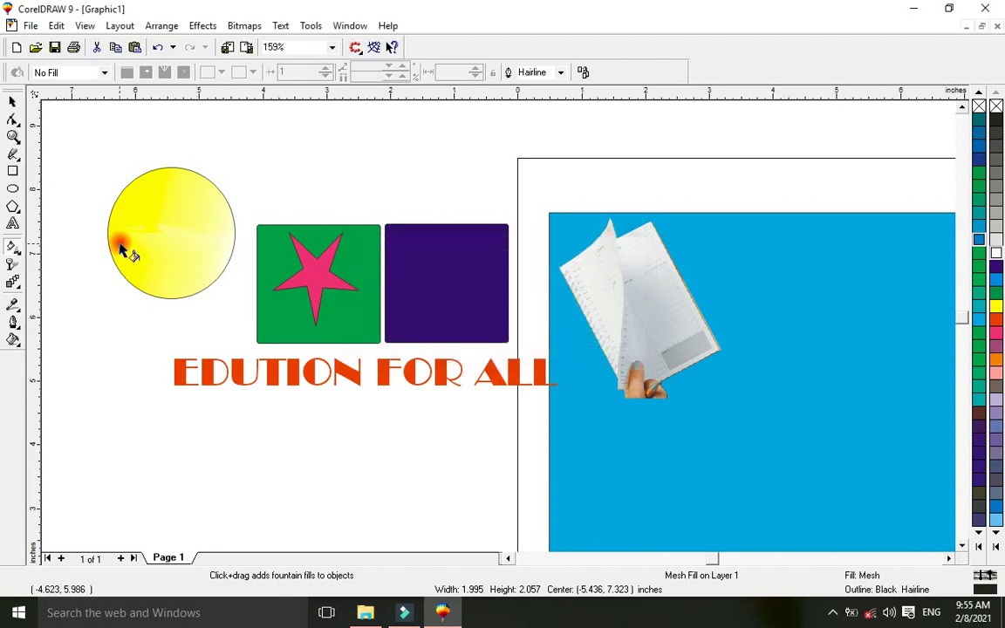
Step: Retry a fountain fill on the mesh-filled circle, running steeply from its upper part to its lower edge
{"action": "left_click", "coordinate": [11, 103]}
{"action": "left_click", "coordinate": [144, 255]}
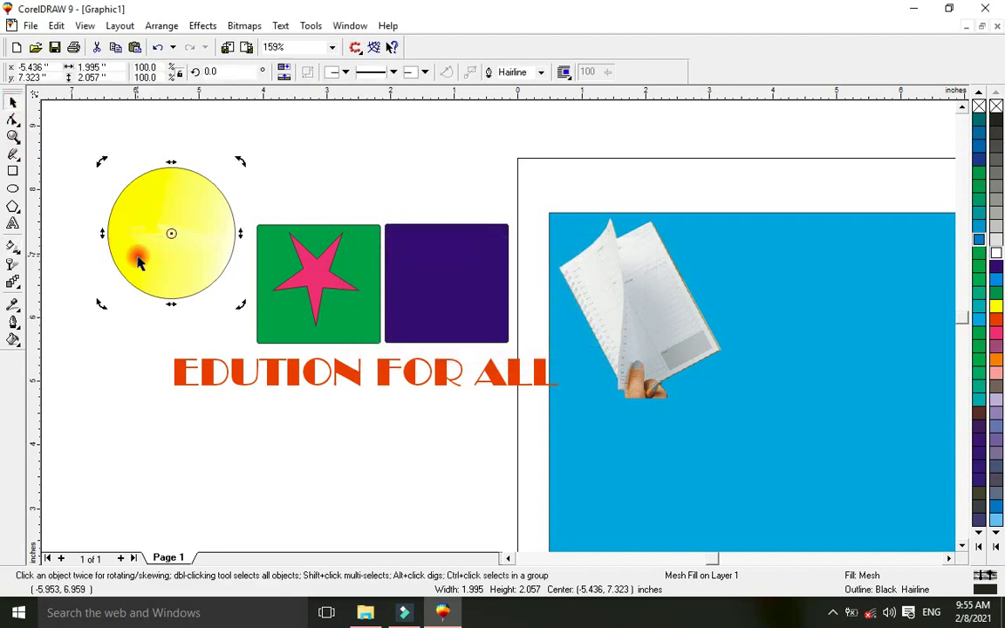
{"action": "left_click", "coordinate": [12, 248]}
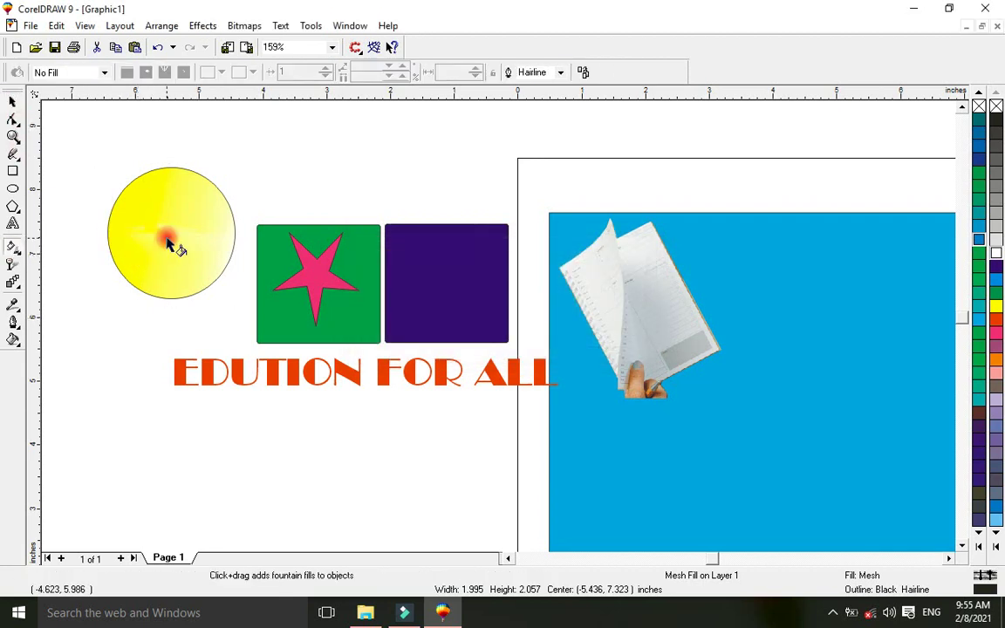
{"action": "left_click_drag", "start_coordinate": [185, 199], "coordinate": [146, 301]}
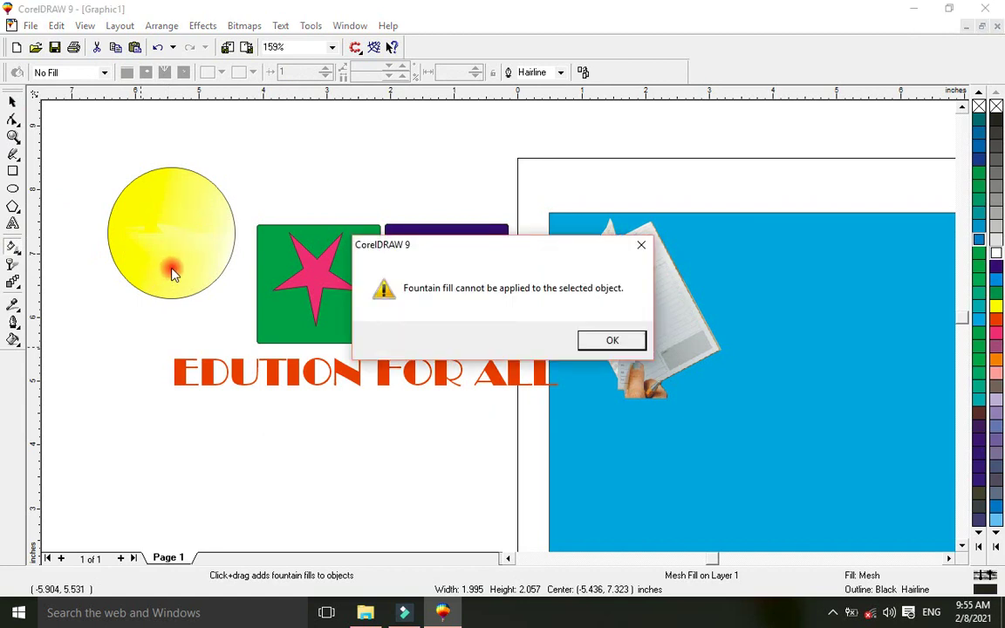
{"action": "left_click", "coordinate": [608, 341]}
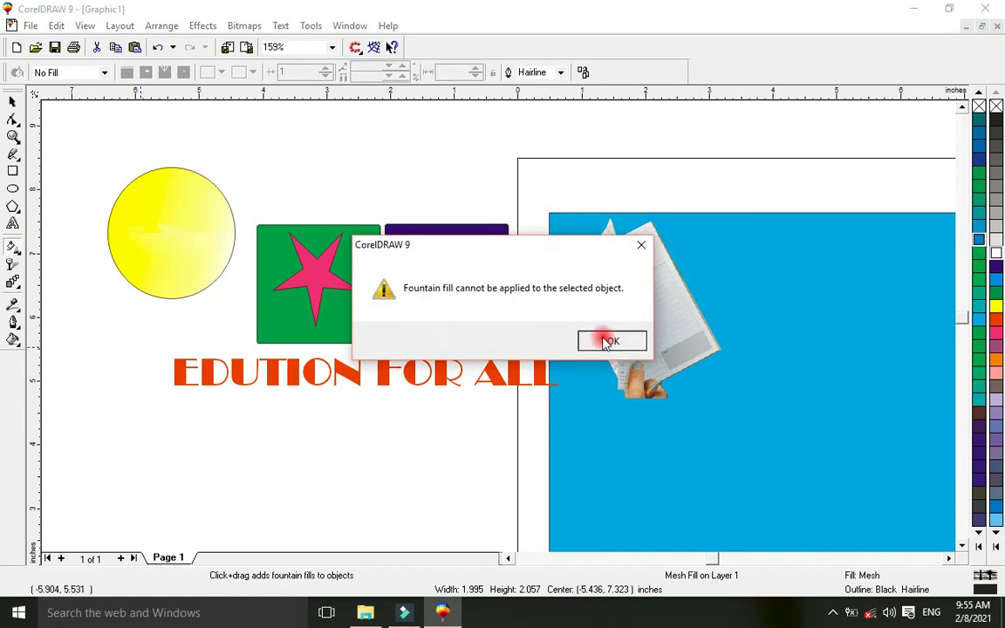
Step: Apply a linear fountain transparency to the yellow circle, running from its centre toward the pink star
{"action": "left_click", "coordinate": [11, 270]}
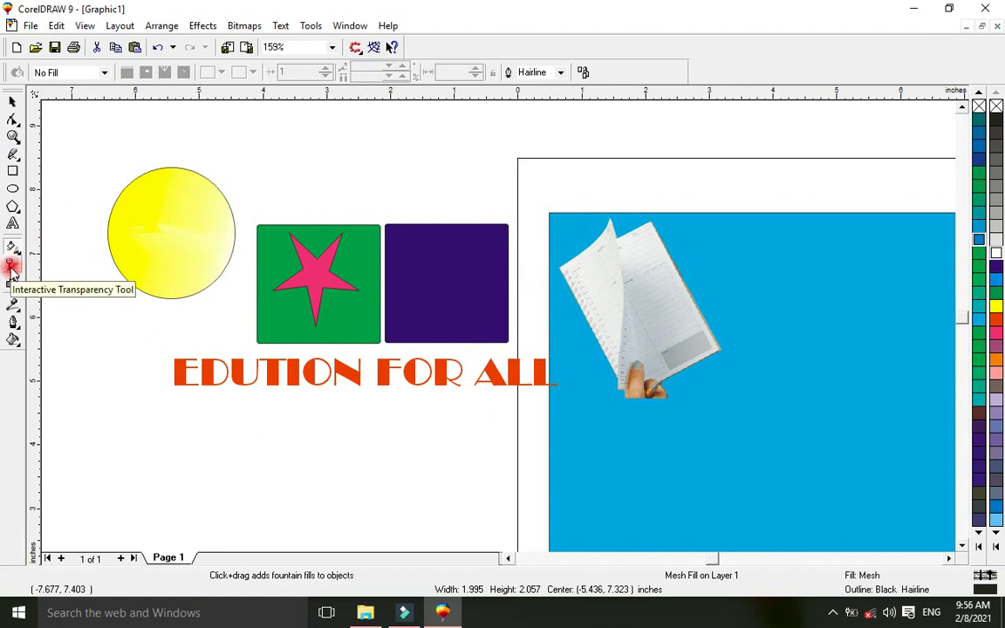
{"action": "left_click", "coordinate": [12, 273]}
{"action": "left_click_drag", "start_coordinate": [153, 224], "coordinate": [306, 288]}
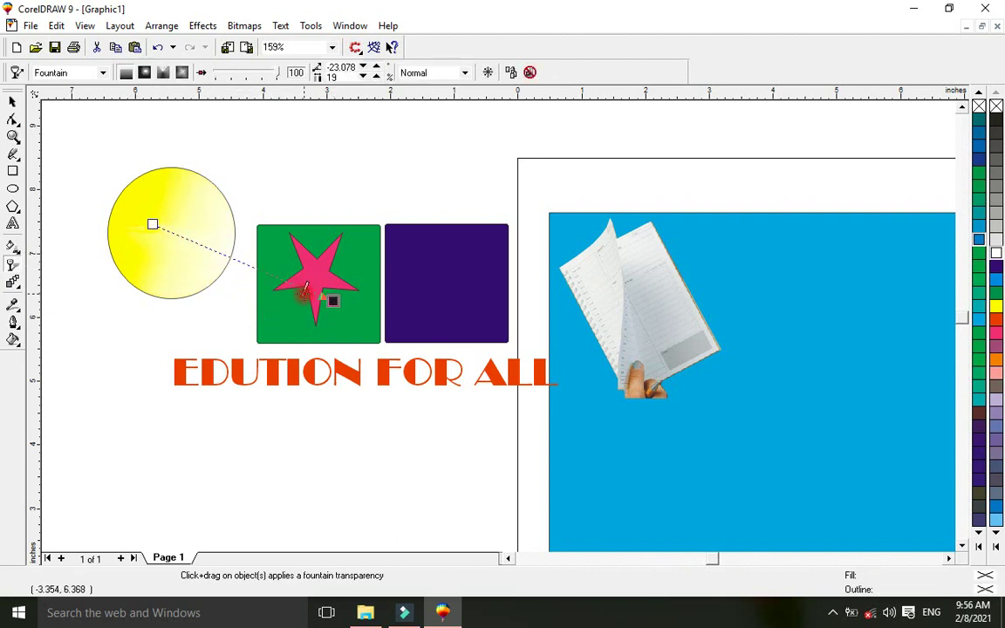
{"action": "left_click", "coordinate": [559, 266]}
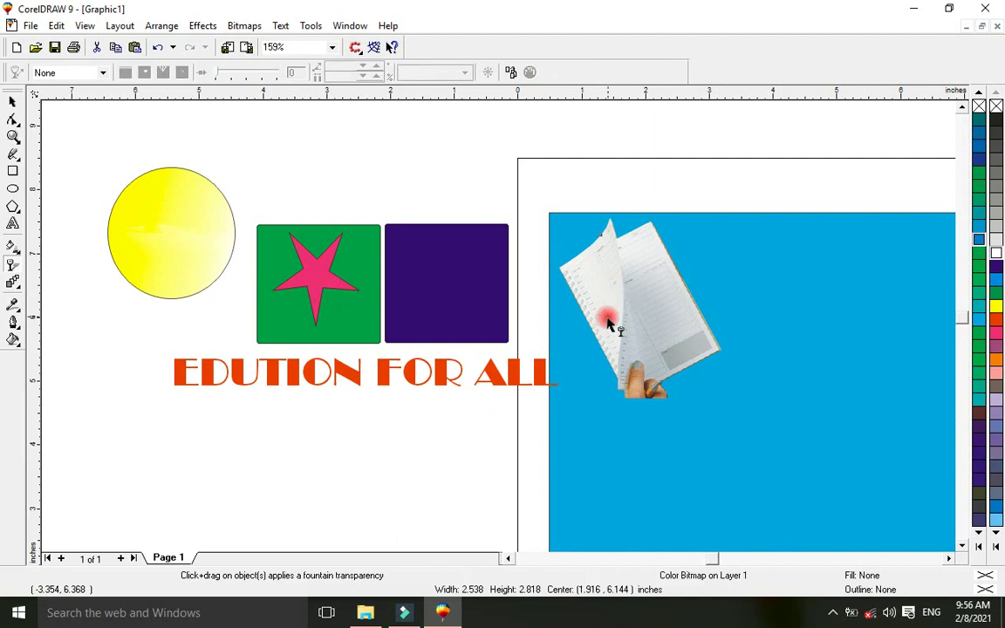
{"action": "left_click", "coordinate": [13, 103]}
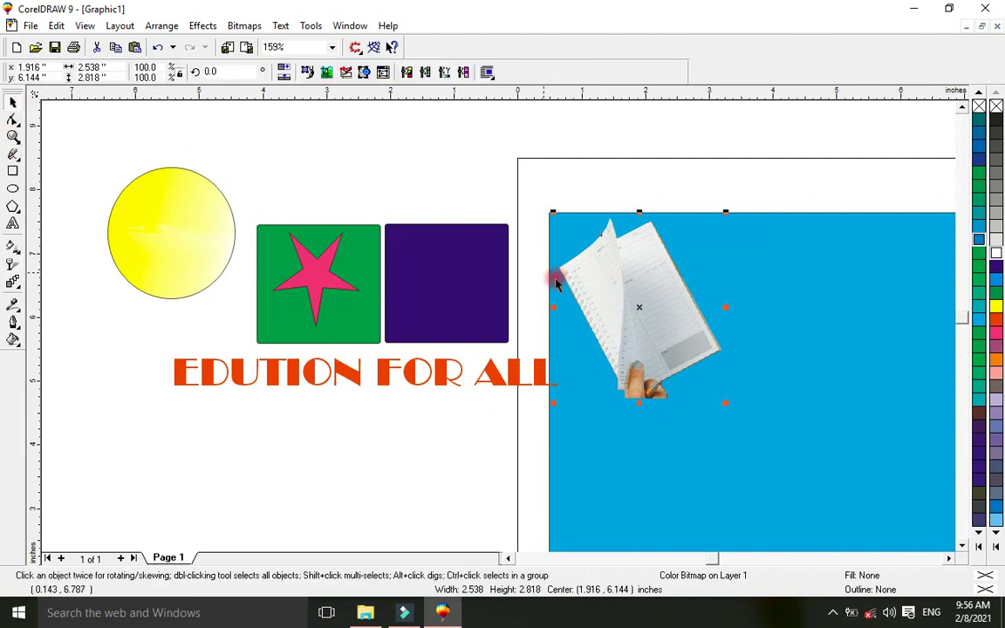
Step: Import the image pexels-cottonbro-4778611 from the social folder and place its upper left corner just above the yellow circle
{"action": "right_click", "coordinate": [309, 158]}
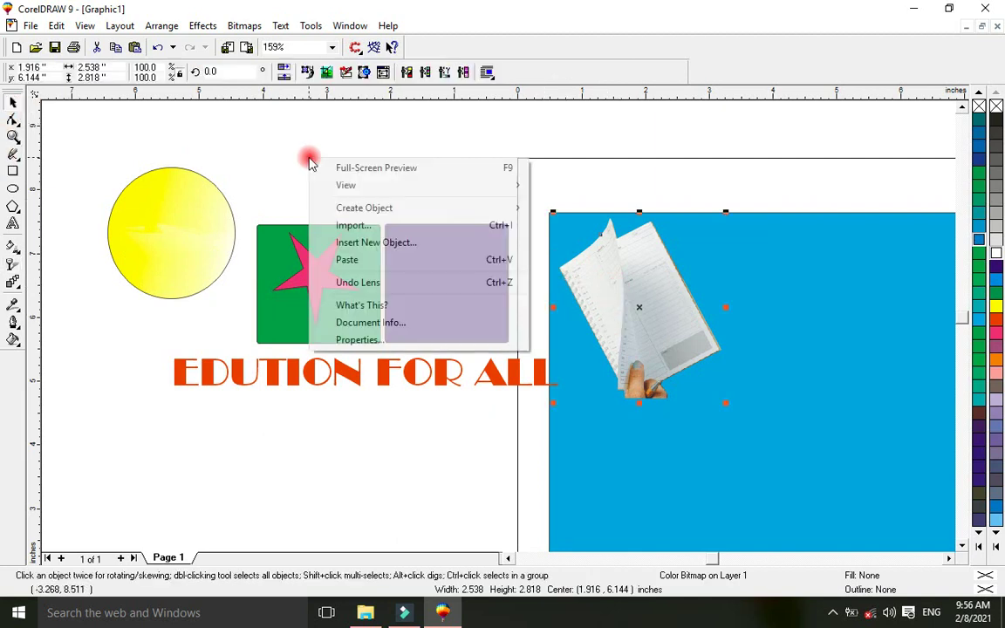
{"action": "left_click", "coordinate": [380, 229]}
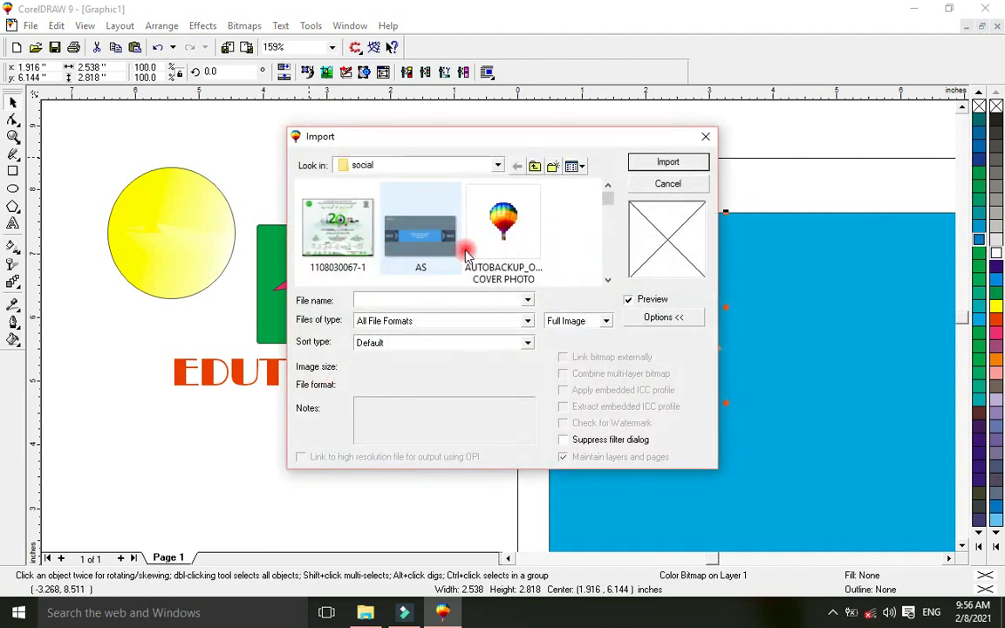
{"action": "left_click", "coordinate": [609, 278]}
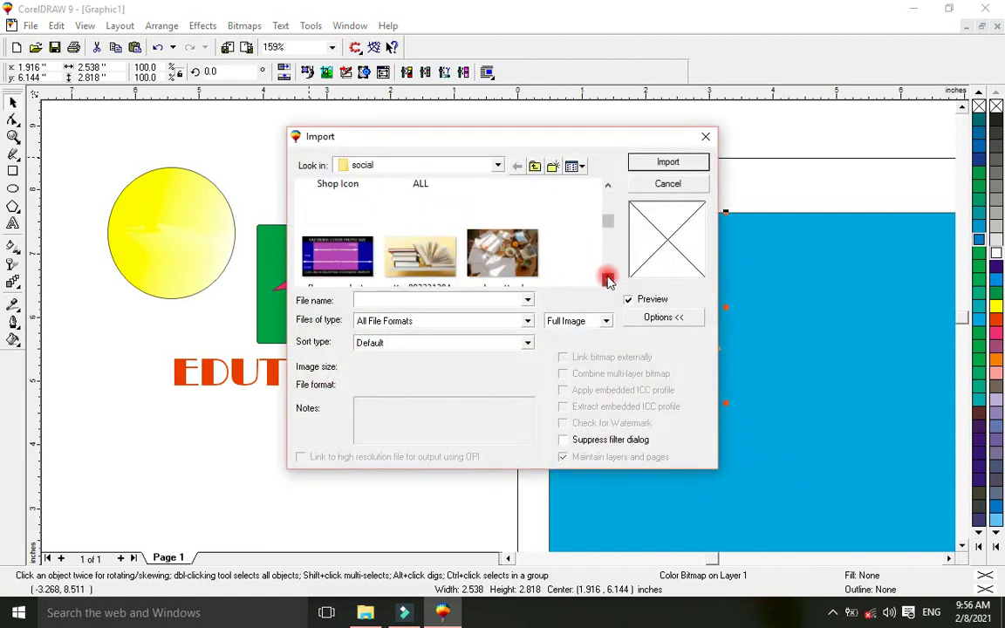
{"action": "left_click", "coordinate": [526, 237]}
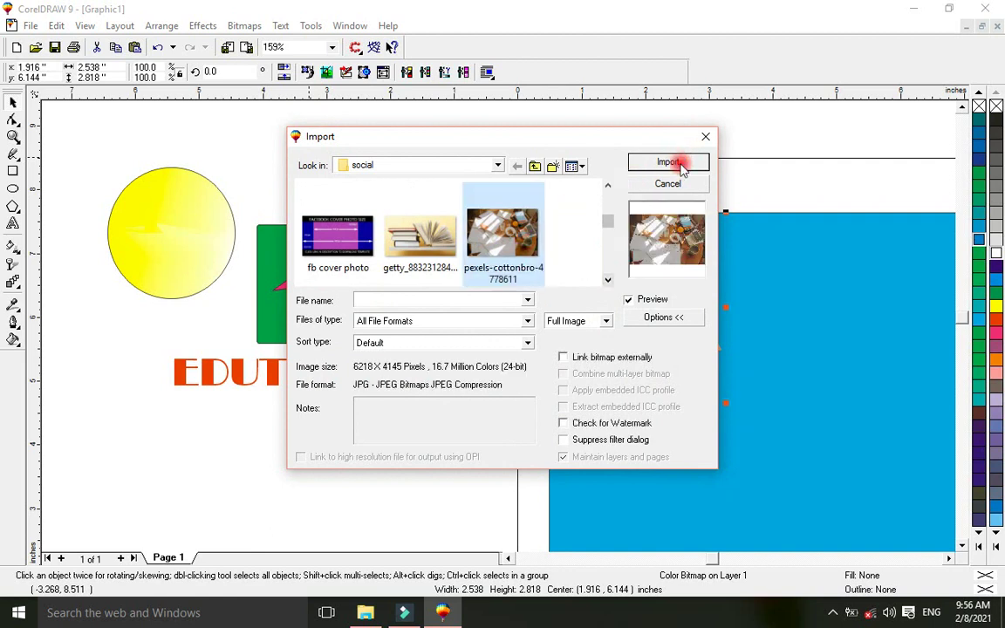
{"action": "double_click", "coordinate": [504, 244]}
{"action": "left_click", "coordinate": [301, 211]}
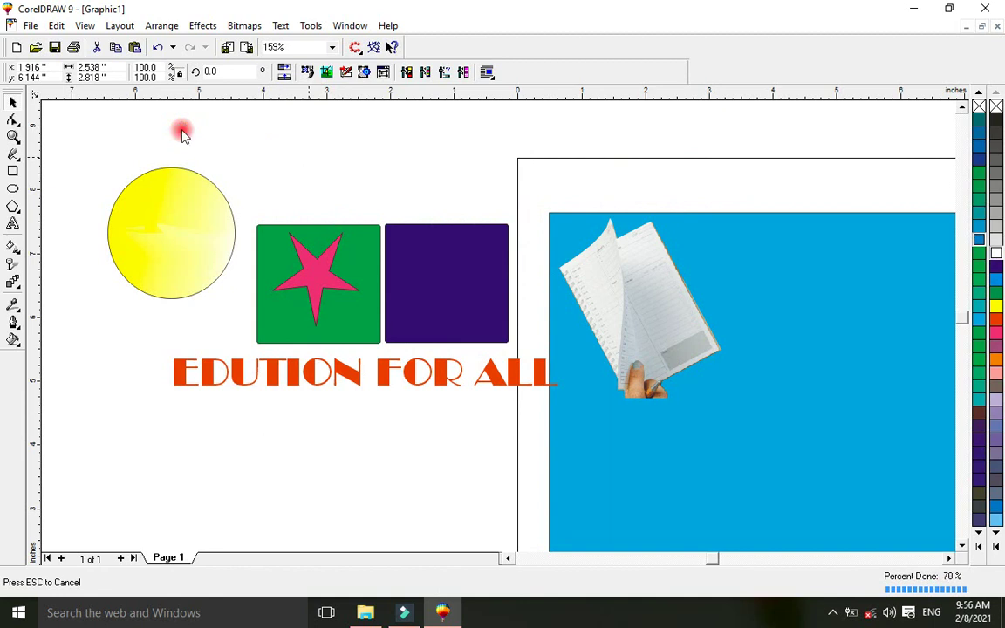
{"action": "left_click", "coordinate": [180, 129]}
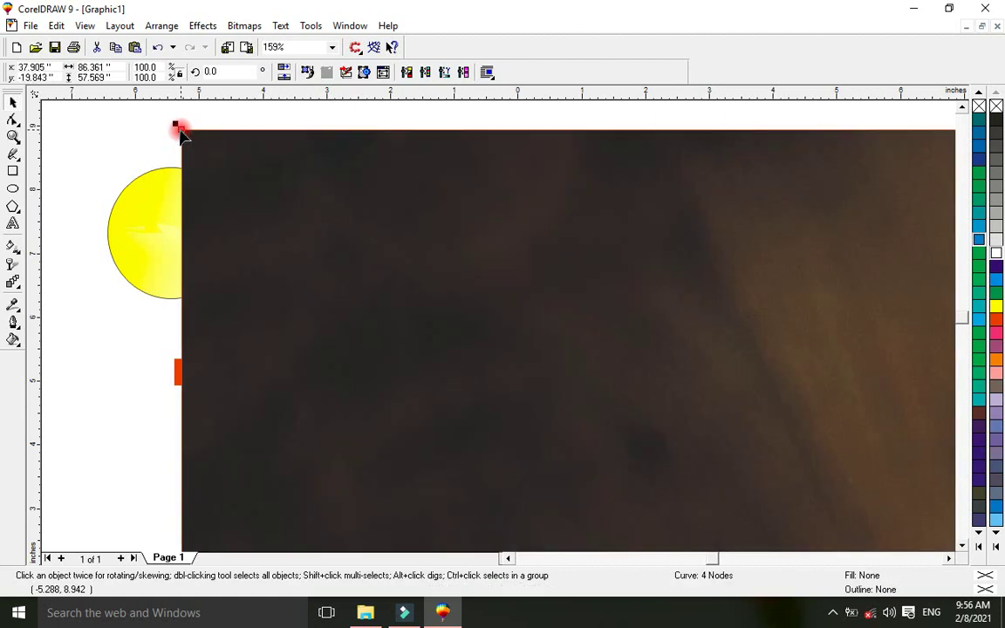
Step: Scale the imported desk photo down to about 6.57 by 4.38 inches and place it directly below the orange text
{"action": "left_click", "coordinate": [13, 135]}
{"action": "left_click", "coordinate": [80, 72]}
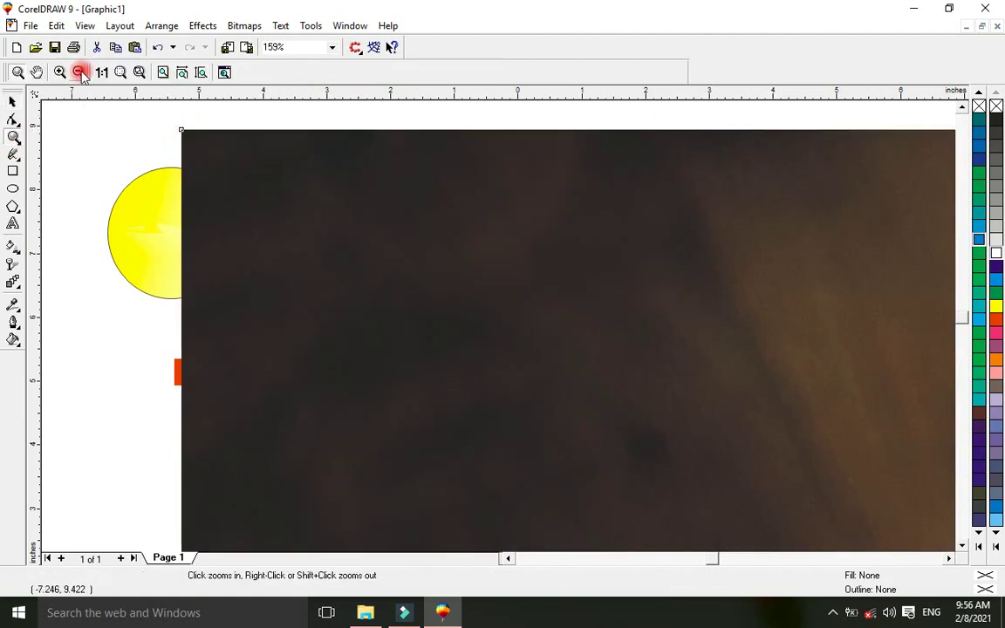
{"action": "left_click", "coordinate": [79, 72]}
{"action": "left_click", "coordinate": [79, 73]}
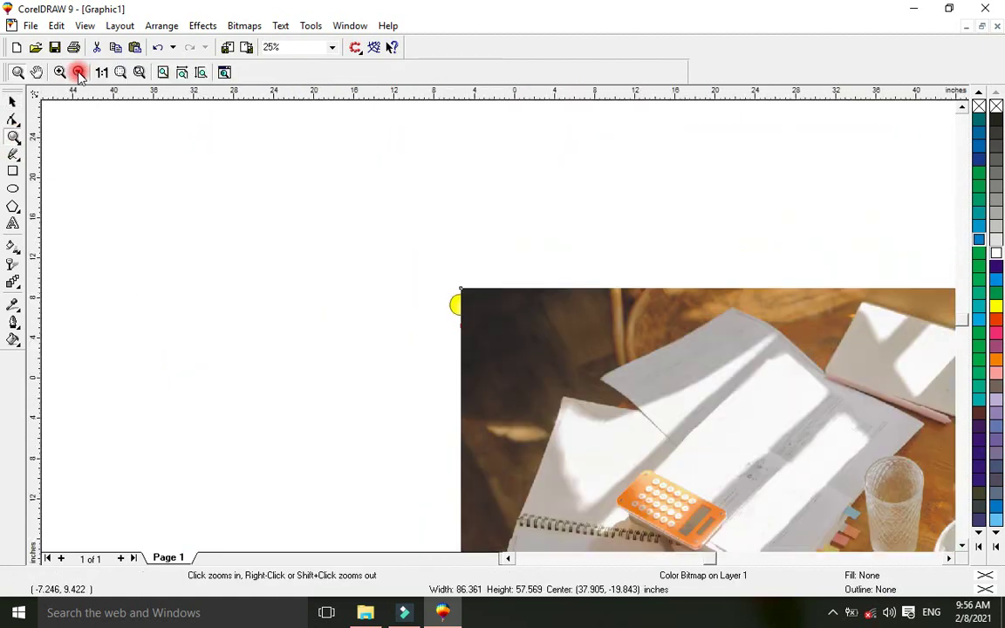
{"action": "left_click", "coordinate": [79, 73]}
{"action": "left_click", "coordinate": [79, 72]}
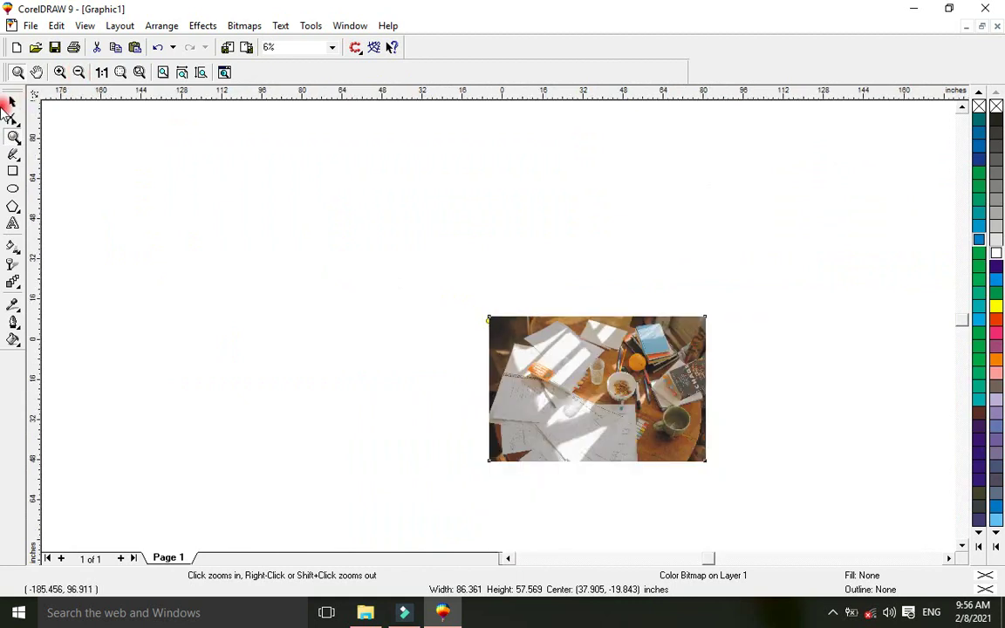
{"action": "left_click", "coordinate": [12, 102]}
{"action": "left_click_drag", "start_coordinate": [537, 360], "coordinate": [273, 220]}
{"action": "left_click_drag", "start_coordinate": [445, 330], "coordinate": [534, 345]}
{"action": "left_click", "coordinate": [14, 136]}
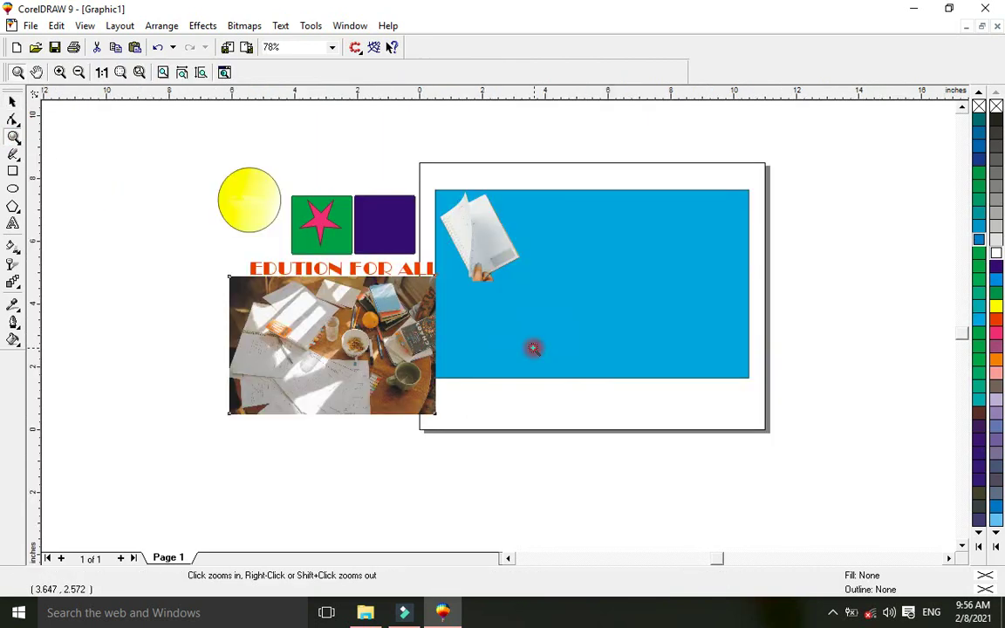
{"action": "left_click", "coordinate": [12, 102]}
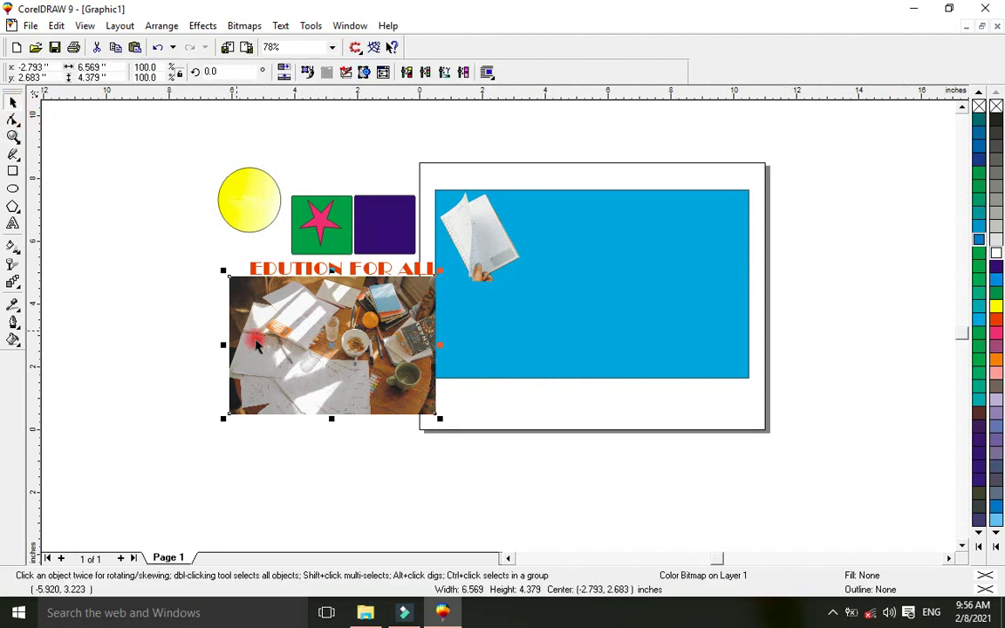
Step: Move the desk photo left and slightly down, clear of the page and the text
{"action": "left_click", "coordinate": [12, 138]}
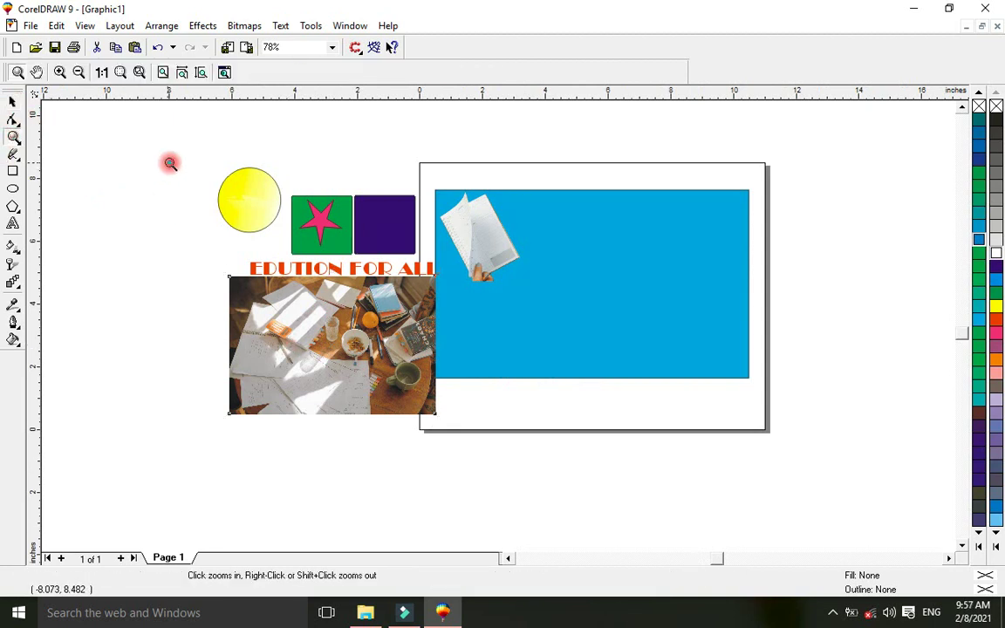
{"action": "left_click_drag", "start_coordinate": [168, 162], "coordinate": [520, 439]}
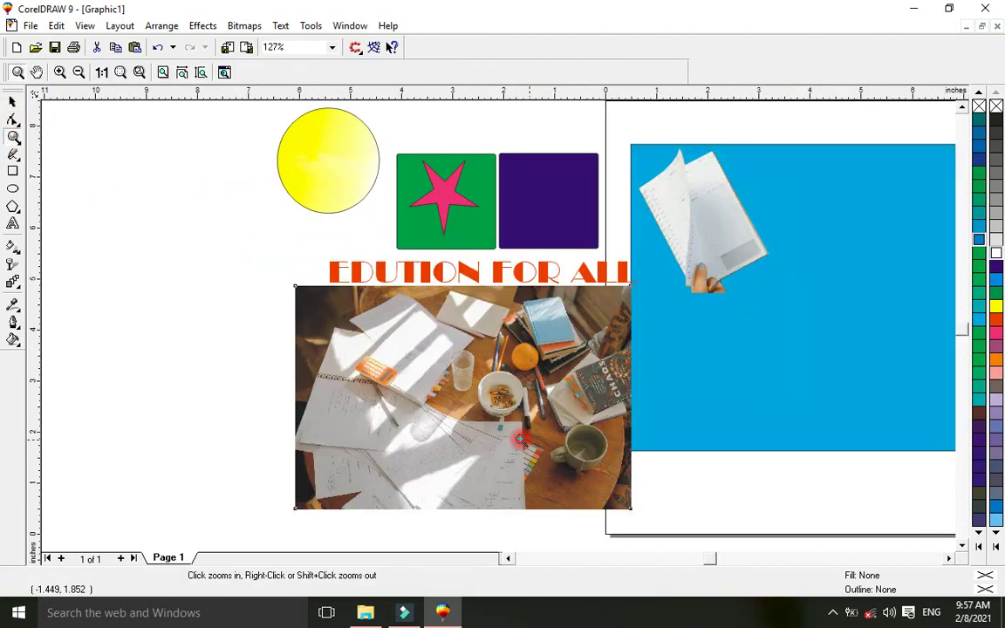
{"action": "left_click", "coordinate": [12, 102]}
{"action": "left_click_drag", "start_coordinate": [426, 418], "coordinate": [284, 436]}
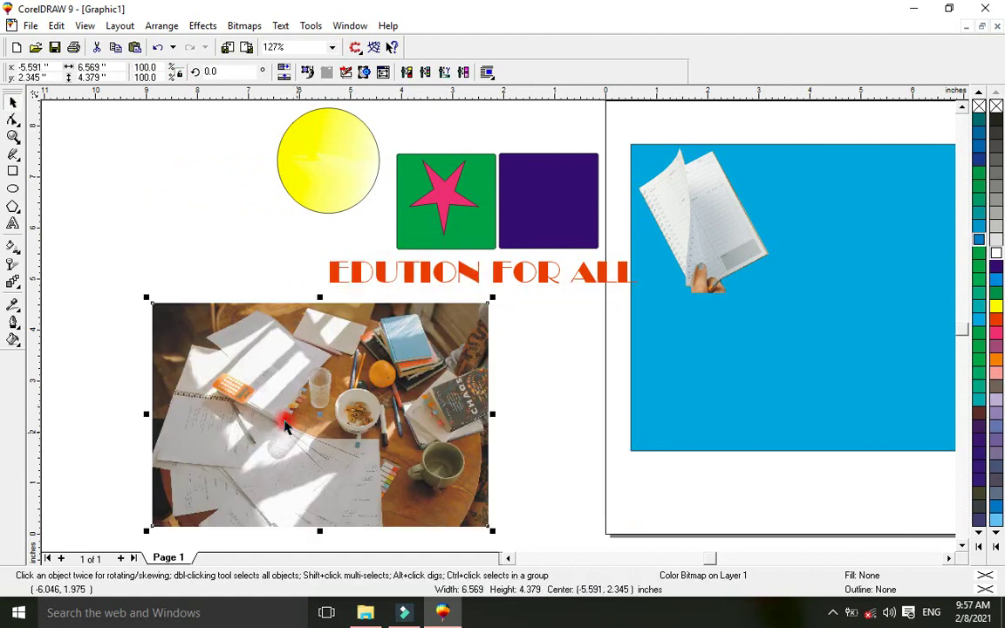
Step: Apply a linear fountain transparency to the desk photo so it fades out toward its lower left corner
{"action": "left_click", "coordinate": [10, 249]}
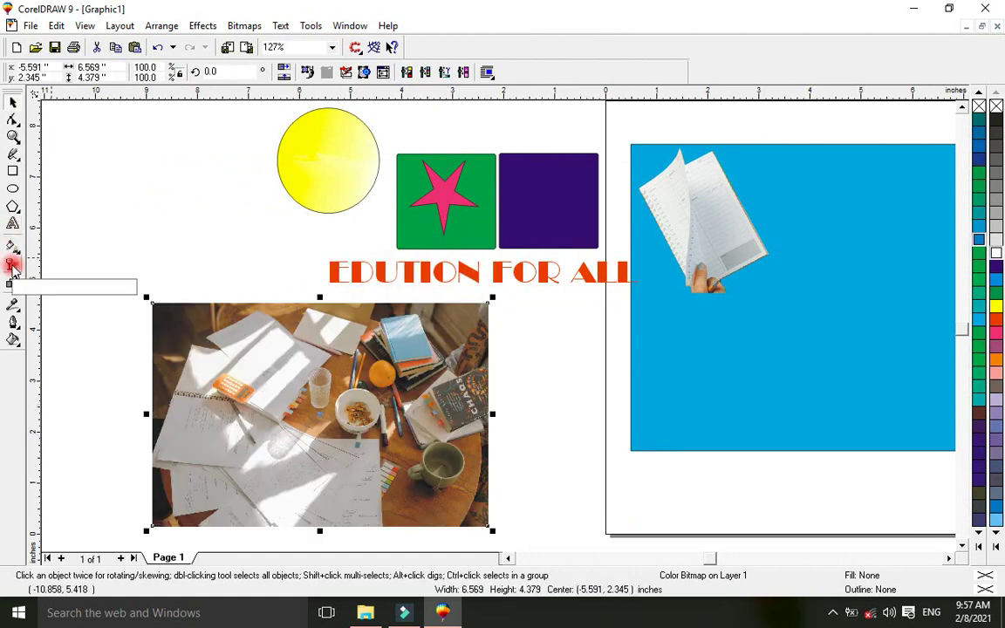
{"action": "left_click", "coordinate": [115, 257]}
{"action": "left_click_drag", "start_coordinate": [255, 393], "coordinate": [482, 358]}
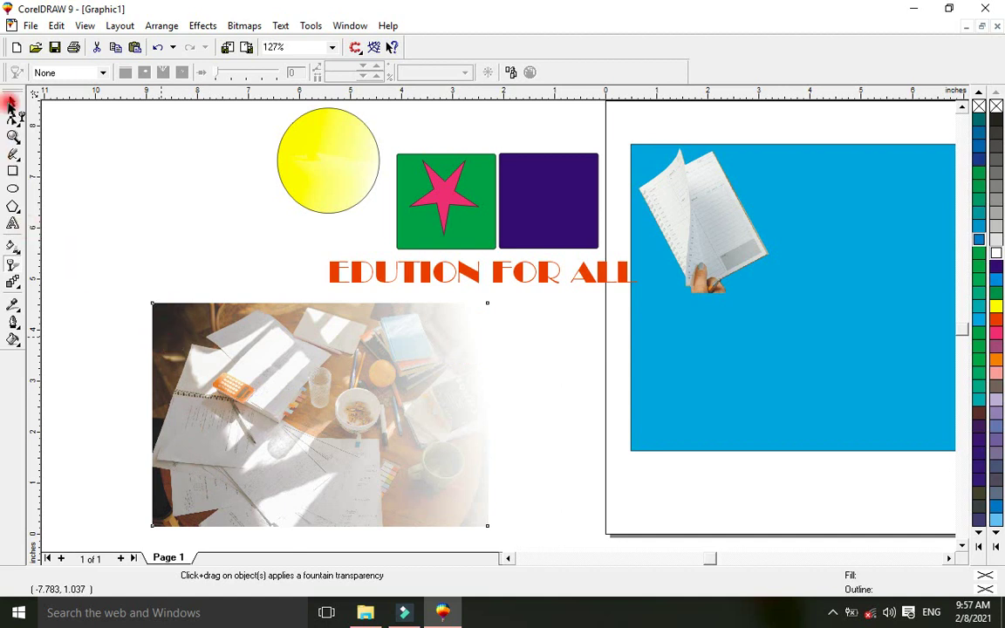
{"action": "left_click", "coordinate": [12, 102]}
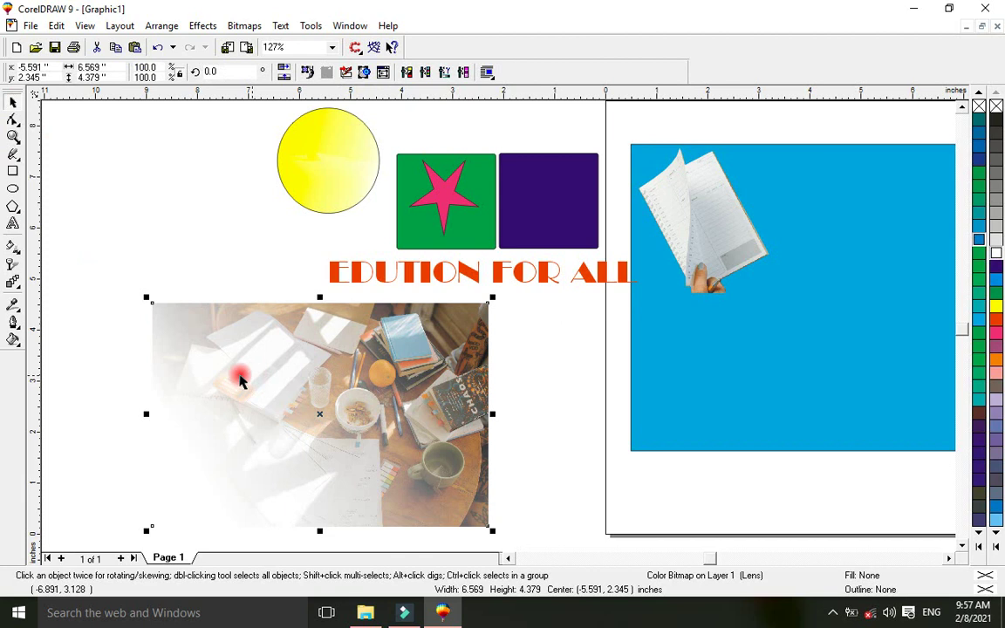
Step: Move the faded desk photo onto the left half of the blue rectangle
{"action": "left_click_drag", "start_coordinate": [261, 399], "coordinate": [682, 326]}
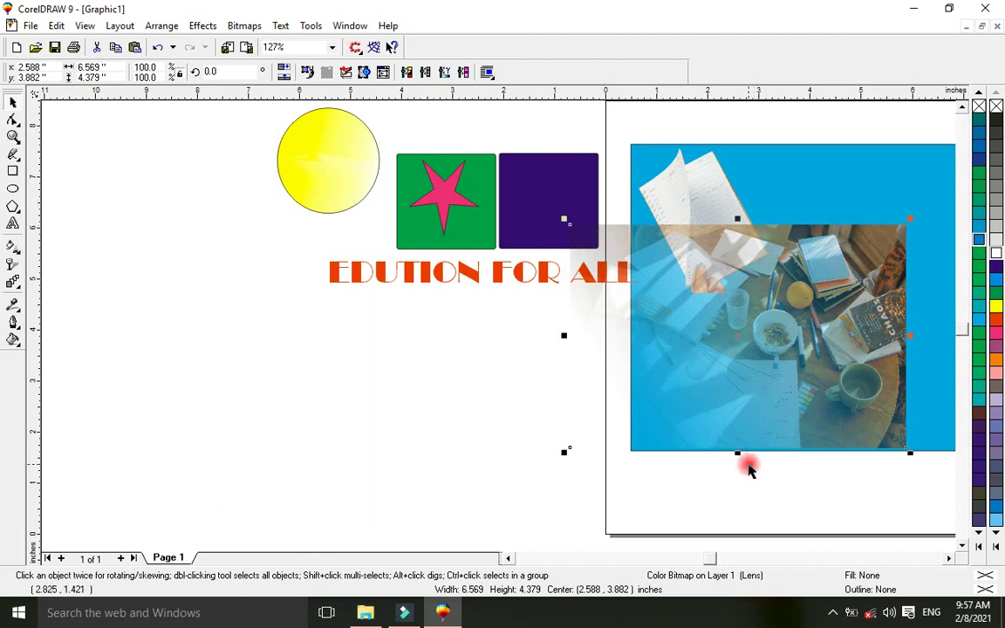
{"action": "left_click", "coordinate": [948, 558]}
{"action": "left_click", "coordinate": [949, 558]}
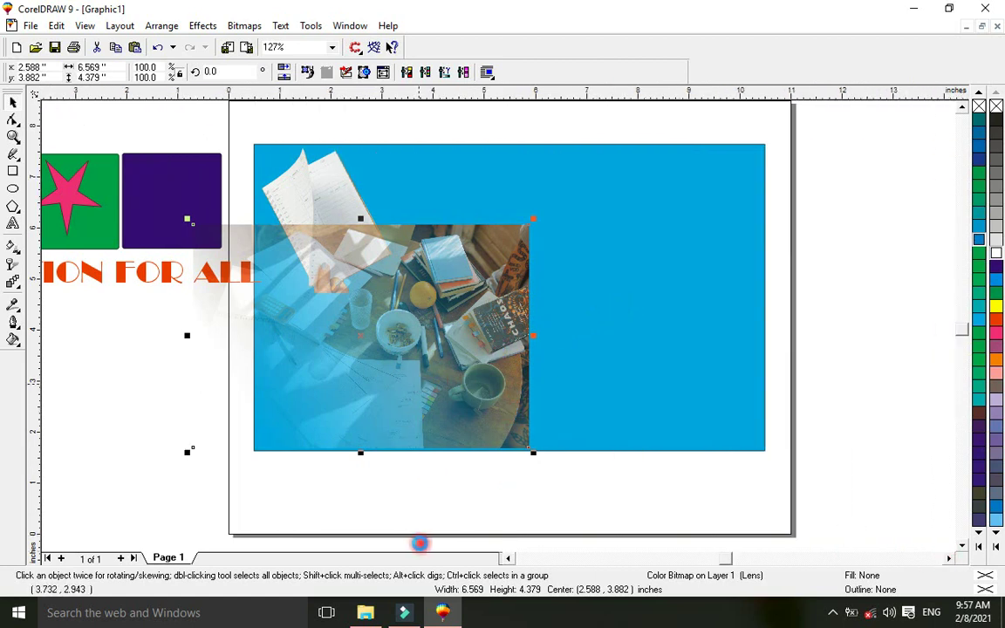
Step: Switch to Filmora to check the video export progress, and return to CorelDRAW
{"action": "left_click", "coordinate": [406, 615]}
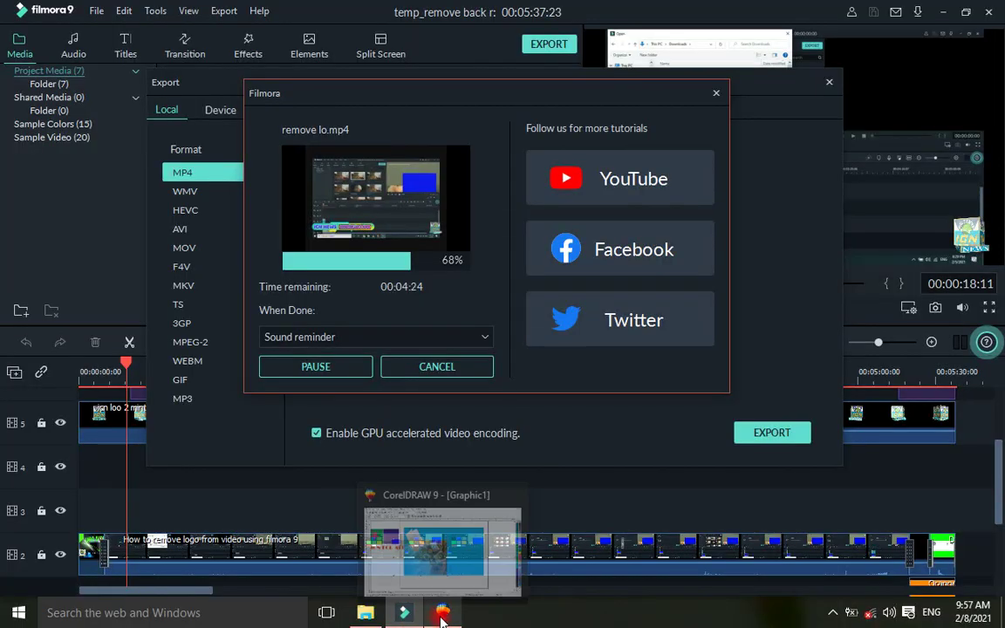
{"action": "left_click", "coordinate": [442, 616]}
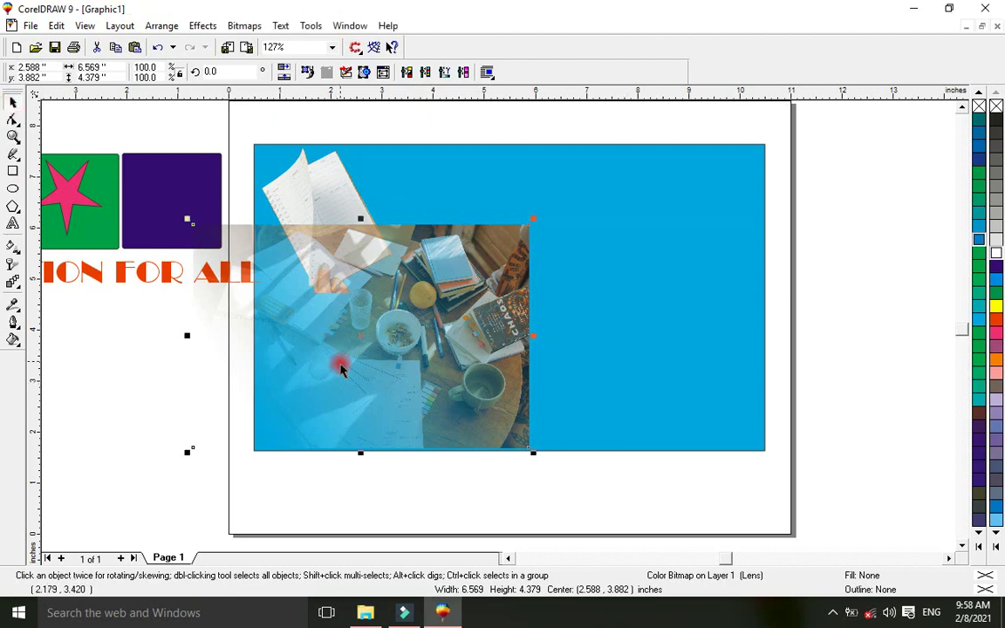
Step: Move the faded desk photo into the upper right corner of the blue rectangle
{"action": "left_click_drag", "start_coordinate": [351, 367], "coordinate": [557, 297]}
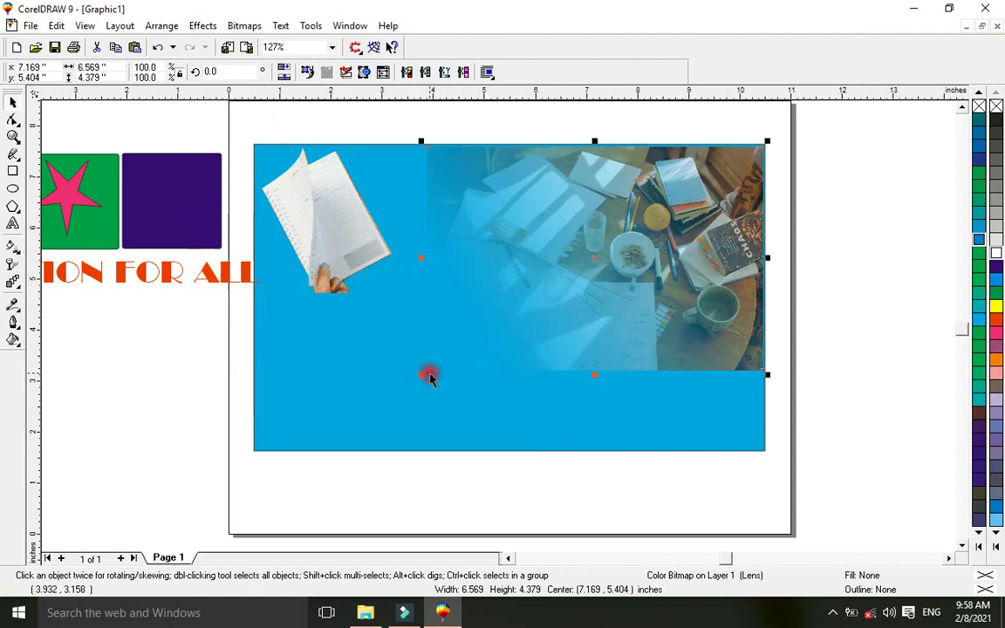
{"action": "left_click", "coordinate": [426, 374]}
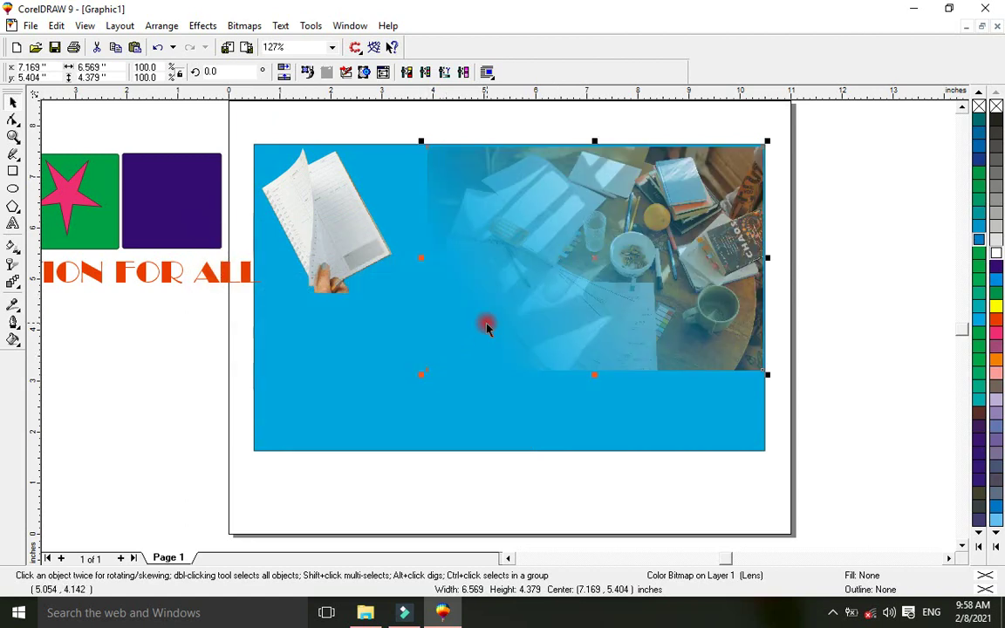
Step: Extend the photo's transparency end point beyond its lower left corner and shift the fade midpoint back toward the photo's centre
{"action": "left_click", "coordinate": [14, 261]}
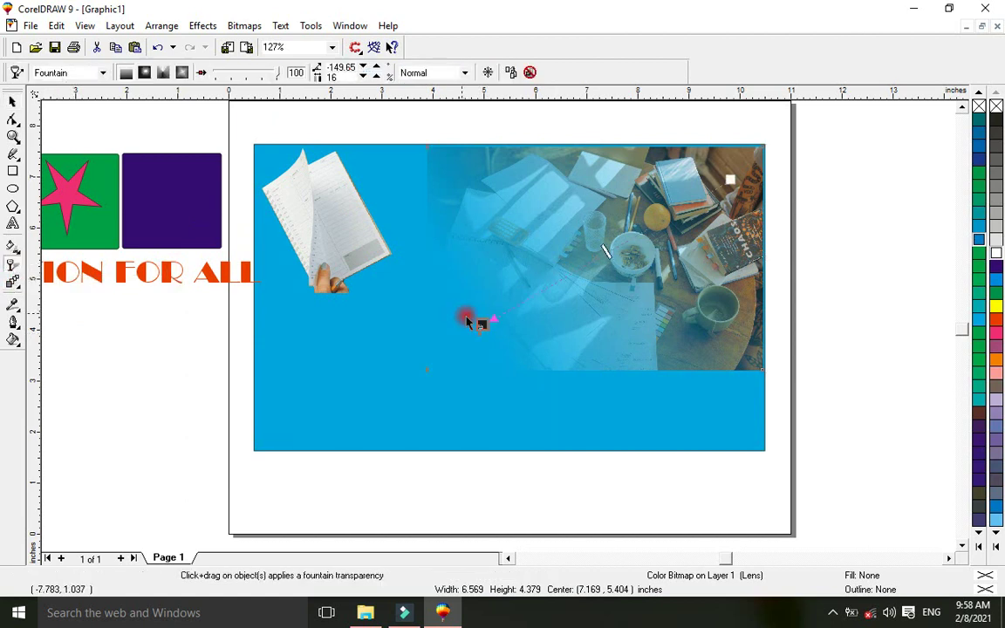
{"action": "left_click_drag", "start_coordinate": [495, 320], "coordinate": [554, 301]}
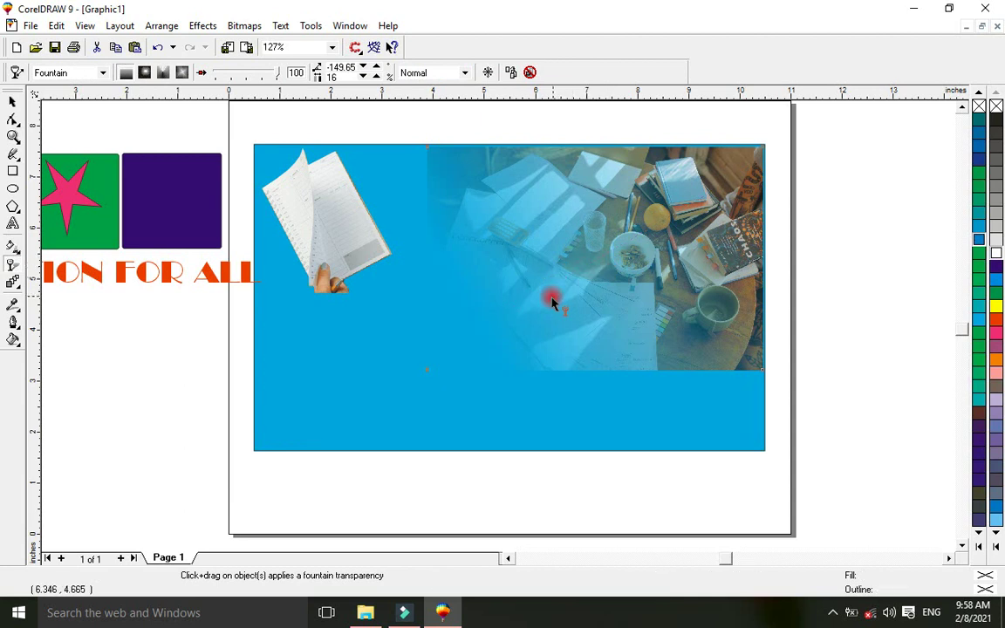
{"action": "left_click_drag", "start_coordinate": [553, 301], "coordinate": [428, 372]}
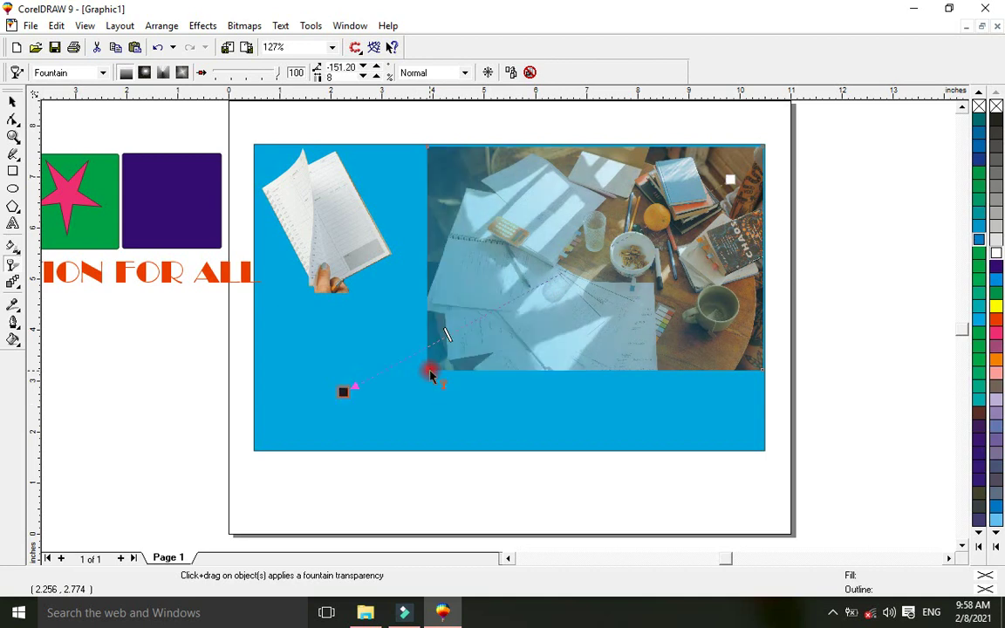
{"action": "left_click", "coordinate": [446, 335]}
{"action": "left_click_drag", "start_coordinate": [446, 335], "coordinate": [534, 307]}
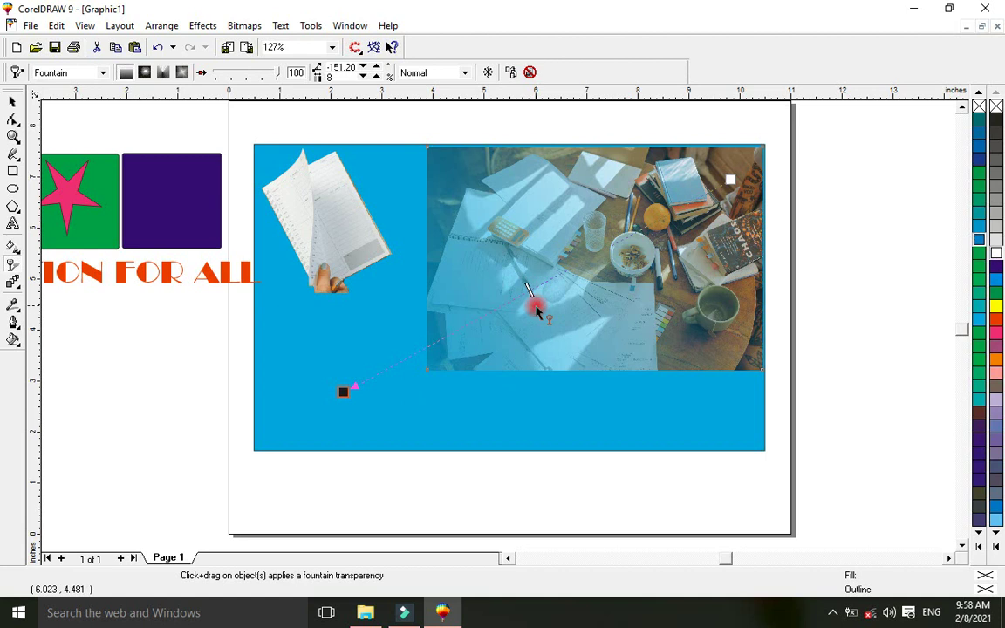
Step: Pull the desk photo's transparency end point inward to just inside its lower left corner to strengthen the fade
{"action": "left_click", "coordinate": [343, 392]}
{"action": "left_click_drag", "start_coordinate": [343, 393], "coordinate": [453, 349]}
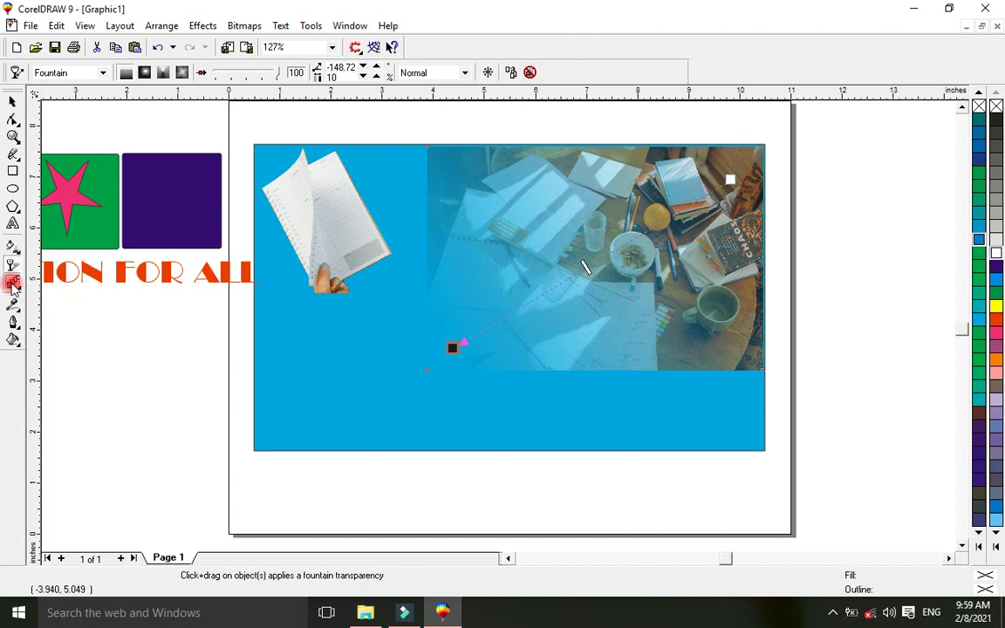
Step: Try the Interactive Blend tool on the notepad image, the desk photo, the purple rectangle and the blue background
{"action": "left_click", "coordinate": [13, 283]}
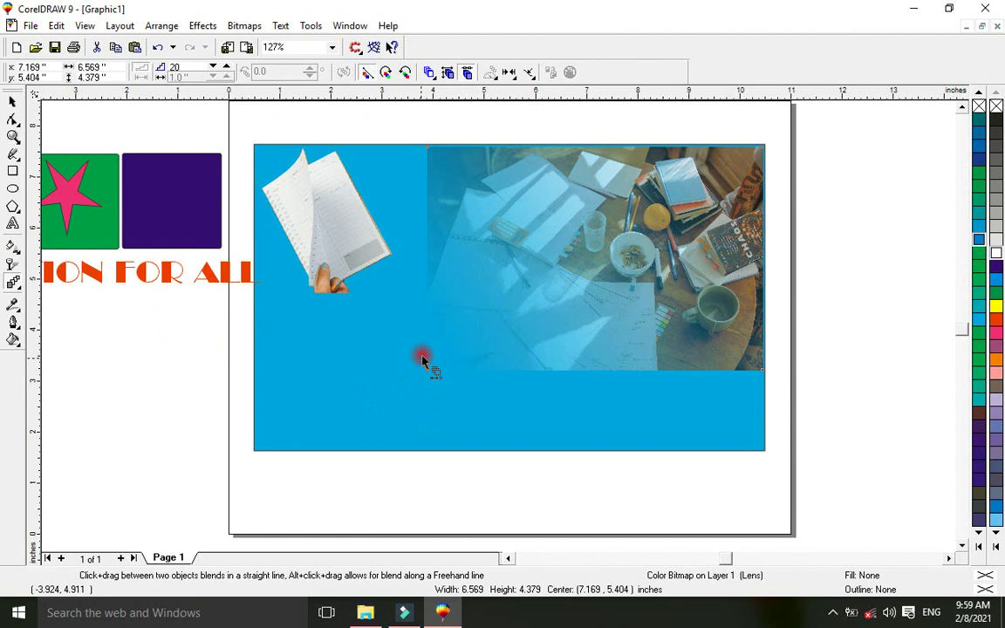
{"action": "left_click", "coordinate": [356, 294]}
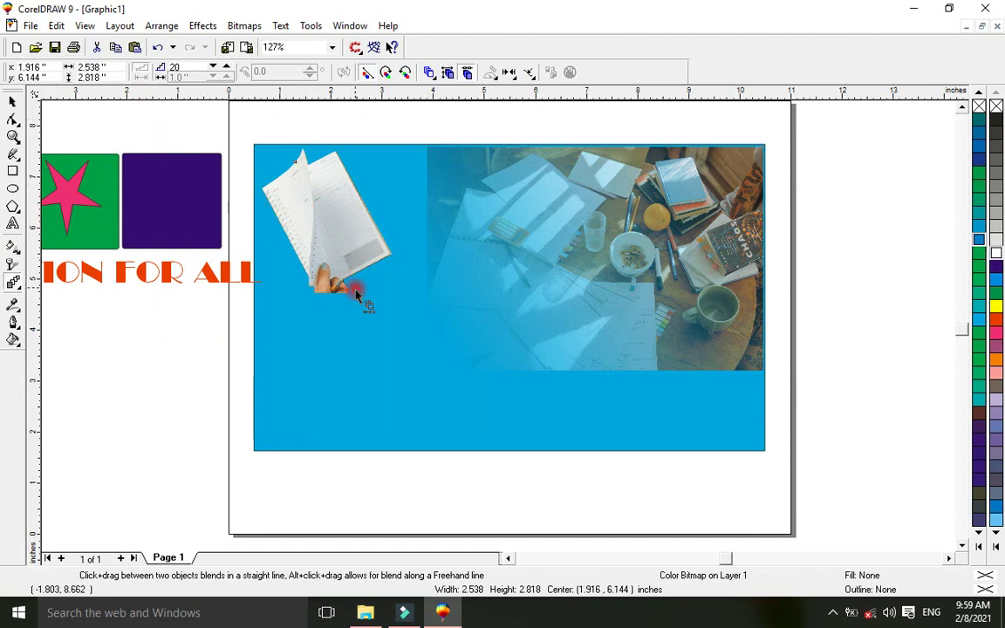
{"action": "left_click_drag", "start_coordinate": [614, 321], "coordinate": [604, 347]}
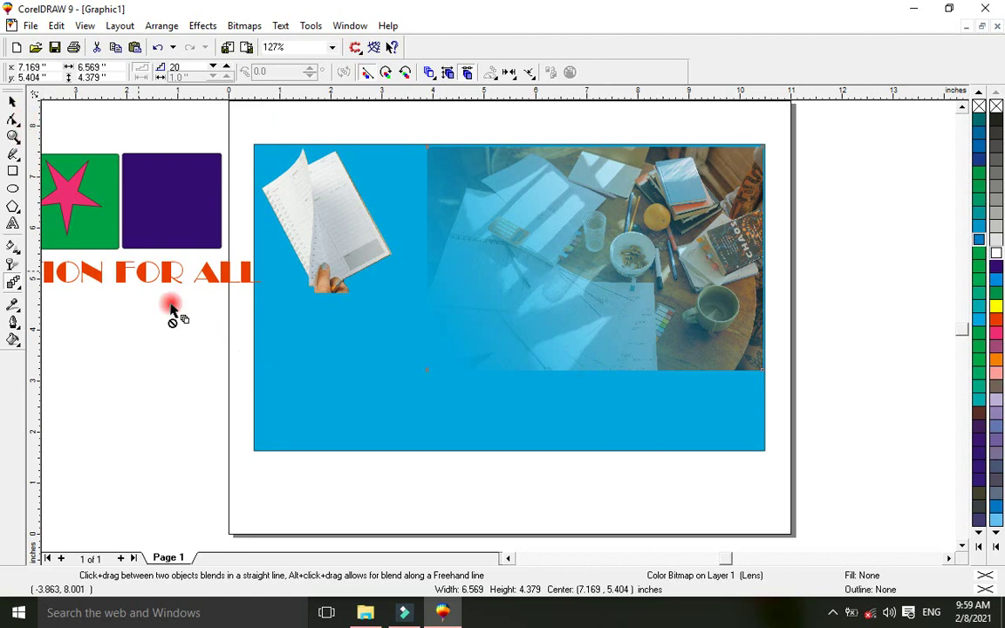
{"action": "left_click", "coordinate": [171, 274]}
{"action": "left_click", "coordinate": [178, 244]}
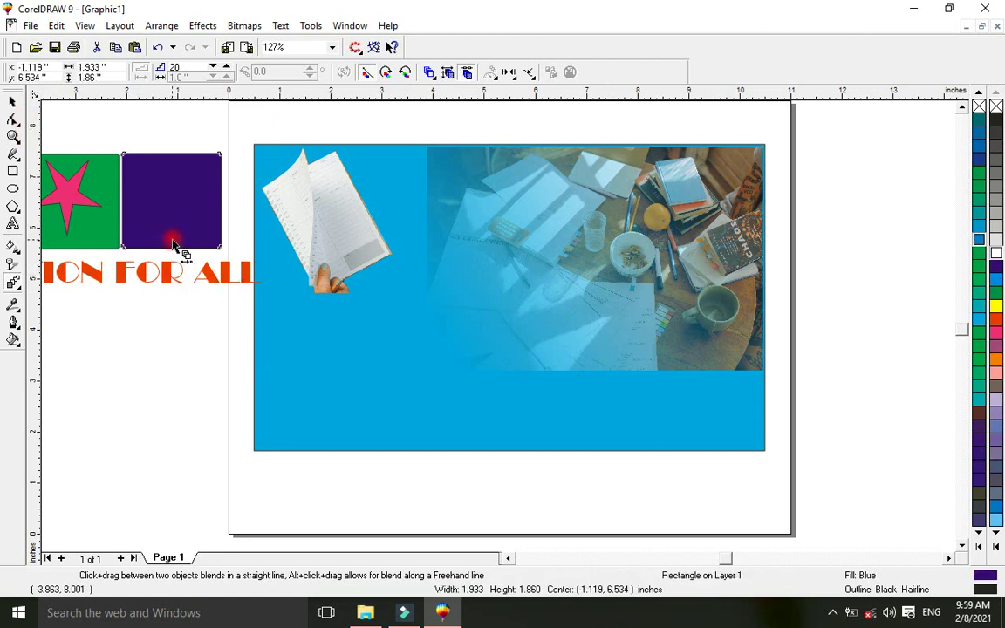
{"action": "left_click", "coordinate": [285, 352]}
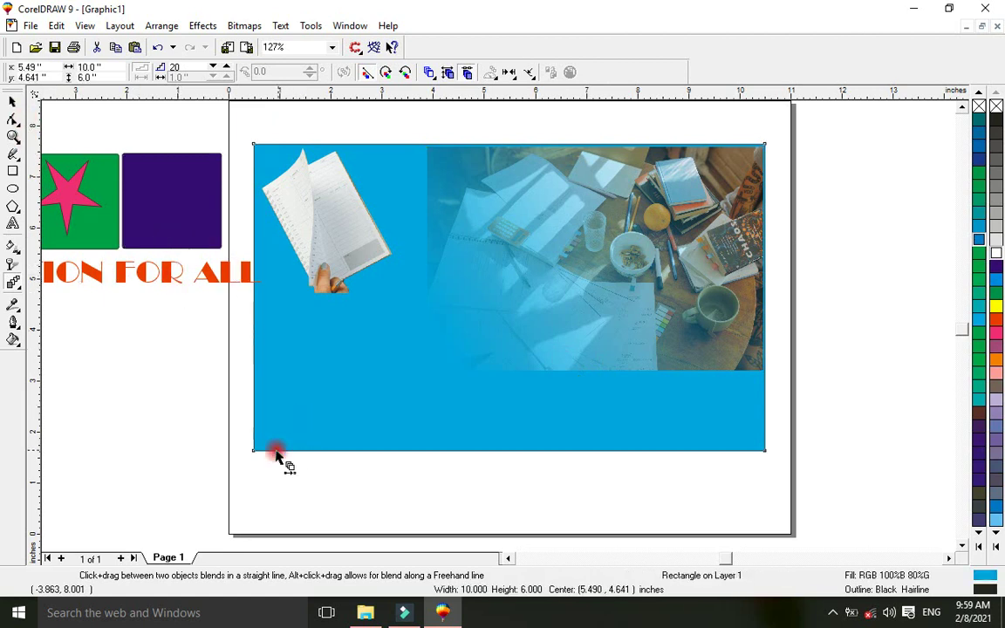
{"action": "left_click_drag", "start_coordinate": [279, 440], "coordinate": [635, 421]}
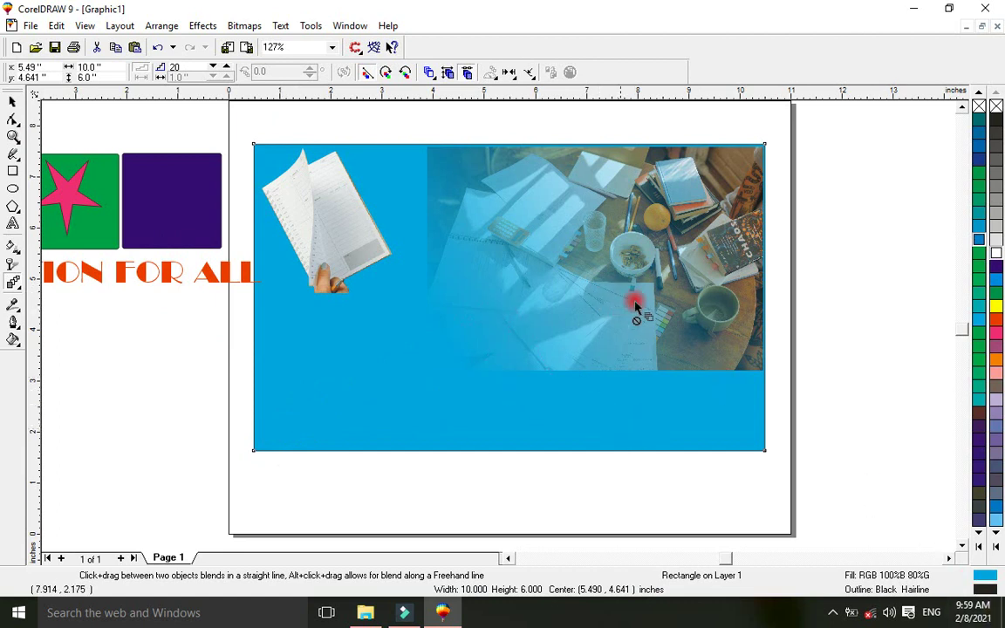
Step: Shift the faded desk photo past the right edge of the blue rectangle and delete it
{"action": "left_click", "coordinate": [13, 104]}
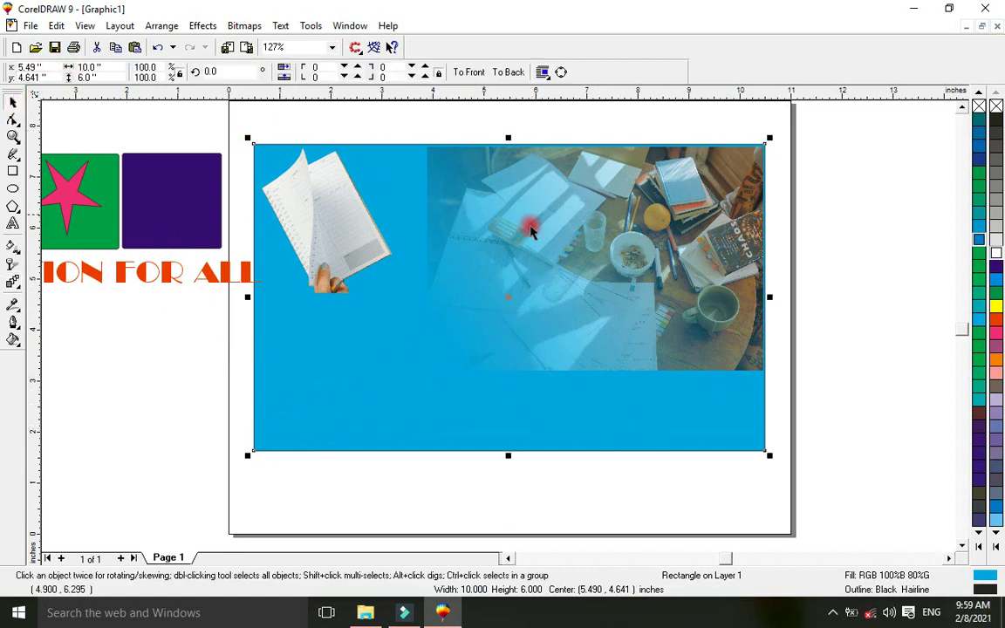
{"action": "left_click", "coordinate": [551, 222]}
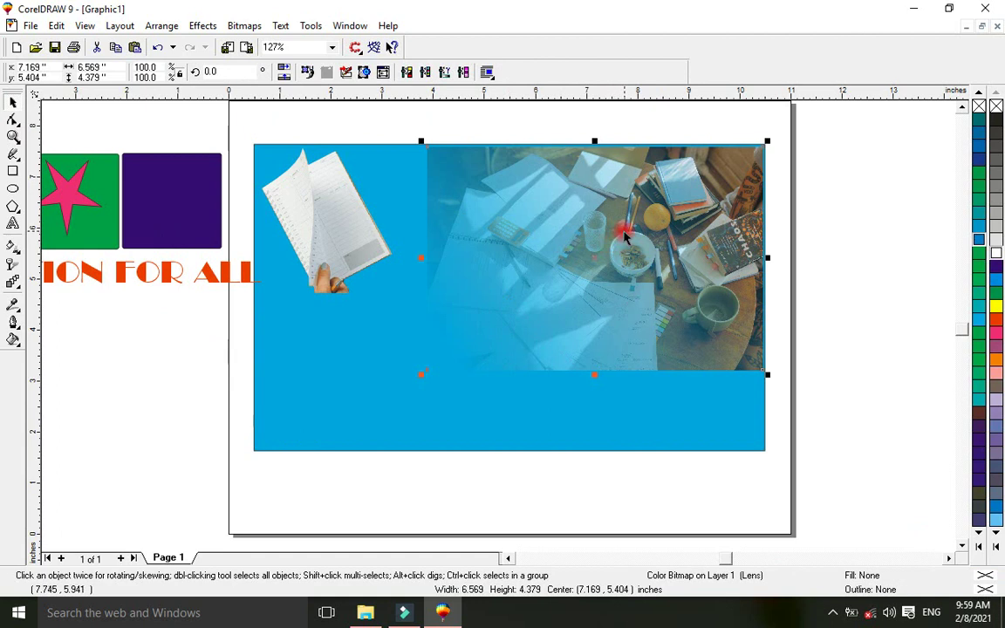
{"action": "left_click_drag", "start_coordinate": [623, 234], "coordinate": [772, 231]}
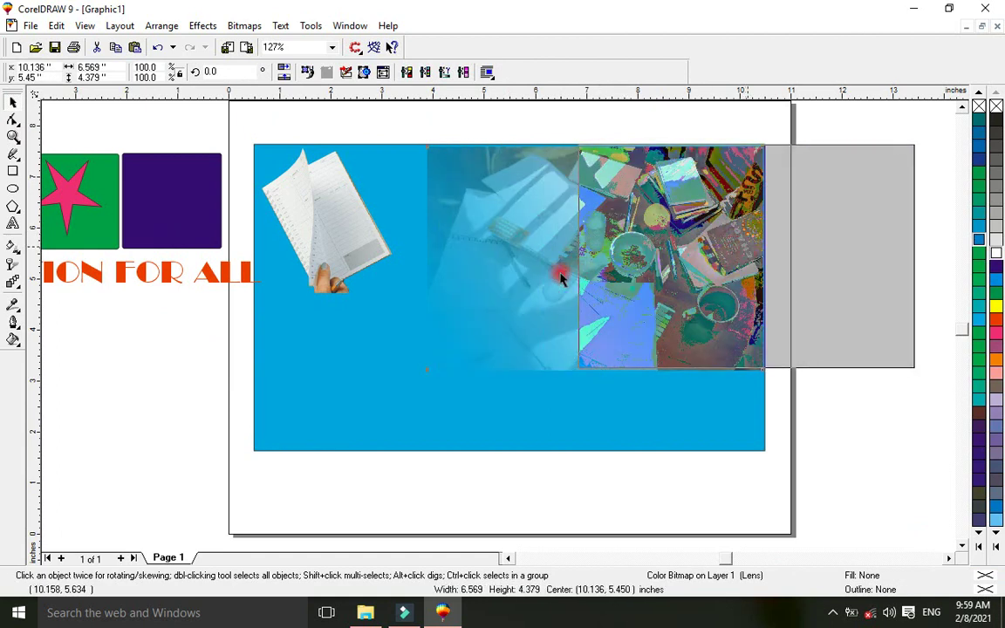
{"action": "right_click", "coordinate": [639, 284]}
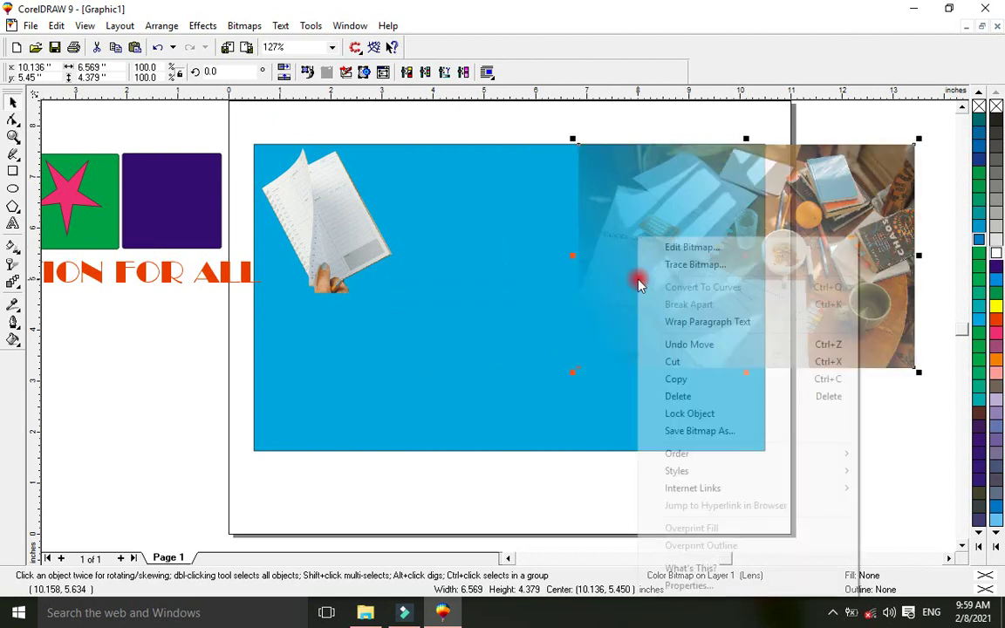
{"action": "left_click", "coordinate": [650, 396]}
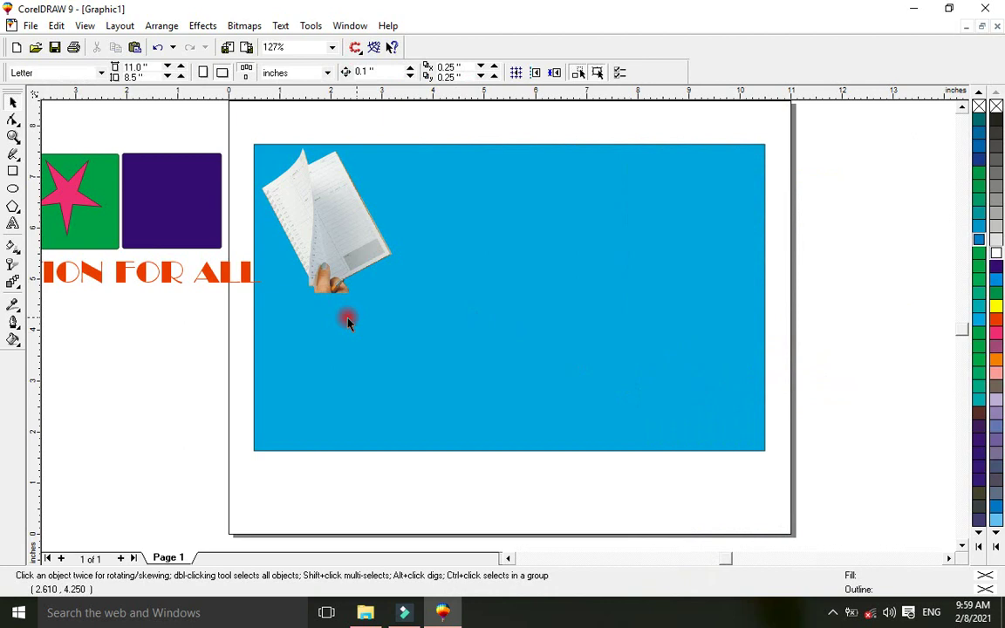
Step: Try to apply an interactive blend between the notepad image and the large blue rectangle
{"action": "left_click", "coordinate": [12, 282]}
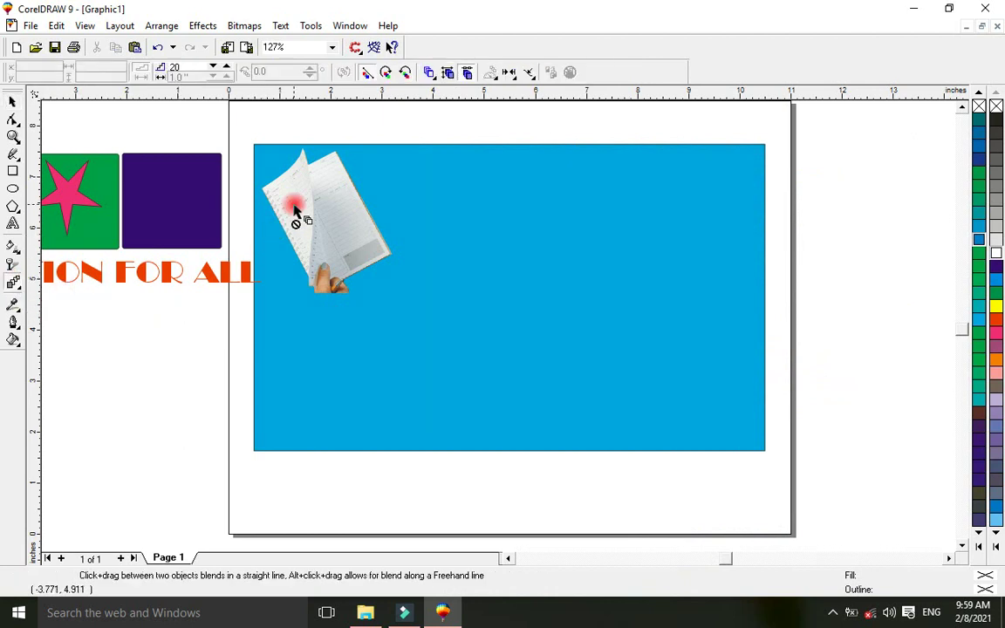
{"action": "left_click", "coordinate": [343, 254]}
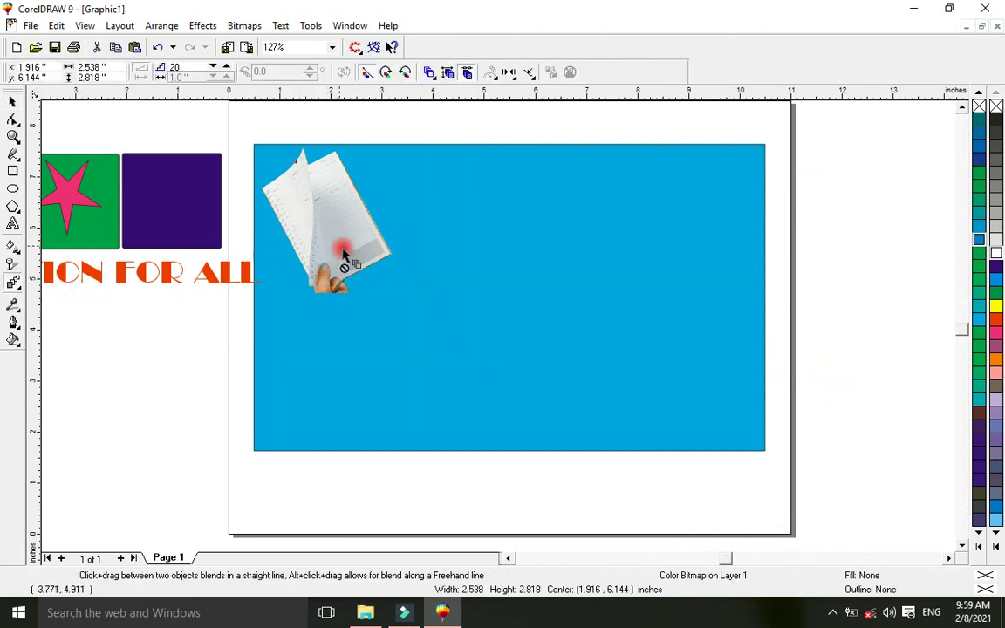
{"action": "left_click", "coordinate": [509, 370]}
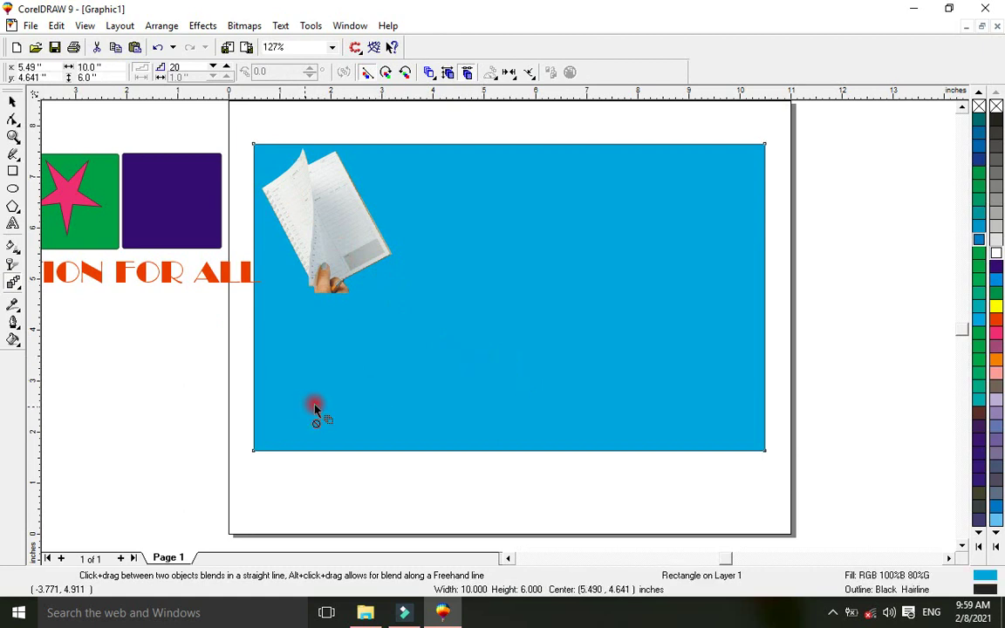
{"action": "left_click_drag", "start_coordinate": [508, 297], "coordinate": [654, 392]}
{"action": "left_click_drag", "start_coordinate": [254, 452], "coordinate": [344, 367]}
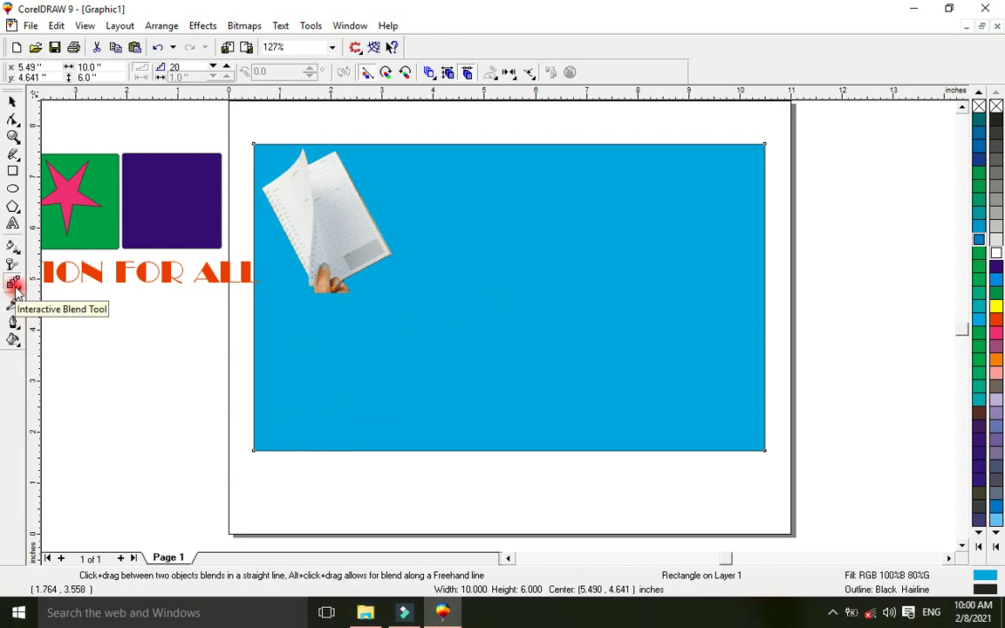
{"action": "right_click", "coordinate": [456, 307]}
{"action": "left_click", "coordinate": [429, 323]}
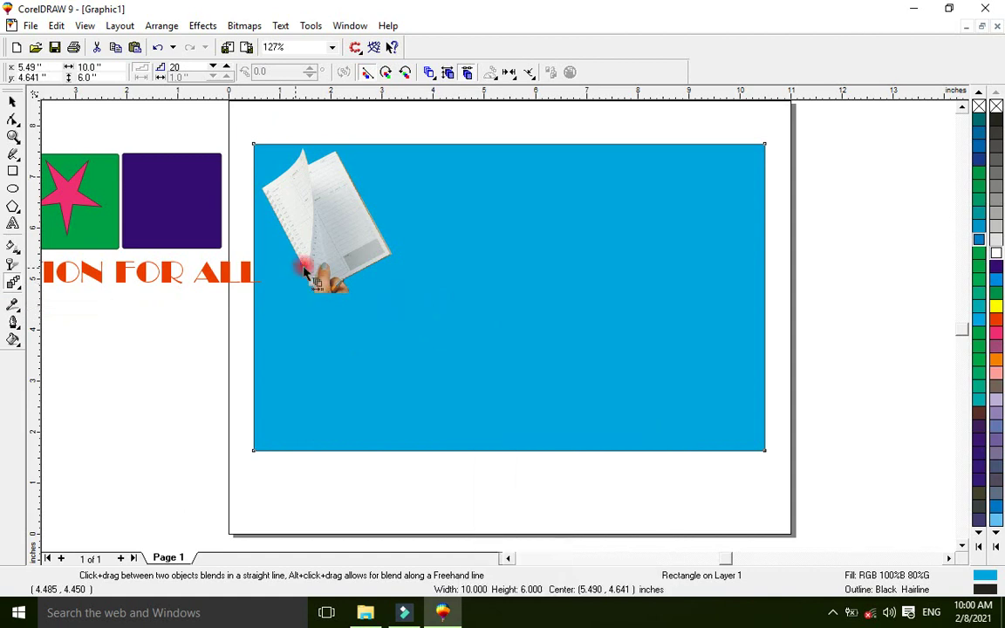
Step: Contour the blue rectangle inward with one step at 0.1 inch offset, using a yellow fill and a dark blue outline colour
{"action": "left_click", "coordinate": [315, 234]}
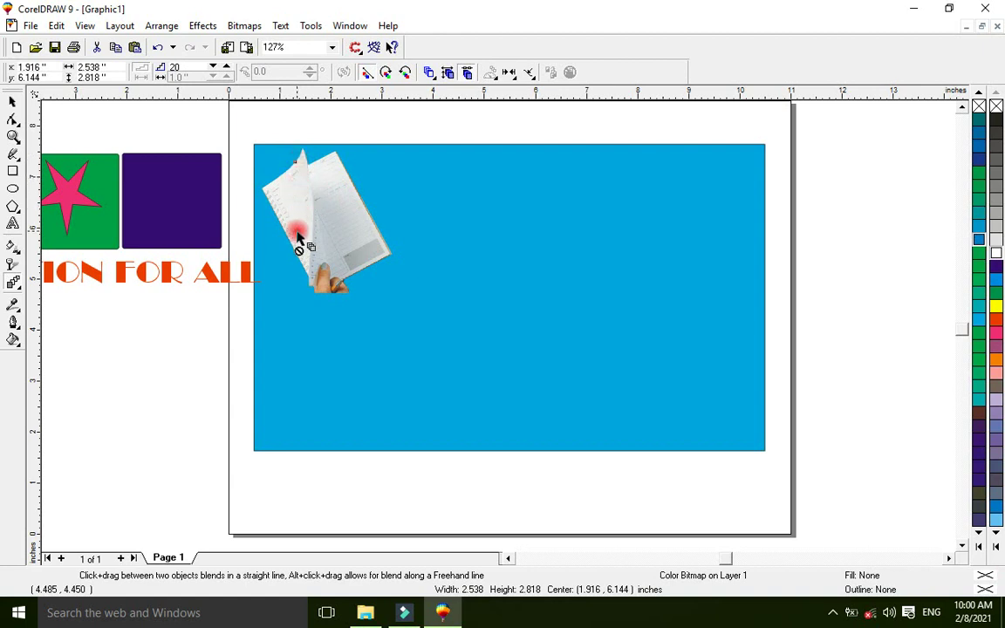
{"action": "left_click", "coordinate": [13, 284]}
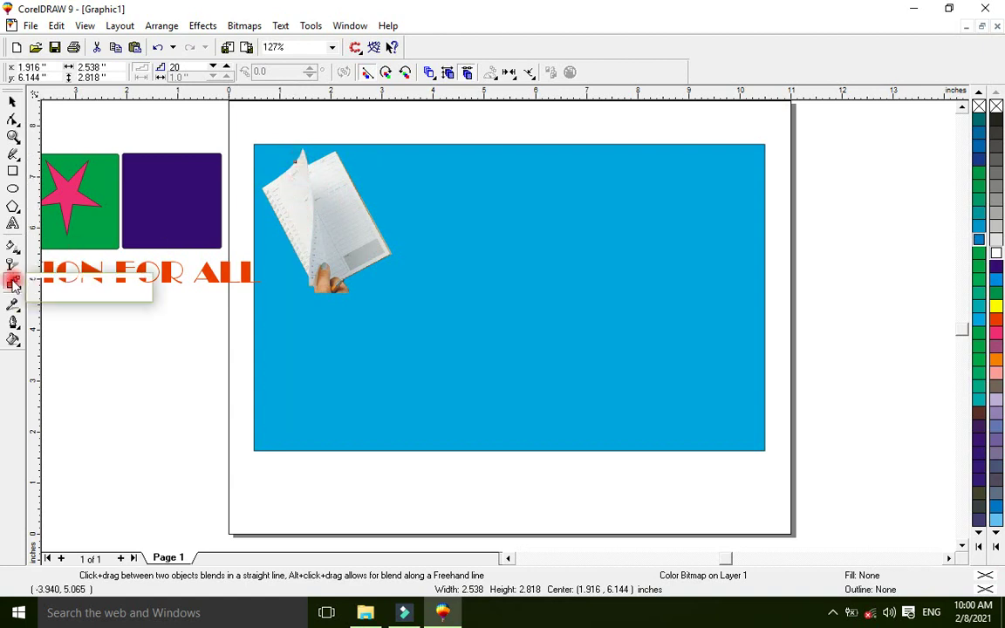
{"action": "left_click_drag", "start_coordinate": [39, 289], "coordinate": [64, 294]}
{"action": "mouse_move", "coordinate": [319, 258]}
{"action": "left_mouse_down"}
{"action": "mouse_move", "coordinate": [298, 166]}
{"action": "mouse_move", "coordinate": [292, 320]}
{"action": "left_mouse_up"}
{"action": "mouse_move", "coordinate": [273, 418]}
{"action": "left_mouse_down"}
{"action": "mouse_move", "coordinate": [254, 455]}
{"action": "mouse_move", "coordinate": [441, 243]}
{"action": "left_mouse_up"}
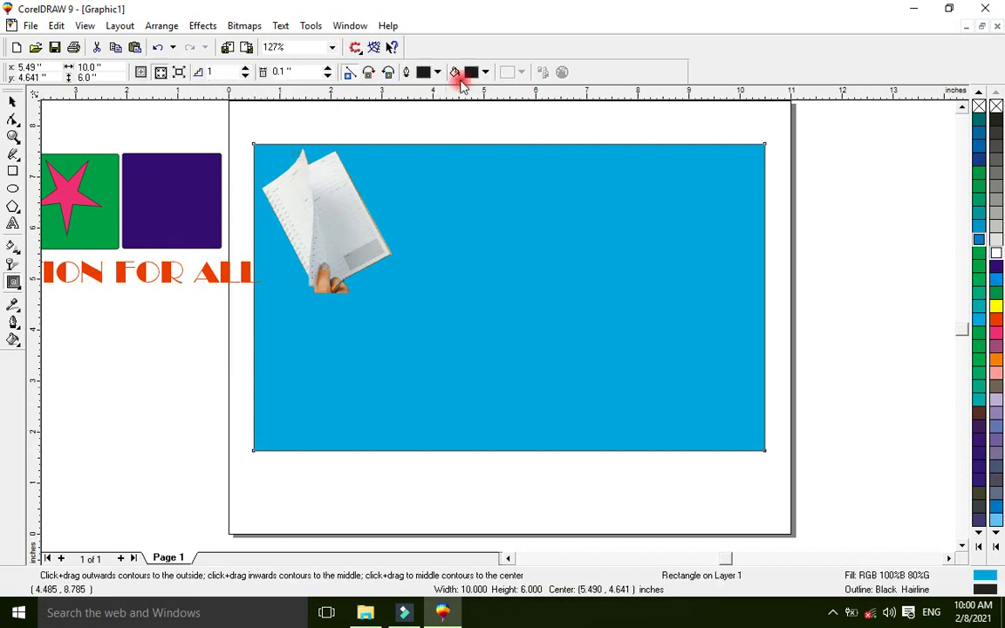
{"action": "left_click", "coordinate": [486, 73]}
{"action": "left_click", "coordinate": [493, 116]}
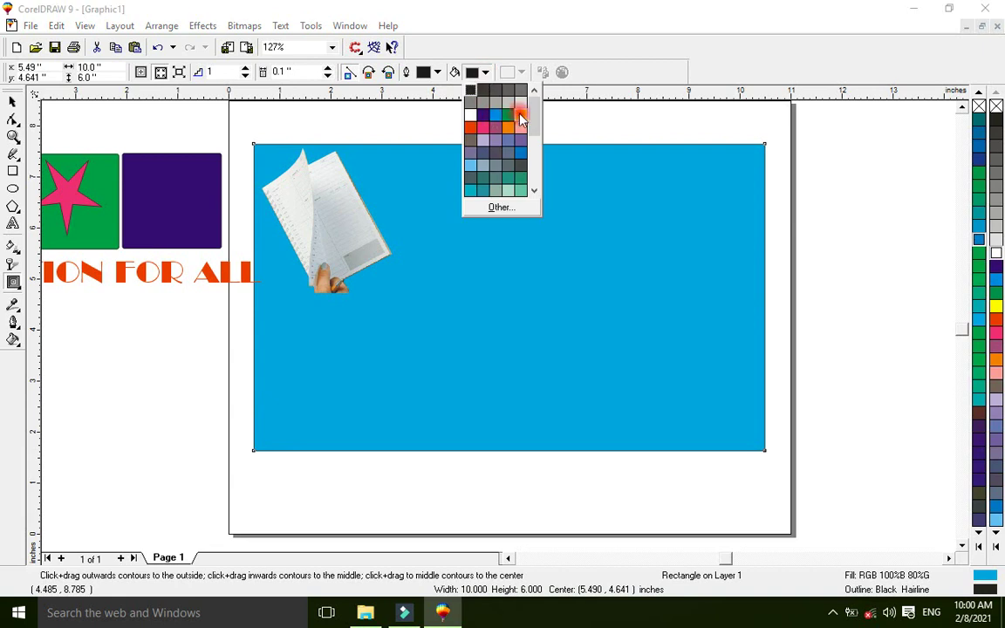
{"action": "left_click", "coordinate": [521, 116]}
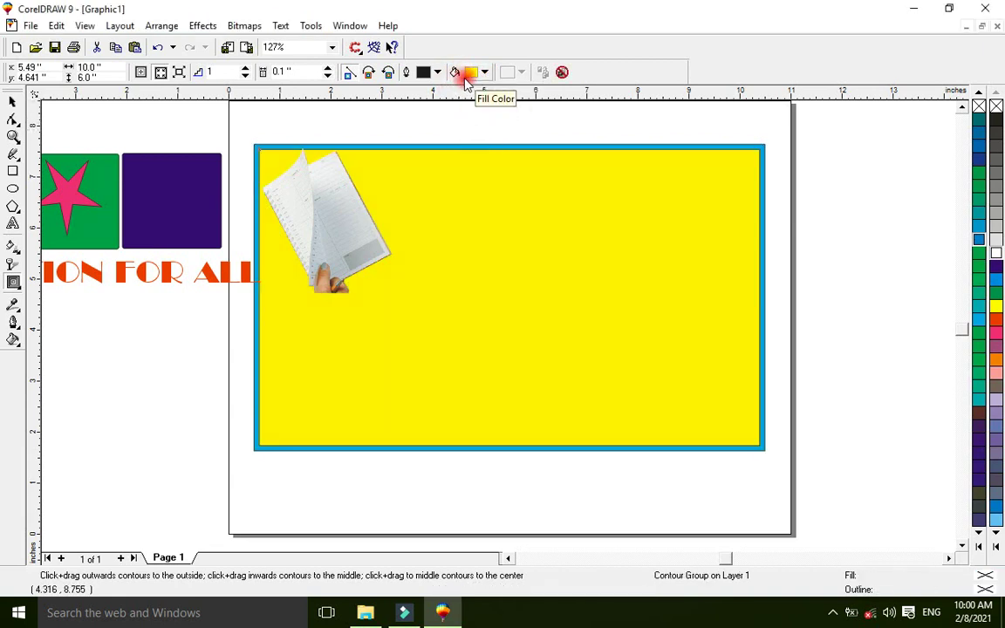
{"action": "left_click", "coordinate": [438, 74]}
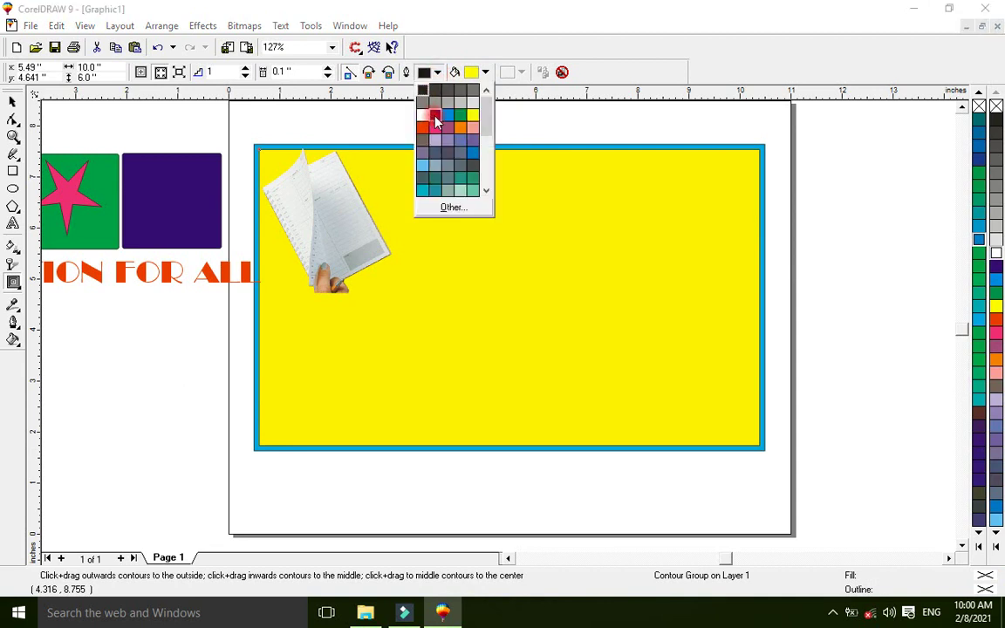
{"action": "left_click", "coordinate": [436, 119]}
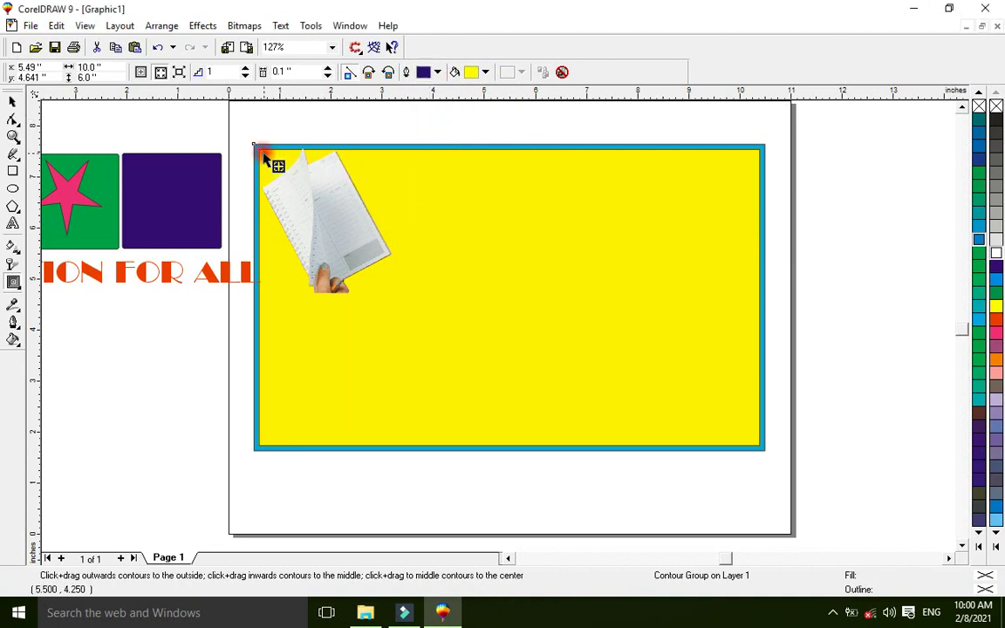
Step: Stretch the rectangle's contour toward the centre and adjust it to 4 steps with an offset of about 0.264 inch
{"action": "left_click_drag", "start_coordinate": [260, 153], "coordinate": [339, 236]}
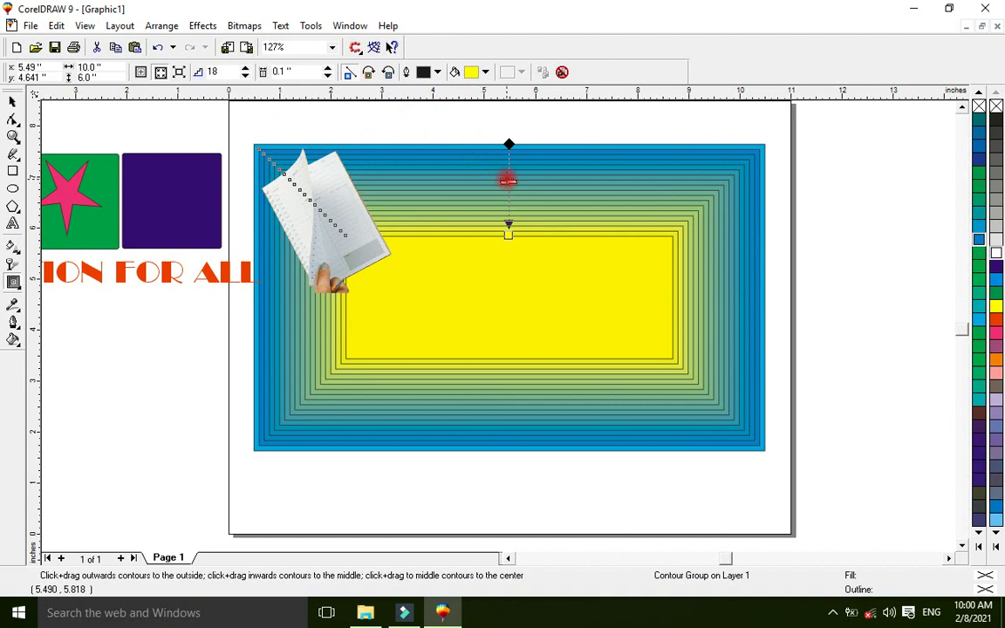
{"action": "left_click_drag", "start_coordinate": [508, 180], "coordinate": [508, 168]}
{"action": "left_click", "coordinate": [509, 164]}
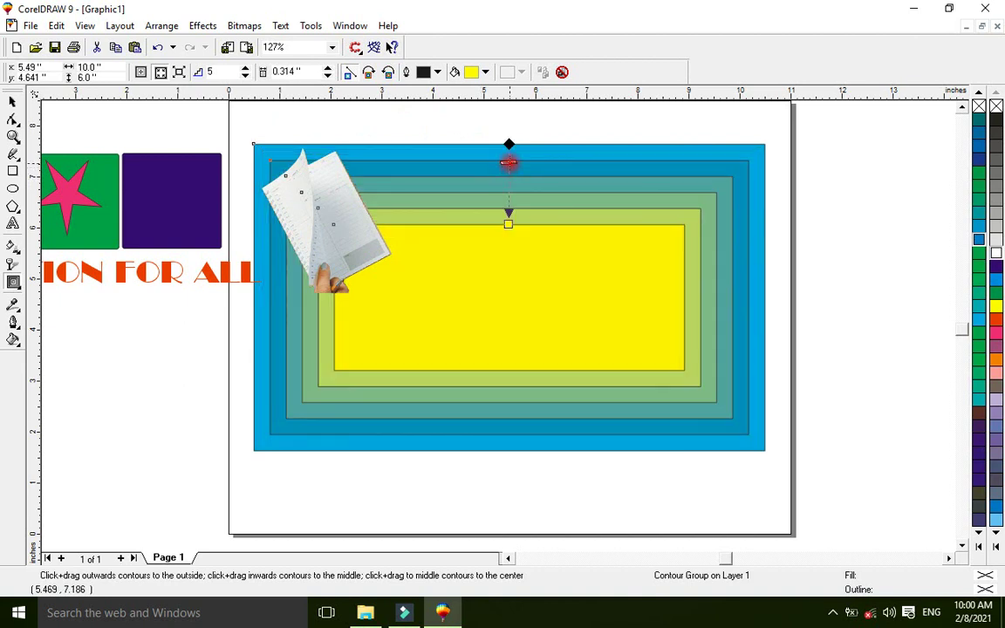
{"action": "left_click_drag", "start_coordinate": [509, 151], "coordinate": [509, 186]}
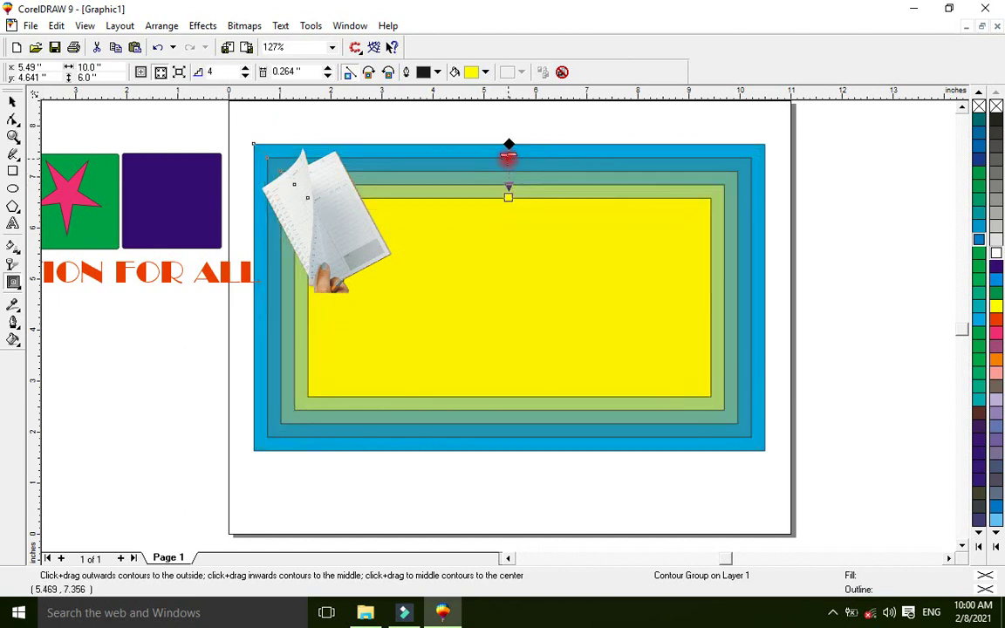
Step: Set the Interactive Blend tool to clockwise blending and lower its linked object and color acceleration
{"action": "left_click", "coordinate": [13, 283]}
{"action": "left_click", "coordinate": [45, 291]}
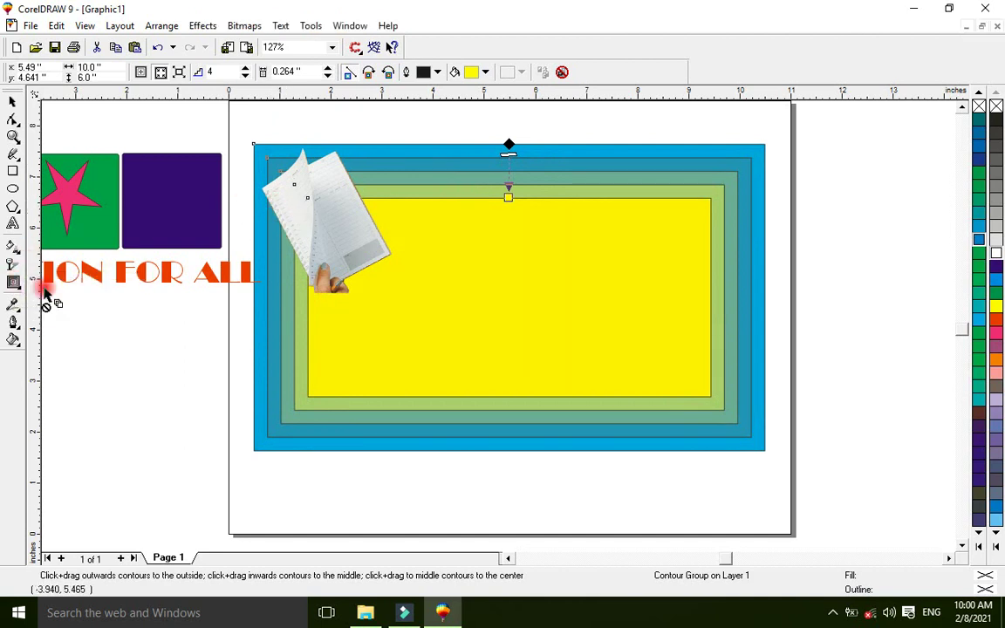
{"action": "mouse_move", "coordinate": [426, 152]}
{"action": "left_mouse_down"}
{"action": "mouse_move", "coordinate": [429, 165]}
{"action": "mouse_move", "coordinate": [301, 187]}
{"action": "mouse_move", "coordinate": [329, 212]}
{"action": "mouse_move", "coordinate": [296, 166]}
{"action": "mouse_move", "coordinate": [336, 73]}
{"action": "mouse_move", "coordinate": [384, 76]}
{"action": "left_mouse_up"}
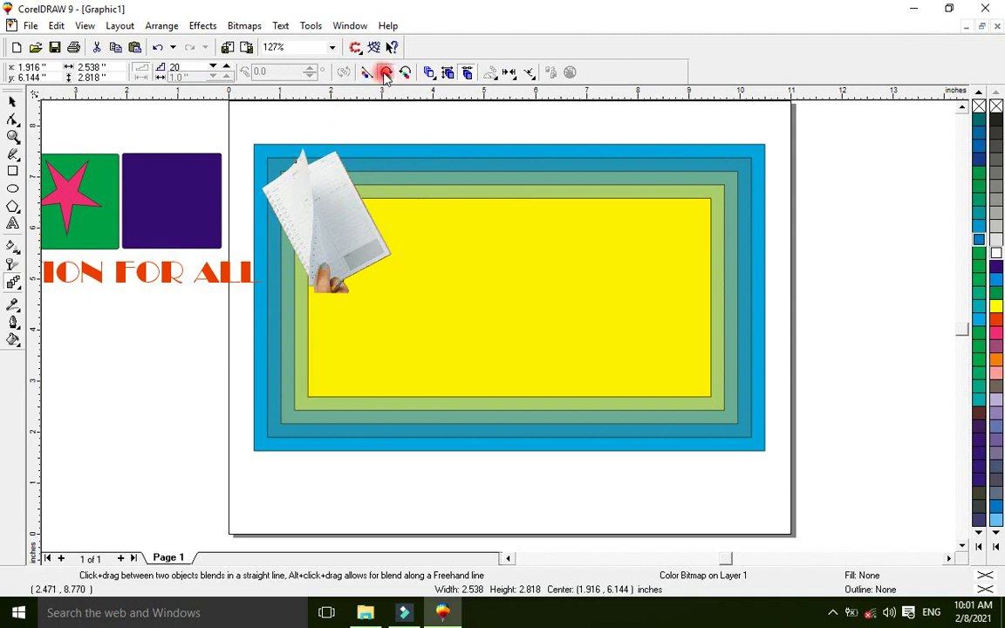
{"action": "left_click", "coordinate": [429, 75]}
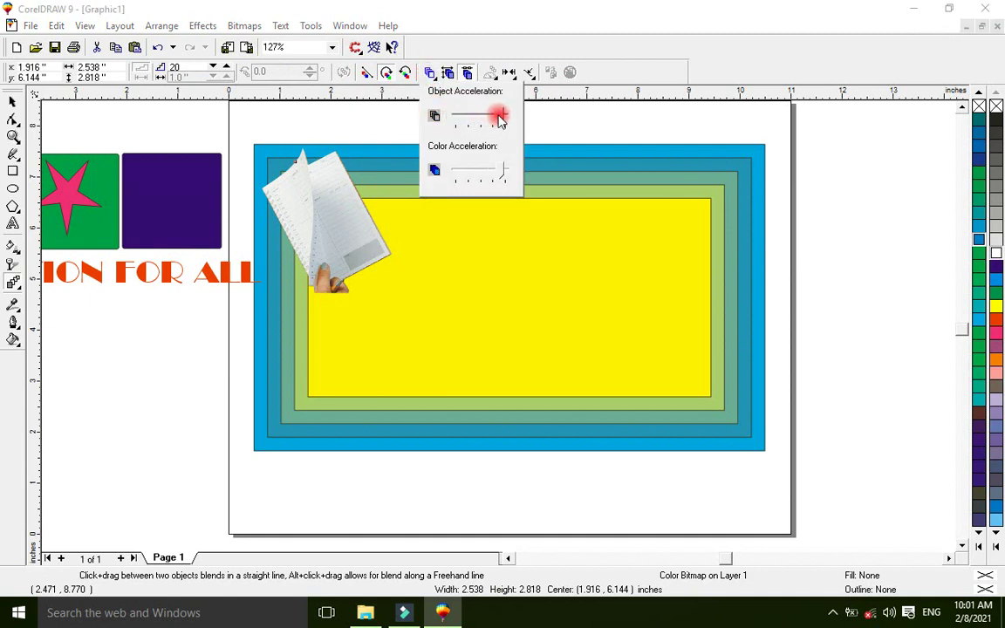
{"action": "left_click_drag", "start_coordinate": [499, 118], "coordinate": [467, 120]}
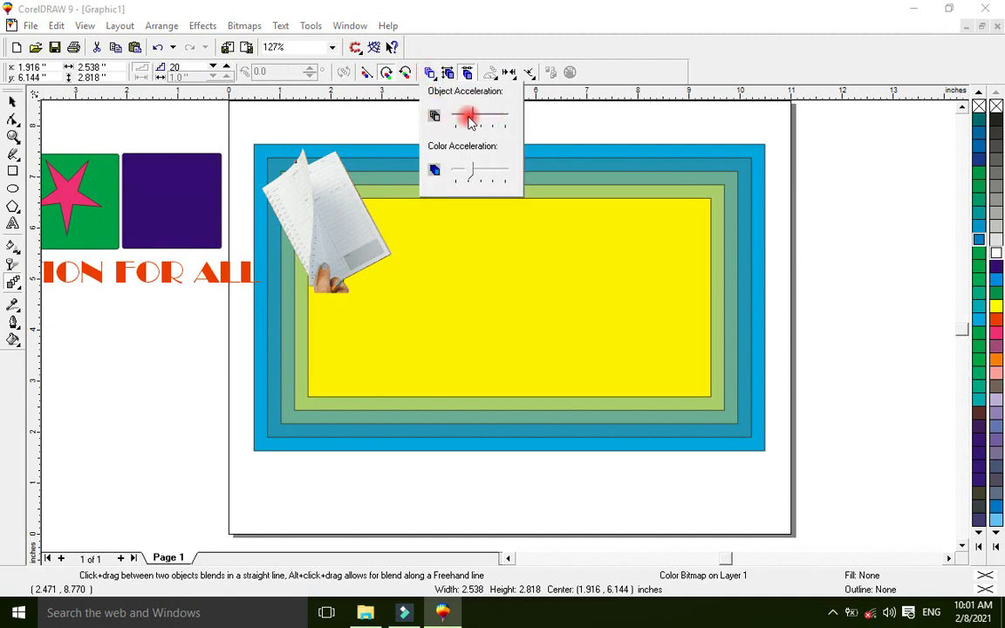
{"action": "left_click", "coordinate": [448, 75]}
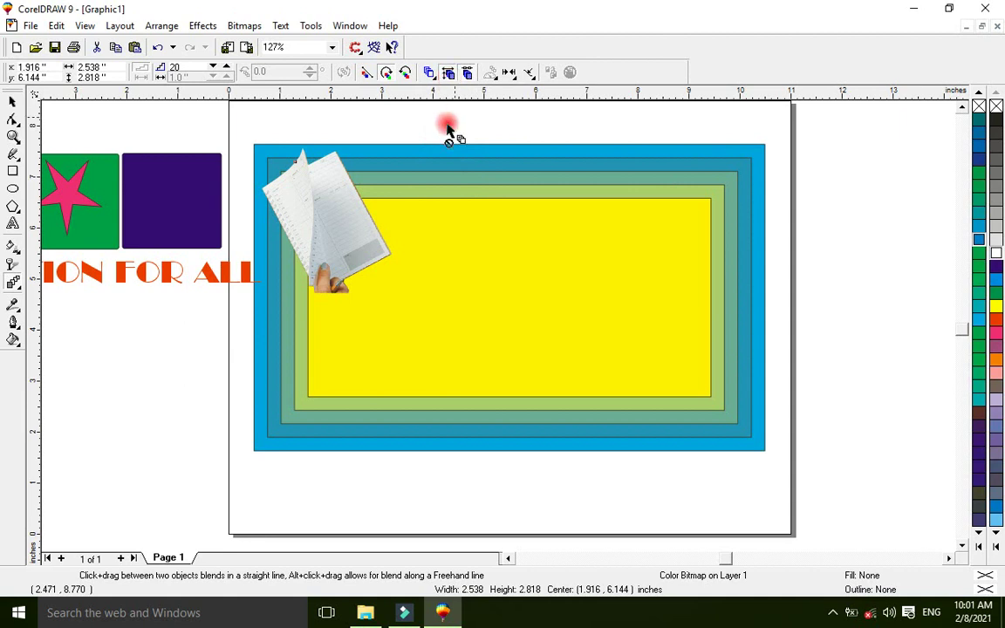
Step: Try to distort the contoured rectangle and the notebook image with the Interactive Distortion tool
{"action": "left_click", "coordinate": [16, 282]}
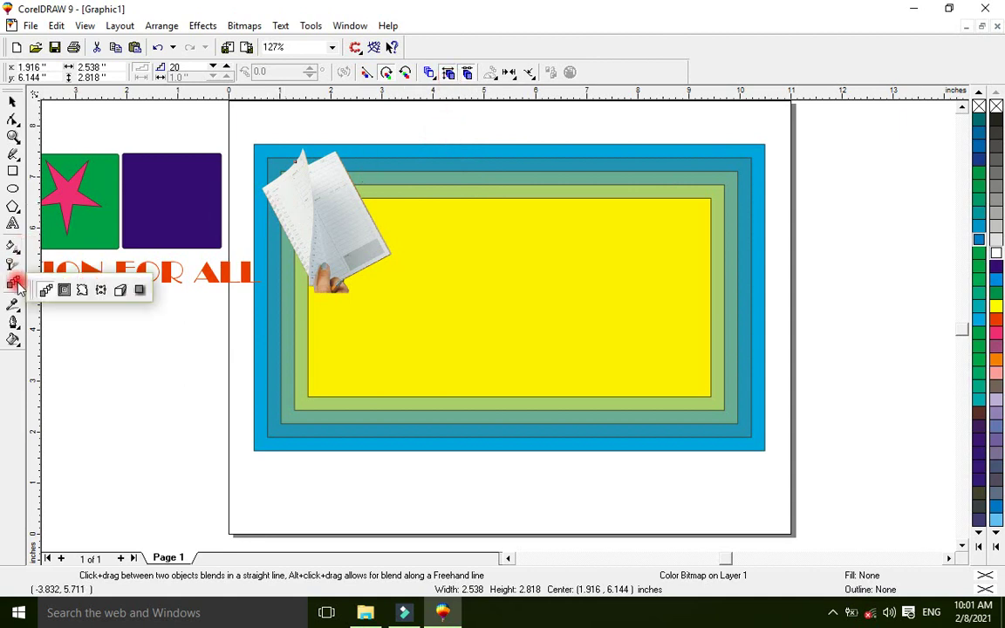
{"action": "left_click", "coordinate": [82, 292]}
{"action": "left_click", "coordinate": [13, 282]}
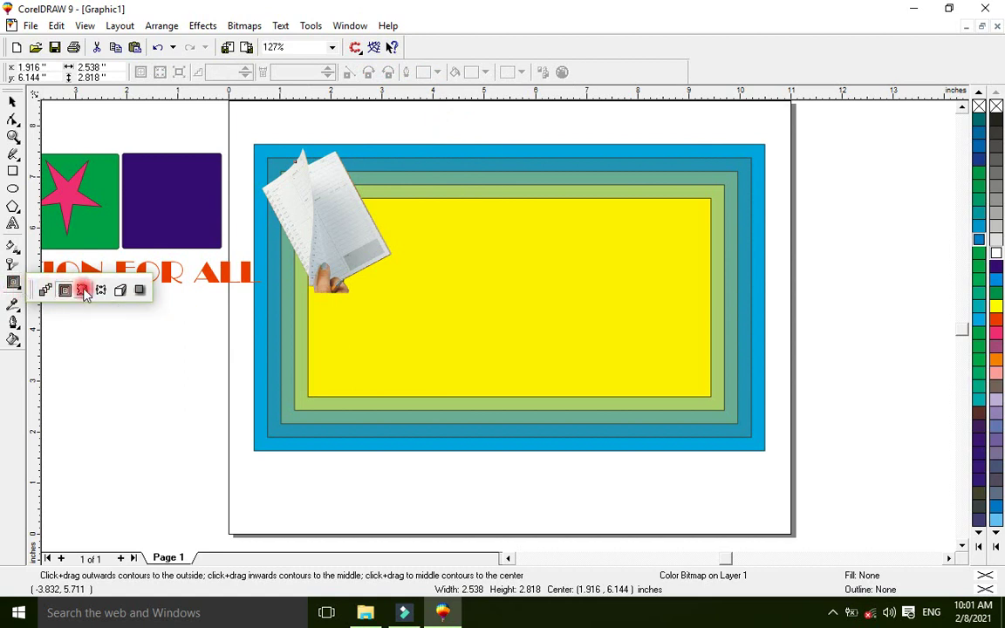
{"action": "left_click", "coordinate": [84, 292]}
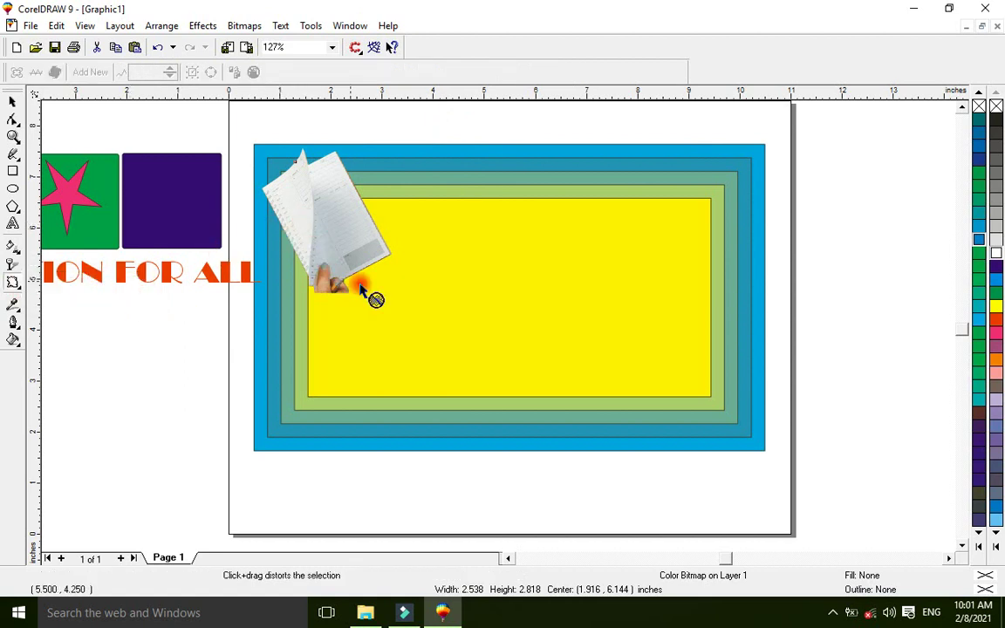
{"action": "left_click_drag", "start_coordinate": [360, 288], "coordinate": [418, 300]}
{"action": "left_click", "coordinate": [419, 300]}
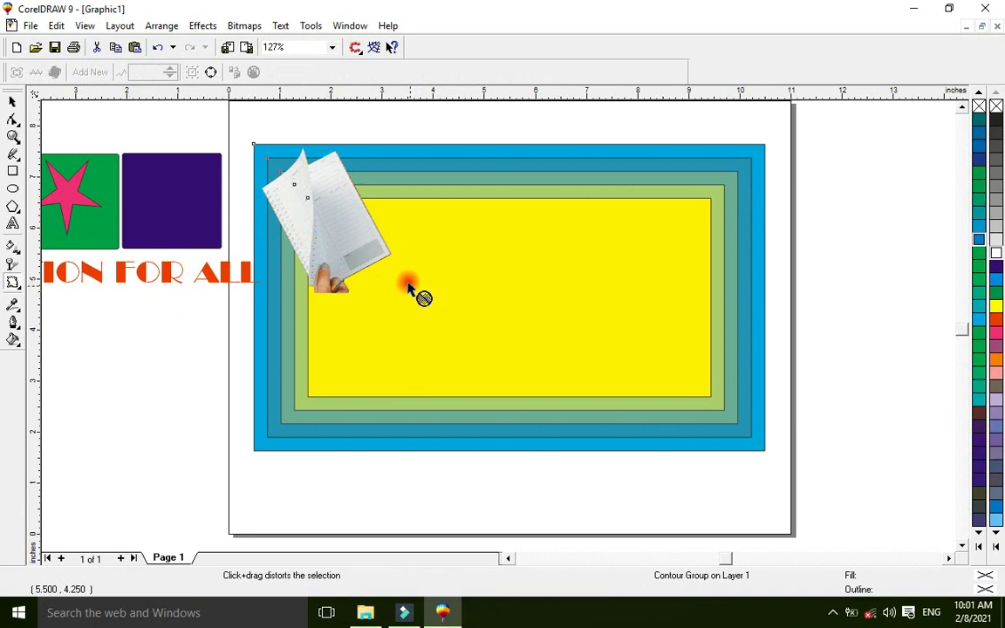
{"action": "left_click", "coordinate": [319, 216]}
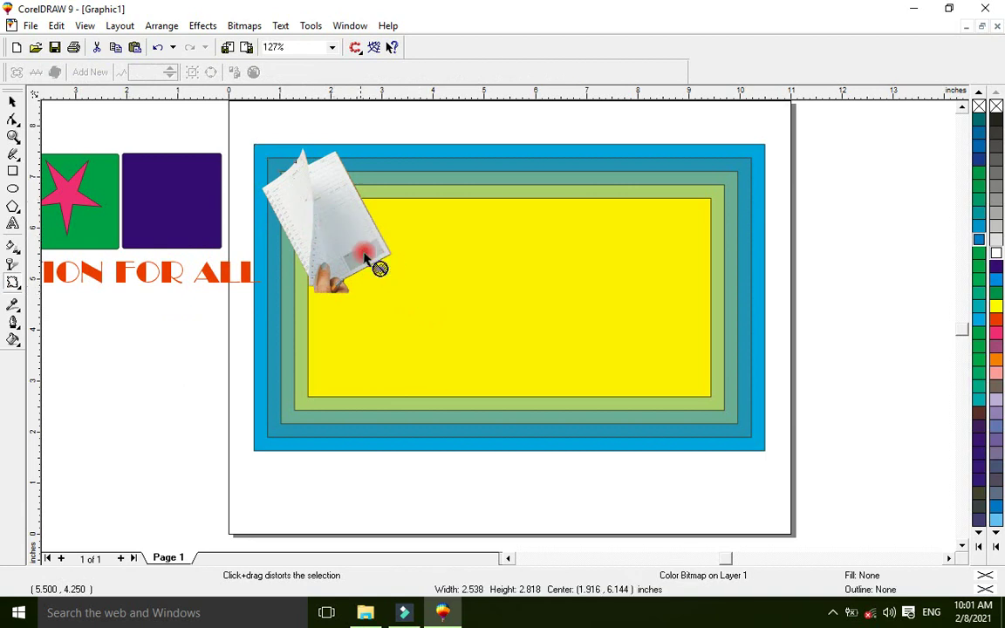
{"action": "right_click", "coordinate": [301, 223]}
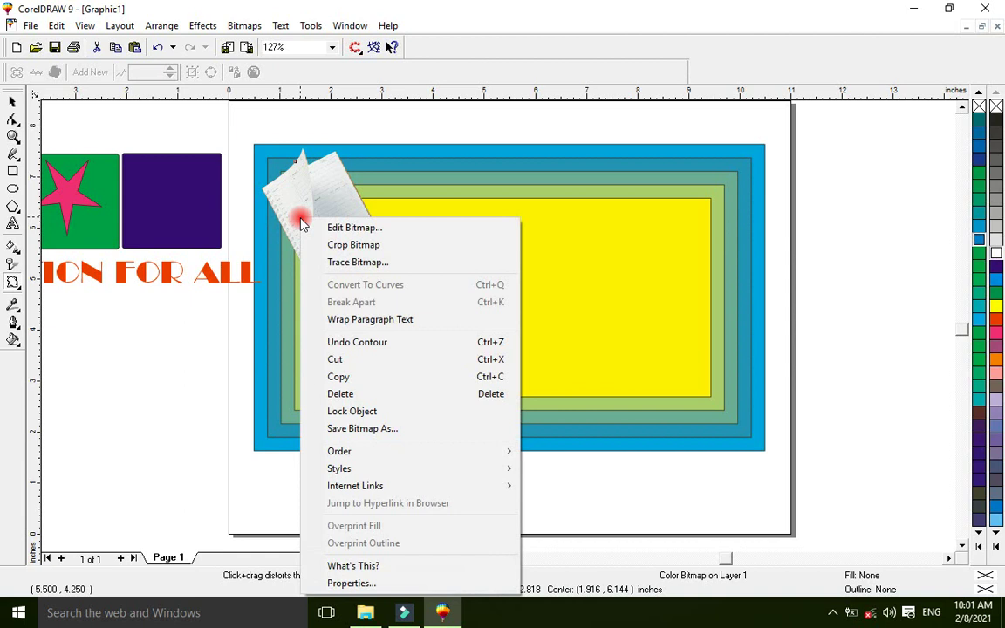
{"action": "left_click", "coordinate": [272, 259]}
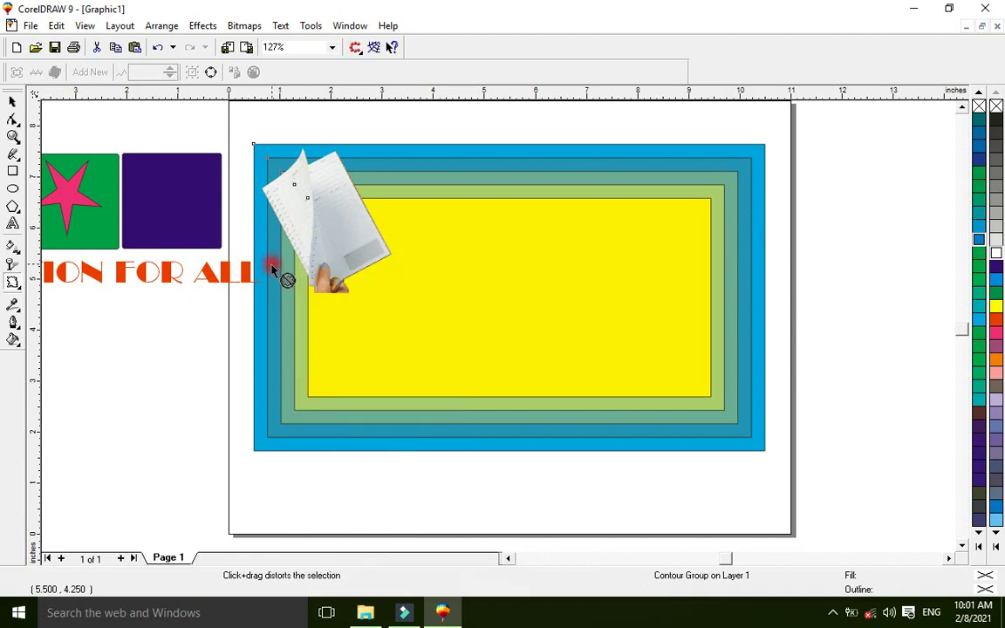
Step: Try a push-and-pull distortion with amplitude 200 on the red text, and undo it
{"action": "left_click", "coordinate": [229, 274]}
{"action": "left_click_drag", "start_coordinate": [229, 277], "coordinate": [473, 360]}
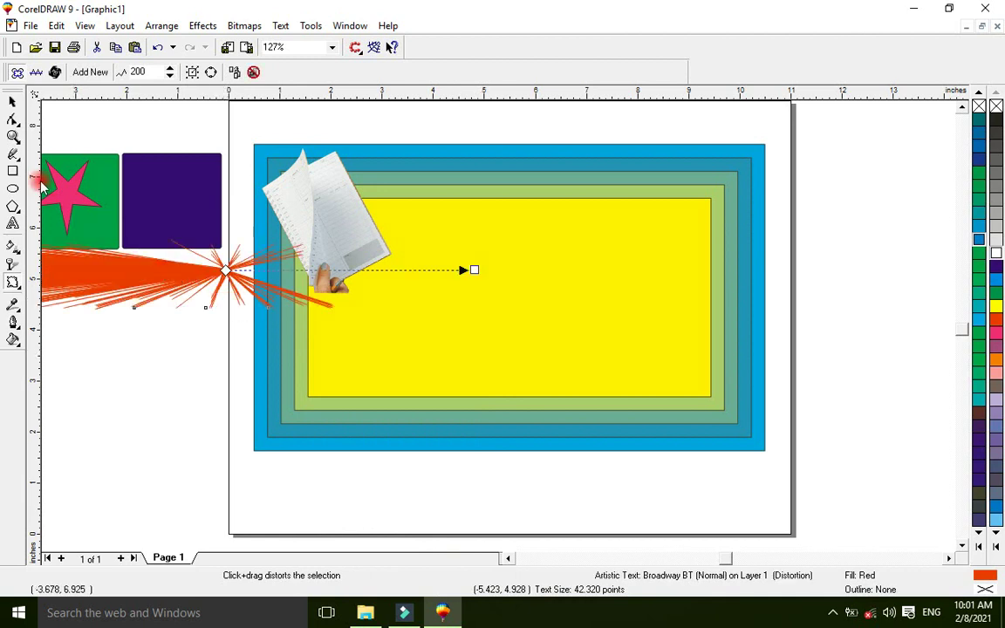
{"action": "left_click", "coordinate": [504, 558]}
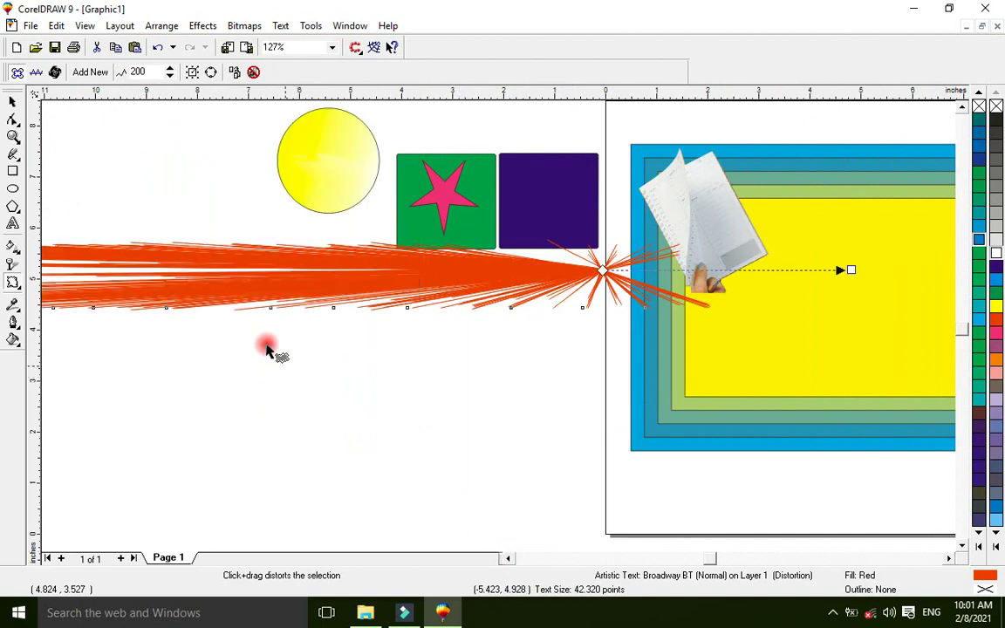
{"action": "left_click", "coordinate": [158, 49]}
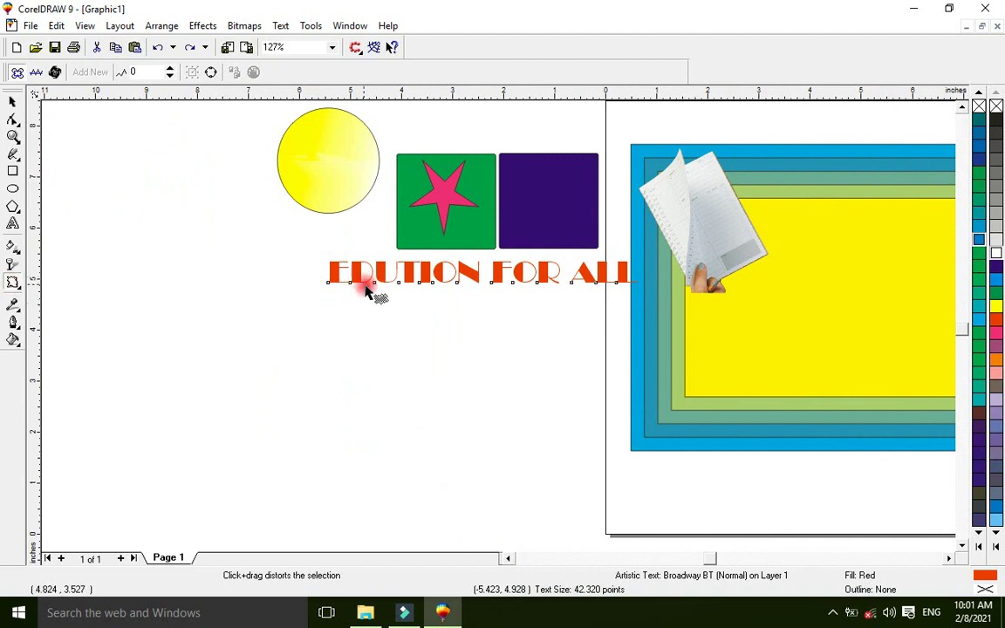
Step: Apply a push-and-pull distortion of about -54 to the red text EDUTION FOR ALL
{"action": "mouse_move", "coordinate": [375, 288]}
{"action": "left_mouse_down"}
{"action": "mouse_move", "coordinate": [395, 302]}
{"action": "mouse_move", "coordinate": [382, 284]}
{"action": "mouse_move", "coordinate": [415, 285]}
{"action": "mouse_move", "coordinate": [337, 279]}
{"action": "mouse_move", "coordinate": [327, 274]}
{"action": "mouse_move", "coordinate": [332, 251]}
{"action": "mouse_move", "coordinate": [322, 265]}
{"action": "mouse_move", "coordinate": [340, 281]}
{"action": "left_mouse_up"}
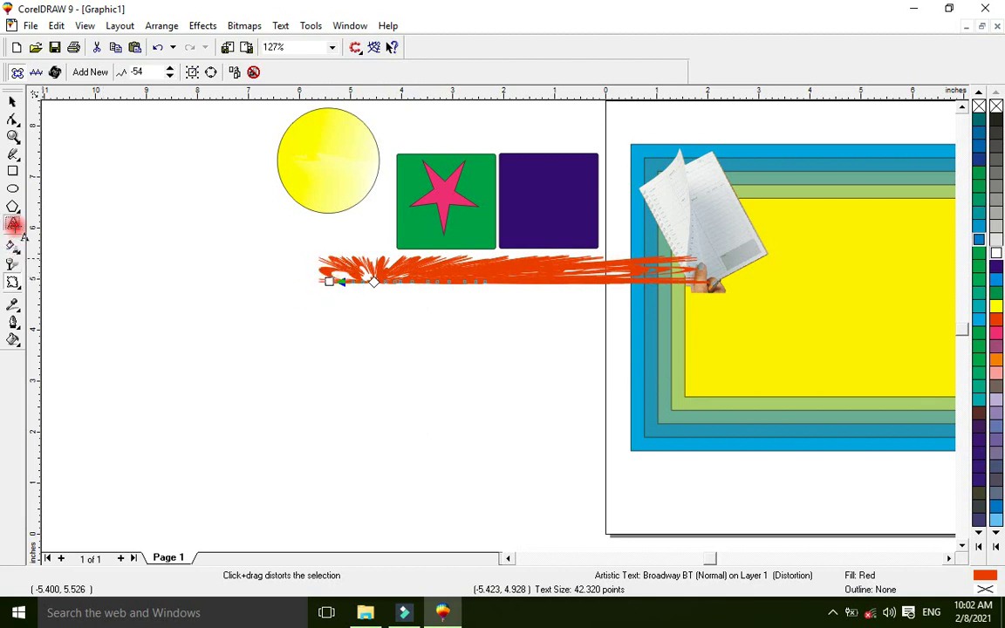
Step: Add a single bar-shaped artistic text character on the empty pasteboard, enlarge it to about 301 points and move it up slightly
{"action": "left_click", "coordinate": [13, 223]}
{"action": "left_click", "coordinate": [112, 244]}
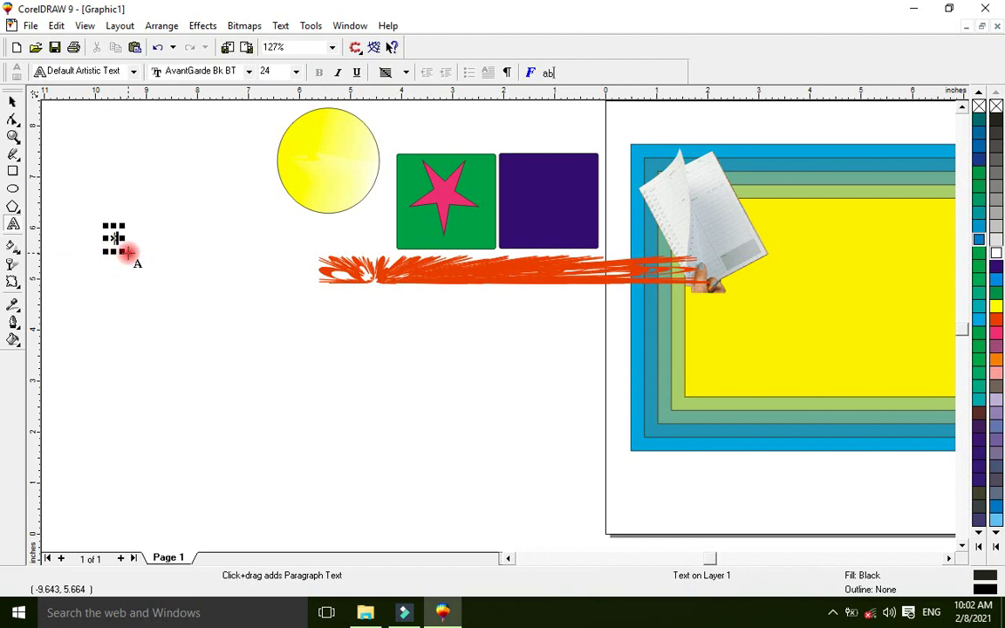
{"action": "left_click", "coordinate": [13, 101]}
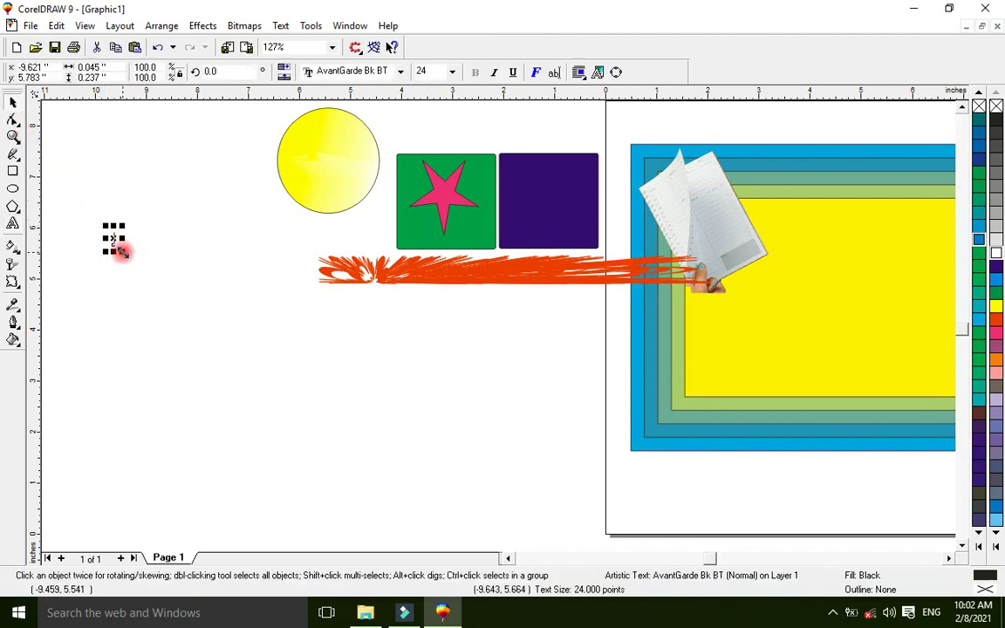
{"action": "left_click_drag", "start_coordinate": [123, 251], "coordinate": [266, 362]}
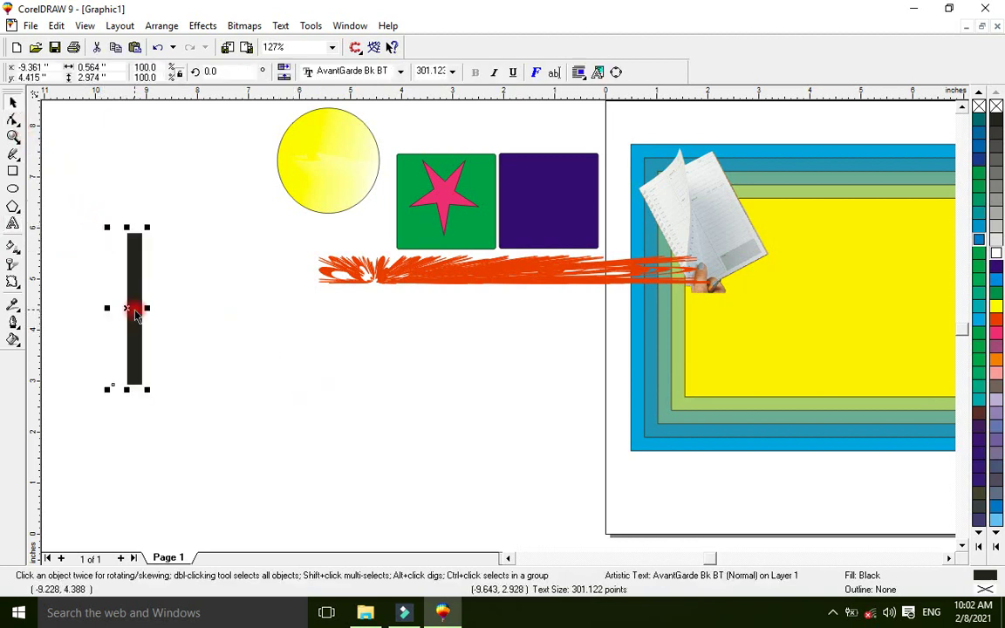
{"action": "left_click_drag", "start_coordinate": [133, 305], "coordinate": [162, 254]}
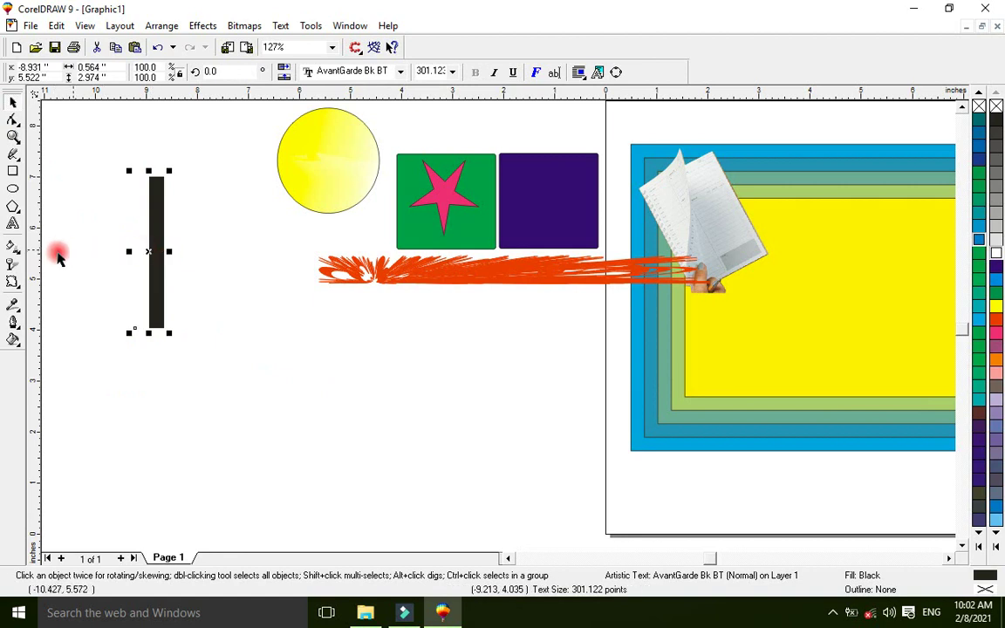
Step: Distort the large black character with a push-and-pull amplitude of 200 and reposition the result below the yellow circle
{"action": "left_click", "coordinate": [13, 283]}
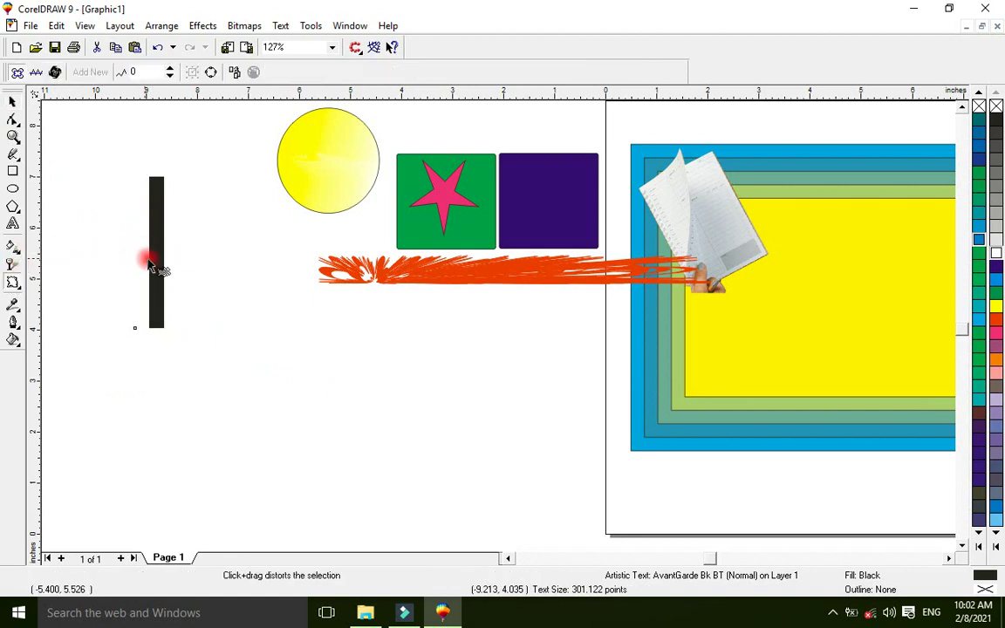
{"action": "left_click_drag", "start_coordinate": [158, 265], "coordinate": [192, 242]}
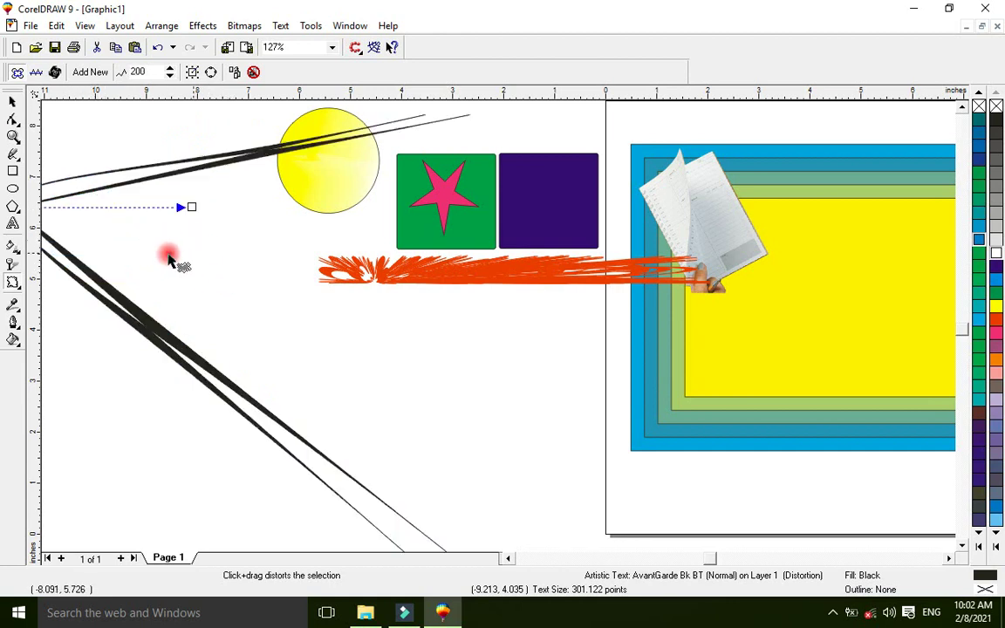
{"action": "left_click", "coordinate": [13, 102]}
{"action": "left_click_drag", "start_coordinate": [127, 184], "coordinate": [221, 323]}
{"action": "left_click_drag", "start_coordinate": [569, 226], "coordinate": [292, 301]}
{"action": "left_click_drag", "start_coordinate": [232, 412], "coordinate": [321, 211]}
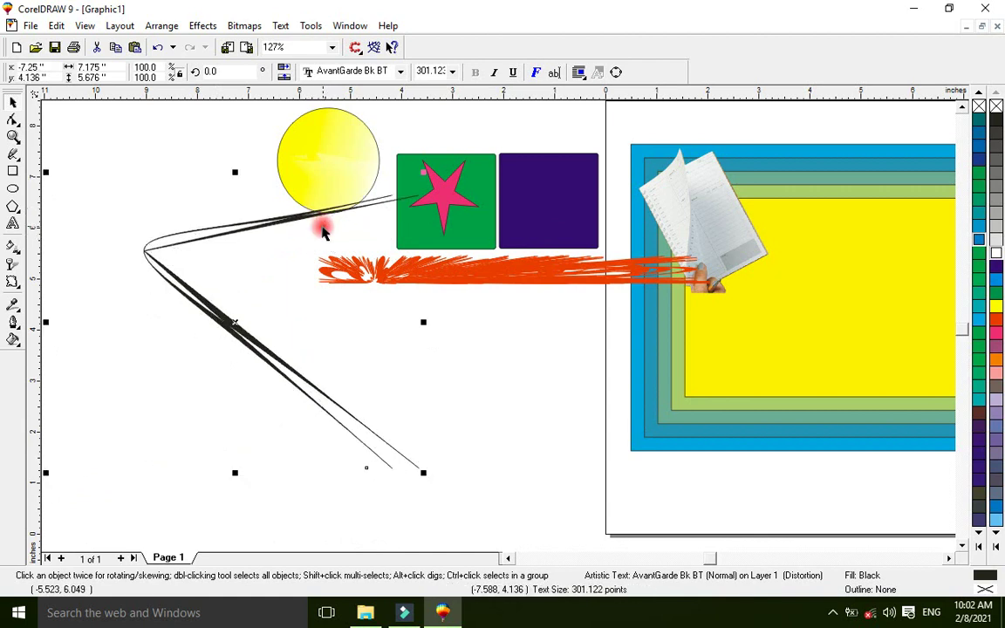
Step: Move the yellow circle down to the start of the distorted red text, and select the magenta star
{"action": "left_click", "coordinate": [316, 264]}
{"action": "left_click_drag", "start_coordinate": [317, 264], "coordinate": [316, 287]}
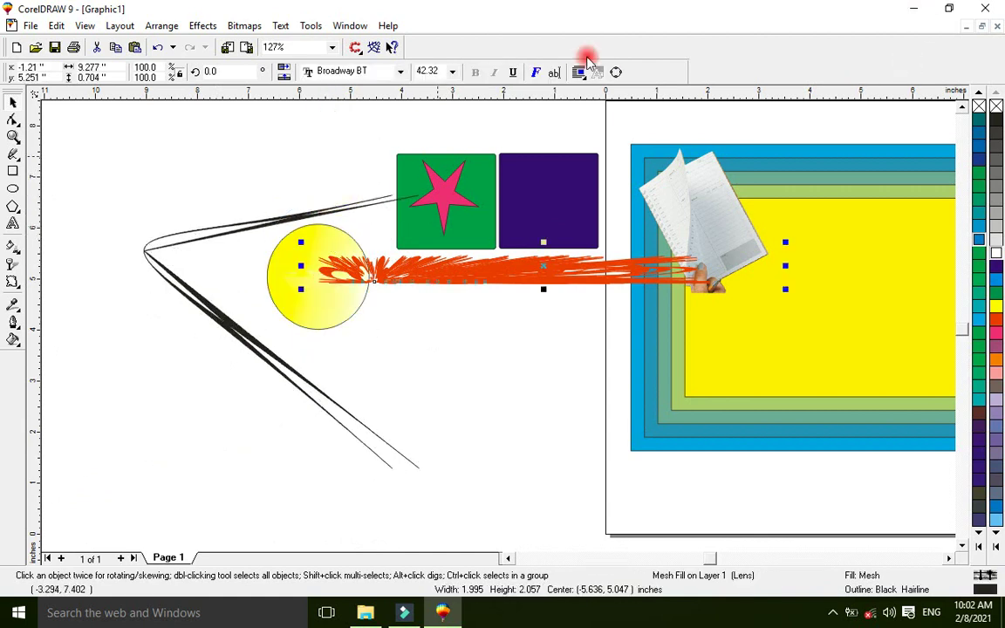
{"action": "left_click", "coordinate": [441, 207]}
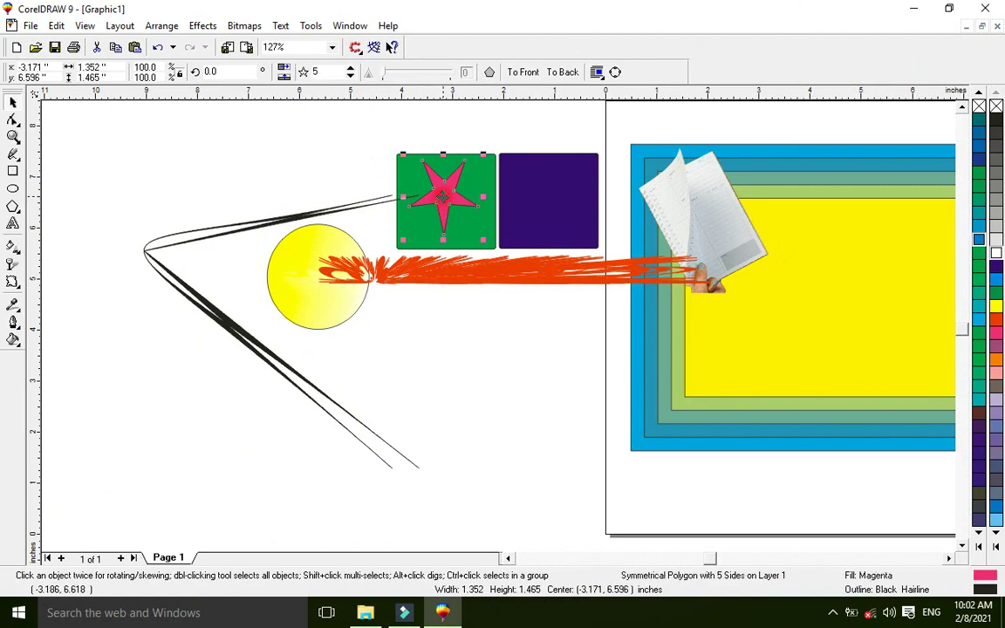
Step: Move the magenta star from the green rectangle onto the yellow circle
{"action": "left_click", "coordinate": [377, 140]}
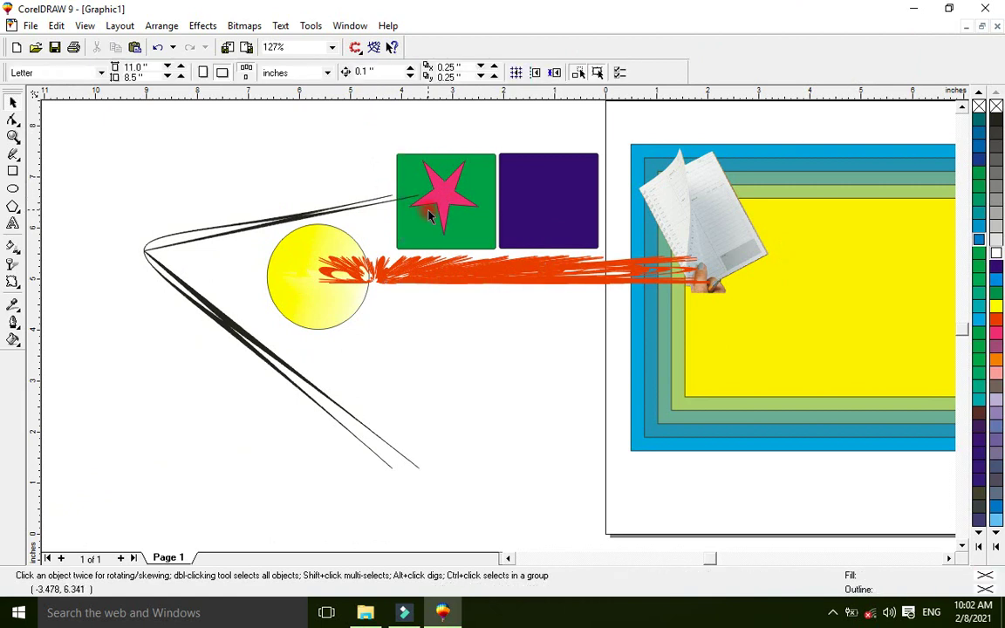
{"action": "left_click_drag", "start_coordinate": [431, 207], "coordinate": [311, 290]}
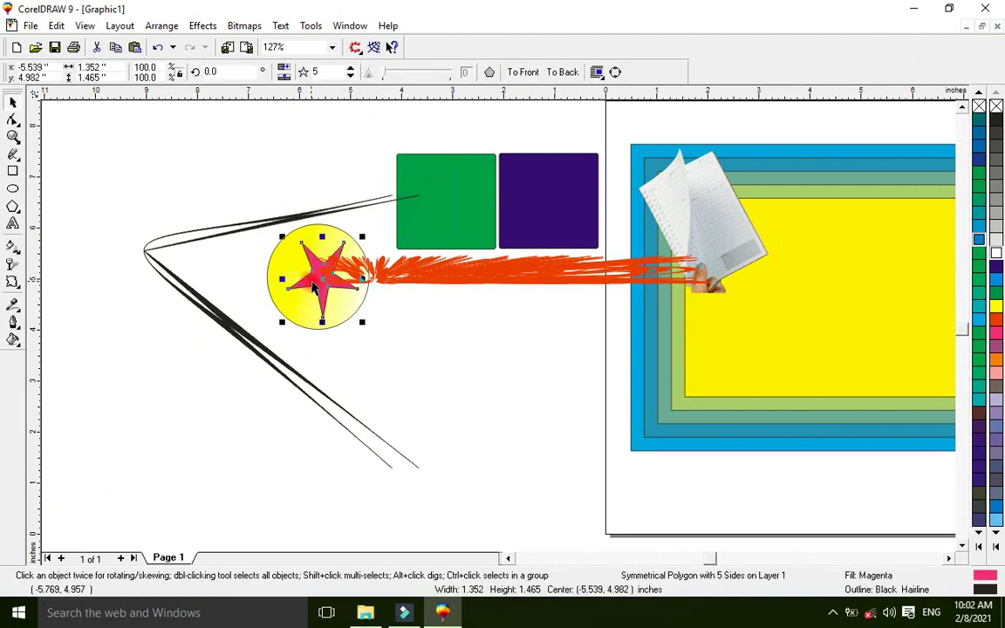
Step: Shrink the distorted red text to about 3.2 inches wide and place it above the pointed end of the black shape
{"action": "left_click", "coordinate": [373, 271]}
{"action": "mouse_move", "coordinate": [301, 245]}
{"action": "left_mouse_down"}
{"action": "mouse_move", "coordinate": [297, 275]}
{"action": "mouse_move", "coordinate": [549, 283]}
{"action": "left_mouse_up"}
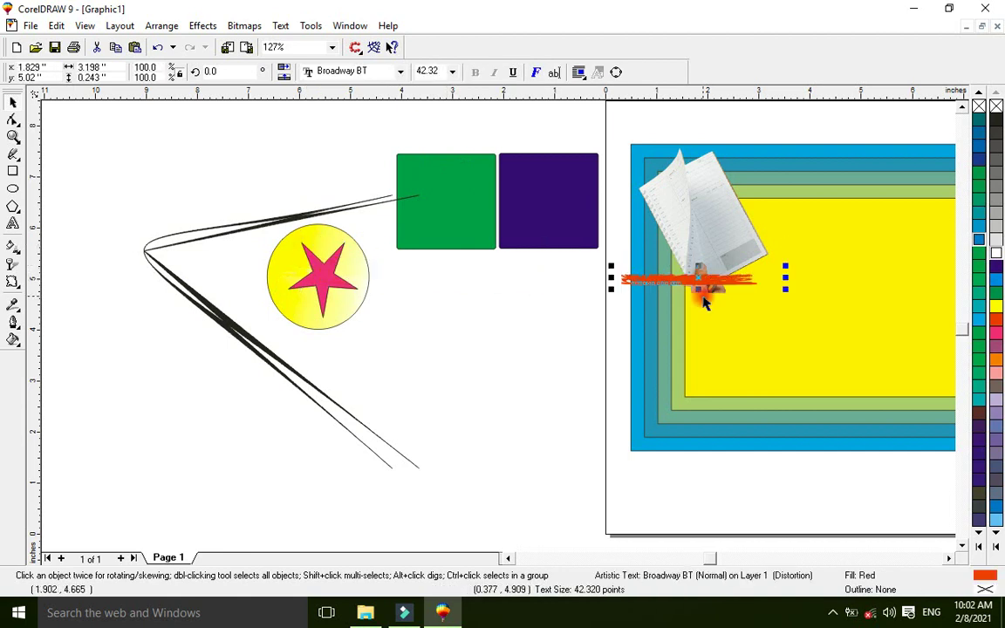
{"action": "mouse_move", "coordinate": [700, 281]}
{"action": "left_mouse_down"}
{"action": "mouse_move", "coordinate": [157, 173]}
{"action": "mouse_move", "coordinate": [207, 207]}
{"action": "left_mouse_up"}
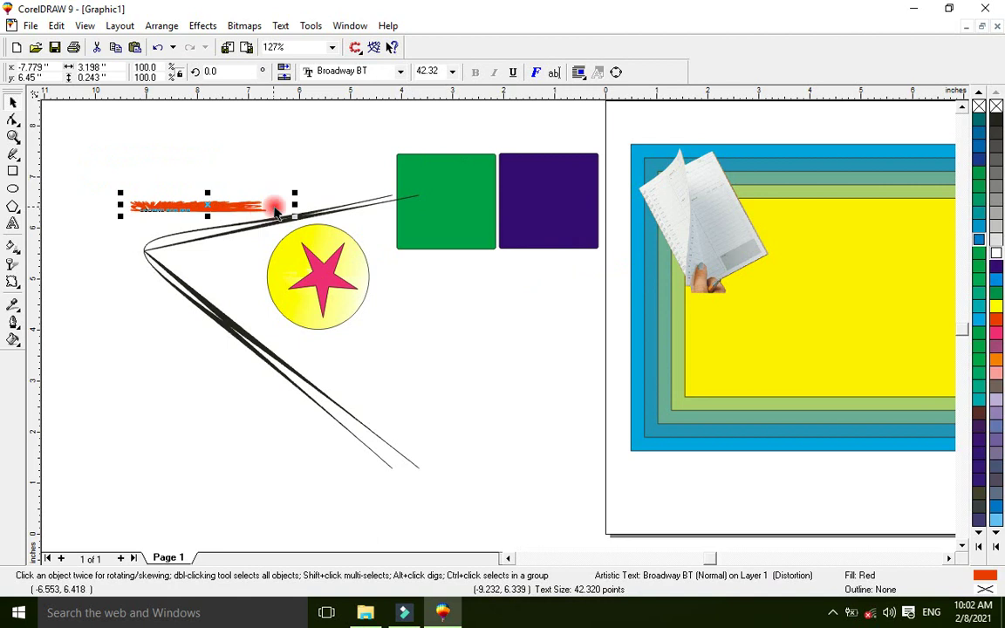
Step: Rotate the distorted red text by about 8.6 degrees and enlarge it to about 5.3 inches wide along the upper black strokes
{"action": "left_click_drag", "start_coordinate": [296, 216], "coordinate": [296, 185]}
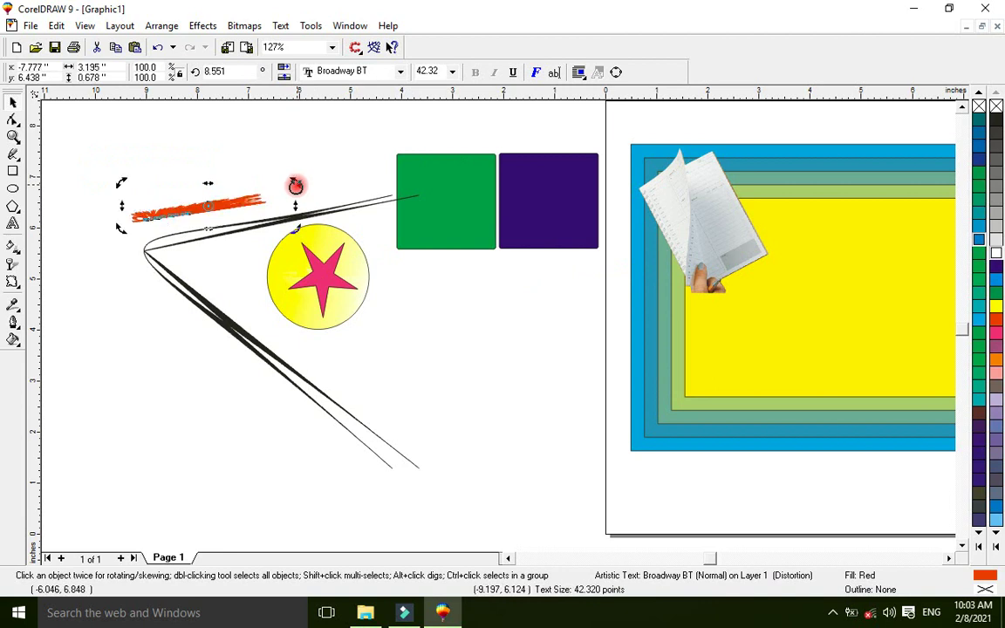
{"action": "left_click", "coordinate": [215, 179]}
{"action": "left_click", "coordinate": [226, 207]}
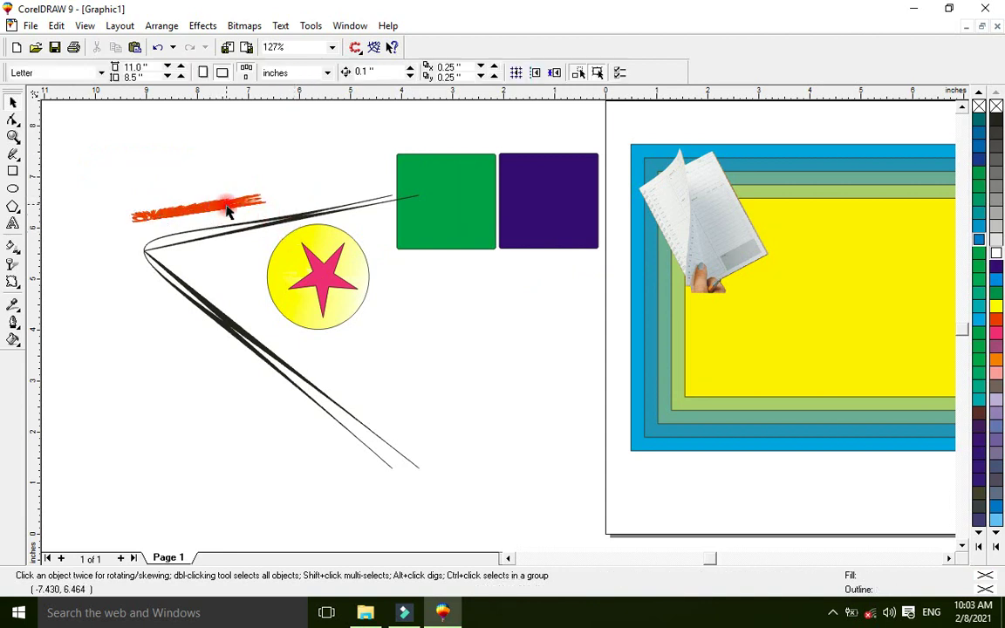
{"action": "left_click", "coordinate": [226, 209]}
{"action": "left_click_drag", "start_coordinate": [296, 227], "coordinate": [266, 202]}
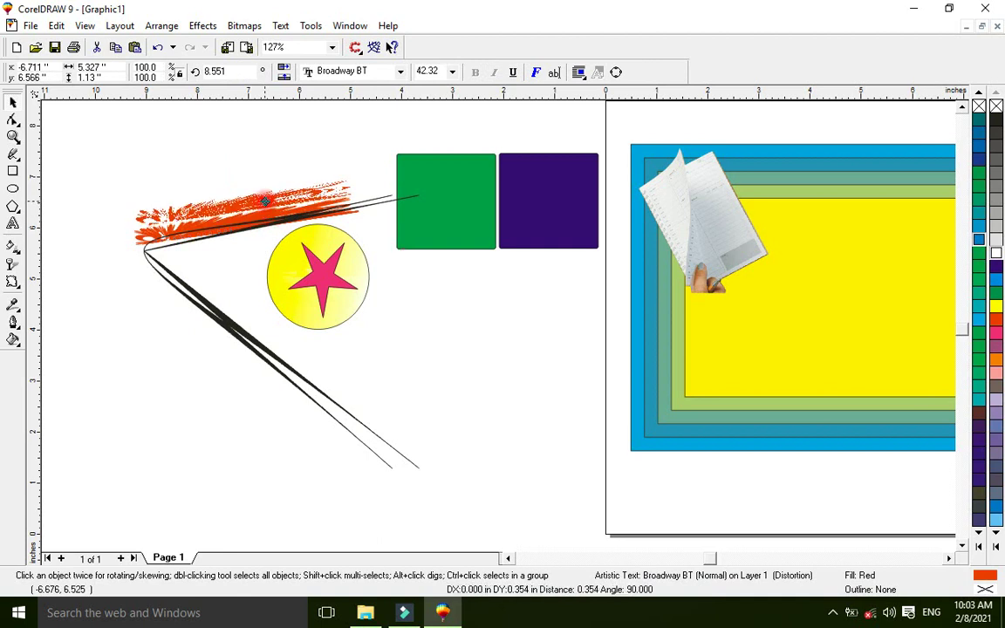
Step: Reshape the magenta star with an unconstrained envelope, pulling its right, left and top middle nodes outward
{"action": "left_click", "coordinate": [15, 286]}
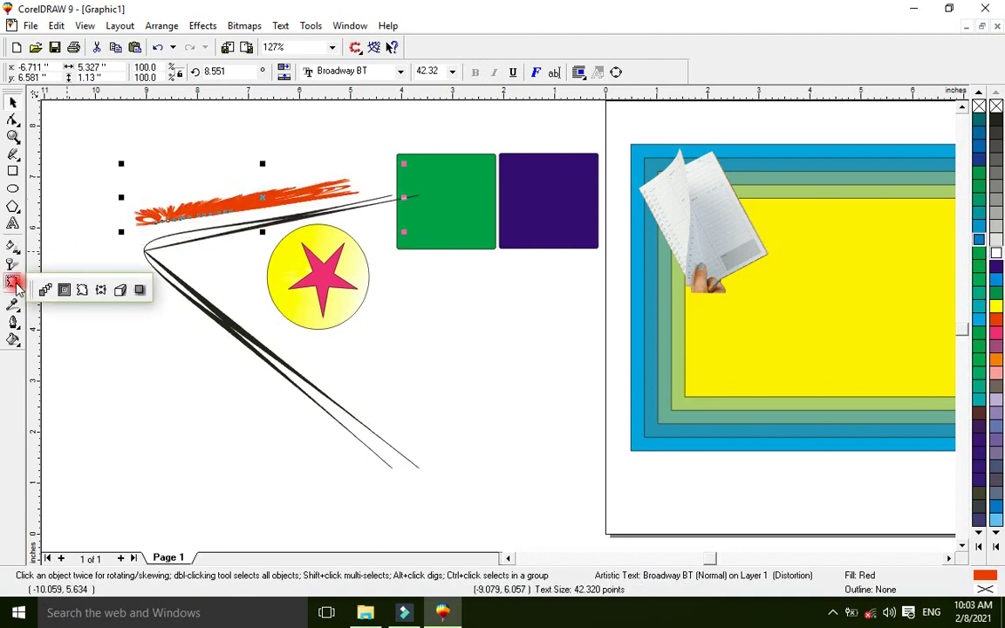
{"action": "left_click", "coordinate": [101, 292]}
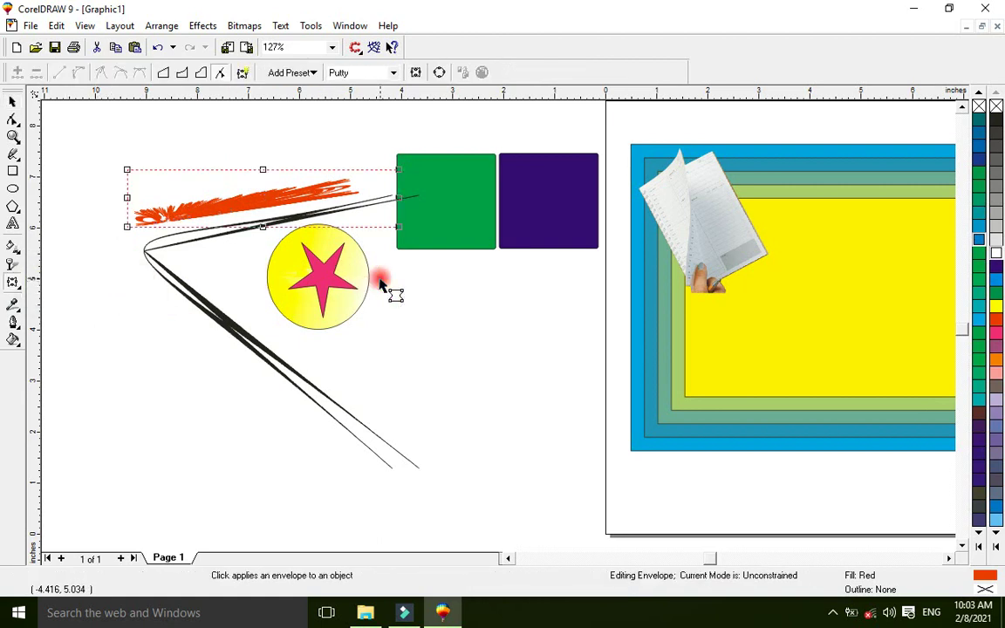
{"action": "left_click", "coordinate": [339, 284]}
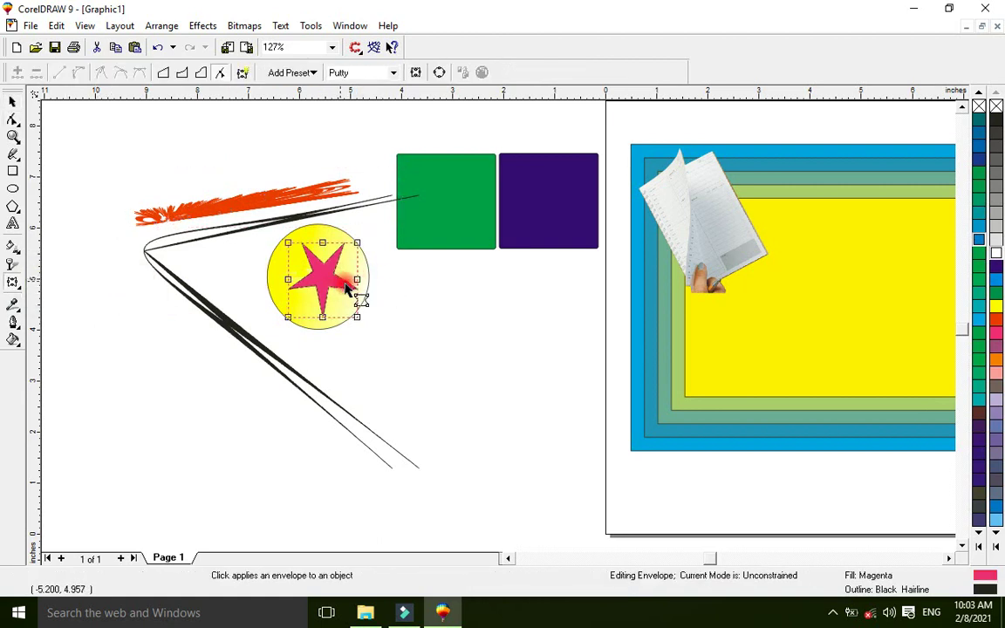
{"action": "left_click", "coordinate": [357, 280]}
{"action": "left_click_drag", "start_coordinate": [358, 282], "coordinate": [436, 294]}
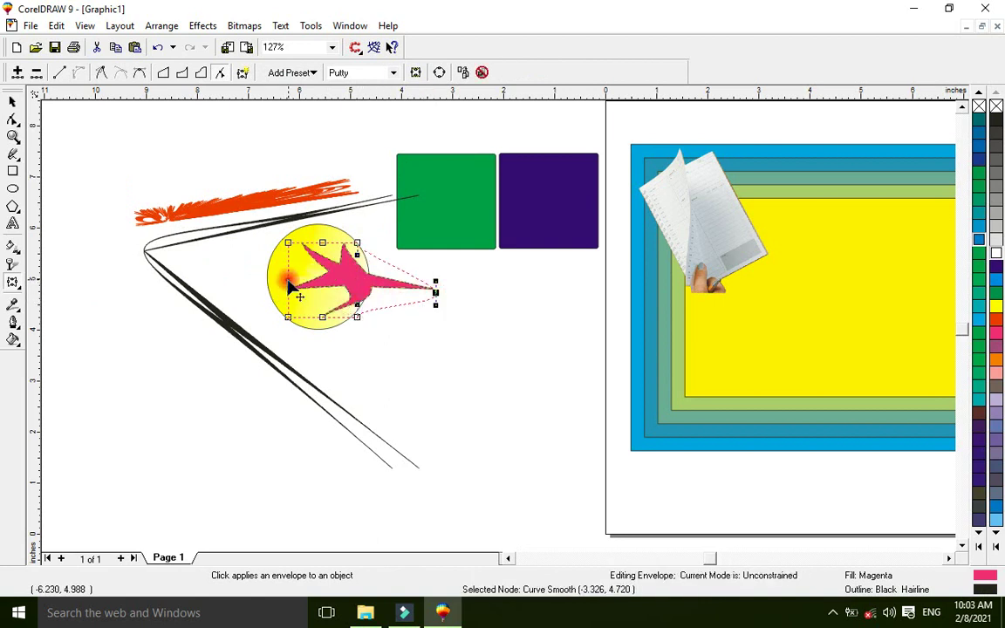
{"action": "left_click_drag", "start_coordinate": [288, 280], "coordinate": [229, 277]}
{"action": "left_click", "coordinate": [316, 255]}
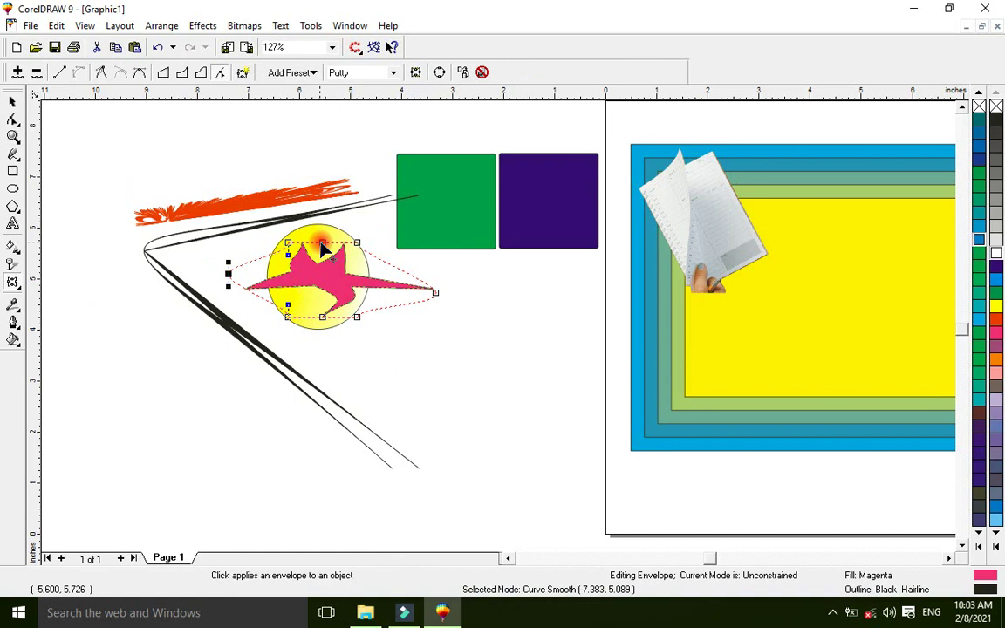
{"action": "left_click_drag", "start_coordinate": [323, 250], "coordinate": [324, 193]}
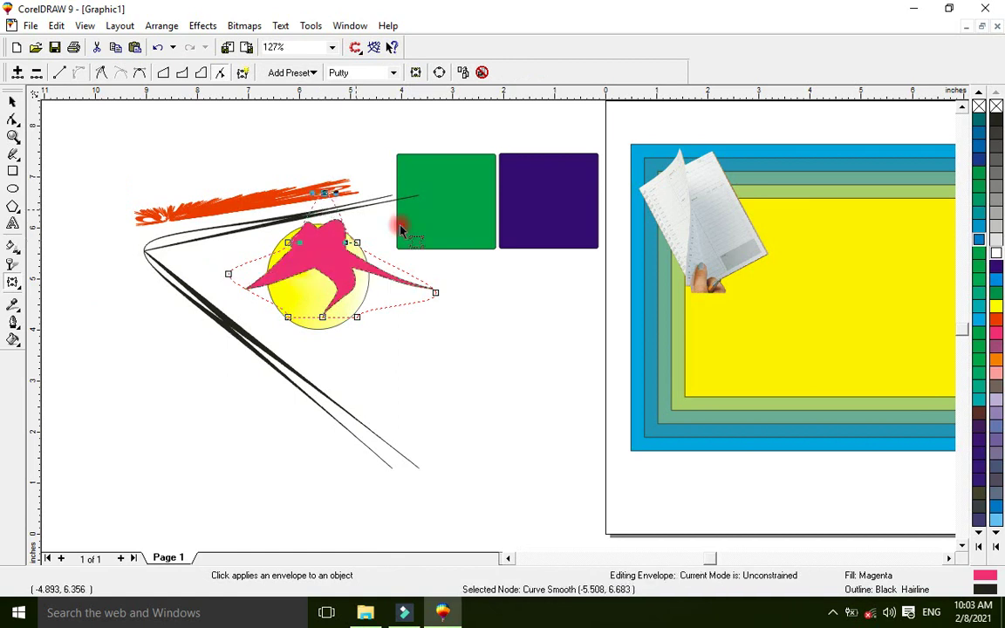
Step: Apply an envelope to the green rectangle, pulling its bottom middle node down and both side middle nodes inward
{"action": "left_click", "coordinate": [450, 239]}
{"action": "left_click", "coordinate": [447, 251]}
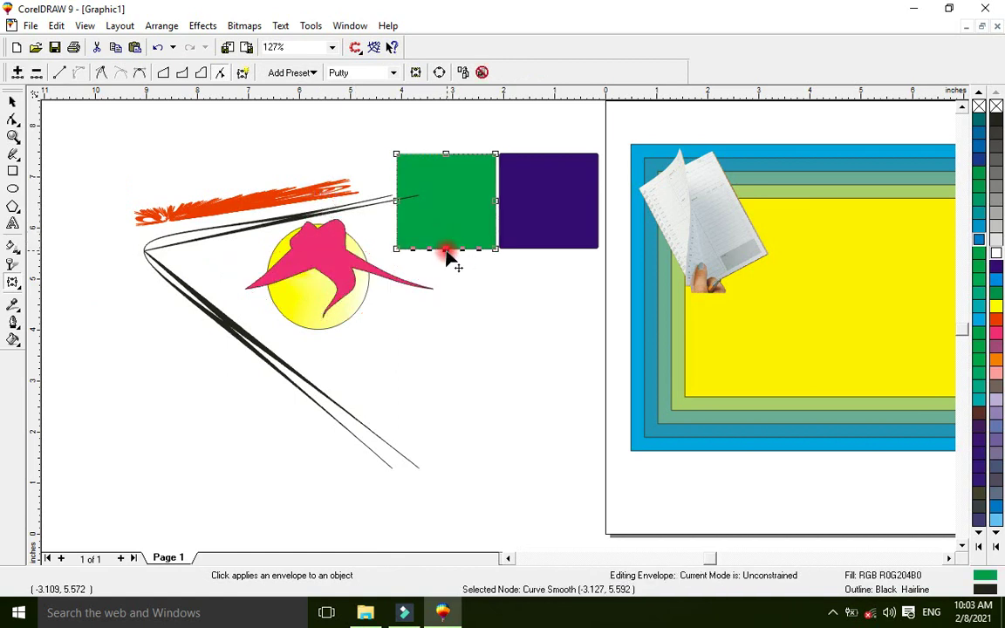
{"action": "left_click_drag", "start_coordinate": [447, 252], "coordinate": [455, 276]}
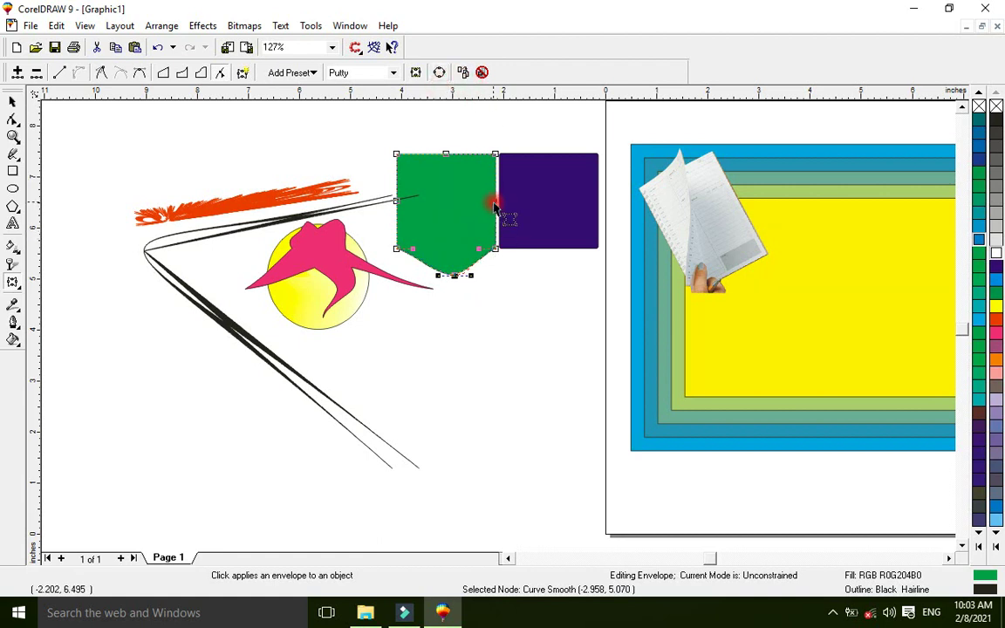
{"action": "left_click_drag", "start_coordinate": [494, 206], "coordinate": [448, 199]}
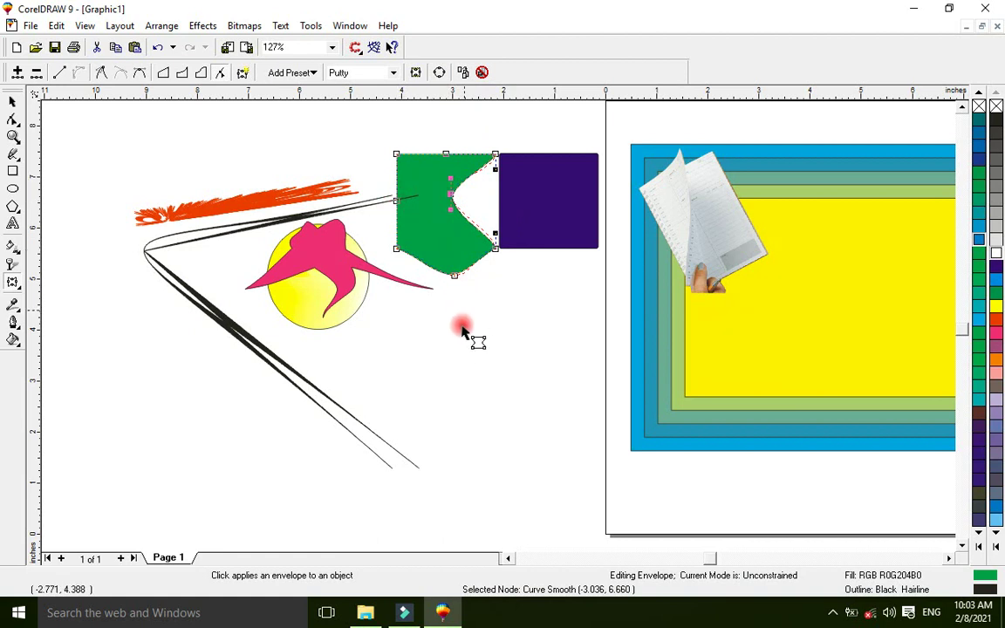
{"action": "left_click_drag", "start_coordinate": [397, 206], "coordinate": [438, 203]}
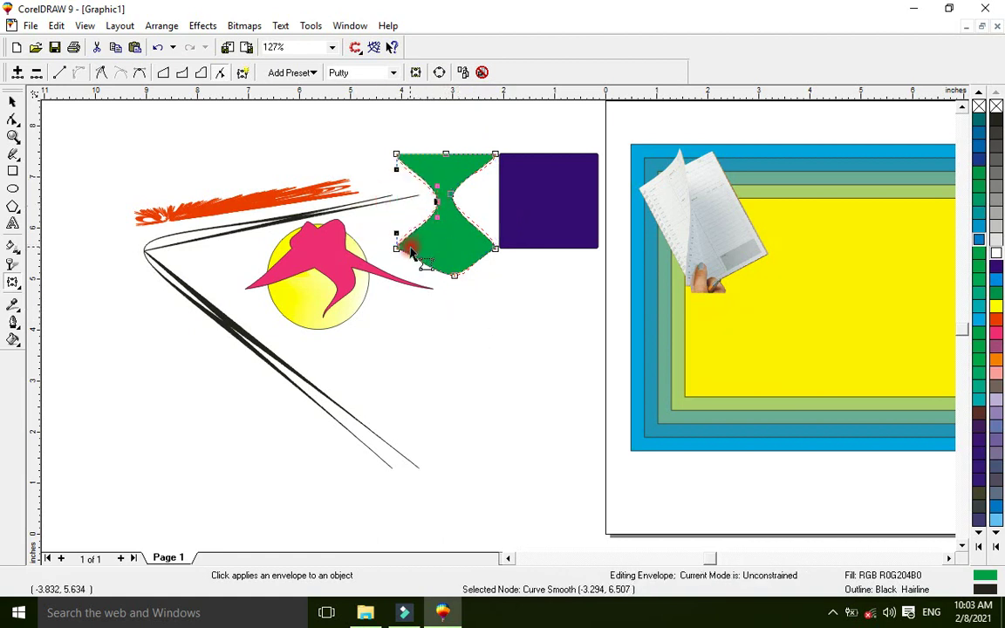
Step: Narrow the green shape by moving its four corner envelope nodes inward, and widen its waist with the side middle nodes
{"action": "left_click_drag", "start_coordinate": [404, 251], "coordinate": [410, 249]}
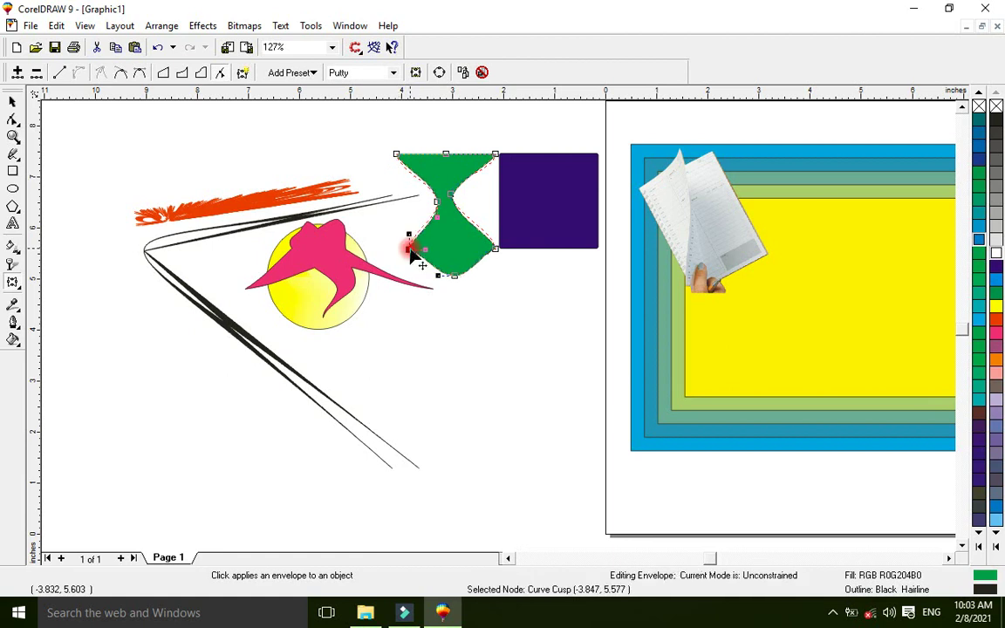
{"action": "left_click", "coordinate": [491, 252]}
{"action": "mouse_move", "coordinate": [486, 251]}
{"action": "left_mouse_down"}
{"action": "mouse_move", "coordinate": [498, 253]}
{"action": "mouse_move", "coordinate": [482, 252]}
{"action": "left_mouse_up"}
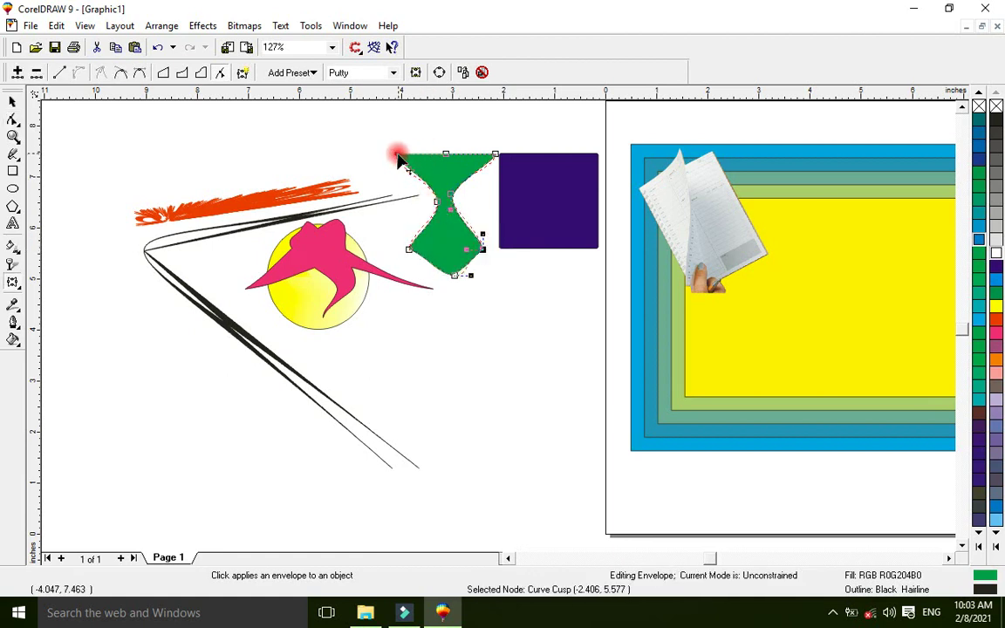
{"action": "left_click_drag", "start_coordinate": [398, 158], "coordinate": [415, 157]}
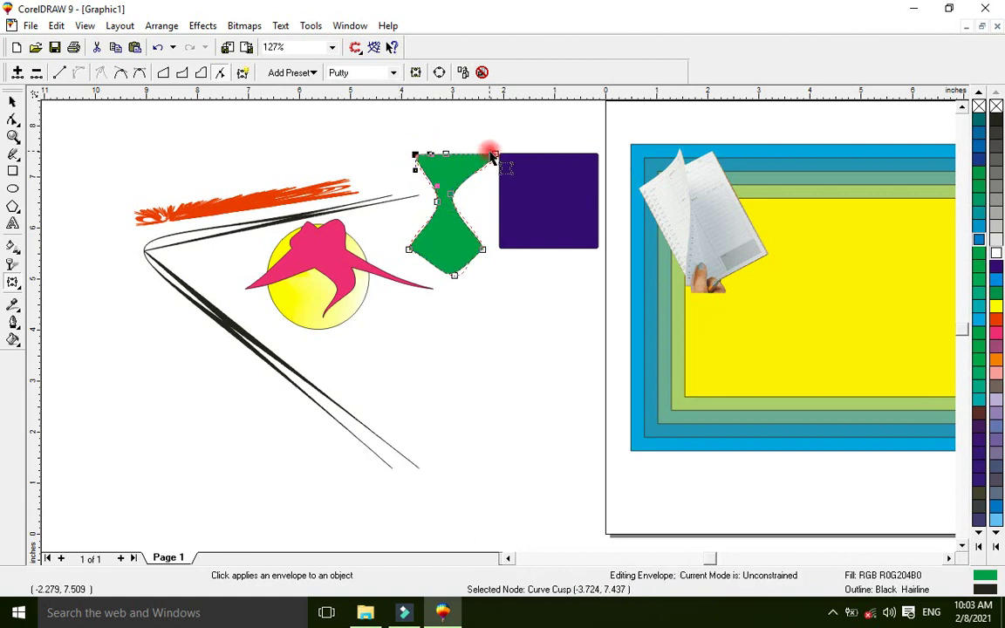
{"action": "left_click_drag", "start_coordinate": [495, 157], "coordinate": [463, 157]}
{"action": "left_click_drag", "start_coordinate": [444, 205], "coordinate": [465, 199]}
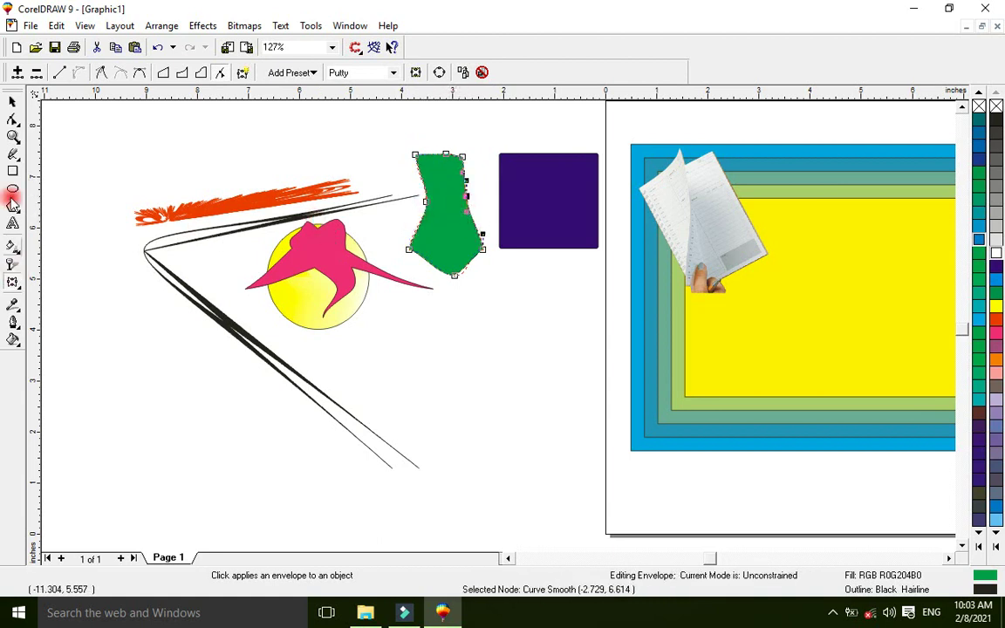
Step: Move the green enveloped shape below the purple rectangle and mirror it vertically
{"action": "left_click", "coordinate": [12, 101]}
{"action": "left_click_drag", "start_coordinate": [445, 251], "coordinate": [508, 364]}
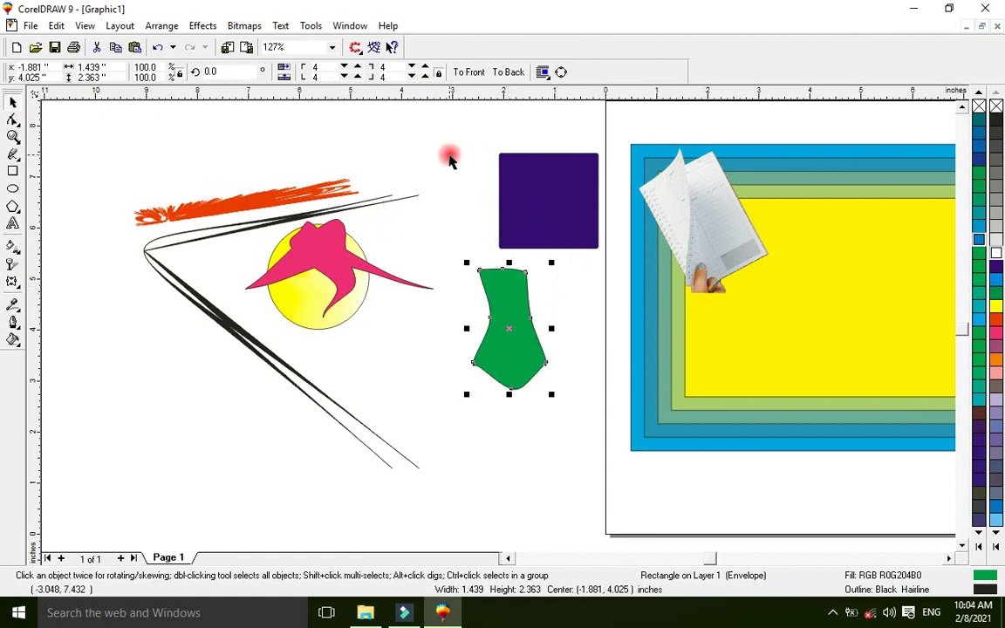
{"action": "left_click", "coordinate": [283, 71]}
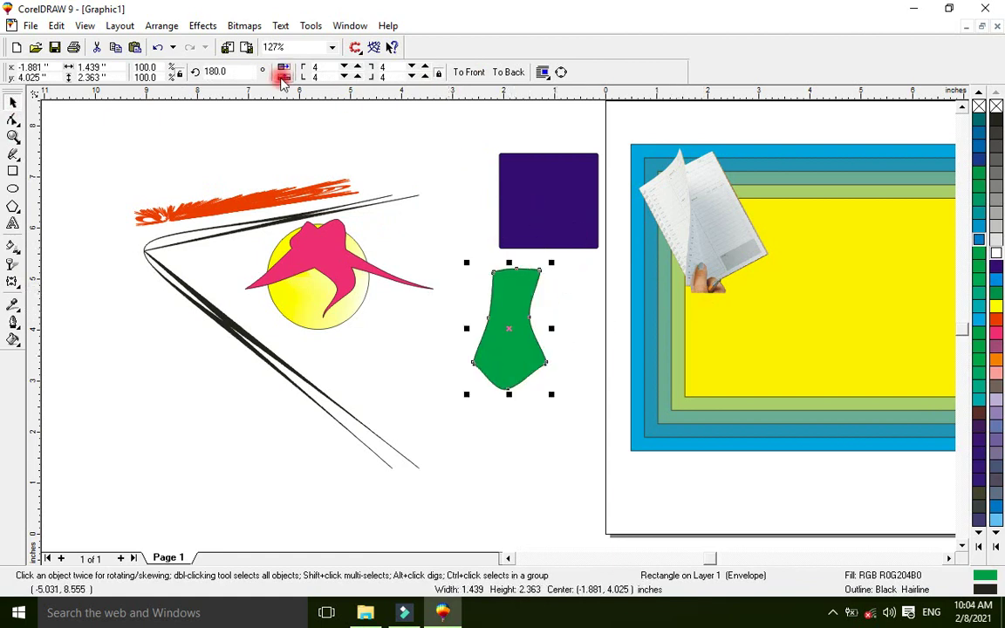
{"action": "left_click", "coordinate": [282, 78]}
{"action": "left_click", "coordinate": [284, 72]}
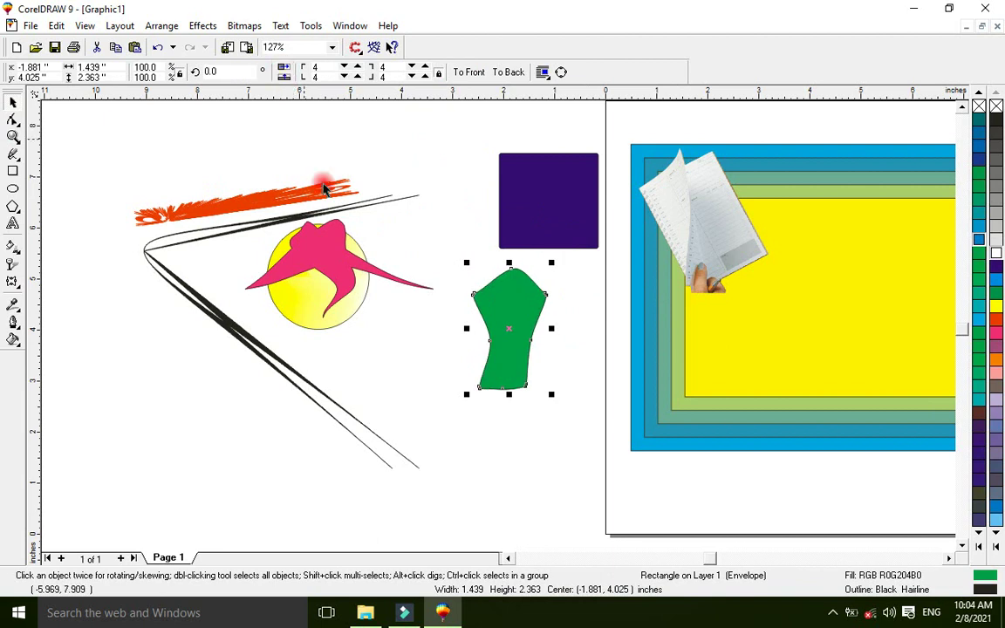
Step: Extrude the purple rectangle at depth 20 with its vanishing point on the magenta star
{"action": "left_click", "coordinate": [13, 282]}
{"action": "left_click", "coordinate": [12, 282]}
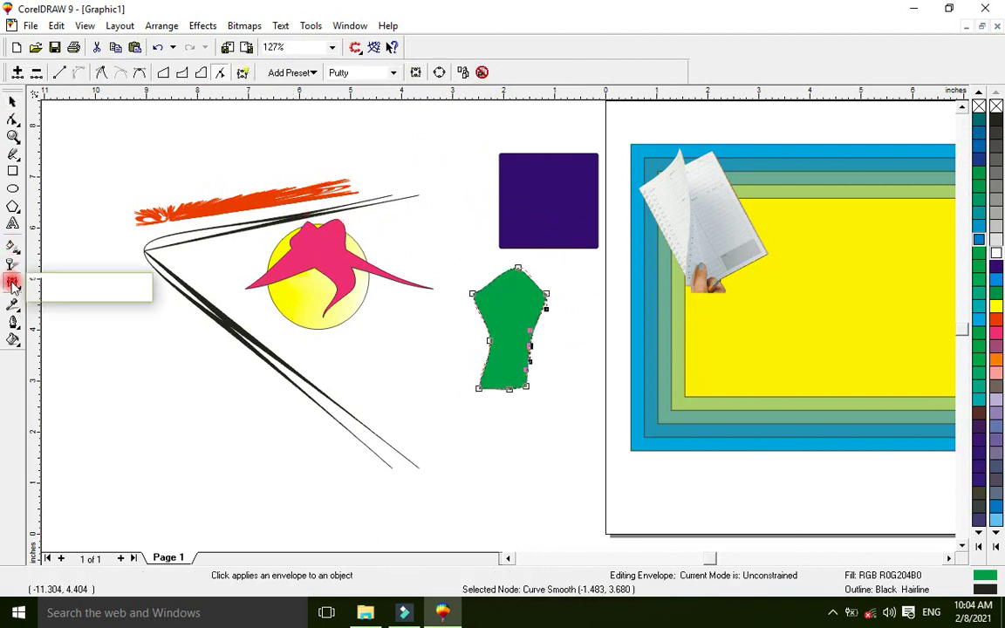
{"action": "left_click", "coordinate": [122, 289]}
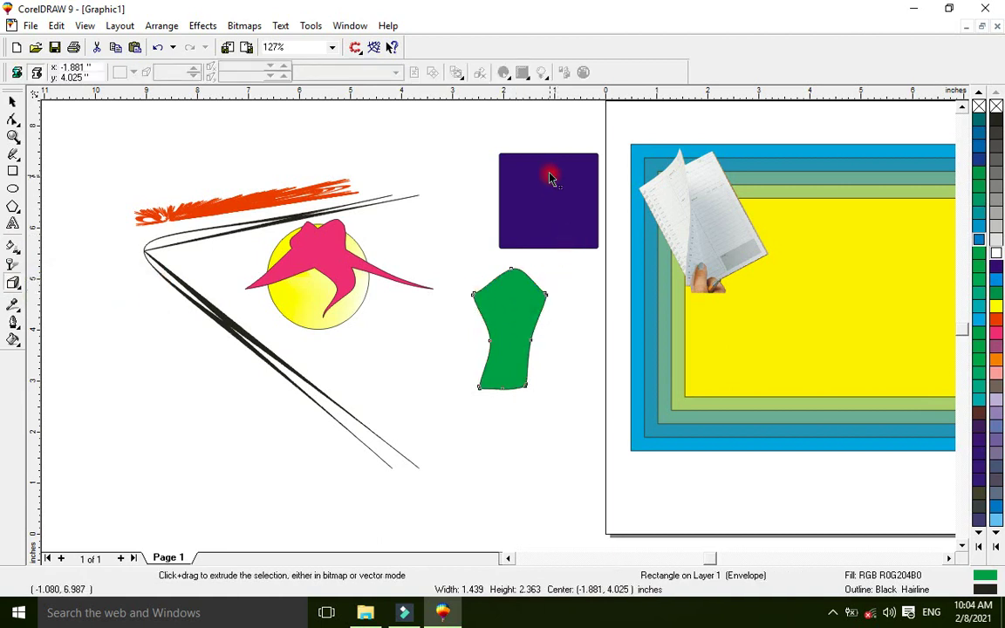
{"action": "left_click", "coordinate": [504, 248]}
{"action": "left_click_drag", "start_coordinate": [543, 202], "coordinate": [348, 254]}
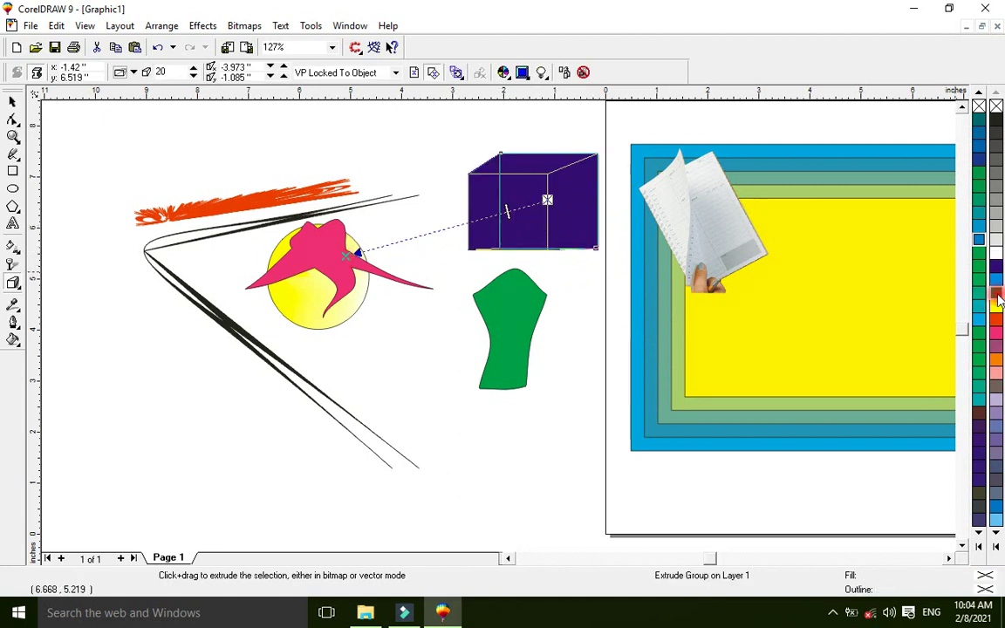
Step: Fill the extruded purple box with yellow
{"action": "left_click", "coordinate": [996, 297]}
{"action": "left_click", "coordinate": [996, 264]}
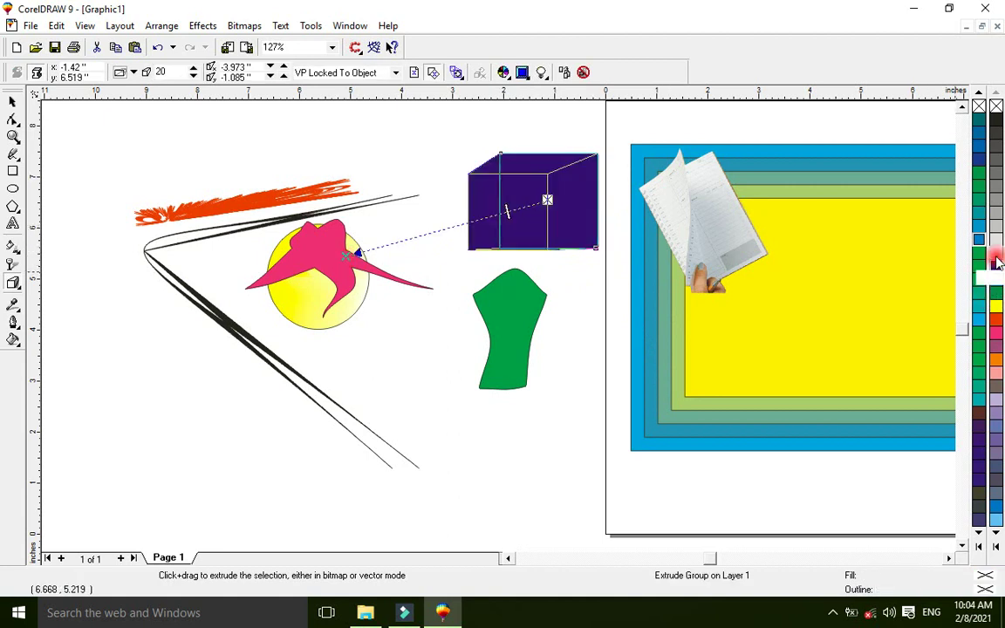
{"action": "left_click", "coordinate": [996, 305]}
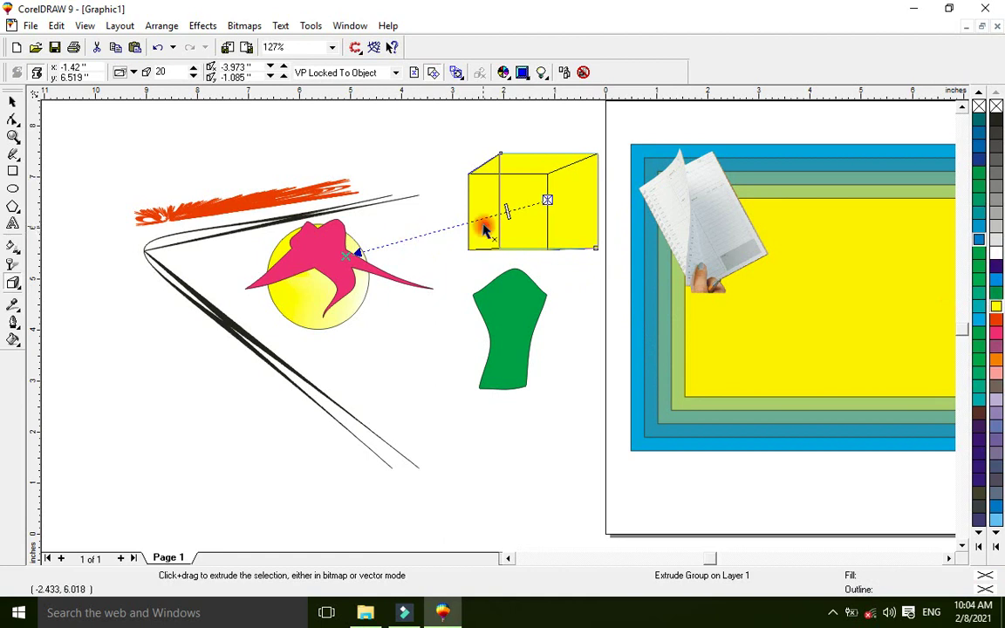
Step: Increase the yellow box's extrusion depth to 66, and reduce it to 15
{"action": "left_click_drag", "start_coordinate": [506, 212], "coordinate": [414, 238]}
{"action": "left_click", "coordinate": [553, 204]}
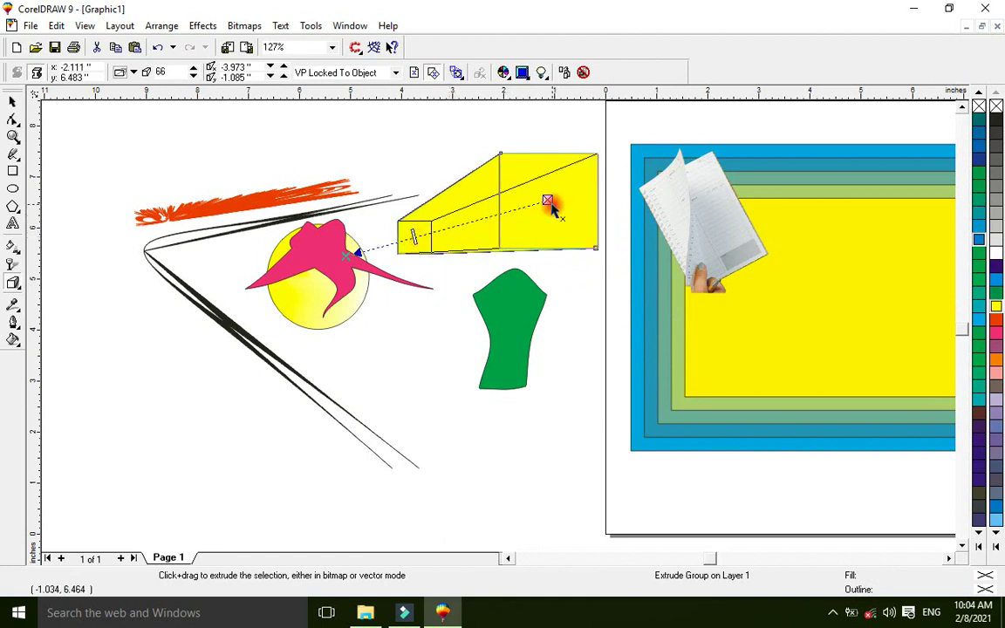
{"action": "left_click_drag", "start_coordinate": [414, 236], "coordinate": [463, 201]}
Step: Move the yellow extruded box above the green shape and place a duplicate slightly to its right
{"action": "left_click", "coordinate": [12, 103]}
{"action": "left_click", "coordinate": [532, 209]}
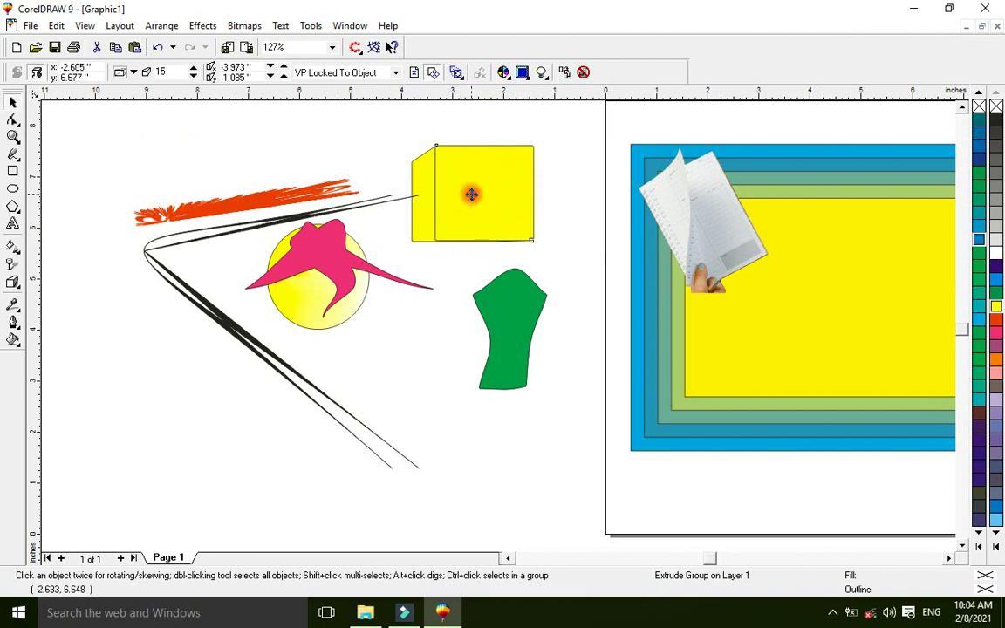
{"action": "left_click_drag", "start_coordinate": [472, 194], "coordinate": [486, 194]}
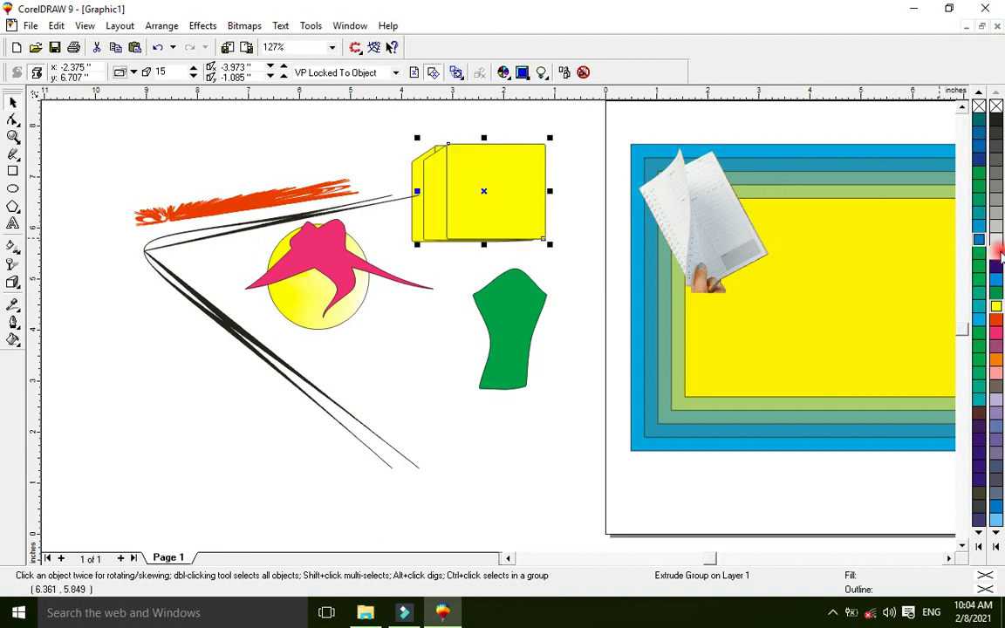
Step: Fill the duplicated box with cyan and separate the two boxes, moving the cyan one right and the yellow one left
{"action": "left_click", "coordinate": [995, 276]}
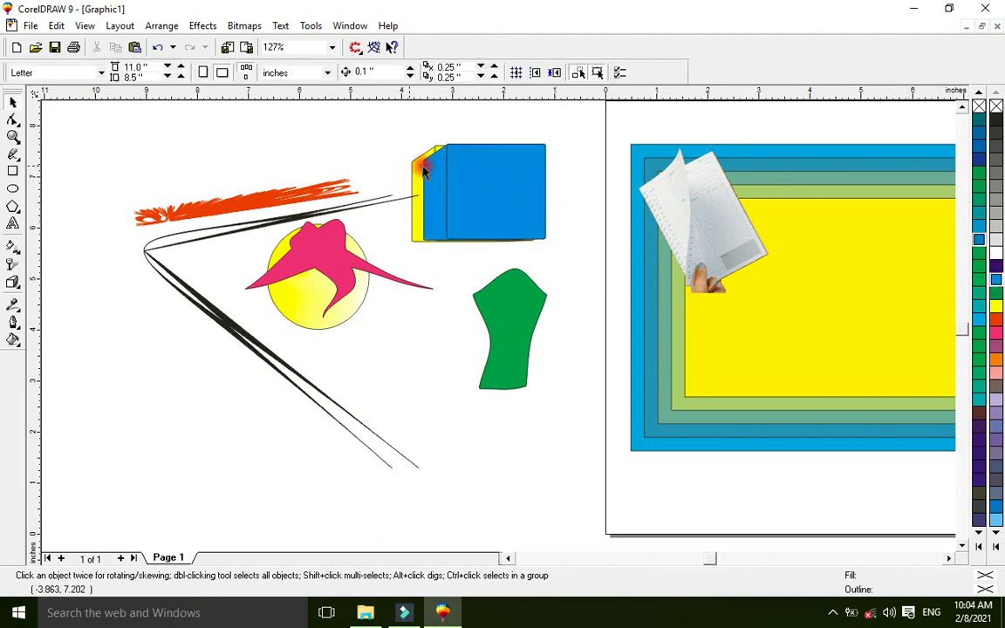
{"action": "left_click_drag", "start_coordinate": [420, 164], "coordinate": [579, 193]}
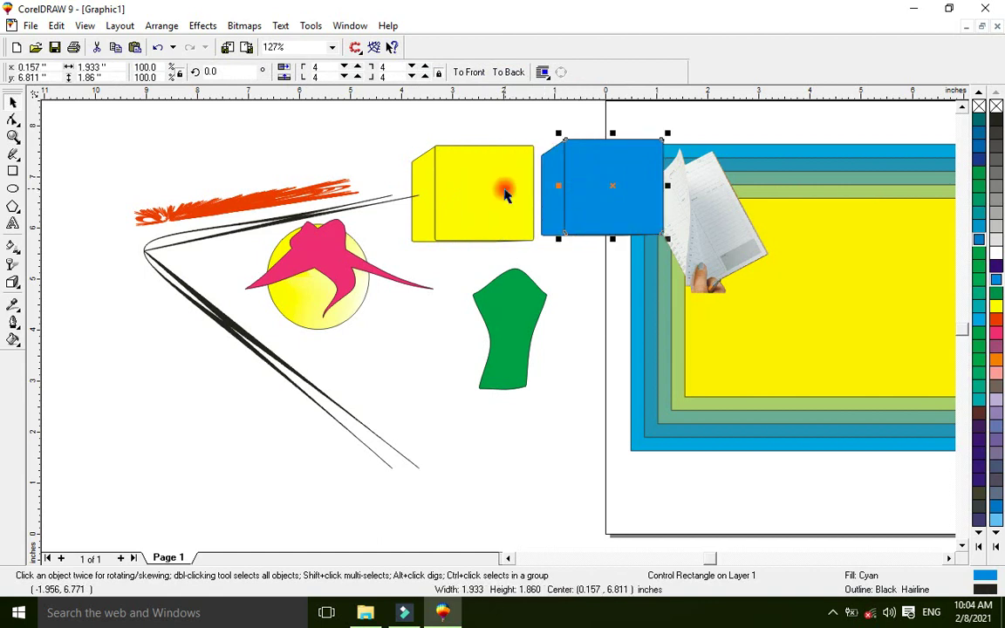
{"action": "left_click_drag", "start_coordinate": [505, 196], "coordinate": [472, 196]}
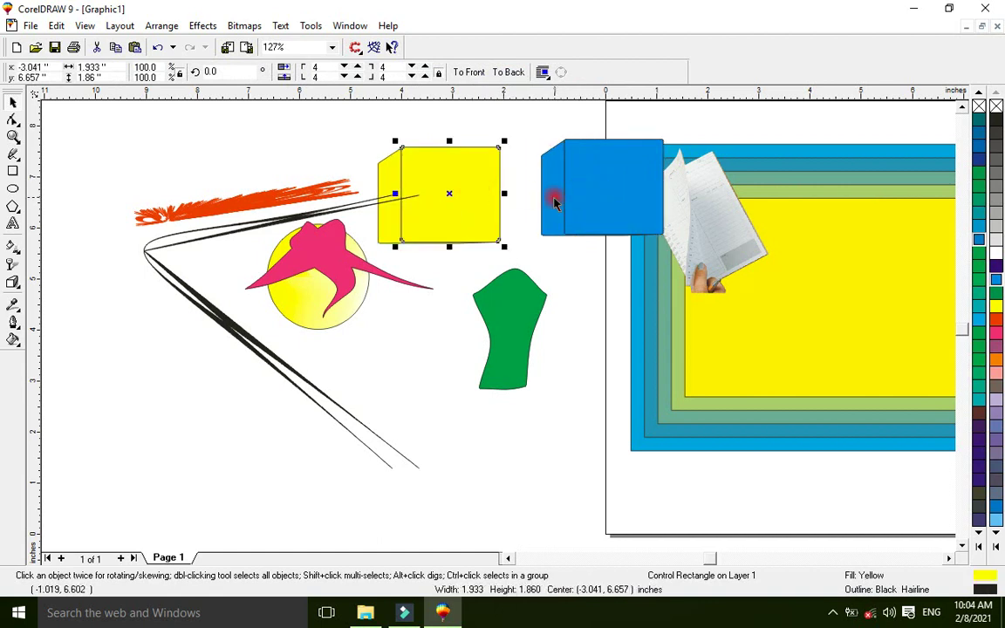
Step: Add the artistic text "MY NAME IS" and fit it, enlarged to about 80.5 points, across the yellow box's front face
{"action": "left_click", "coordinate": [13, 224]}
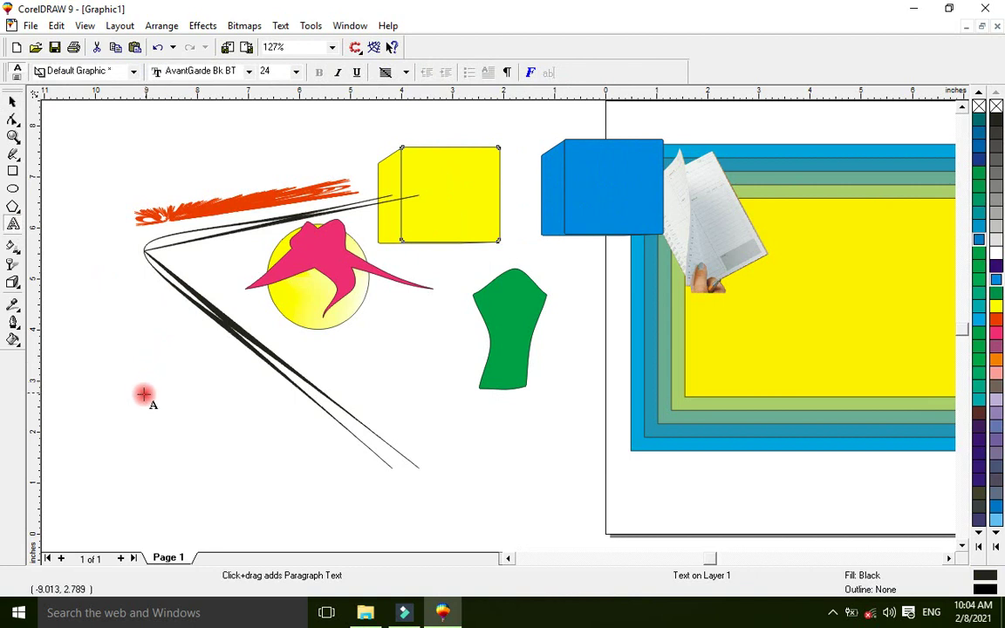
{"action": "left_click", "coordinate": [140, 398]}
{"action": "type", "text": "MY NAME IS"}
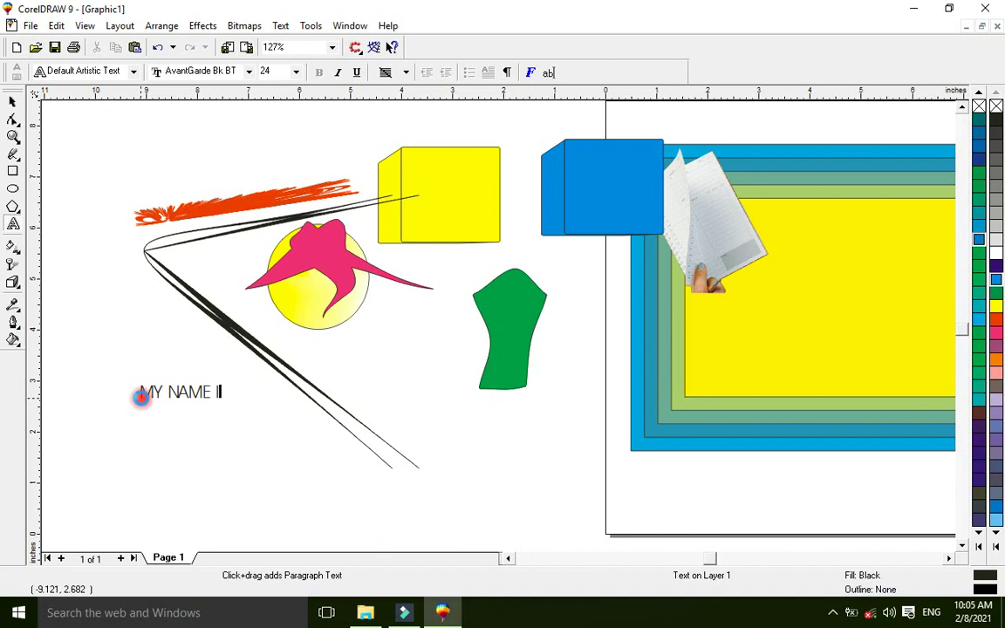
{"action": "left_click", "coordinate": [12, 101]}
{"action": "left_click_drag", "start_coordinate": [190, 389], "coordinate": [450, 210]}
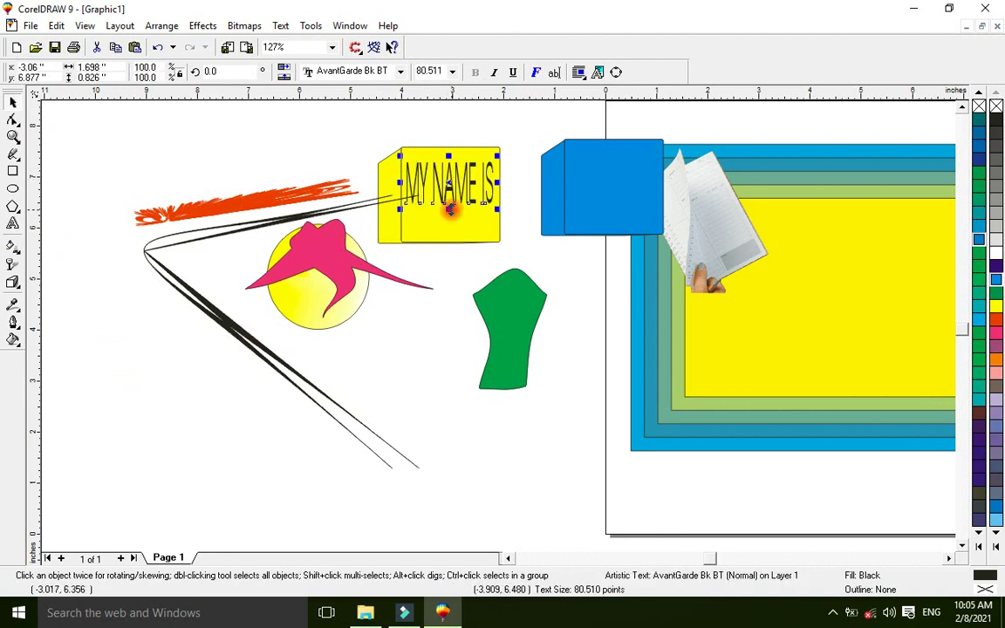
Step: Apply a thicker preset outline to the "MY NAME IS" text and deselect it
{"action": "left_click", "coordinate": [14, 323]}
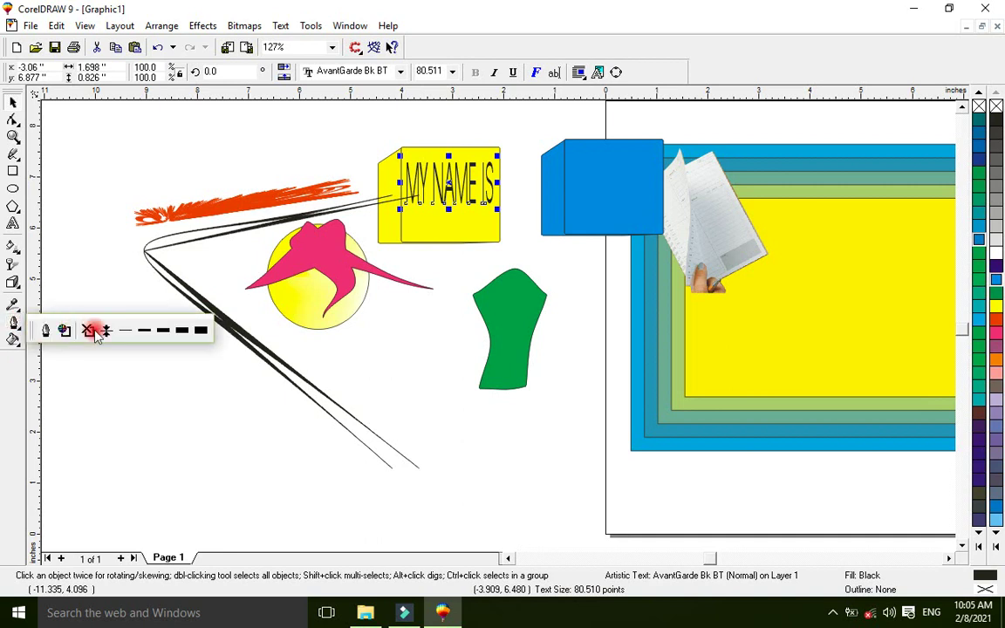
{"action": "left_click", "coordinate": [138, 326]}
{"action": "left_click", "coordinate": [345, 144]}
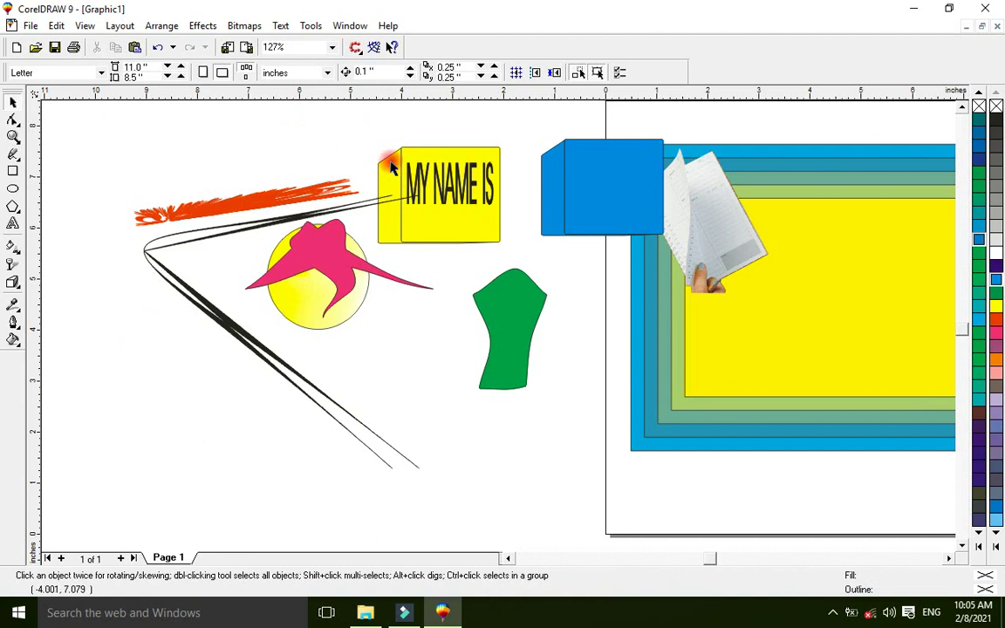
Step: Delete the yellow extruded box together with its "MY NAME IS" text
{"action": "left_click_drag", "start_coordinate": [340, 122], "coordinate": [508, 253]}
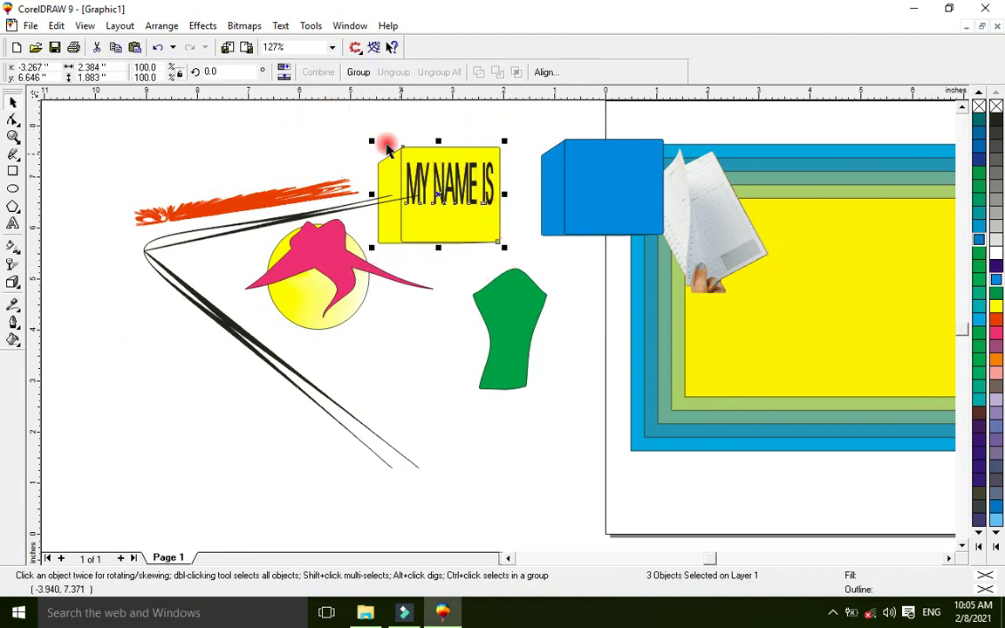
{"action": "right_click", "coordinate": [471, 200]}
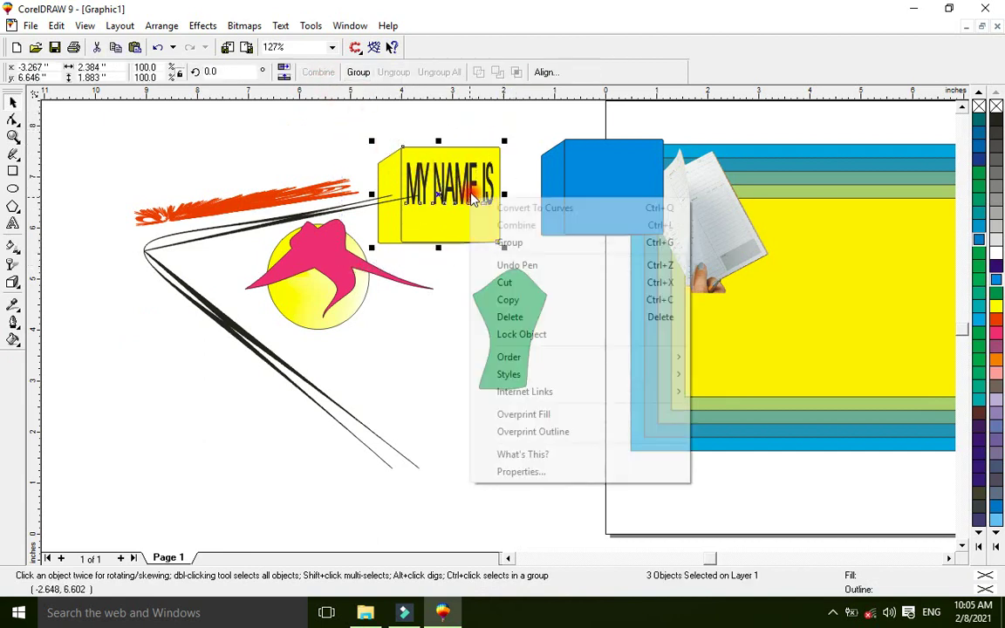
{"action": "left_click", "coordinate": [511, 316]}
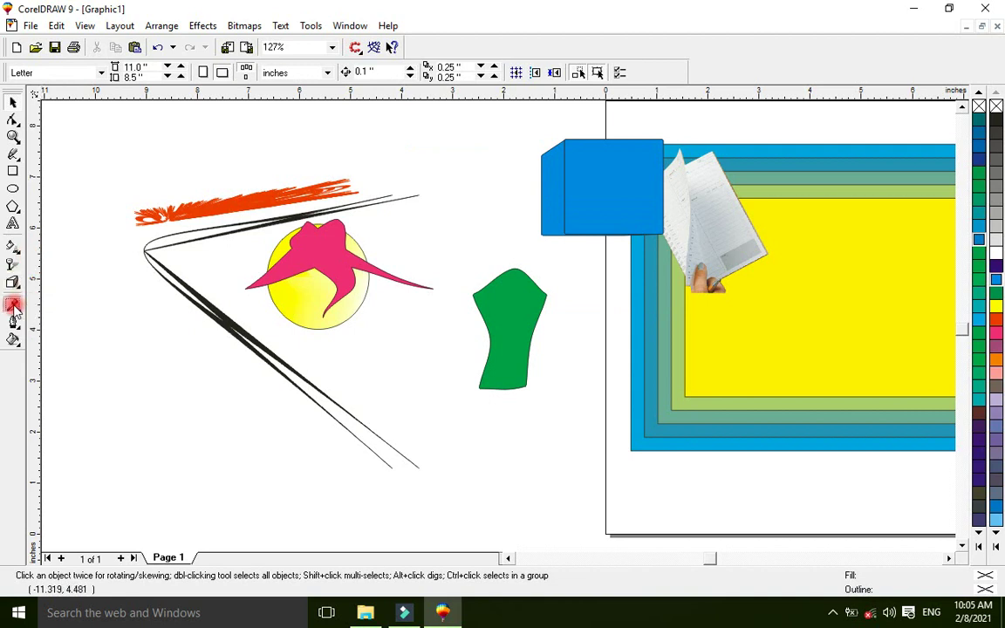
Step: Activate the Eyedropper tool with Selection sampling and display the Color docker
{"action": "left_click", "coordinate": [13, 306]}
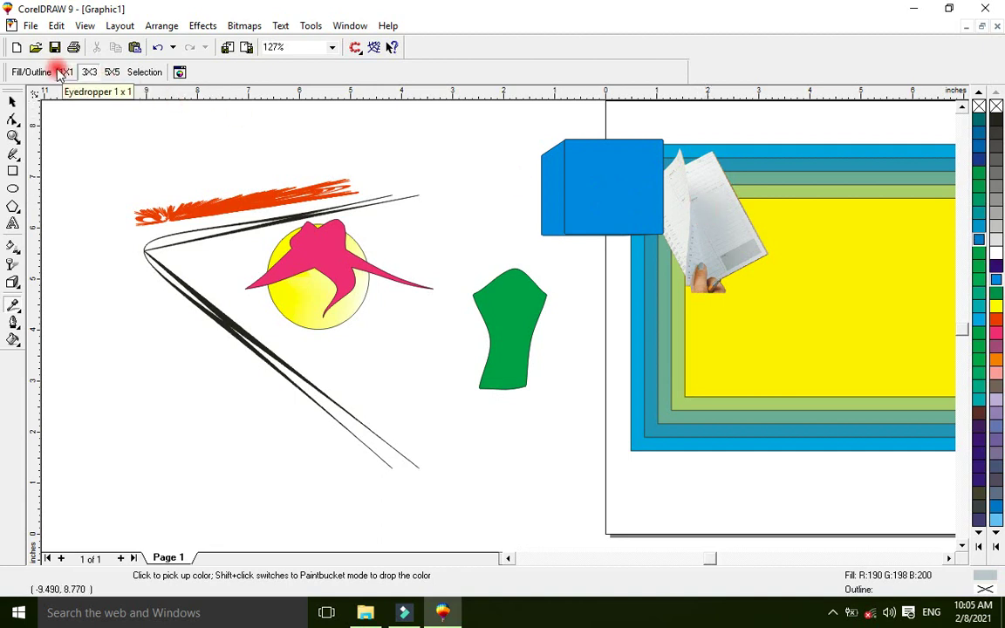
{"action": "left_click", "coordinate": [87, 73]}
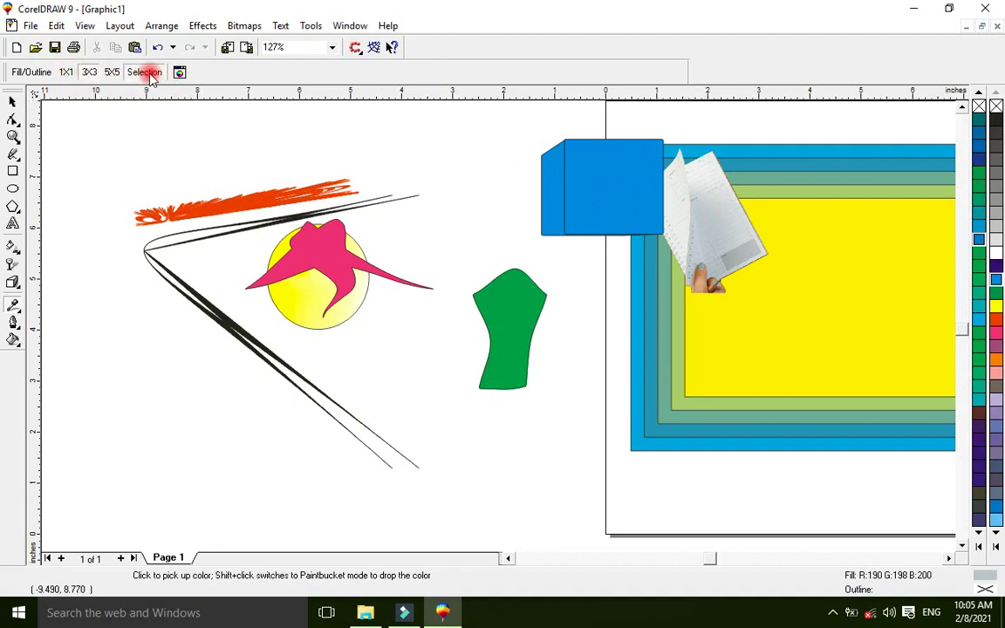
{"action": "left_click", "coordinate": [179, 73]}
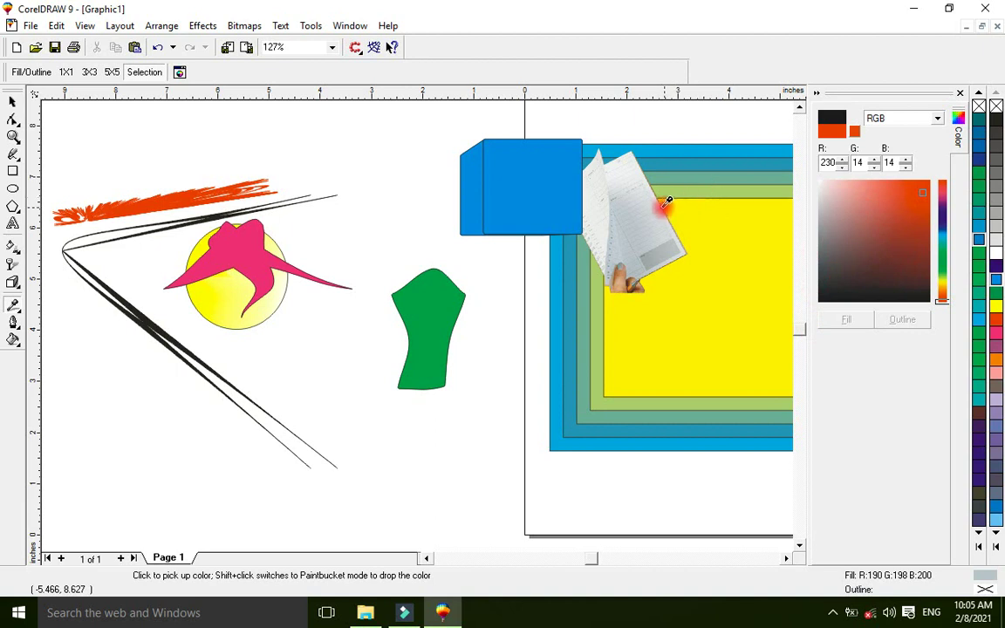
Step: Sample yellow from the nested rectangle, try other shades in the color picker, and sample cyan from the extruded box
{"action": "left_click_drag", "start_coordinate": [649, 206], "coordinate": [714, 267]}
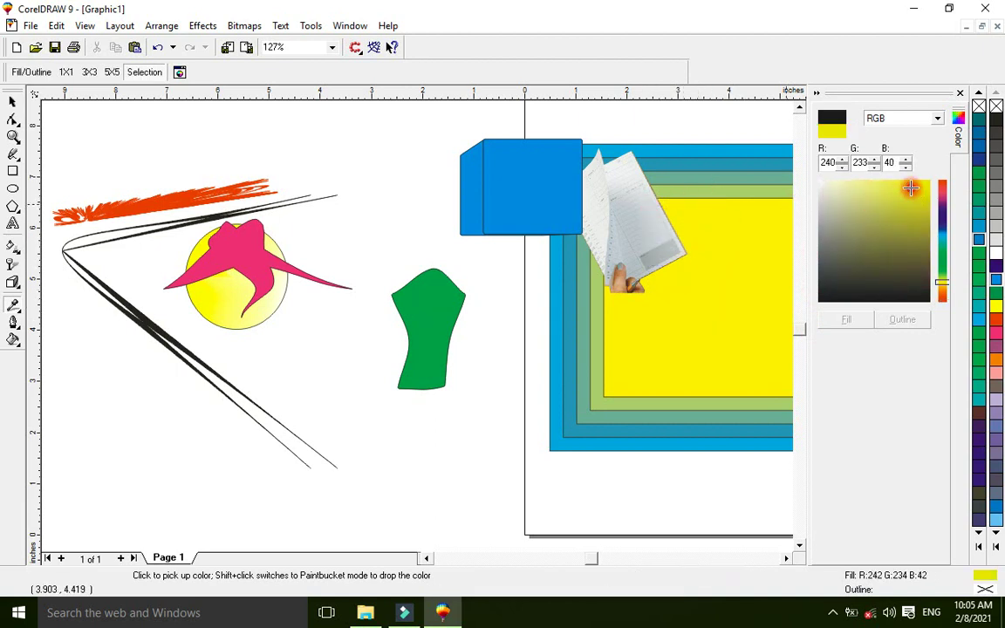
{"action": "mouse_move", "coordinate": [911, 188]}
{"action": "left_mouse_down"}
{"action": "mouse_move", "coordinate": [927, 188]}
{"action": "mouse_move", "coordinate": [920, 197]}
{"action": "left_mouse_up"}
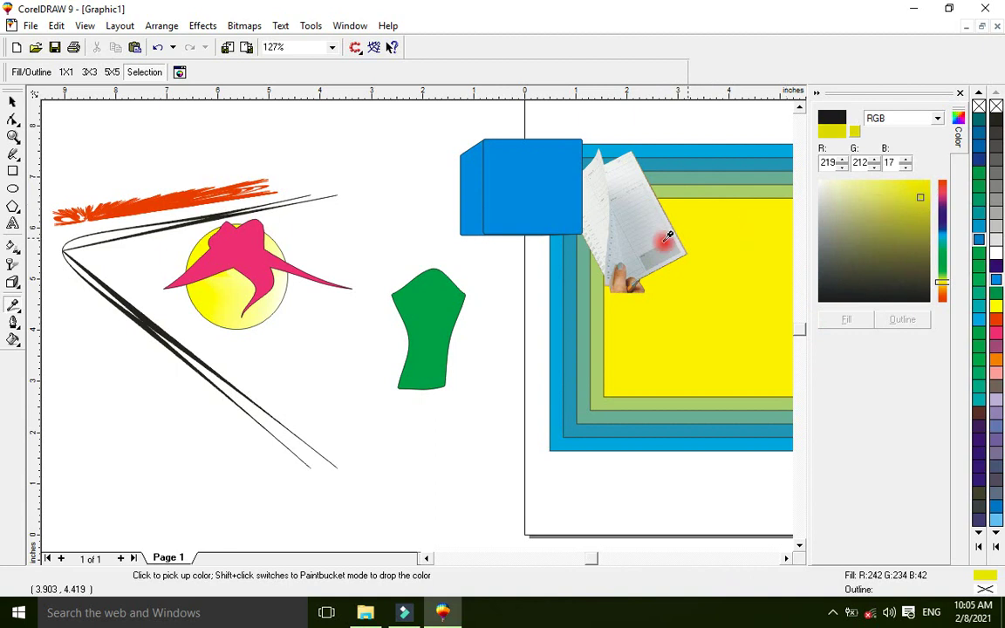
{"action": "left_click", "coordinate": [532, 205]}
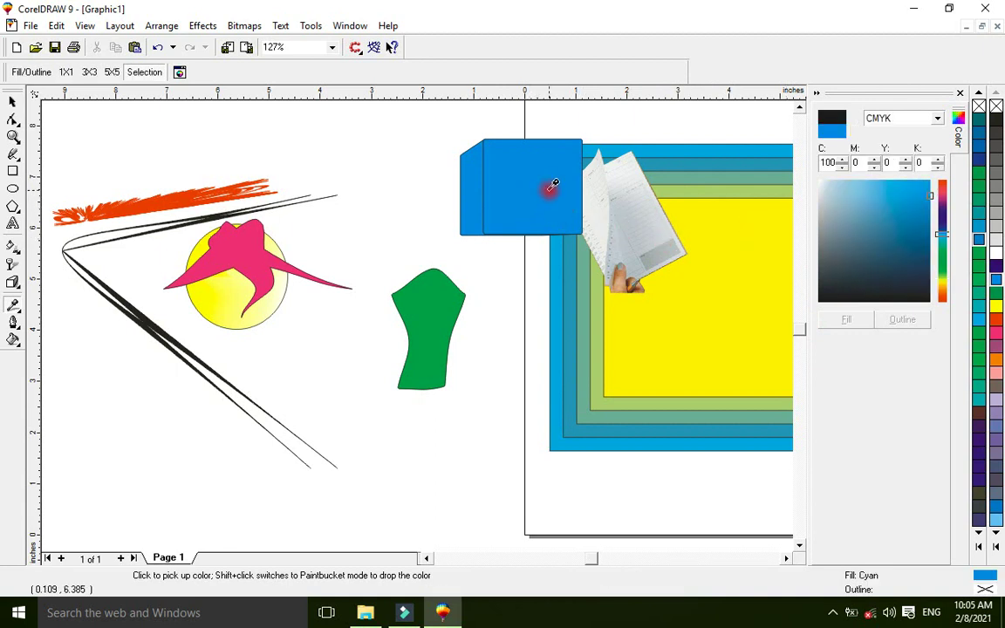
{"action": "left_click", "coordinate": [498, 223]}
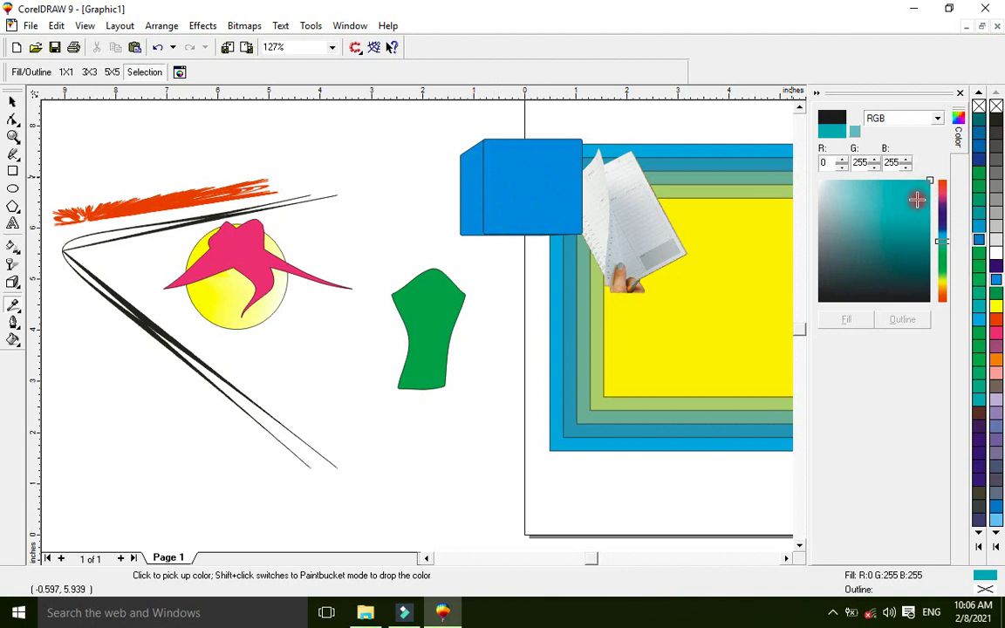
{"action": "mouse_move", "coordinate": [916, 199]}
{"action": "left_mouse_down"}
{"action": "mouse_move", "coordinate": [927, 231]}
{"action": "mouse_move", "coordinate": [913, 301]}
{"action": "mouse_move", "coordinate": [817, 307]}
{"action": "left_mouse_up"}
{"action": "left_click", "coordinate": [531, 184]}
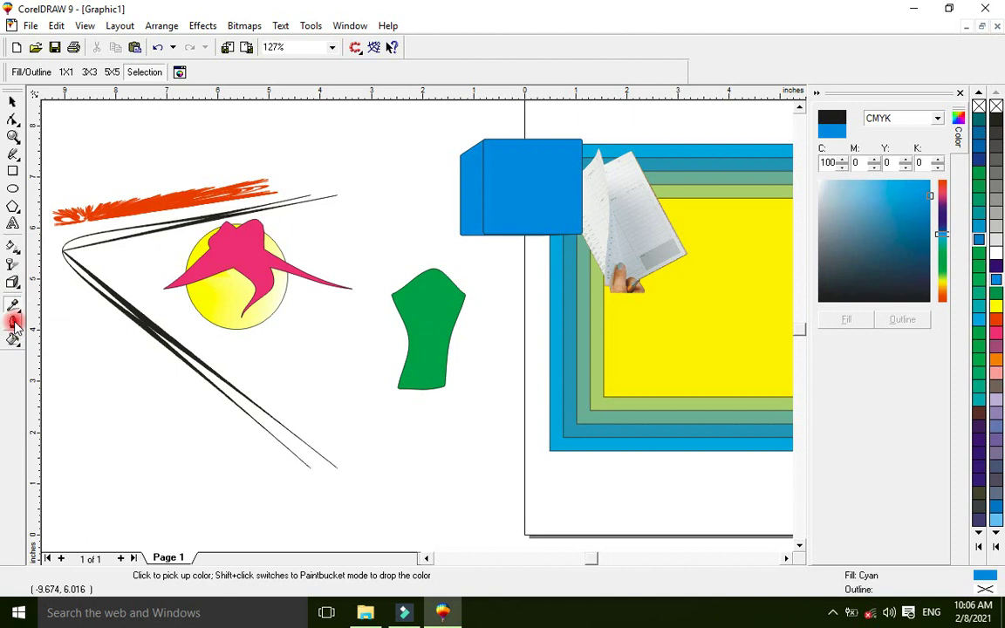
Step: Move the cyan box slightly right and down, and move the green shape upward
{"action": "left_click", "coordinate": [14, 323]}
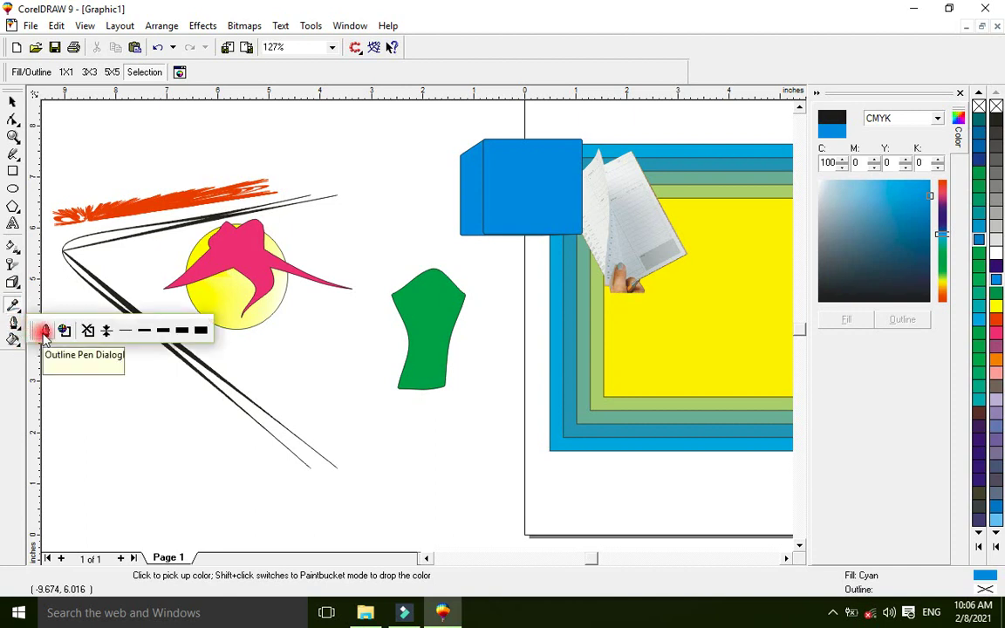
{"action": "left_click", "coordinate": [12, 102]}
{"action": "left_click_drag", "start_coordinate": [516, 214], "coordinate": [578, 215]}
{"action": "left_click", "coordinate": [444, 303]}
{"action": "left_click_drag", "start_coordinate": [420, 304], "coordinate": [417, 226]}
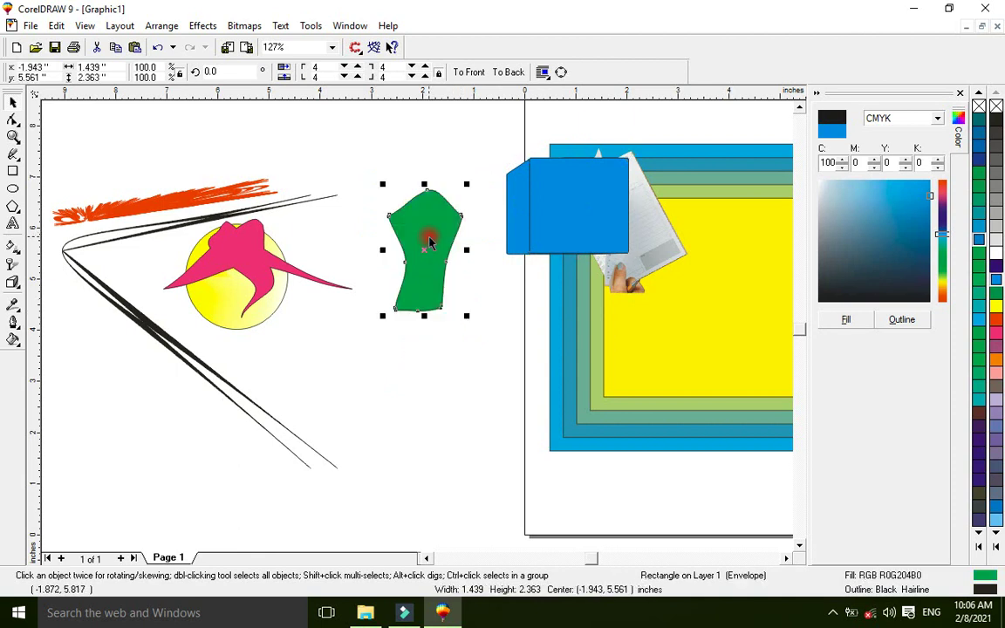
Step: Choose yellow as the green shape's outline color in the Outline Pen settings
{"action": "left_click", "coordinate": [13, 325]}
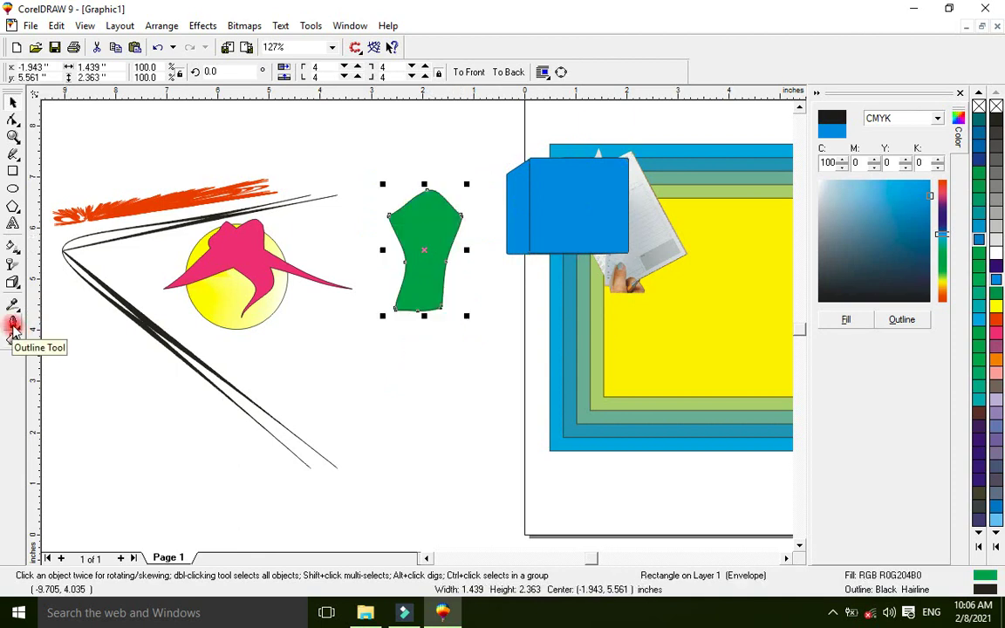
{"action": "left_click", "coordinate": [13, 325]}
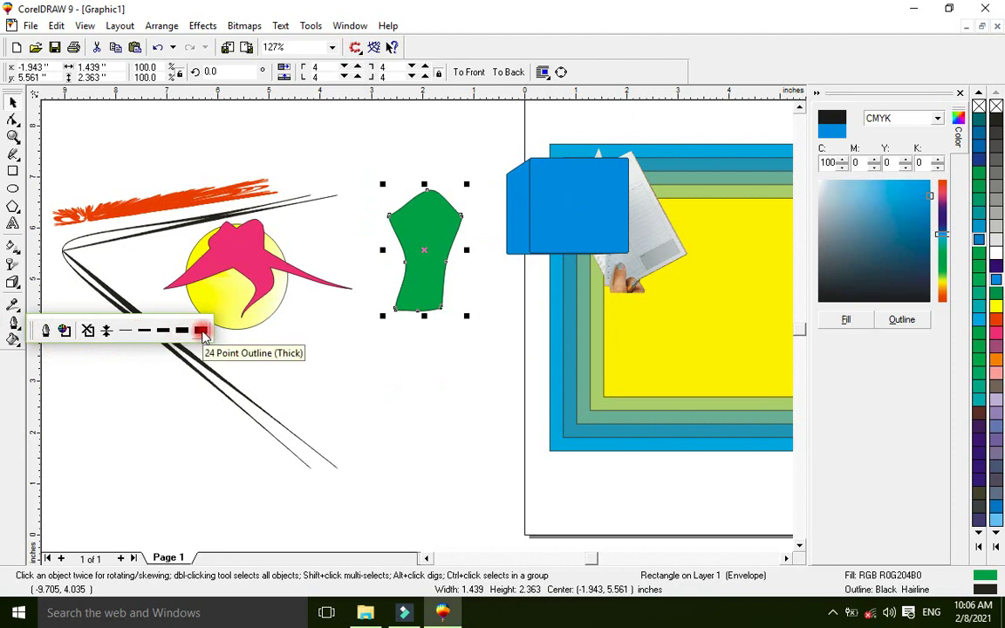
{"action": "left_click", "coordinate": [44, 329]}
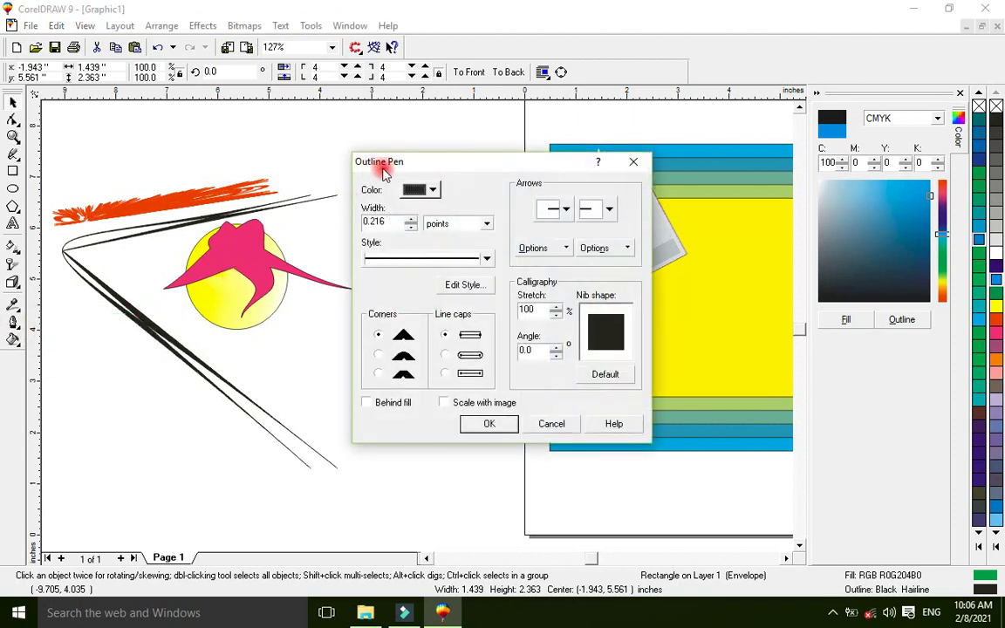
{"action": "left_click_drag", "start_coordinate": [384, 172], "coordinate": [130, 191]}
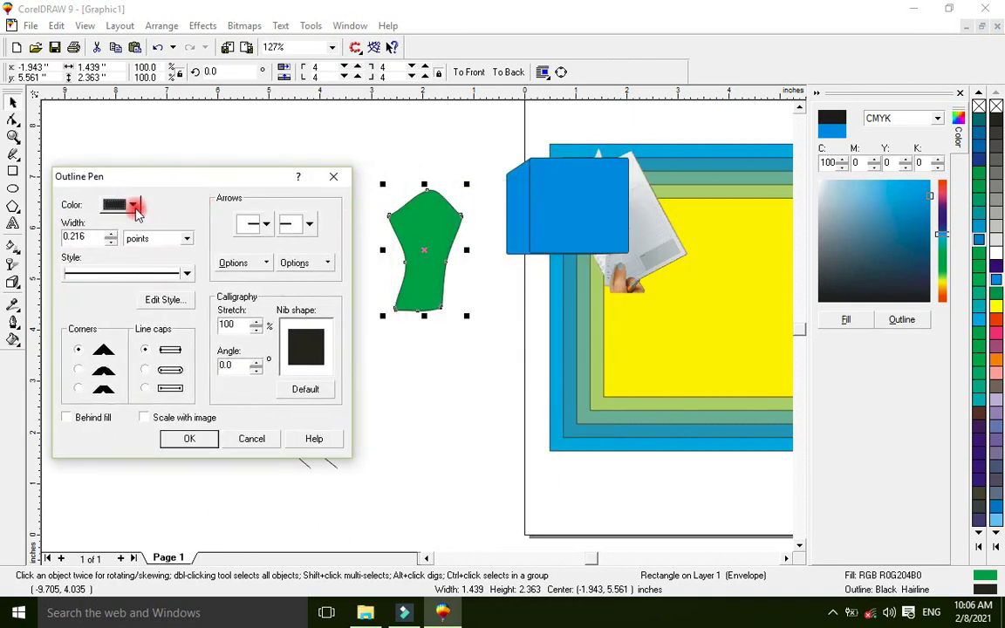
{"action": "left_click", "coordinate": [134, 206]}
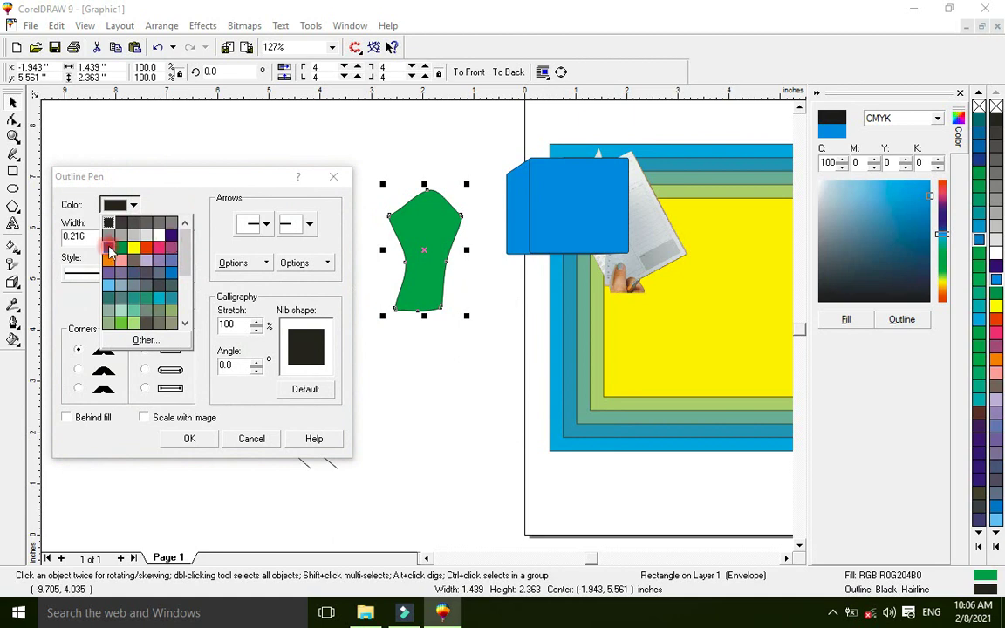
{"action": "left_click", "coordinate": [130, 248]}
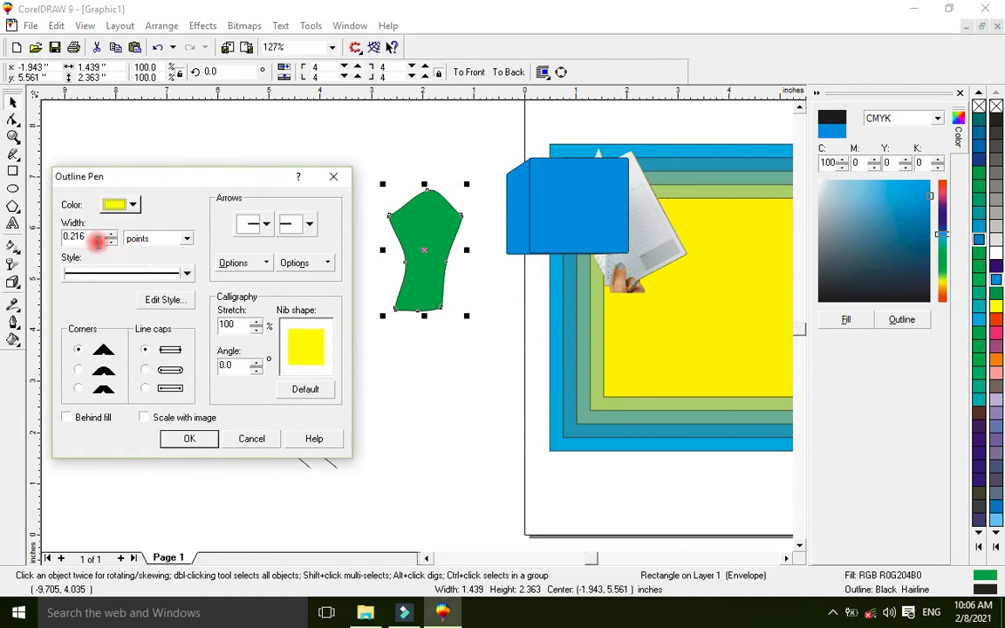
Step: Switch the outline width units to inches and set the width to 0.063
{"action": "left_click", "coordinate": [129, 239]}
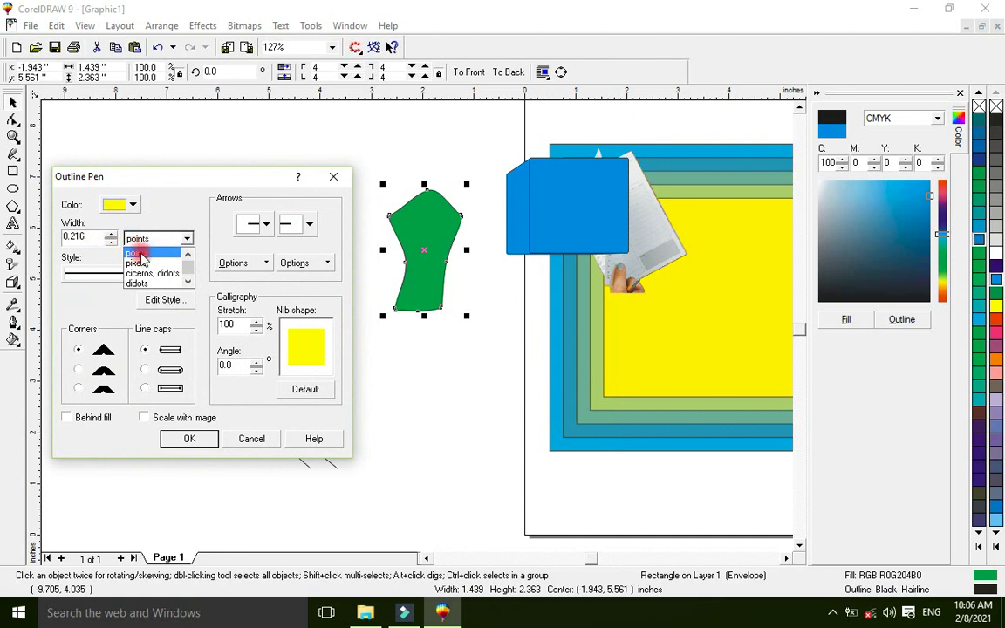
{"action": "scroll", "coordinate": [144, 264], "scroll_direction": "up", "scroll_amount": 2}
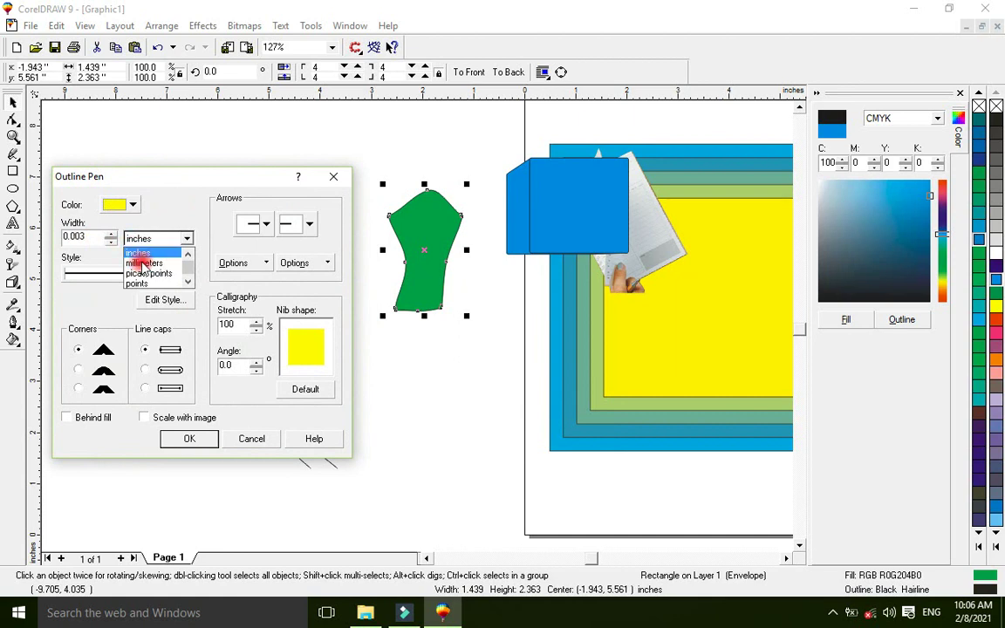
{"action": "left_click", "coordinate": [151, 255]}
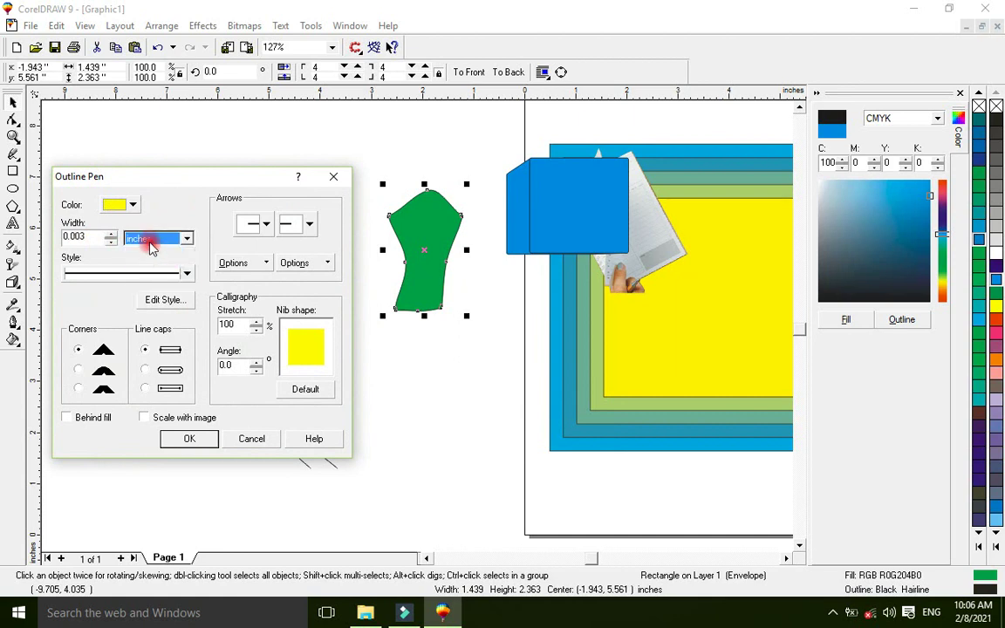
{"action": "left_click", "coordinate": [111, 234]}
{"action": "left_click", "coordinate": [111, 235]}
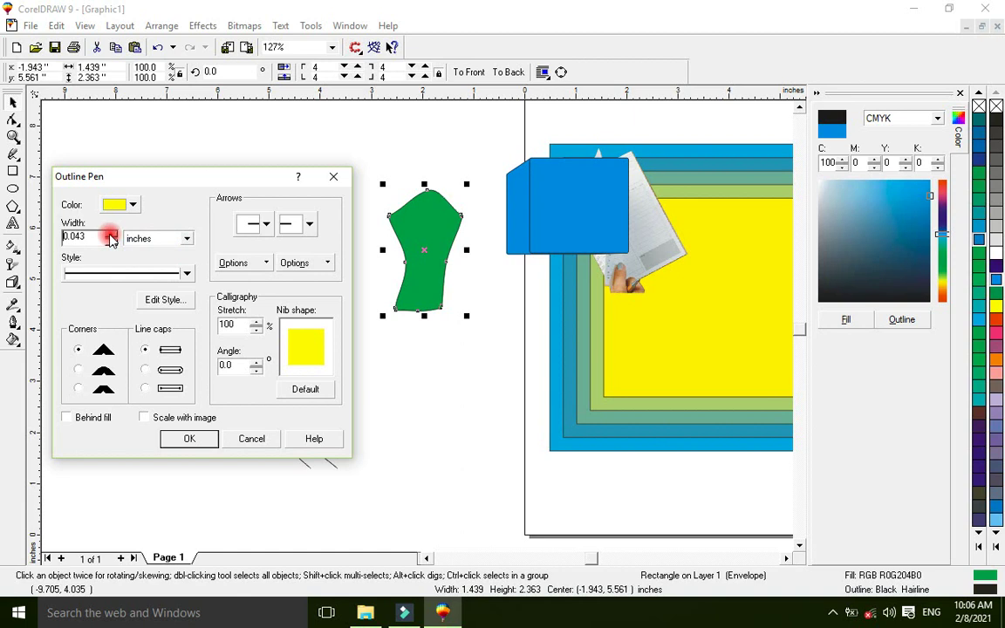
Step: Apply the outline with rounded corners, rounded line caps and the Behind fill option
{"action": "left_click", "coordinate": [78, 369]}
{"action": "left_click", "coordinate": [66, 418]}
{"action": "left_click", "coordinate": [145, 369]}
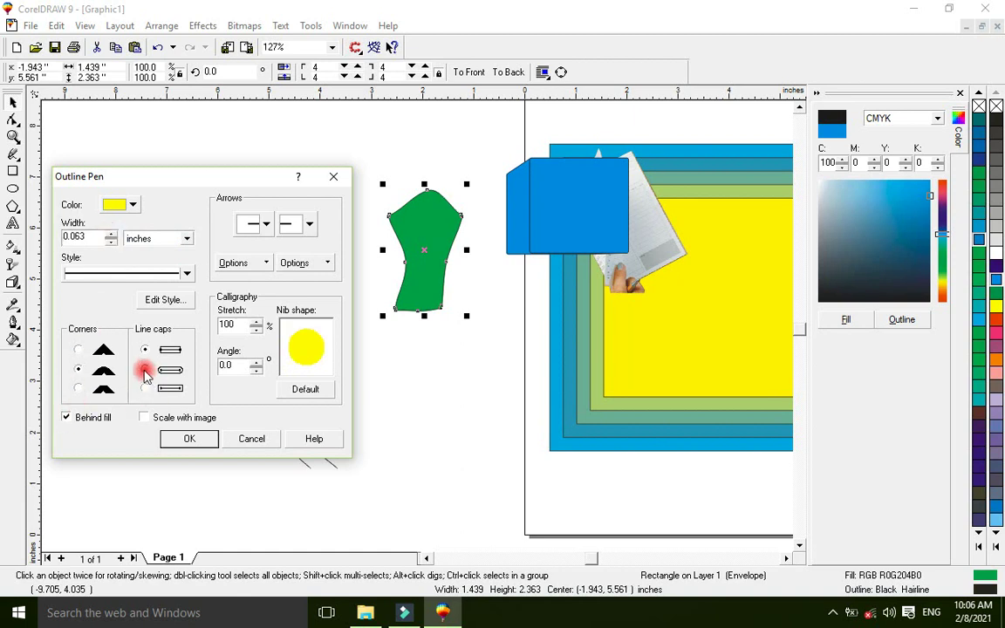
{"action": "left_click", "coordinate": [186, 437]}
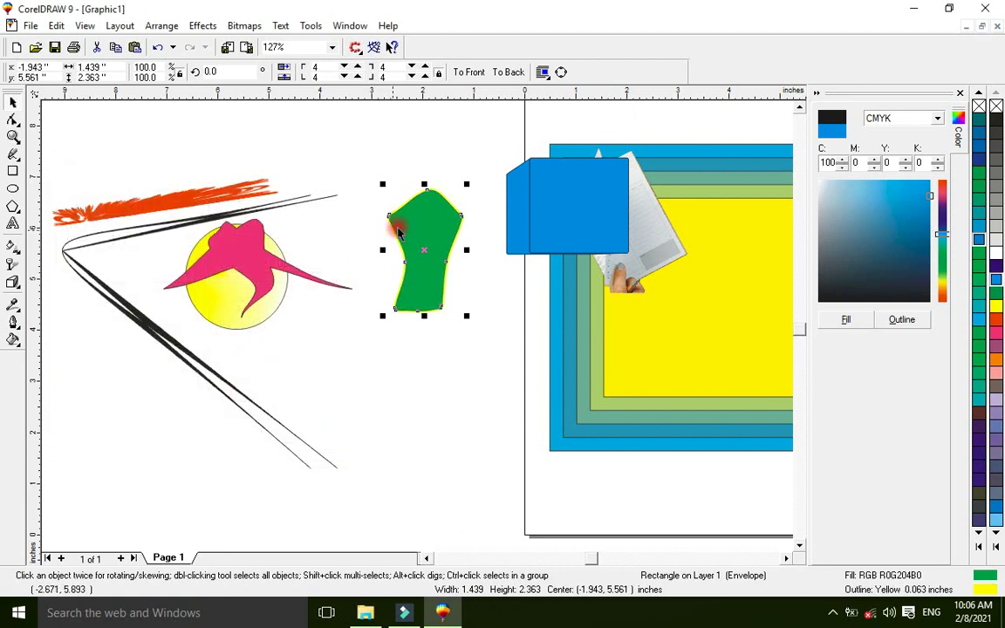
Step: Apply the third line style in the list, a spaced dotted line, to the green shape's yellow outline
{"action": "left_click", "coordinate": [13, 137]}
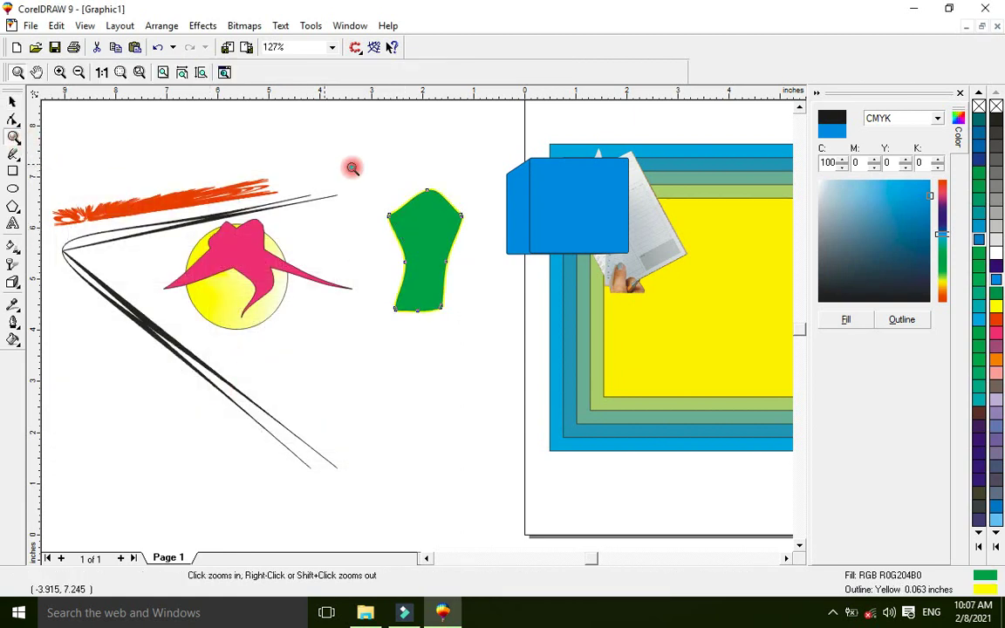
{"action": "left_click_drag", "start_coordinate": [374, 177], "coordinate": [478, 341]}
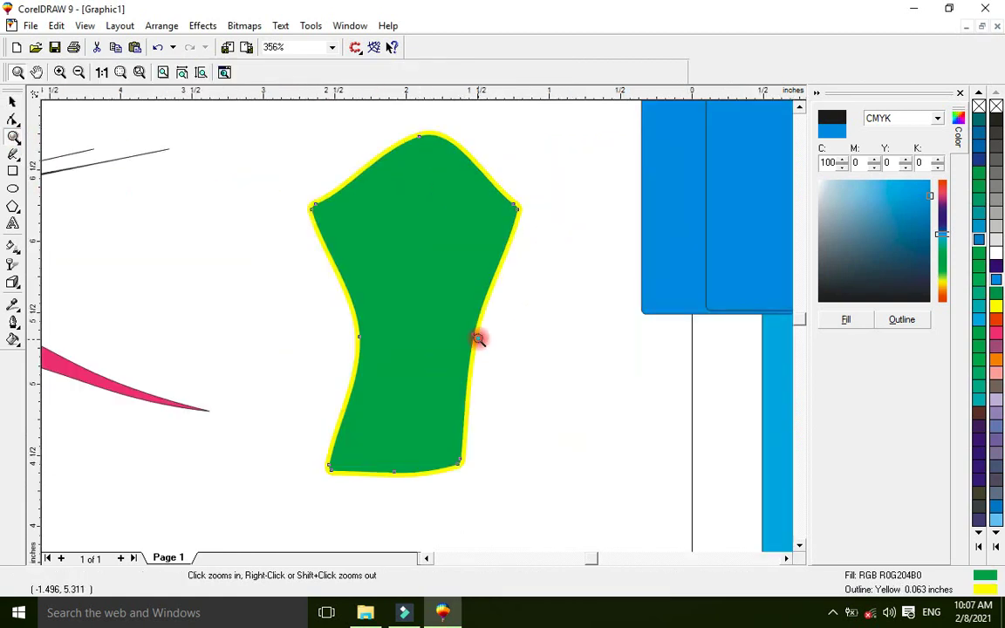
{"action": "left_click", "coordinate": [13, 102]}
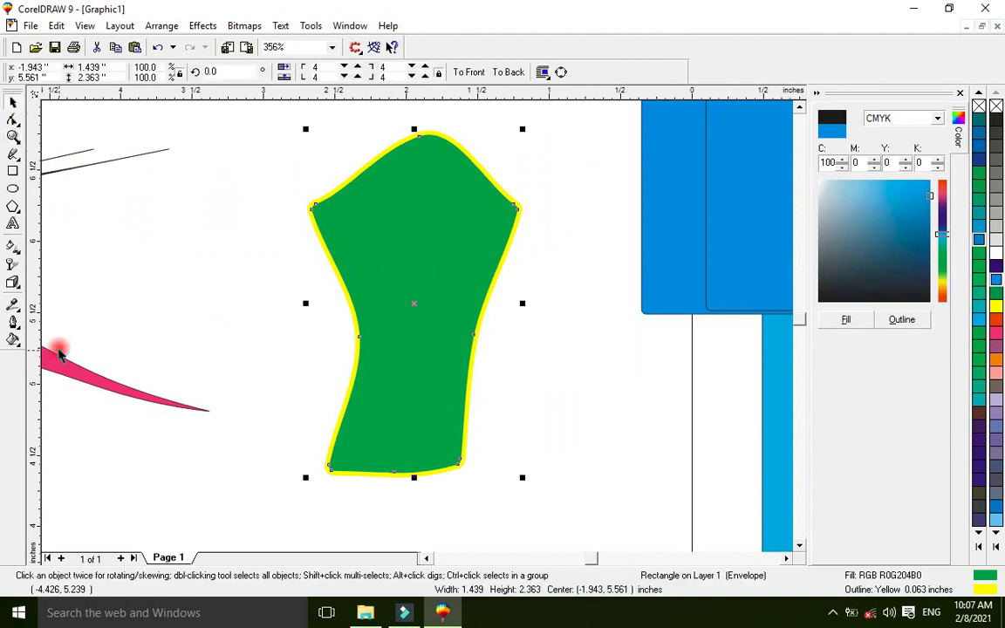
{"action": "left_click", "coordinate": [13, 330]}
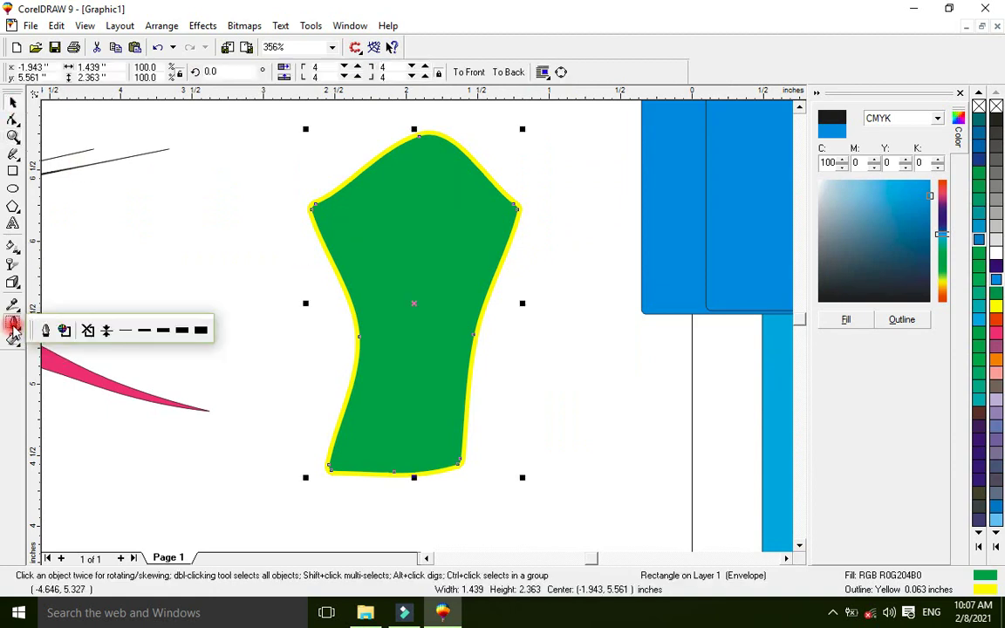
{"action": "left_click", "coordinate": [44, 331]}
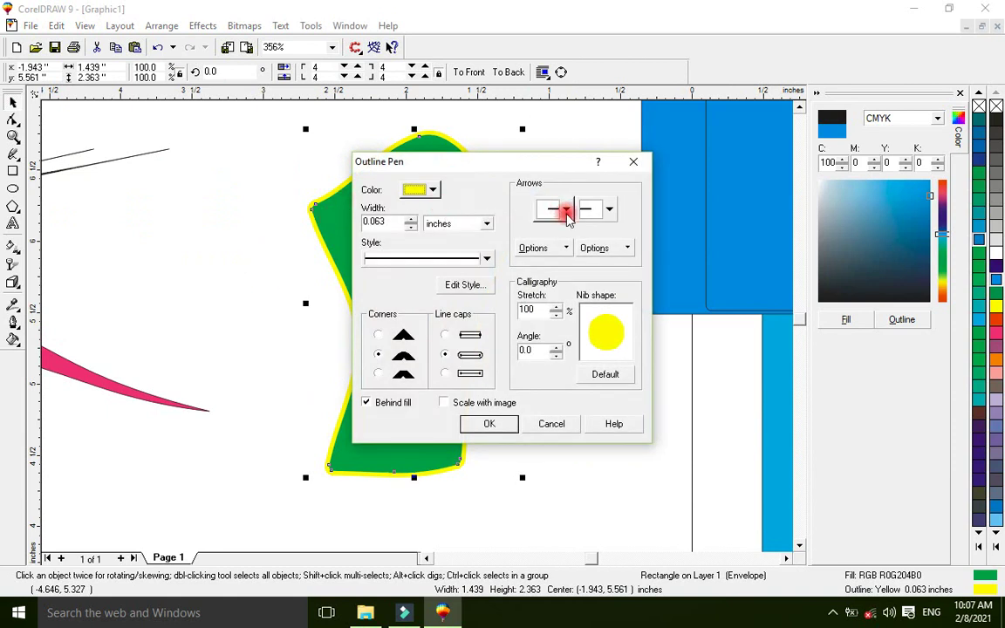
{"action": "left_click", "coordinate": [467, 258]}
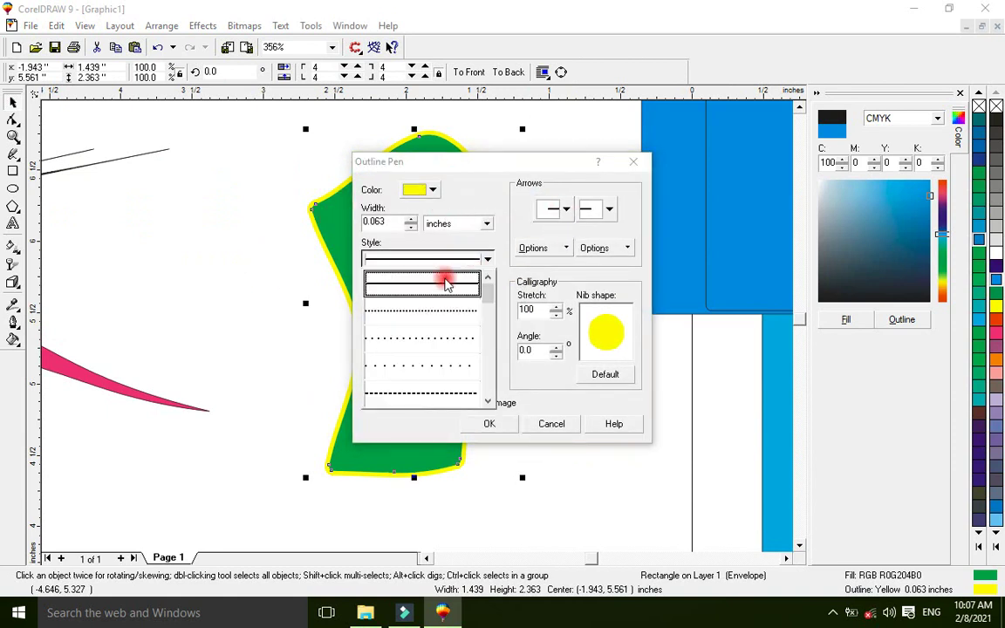
{"action": "left_click", "coordinate": [419, 314]}
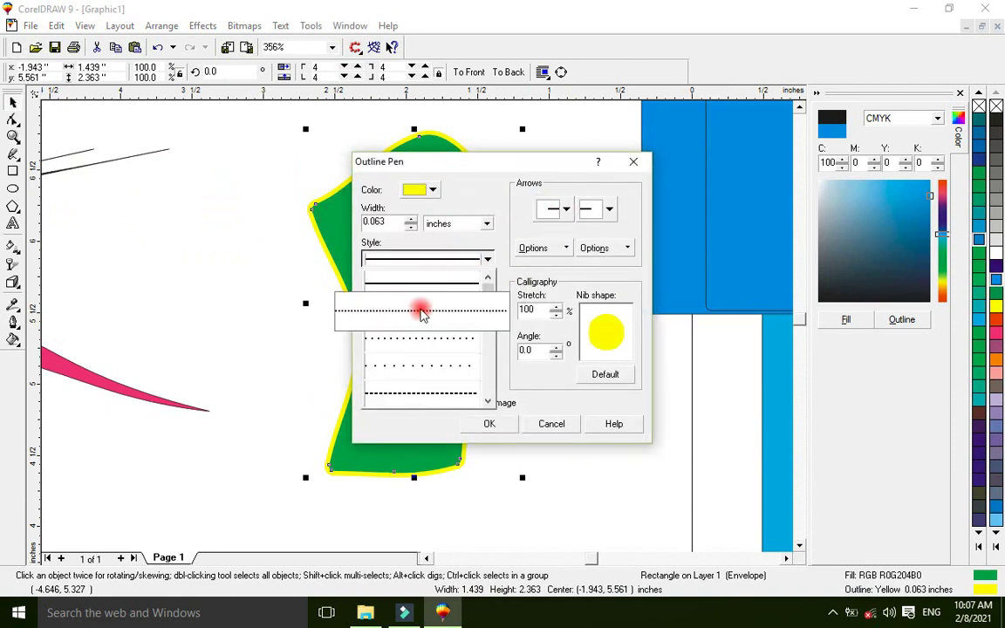
{"action": "left_click", "coordinate": [419, 259]}
{"action": "left_click", "coordinate": [406, 339]}
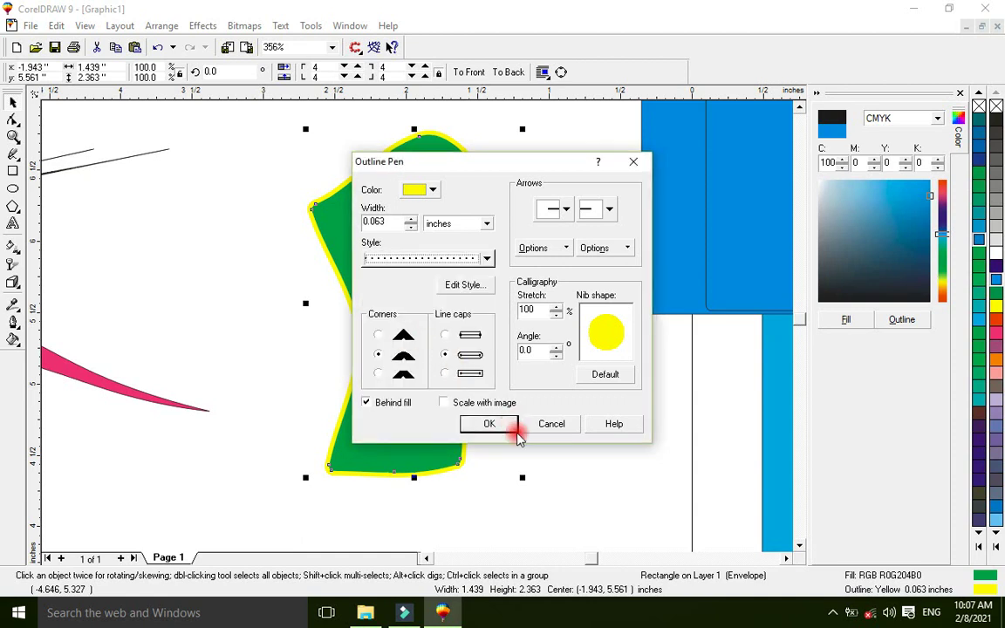
{"action": "left_click", "coordinate": [493, 425]}
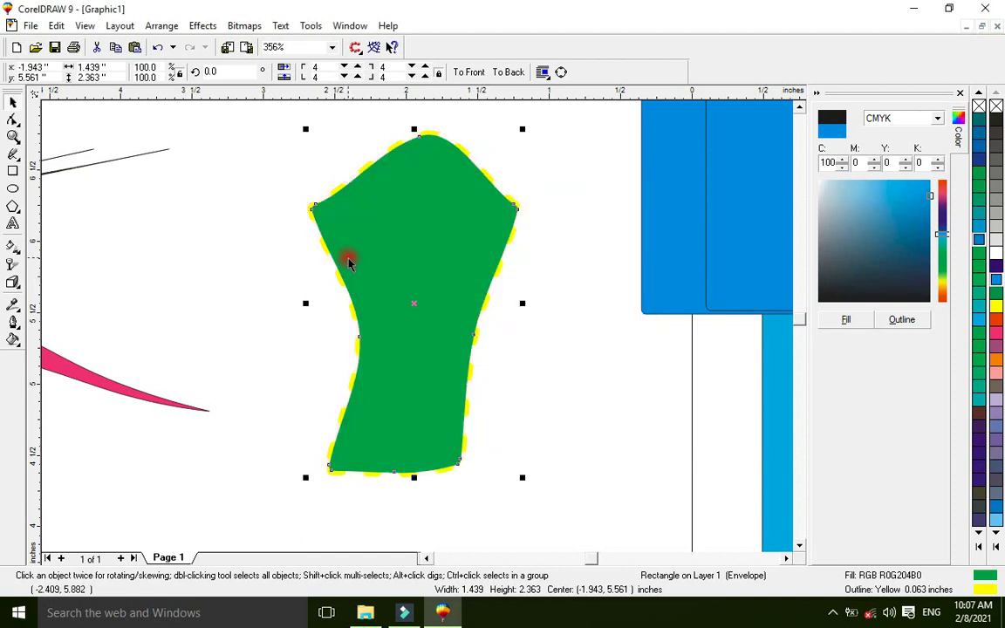
Step: Change the green shape's outline style to a dash-dot-dot pattern and apply it
{"action": "left_click", "coordinate": [15, 322]}
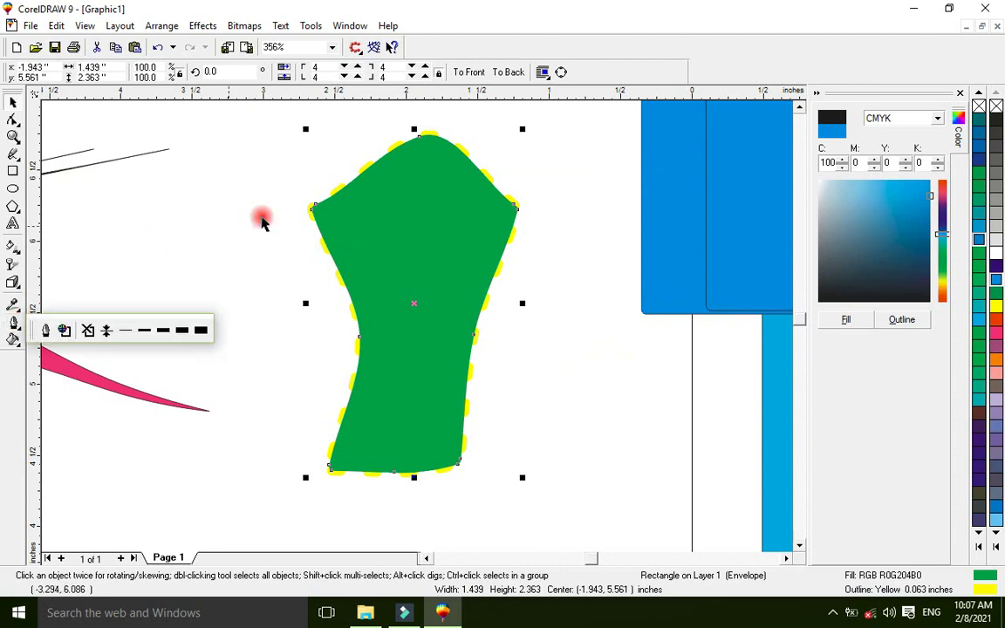
{"action": "left_click", "coordinate": [48, 332]}
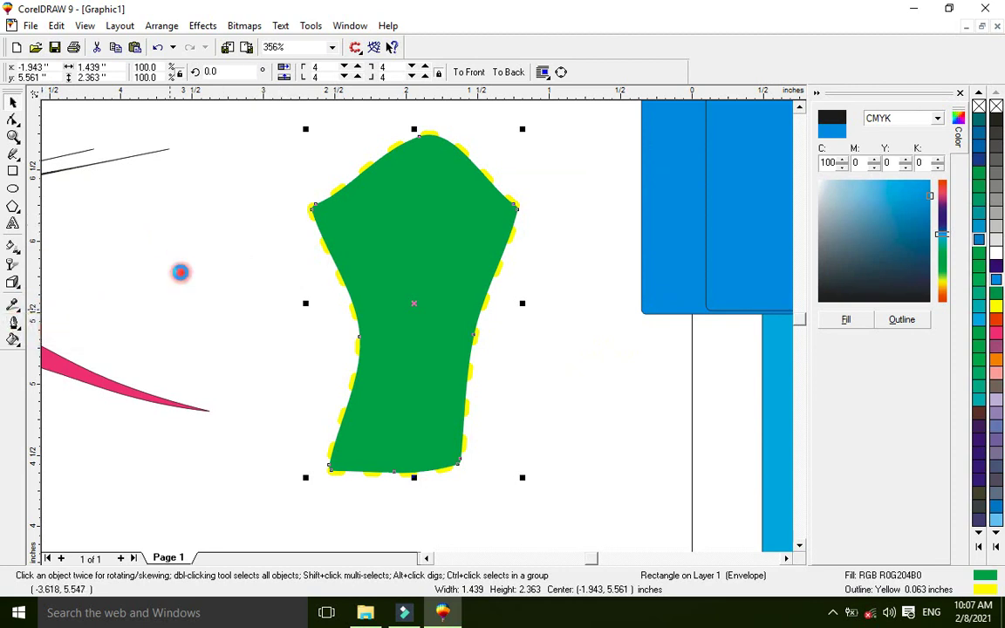
{"action": "left_click", "coordinate": [414, 260]}
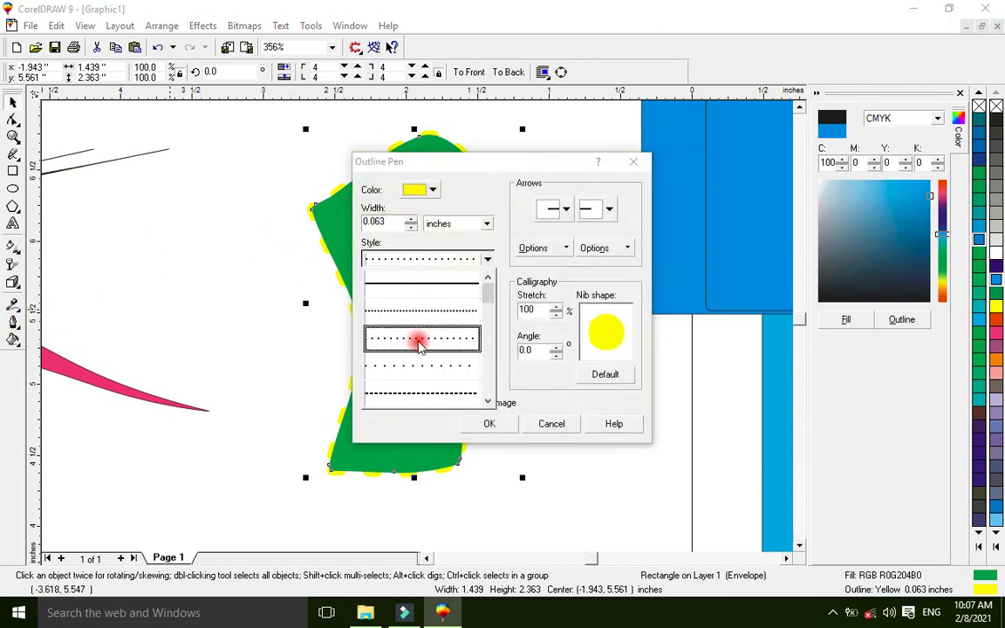
{"action": "left_click", "coordinate": [488, 401]}
{"action": "left_click_drag", "start_coordinate": [488, 401], "coordinate": [488, 402]}
{"action": "left_click", "coordinate": [400, 359]}
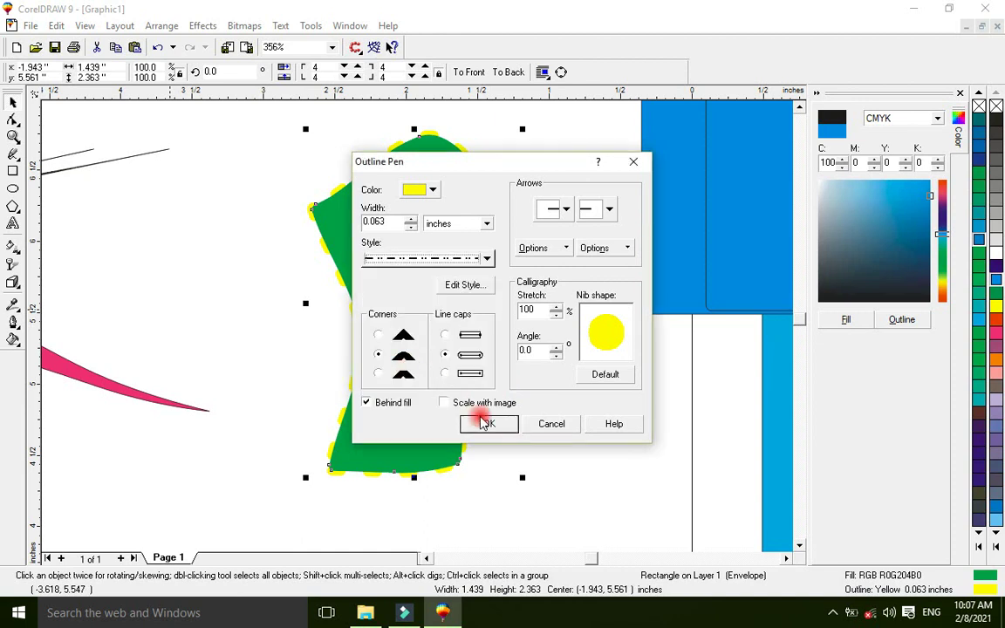
{"action": "left_click", "coordinate": [485, 422]}
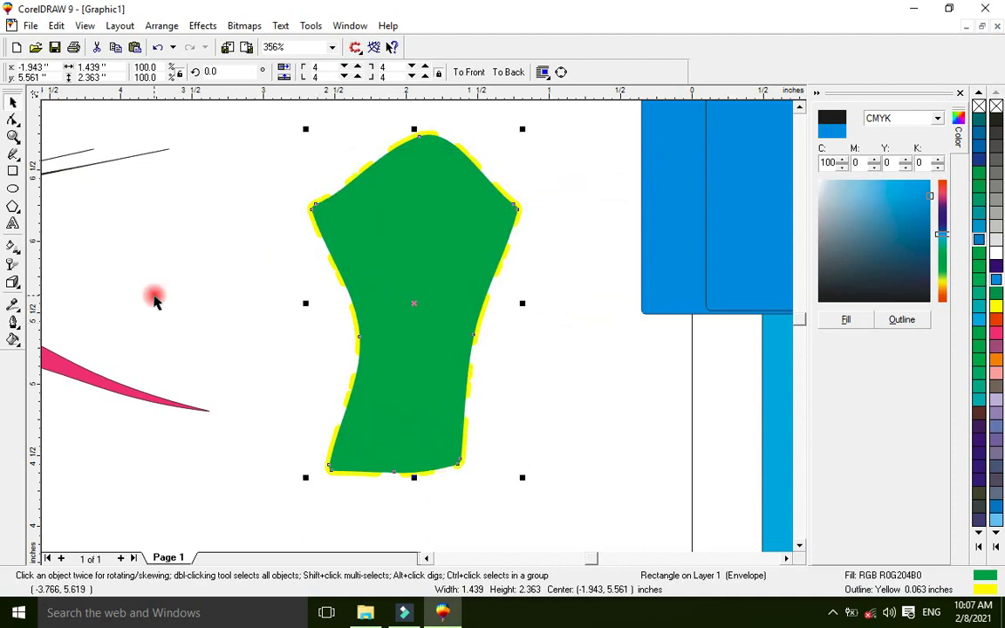
Step: Increase the green shape's outline width to 0.113 inches
{"action": "left_click", "coordinate": [13, 324]}
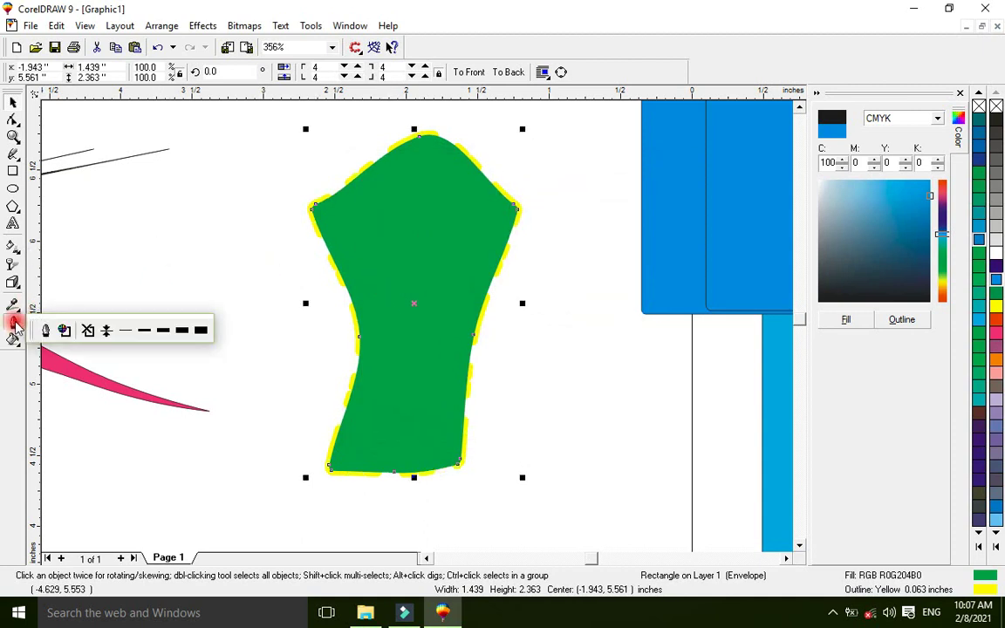
{"action": "left_click", "coordinate": [49, 329]}
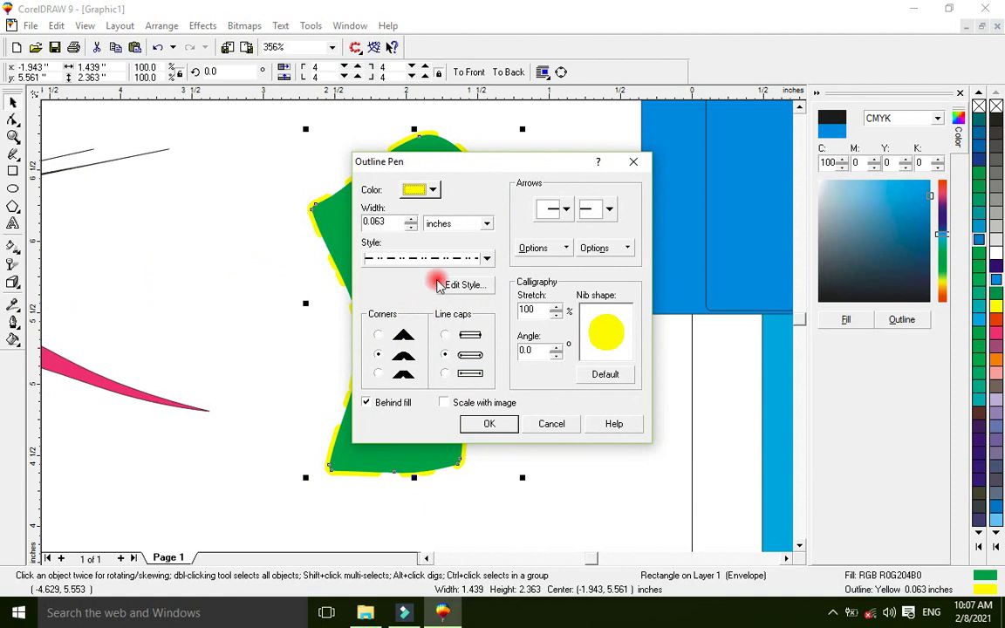
{"action": "left_click", "coordinate": [412, 224]}
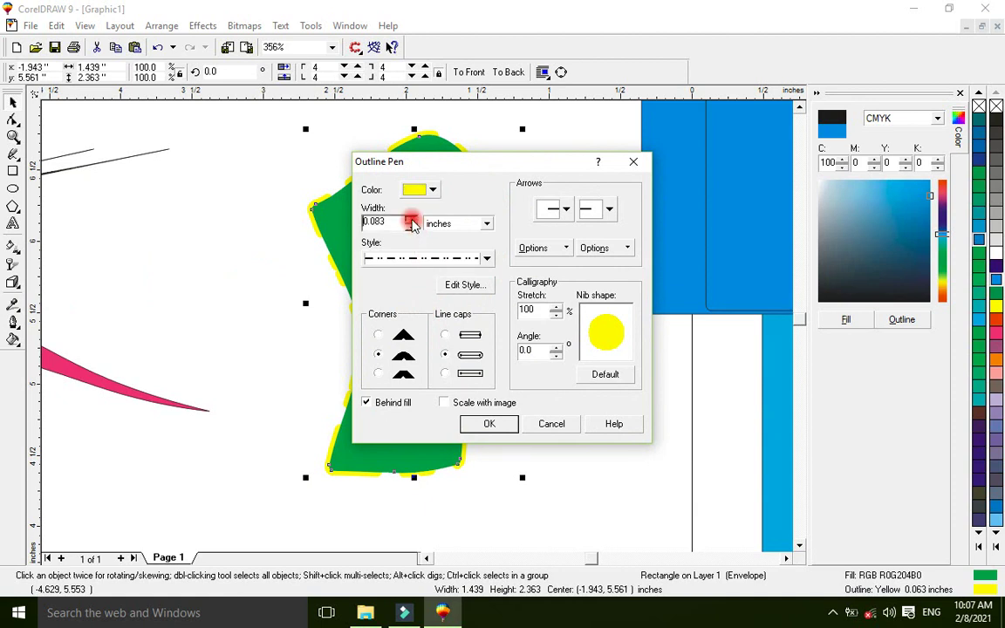
{"action": "left_click", "coordinate": [490, 424]}
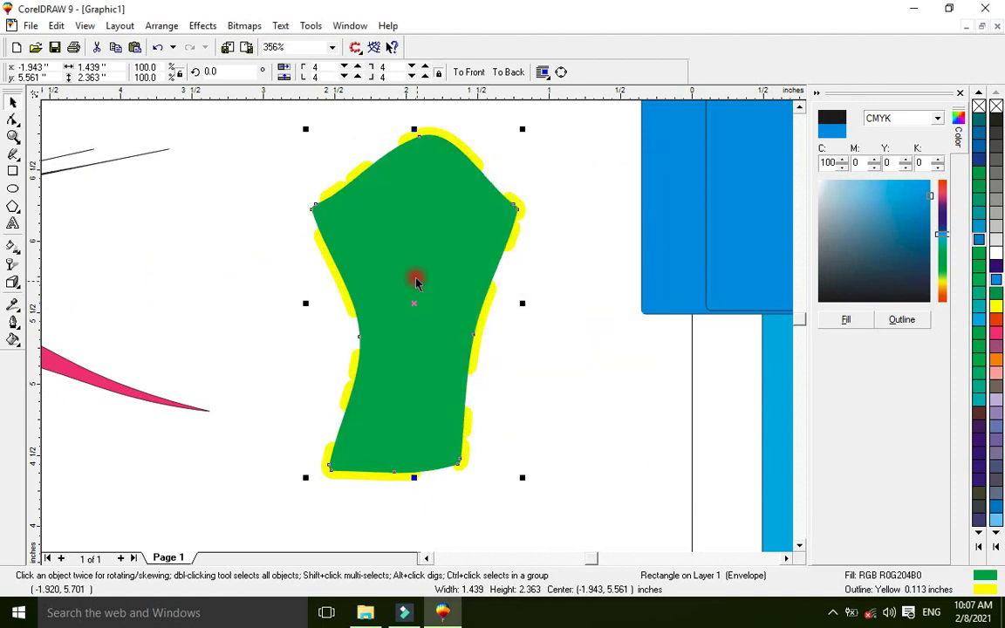
Step: Reduce the green shape's outline width to 0.033 inches
{"action": "left_click", "coordinate": [14, 322]}
{"action": "left_click", "coordinate": [42, 327]}
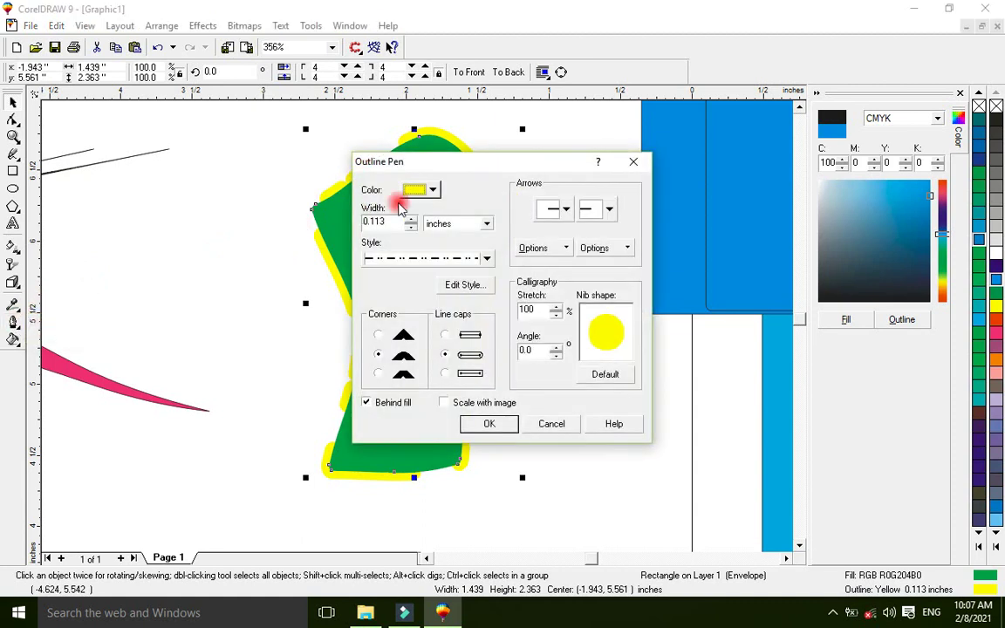
{"action": "left_click", "coordinate": [411, 220]}
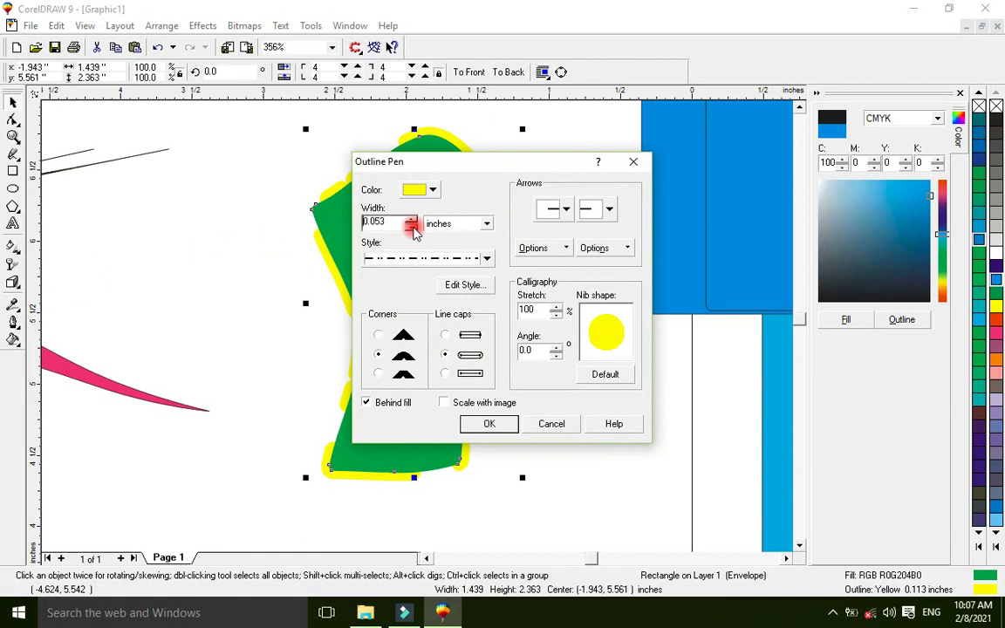
{"action": "left_click", "coordinate": [489, 424]}
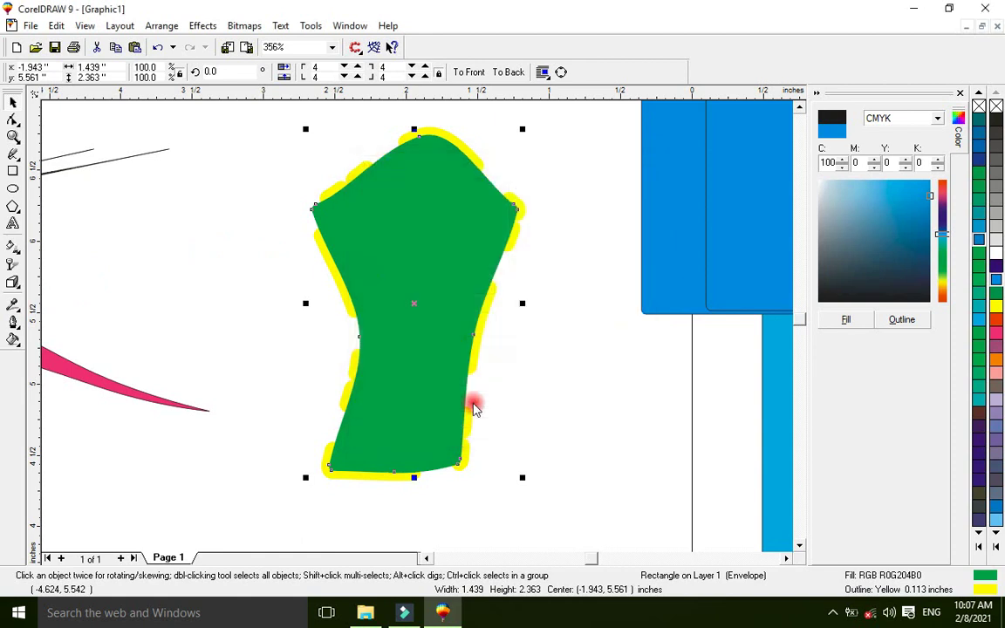
Step: Open the outline color settings, try a muted olive (C40 M36 Y93 K2) in the CMYK model, and view the color mixers
{"action": "left_click", "coordinate": [14, 325]}
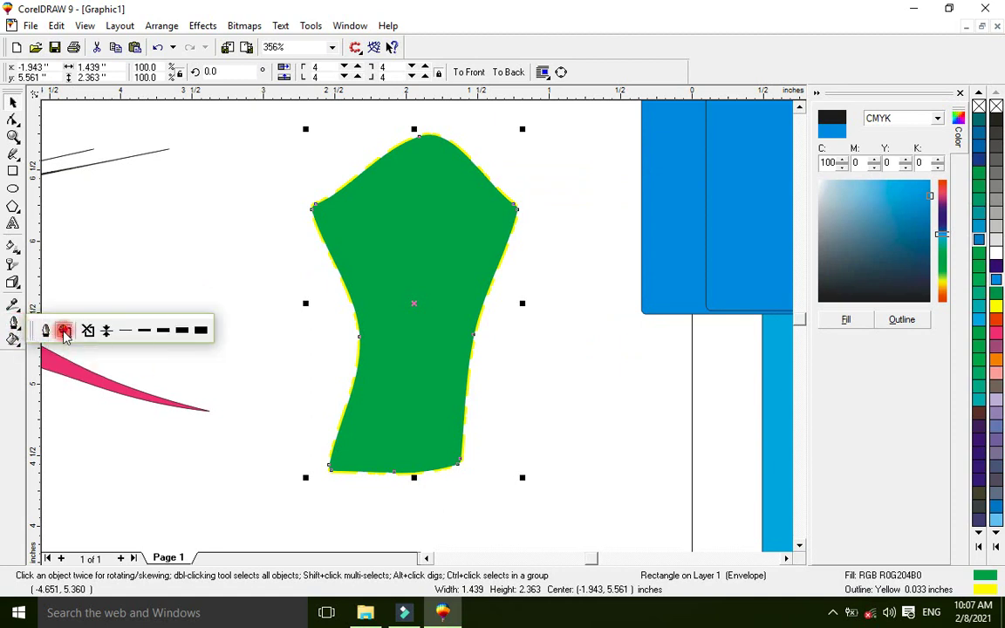
{"action": "left_click", "coordinate": [64, 331]}
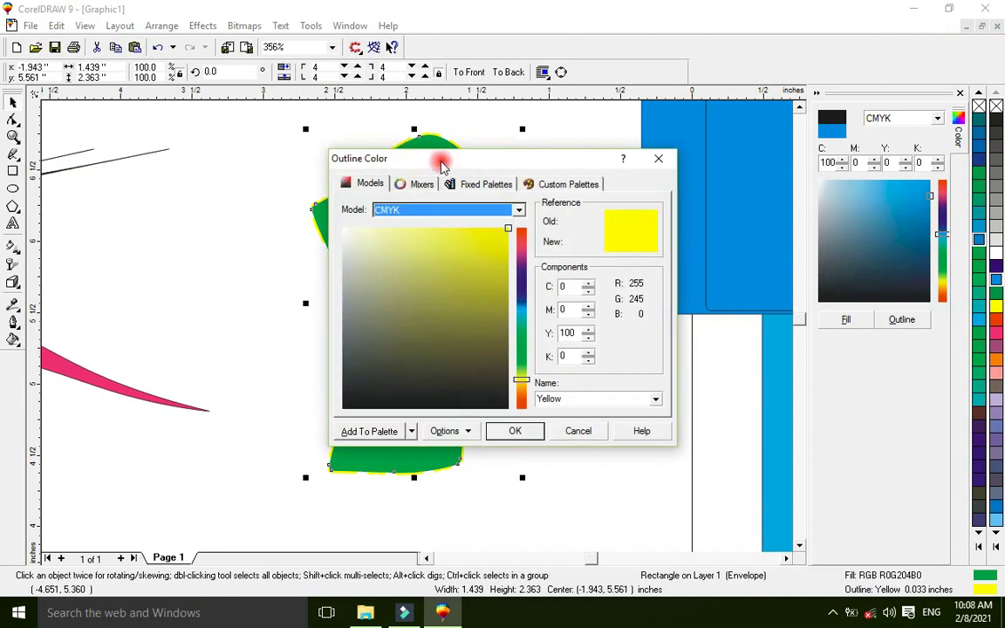
{"action": "left_click_drag", "start_coordinate": [442, 160], "coordinate": [602, 186]}
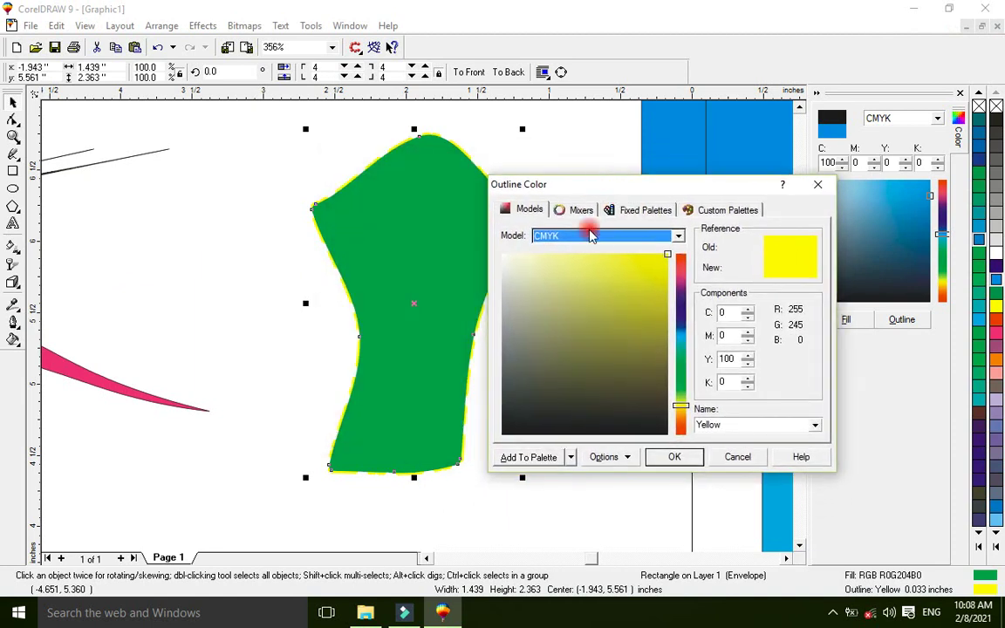
{"action": "left_click", "coordinate": [643, 276]}
{"action": "mouse_move", "coordinate": [643, 276]}
{"action": "left_mouse_down"}
{"action": "mouse_move", "coordinate": [624, 292]}
{"action": "mouse_move", "coordinate": [651, 271]}
{"action": "mouse_move", "coordinate": [649, 294]}
{"action": "mouse_move", "coordinate": [602, 339]}
{"action": "left_mouse_up"}
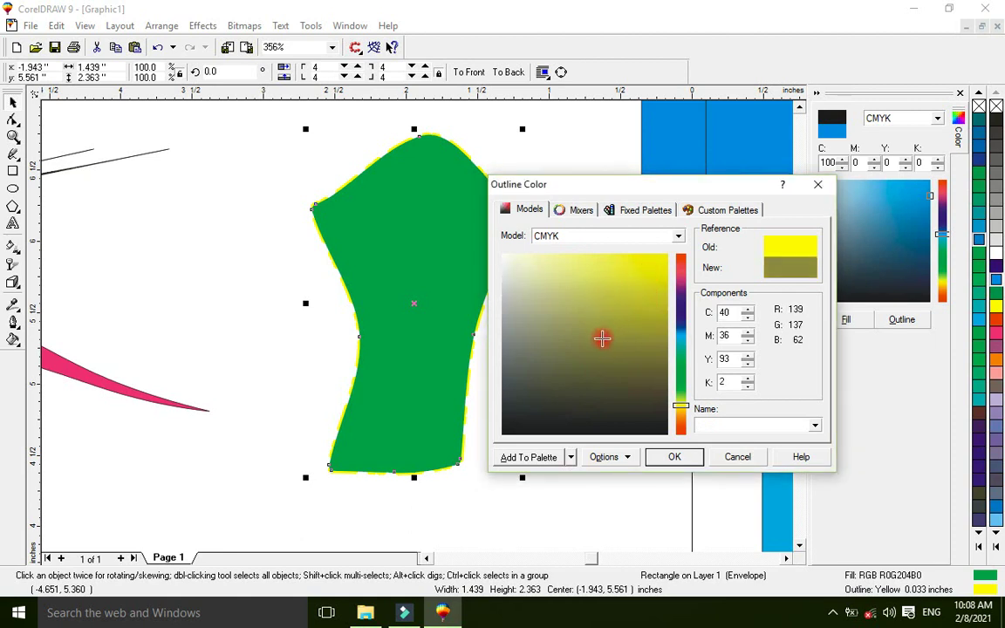
{"action": "left_click", "coordinate": [576, 214]}
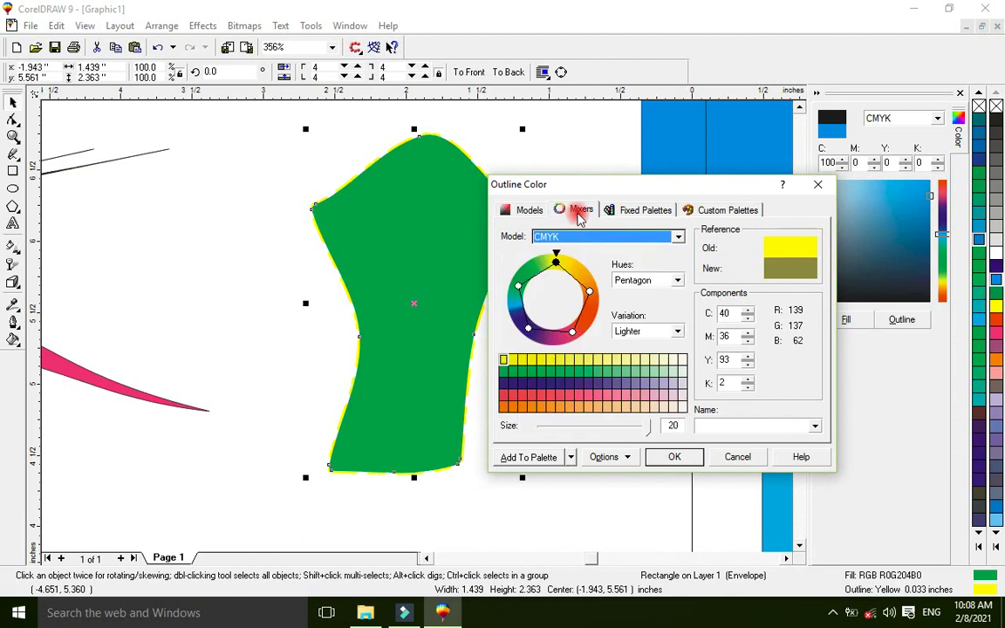
Step: Apply Banana Yellow from the custom CorelDRAW Palette as the green shape's outline color
{"action": "left_click", "coordinate": [711, 213]}
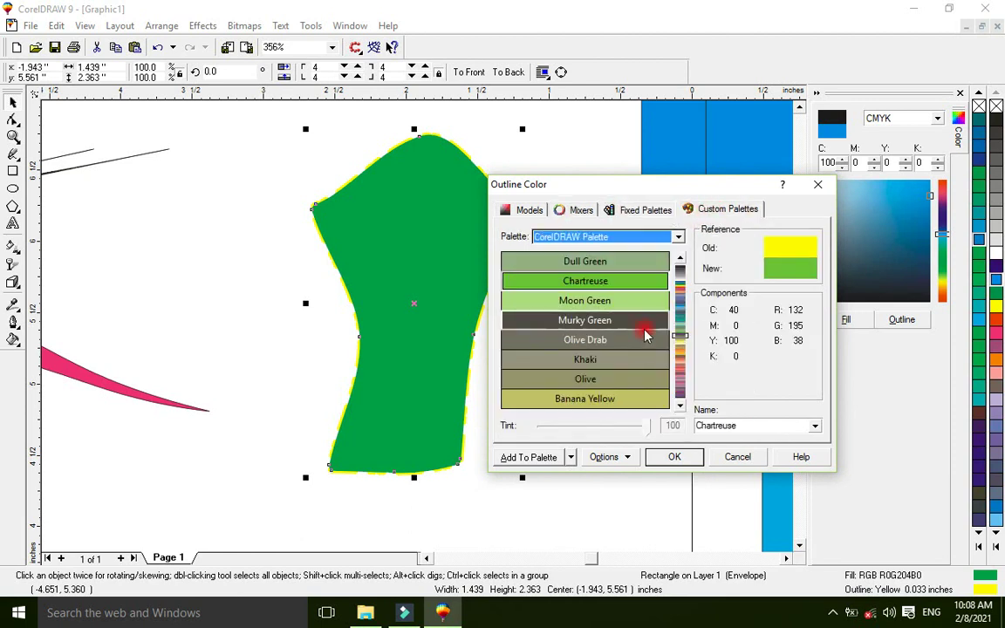
{"action": "left_click", "coordinate": [567, 345]}
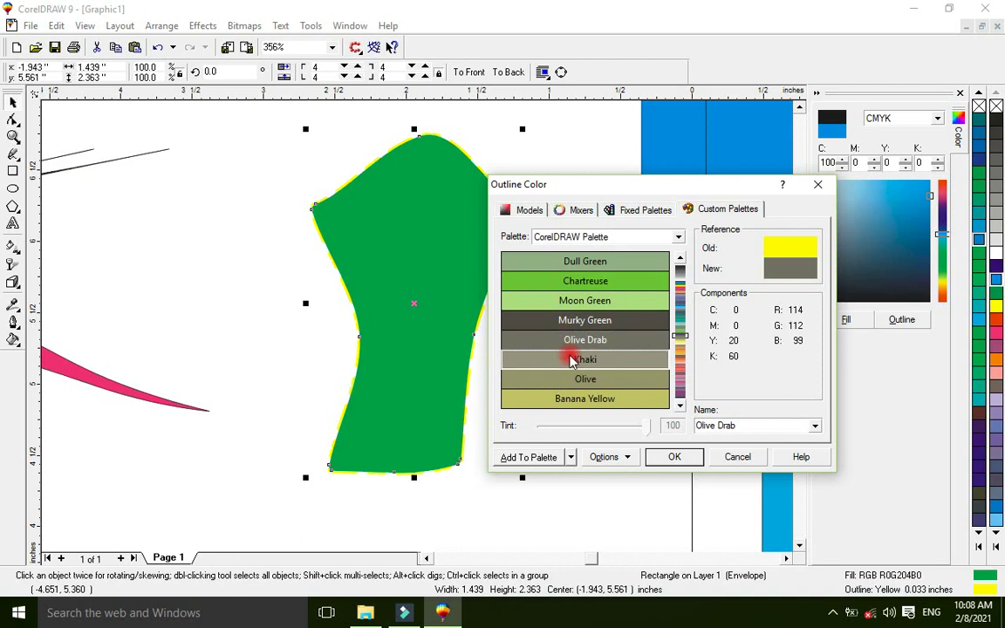
{"action": "left_click", "coordinate": [576, 360]}
{"action": "left_click", "coordinate": [576, 378]}
{"action": "left_click", "coordinate": [584, 399]}
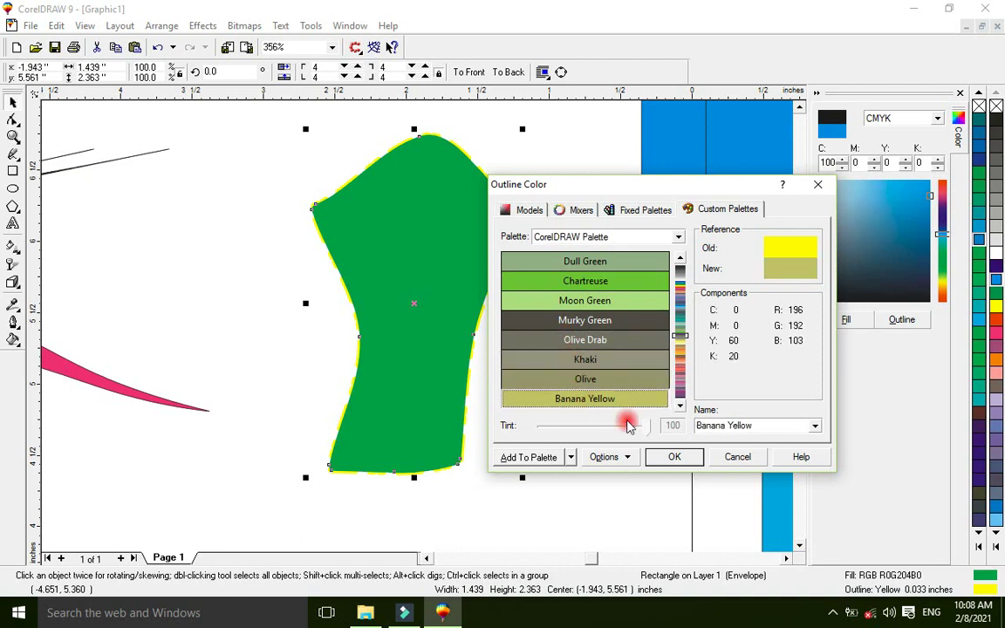
{"action": "left_click", "coordinate": [685, 458]}
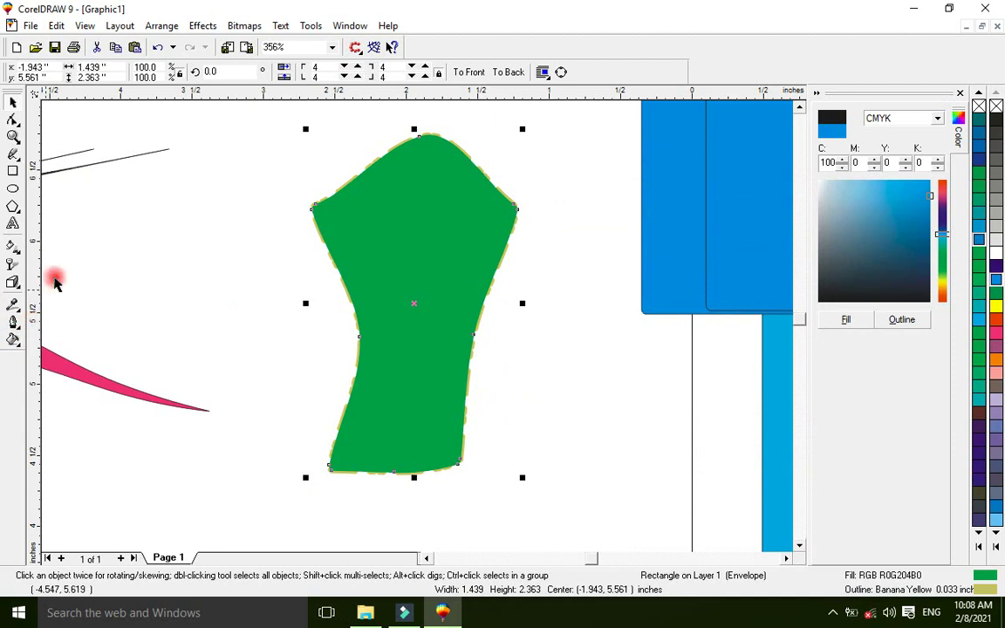
Step: Set the green shape's outline color to Blue Purple and its width to 0.133 inches with the Outline Pen
{"action": "left_click", "coordinate": [13, 325]}
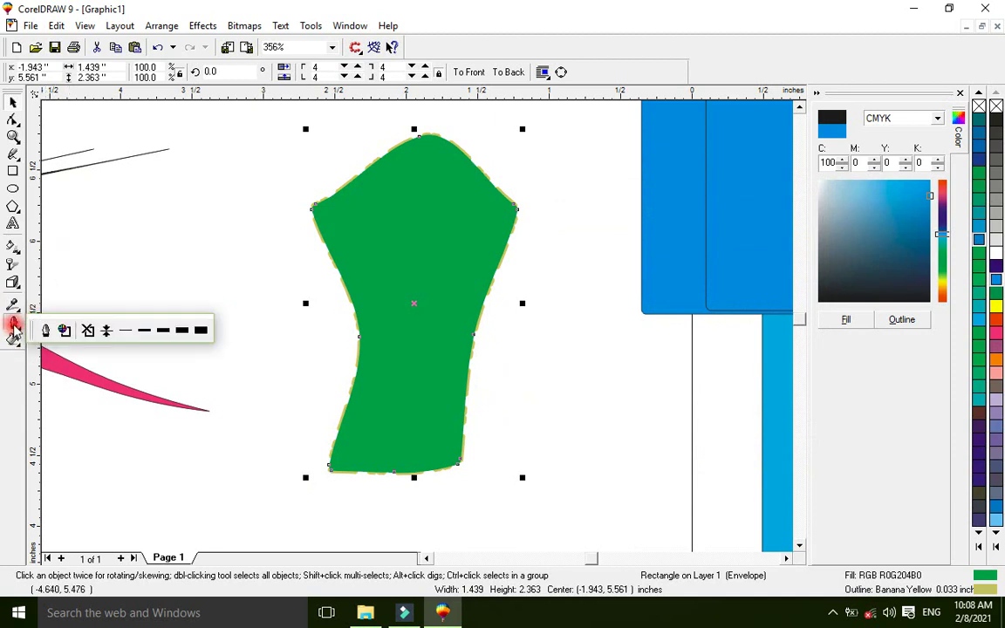
{"action": "left_click", "coordinate": [47, 331]}
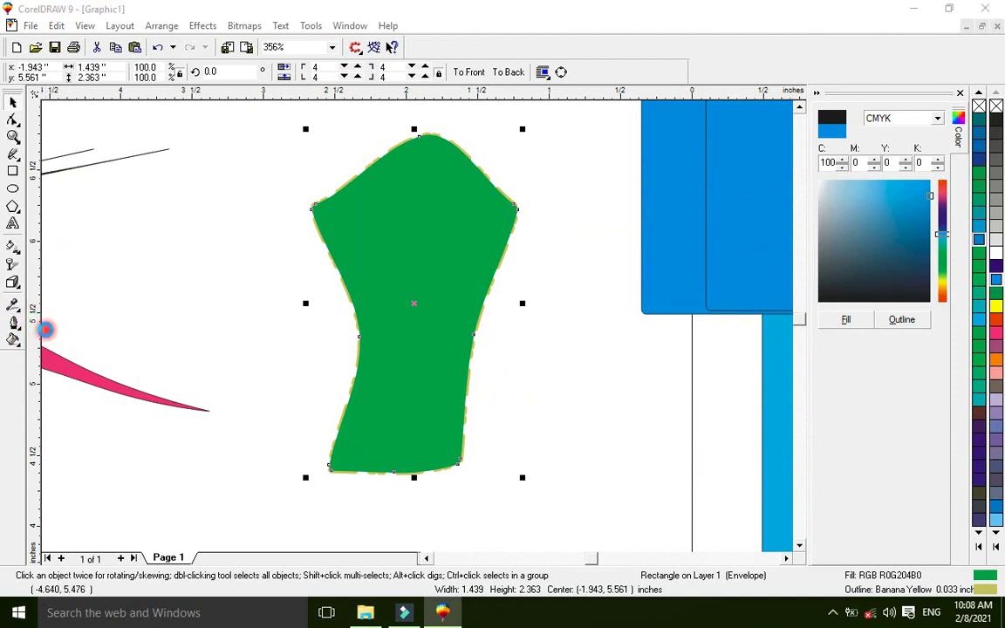
{"action": "left_click", "coordinate": [411, 220]}
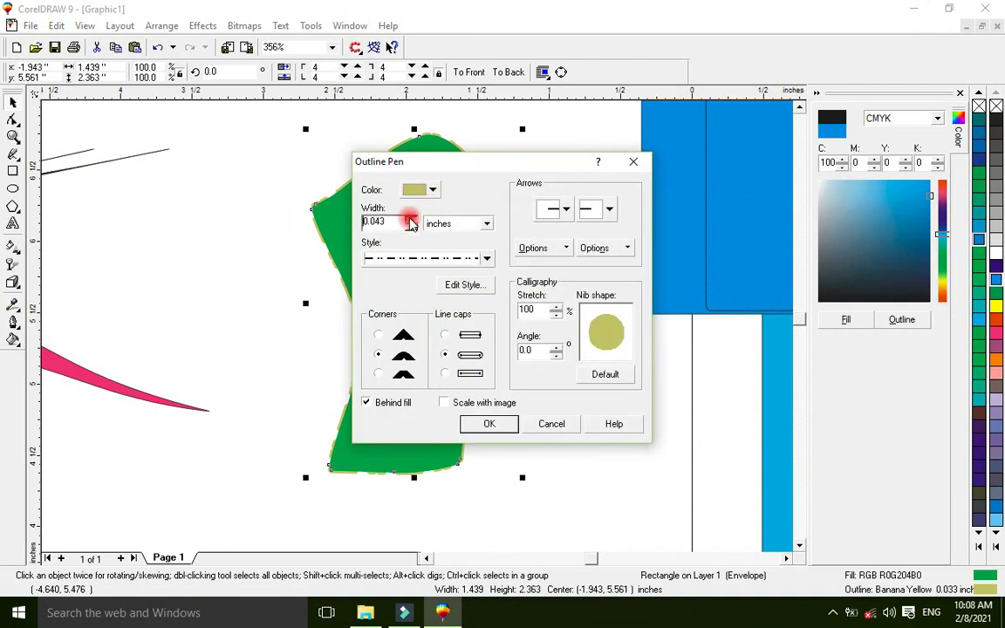
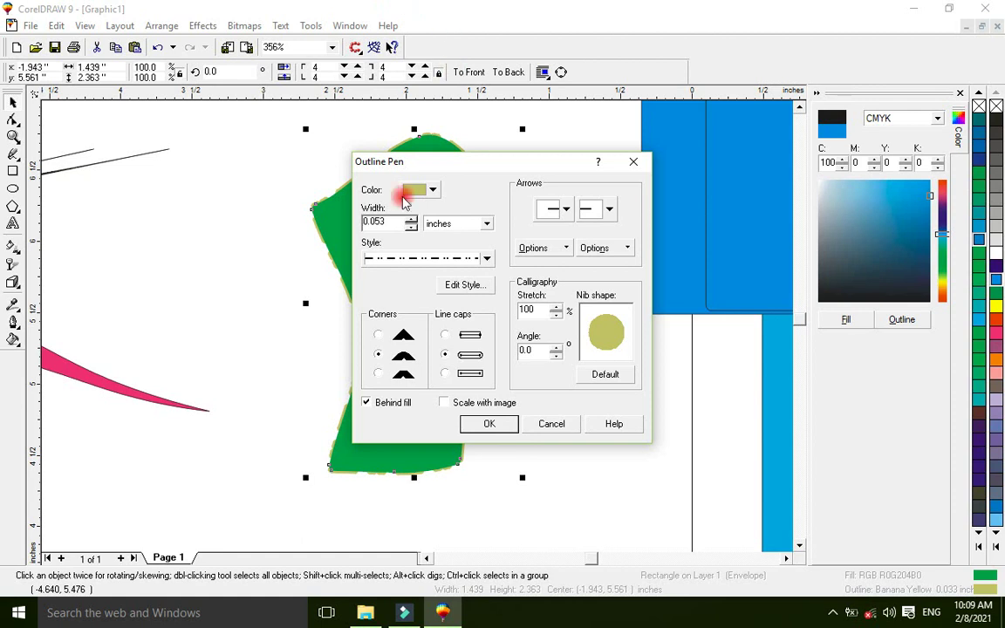
{"action": "left_click", "coordinate": [432, 189]}
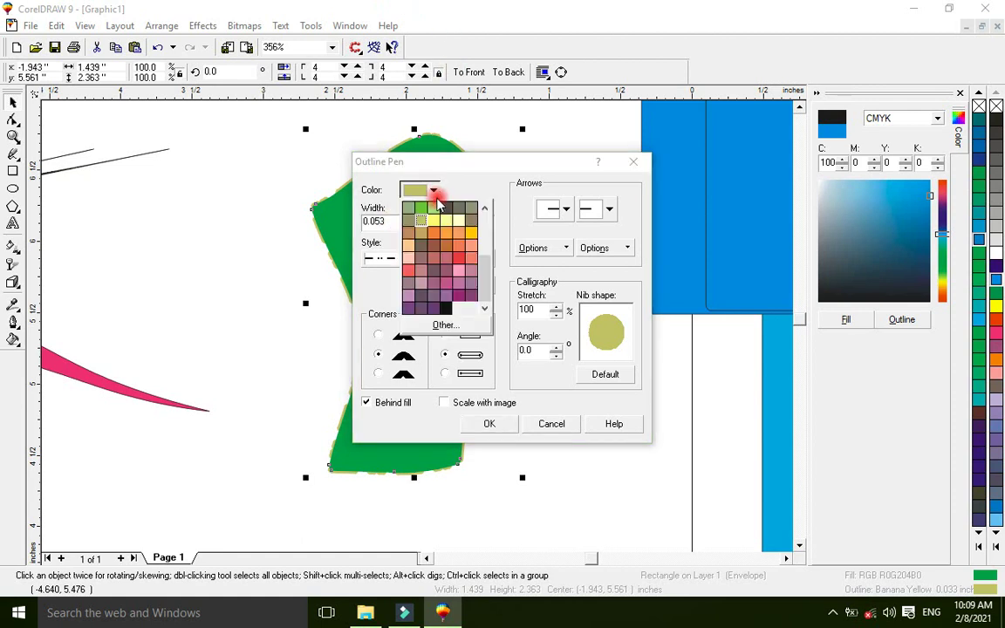
{"action": "left_click", "coordinate": [446, 294]}
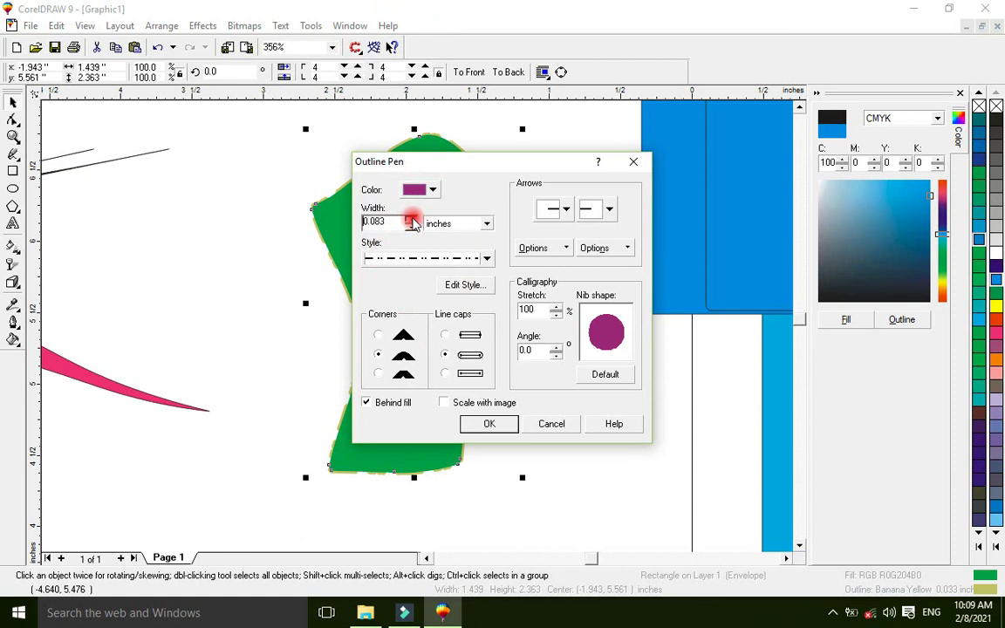
{"action": "left_click", "coordinate": [487, 423]}
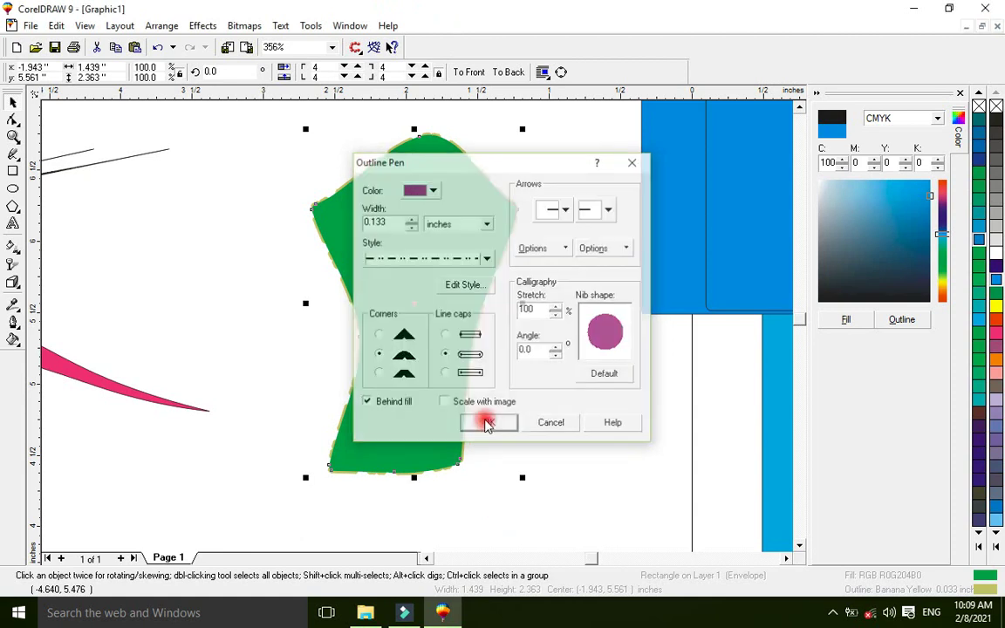
Step: Apply Plum from the custom CorelDRAW Palette as the green shape's outline color
{"action": "left_click", "coordinate": [13, 321]}
{"action": "left_click", "coordinate": [63, 330]}
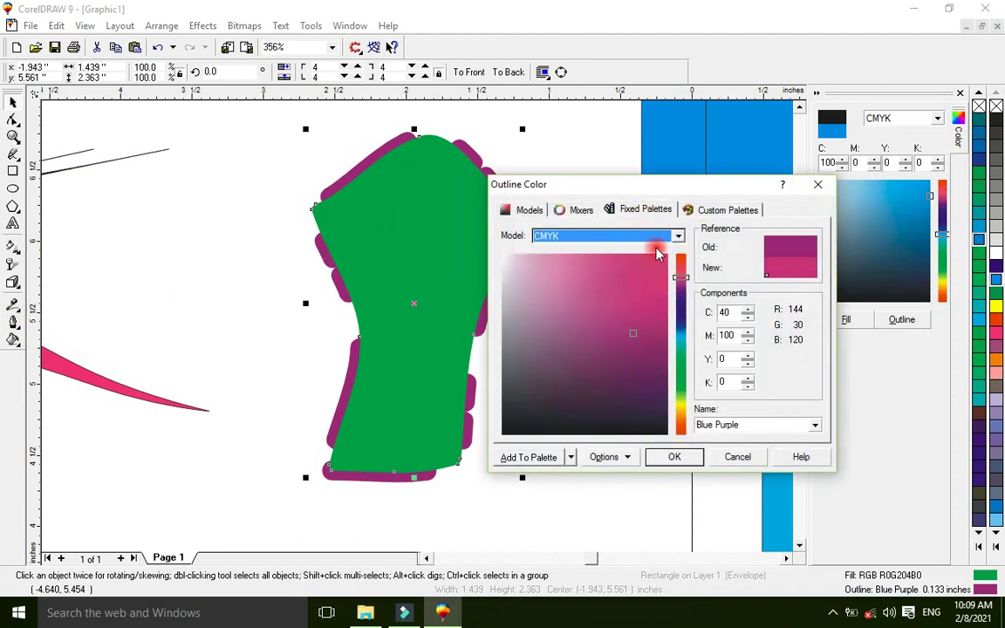
{"action": "left_click", "coordinate": [721, 213]}
{"action": "left_click", "coordinate": [678, 237]}
{"action": "left_click", "coordinate": [593, 259]}
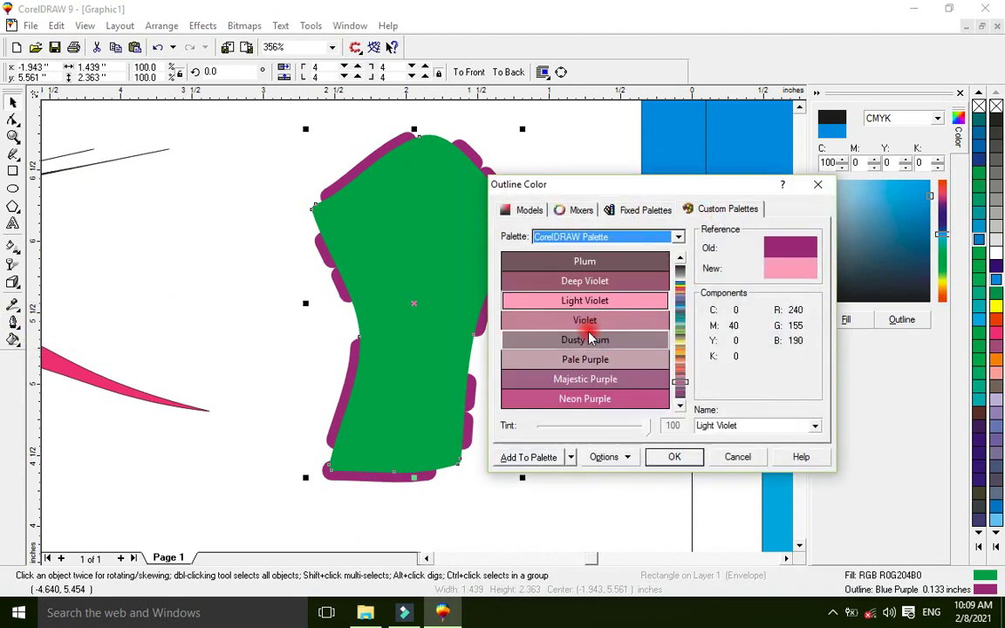
{"action": "left_click", "coordinate": [599, 281]}
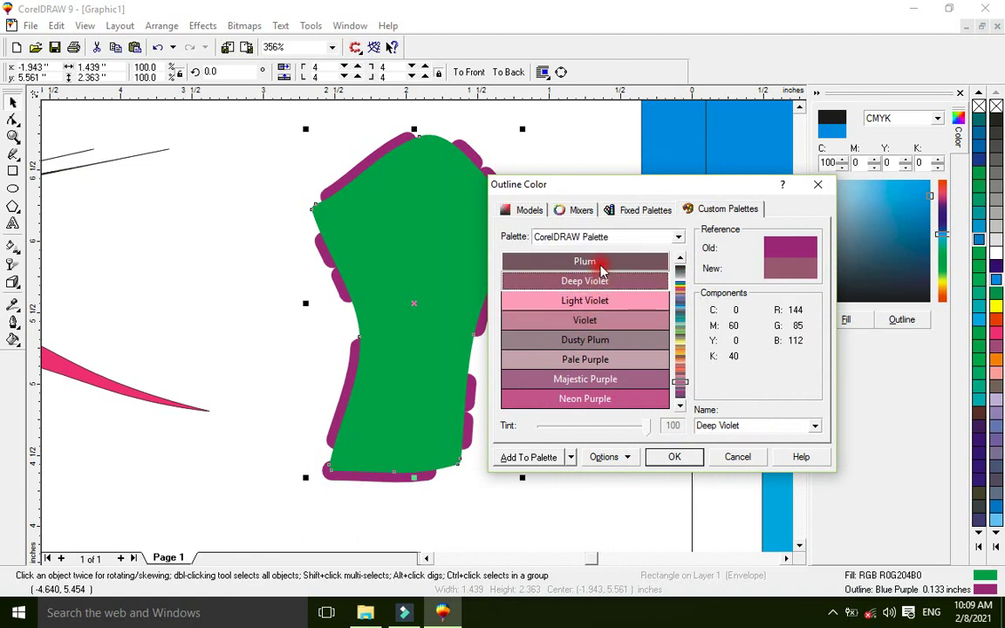
{"action": "left_click", "coordinate": [605, 261]}
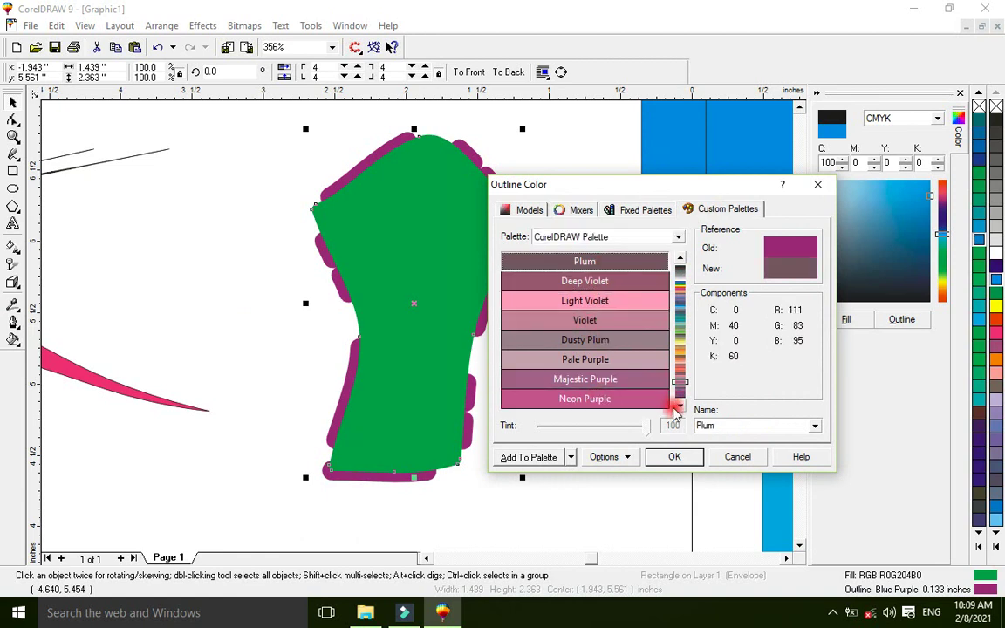
{"action": "left_click", "coordinate": [668, 458]}
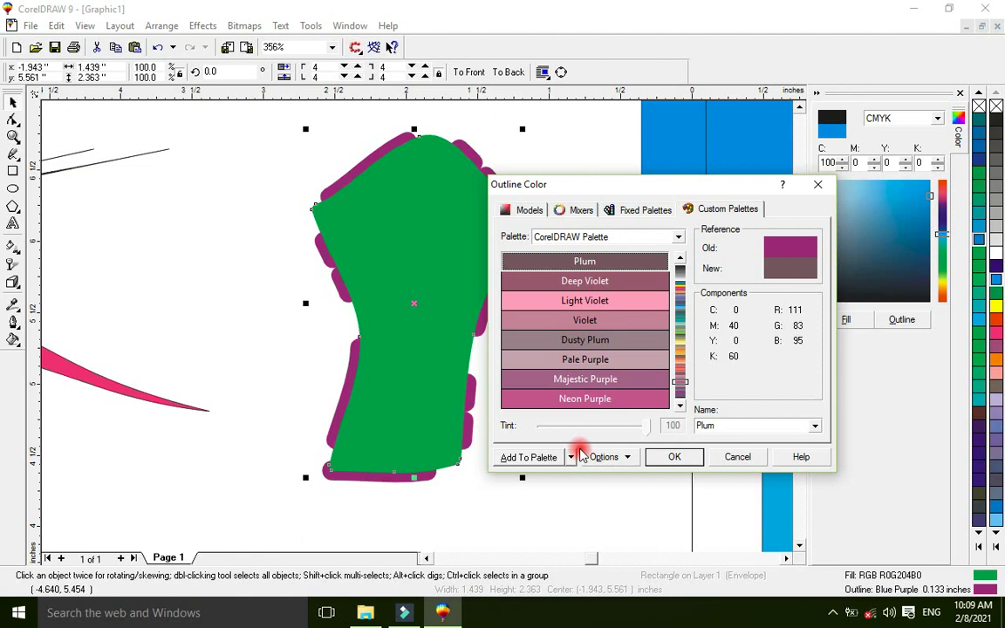
{"action": "left_click", "coordinate": [667, 458]}
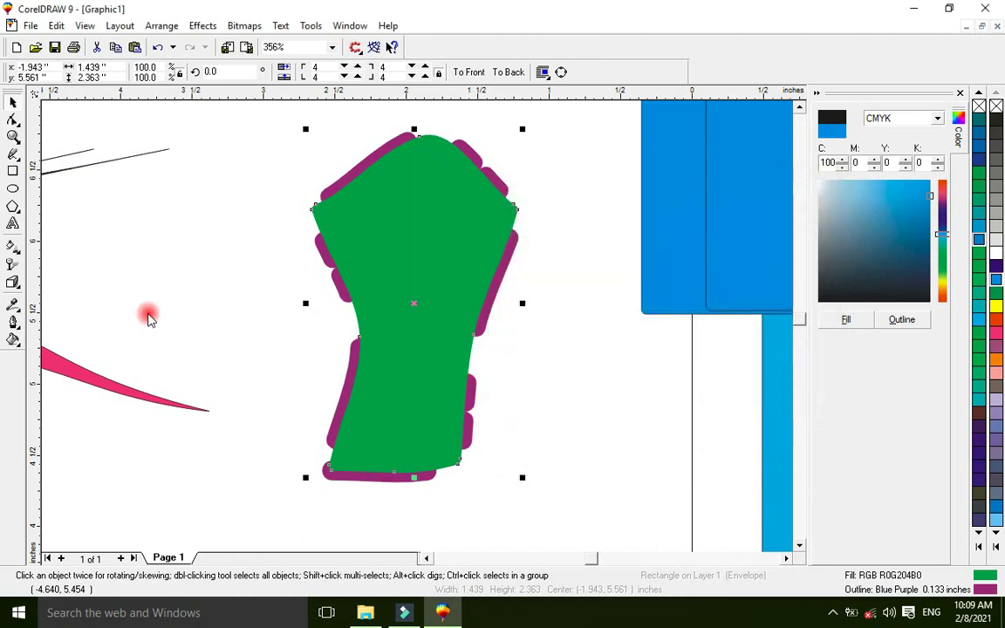
Step: Remove the outline from the green shape
{"action": "left_click", "coordinate": [14, 321]}
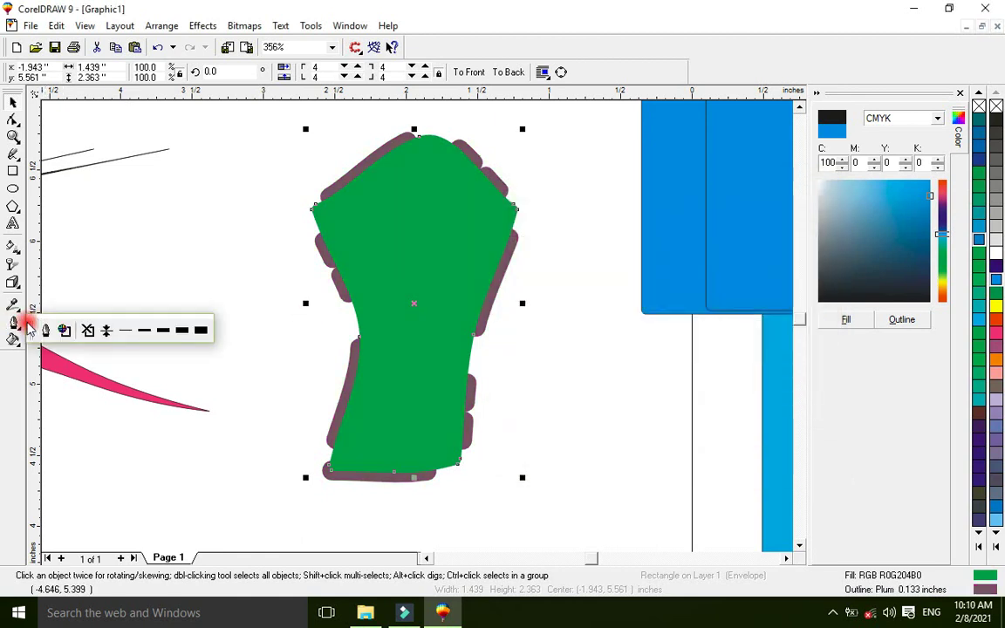
{"action": "left_click", "coordinate": [86, 330]}
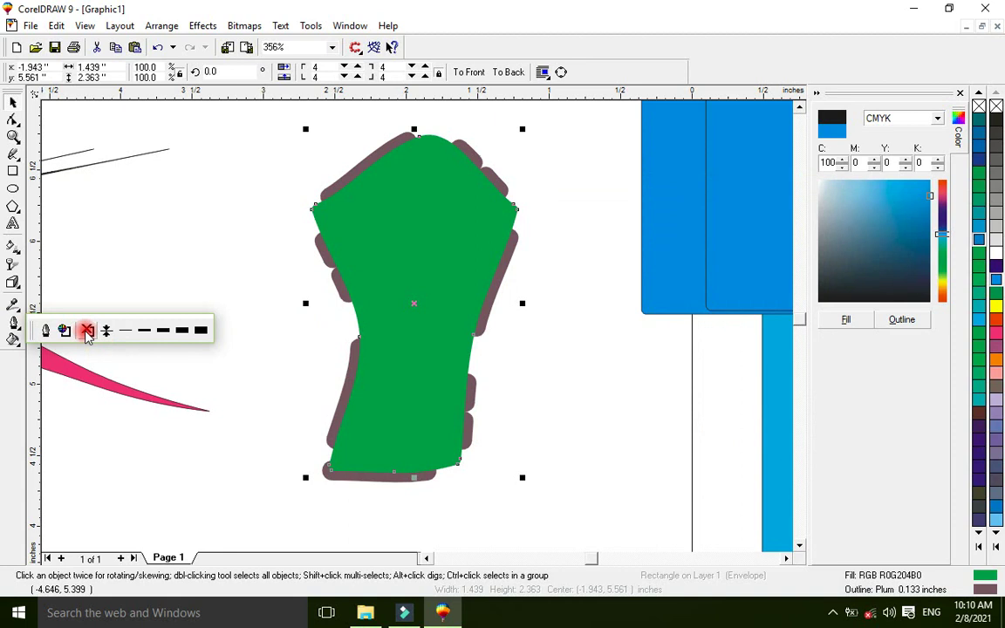
{"action": "left_click", "coordinate": [14, 323]}
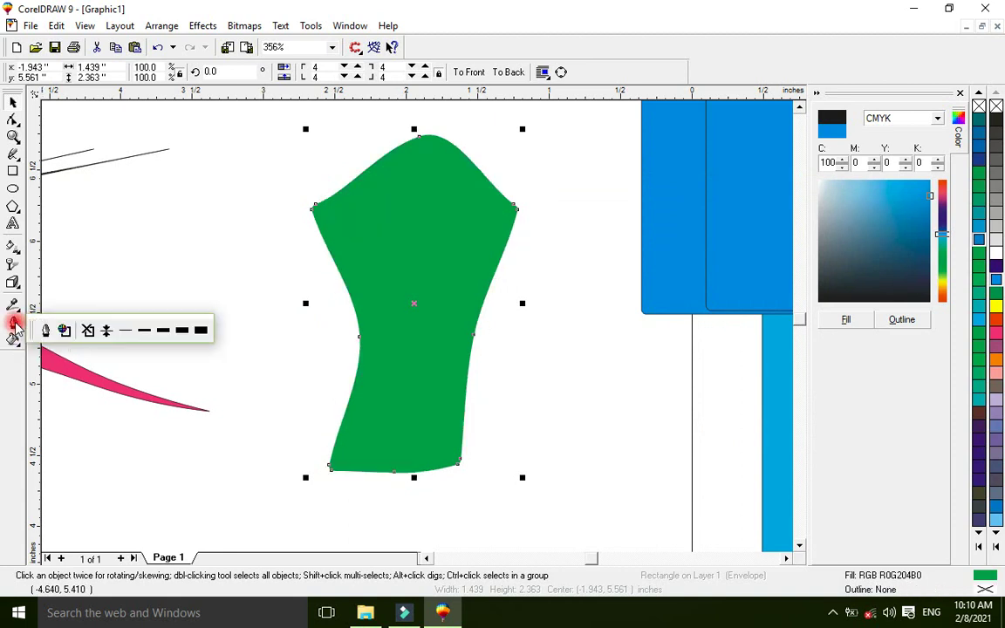
{"action": "left_click", "coordinate": [394, 249]}
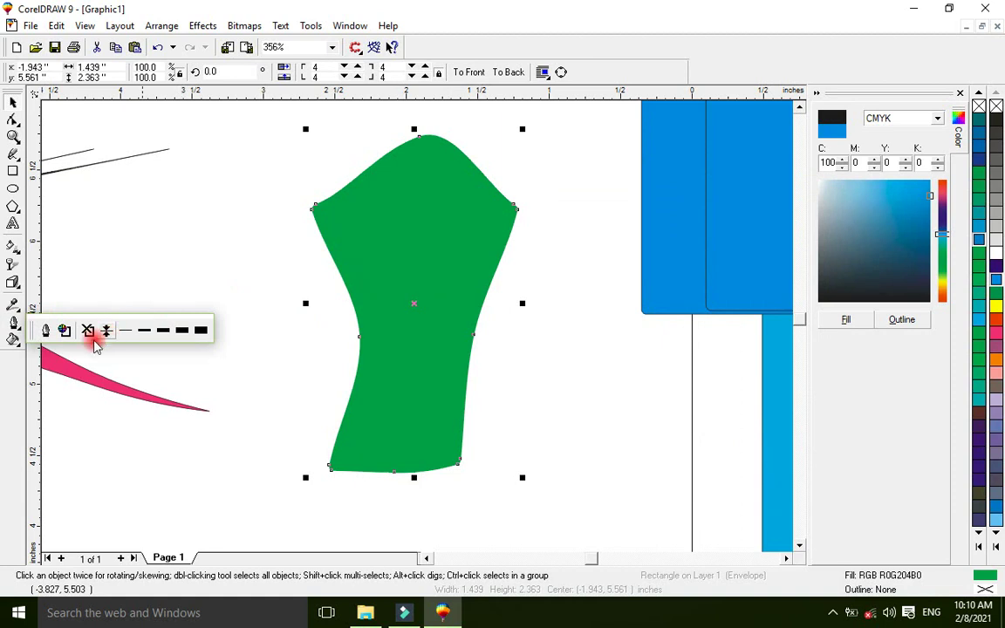
Step: Remove the magenta polygon's outline and move the polygon so its center is at about X -3.78, Y 4.35 inches
{"action": "left_click", "coordinate": [101, 367]}
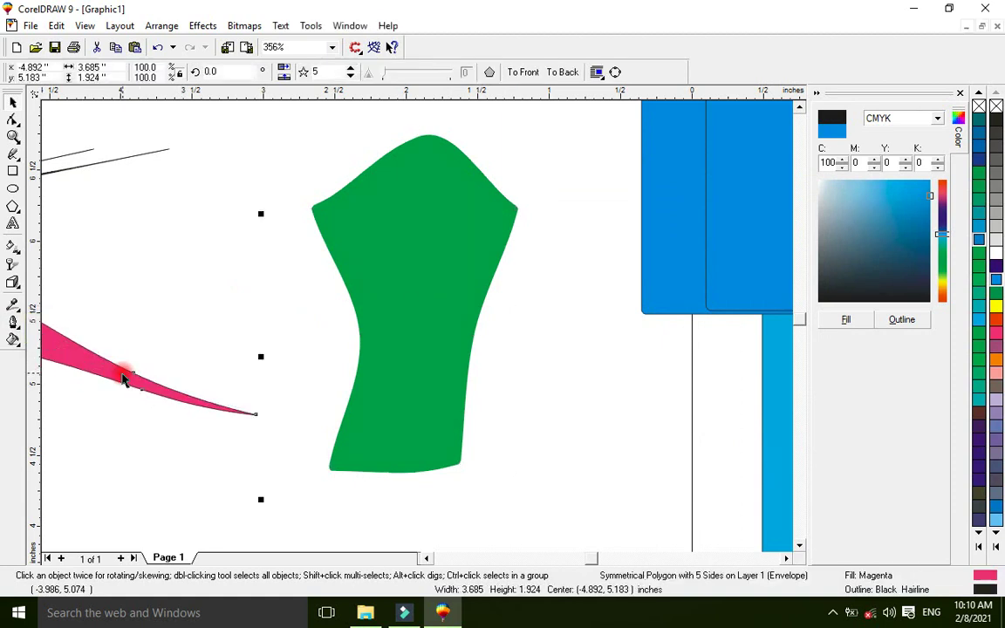
{"action": "left_click", "coordinate": [23, 331]}
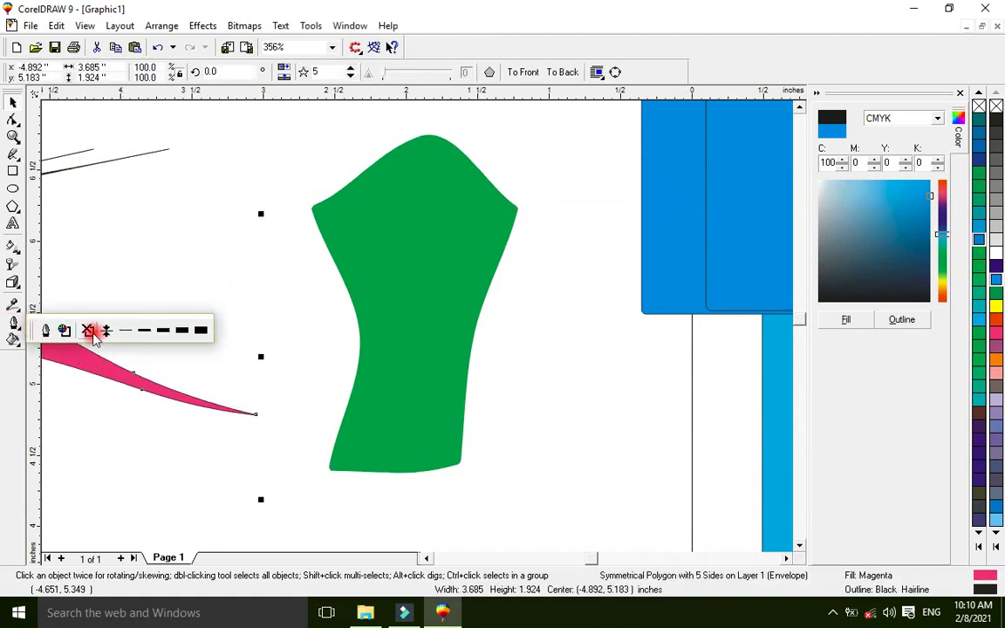
{"action": "left_click", "coordinate": [89, 331]}
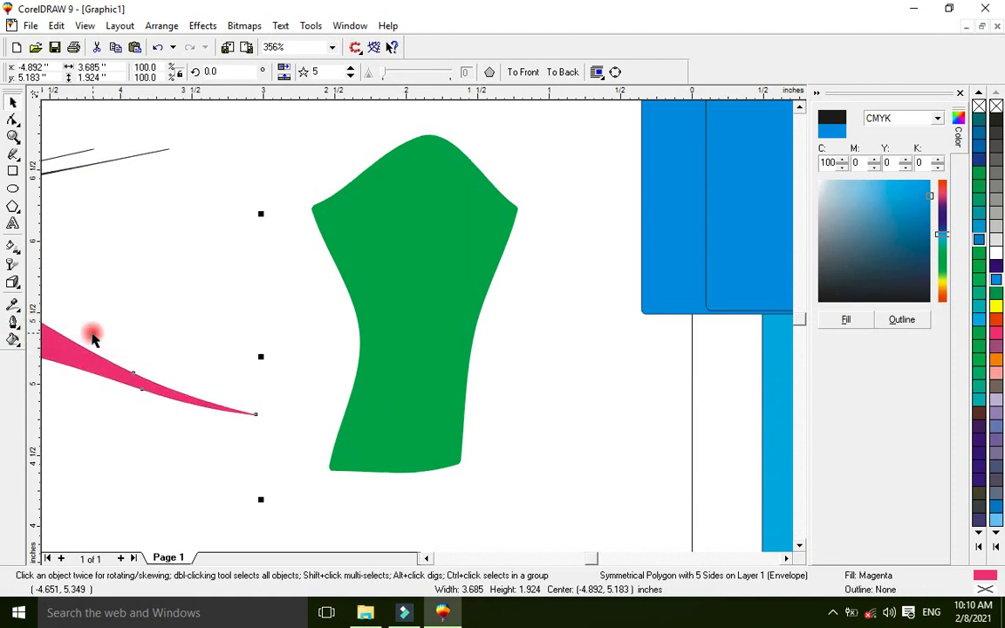
{"action": "left_click_drag", "start_coordinate": [70, 337], "coordinate": [183, 393]}
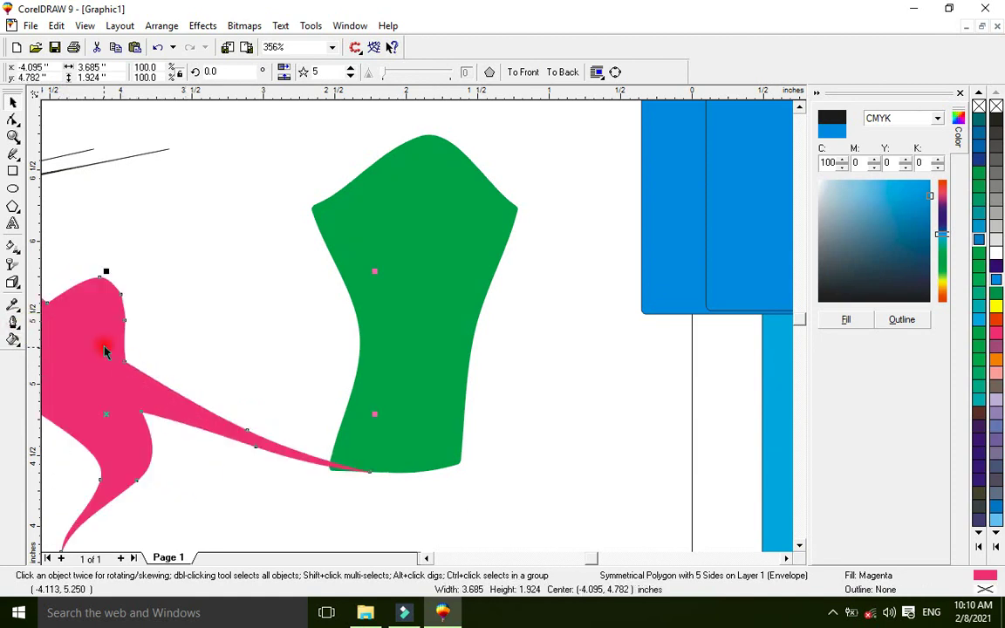
{"action": "left_click_drag", "start_coordinate": [151, 333], "coordinate": [116, 425]}
Step: Apply a hairline outline to the magenta polygon and move its center to about X -3.70, Y 4.58 inches
{"action": "left_click", "coordinate": [13, 323]}
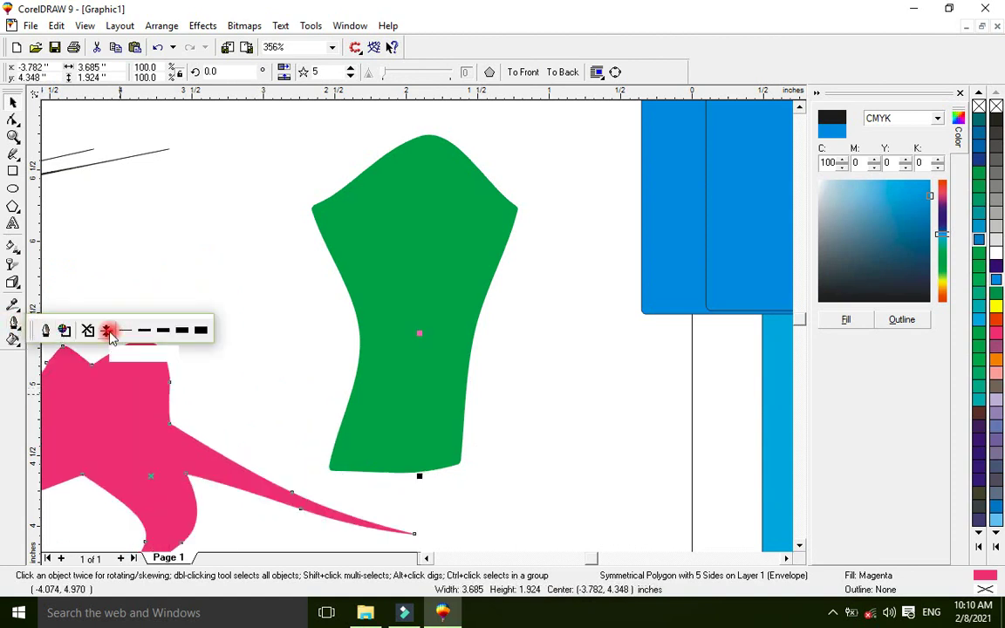
{"action": "left_click", "coordinate": [109, 332]}
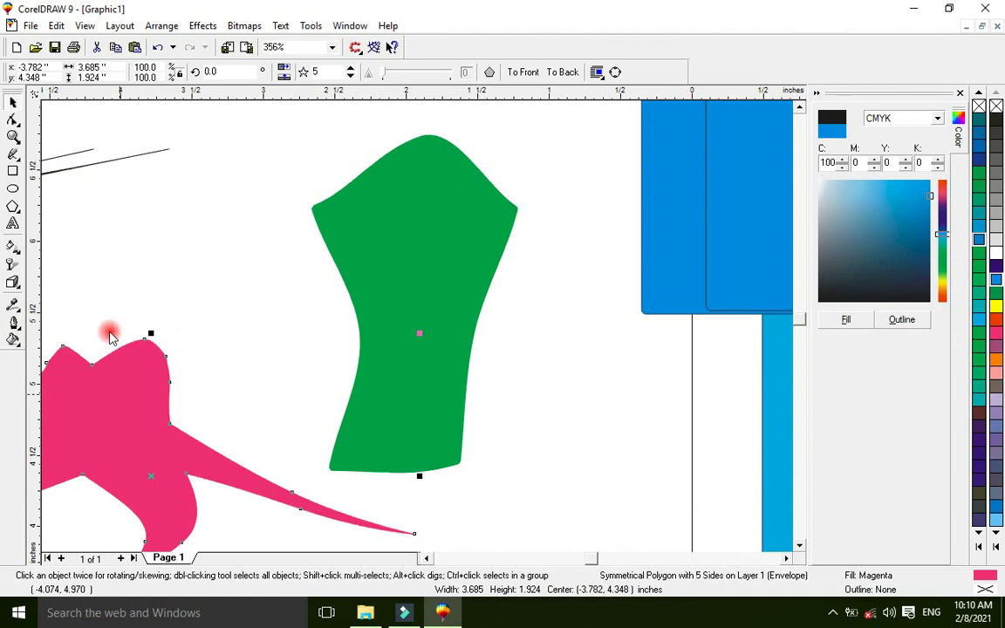
{"action": "left_click_drag", "start_coordinate": [142, 363], "coordinate": [157, 311]}
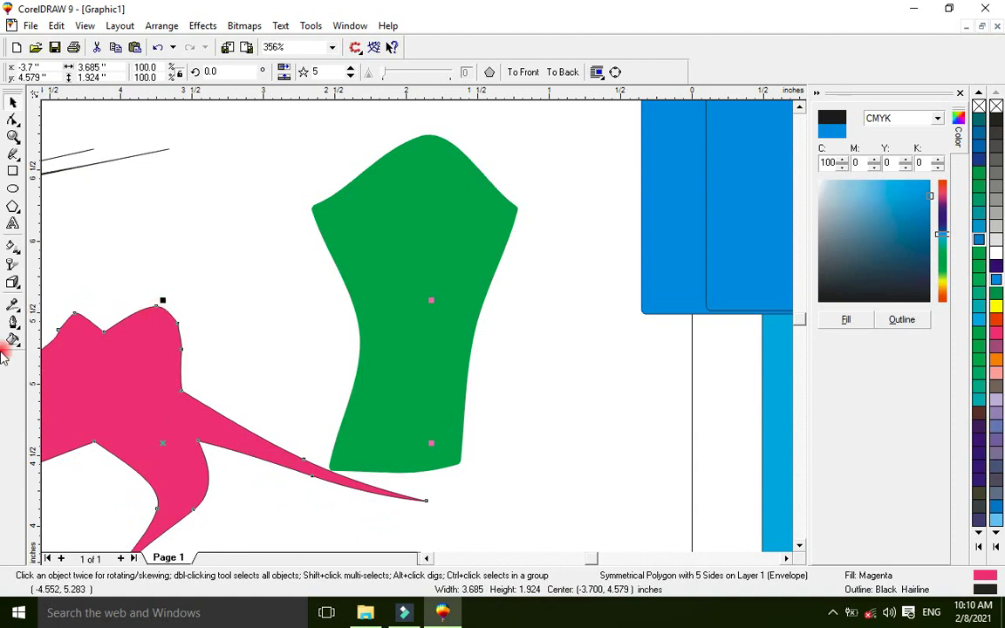
Step: Try the preset outline widths of 0.007 and 0.028 inches on the magenta polygon
{"action": "left_click", "coordinate": [14, 329]}
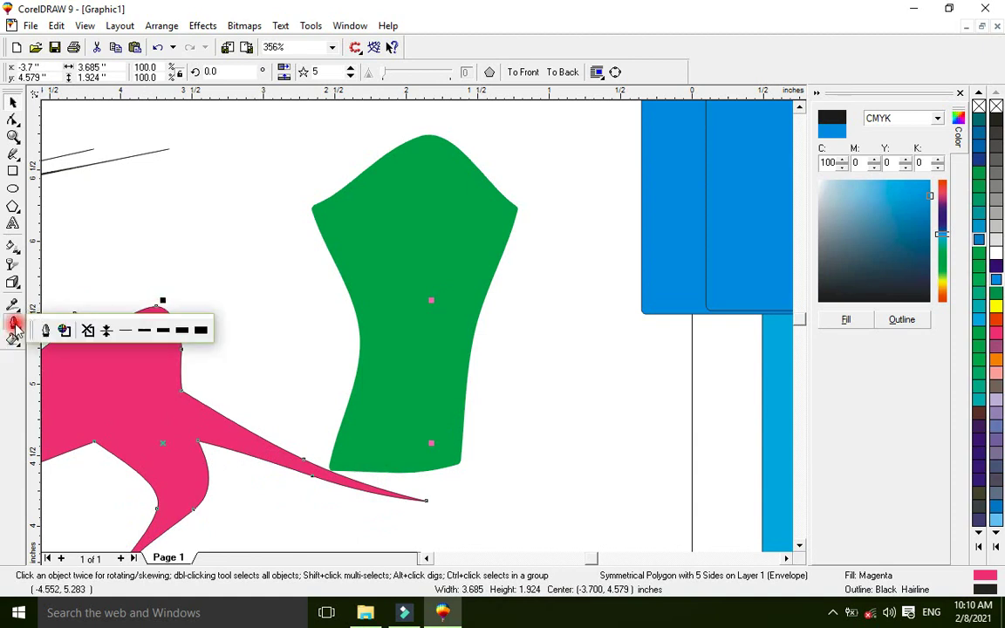
{"action": "left_click", "coordinate": [126, 331]}
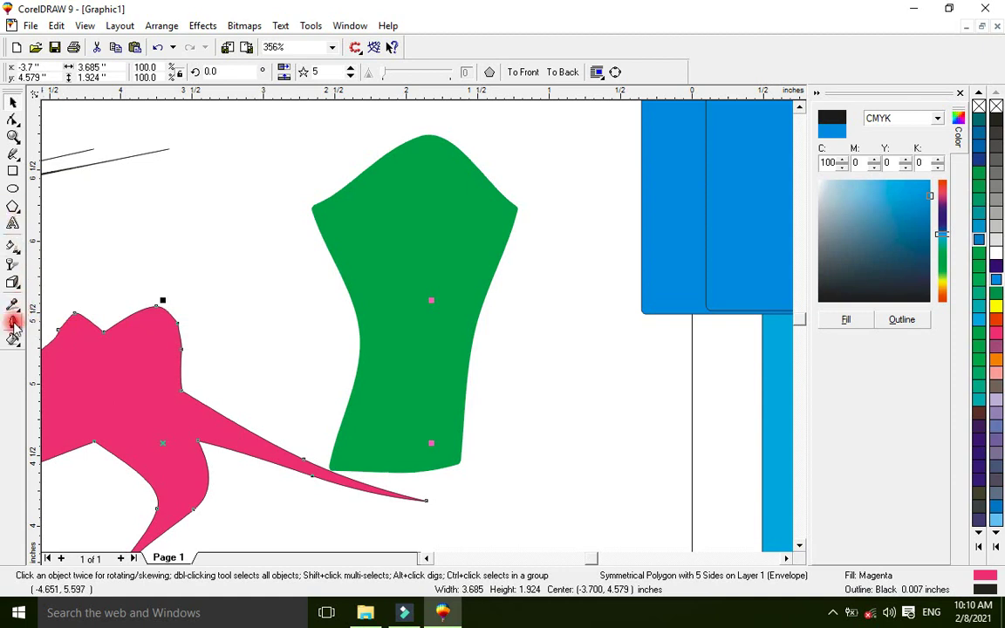
{"action": "left_click", "coordinate": [13, 321]}
{"action": "left_click", "coordinate": [141, 330]}
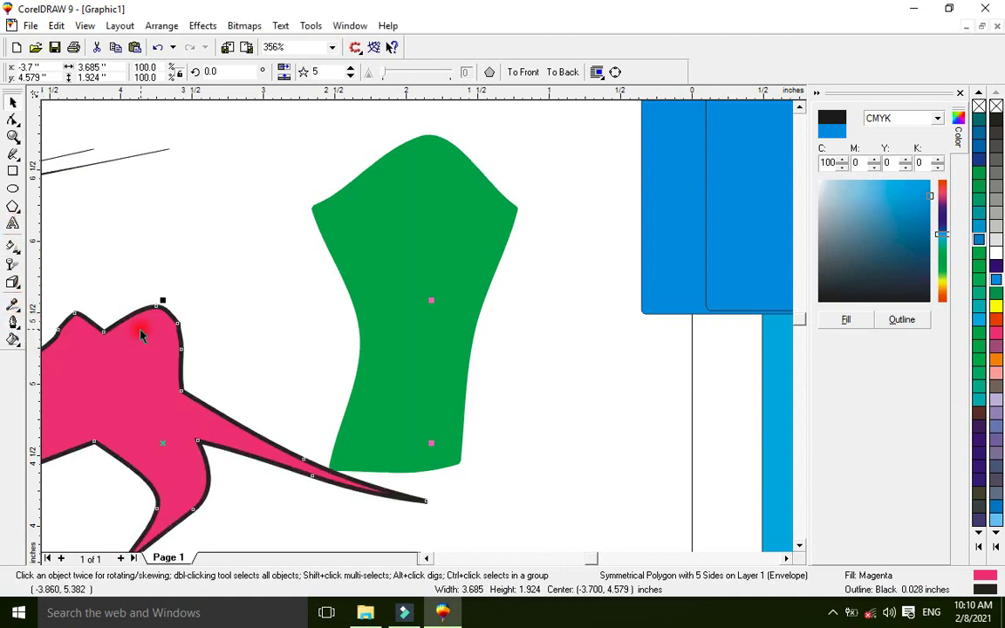
Step: Try the thicker preset outline widths of 0.111 and 0.333 inches on the magenta polygon
{"action": "left_click", "coordinate": [13, 321]}
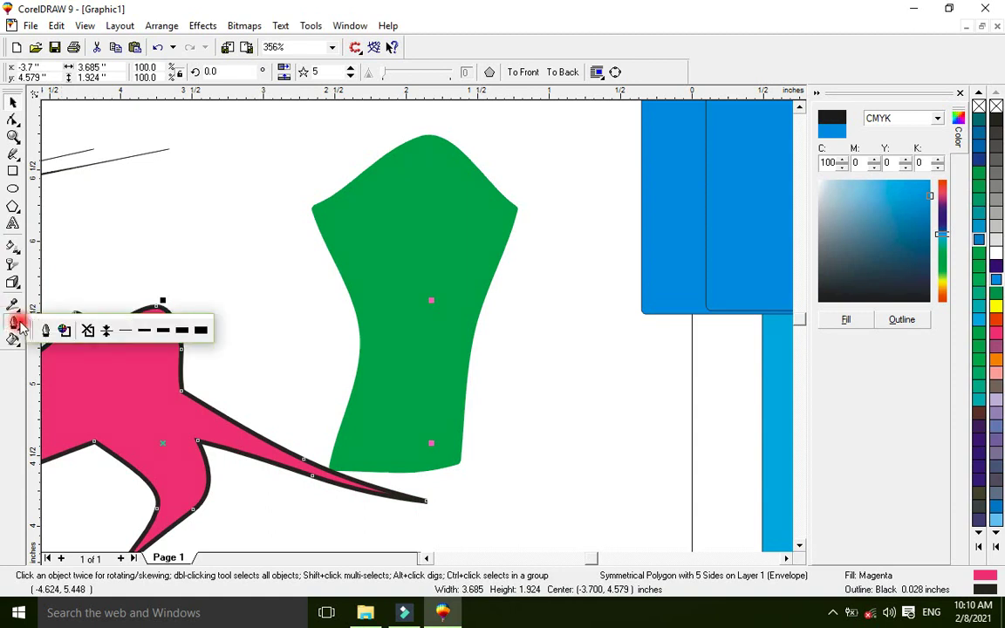
{"action": "left_click", "coordinate": [164, 331]}
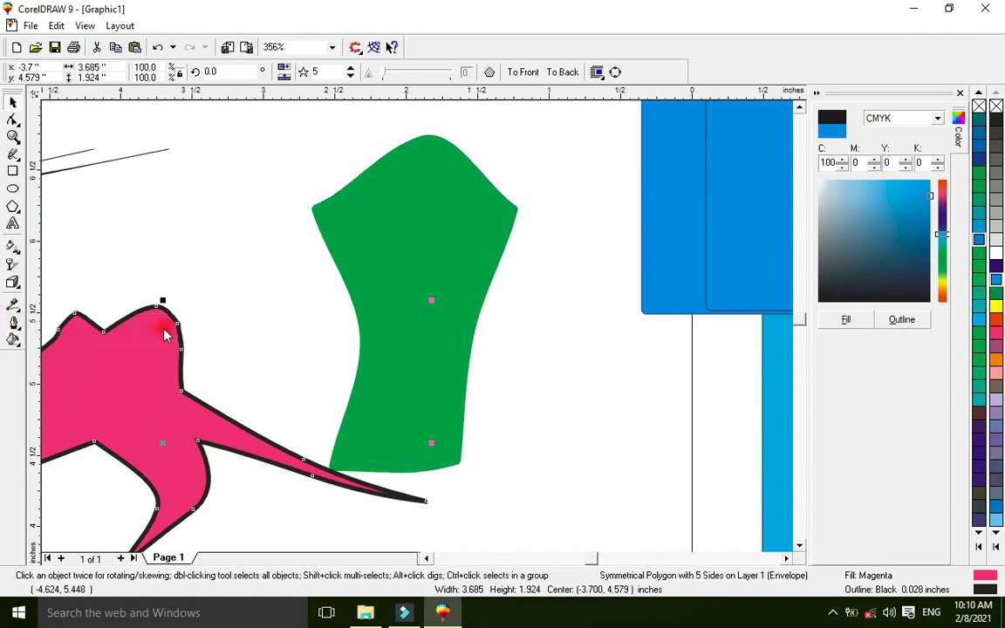
{"action": "left_click", "coordinate": [12, 323]}
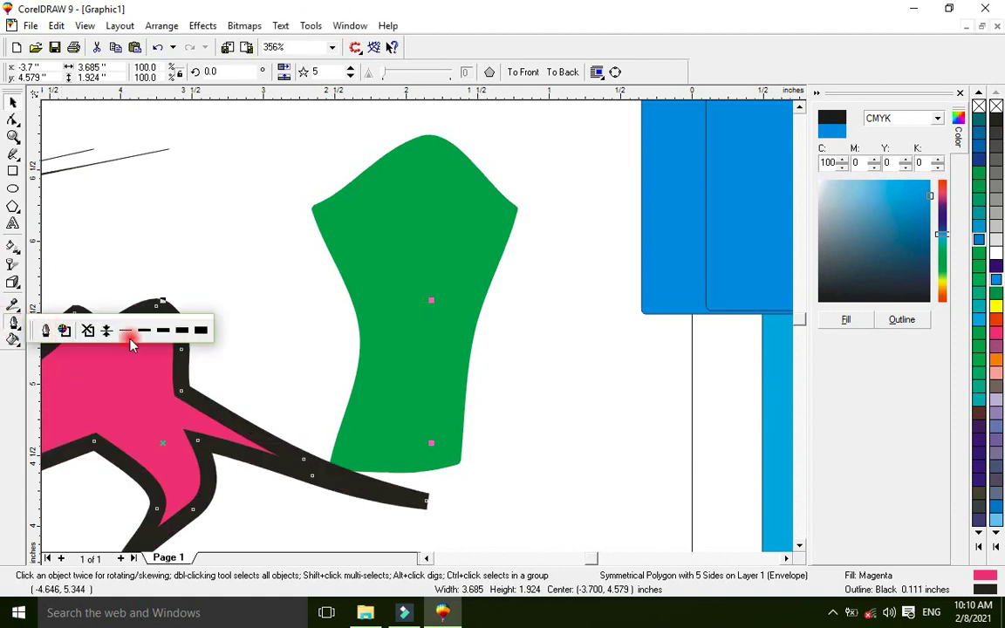
{"action": "left_click", "coordinate": [200, 333]}
Step: Remove the magenta polygon's thick outline and move its center to about X -3.31, Y 5.04 inches
{"action": "left_click", "coordinate": [14, 323]}
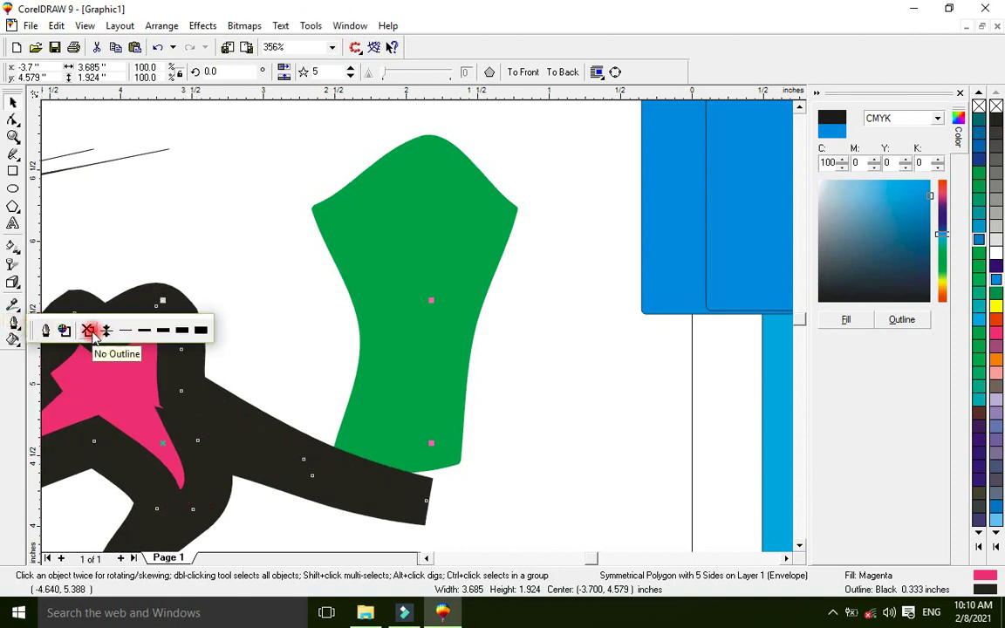
{"action": "left_click", "coordinate": [89, 331]}
{"action": "left_click_drag", "start_coordinate": [113, 353], "coordinate": [170, 283]}
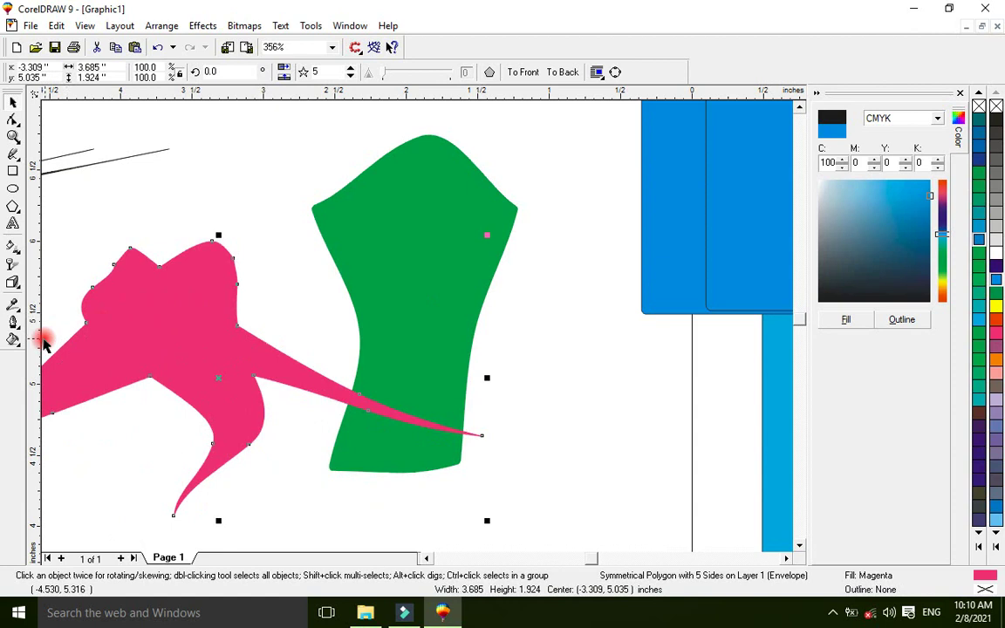
Step: View the color mixers in the magenta polygon's Uniform Fill settings and close them without changing the fill
{"action": "left_click", "coordinate": [13, 325]}
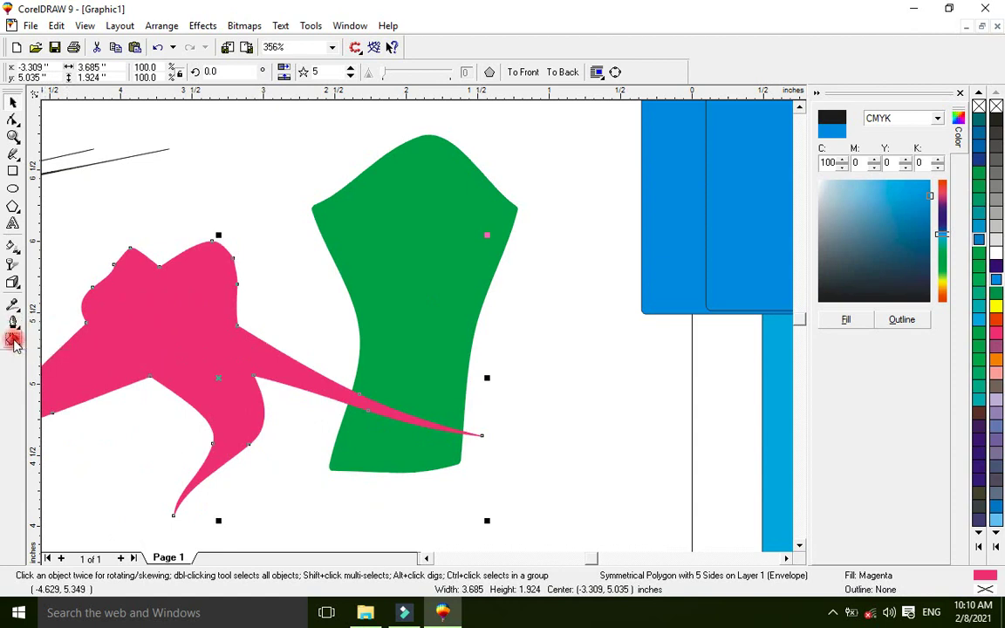
{"action": "left_click", "coordinate": [13, 340]}
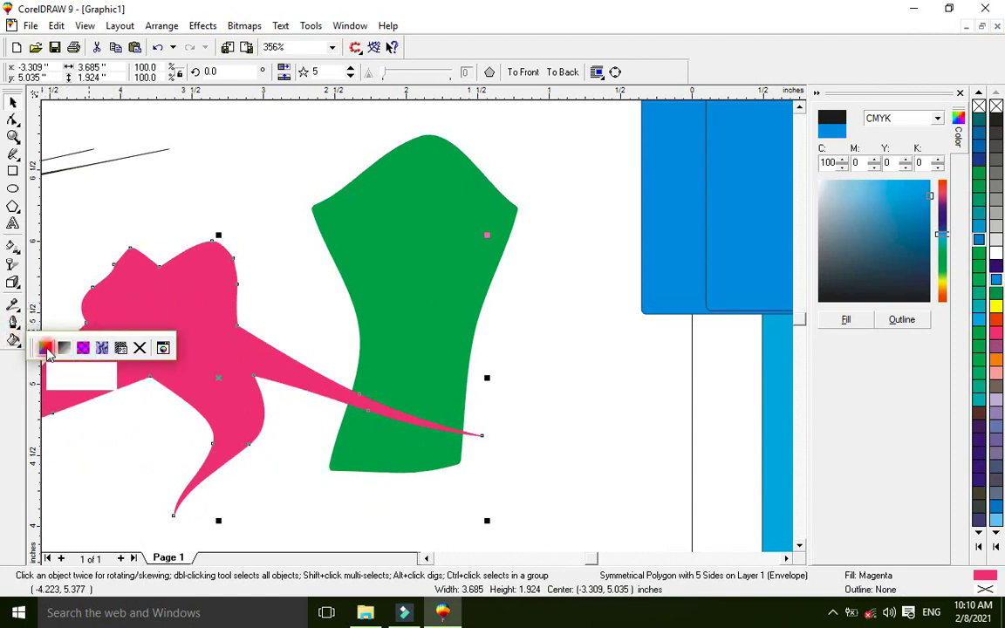
{"action": "left_click", "coordinate": [45, 349]}
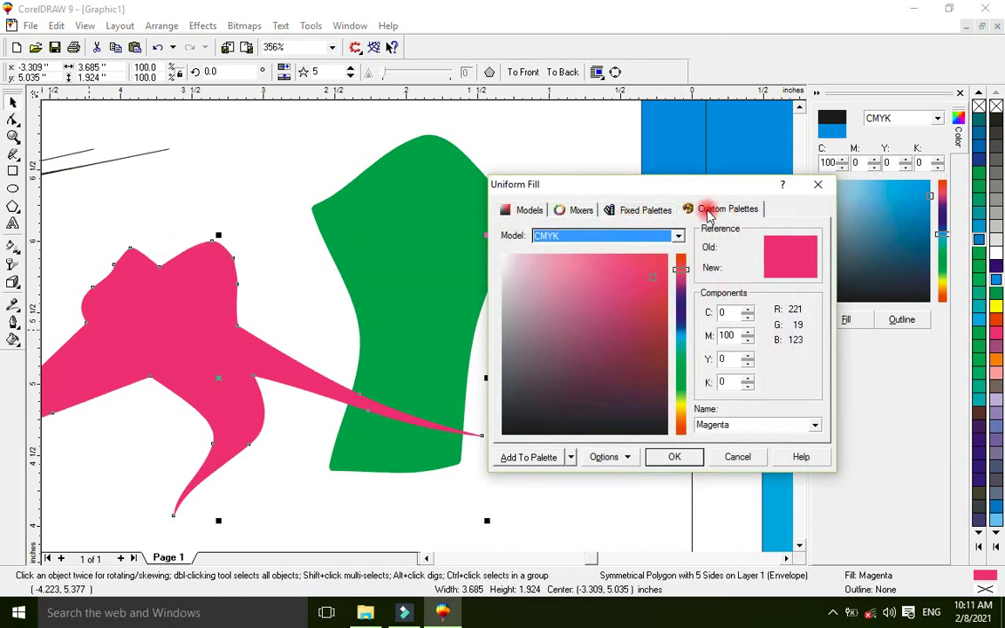
{"action": "left_click", "coordinate": [648, 209]}
{"action": "left_click", "coordinate": [579, 209]}
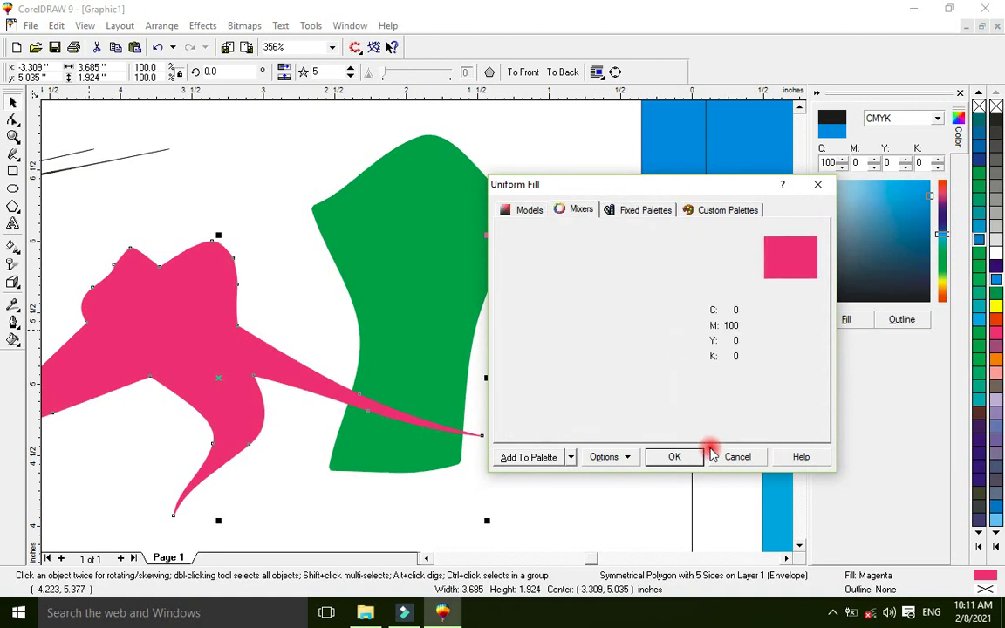
{"action": "left_click", "coordinate": [737, 457]}
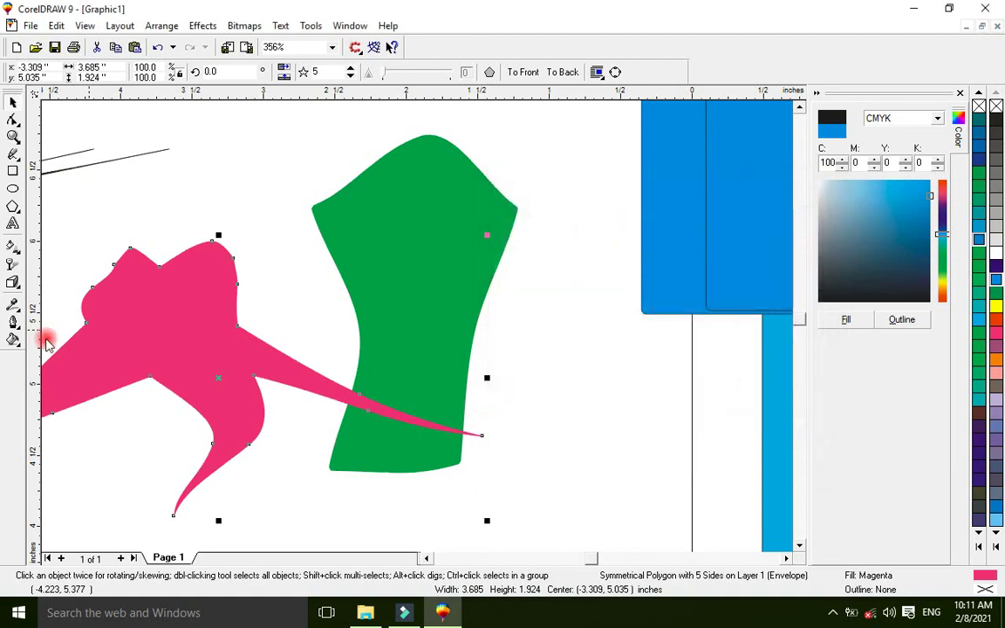
Step: Preview the Radial, Conical and Square fountain fill types for the magenta polygon, and return the type to Linear
{"action": "left_click", "coordinate": [13, 340]}
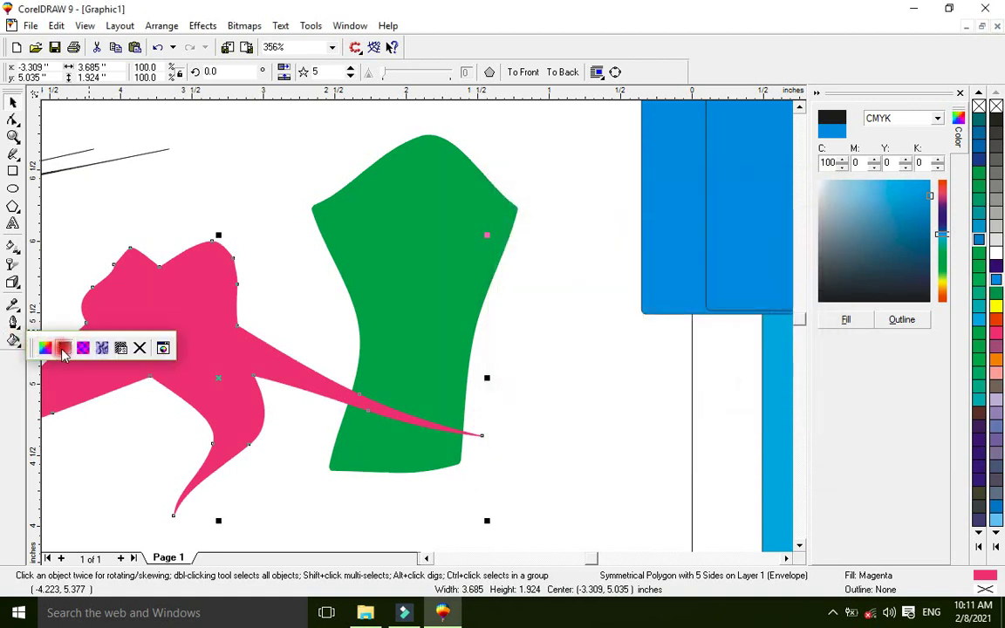
{"action": "left_click", "coordinate": [64, 349]}
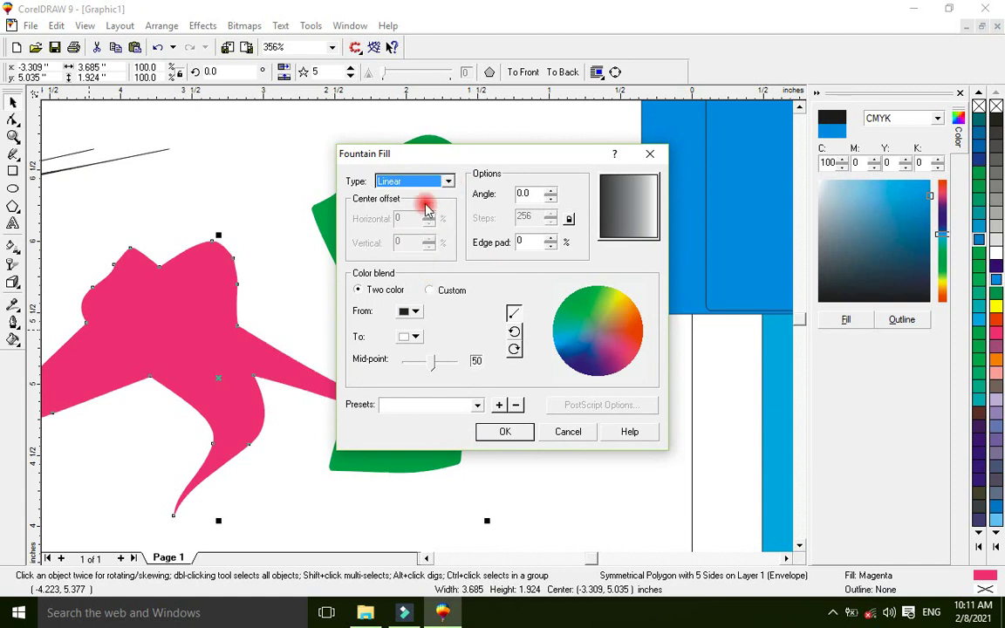
{"action": "left_click", "coordinate": [448, 183]}
{"action": "left_click", "coordinate": [418, 205]}
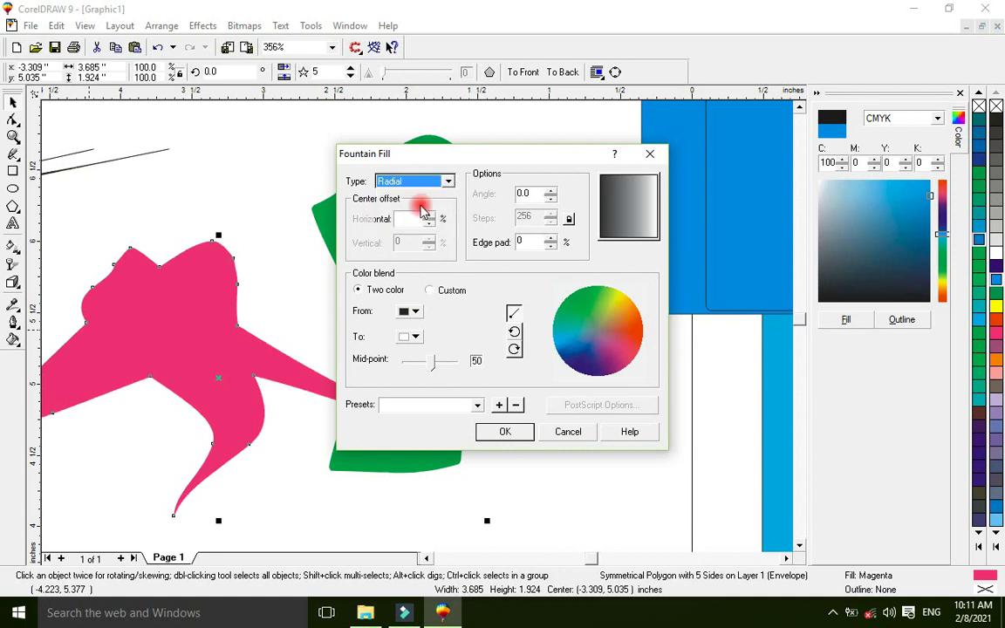
{"action": "left_click", "coordinate": [447, 181]}
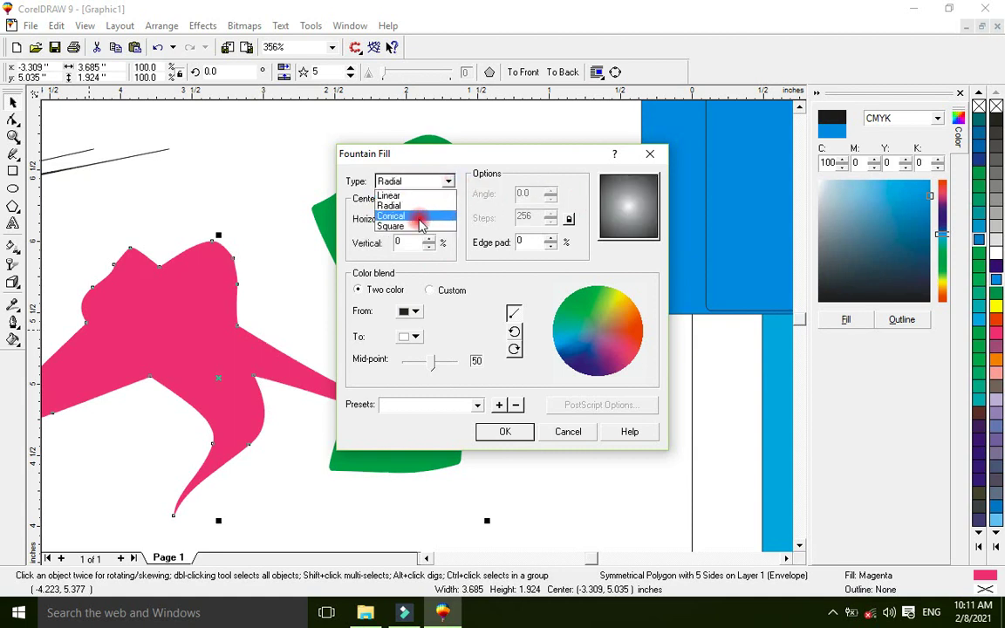
{"action": "left_click", "coordinate": [410, 216]}
{"action": "left_click", "coordinate": [448, 182]}
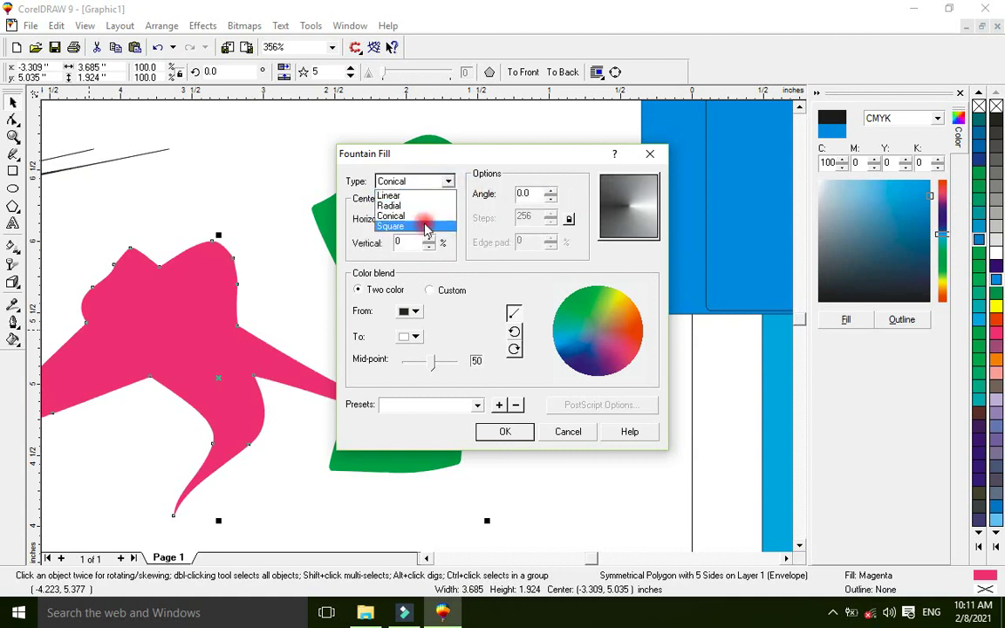
{"action": "left_click", "coordinate": [410, 216]}
{"action": "left_click", "coordinate": [410, 225]}
{"action": "left_click", "coordinate": [448, 182]}
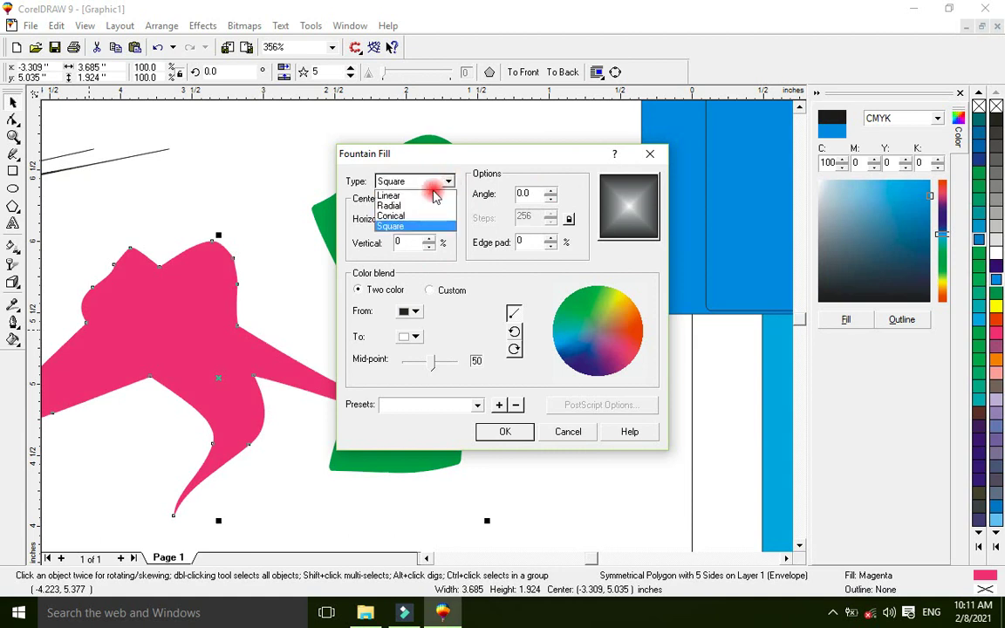
{"action": "left_click", "coordinate": [431, 196]}
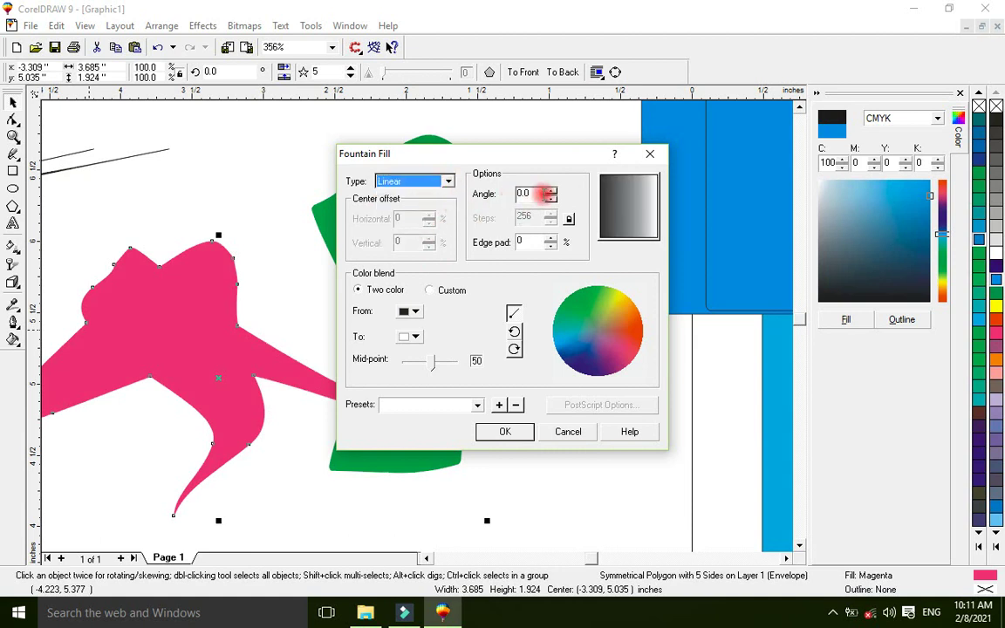
Step: Set the linear fountain fill's angle to 10 degrees
{"action": "left_click", "coordinate": [551, 192]}
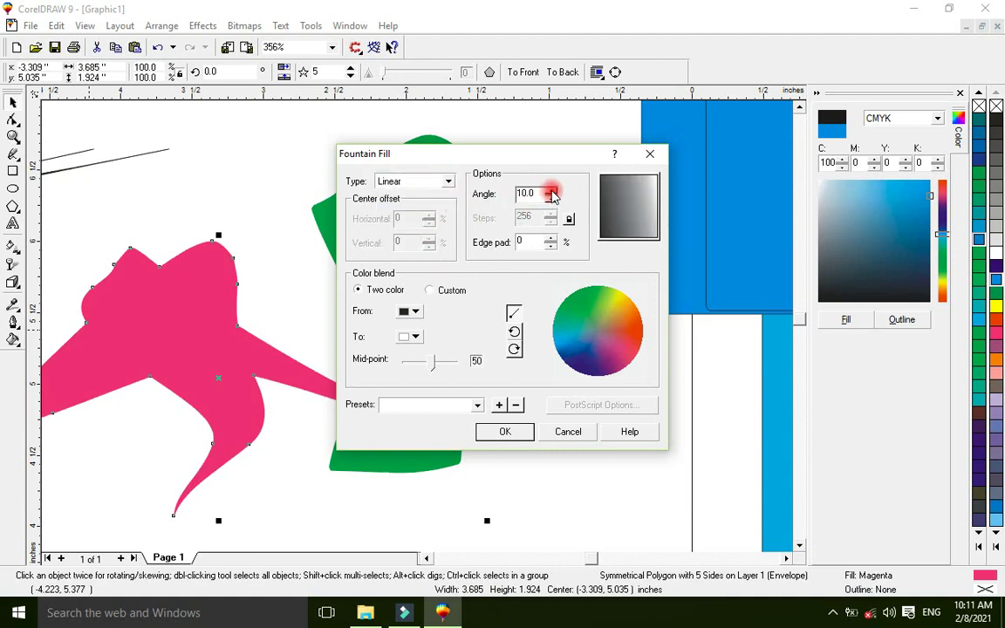
{"action": "left_click", "coordinate": [551, 191]}
{"action": "left_click", "coordinate": [551, 191]}
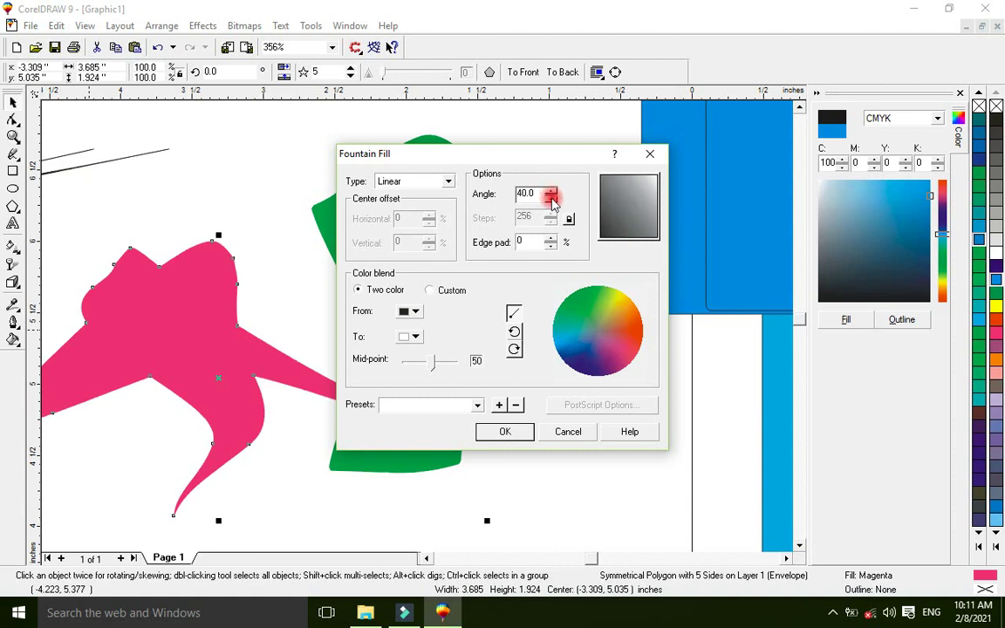
{"action": "left_click", "coordinate": [552, 198]}
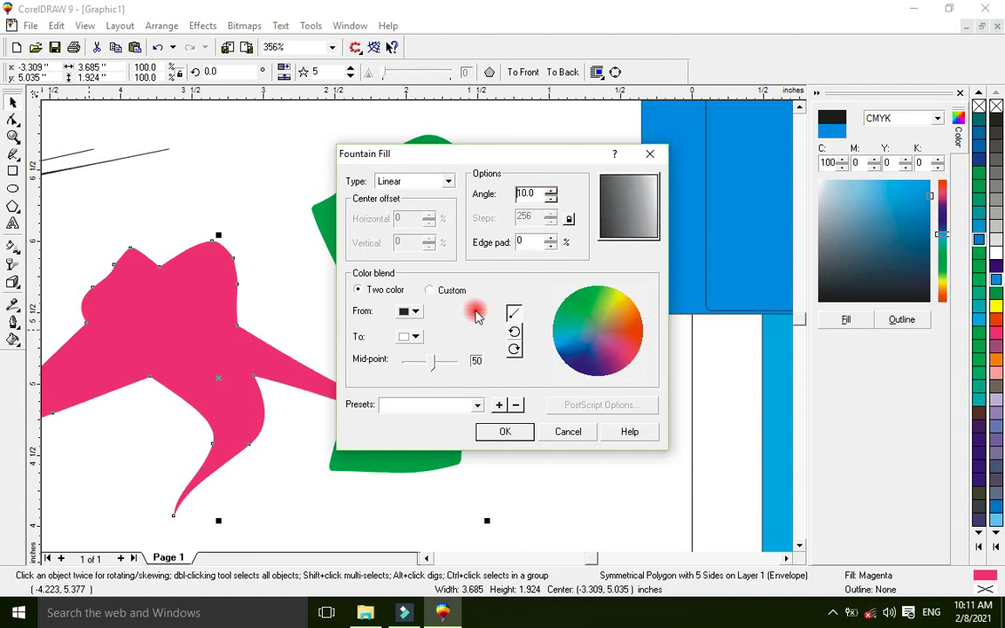
Step: Blend the linear fountain fill from dark purple-blue to teal with a mid-point of 57, and apply it to the polygon
{"action": "left_click", "coordinate": [411, 313]}
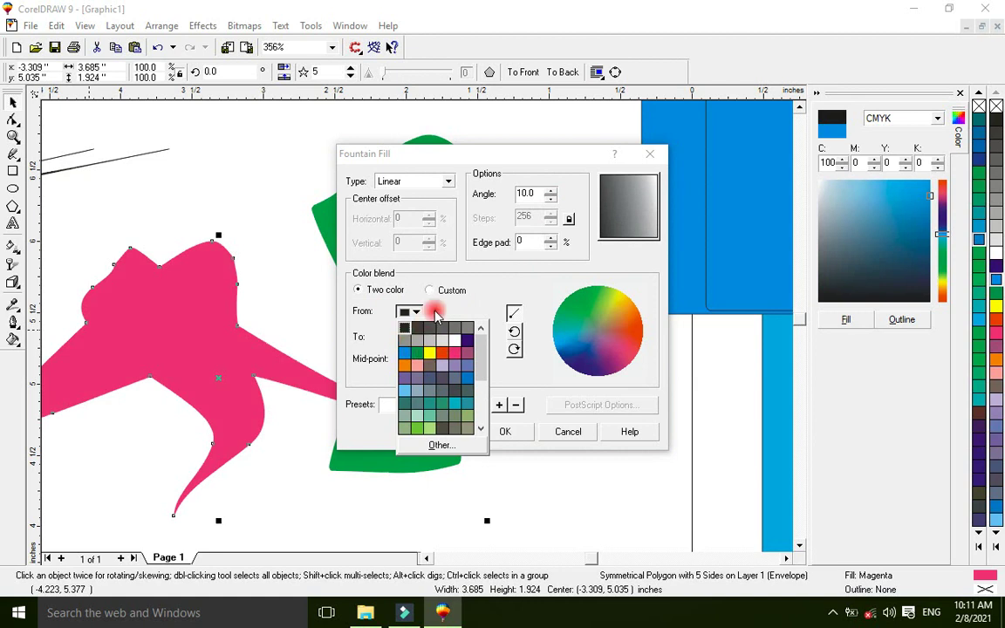
{"action": "left_click", "coordinate": [468, 346]}
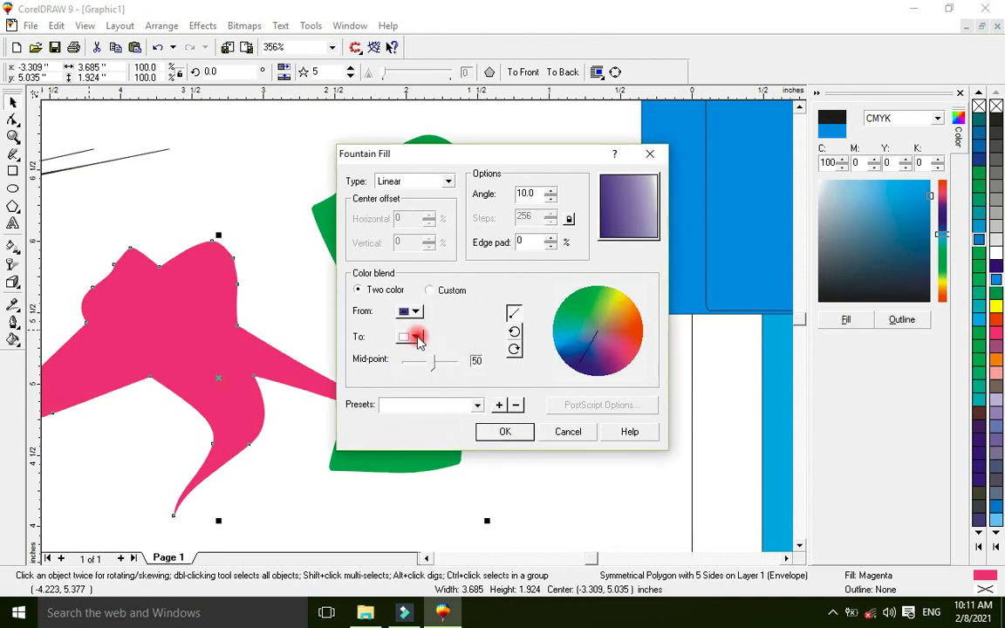
{"action": "left_click", "coordinate": [412, 337]}
{"action": "left_click", "coordinate": [458, 417]}
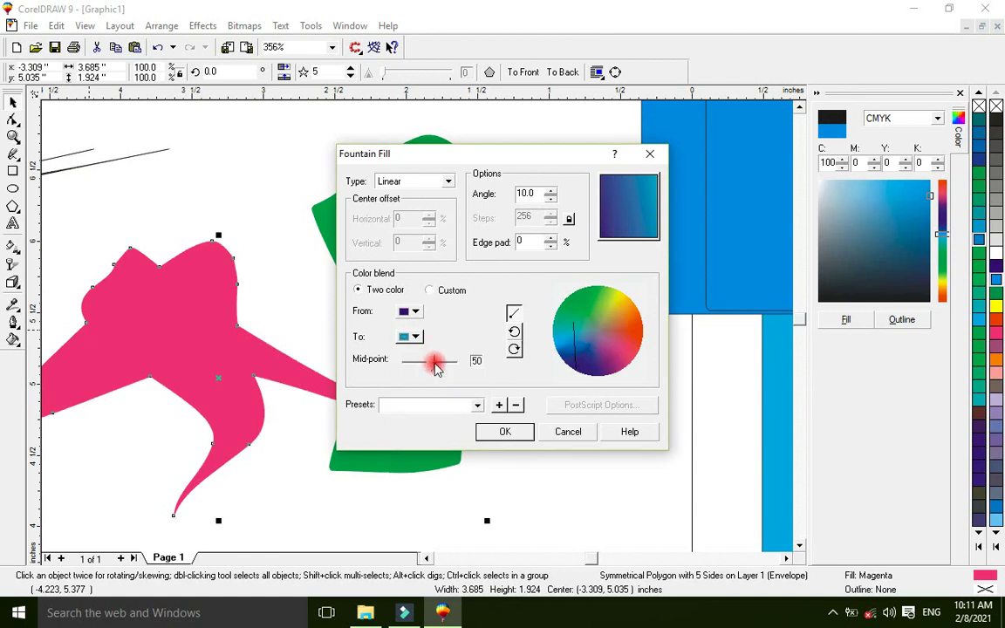
{"action": "mouse_move", "coordinate": [436, 368]}
{"action": "left_mouse_down"}
{"action": "mouse_move", "coordinate": [418, 367]}
{"action": "mouse_move", "coordinate": [450, 367]}
{"action": "mouse_move", "coordinate": [440, 369]}
{"action": "left_mouse_up"}
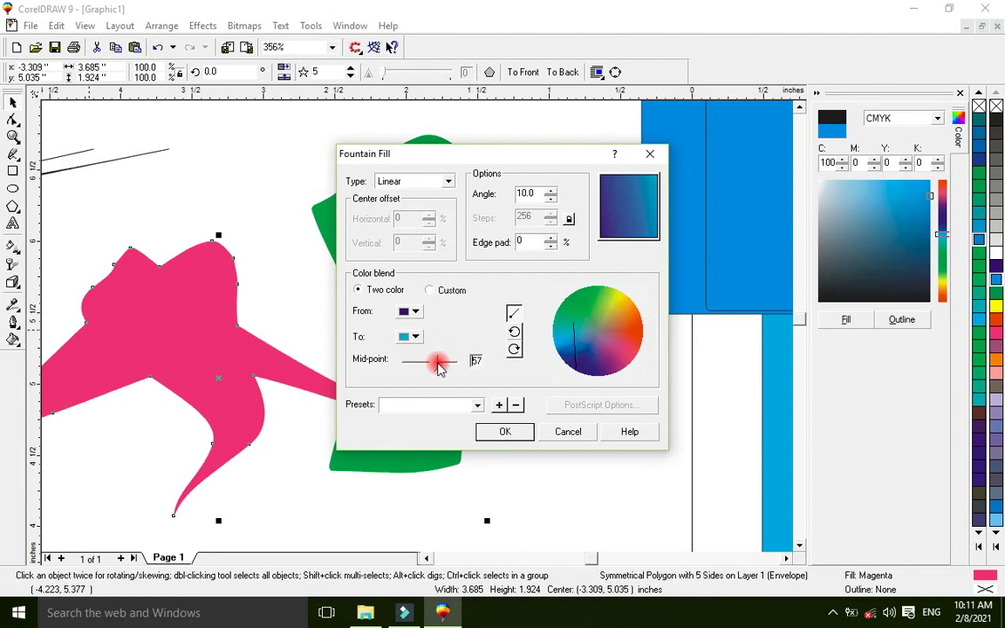
{"action": "left_click", "coordinate": [511, 431]}
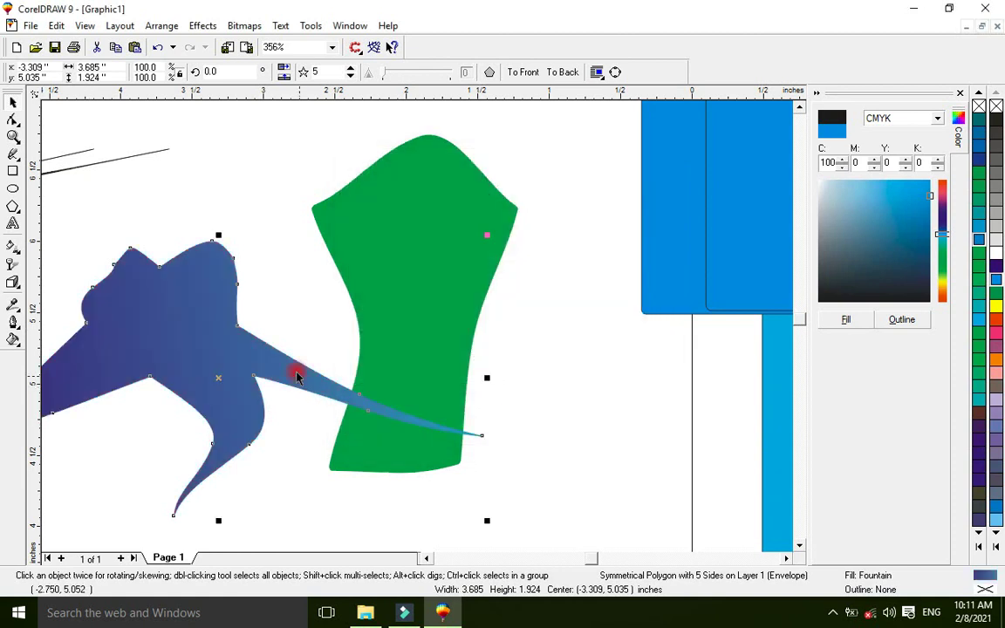
Step: Move the gradient polygon's center to about X -3.03, Y 5.33 inches and change its fountain fill type to Radial
{"action": "left_click_drag", "start_coordinate": [207, 343], "coordinate": [247, 301]}
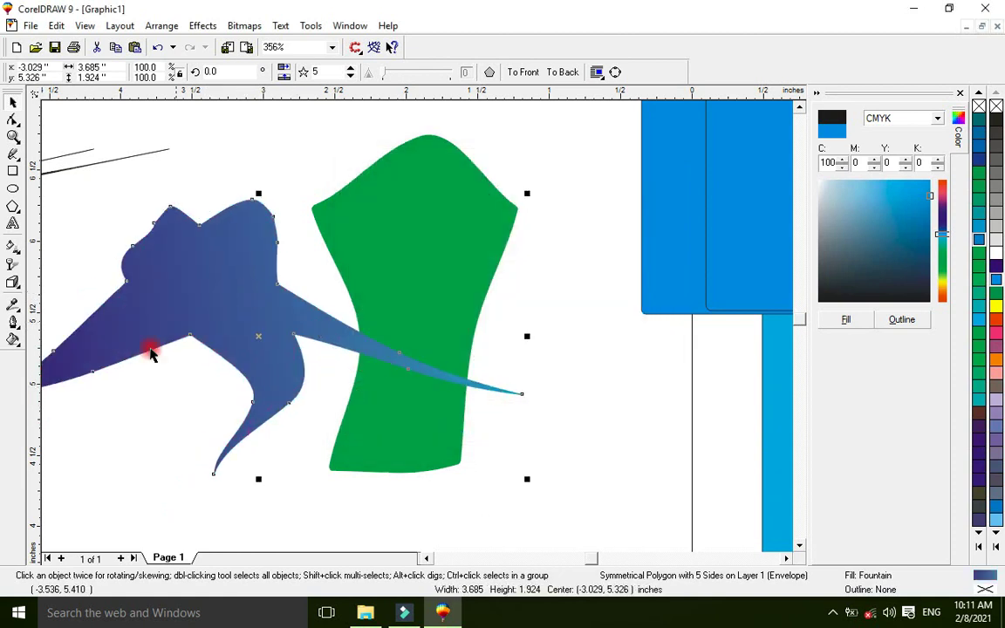
{"action": "left_click", "coordinate": [16, 341]}
{"action": "left_click", "coordinate": [154, 301]}
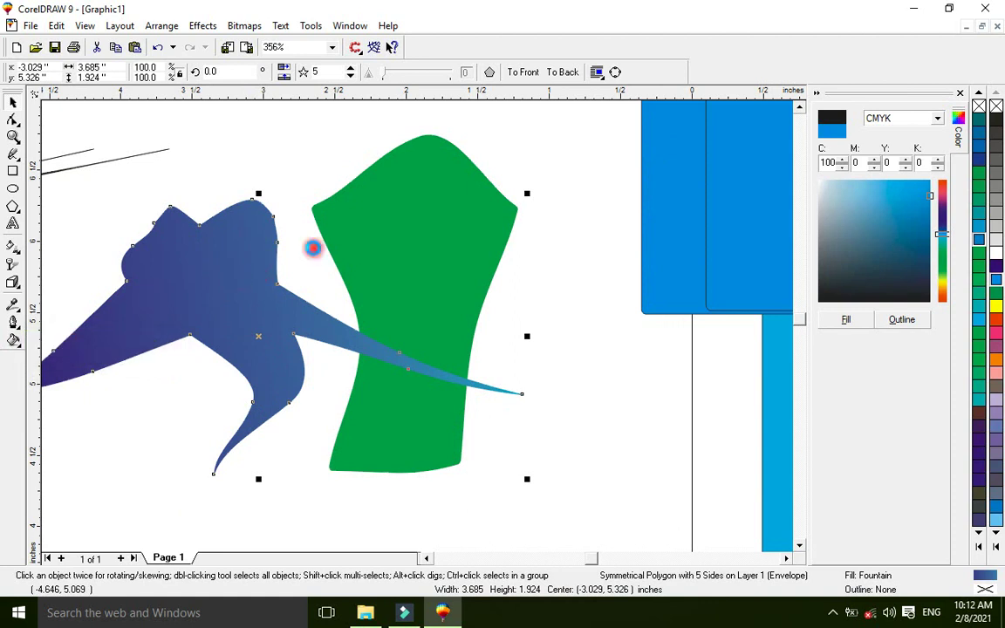
{"action": "left_click", "coordinate": [447, 182]}
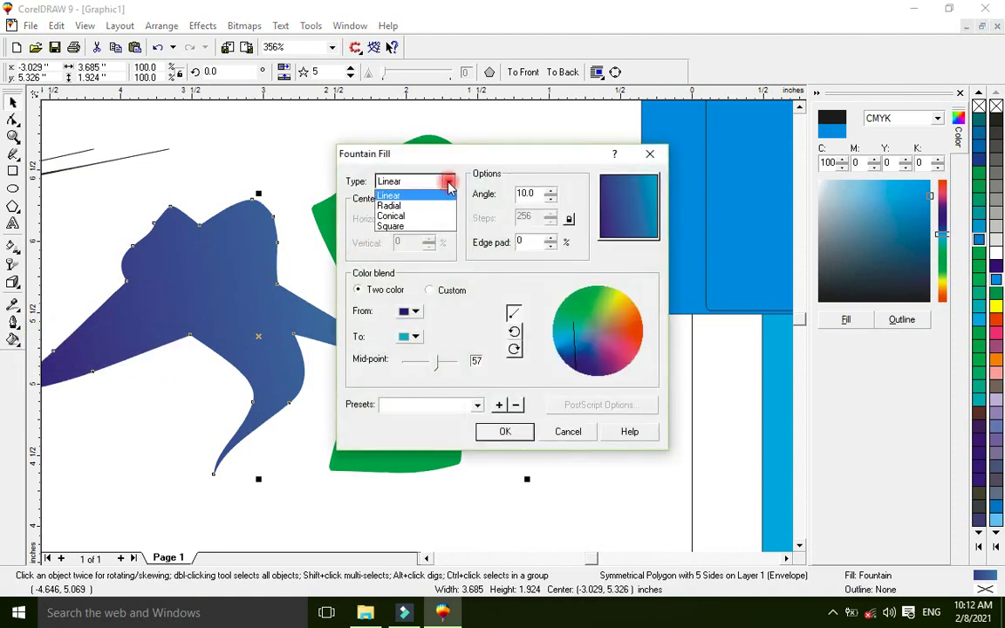
{"action": "left_click", "coordinate": [426, 205]}
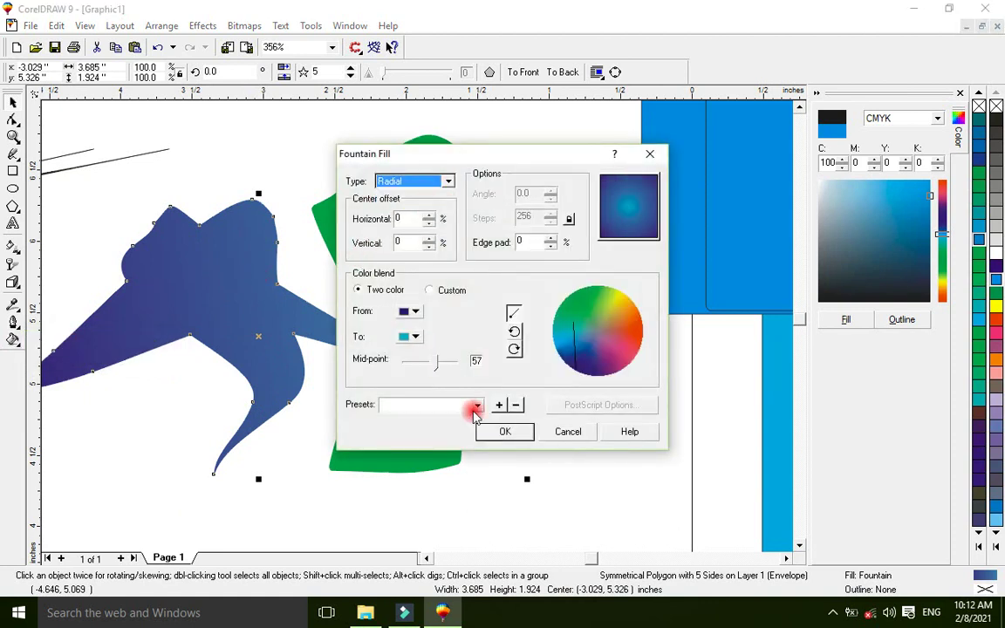
{"action": "left_click", "coordinate": [494, 432]}
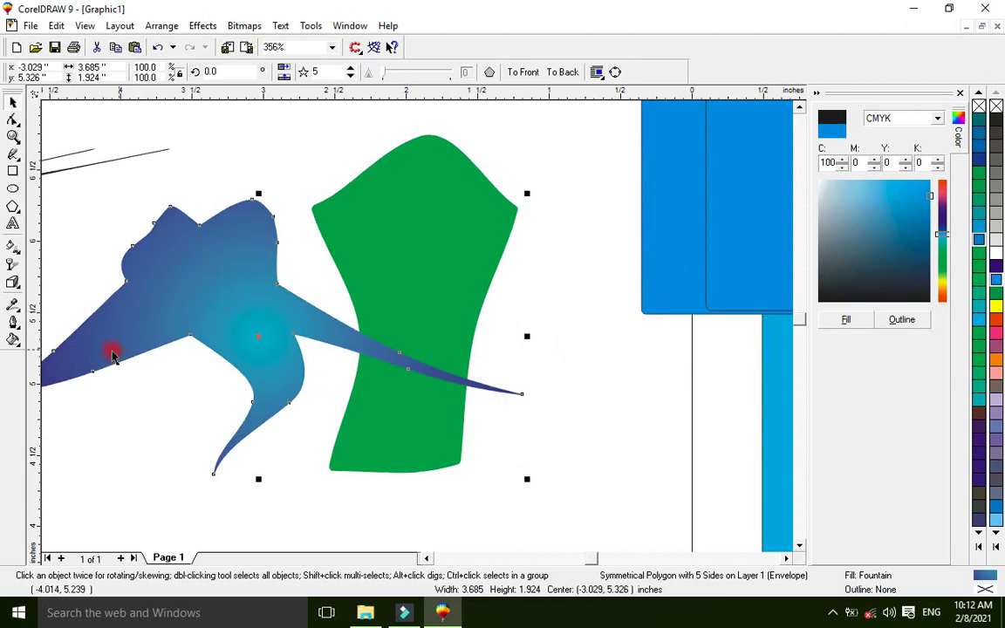
Step: Change the polygon's fountain fill type to Conical and move its center to about X -2.89, Y 5.07 inches
{"action": "left_click", "coordinate": [13, 339]}
{"action": "left_click", "coordinate": [65, 350]}
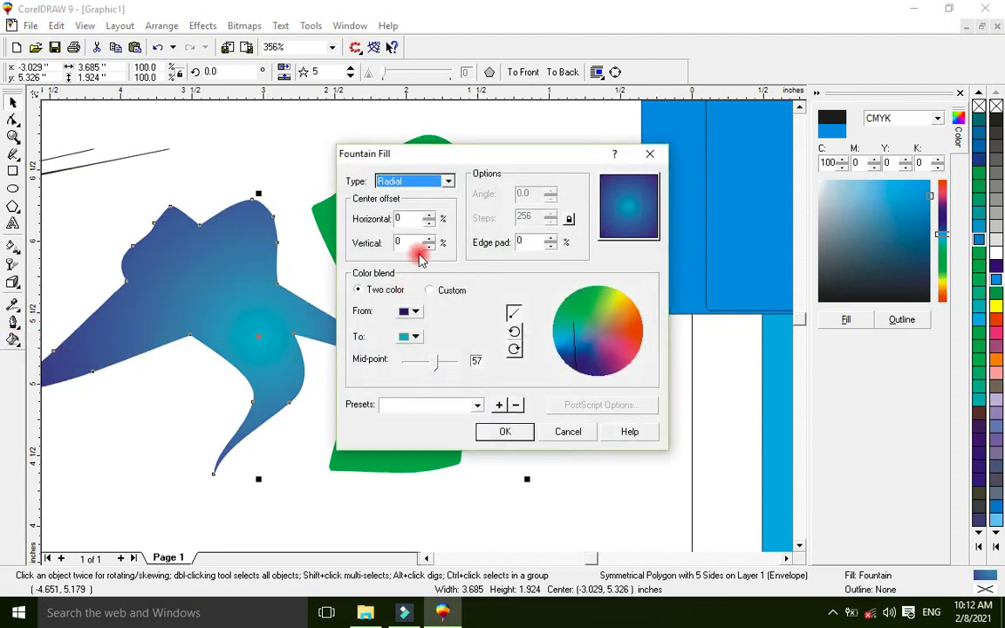
{"action": "left_click", "coordinate": [448, 181]}
{"action": "left_click", "coordinate": [415, 217]}
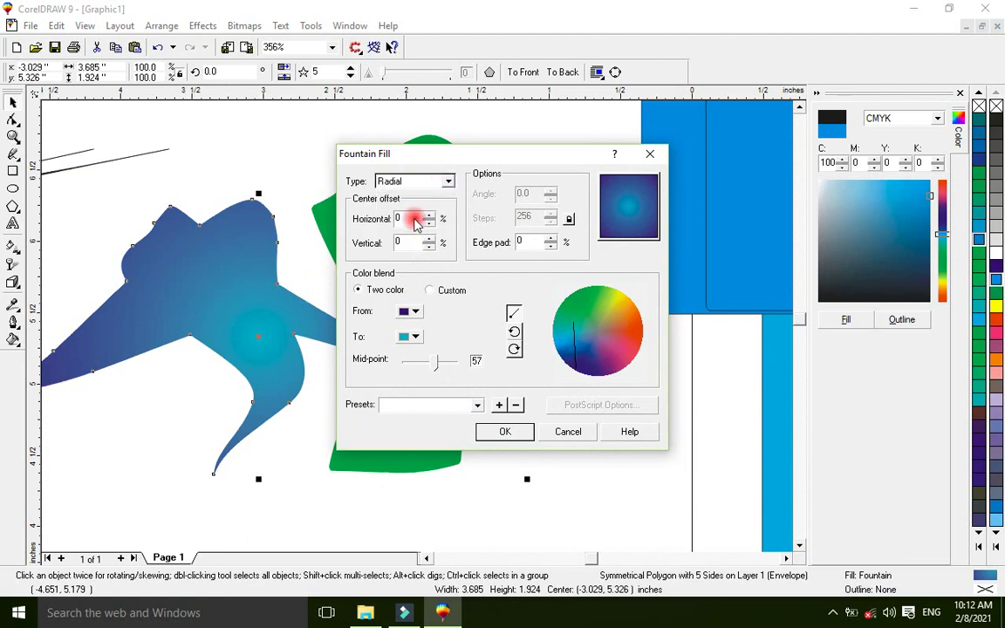
{"action": "left_click", "coordinate": [503, 432]}
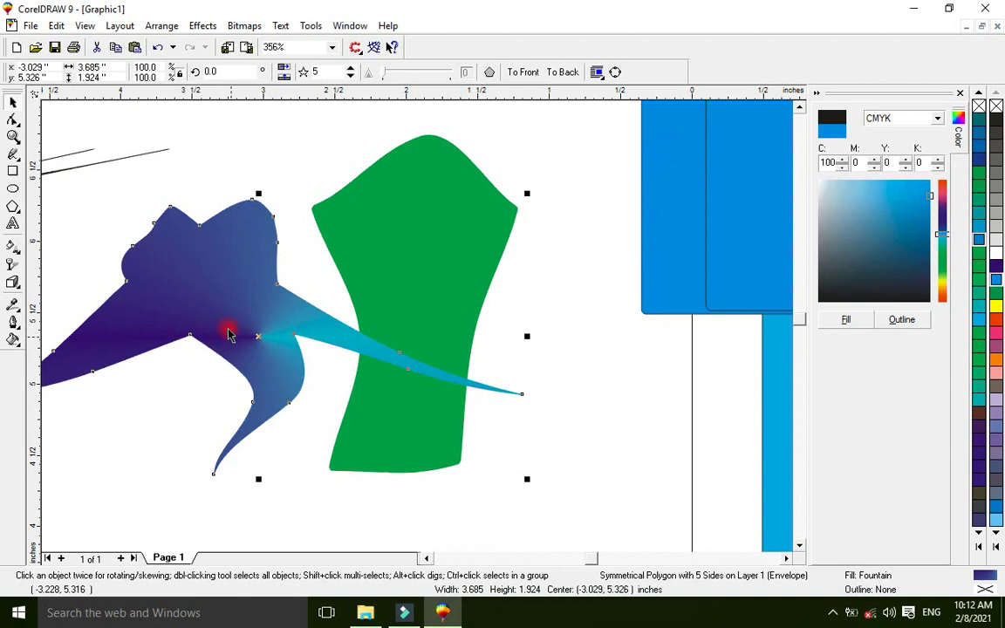
{"action": "left_click_drag", "start_coordinate": [226, 332], "coordinate": [244, 356]}
Step: Reopen the conical fountain fill settings for the polygon and switch the color blend to Custom
{"action": "left_click", "coordinate": [13, 340]}
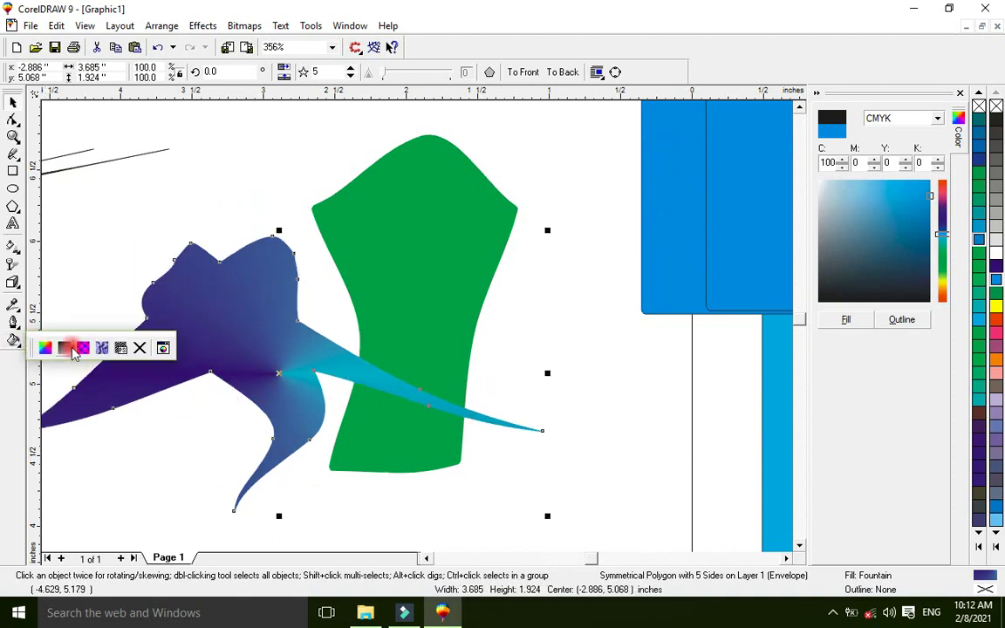
{"action": "left_click", "coordinate": [79, 350]}
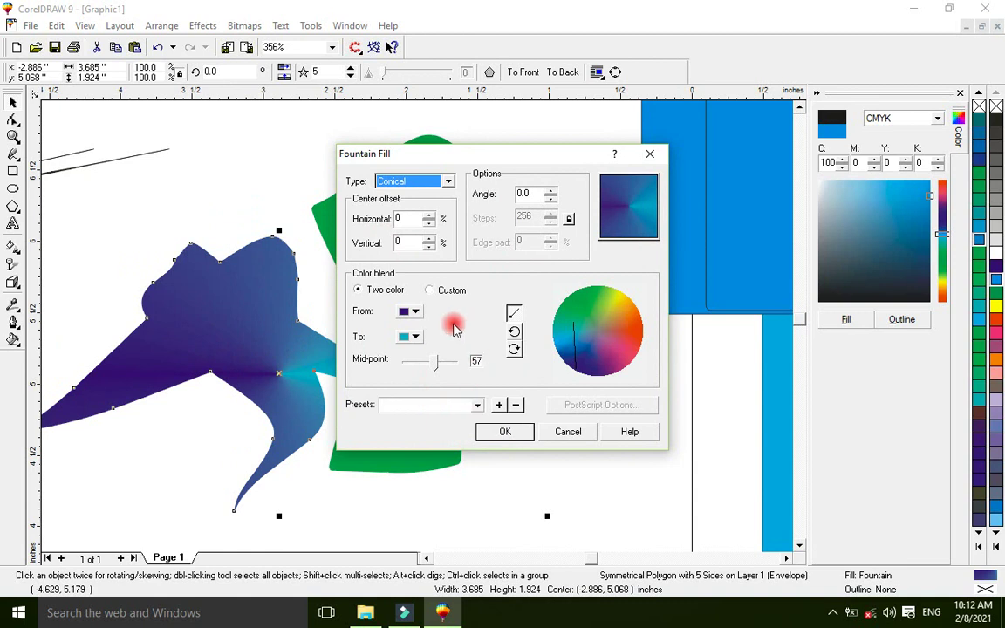
{"action": "left_click", "coordinate": [429, 290]}
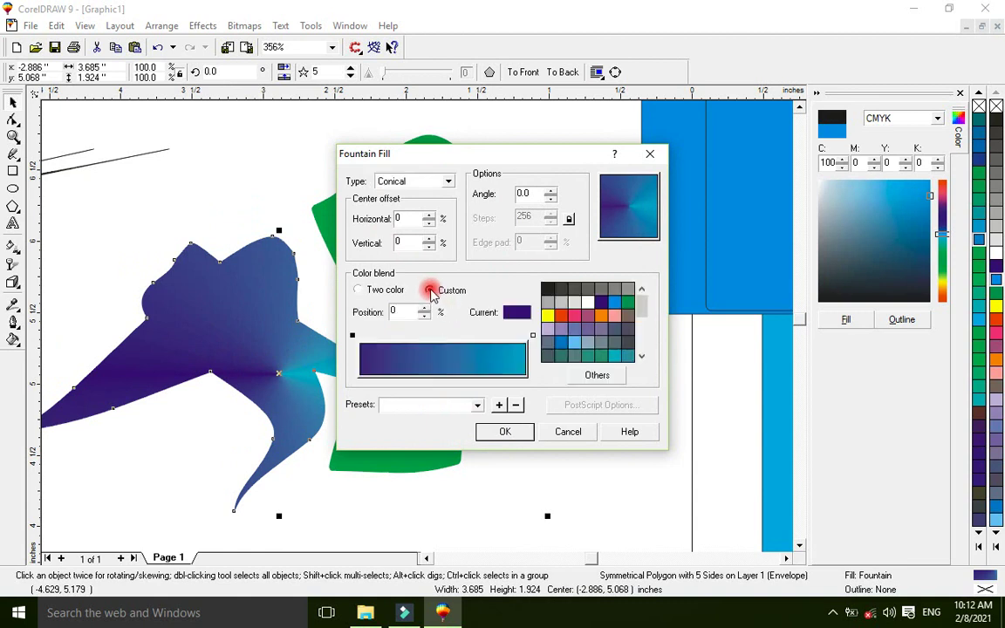
{"action": "left_click", "coordinate": [364, 356]}
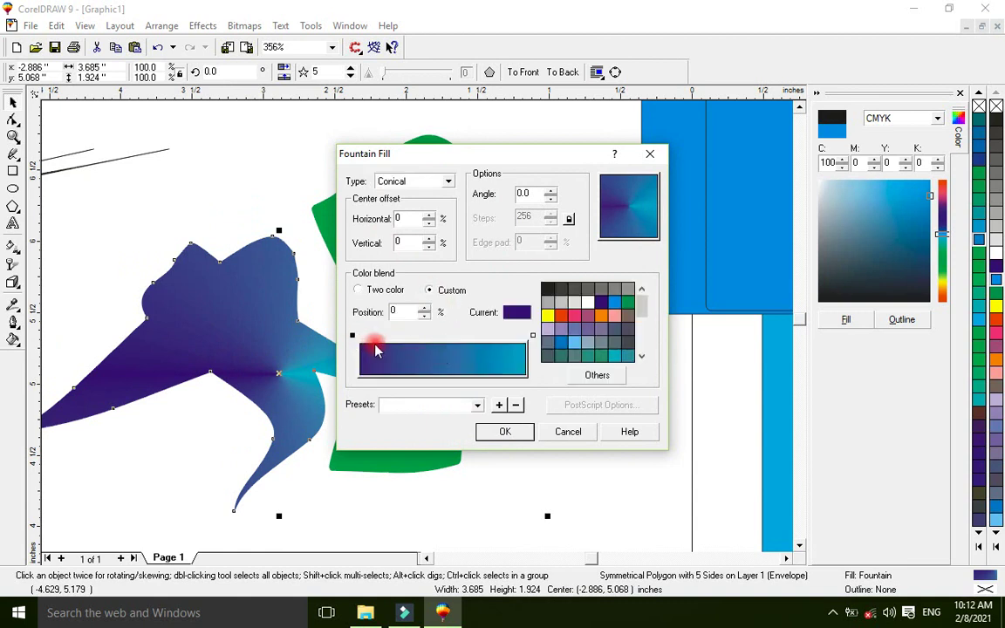
{"action": "left_click", "coordinate": [356, 336]}
{"action": "left_click", "coordinate": [377, 291]}
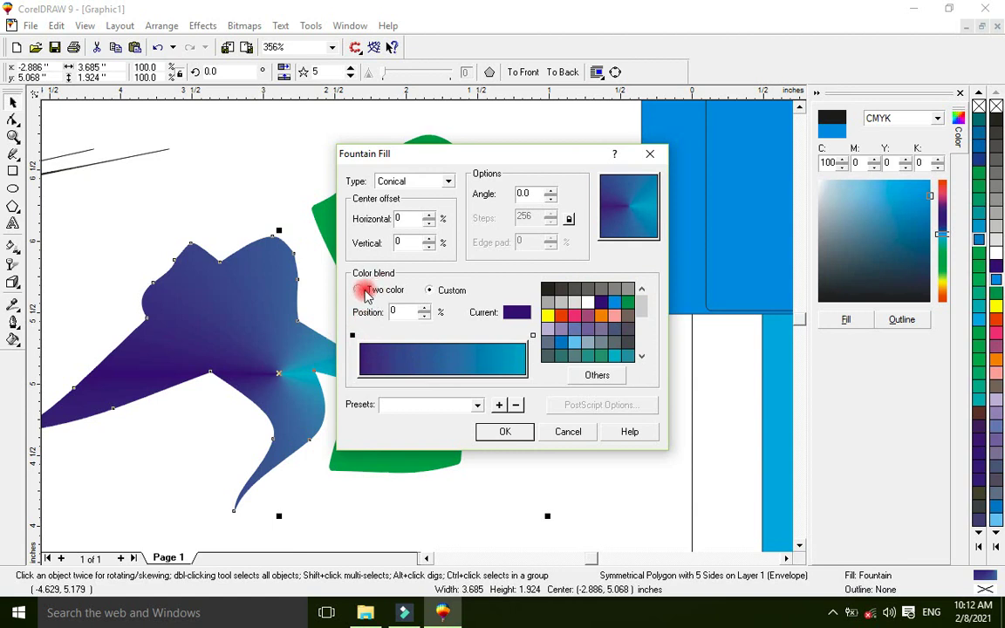
{"action": "left_click", "coordinate": [431, 291]}
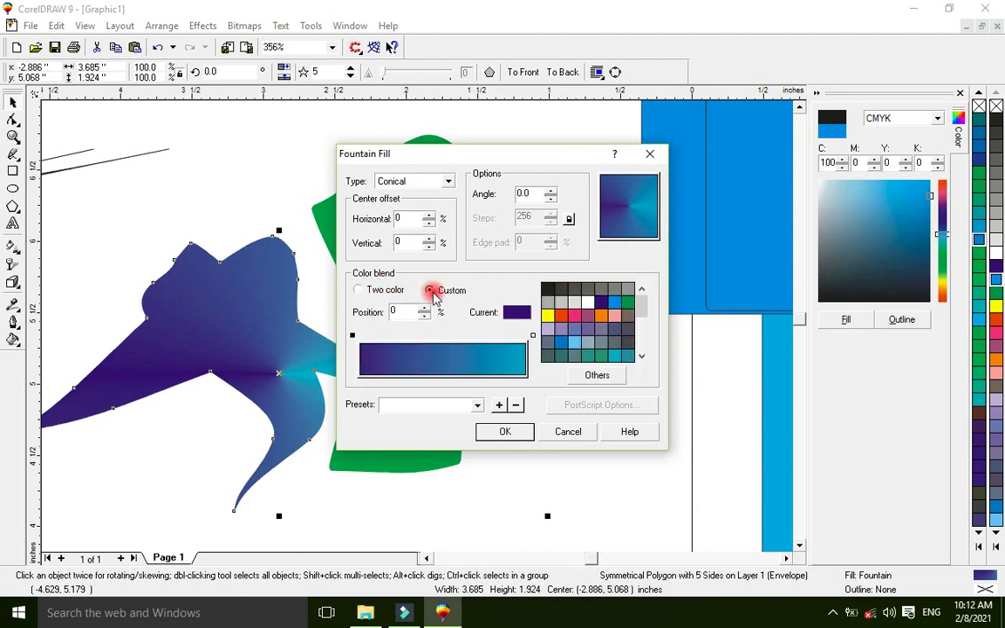
Step: Add a yellow color marker to the custom blend at position 87%
{"action": "left_click_drag", "start_coordinate": [449, 351], "coordinate": [527, 341]}
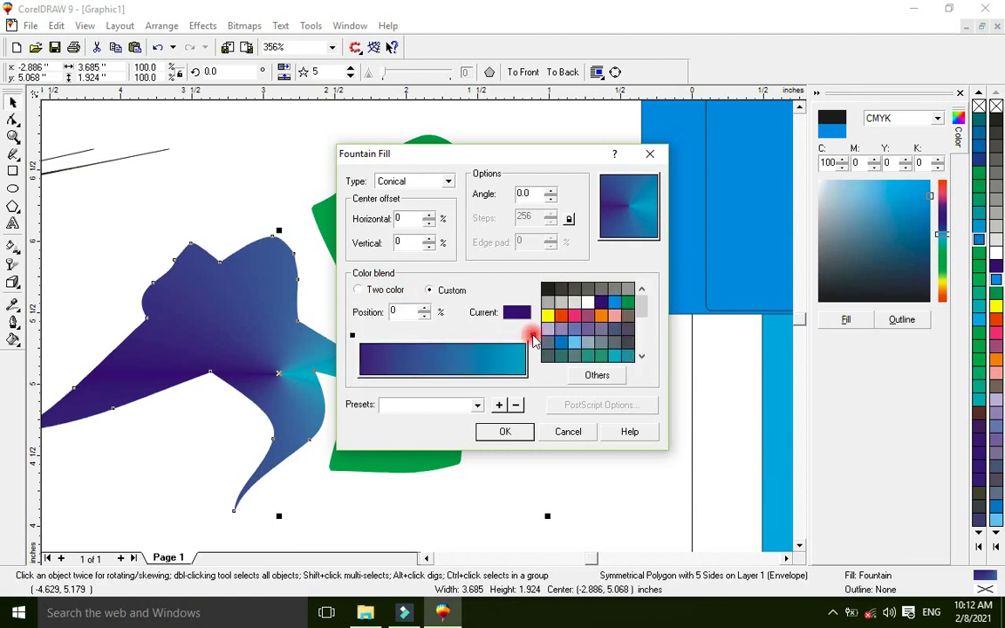
{"action": "left_click", "coordinate": [527, 338]}
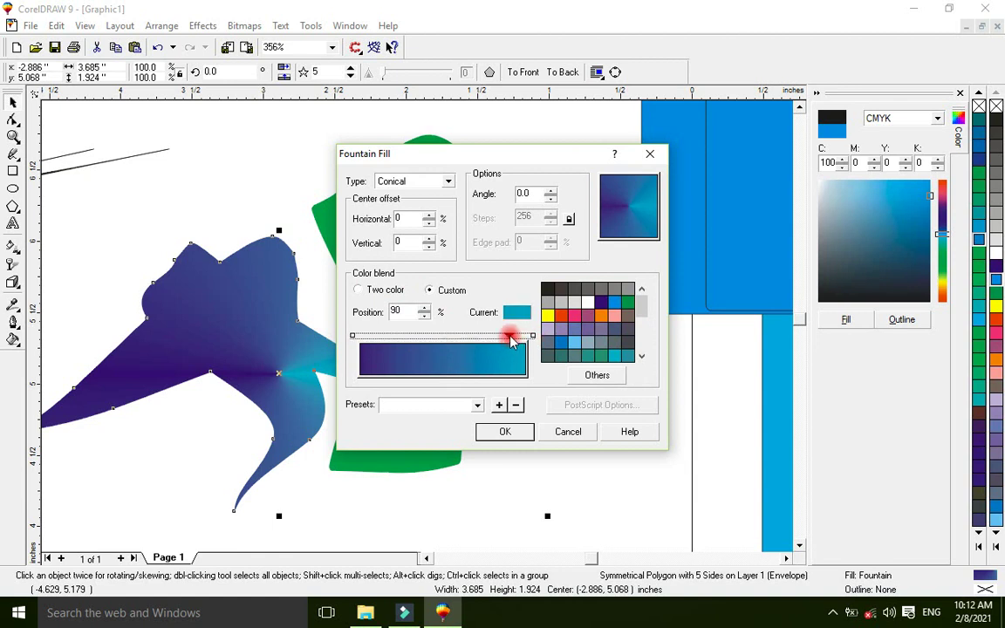
{"action": "left_click", "coordinate": [547, 314]}
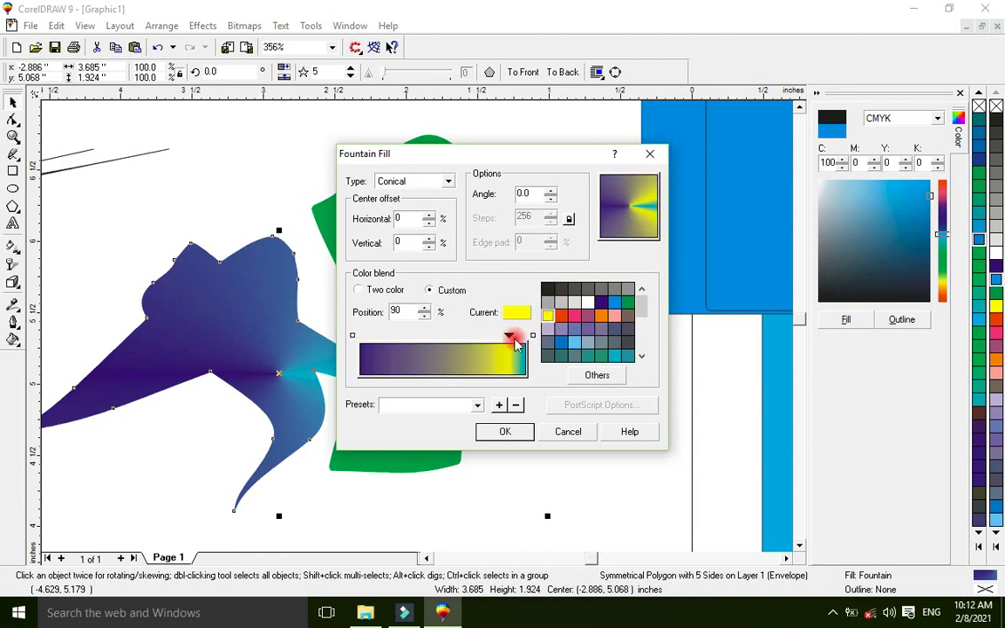
{"action": "left_click_drag", "start_coordinate": [510, 338], "coordinate": [505, 338]}
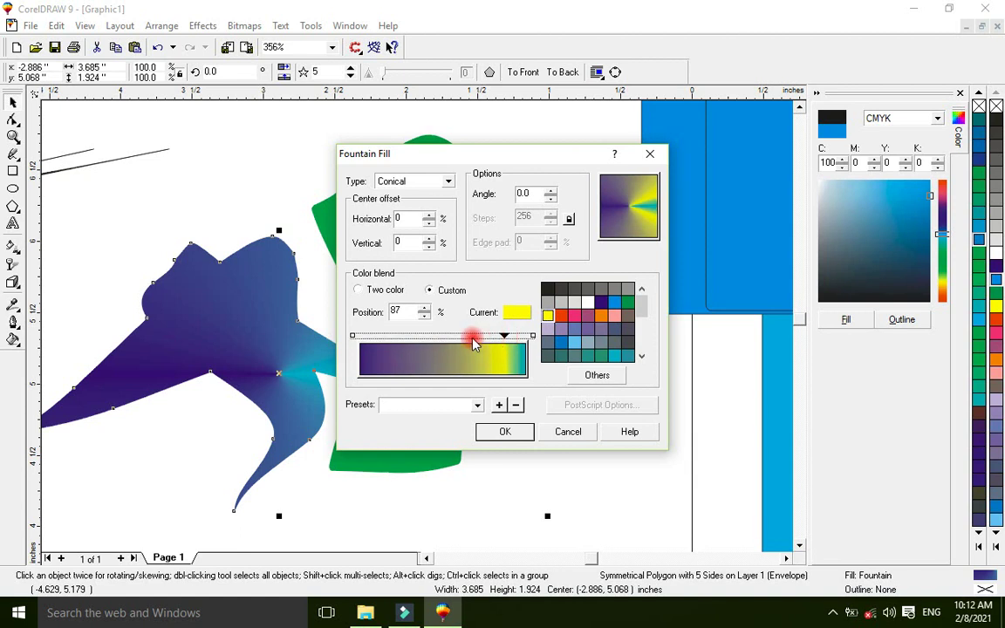
Step: Add a green color marker at position 67% and a white color marker at position 56% to the custom blend
{"action": "double_click", "coordinate": [471, 337]}
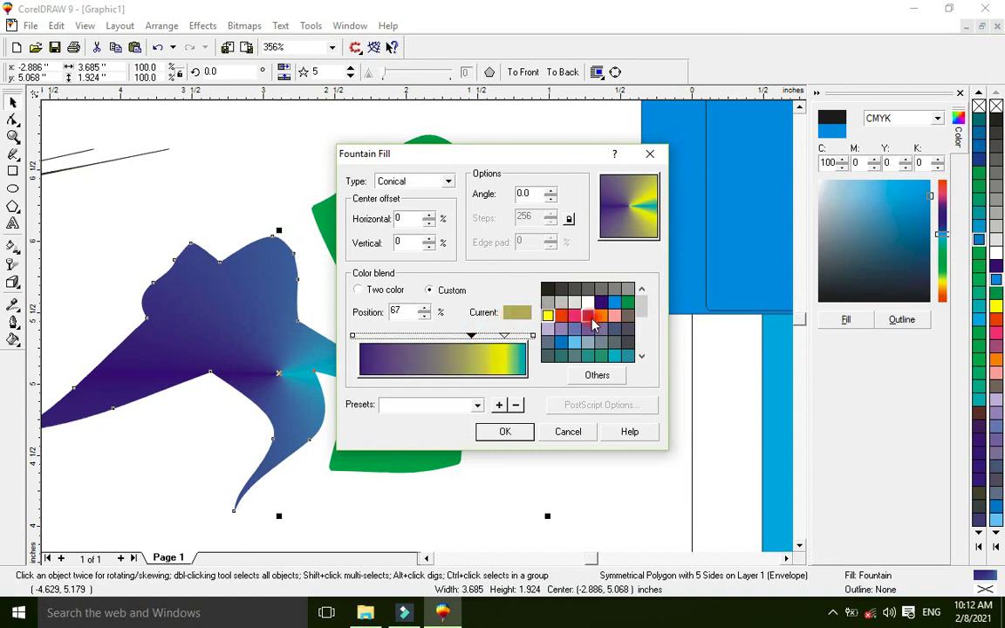
{"action": "left_click", "coordinate": [628, 302]}
{"action": "left_click", "coordinate": [508, 338]}
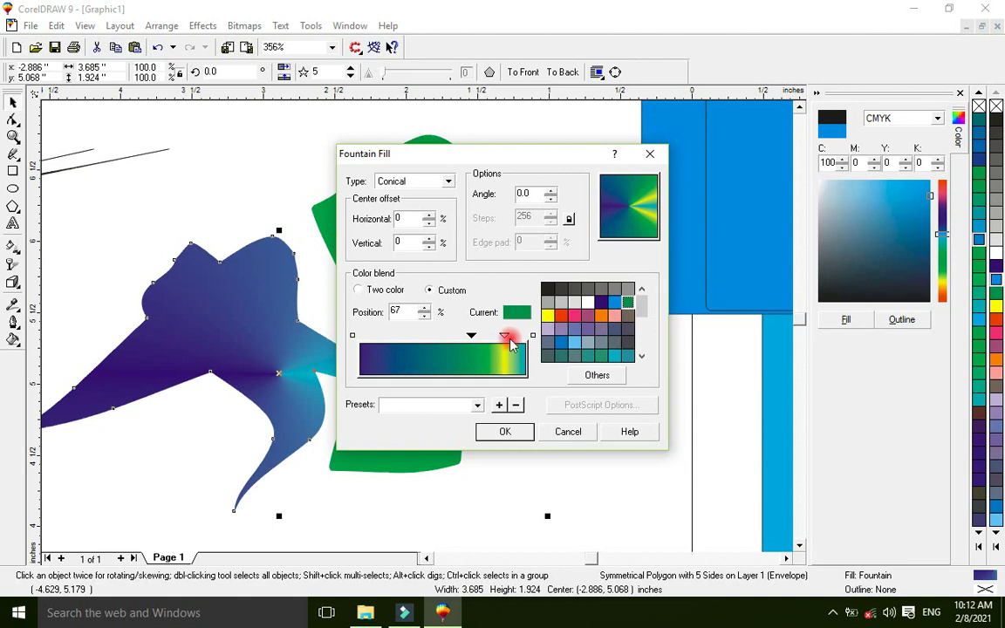
{"action": "left_click", "coordinate": [454, 341]}
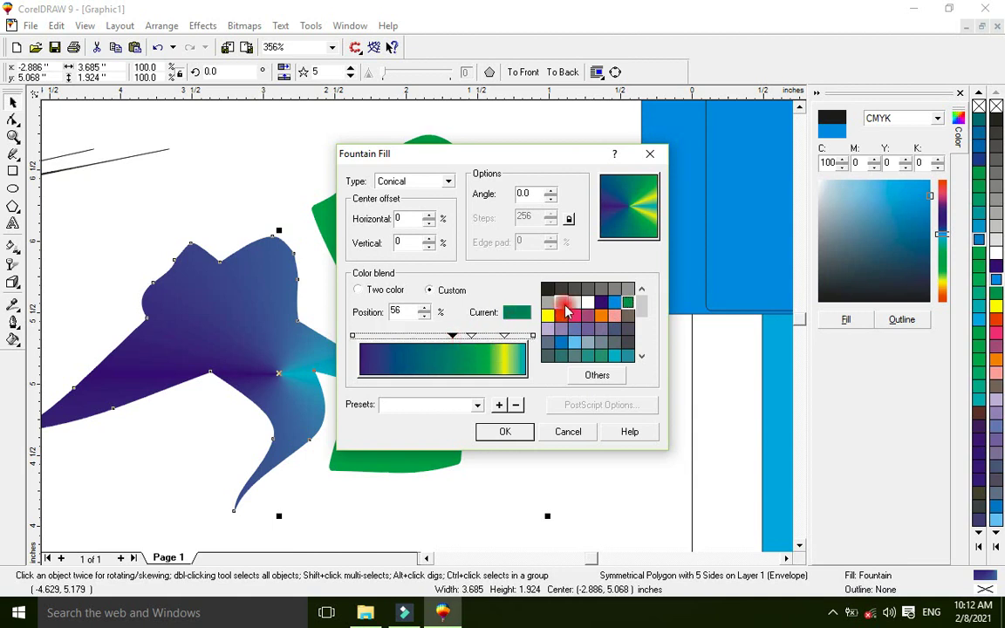
{"action": "left_click", "coordinate": [587, 302]}
Step: Remove the yellow marker from the blend and rearrange the green and white markers so that green precedes white
{"action": "left_click", "coordinate": [454, 337]}
{"action": "mouse_move", "coordinate": [453, 338]}
{"action": "left_mouse_down"}
{"action": "mouse_move", "coordinate": [440, 334]}
{"action": "mouse_move", "coordinate": [468, 334]}
{"action": "mouse_move", "coordinate": [395, 342]}
{"action": "mouse_move", "coordinate": [503, 340]}
{"action": "left_mouse_up"}
{"action": "double_click", "coordinate": [508, 336]}
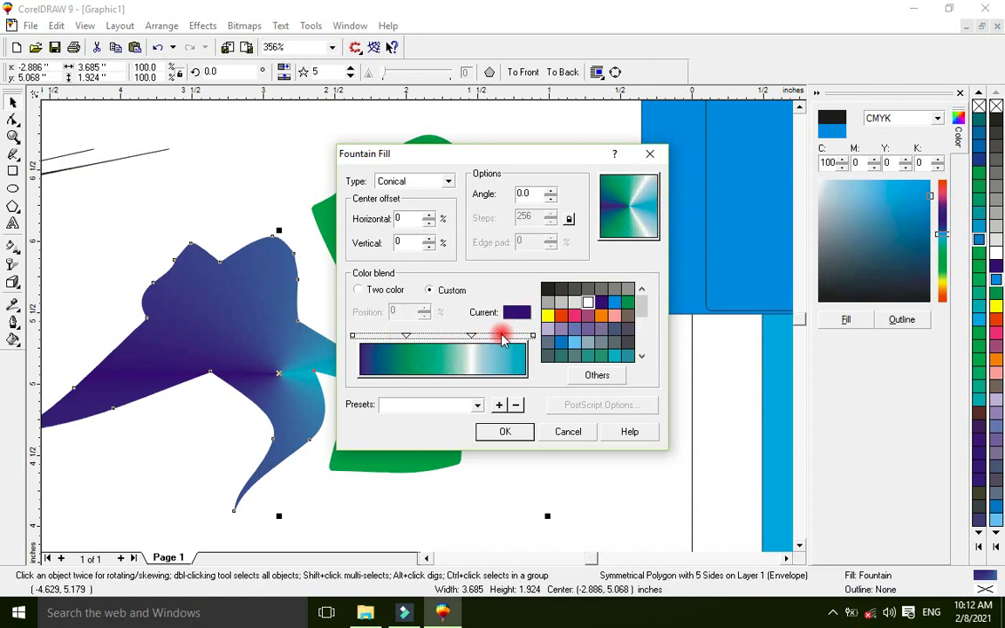
Step: Add a salmon pink color marker to the blend between the white marker and the teal end
{"action": "double_click", "coordinate": [502, 337]}
{"action": "left_click", "coordinate": [583, 334]}
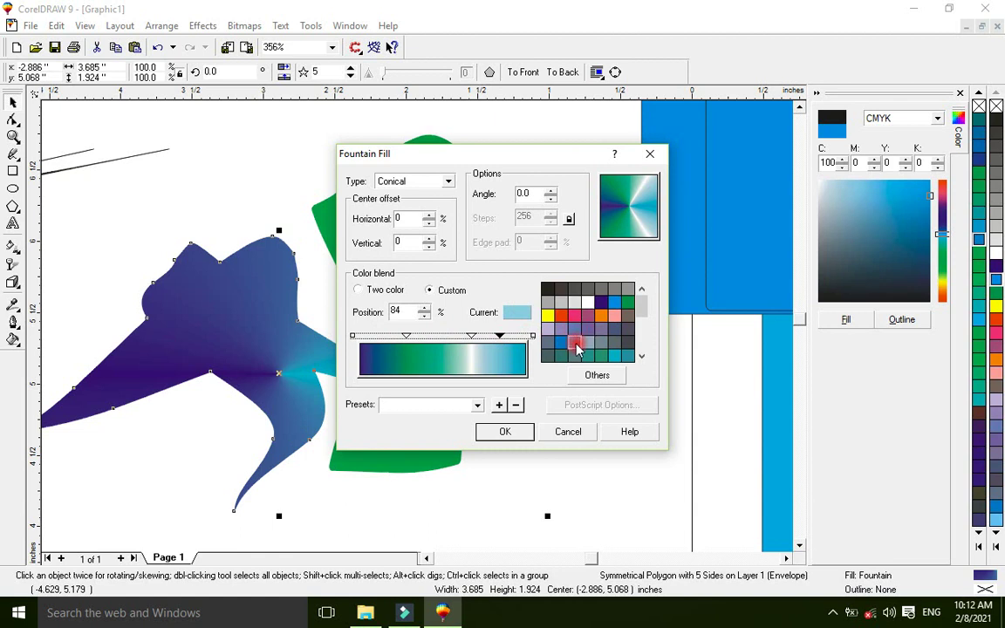
{"action": "mouse_move", "coordinate": [500, 337]}
{"action": "left_mouse_down"}
{"action": "mouse_move", "coordinate": [378, 341]}
{"action": "mouse_move", "coordinate": [485, 337]}
{"action": "mouse_move", "coordinate": [382, 338]}
{"action": "mouse_move", "coordinate": [395, 338]}
{"action": "left_mouse_up"}
{"action": "left_click", "coordinate": [615, 316]}
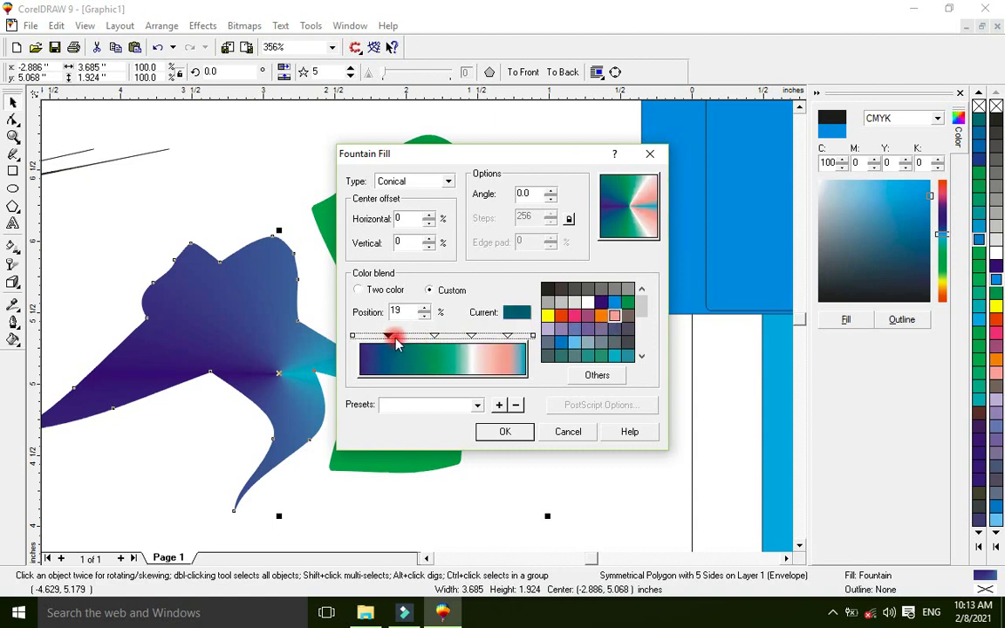
Step: Color the marker beside the purple end yellow, move it to position 24%, and apply the custom conical fill to the polygon
{"action": "left_click", "coordinate": [547, 315]}
{"action": "left_click_drag", "start_coordinate": [395, 340], "coordinate": [400, 337]}
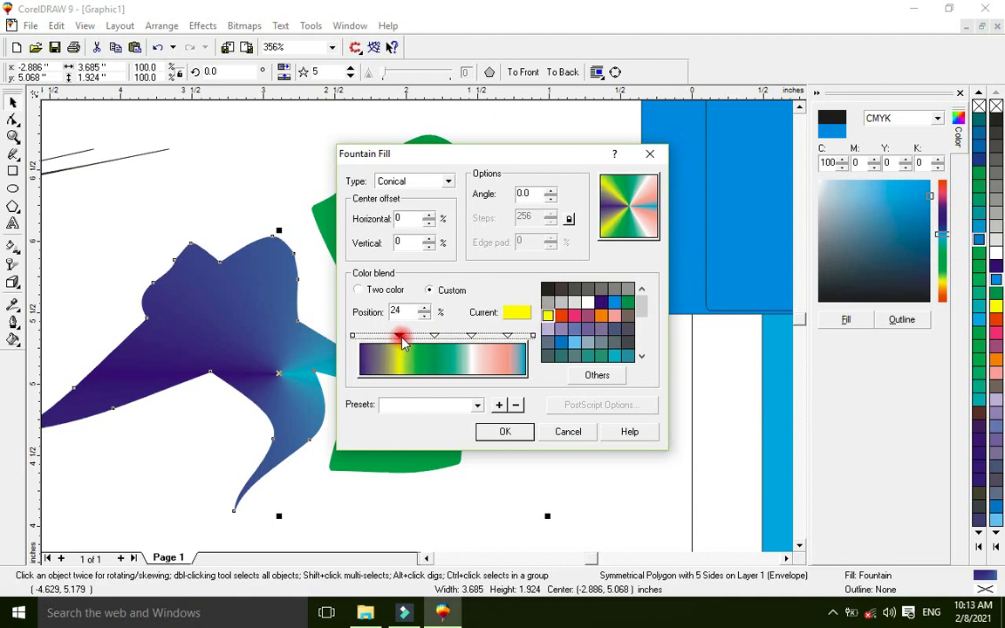
{"action": "left_click", "coordinate": [490, 431]}
{"action": "left_click", "coordinate": [503, 432]}
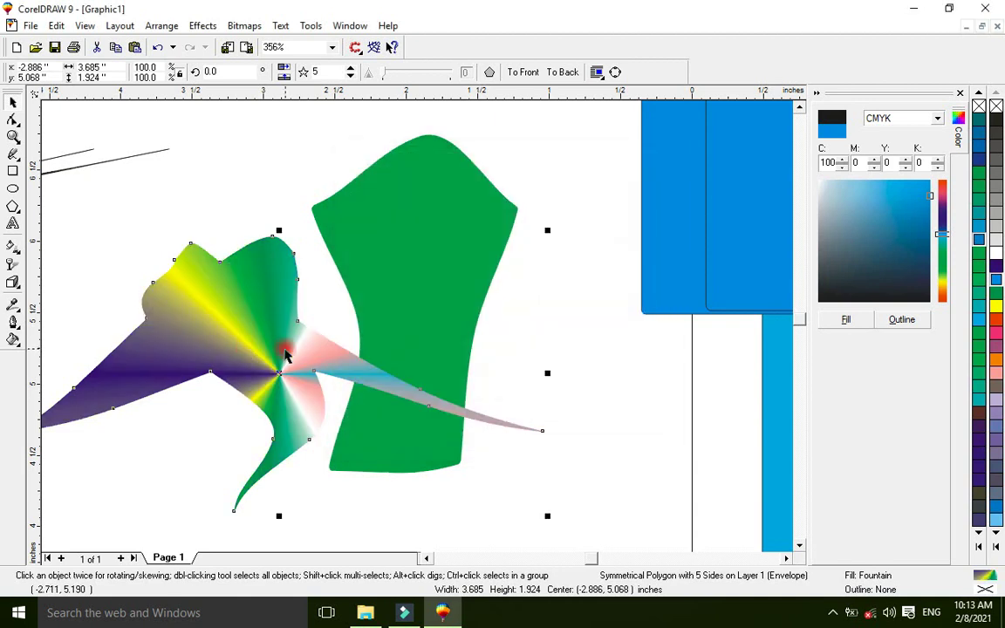
Step: Move the green shape to the right and the gradient polygon's center to about X -2.56, Y 5.18 inches
{"action": "left_click_drag", "start_coordinate": [203, 355], "coordinate": [202, 296]}
{"action": "left_click_drag", "start_coordinate": [349, 224], "coordinate": [453, 224]}
{"action": "left_click_drag", "start_coordinate": [210, 306], "coordinate": [256, 349]}
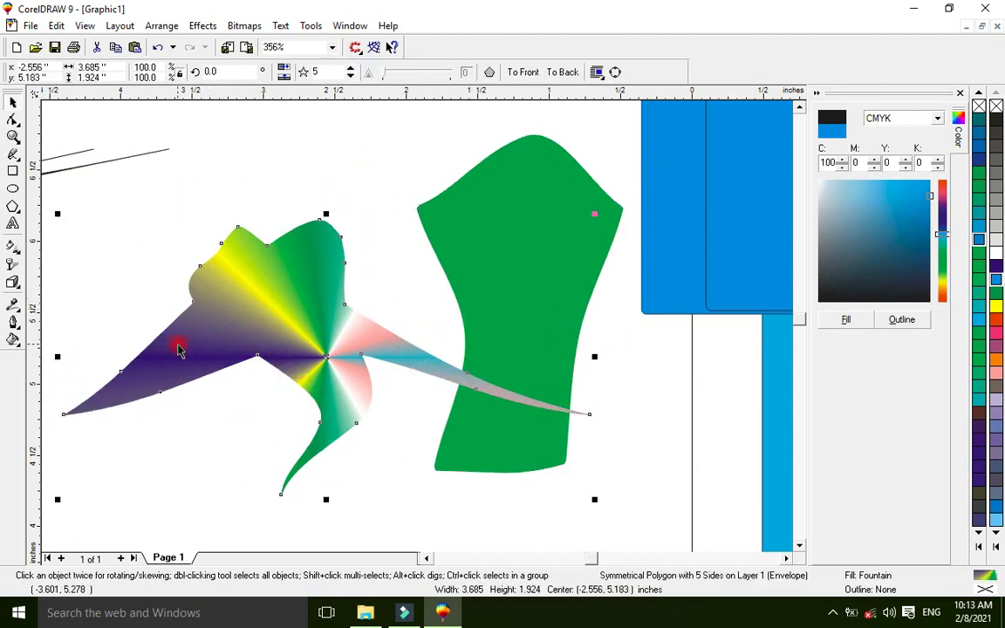
Step: Change the polygon's fountain fill type to Square and move its center to about X -2.54, Y 5.47 inches
{"action": "left_click", "coordinate": [13, 341]}
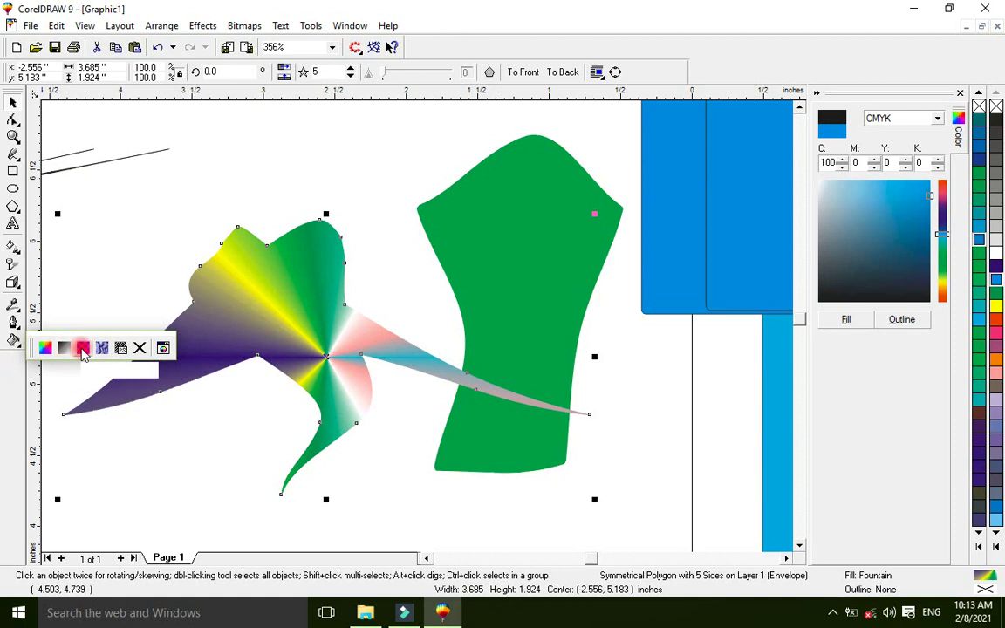
{"action": "left_click", "coordinate": [82, 348]}
{"action": "left_click", "coordinate": [448, 363]}
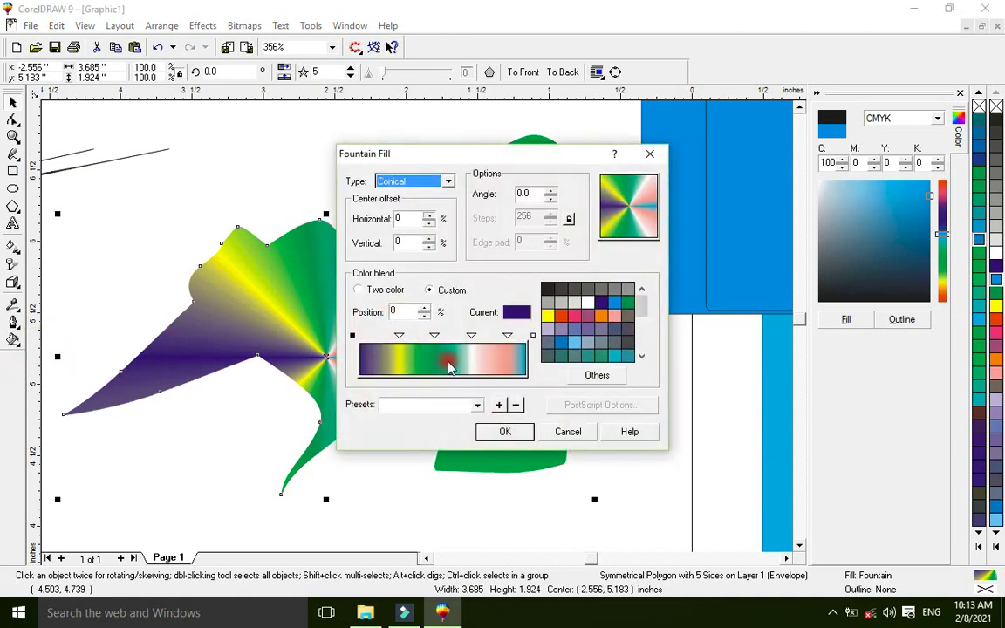
{"action": "left_click", "coordinate": [451, 180]}
{"action": "left_click", "coordinate": [393, 225]}
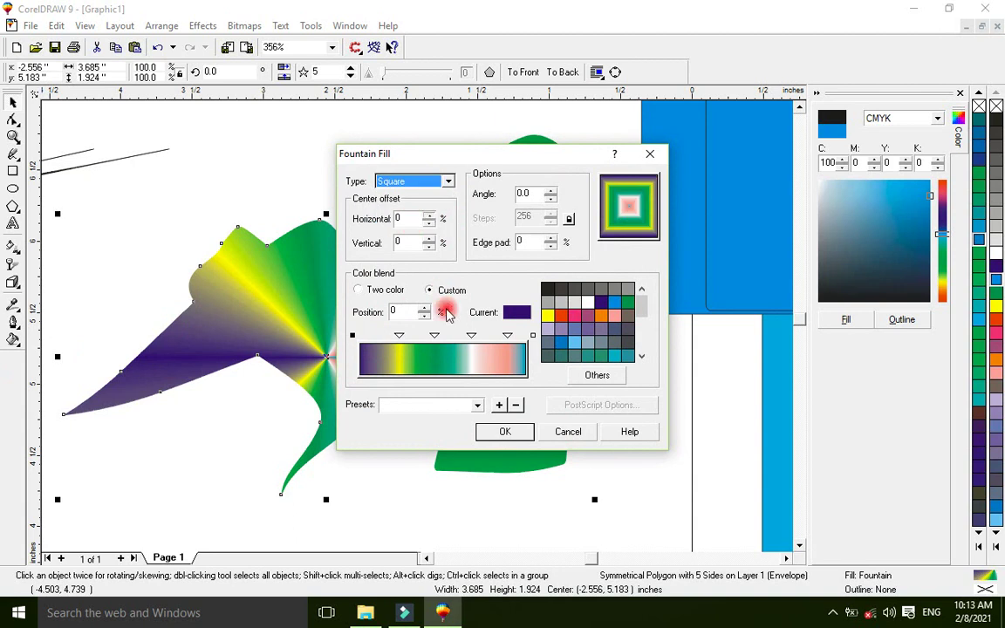
{"action": "left_click", "coordinate": [497, 432]}
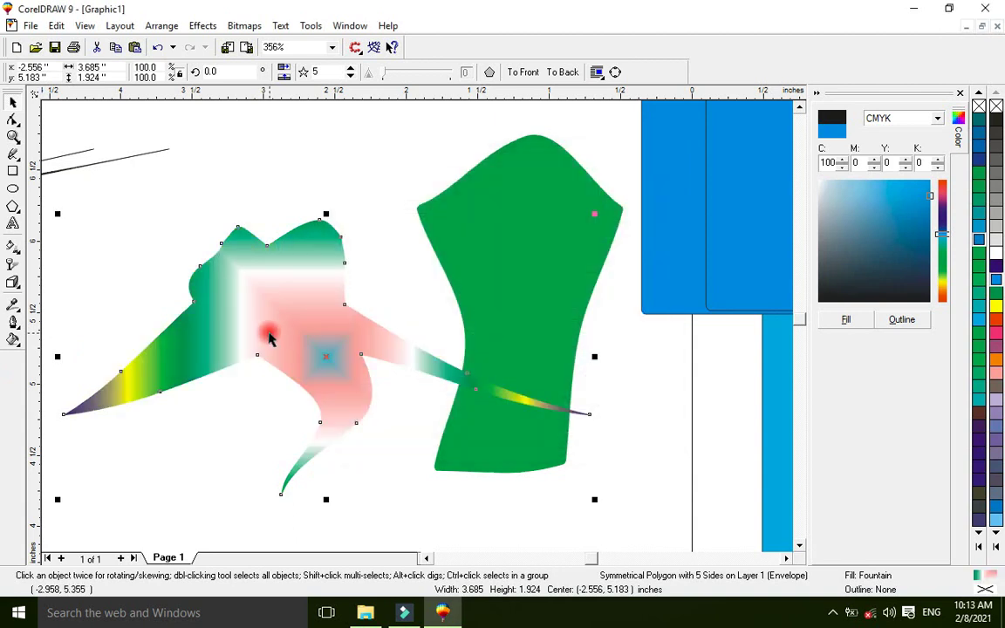
{"action": "left_click_drag", "start_coordinate": [268, 338], "coordinate": [271, 298]}
Step: Fill the polygon with the 2-color brick pattern, using a black front color and a white back color
{"action": "left_click", "coordinate": [13, 340]}
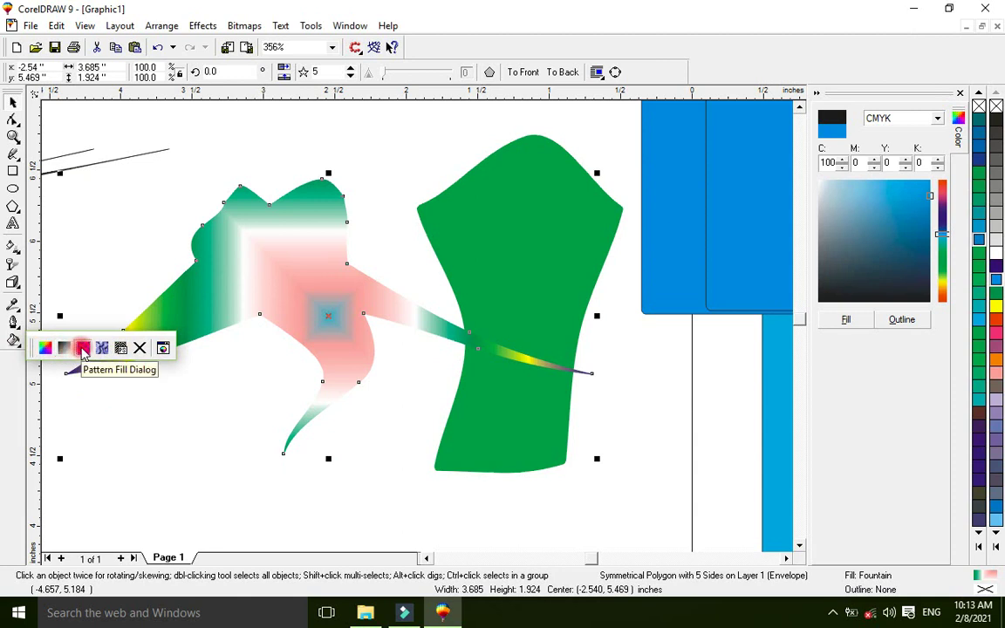
{"action": "left_click", "coordinate": [83, 349]}
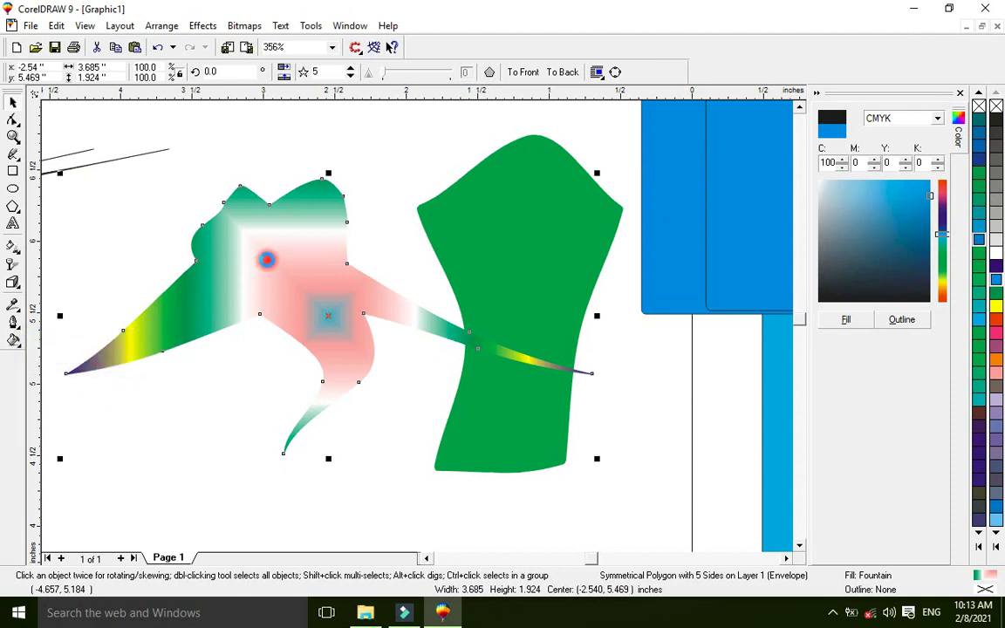
{"action": "left_click_drag", "start_coordinate": [267, 260], "coordinate": [359, 245]}
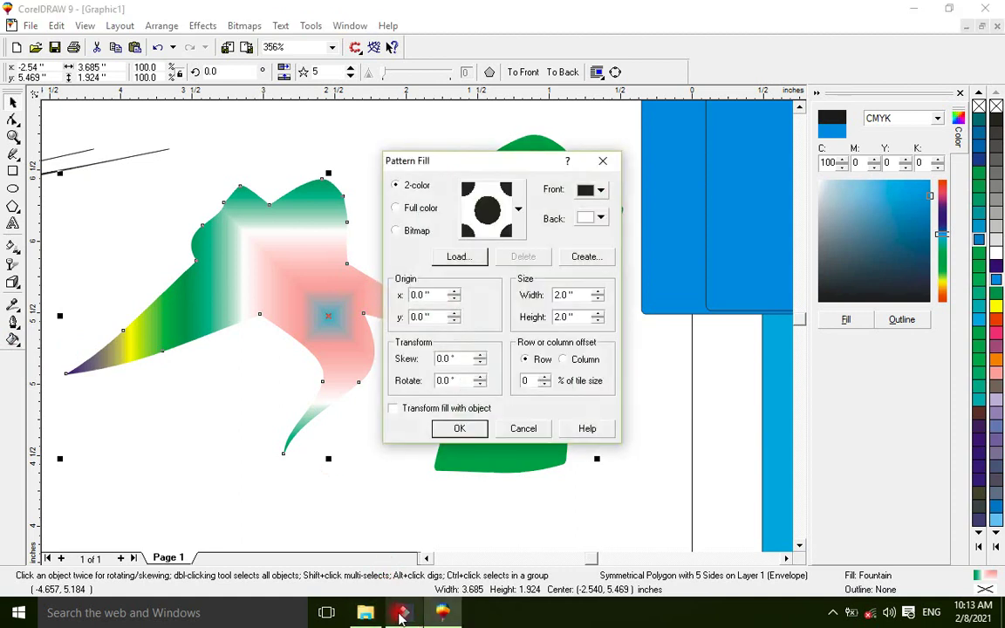
{"action": "left_click", "coordinate": [520, 213]}
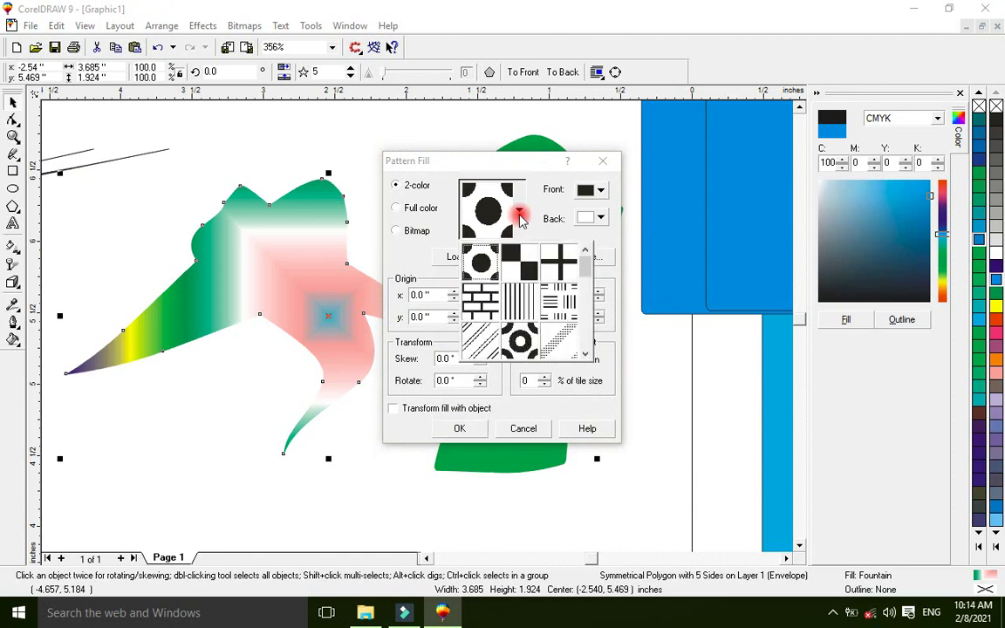
{"action": "left_click", "coordinate": [480, 290]}
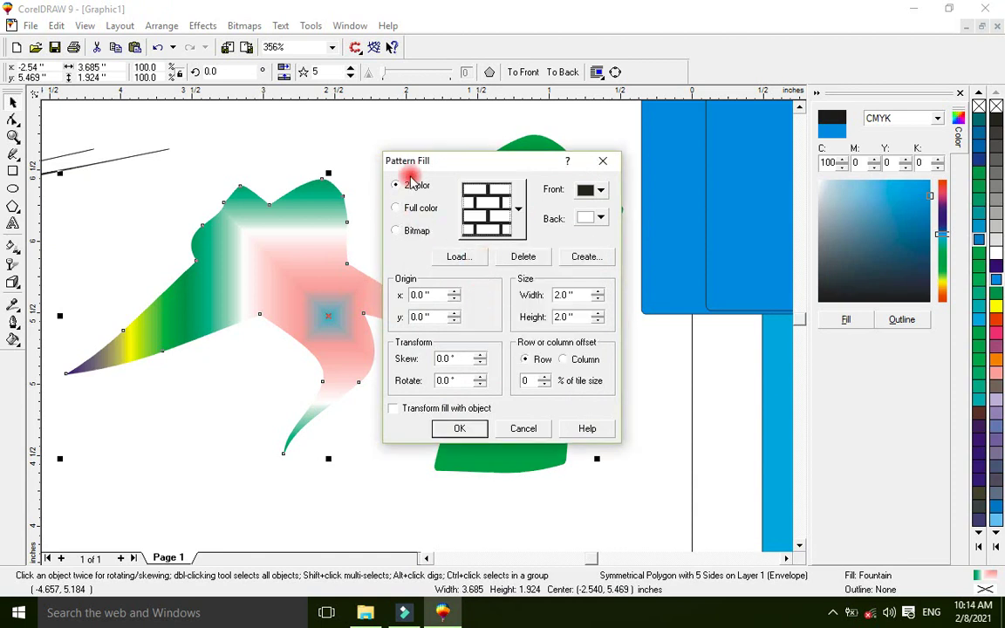
{"action": "left_click", "coordinate": [397, 208]}
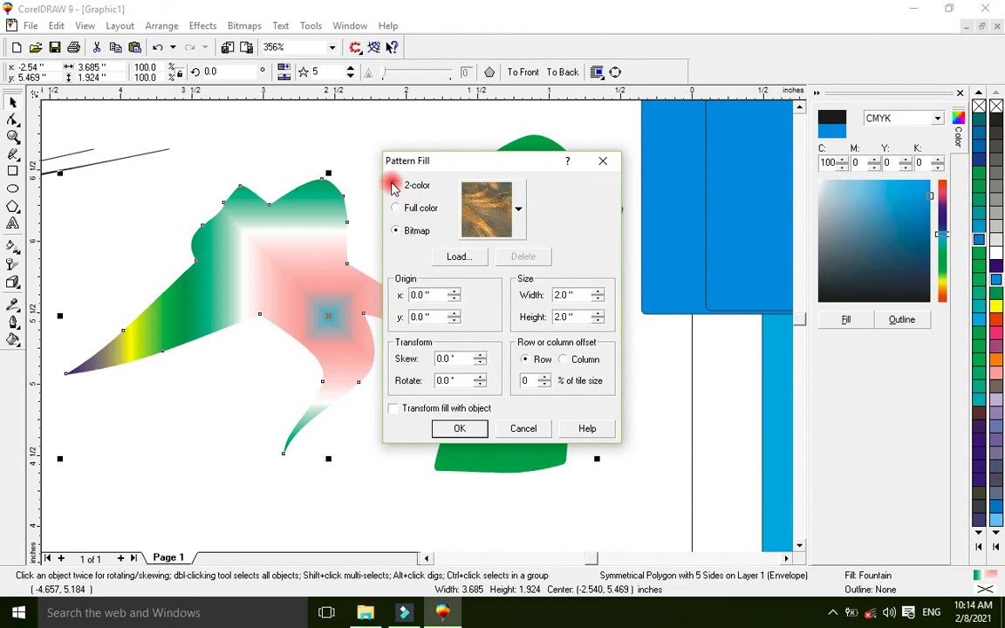
{"action": "left_click", "coordinate": [395, 185]}
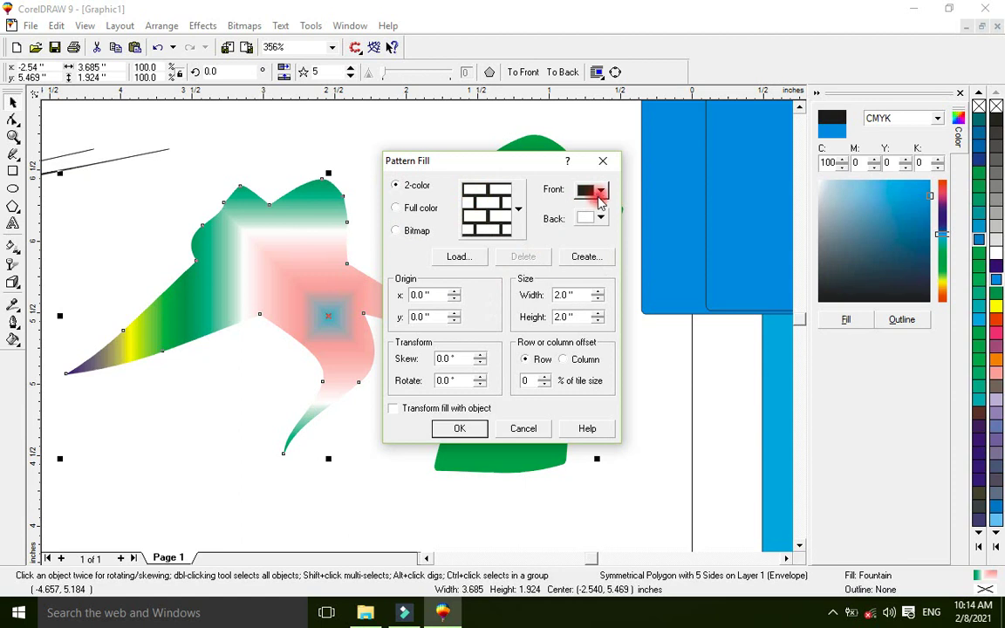
{"action": "left_click", "coordinate": [460, 428]}
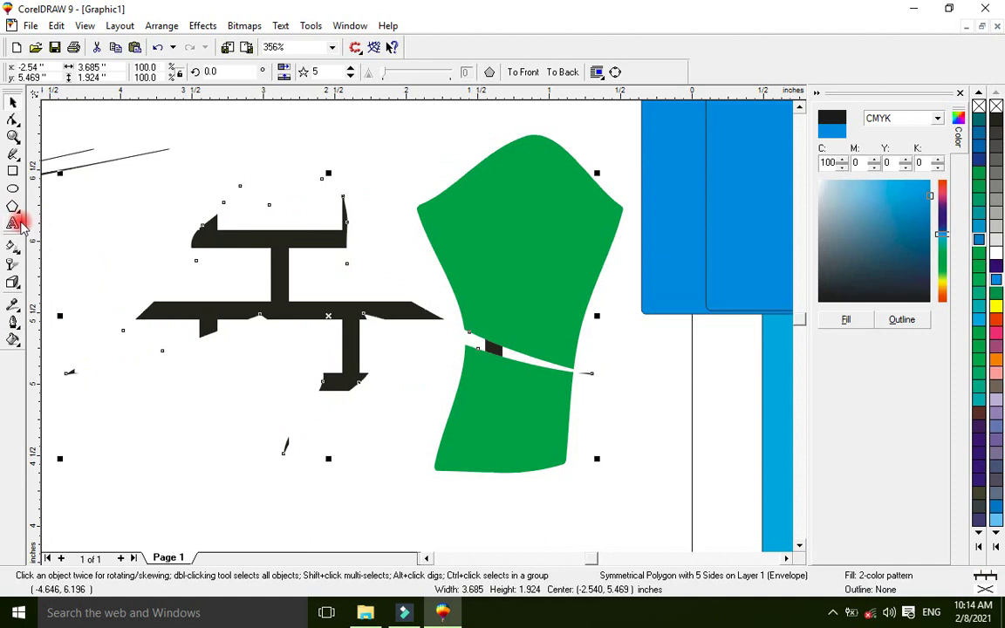
Step: Move the yellow mesh-filled circle over the page's left edge and the pattern-filled polygon's center to about X -1.90, Y 6.94 inches
{"action": "left_click", "coordinate": [13, 136]}
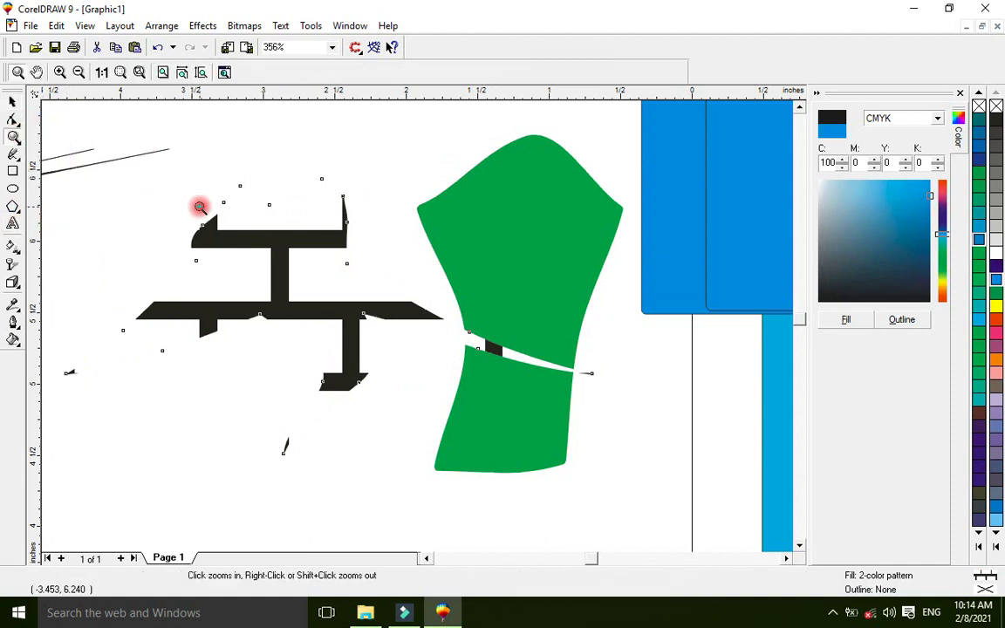
{"action": "right_click", "coordinate": [199, 206]}
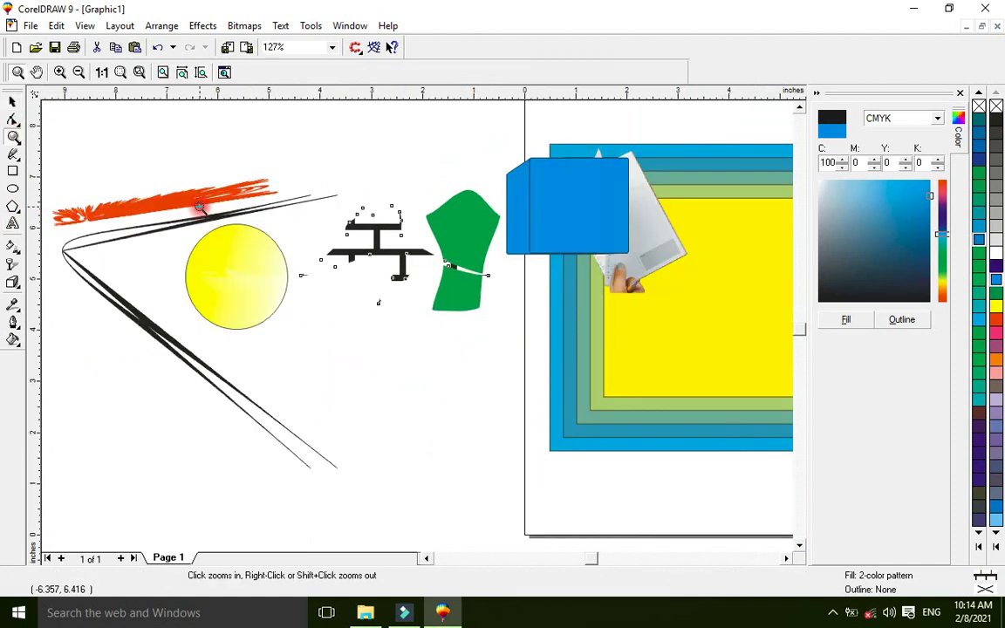
{"action": "left_click", "coordinate": [13, 103]}
{"action": "left_click_drag", "start_coordinate": [232, 265], "coordinate": [534, 342]}
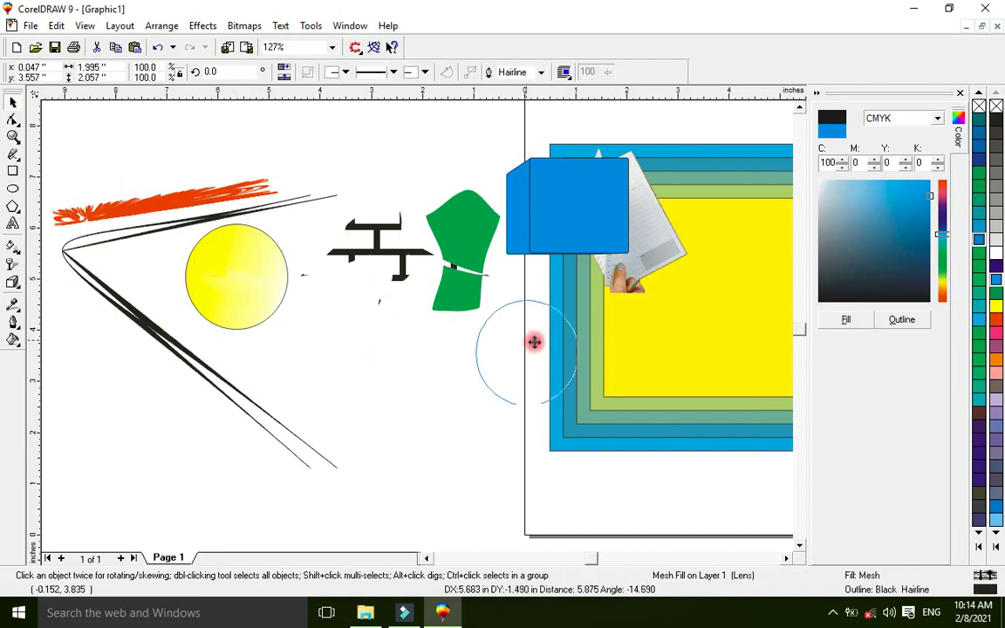
{"action": "left_click_drag", "start_coordinate": [390, 266], "coordinate": [424, 191]}
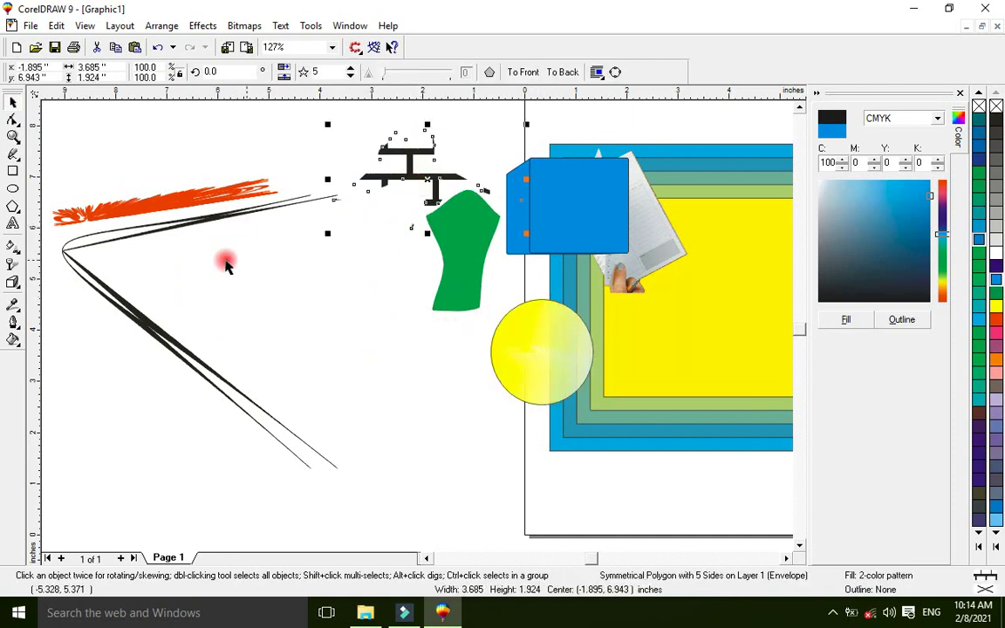
Step: Draw a rectangle about 3.2 by 1.26 inches between the black brush strokes, centered near X -5.42, Y 4.94 inches
{"action": "left_click", "coordinate": [13, 173]}
{"action": "left_click_drag", "start_coordinate": [164, 247], "coordinate": [331, 316]}
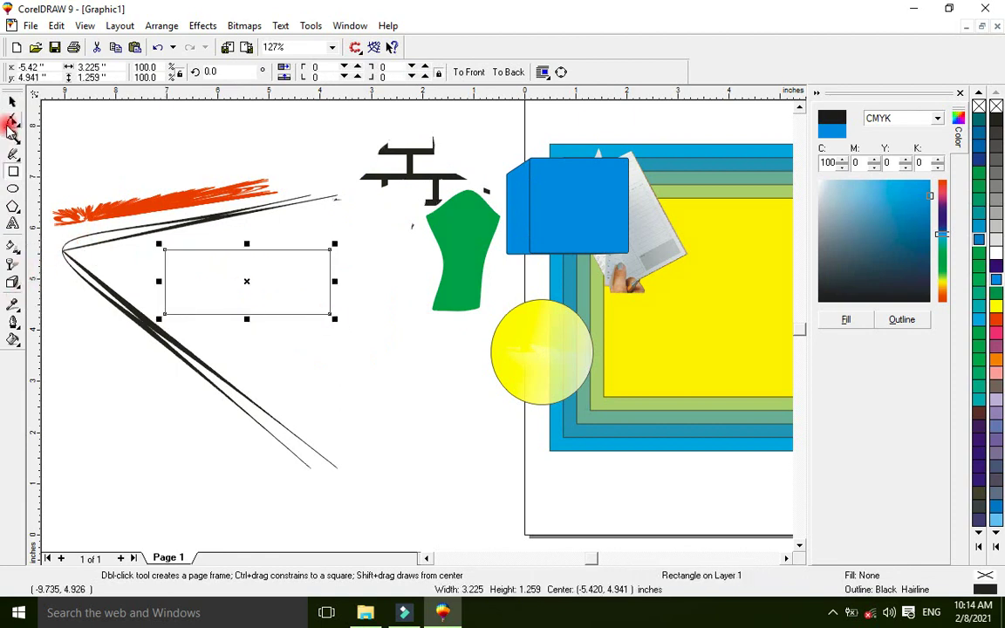
{"action": "left_click", "coordinate": [12, 103]}
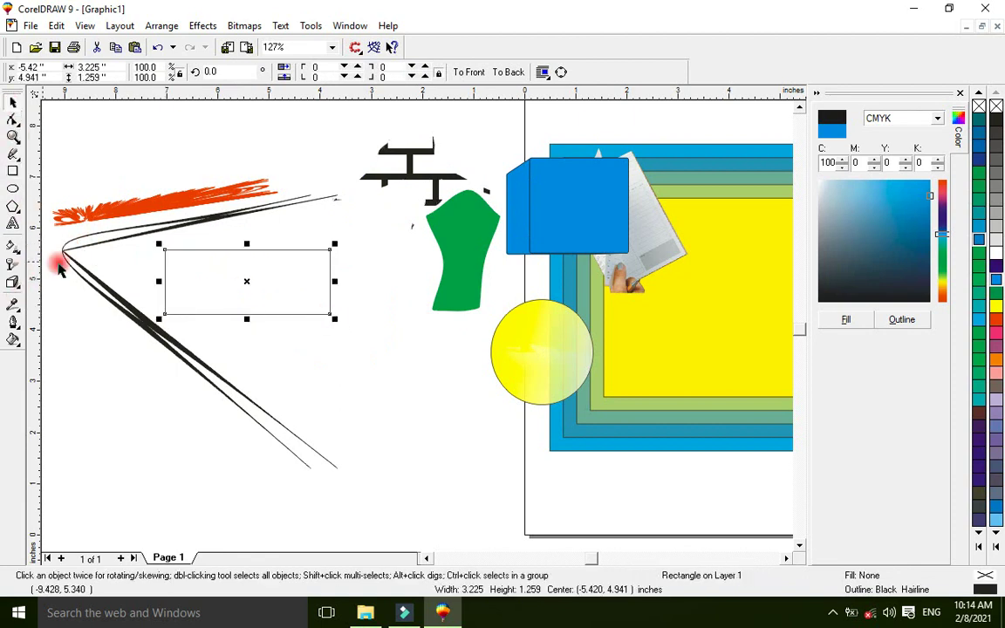
Step: Fill the rectangle with the 2-color dot pattern, using a black front color, a white back color and 2.0-inch tiles
{"action": "left_click", "coordinate": [13, 323]}
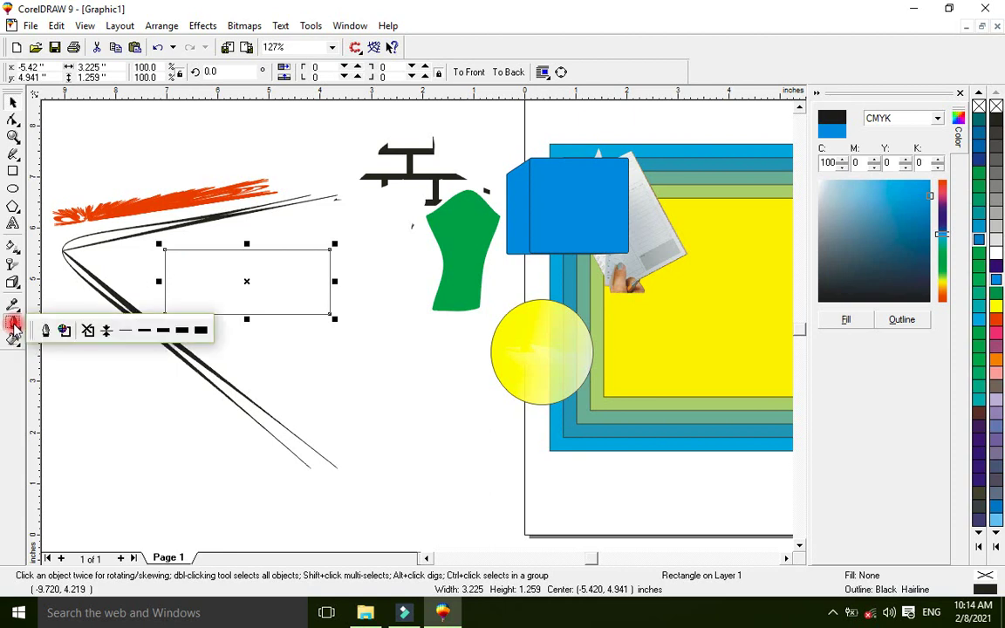
{"action": "left_click", "coordinate": [13, 340]}
{"action": "left_click", "coordinate": [86, 350]}
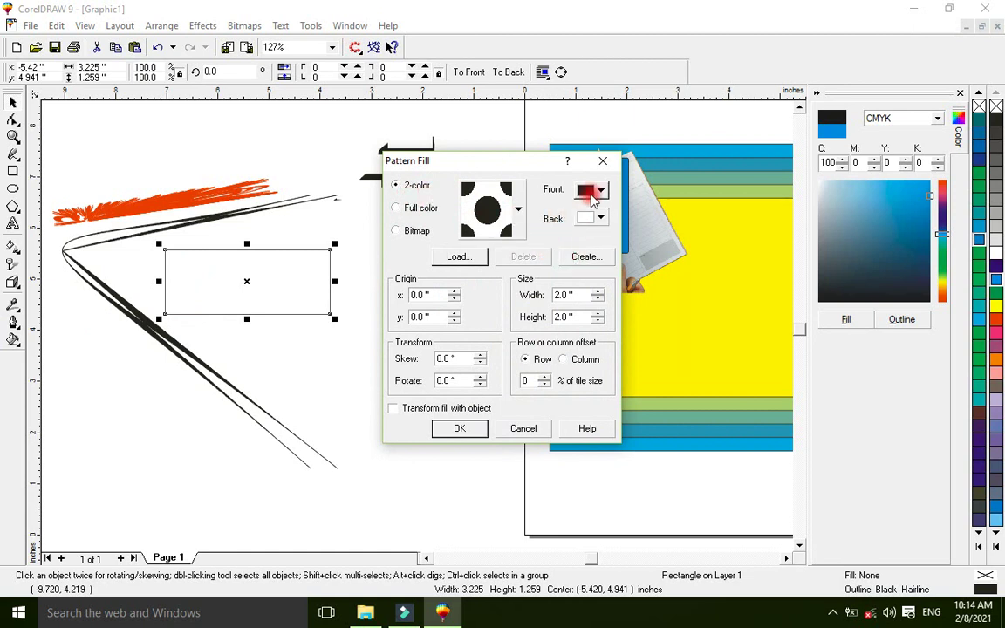
{"action": "left_click", "coordinate": [450, 428]}
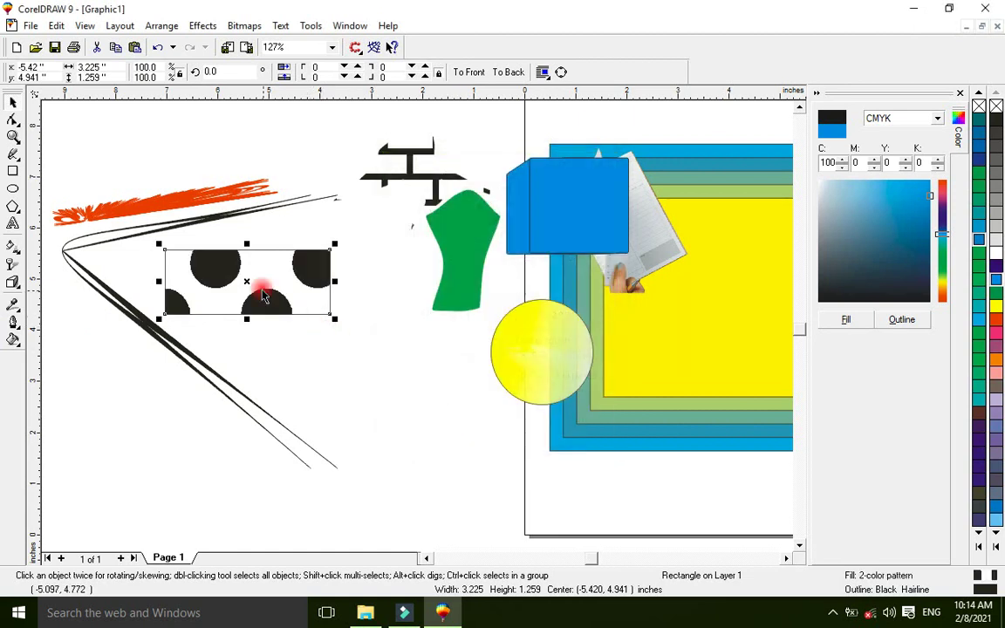
Step: Change the dot pattern's front color to yellow and its tile size to 1.0 inch wide and 1.0 inch high
{"action": "left_click", "coordinate": [12, 337]}
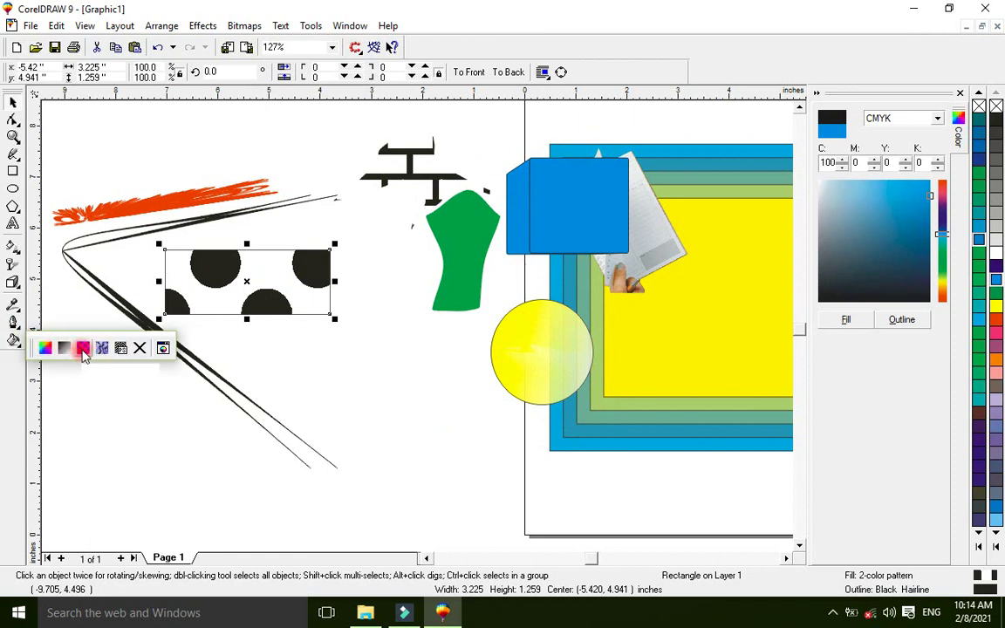
{"action": "left_click", "coordinate": [83, 349]}
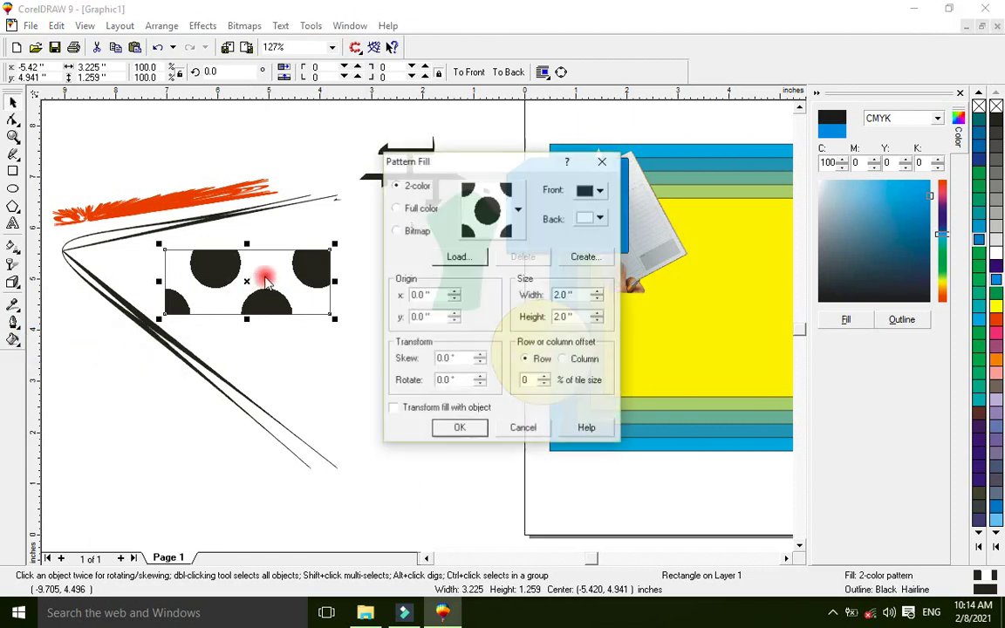
{"action": "left_click", "coordinate": [595, 191]}
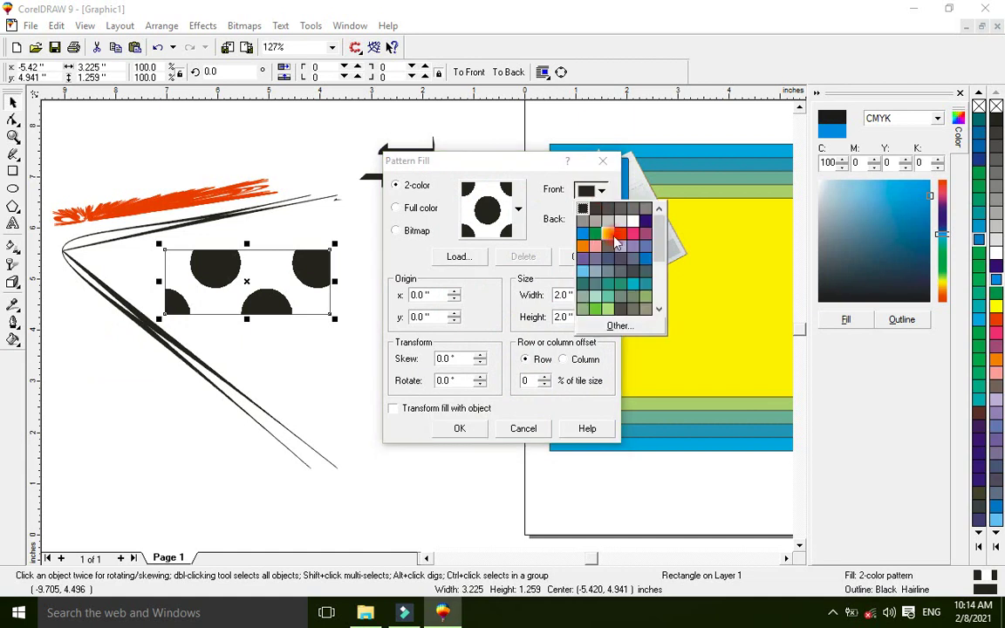
{"action": "left_click", "coordinate": [608, 233]}
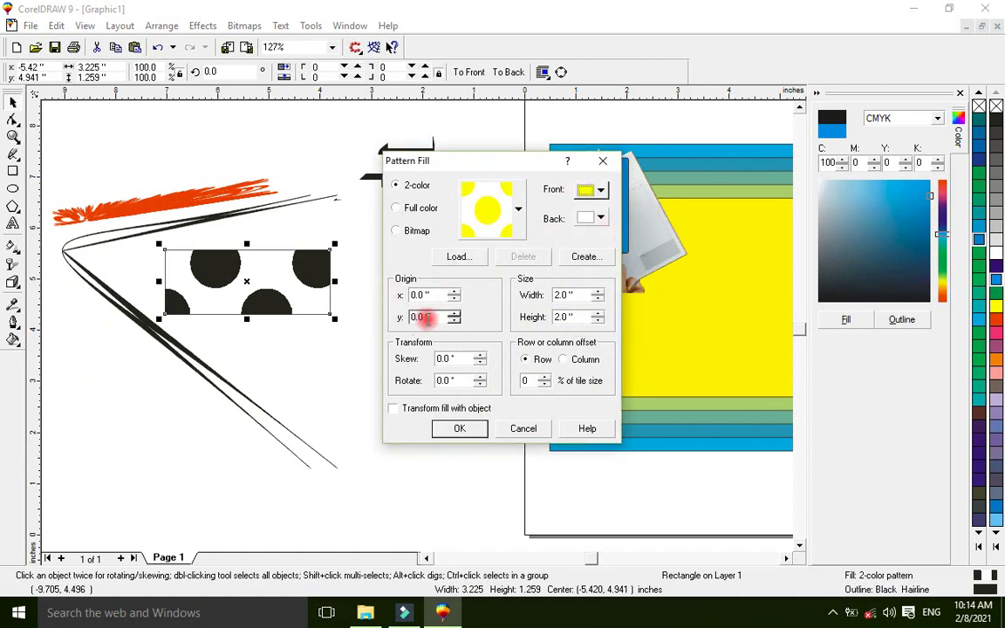
{"action": "left_click", "coordinate": [598, 300]}
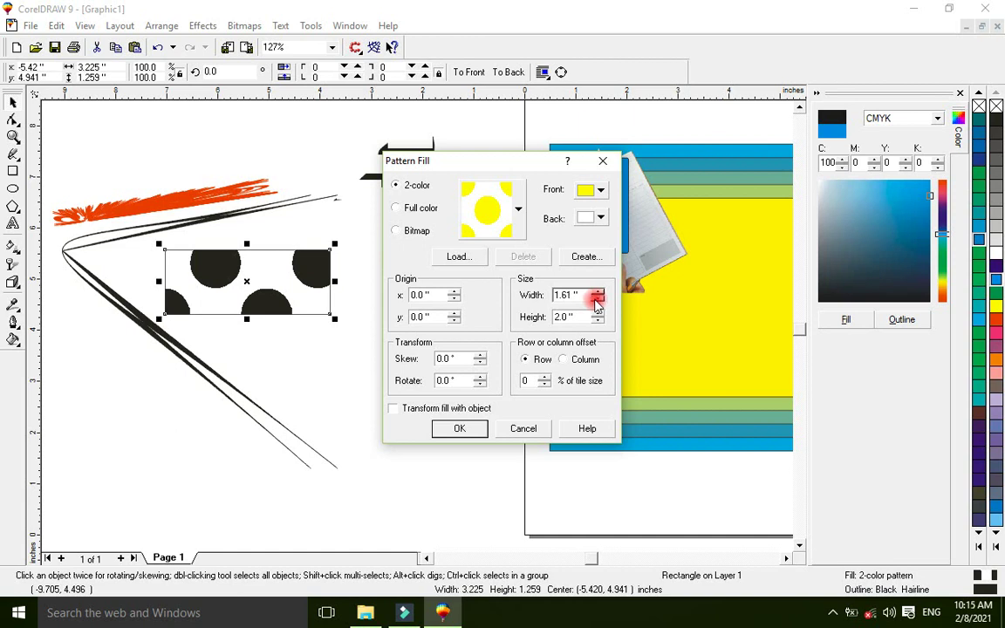
{"action": "mouse_move", "coordinate": [579, 294]}
{"action": "left_mouse_down"}
{"action": "mouse_move", "coordinate": [551, 298]}
{"action": "mouse_move", "coordinate": [558, 318]}
{"action": "left_mouse_up"}
{"action": "type", "text": "11"}
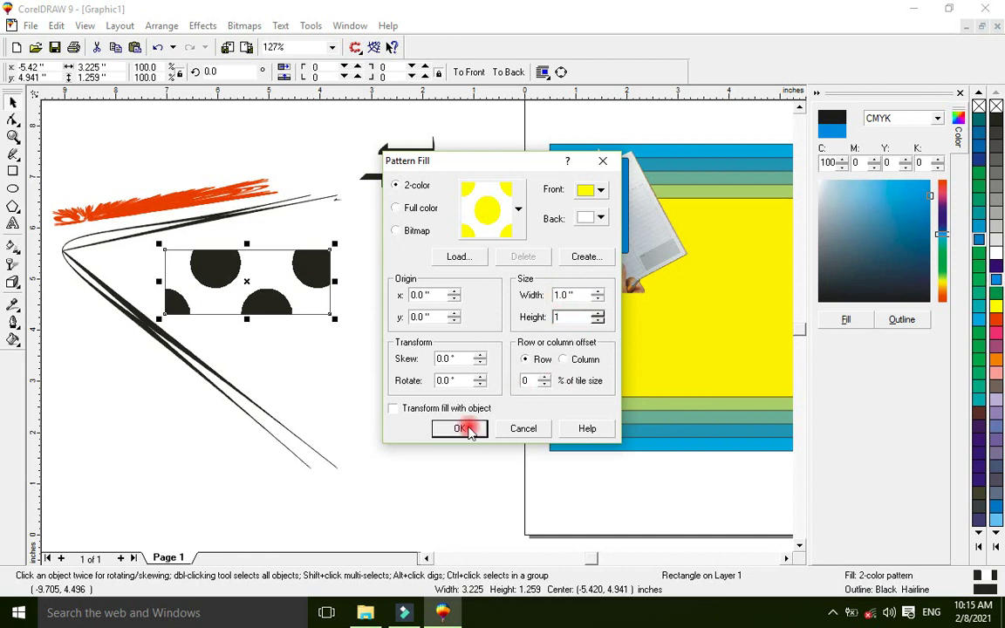
{"action": "left_click", "coordinate": [460, 428]}
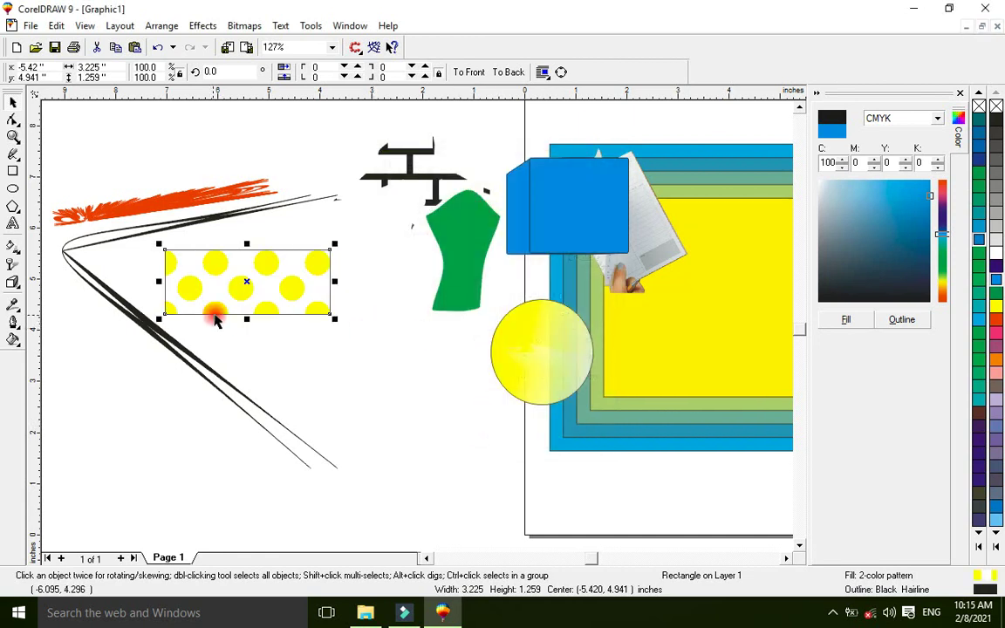
Step: Set the dot pattern's back color to pink and enlarge the rectangle to about 4.7 by 1.84 inches
{"action": "left_click", "coordinate": [13, 339]}
{"action": "left_click", "coordinate": [85, 349]}
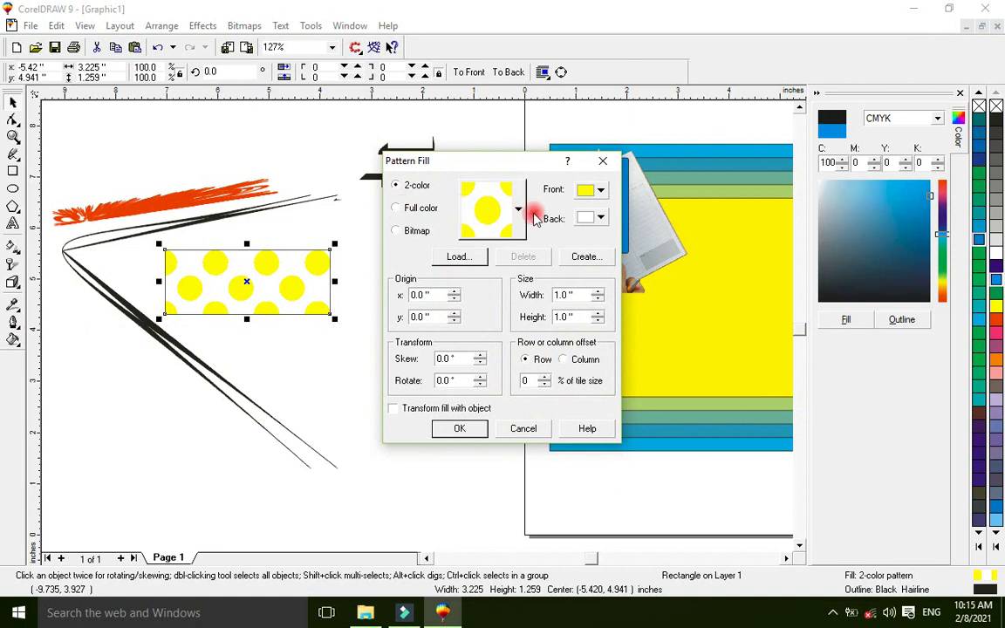
{"action": "left_click", "coordinate": [599, 218]}
{"action": "left_click", "coordinate": [635, 250]}
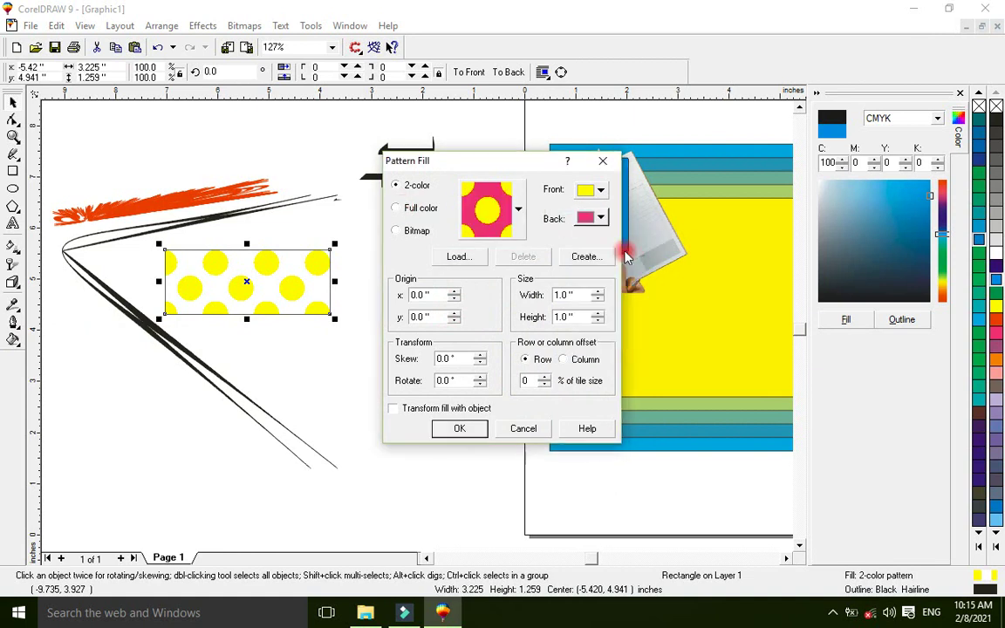
{"action": "left_click", "coordinate": [460, 427]}
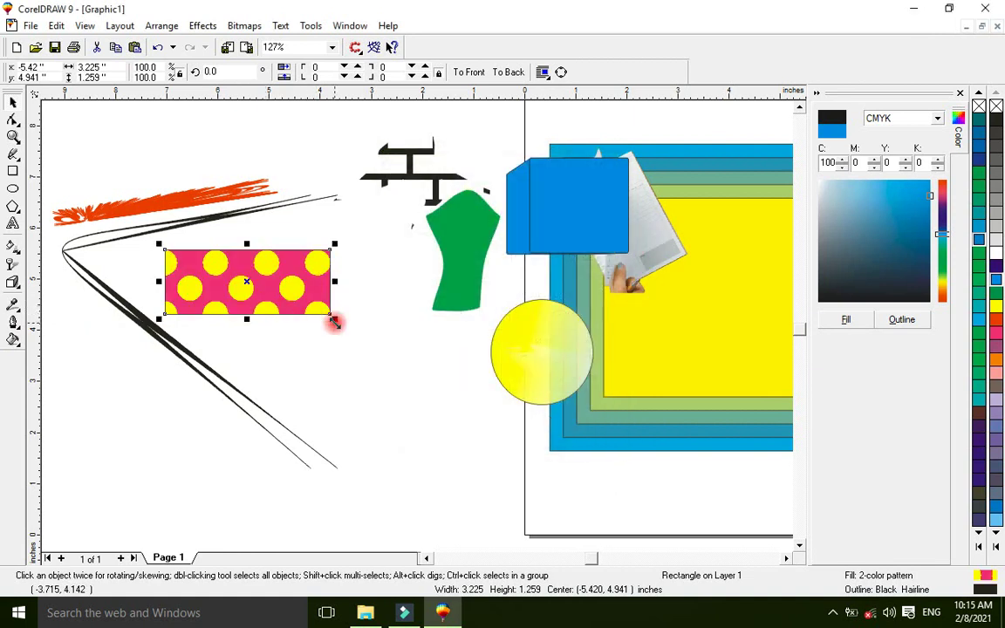
{"action": "left_click_drag", "start_coordinate": [335, 319], "coordinate": [408, 417]}
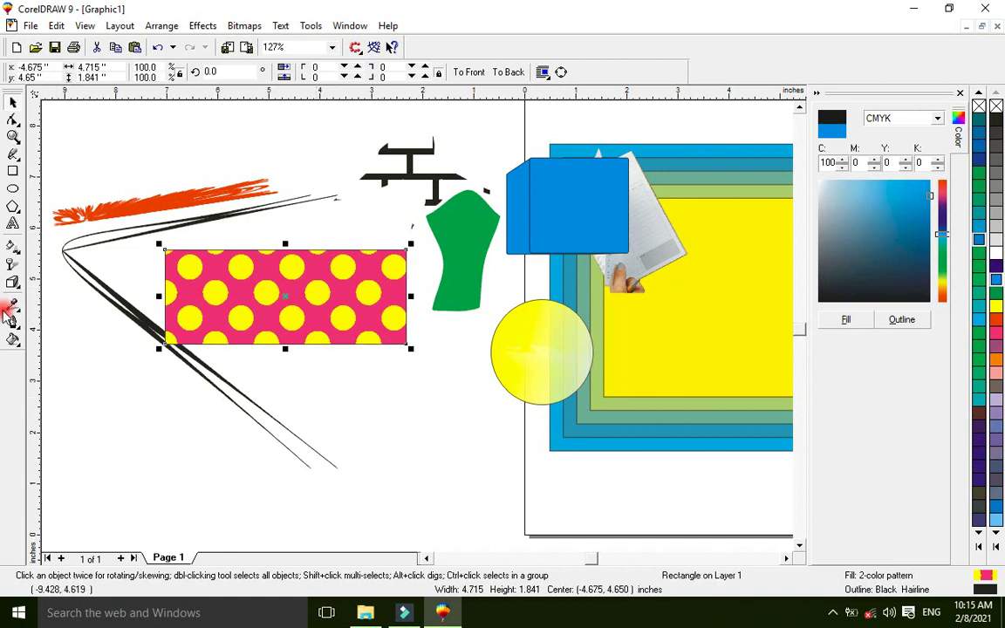
Step: Change the rectangle's 2-color pattern from dots to bricks, keeping the yellow front and pink back colors
{"action": "left_click", "coordinate": [13, 343]}
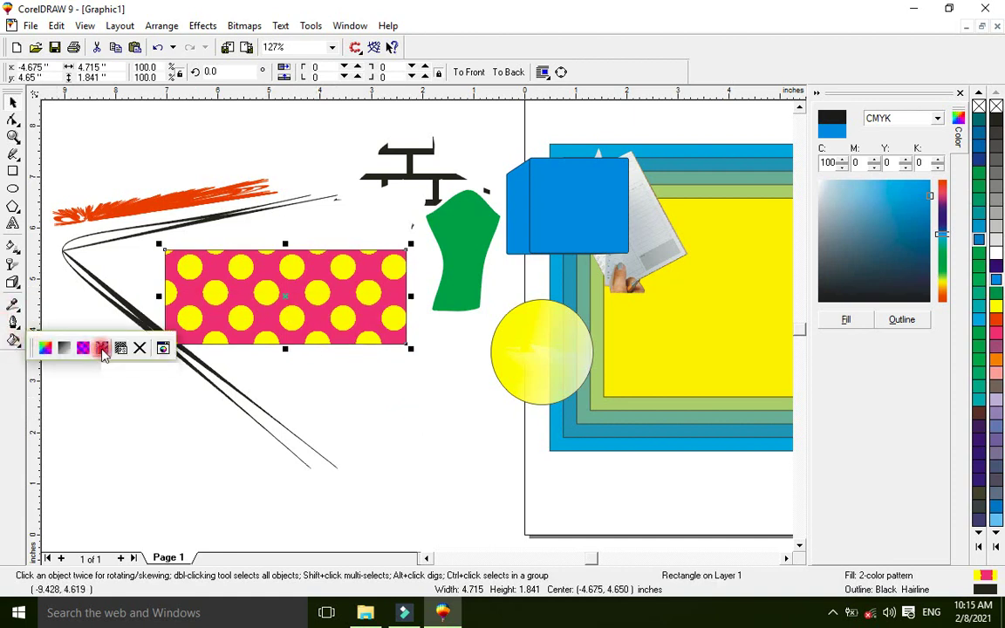
{"action": "left_click", "coordinate": [83, 348]}
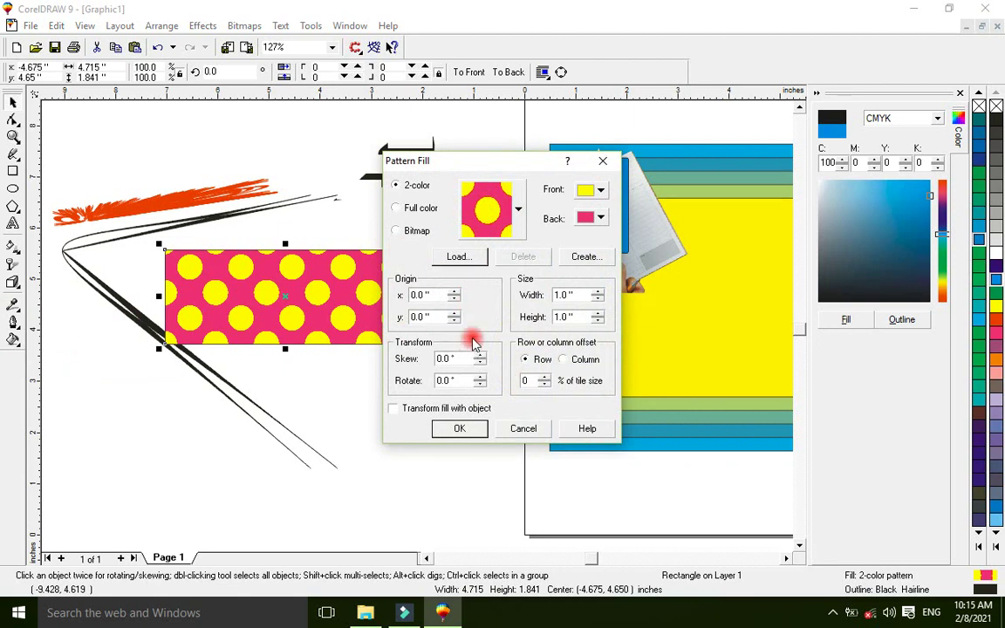
{"action": "left_click", "coordinate": [399, 209]}
{"action": "left_click", "coordinate": [397, 191]}
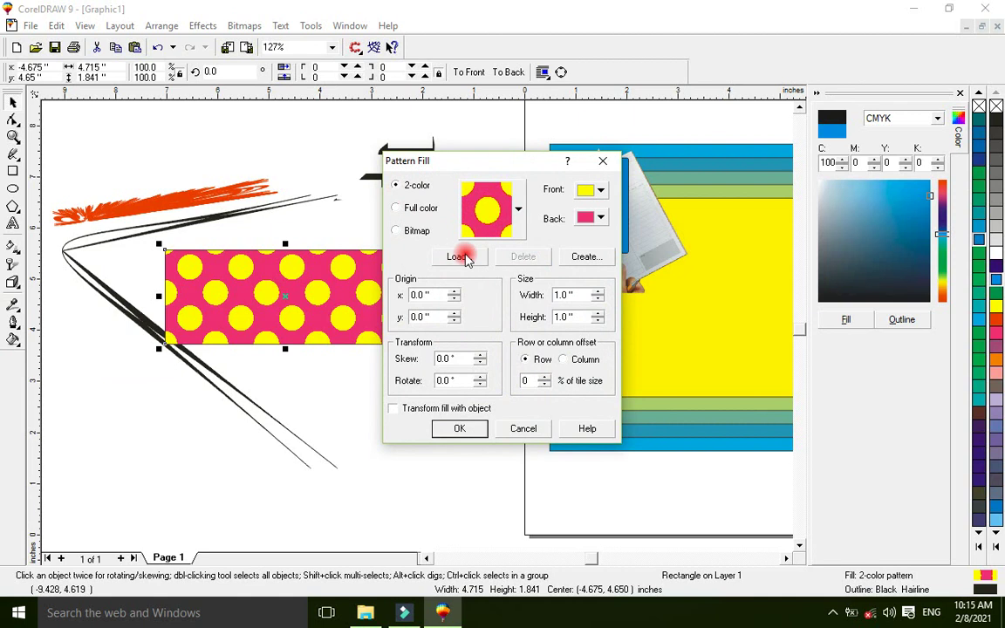
{"action": "left_click", "coordinate": [520, 209]}
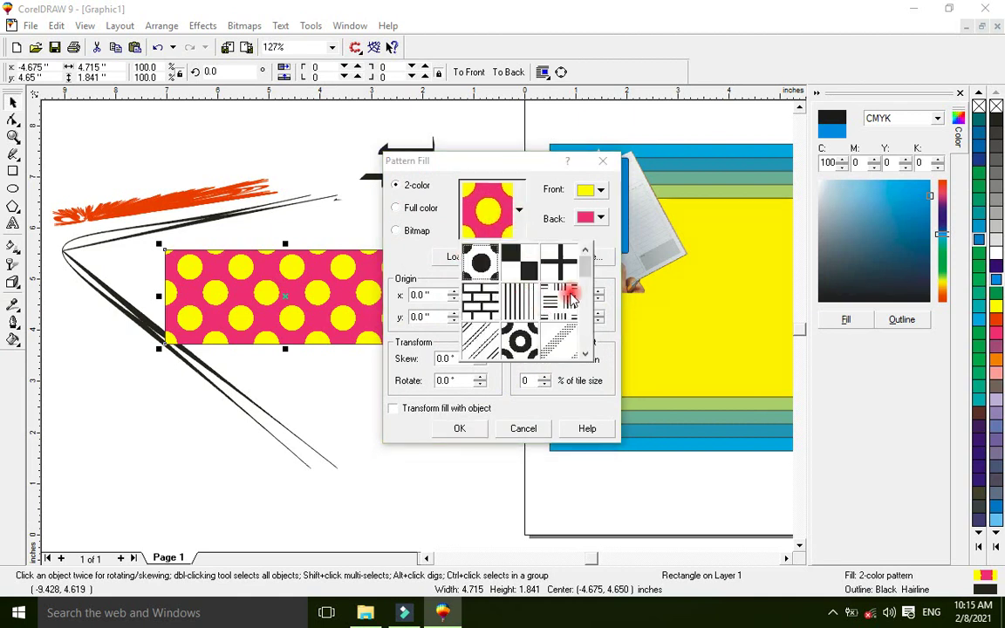
{"action": "left_click", "coordinate": [476, 312]}
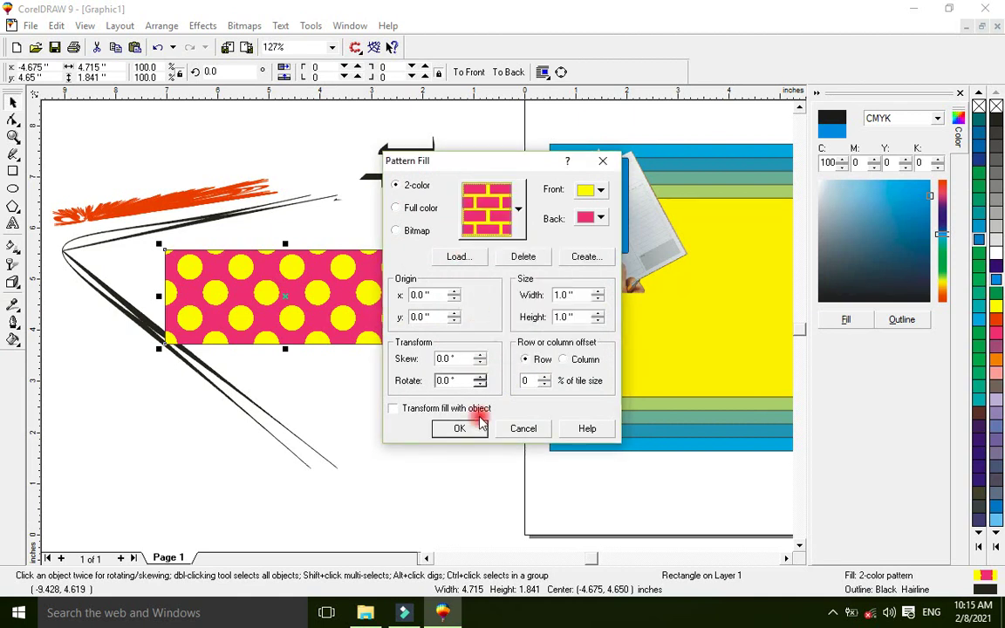
{"action": "left_click", "coordinate": [460, 428]}
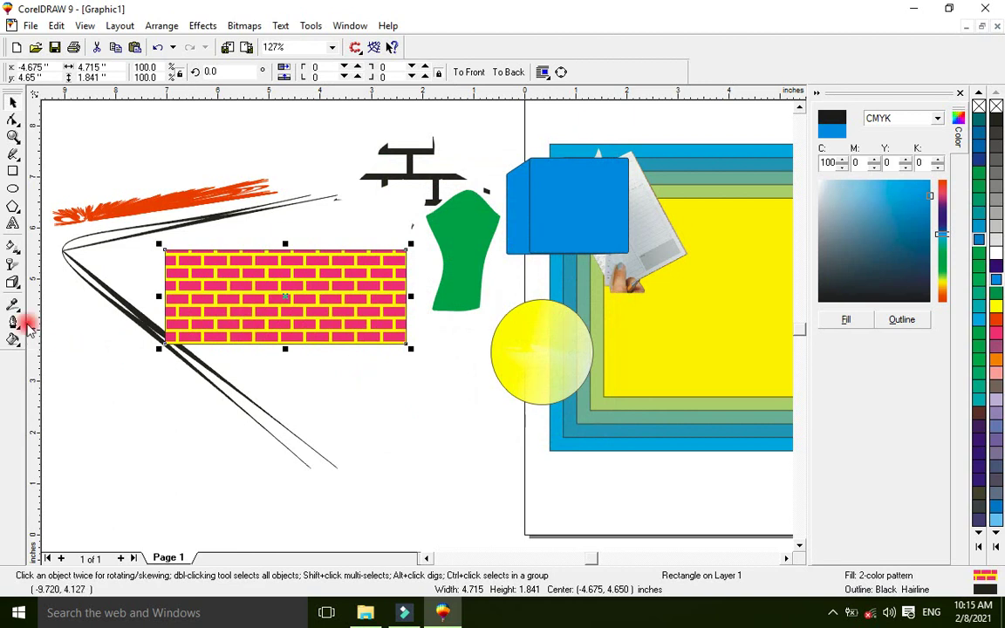
Step: Replace the rectangle's brick pattern with the 2-color checkerboard pattern in yellow and pink
{"action": "left_click", "coordinate": [13, 338]}
{"action": "left_click", "coordinate": [85, 350]}
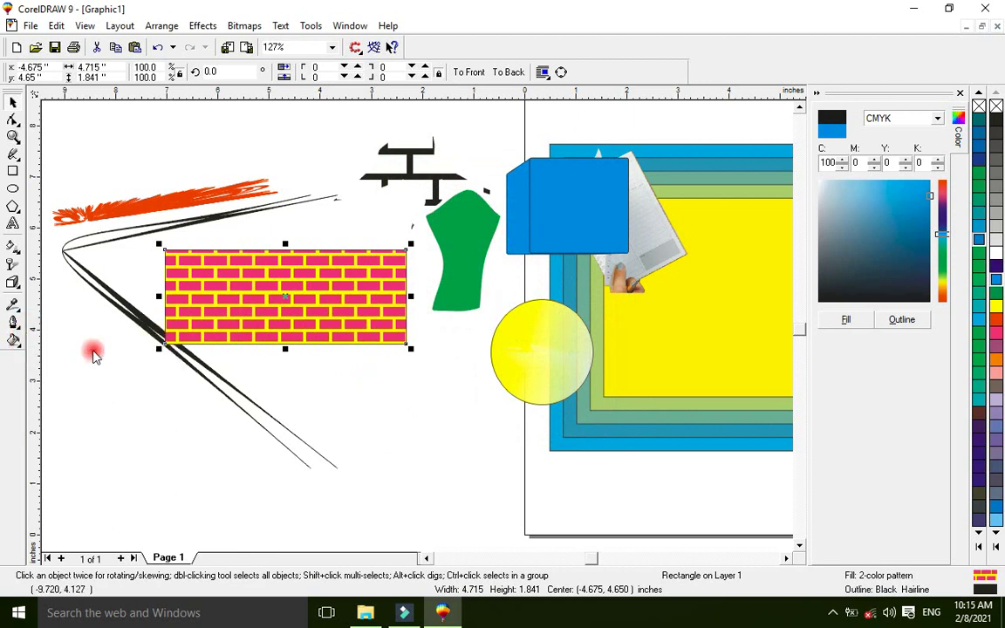
{"action": "left_click", "coordinate": [520, 218]}
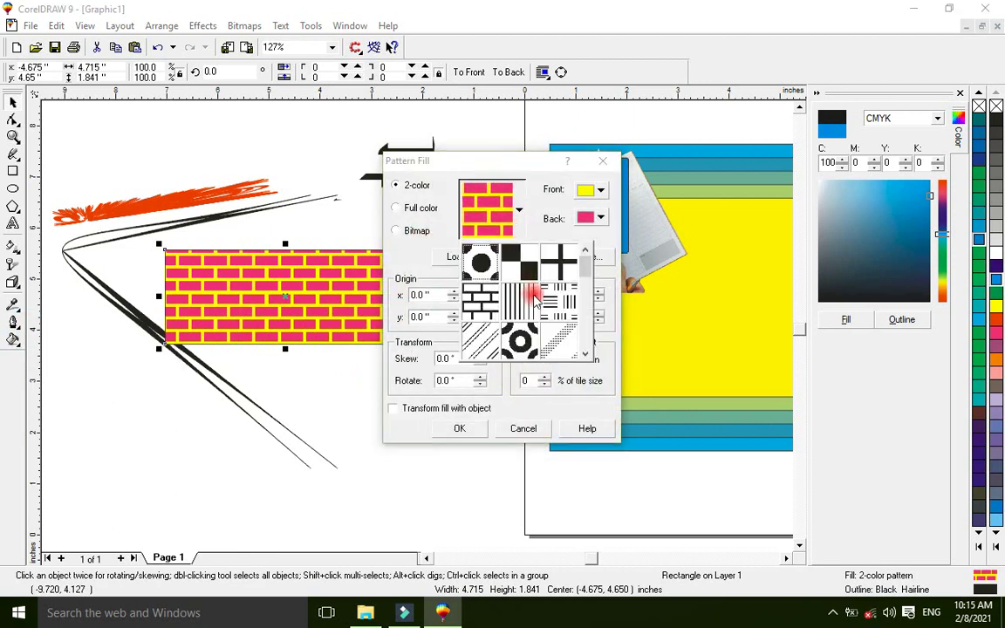
{"action": "left_click", "coordinate": [587, 281]}
{"action": "left_click", "coordinate": [593, 303]}
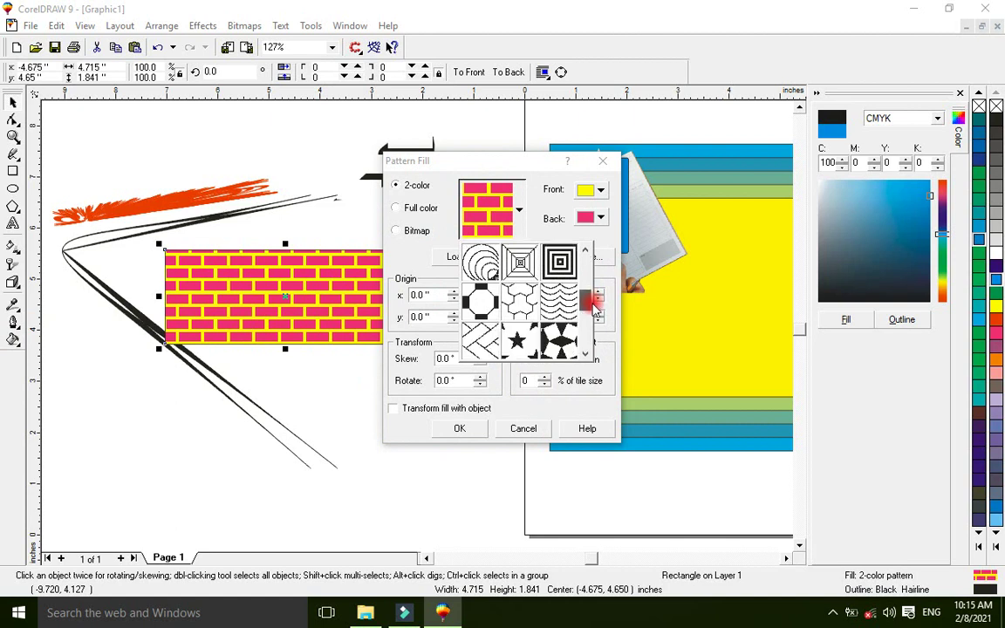
{"action": "left_click_drag", "start_coordinate": [592, 313], "coordinate": [594, 353]}
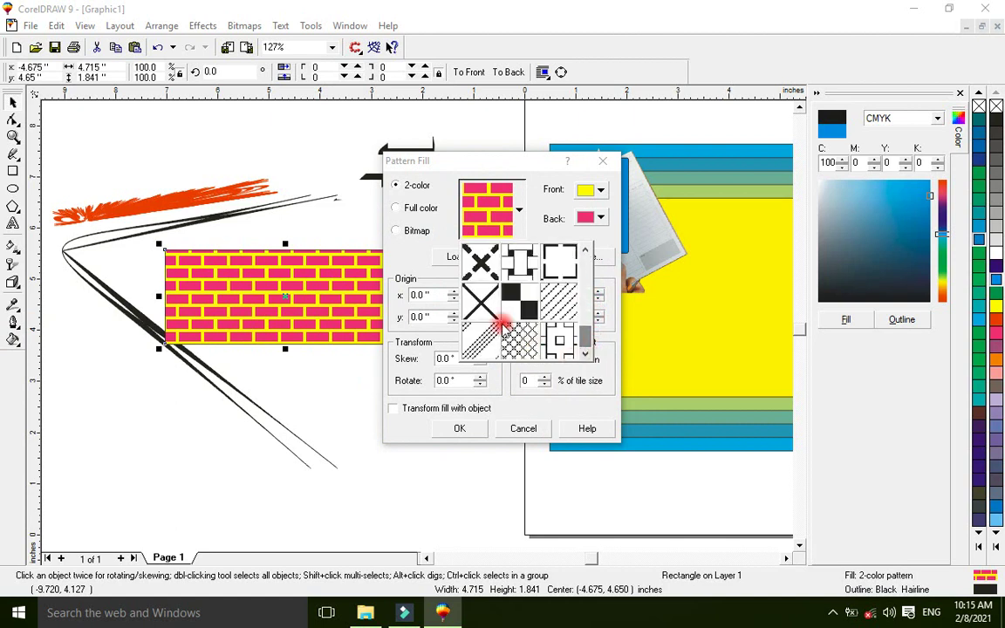
{"action": "left_click", "coordinate": [517, 299]}
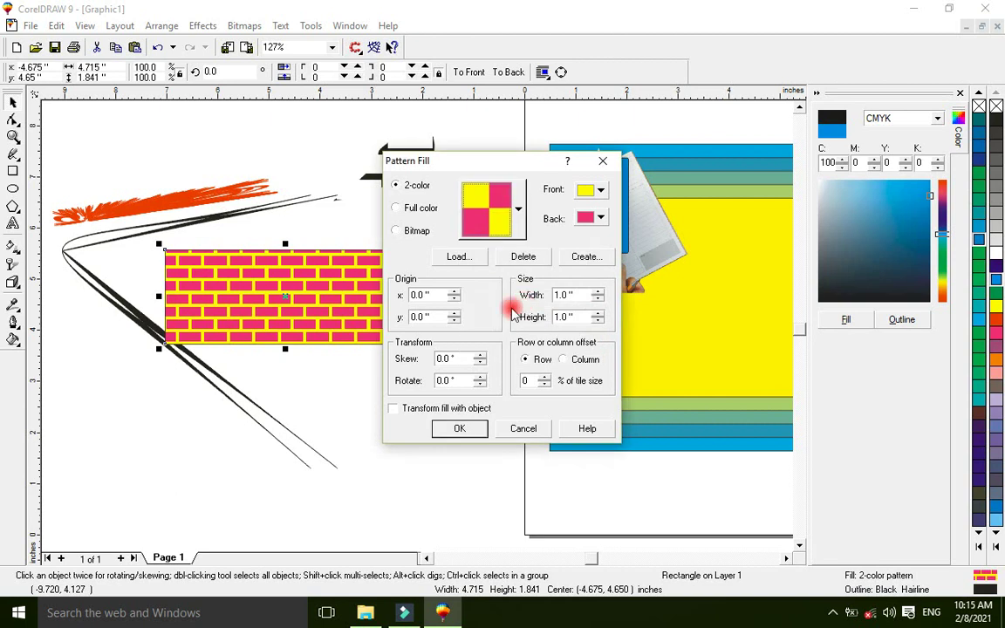
{"action": "left_click", "coordinate": [459, 427]}
Step: Fill the rectangle with the full color pattern of glossy blue spheres on a purple background, using 1.0-inch tiles
{"action": "left_click", "coordinate": [14, 341]}
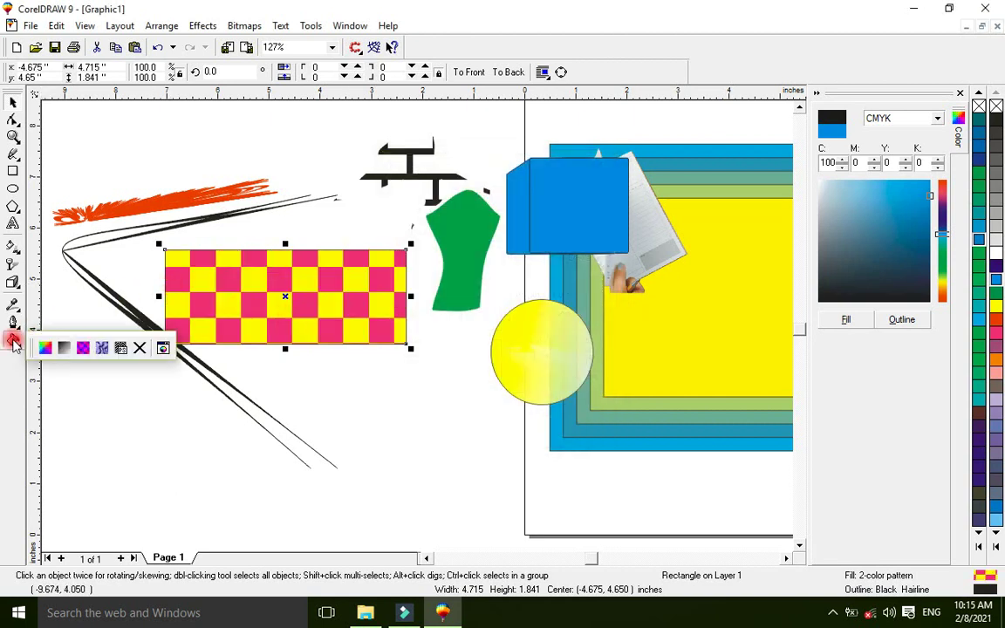
{"action": "left_click", "coordinate": [81, 349]}
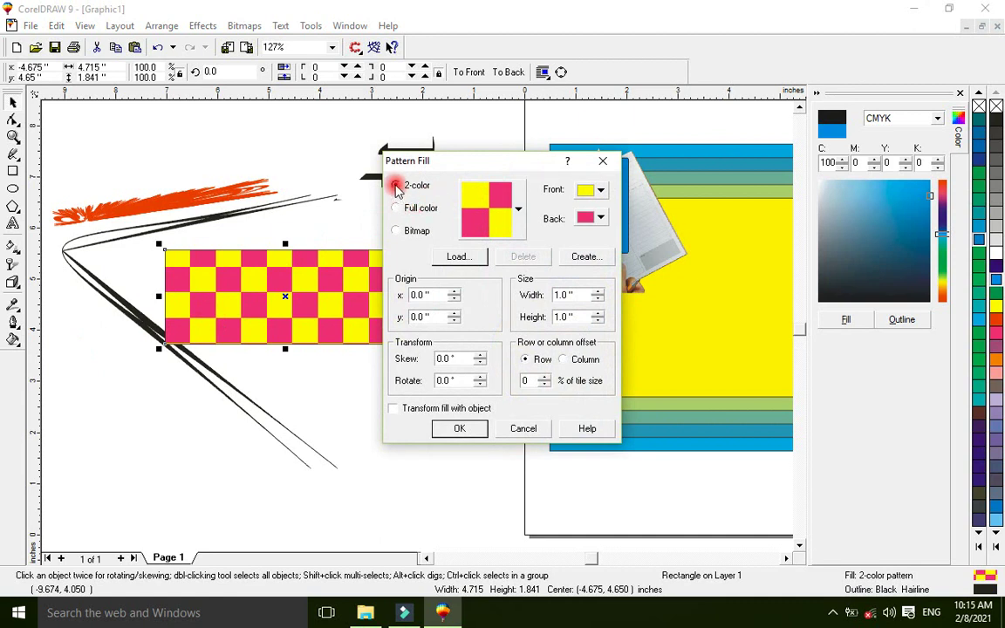
{"action": "left_click", "coordinate": [397, 210]}
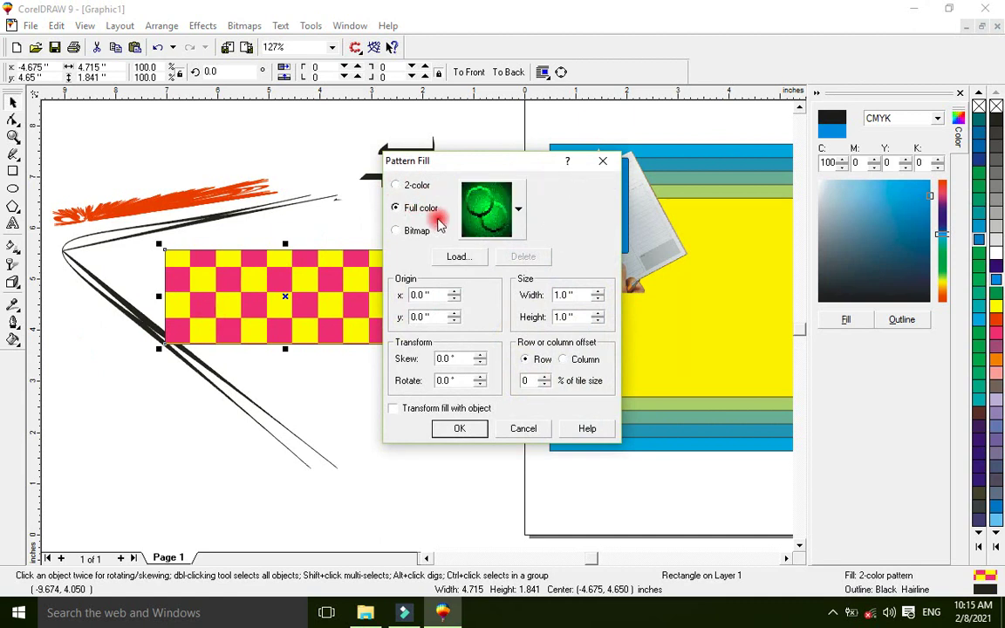
{"action": "left_click", "coordinate": [486, 229]}
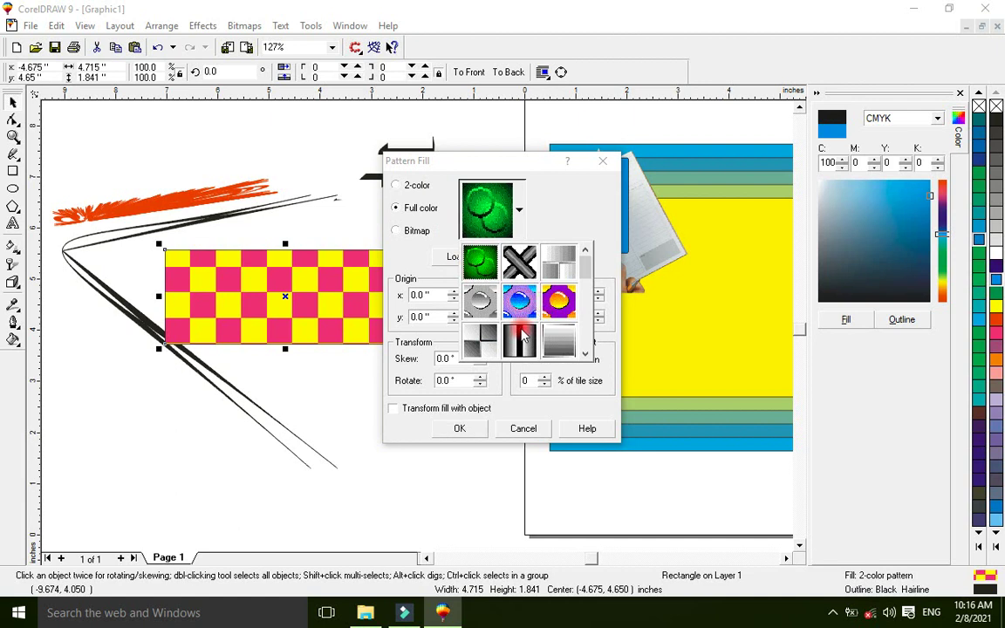
{"action": "left_click", "coordinate": [479, 298]}
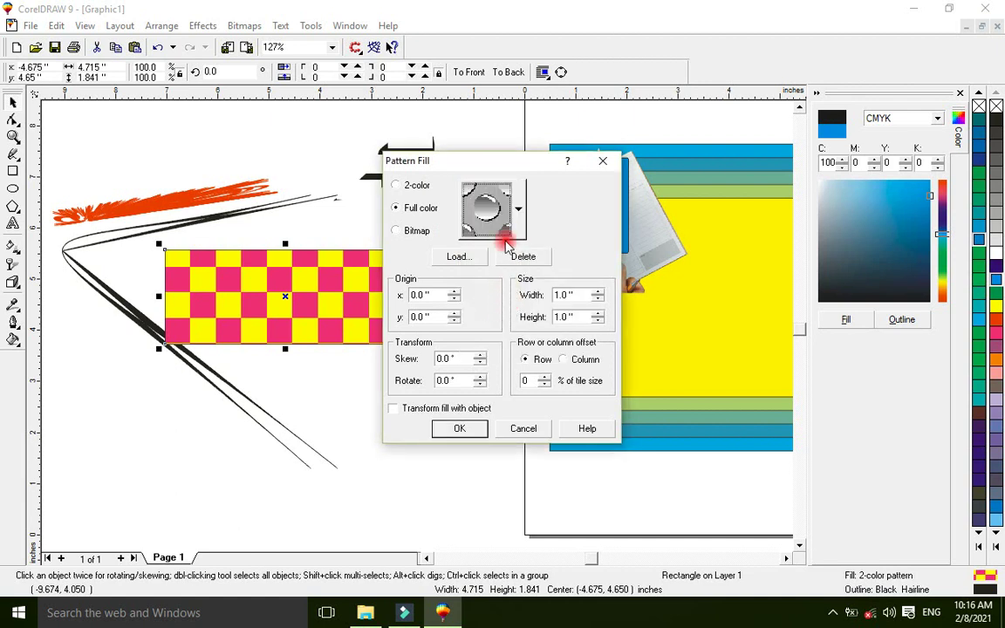
{"action": "left_click", "coordinate": [506, 232]}
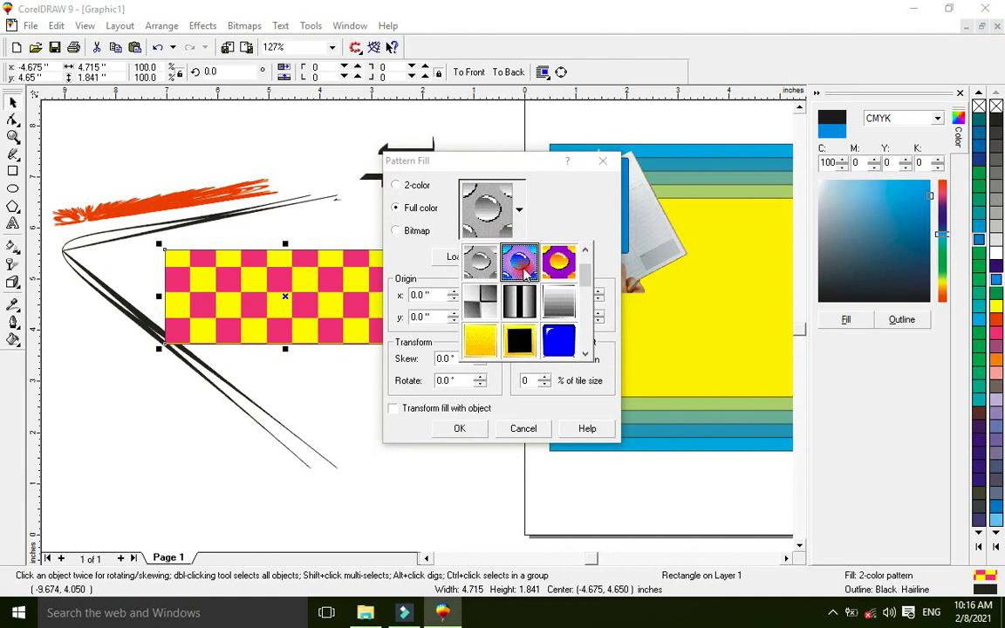
{"action": "left_click", "coordinate": [522, 268]}
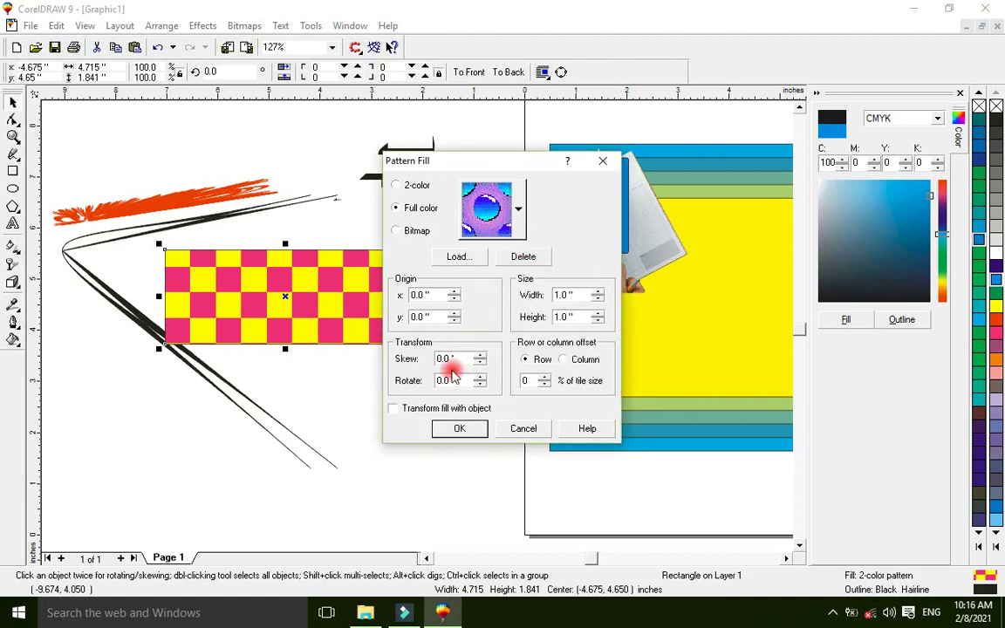
{"action": "left_click", "coordinate": [460, 428]}
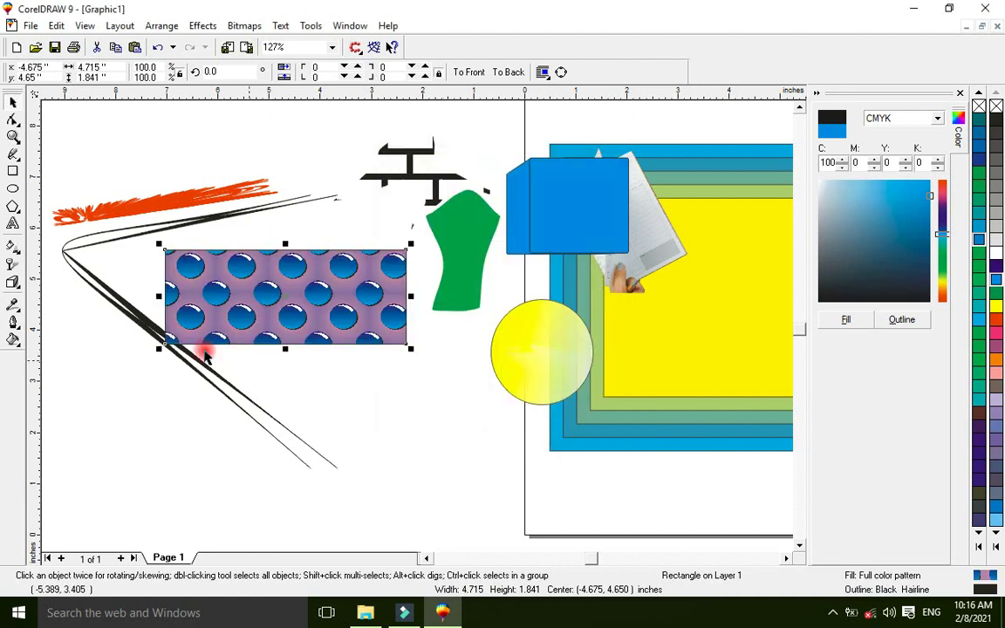
{"action": "left_click", "coordinate": [12, 342]}
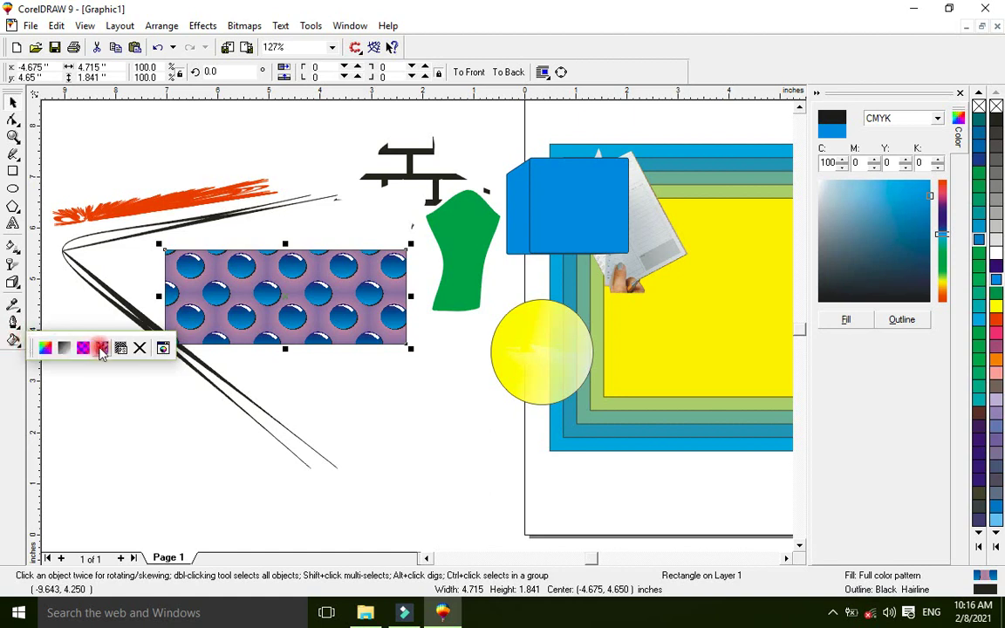
{"action": "left_click", "coordinate": [102, 349]}
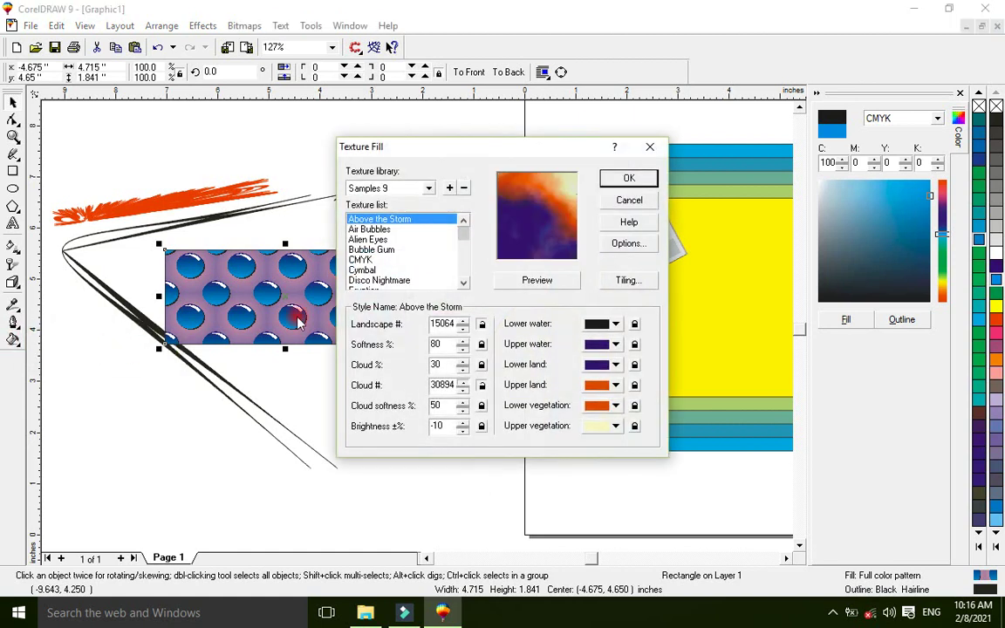
{"action": "left_click", "coordinate": [617, 204]}
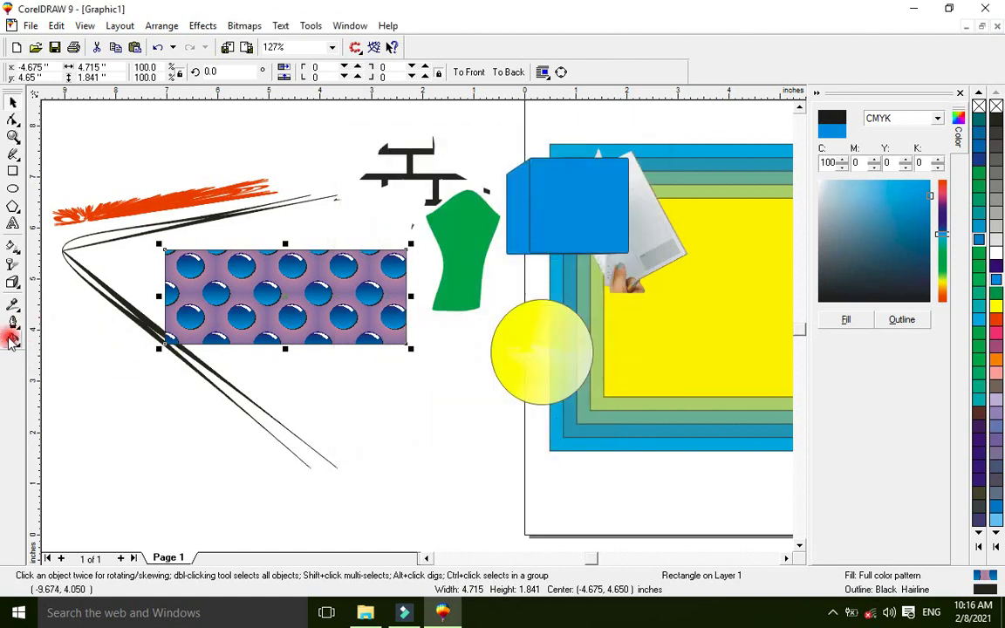
Step: Replace the rectangle's sphere pattern with the green camouflage-like full color pattern, using 1.0-inch tiles
{"action": "left_click", "coordinate": [12, 341]}
{"action": "left_click", "coordinate": [83, 350]}
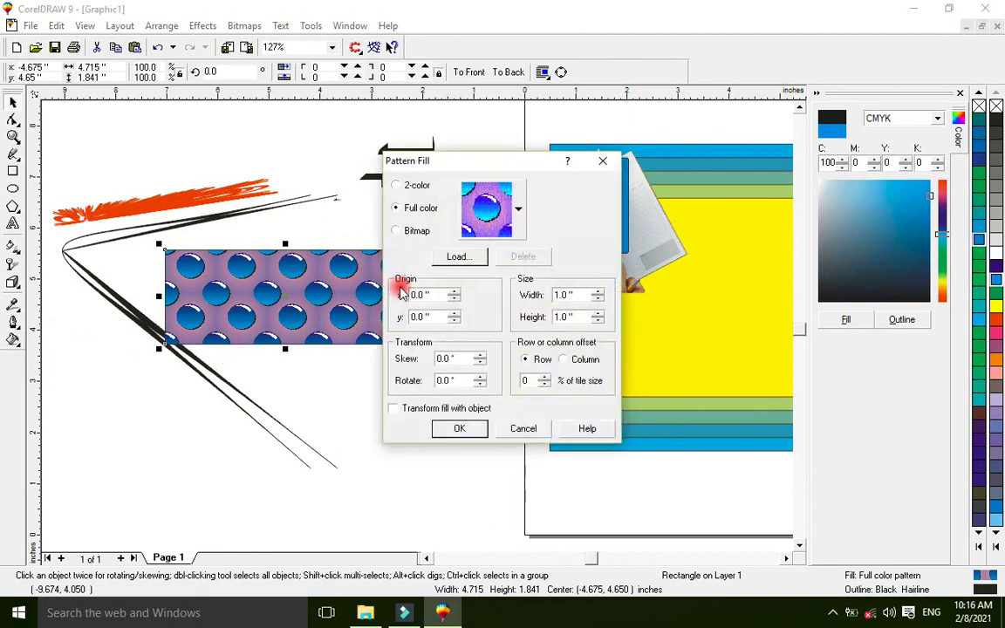
{"action": "left_click", "coordinate": [467, 199]}
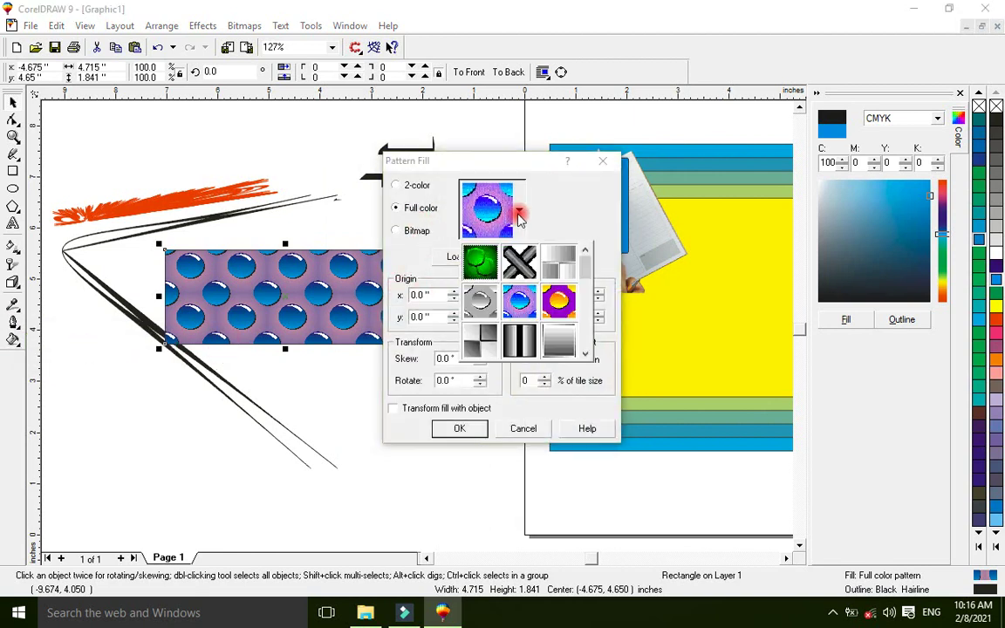
{"action": "left_click_drag", "start_coordinate": [588, 273], "coordinate": [596, 305]}
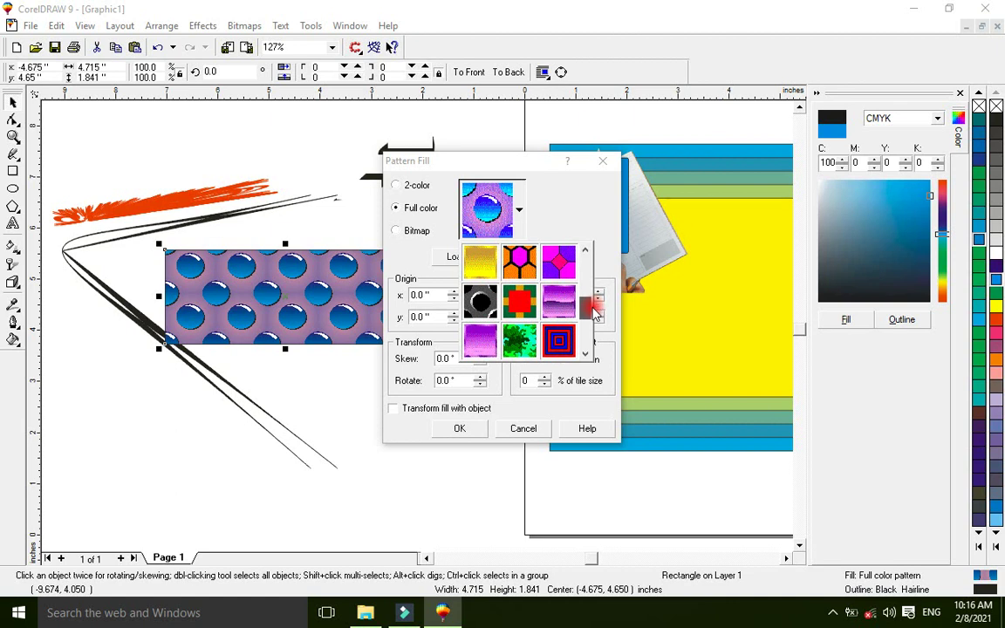
{"action": "left_click", "coordinate": [519, 341]}
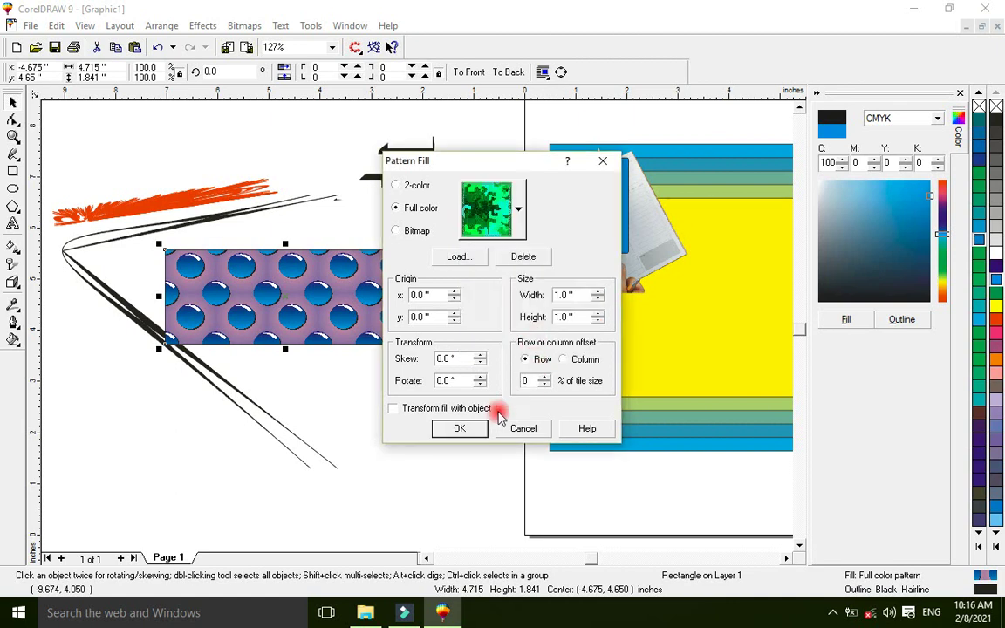
{"action": "left_click", "coordinate": [460, 429]}
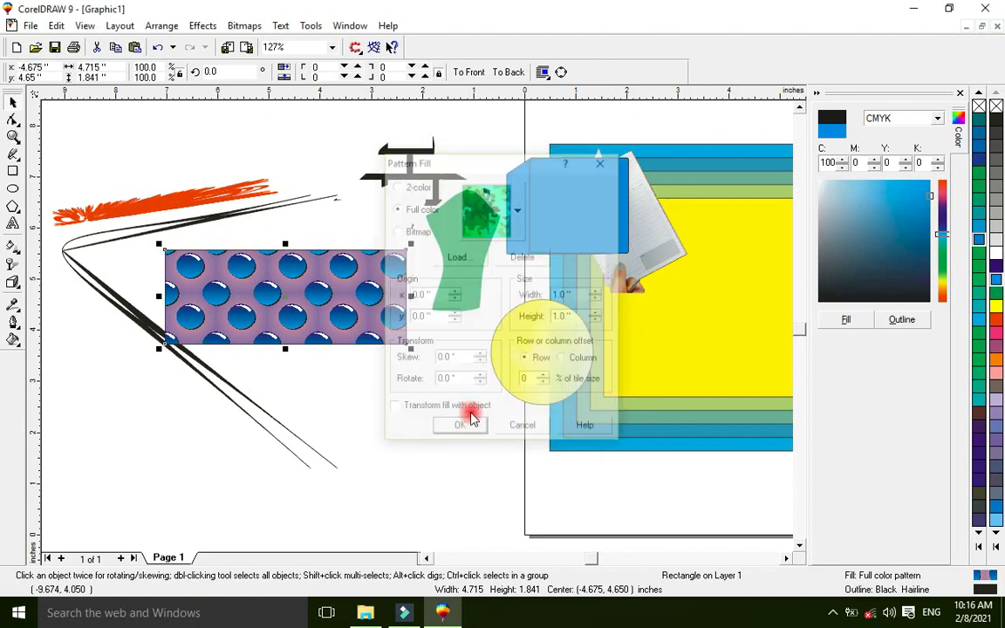
Step: Review the full color pattern choices and the origin, size, skew and rotation settings, and set the tile offset to Column
{"action": "left_click", "coordinate": [13, 339]}
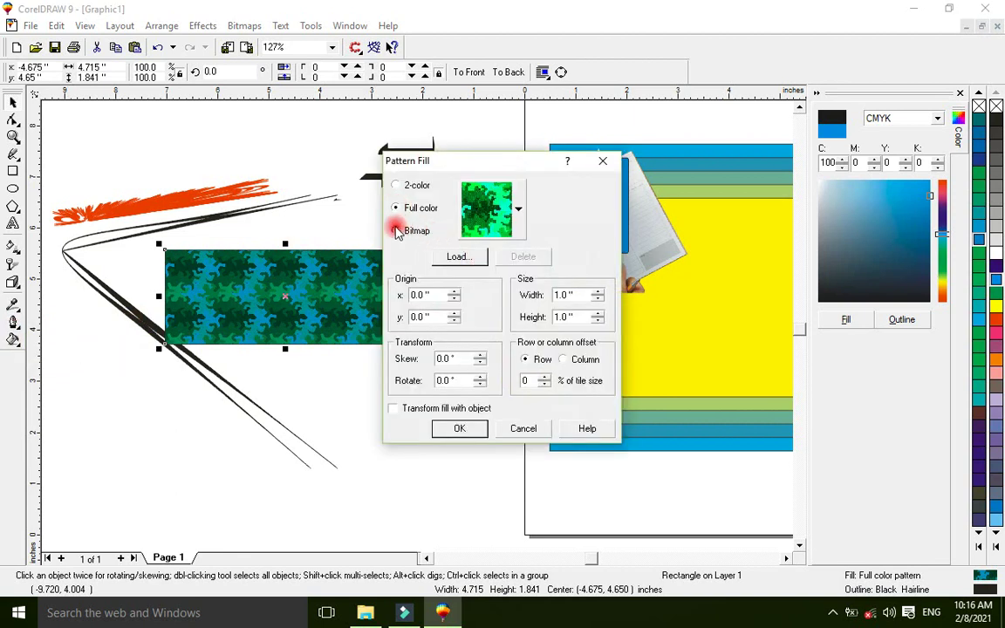
{"action": "left_click", "coordinate": [519, 209]}
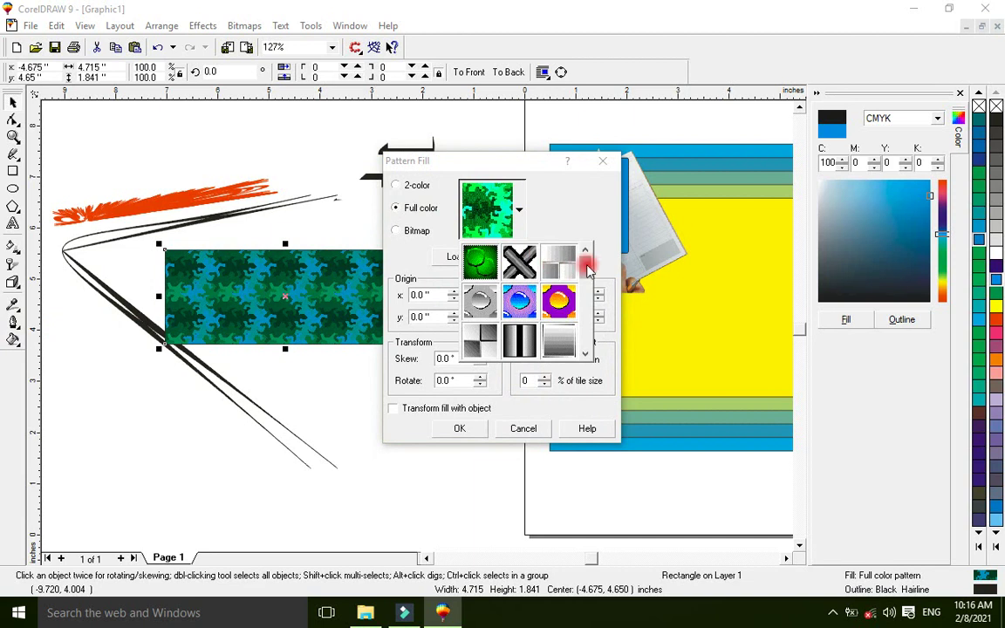
{"action": "mouse_move", "coordinate": [586, 259]}
{"action": "left_mouse_down"}
{"action": "mouse_move", "coordinate": [590, 349]}
{"action": "mouse_move", "coordinate": [585, 255]}
{"action": "left_mouse_up"}
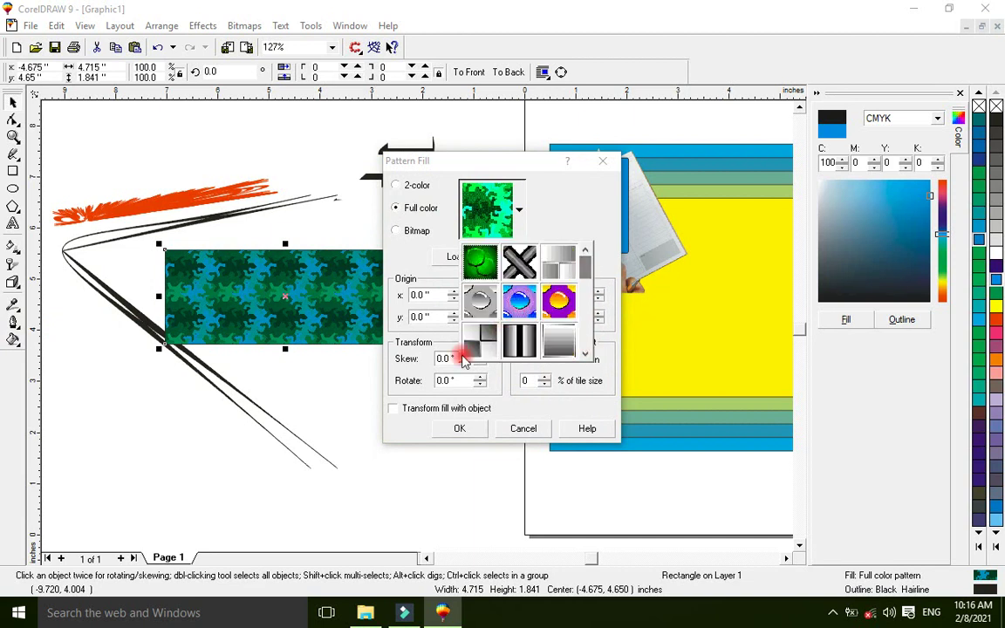
{"action": "left_click", "coordinate": [428, 255]}
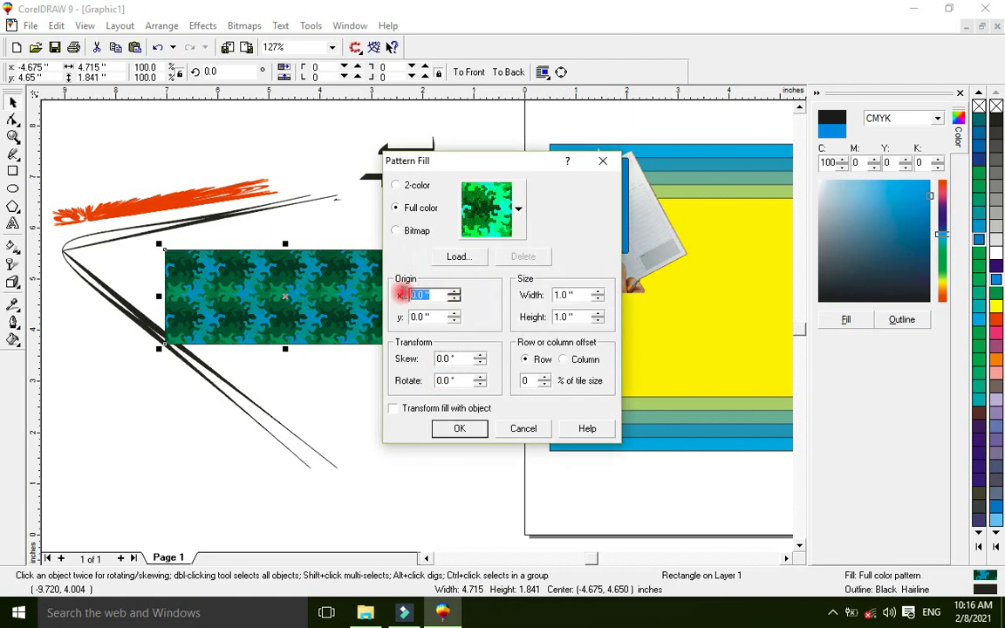
{"action": "left_click", "coordinate": [421, 318]}
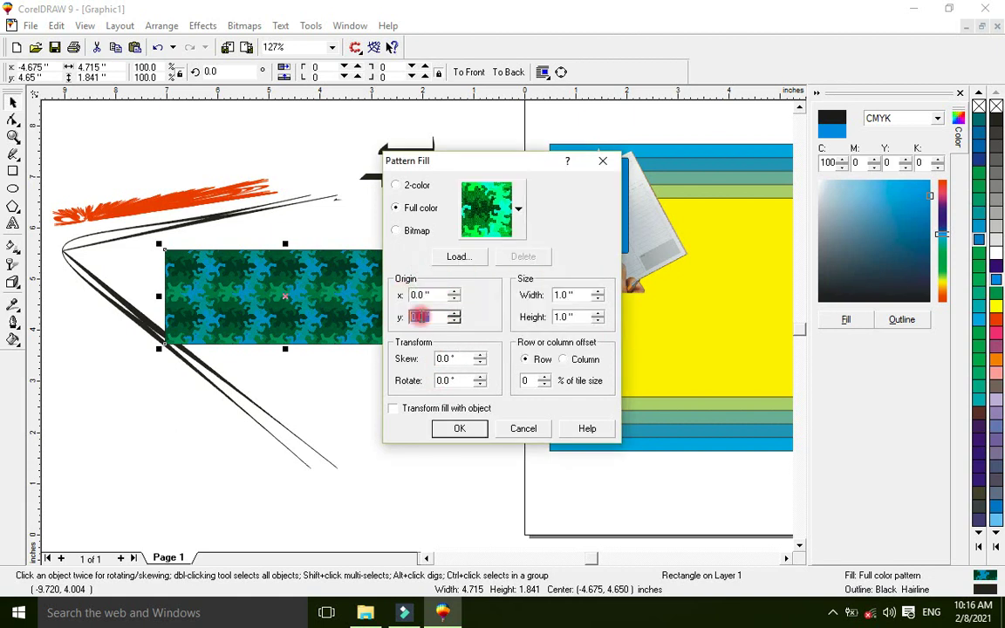
{"action": "left_click", "coordinate": [566, 295]}
{"action": "left_click", "coordinate": [587, 317]}
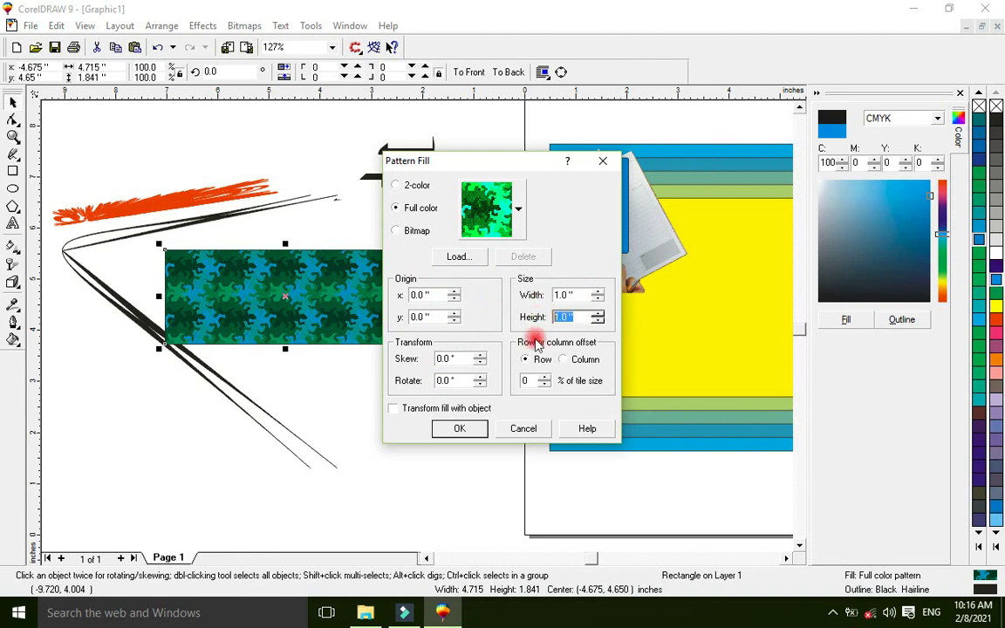
{"action": "left_click", "coordinate": [439, 359]}
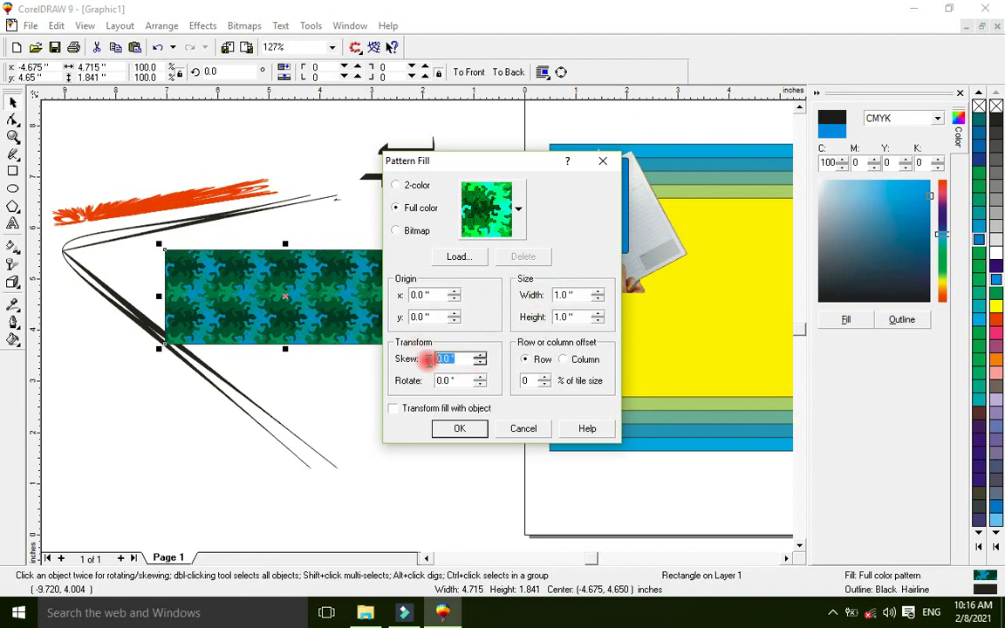
{"action": "left_click", "coordinate": [440, 381]}
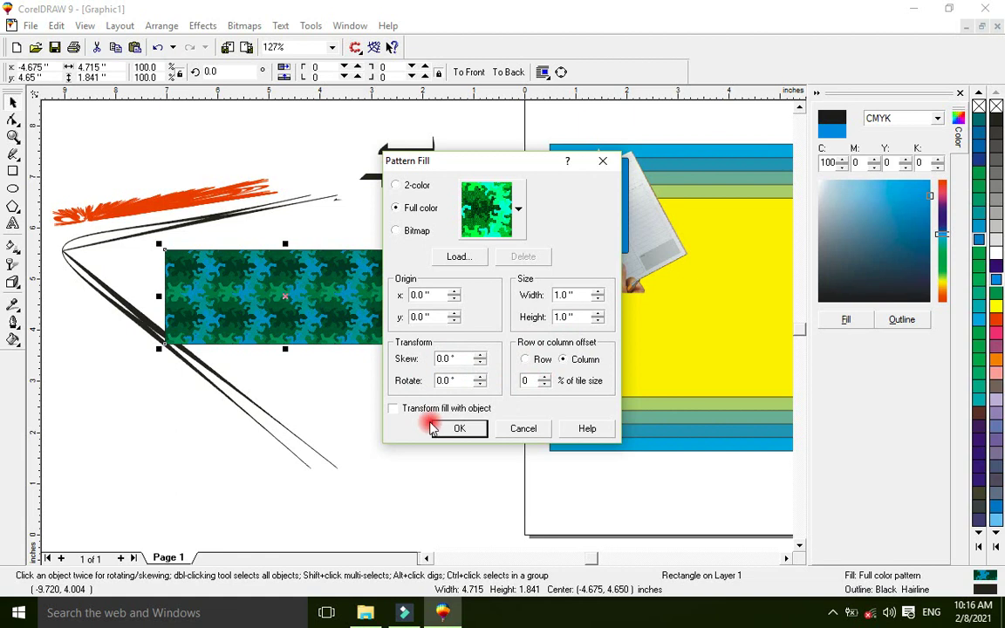
Step: Fill the rectangle with the purple water-droplet bitmap pattern and stretch it downward to about 3.2 inches high
{"action": "left_click", "coordinate": [397, 231]}
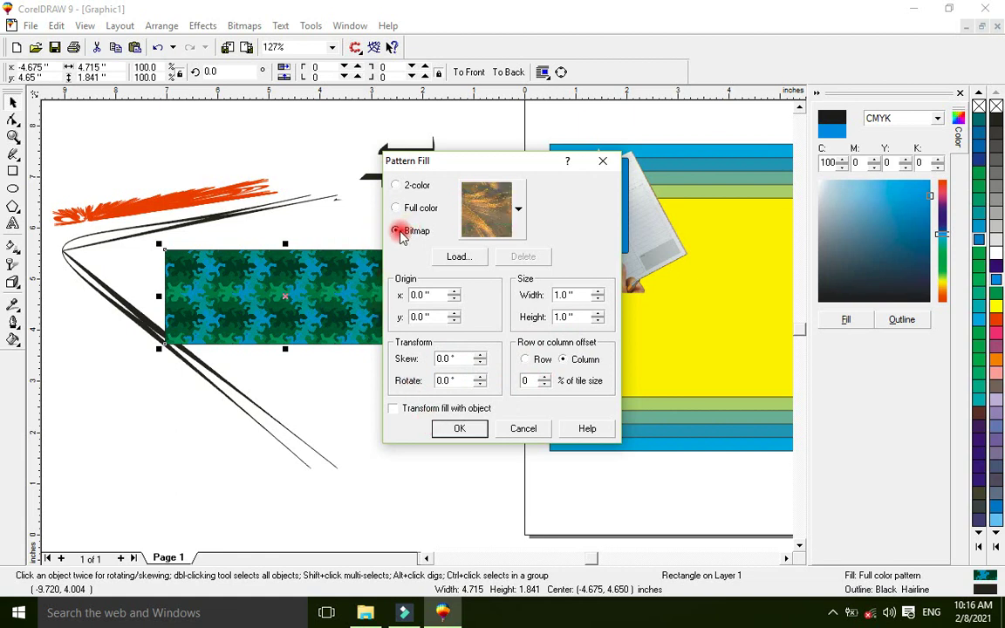
{"action": "left_click", "coordinate": [519, 217]}
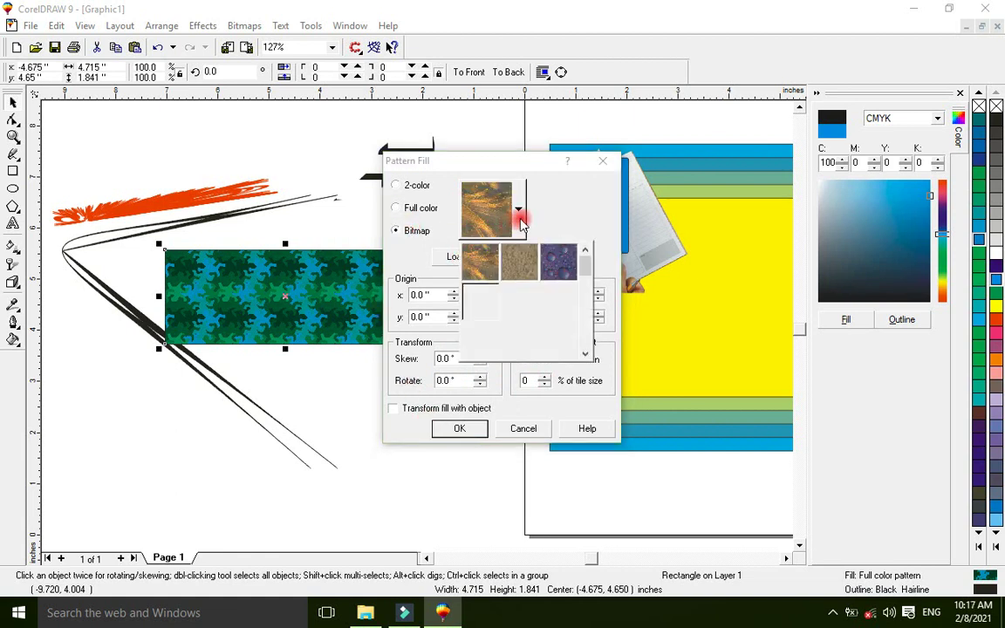
{"action": "left_click", "coordinate": [556, 266]}
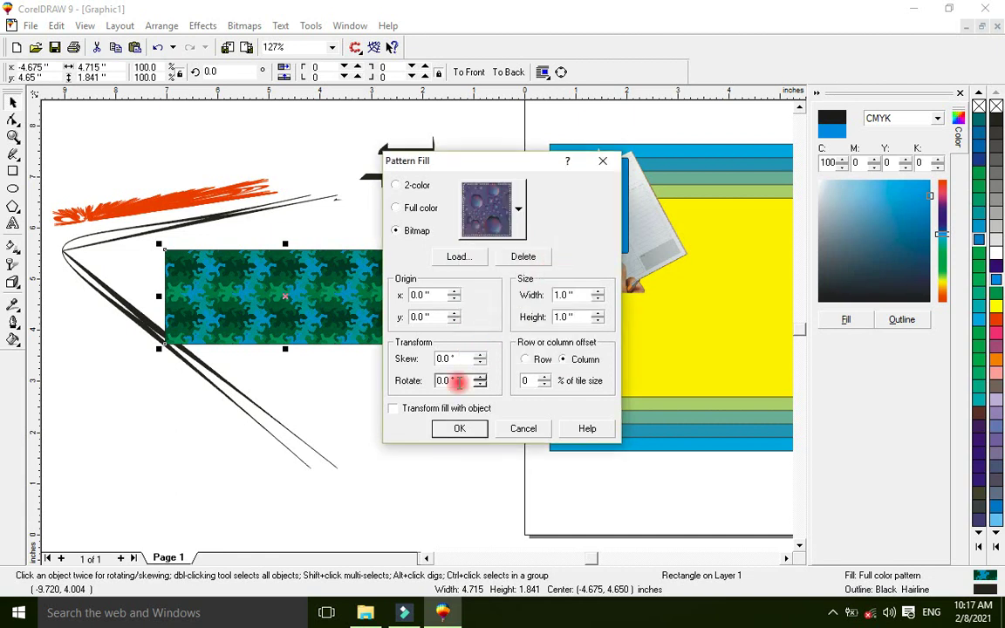
{"action": "left_click", "coordinate": [460, 428]}
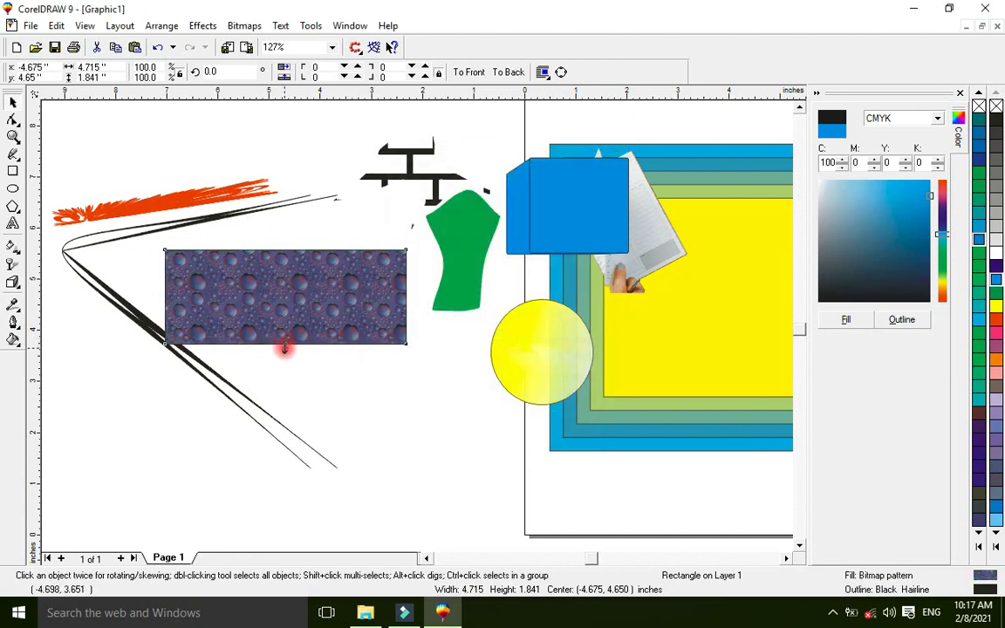
{"action": "left_click_drag", "start_coordinate": [285, 348], "coordinate": [285, 413]}
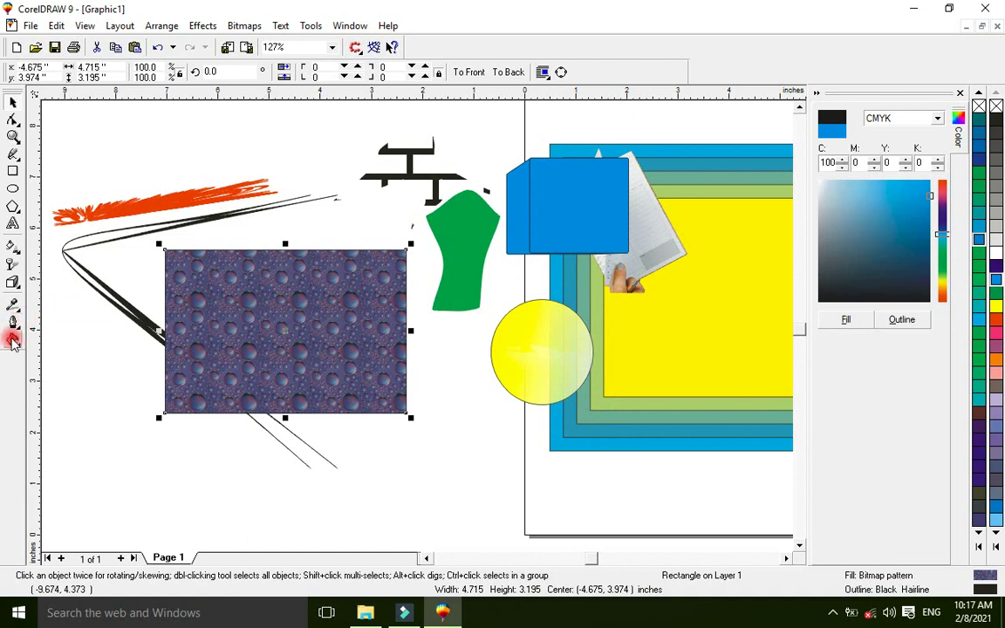
Step: Replace the rectangle's water-droplet fill with the light wood grain bitmap pattern
{"action": "left_click", "coordinate": [11, 340]}
{"action": "left_click", "coordinate": [69, 347]}
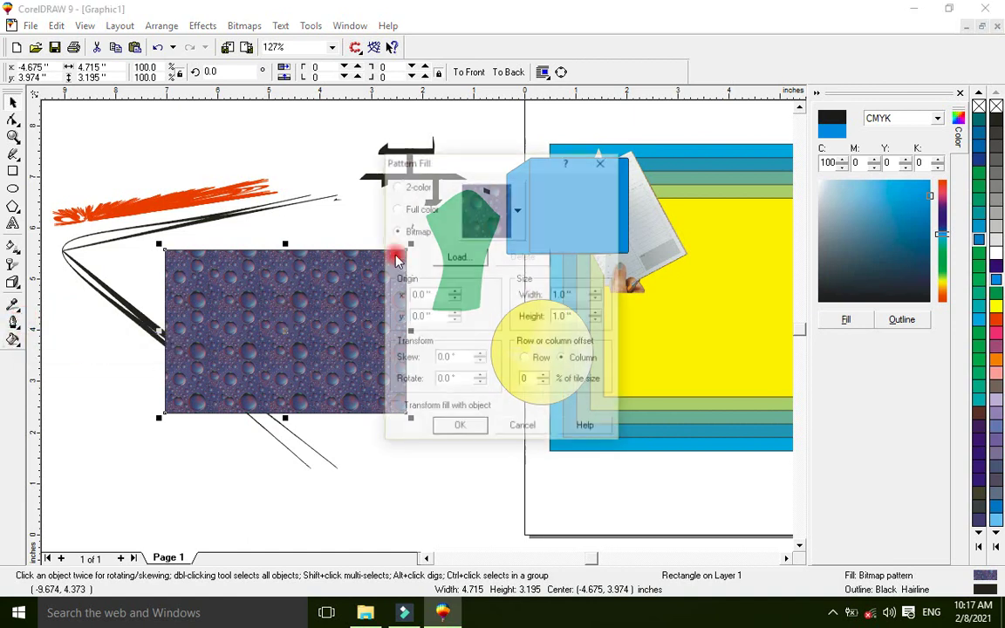
{"action": "left_click", "coordinate": [518, 209]}
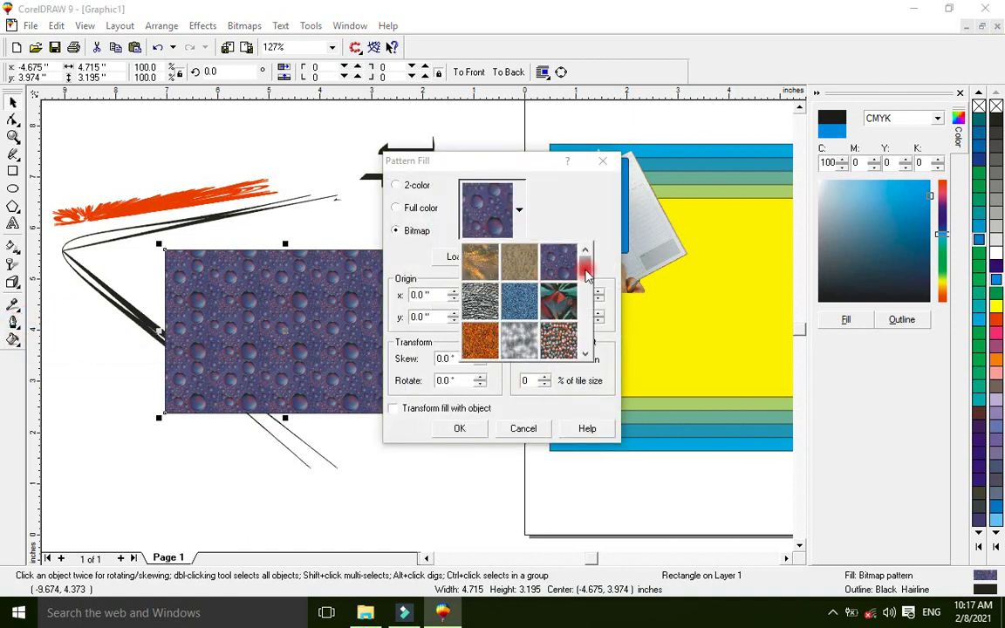
{"action": "left_click_drag", "start_coordinate": [587, 275], "coordinate": [587, 360]}
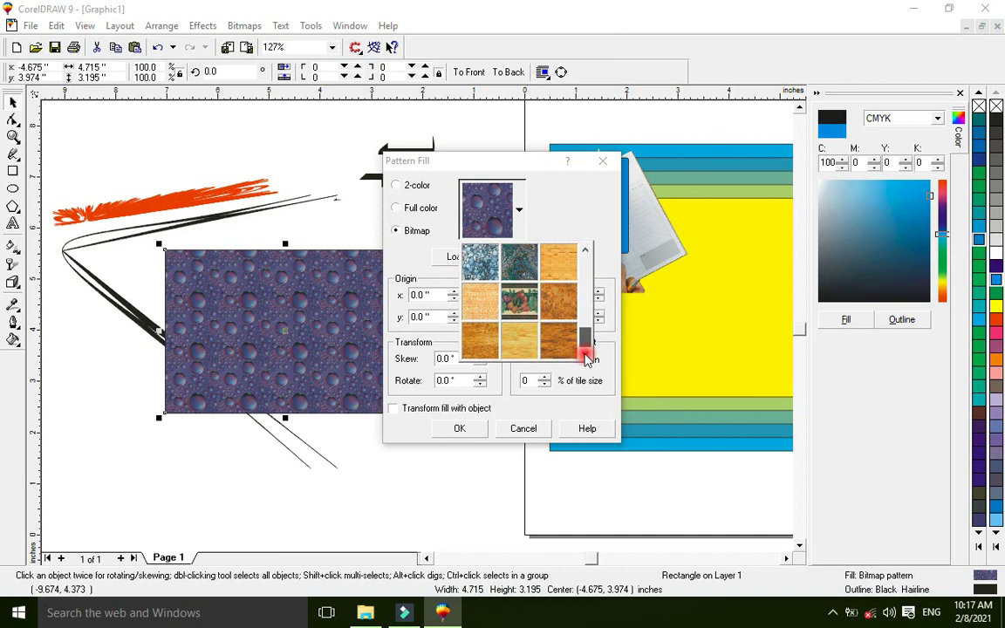
{"action": "left_click", "coordinate": [513, 330]}
{"action": "left_click", "coordinate": [457, 427]}
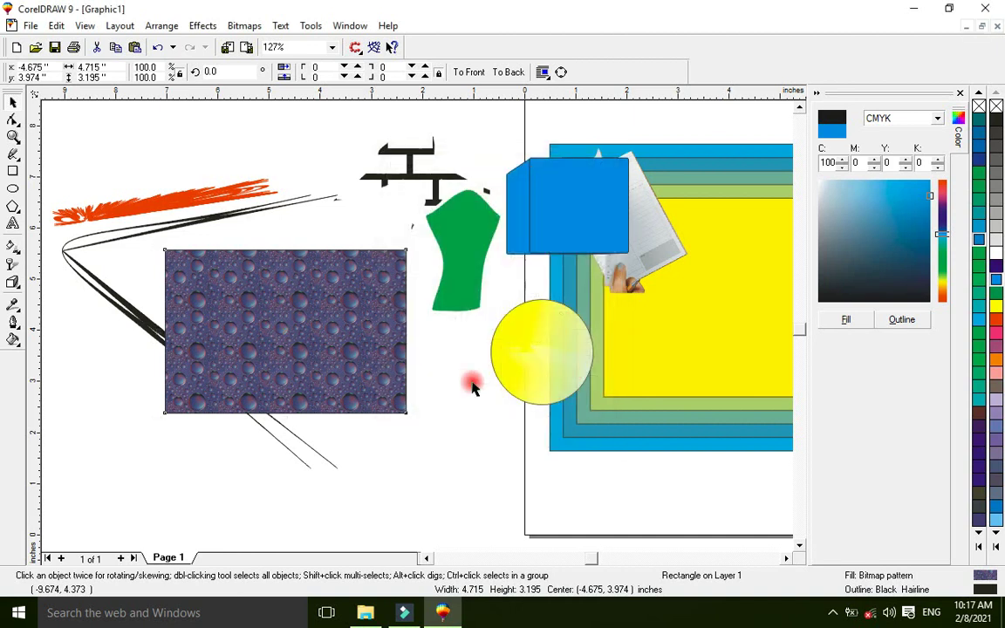
Step: Try to load the bricks4 file from the Patterns folder as a new bitmap pattern for the rectangle
{"action": "left_click", "coordinate": [12, 340]}
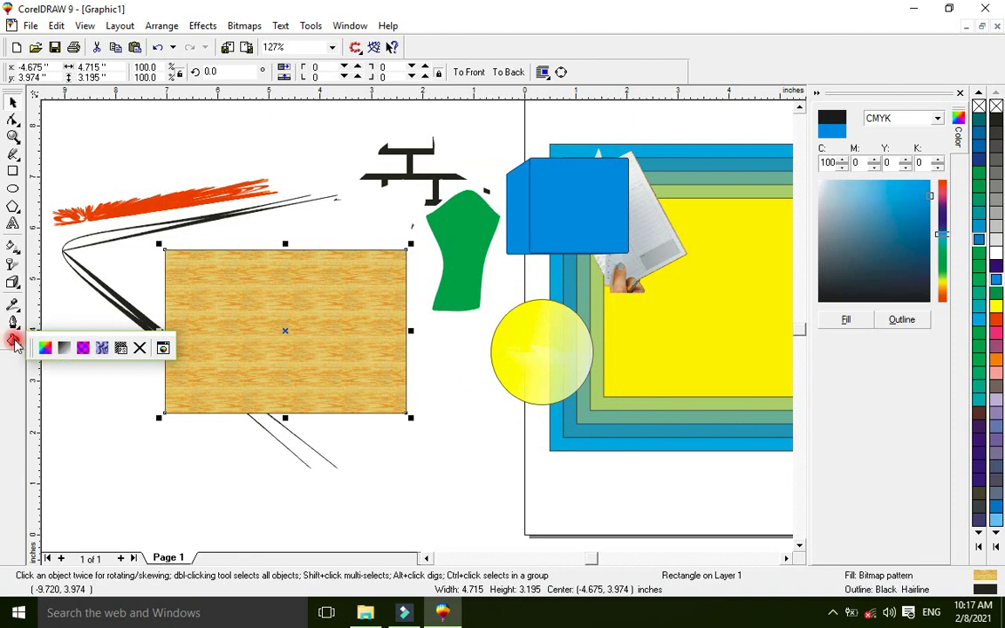
{"action": "left_click", "coordinate": [83, 349]}
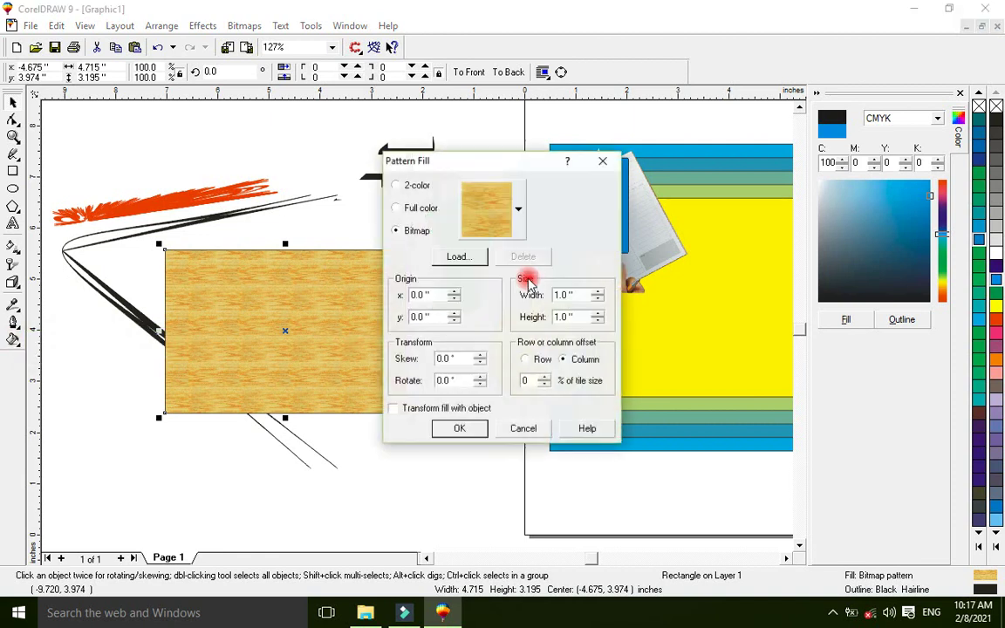
{"action": "left_click", "coordinate": [472, 260]}
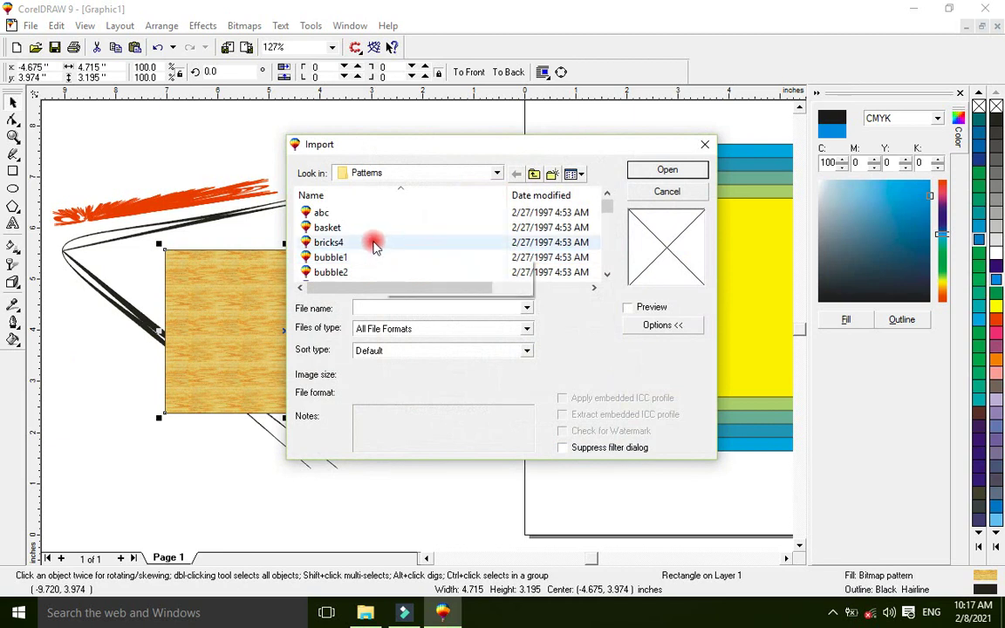
{"action": "double_click", "coordinate": [374, 244]}
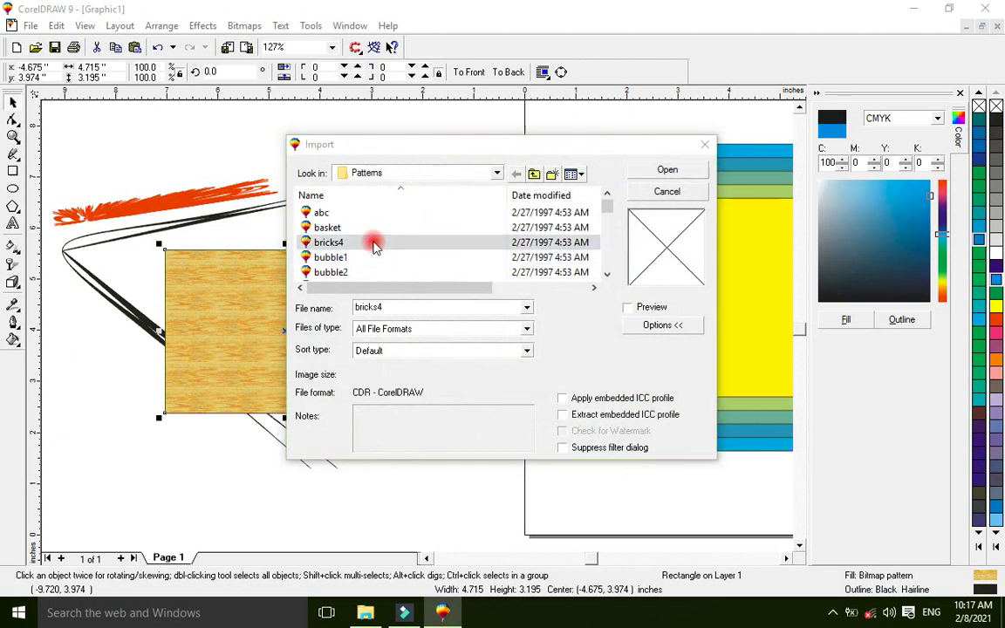
{"action": "left_click", "coordinate": [625, 342]}
Step: Turn on the import preview, check the bubble1 and basket files, and try to load the abc pattern file
{"action": "left_click", "coordinate": [628, 307]}
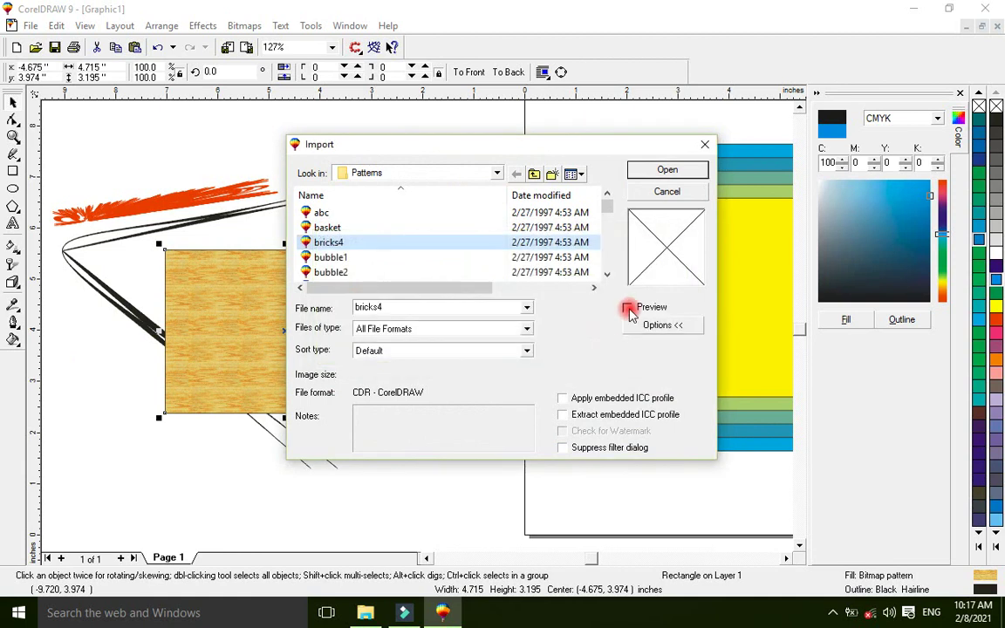
{"action": "left_click", "coordinate": [329, 258]}
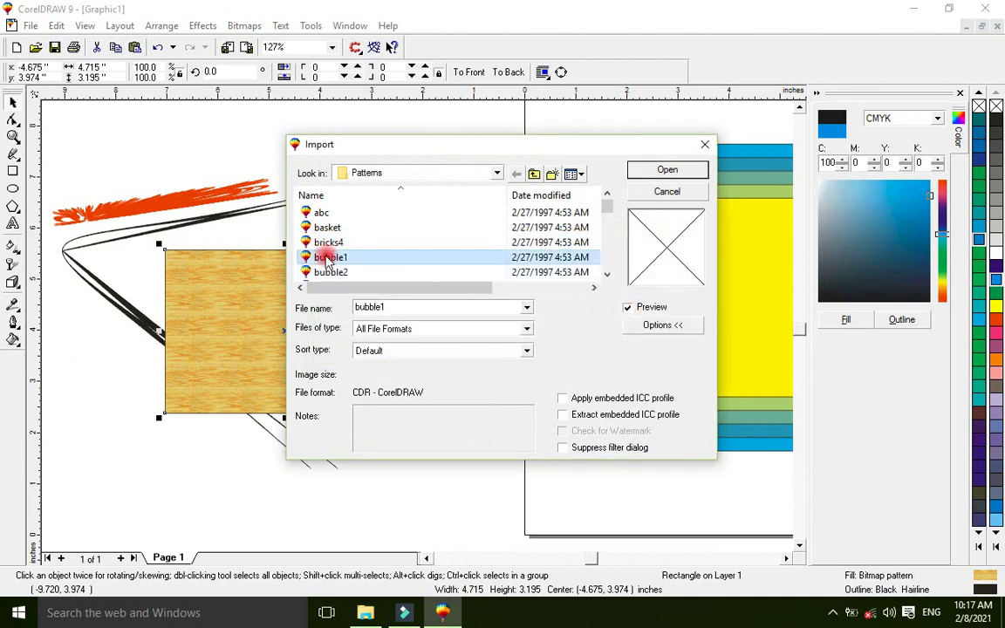
{"action": "left_click", "coordinate": [316, 227]}
{"action": "left_click", "coordinate": [314, 212]}
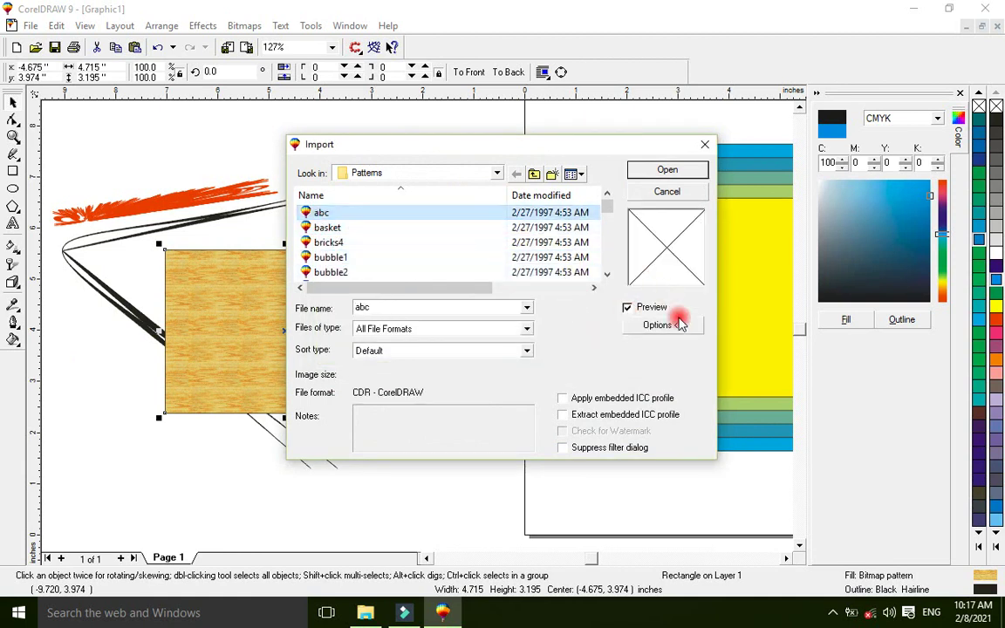
{"action": "left_click", "coordinate": [657, 169]}
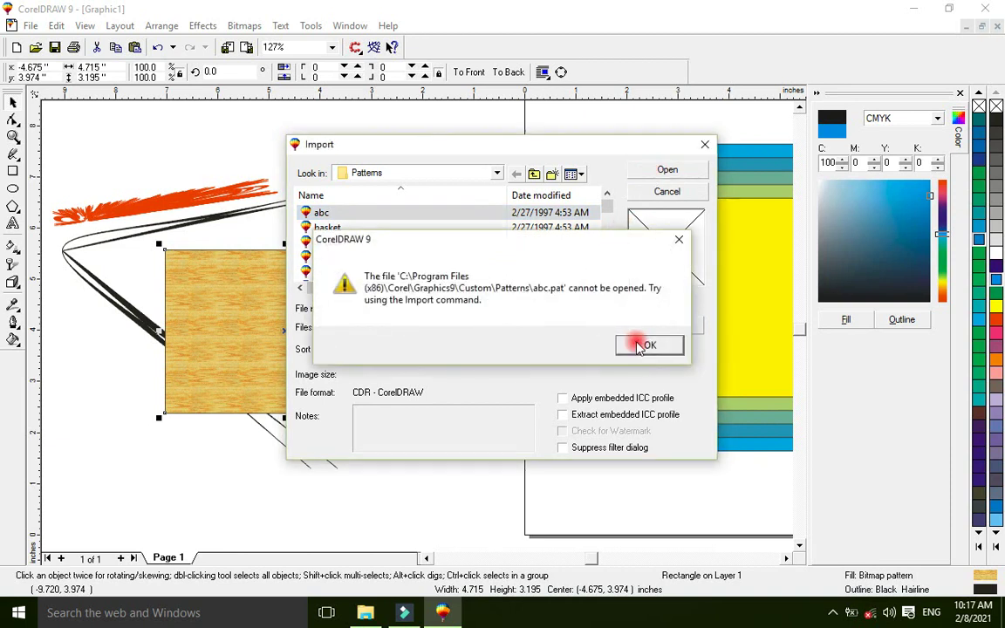
{"action": "left_click", "coordinate": [644, 346]}
{"action": "left_click", "coordinate": [653, 190]}
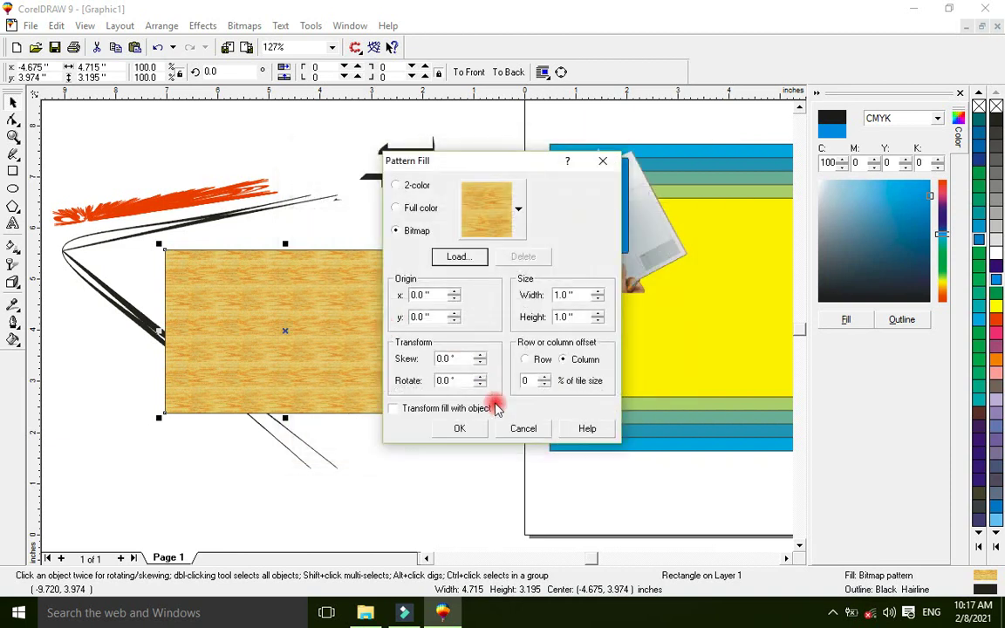
{"action": "left_click", "coordinate": [523, 427]}
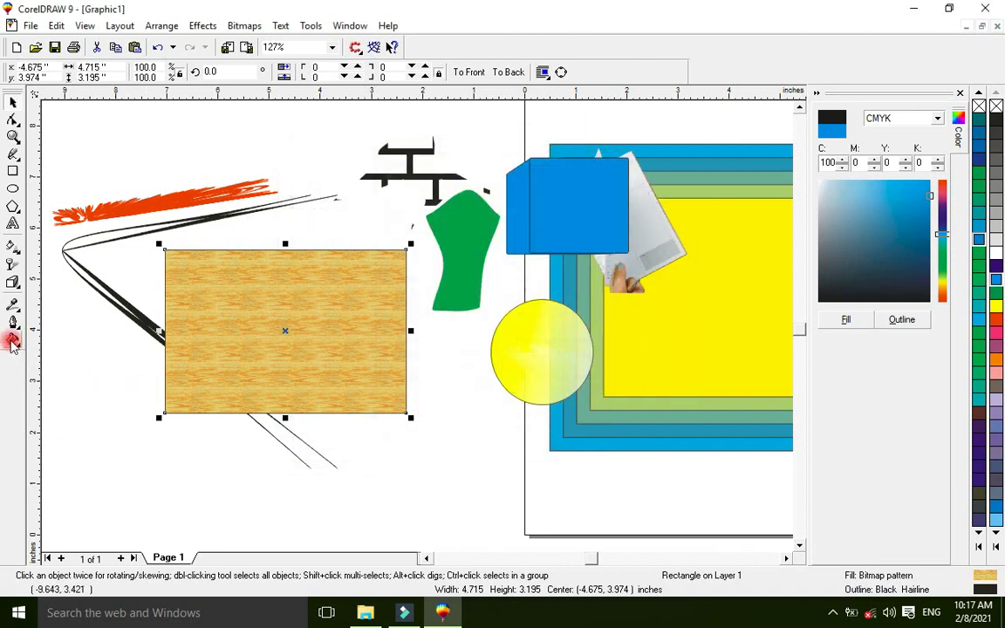
Step: Browse the Samples 9 textures for the rectangle's texture fill, from Air Bubbles through Interference, and choose Lagoon
{"action": "left_click", "coordinate": [13, 342]}
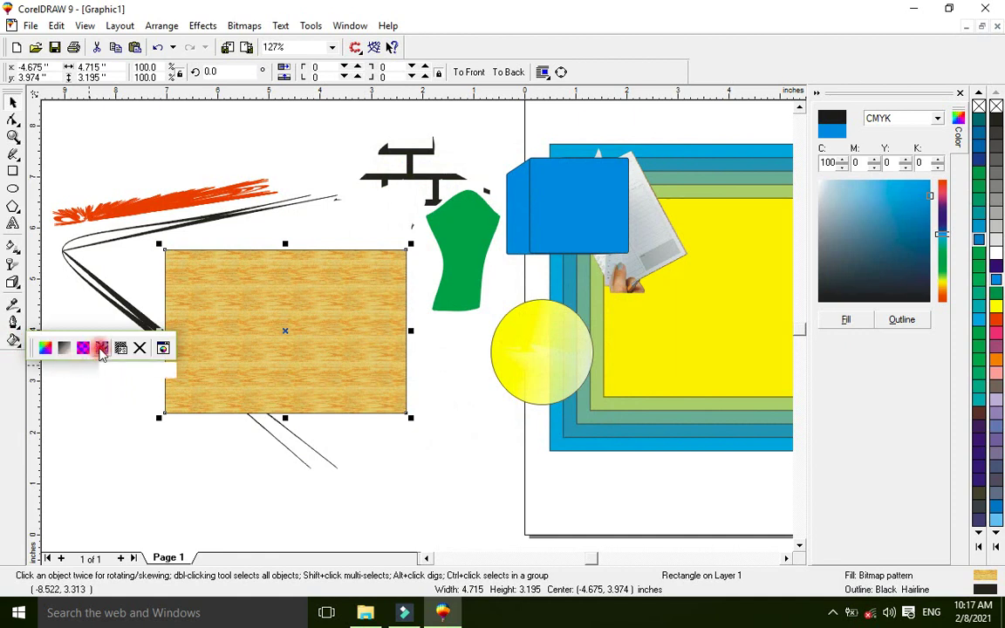
{"action": "left_click", "coordinate": [102, 349]}
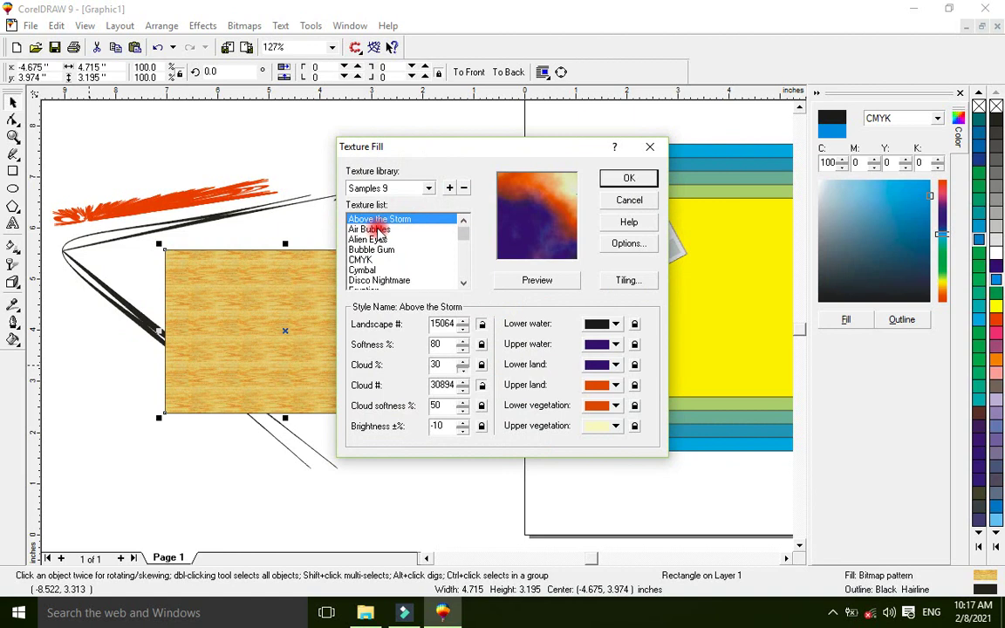
{"action": "left_click", "coordinate": [374, 230]}
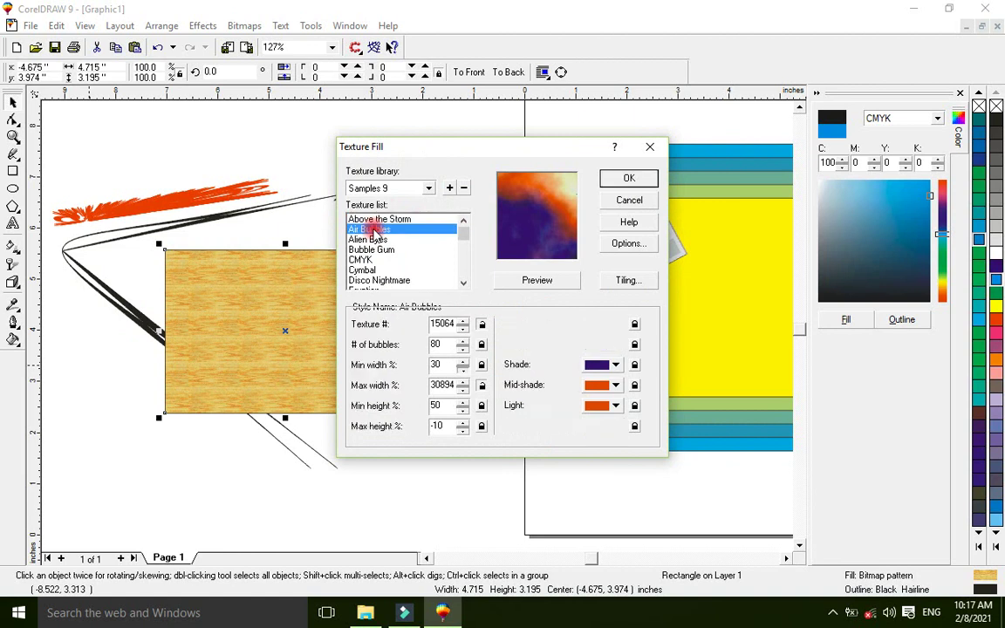
{"action": "left_click", "coordinate": [371, 240]}
{"action": "left_click", "coordinate": [373, 250]}
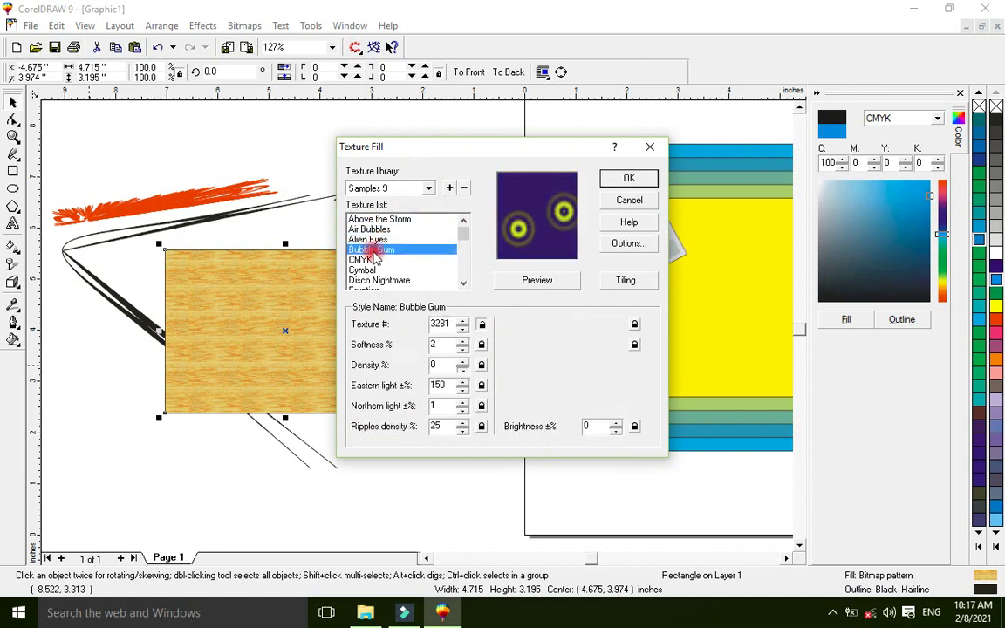
{"action": "left_click", "coordinate": [361, 260]}
{"action": "left_click", "coordinate": [361, 270]}
{"action": "left_click", "coordinate": [361, 281]}
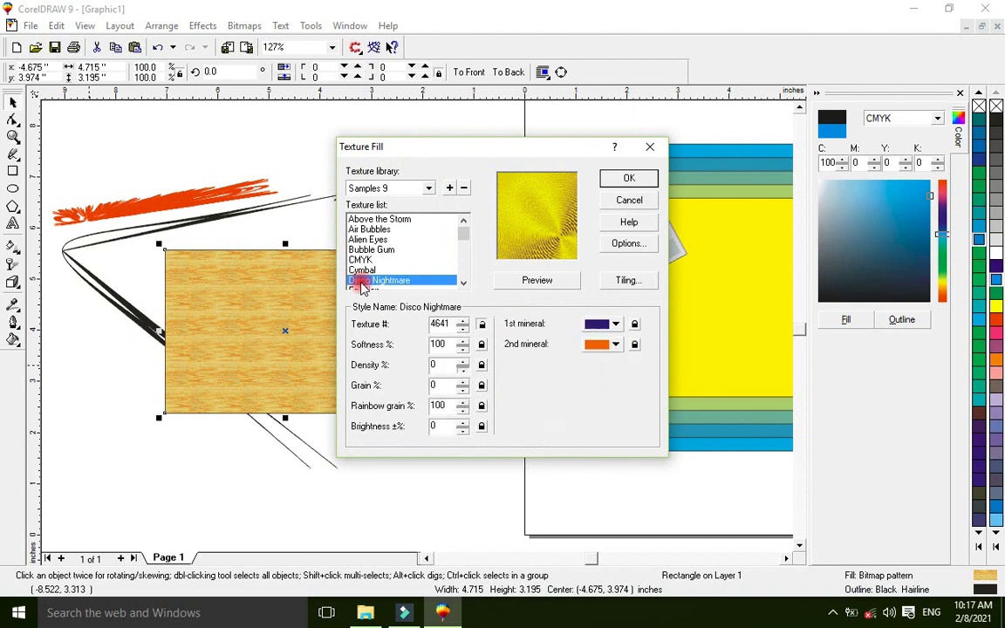
{"action": "left_click", "coordinate": [365, 262]}
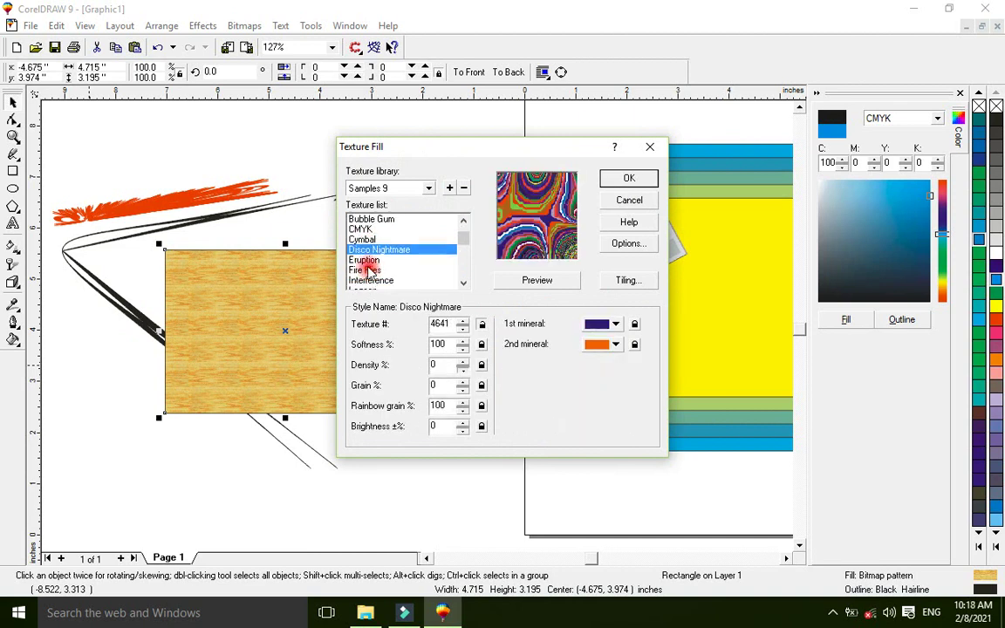
{"action": "left_click", "coordinate": [365, 271]}
{"action": "left_click", "coordinate": [365, 275]}
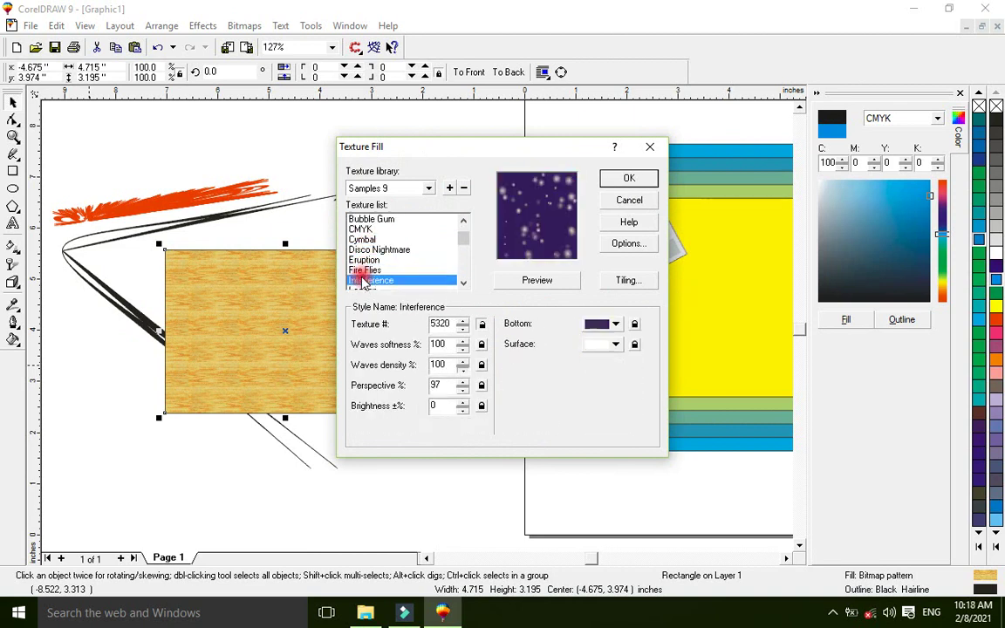
{"action": "left_click", "coordinate": [365, 270]}
{"action": "left_click", "coordinate": [365, 261]}
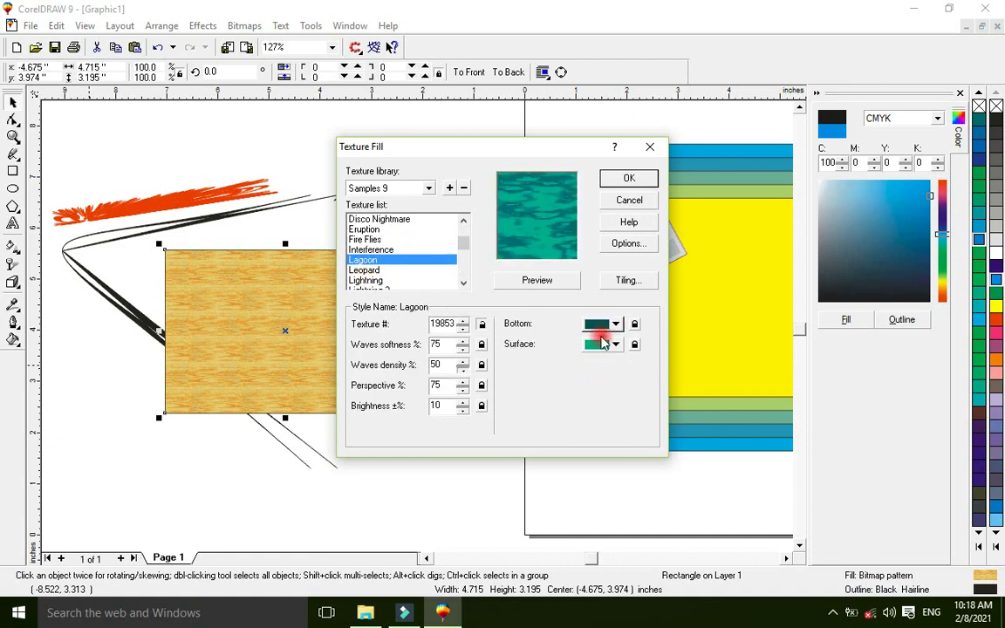
Step: Set the Lagoon texture's bottom color to yellow
{"action": "left_click", "coordinate": [615, 325]}
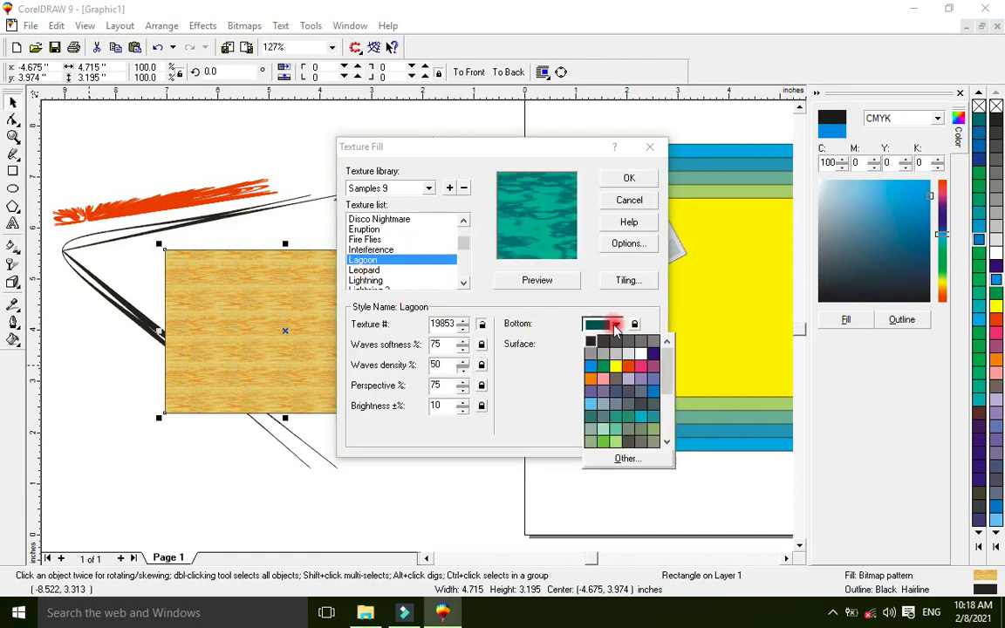
{"action": "left_click", "coordinate": [616, 371]}
{"action": "left_click", "coordinate": [597, 339]}
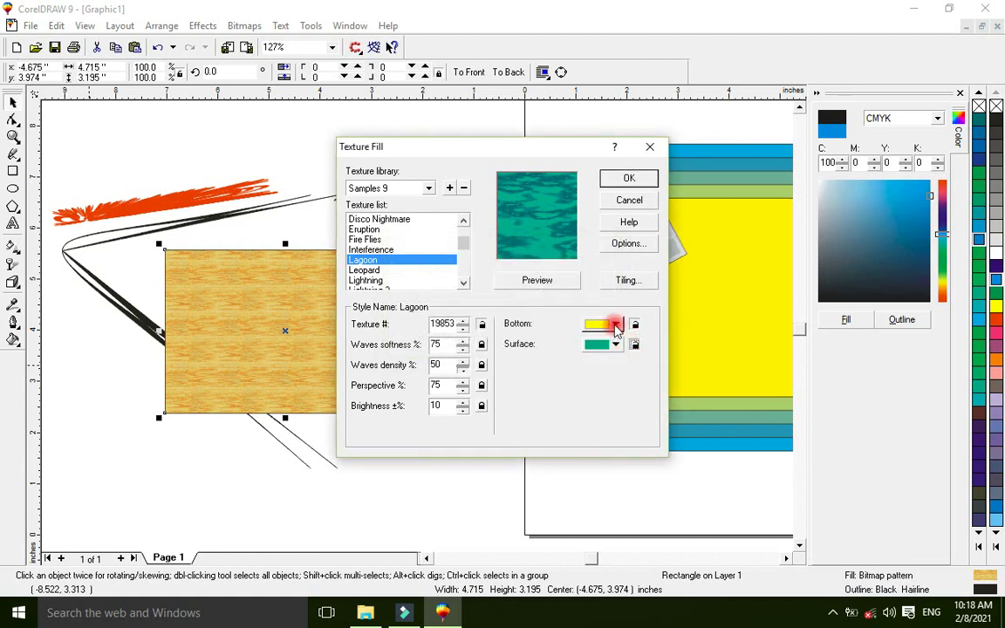
Step: Set the Lagoon texture's bottom color to orange and turn off the texture color warning
{"action": "left_click", "coordinate": [616, 326]}
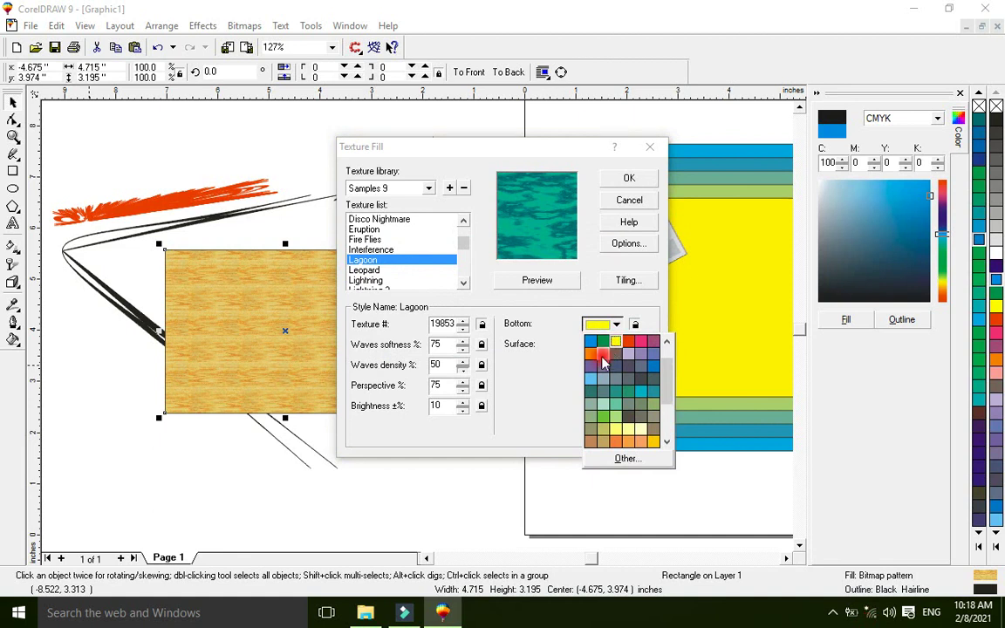
{"action": "left_click", "coordinate": [593, 360]}
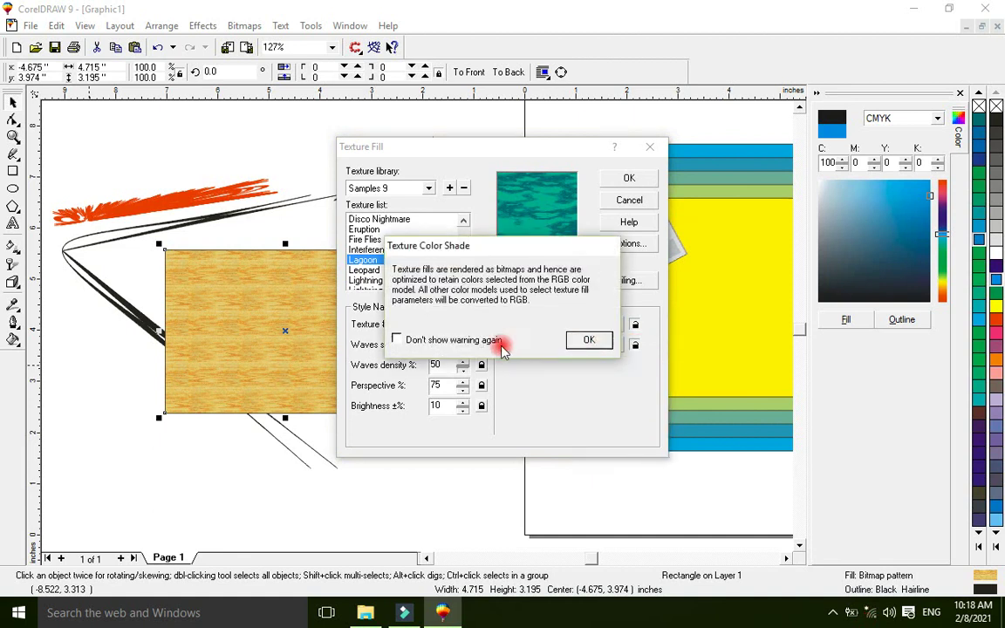
{"action": "left_click", "coordinate": [472, 341]}
{"action": "left_click", "coordinate": [587, 341]}
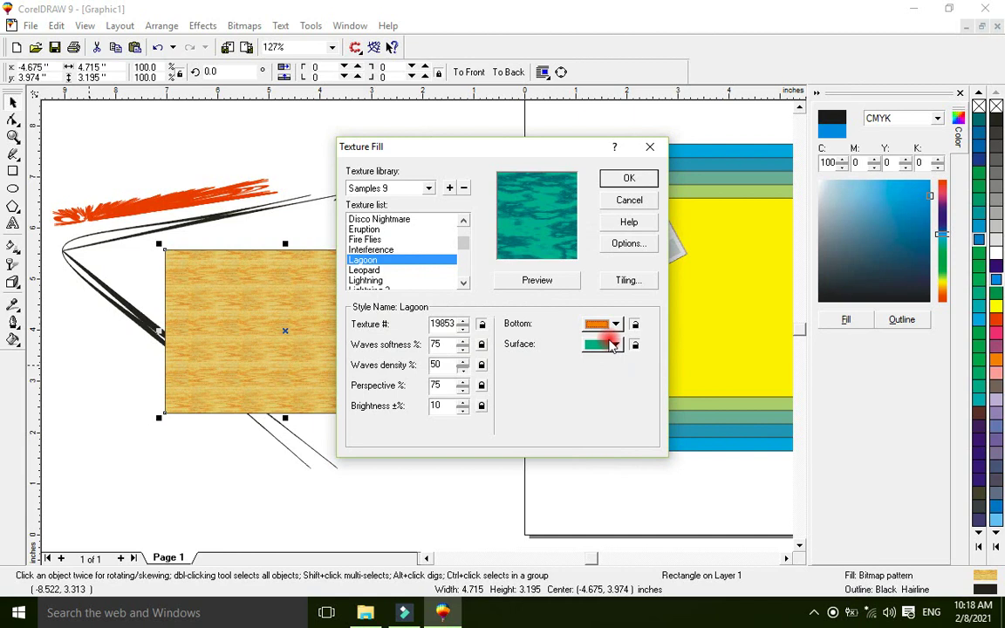
Step: Set the Lagoon texture's surface color to dark purple and apply the texture fill to the rectangle
{"action": "left_click", "coordinate": [617, 345]}
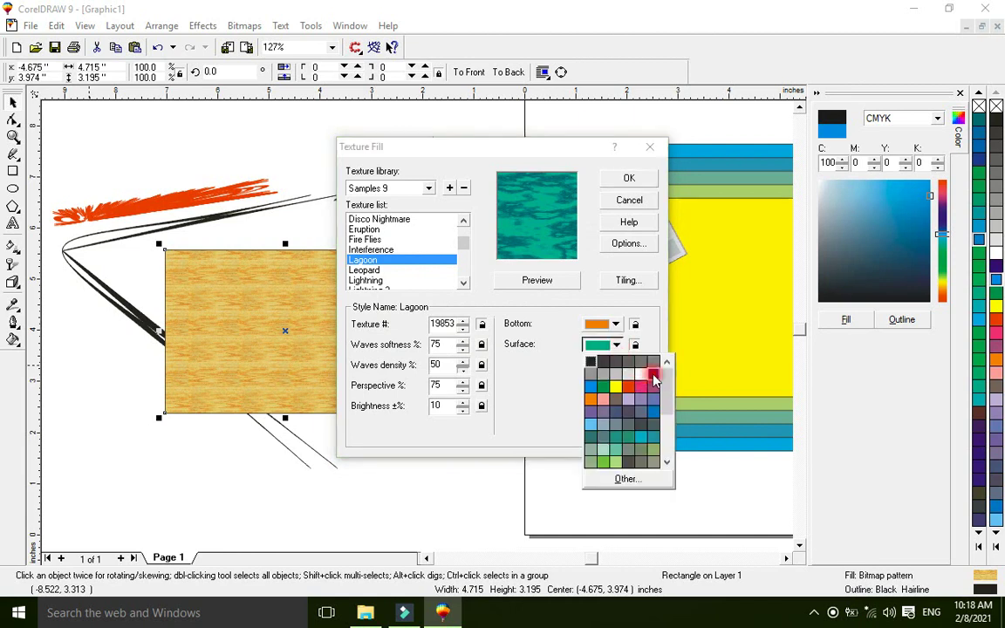
{"action": "left_click", "coordinate": [655, 377]}
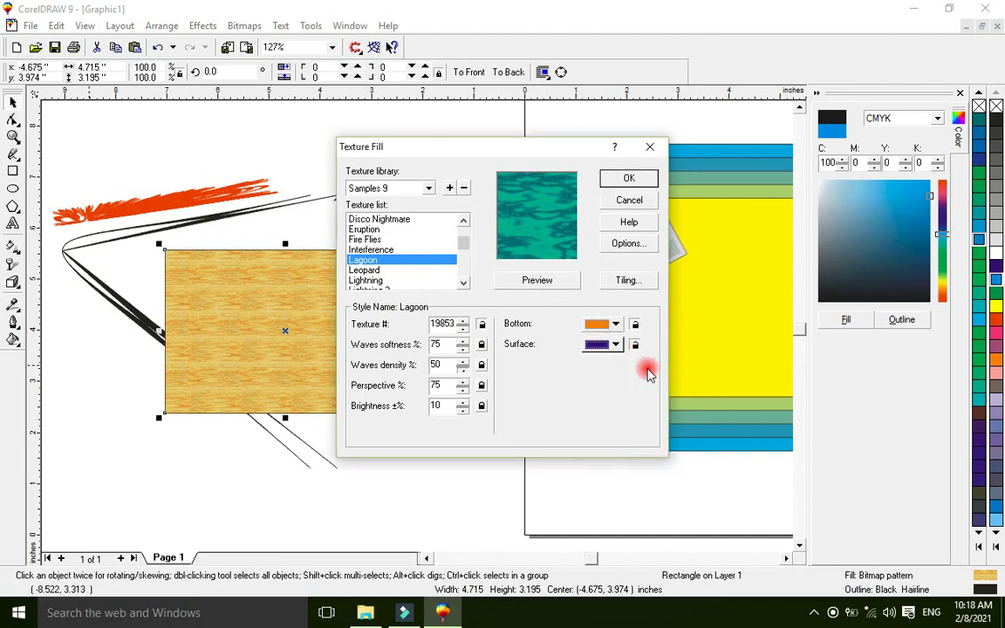
{"action": "left_click", "coordinate": [629, 178]}
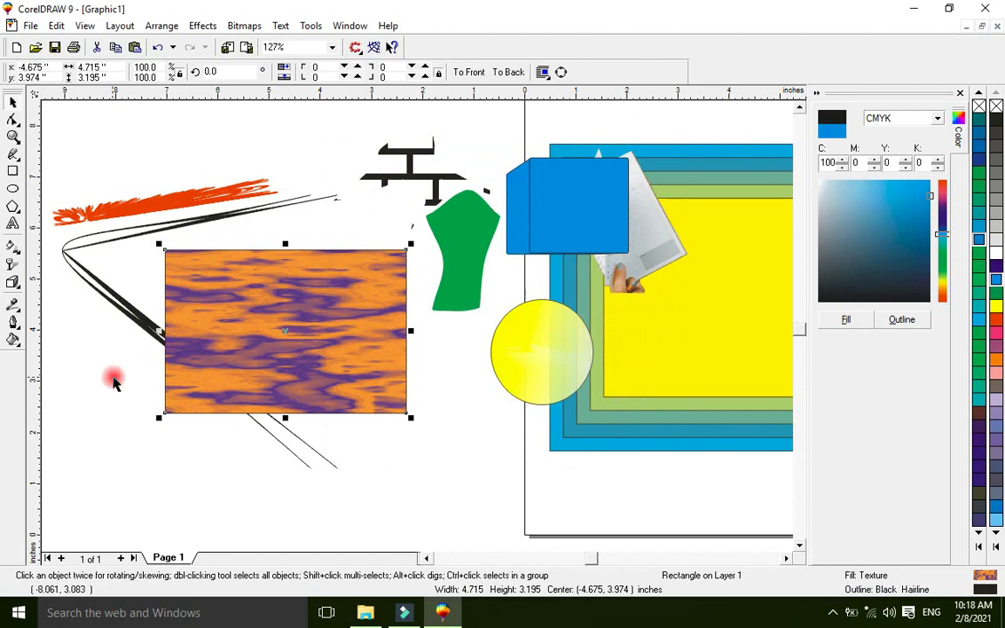
Step: Reopen the rectangle's texture fill settings and examine the Samples 9 textures from Plateaus down to Zebra
{"action": "left_click", "coordinate": [11, 343]}
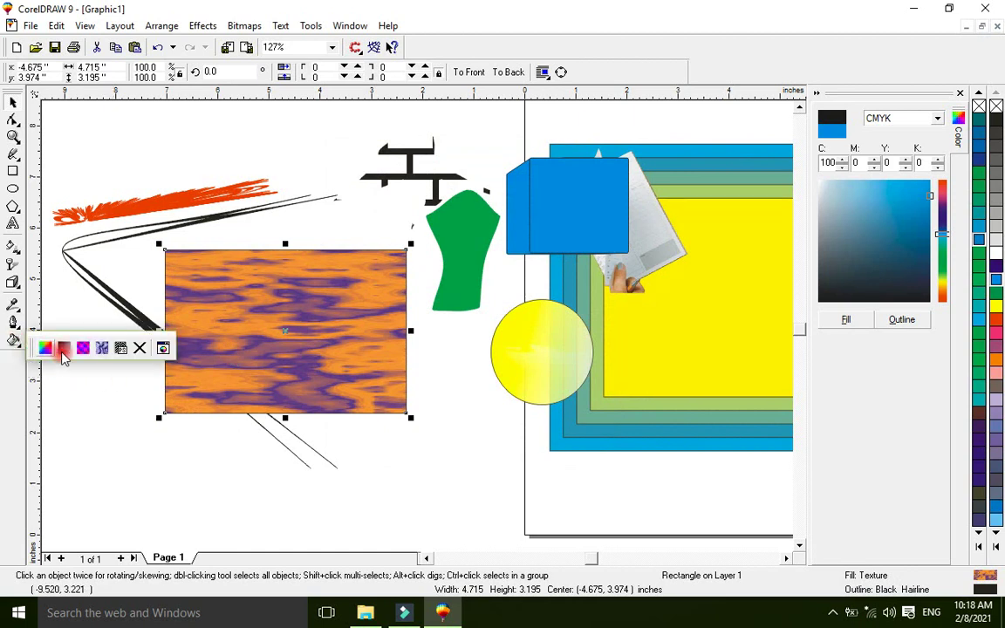
{"action": "left_click", "coordinate": [102, 349]}
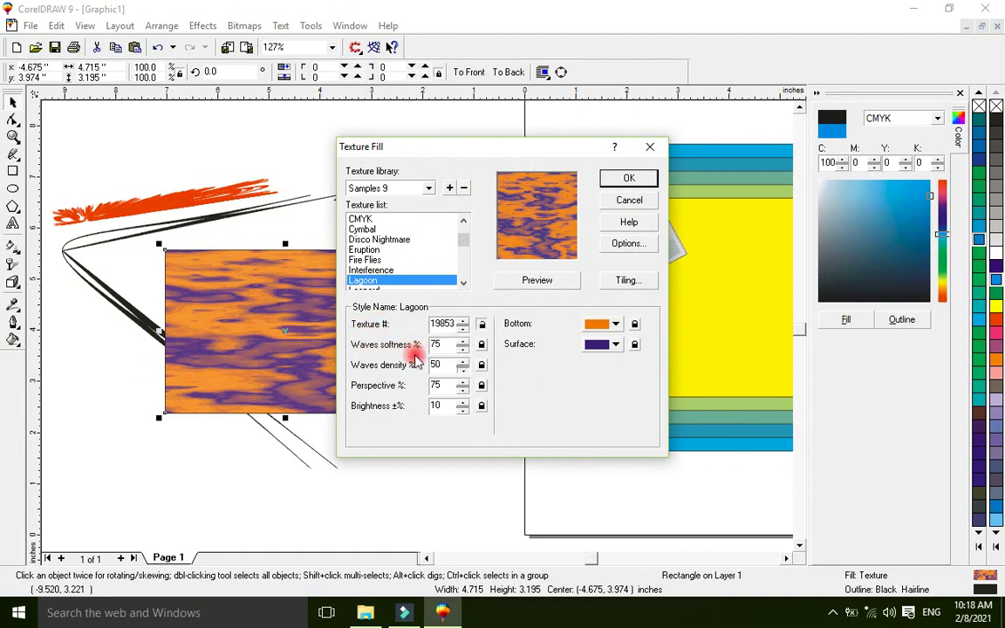
{"action": "left_click_drag", "start_coordinate": [467, 249], "coordinate": [464, 259]}
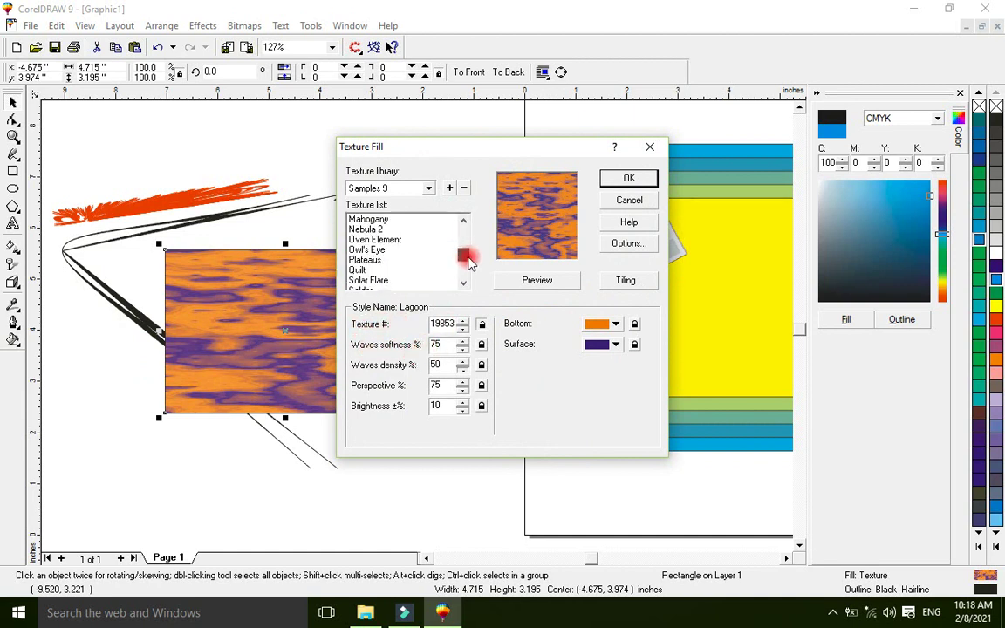
{"action": "left_click", "coordinate": [415, 252]}
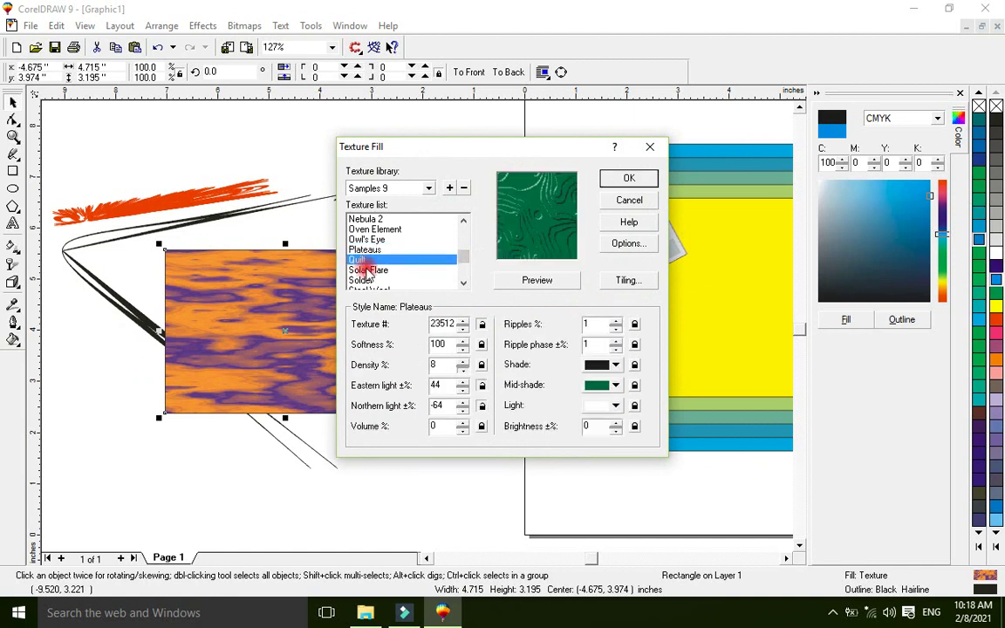
{"action": "left_click", "coordinate": [365, 262]}
{"action": "left_click", "coordinate": [413, 279]}
{"action": "scroll", "coordinate": [412, 276], "scroll_direction": "down", "scroll_amount": 2}
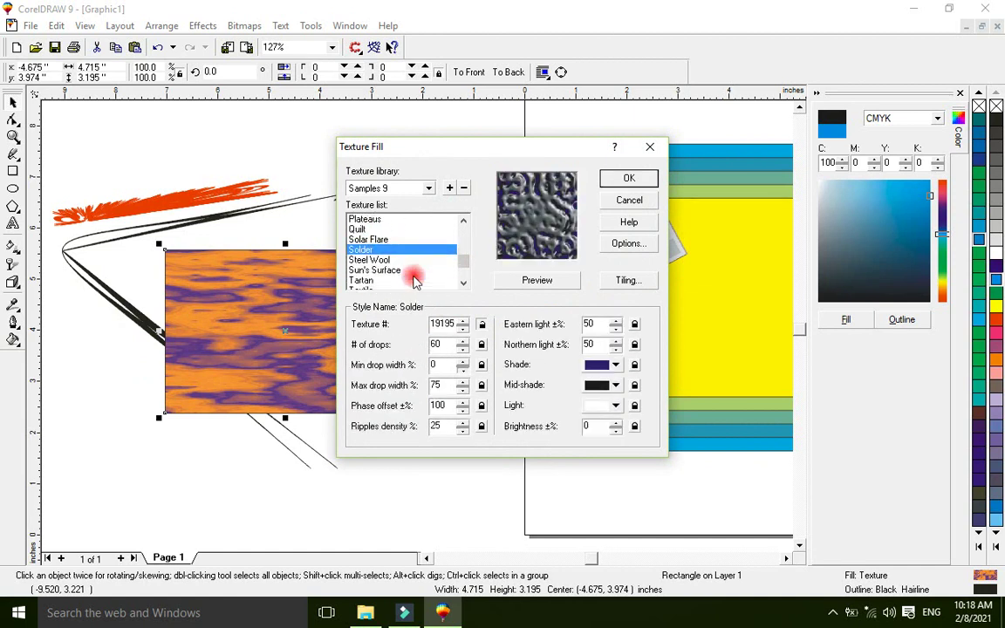
{"action": "left_click", "coordinate": [410, 260]}
{"action": "left_click", "coordinate": [370, 272]}
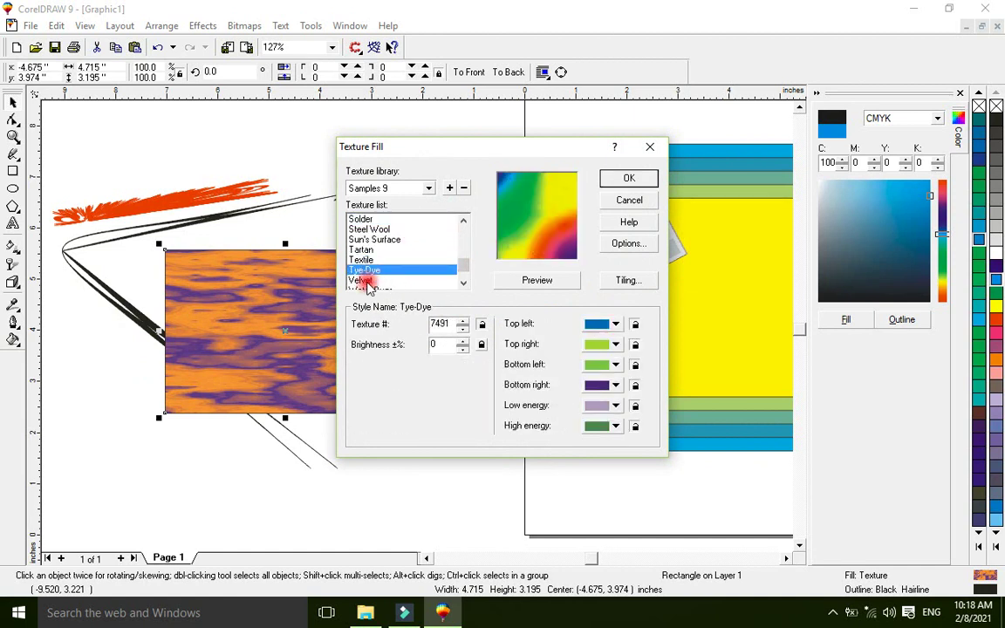
{"action": "left_click", "coordinate": [366, 280]}
{"action": "scroll", "coordinate": [366, 279], "scroll_direction": "down", "scroll_amount": 1}
{"action": "left_click", "coordinate": [375, 271]}
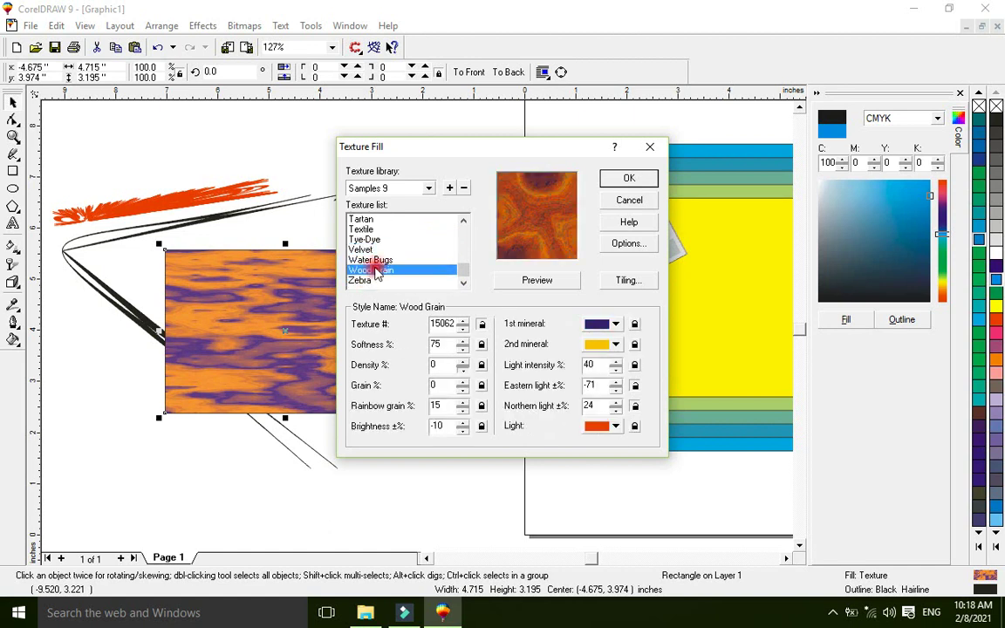
{"action": "left_click", "coordinate": [371, 260]}
{"action": "left_click", "coordinate": [362, 281]}
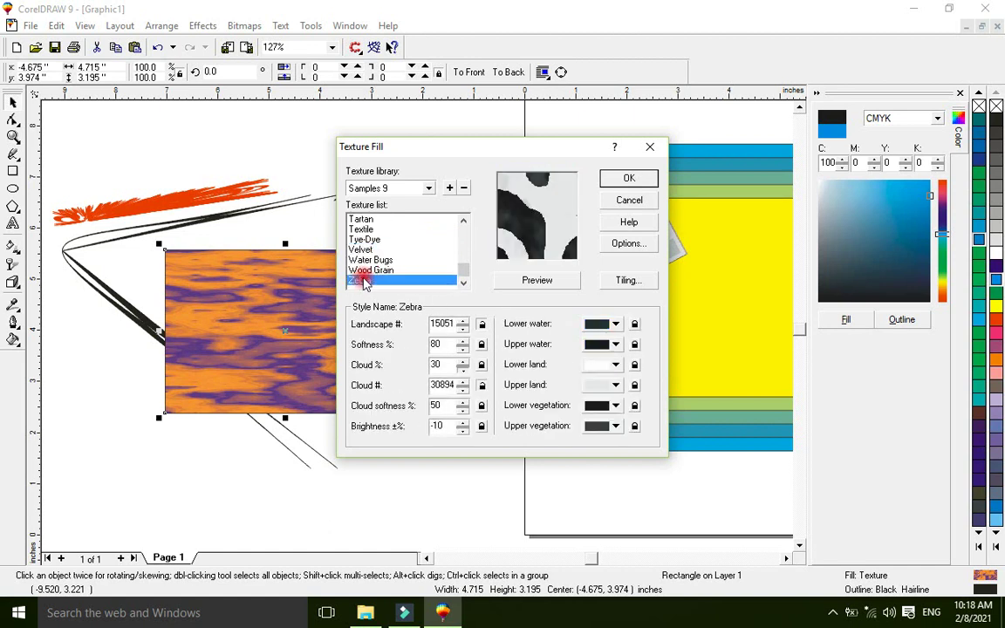
Step: Examine the Samples 9 textures in reverse order, from Water Bugs back up to Lagoon
{"action": "left_click", "coordinate": [363, 261]}
{"action": "left_click", "coordinate": [363, 243]}
{"action": "left_click", "coordinate": [361, 224]}
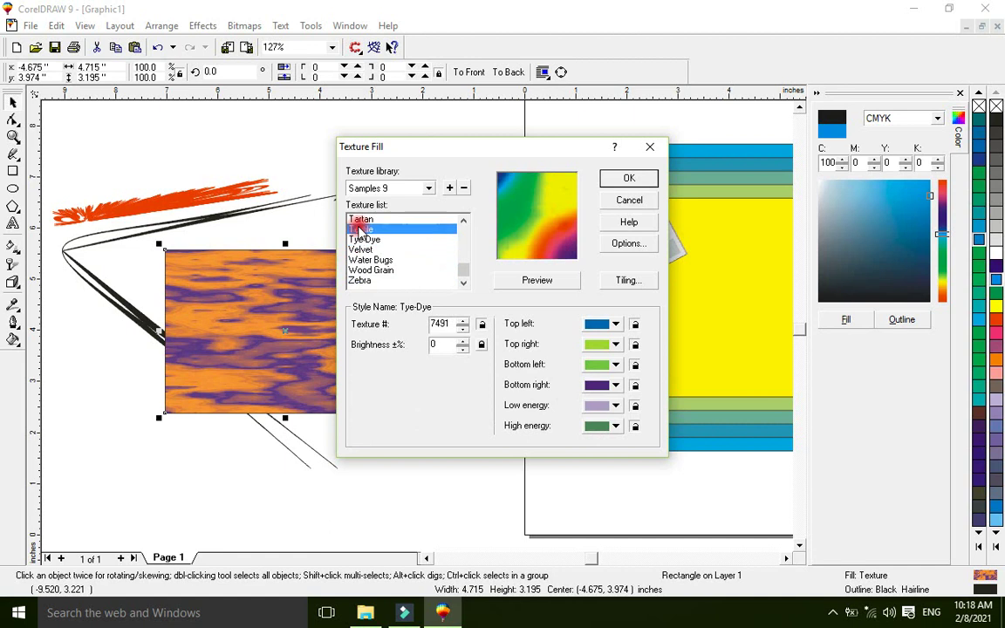
{"action": "left_click", "coordinate": [361, 231]}
{"action": "key", "text": "Up"}
{"action": "key", "text": "Up"}
{"action": "key", "text": "Up"}
{"action": "key", "text": "Up"}
{"action": "key", "text": "Up"}
{"action": "key", "text": "Up"}
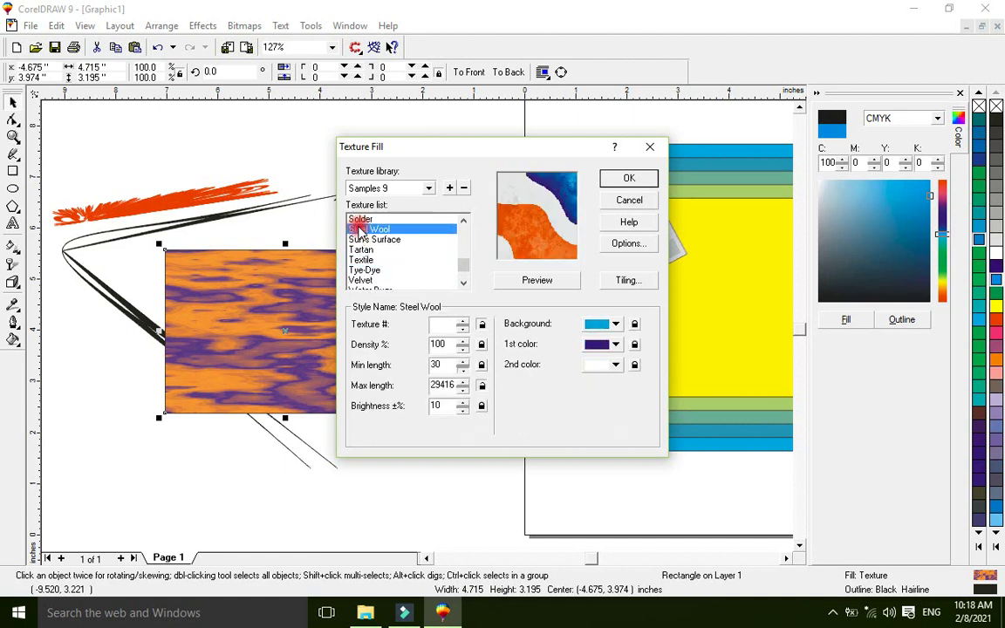
{"action": "key", "text": "Up"}
{"action": "key", "text": "Up"}
{"action": "key", "text": "Up"}
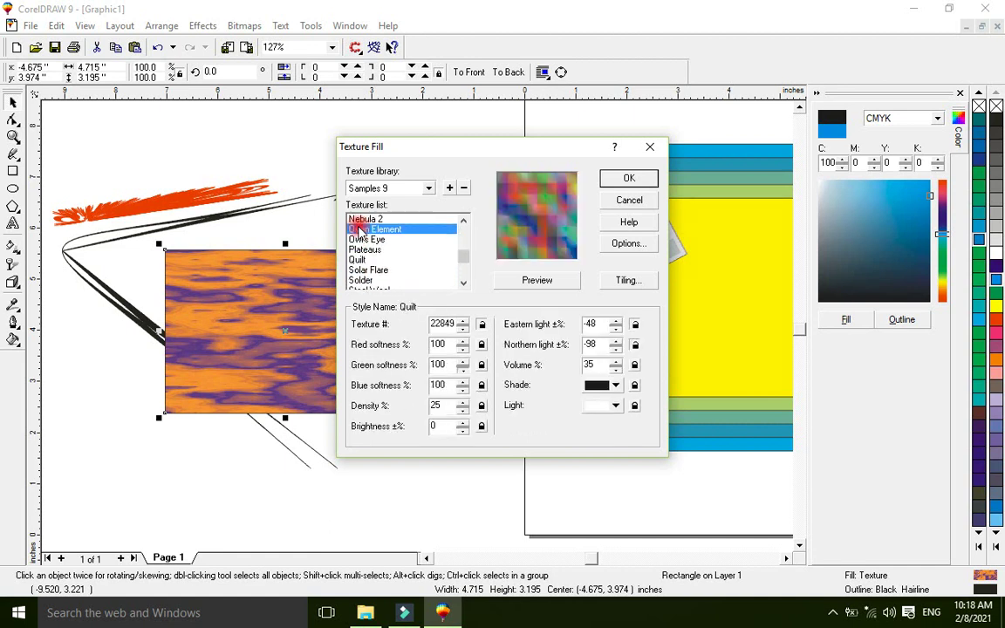
{"action": "key", "text": "Up"}
{"action": "key", "text": "Up"}
{"action": "key", "text": "Up"}
{"action": "key", "text": "Up"}
{"action": "key", "text": "Up"}
{"action": "key", "text": "Up"}
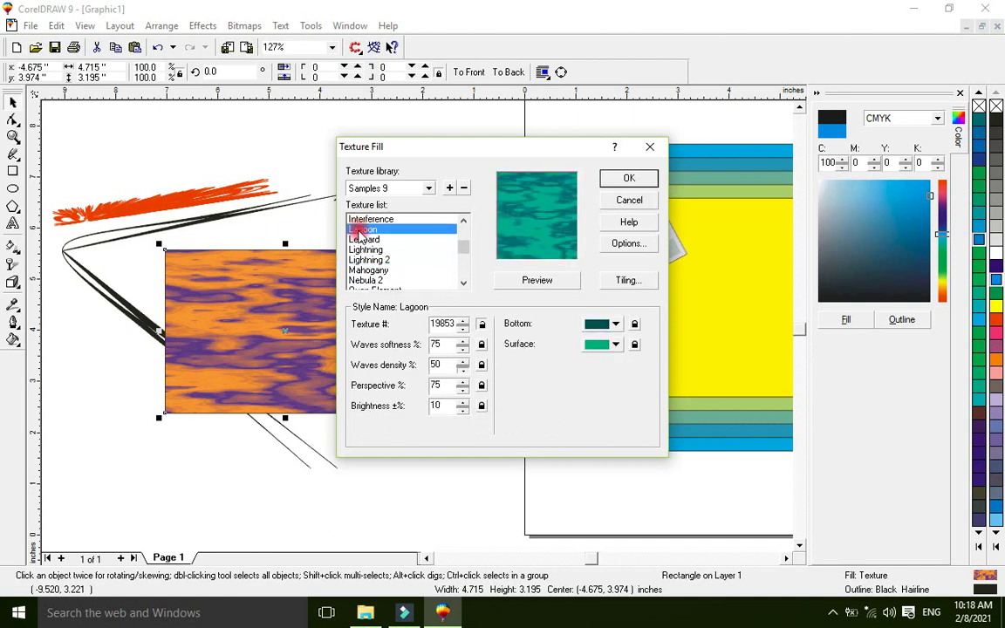
Step: Choose the Nebula 2 texture and generate several random variations of it in the preview
{"action": "left_click", "coordinate": [357, 219]}
{"action": "left_click", "coordinate": [365, 270]}
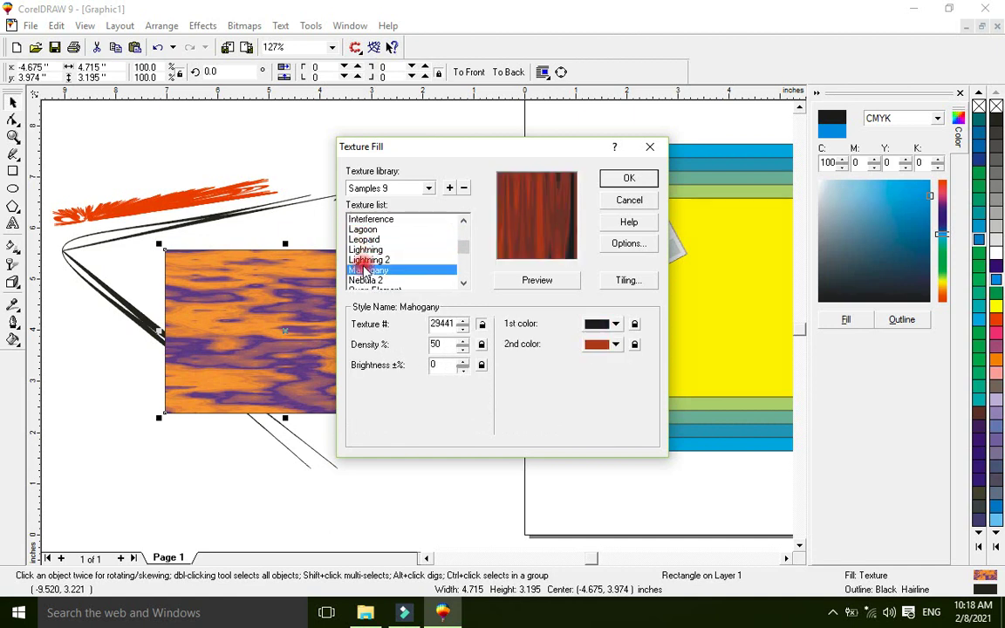
{"action": "left_click", "coordinate": [369, 279]}
{"action": "left_click", "coordinate": [523, 280]}
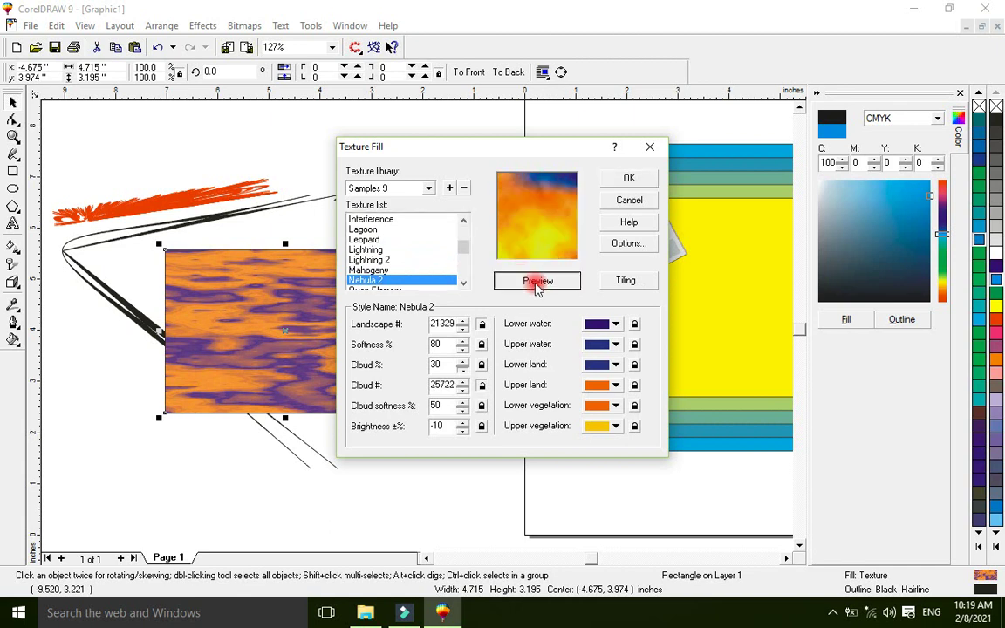
{"action": "left_click", "coordinate": [538, 281]}
{"action": "left_click", "coordinate": [534, 282]}
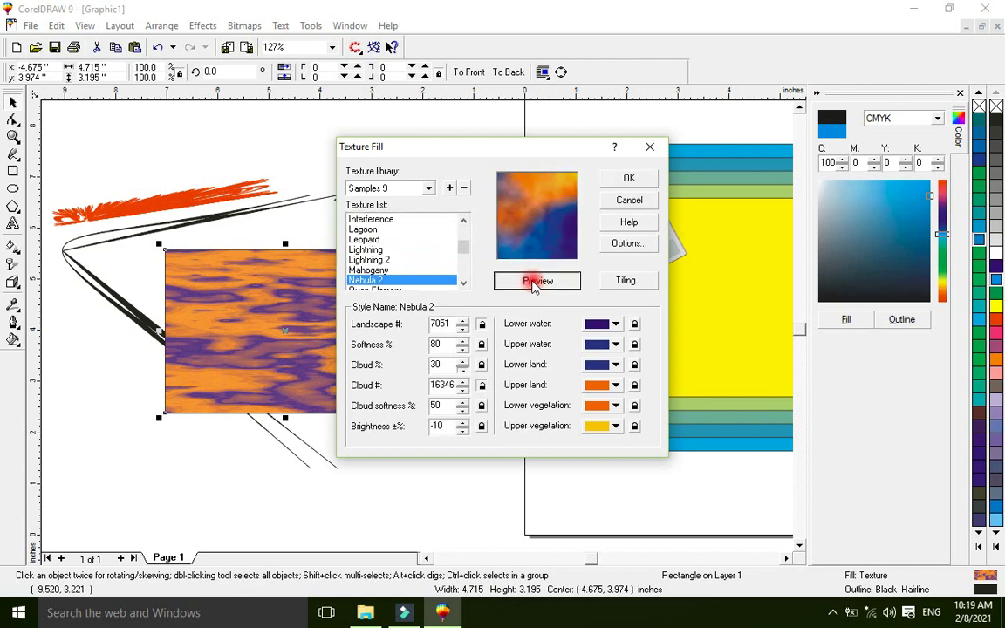
{"action": "left_click", "coordinate": [535, 282]}
{"action": "left_click", "coordinate": [534, 282]}
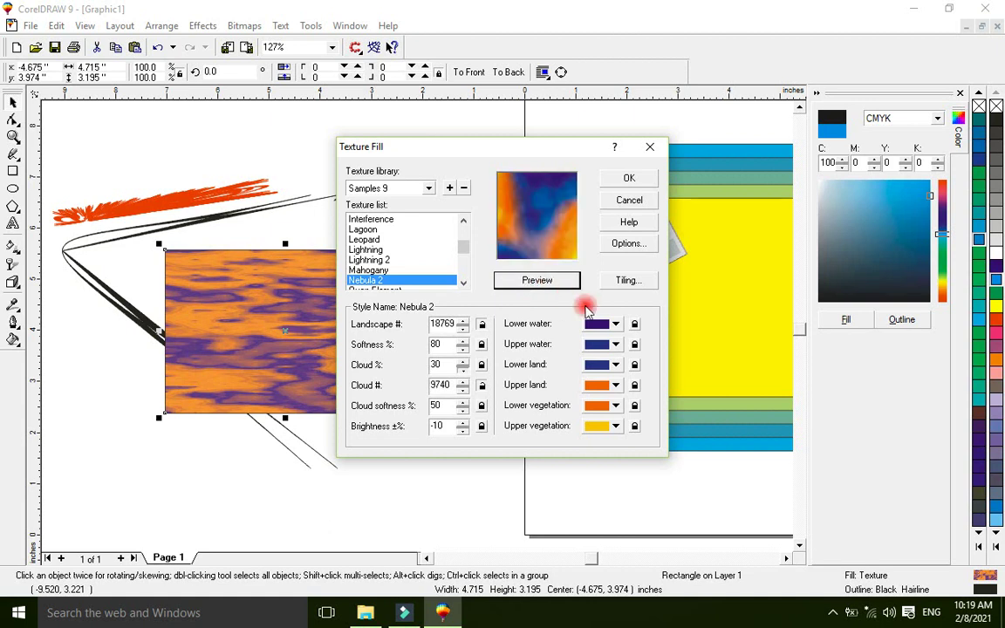
Step: Recolor Nebula 2 with white lower water, pink lower land, green upper land and blue lower vegetation, and apply it to the rectangle
{"action": "left_click", "coordinate": [616, 324]}
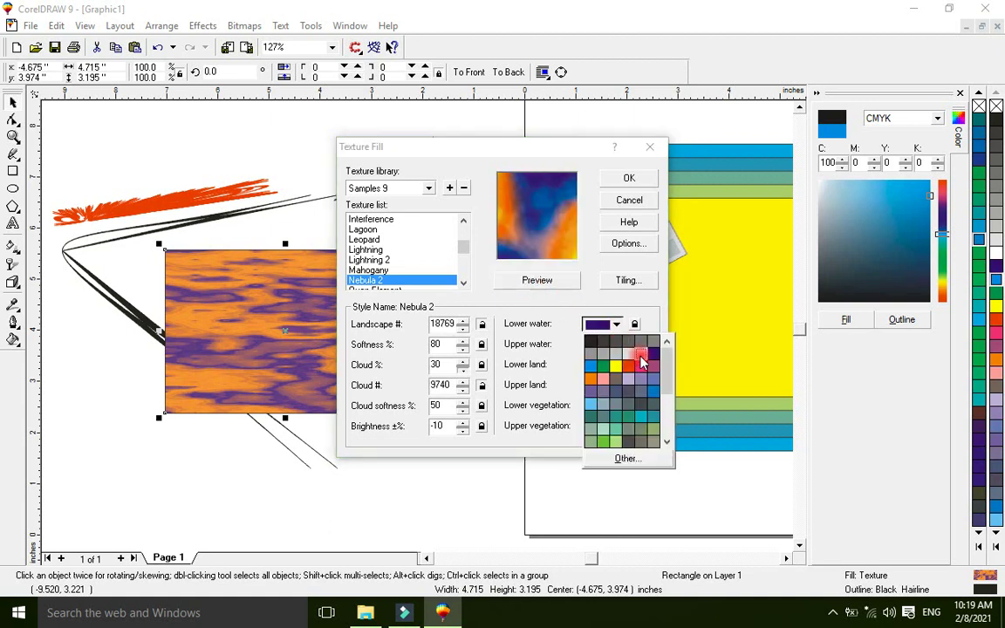
{"action": "left_click", "coordinate": [642, 358]}
{"action": "left_click", "coordinate": [616, 365]}
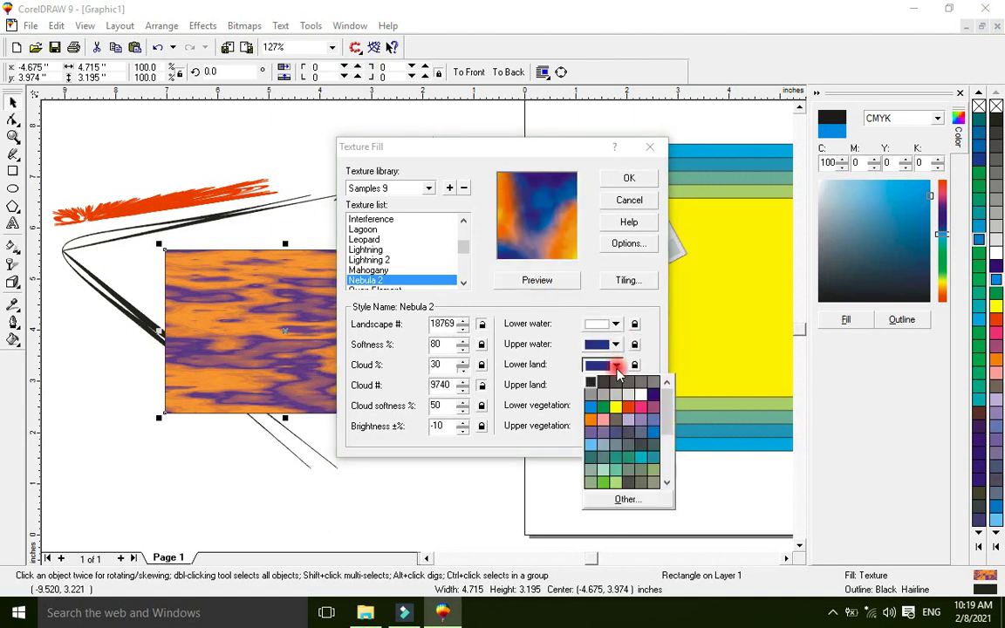
{"action": "left_click", "coordinate": [637, 408]}
{"action": "left_click", "coordinate": [617, 387]}
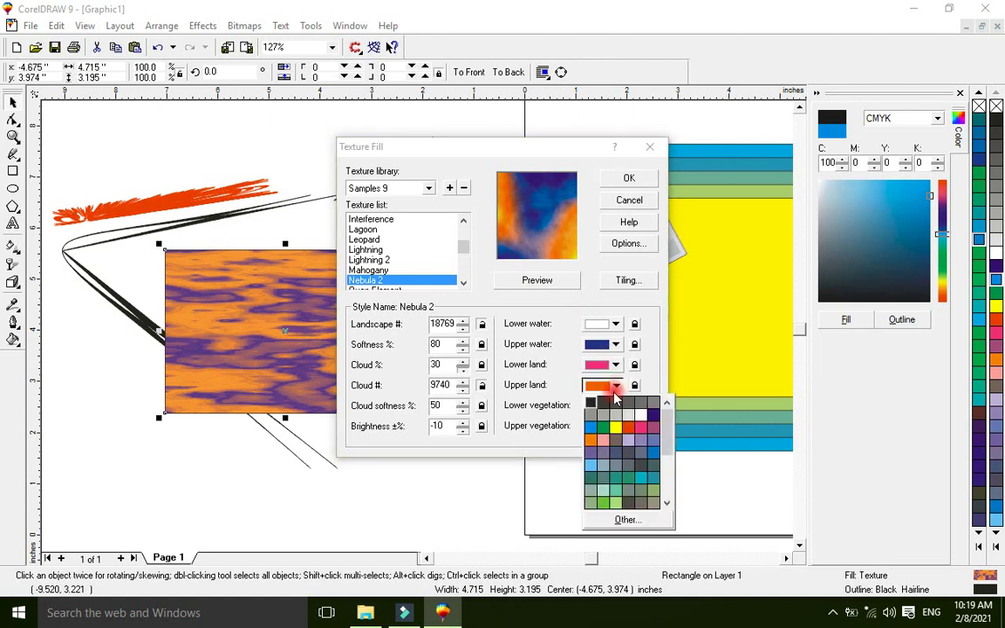
{"action": "left_click", "coordinate": [604, 426]}
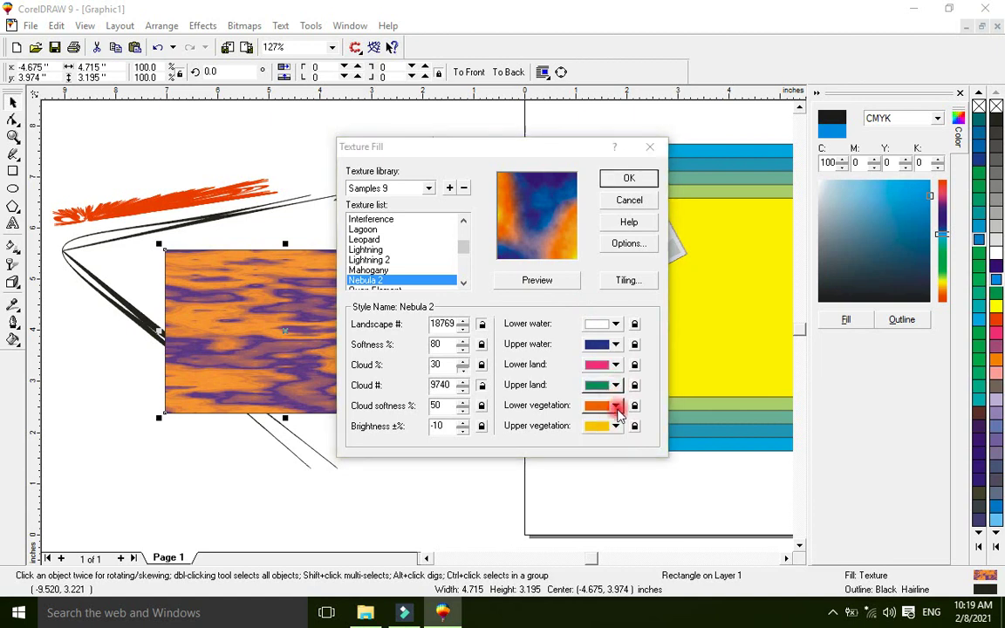
{"action": "left_click", "coordinate": [616, 406]}
{"action": "left_click", "coordinate": [592, 458]}
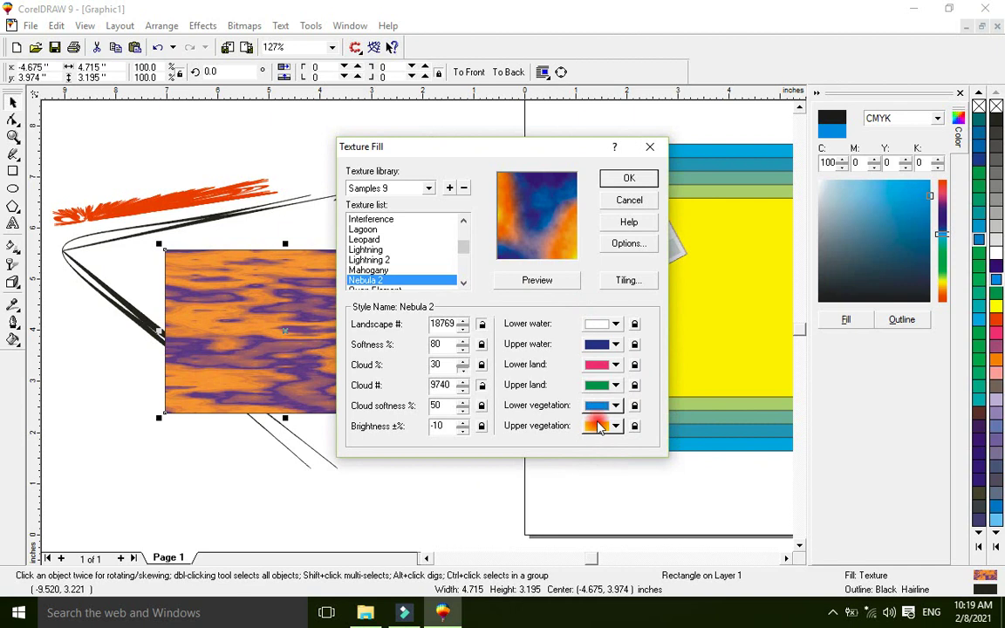
{"action": "left_click", "coordinate": [629, 178]}
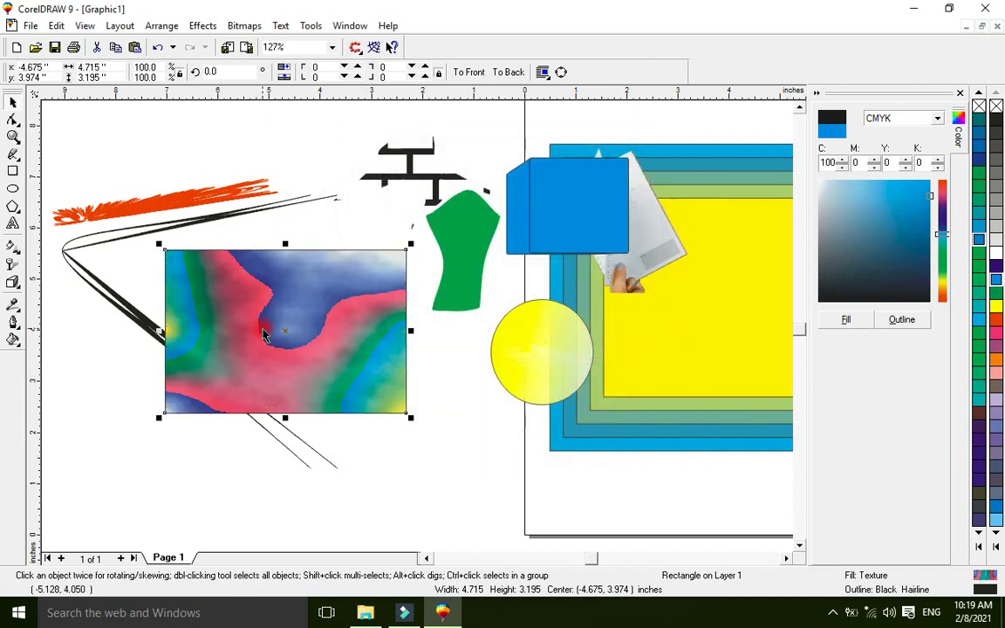
Step: Fill the rectangle with the Birds PostScript texture
{"action": "left_click", "coordinate": [13, 341]}
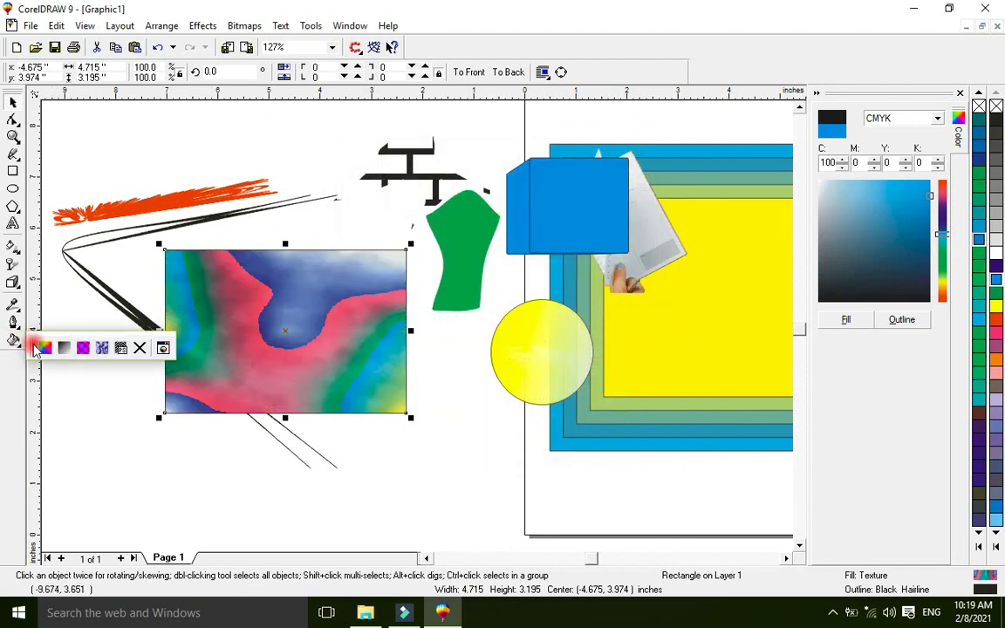
{"action": "left_click", "coordinate": [121, 349]}
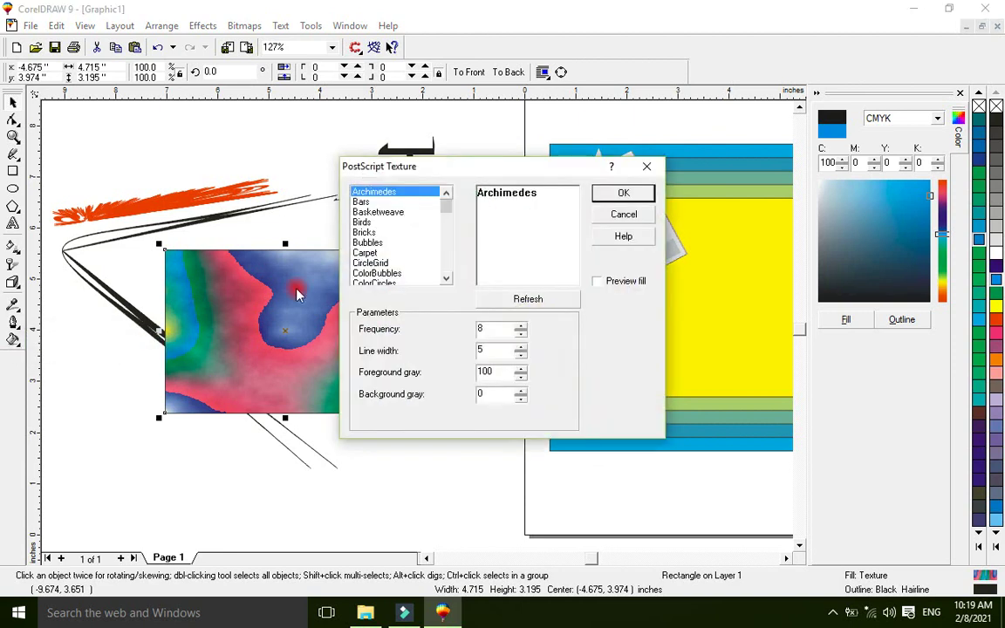
{"action": "left_click", "coordinate": [360, 201]}
{"action": "left_click", "coordinate": [363, 222]}
{"action": "left_click", "coordinate": [368, 233]}
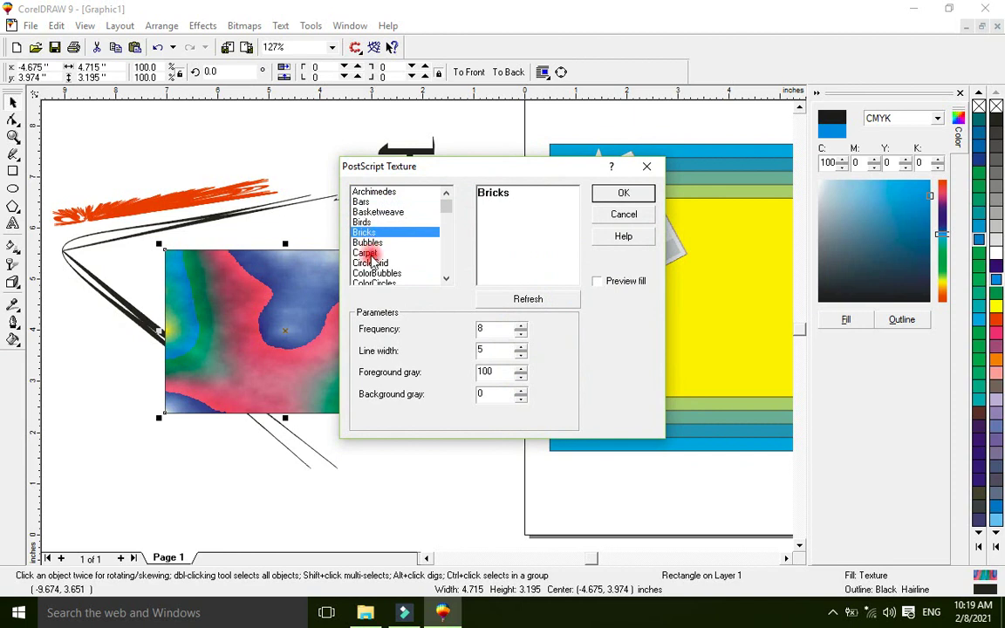
{"action": "left_click", "coordinate": [364, 253]}
{"action": "left_click", "coordinate": [371, 273]}
{"action": "left_click", "coordinate": [367, 233]}
{"action": "left_click", "coordinate": [362, 223]}
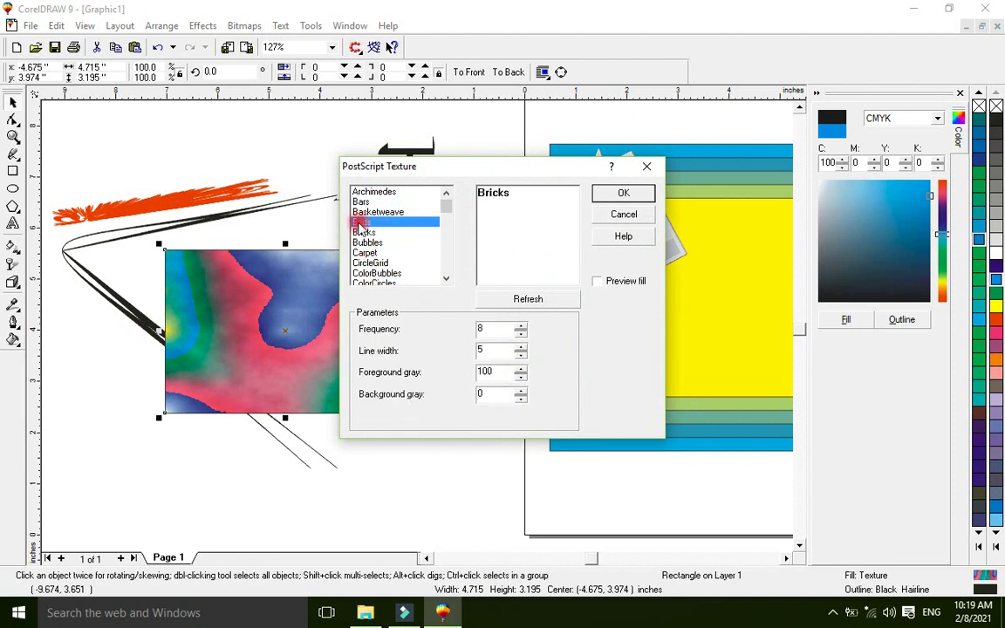
{"action": "left_click", "coordinate": [604, 193]}
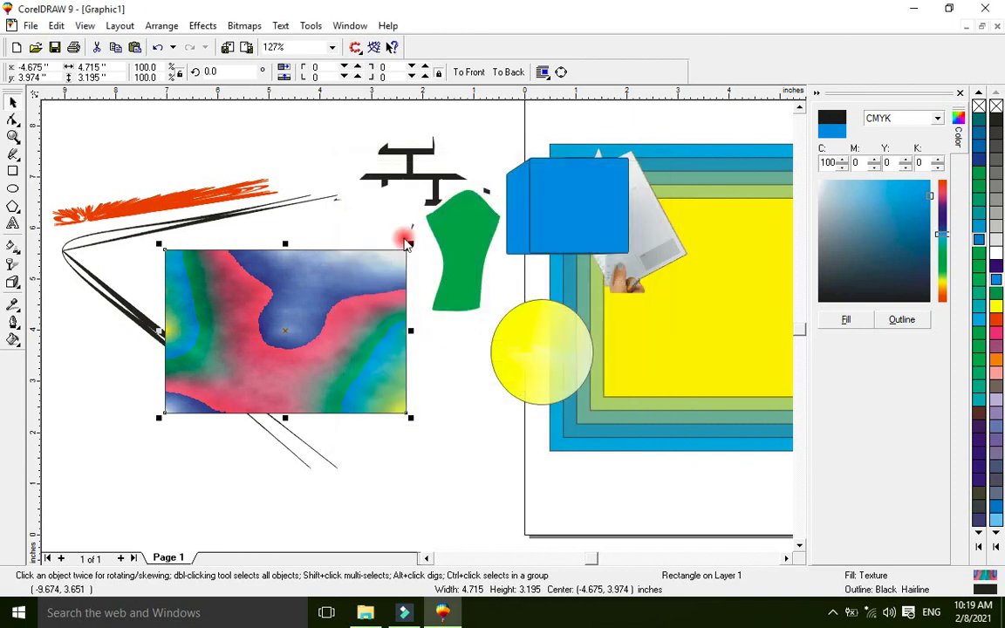
Step: Enlarge the Birds-filled rectangle proportionally from its lower corner to about 6.25 by 4.24 inches
{"action": "left_click", "coordinate": [273, 271]}
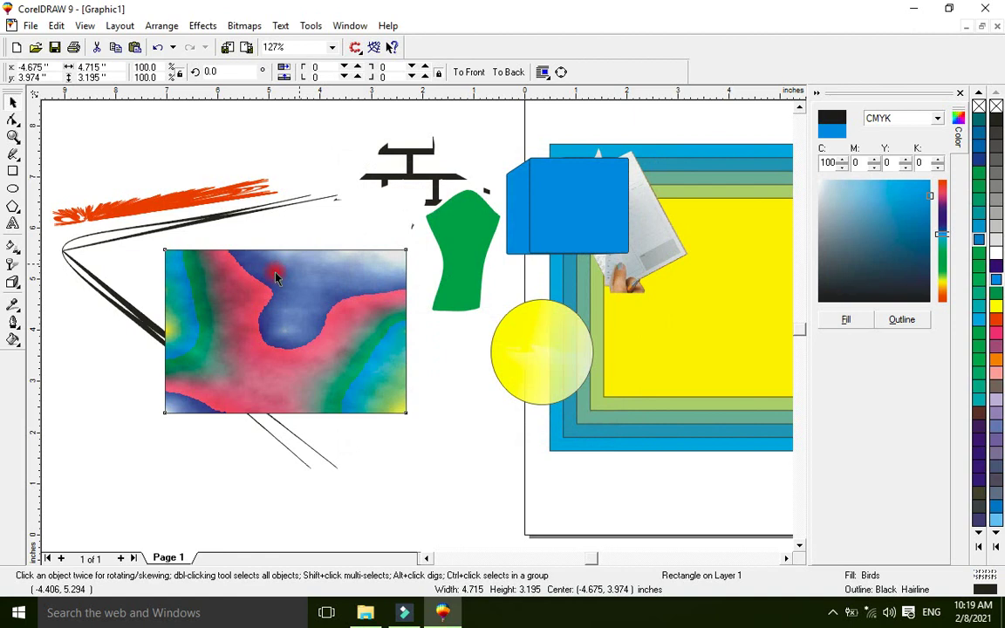
{"action": "left_click", "coordinate": [276, 276]}
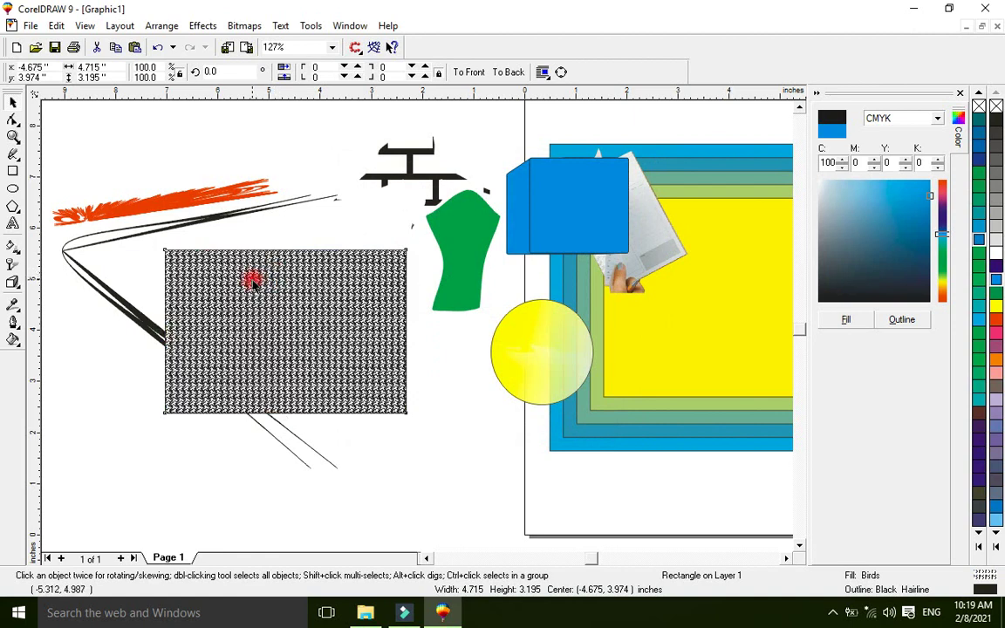
{"action": "left_click", "coordinate": [249, 277]}
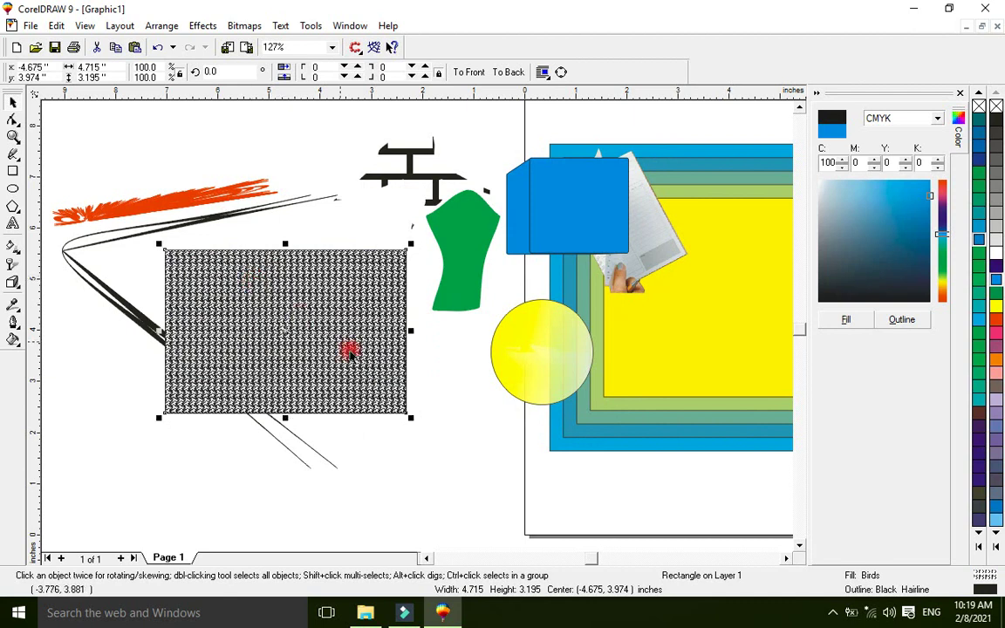
{"action": "left_click_drag", "start_coordinate": [409, 416], "coordinate": [485, 482]}
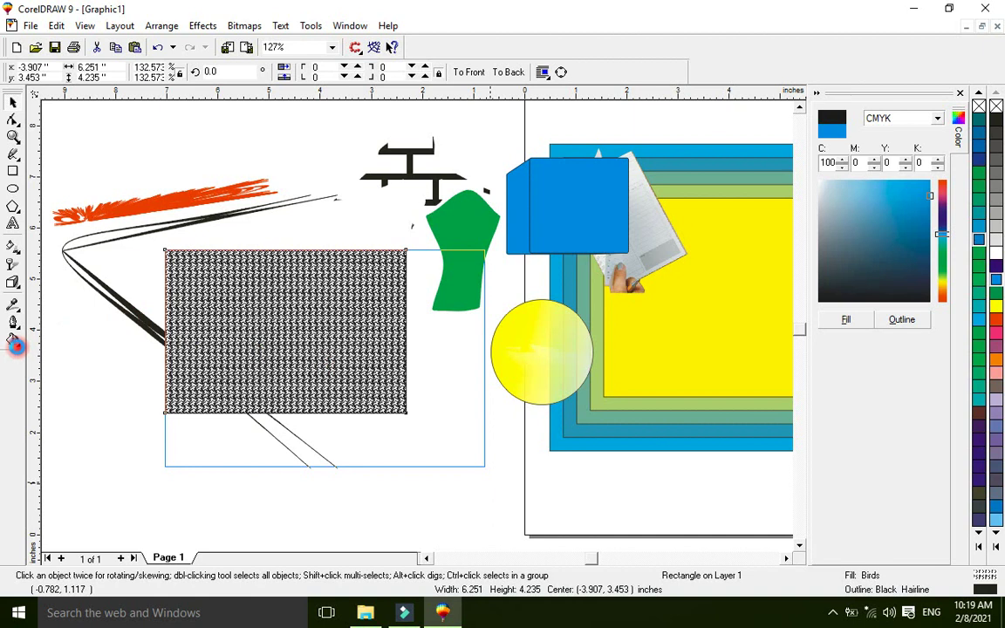
Step: Compare PostScript textures such as Bricks, Bubbles, Carpet and ColorCircles with the fill preview on, and apply ColorCrosshatching to the rectangle
{"action": "left_click", "coordinate": [14, 343]}
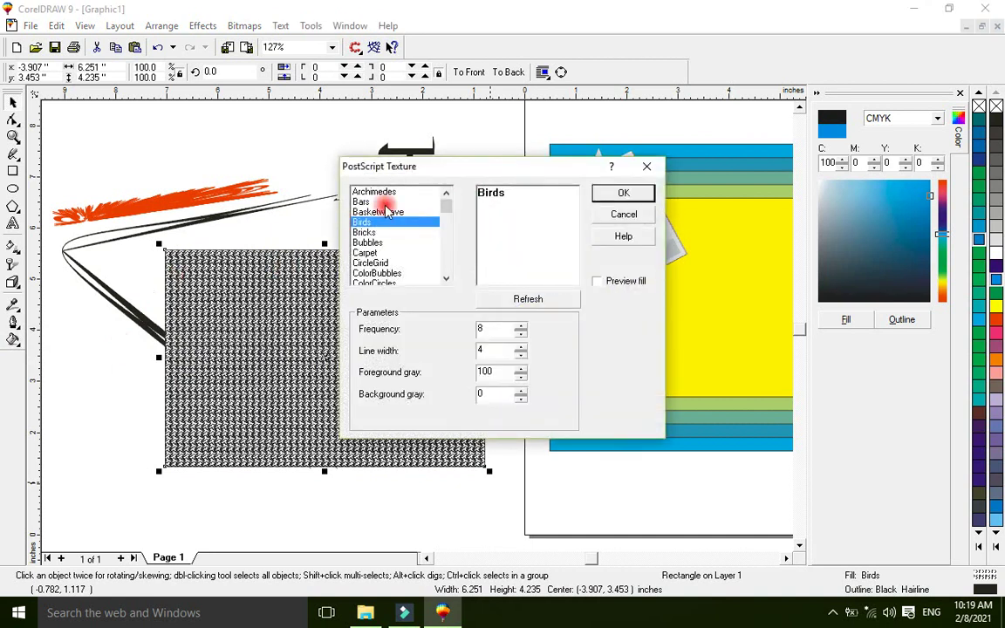
{"action": "left_click", "coordinate": [597, 281]}
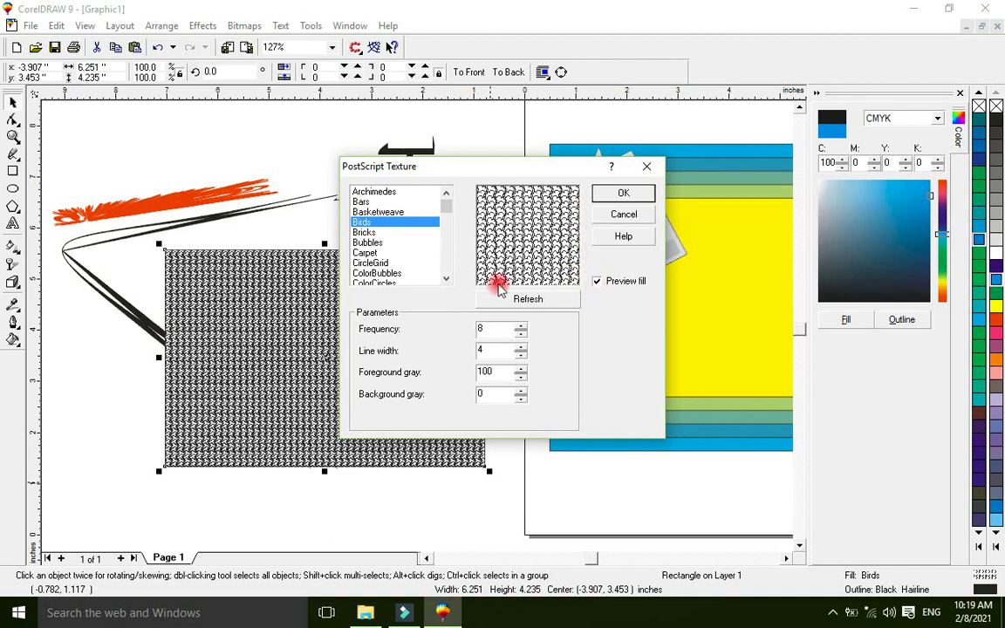
{"action": "left_click", "coordinate": [364, 234]}
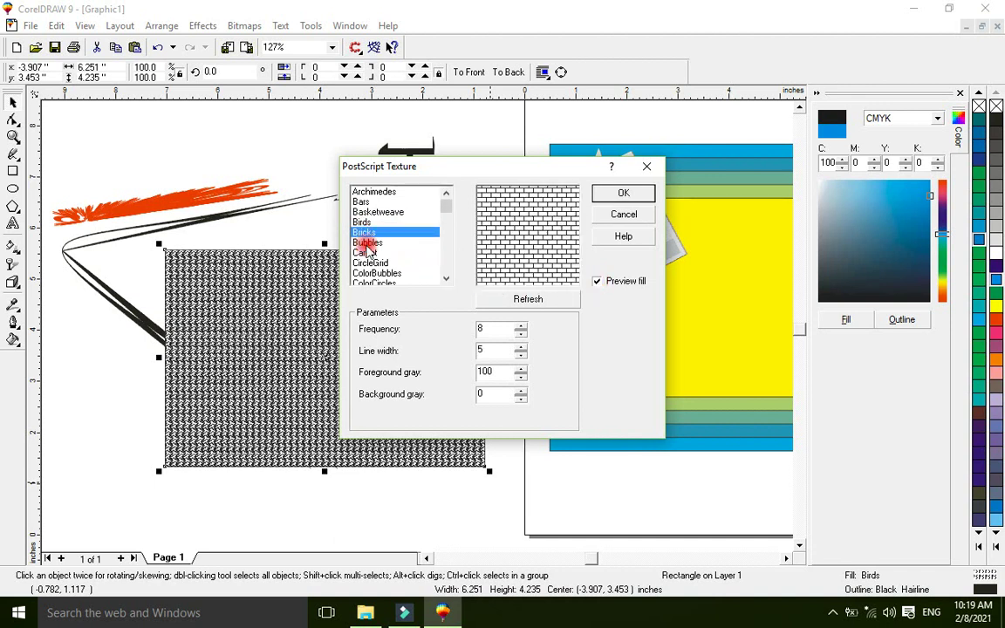
{"action": "left_click", "coordinate": [366, 243]}
{"action": "left_click", "coordinate": [370, 263]}
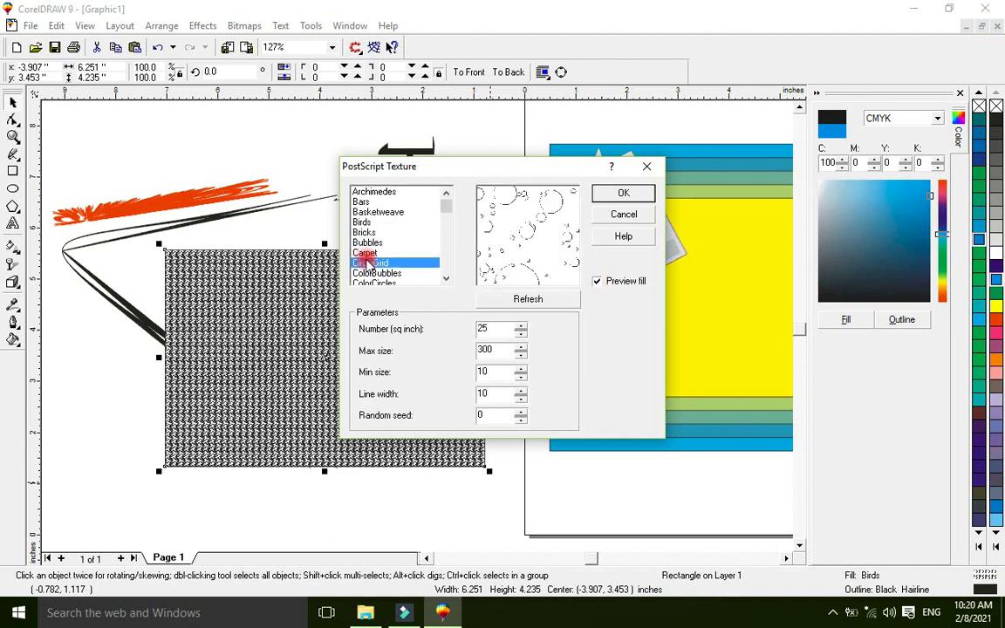
{"action": "left_click", "coordinate": [365, 252]}
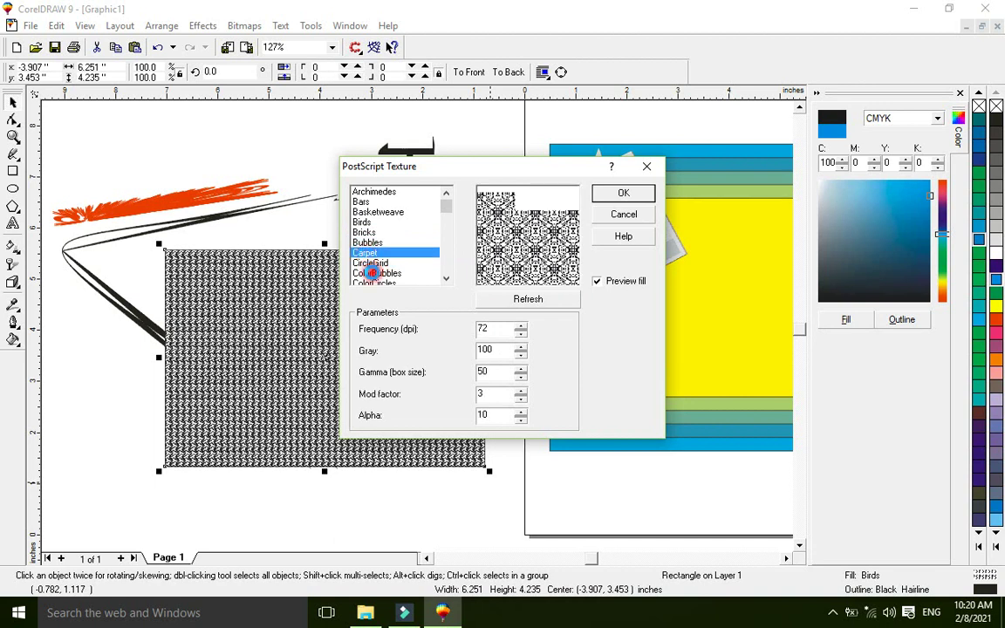
{"action": "scroll", "coordinate": [366, 252], "scroll_direction": "down", "scroll_amount": 1}
{"action": "left_click", "coordinate": [375, 252]}
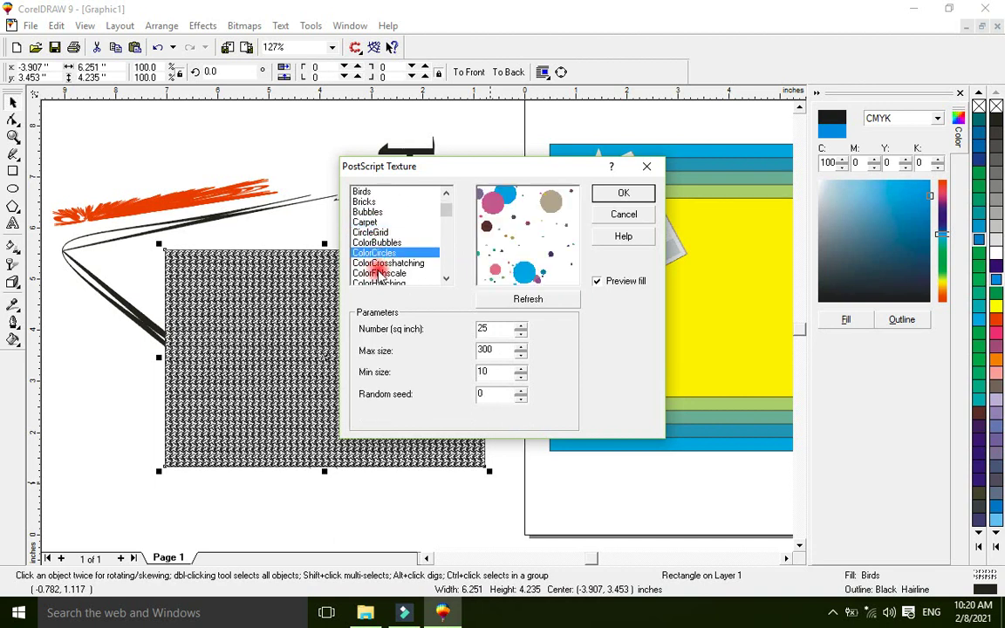
{"action": "left_click", "coordinate": [375, 281]}
{"action": "left_click", "coordinate": [382, 263]}
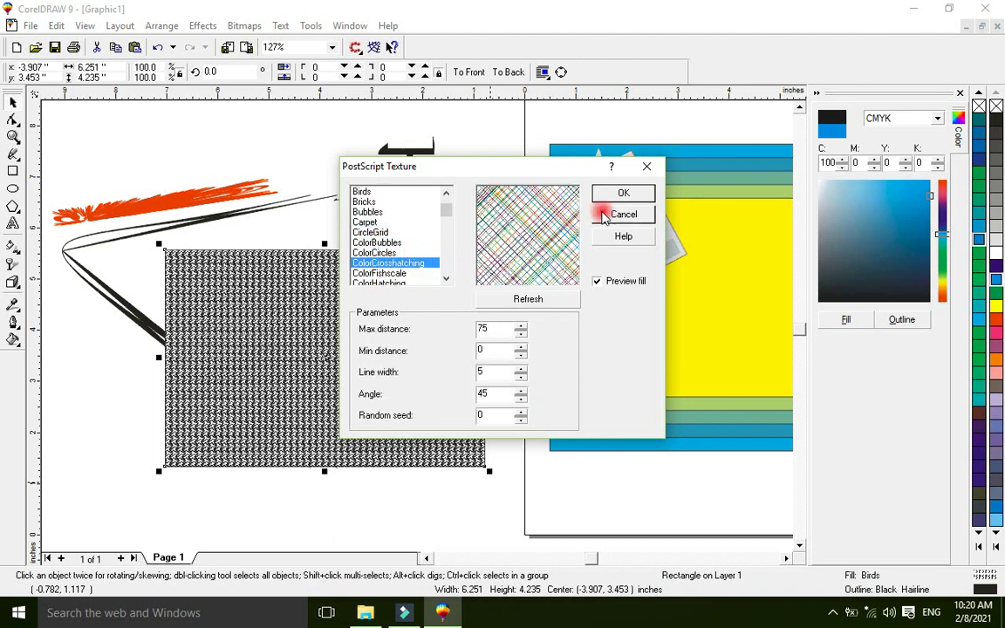
{"action": "left_click", "coordinate": [616, 193]}
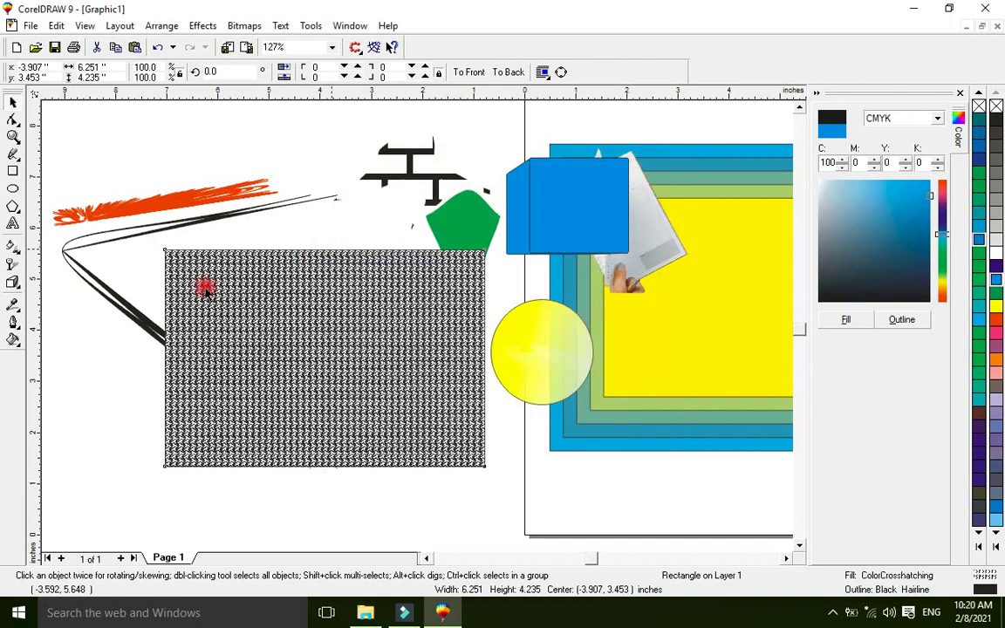
Step: Remove the rectangle's fill and move the rectangle about 0.7 inch right and 0.3 inch up
{"action": "left_click", "coordinate": [15, 338]}
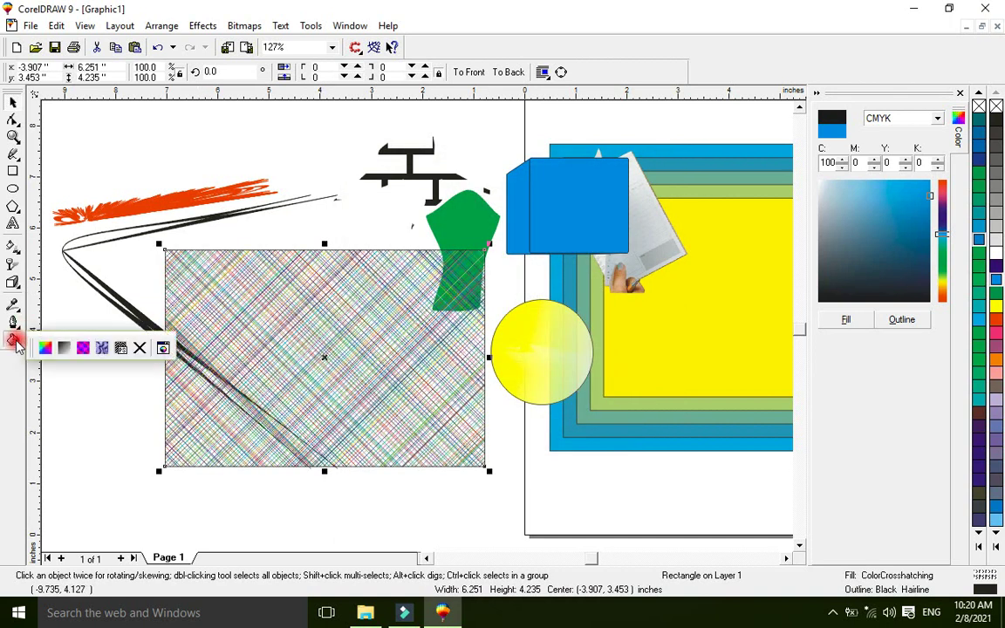
{"action": "left_click", "coordinate": [140, 349]}
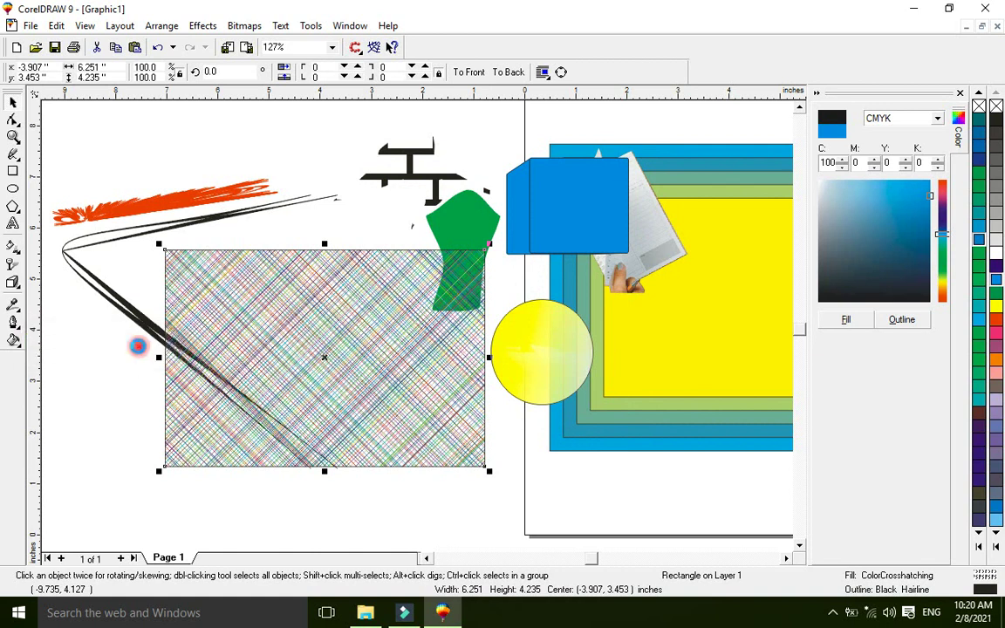
{"action": "left_click", "coordinate": [13, 340]}
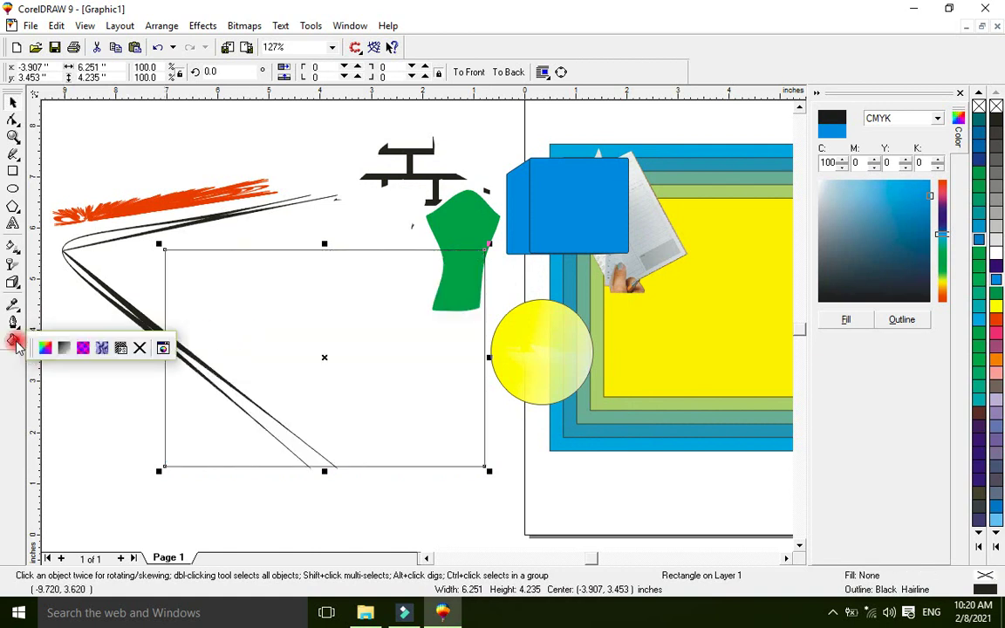
{"action": "left_click", "coordinate": [163, 349]}
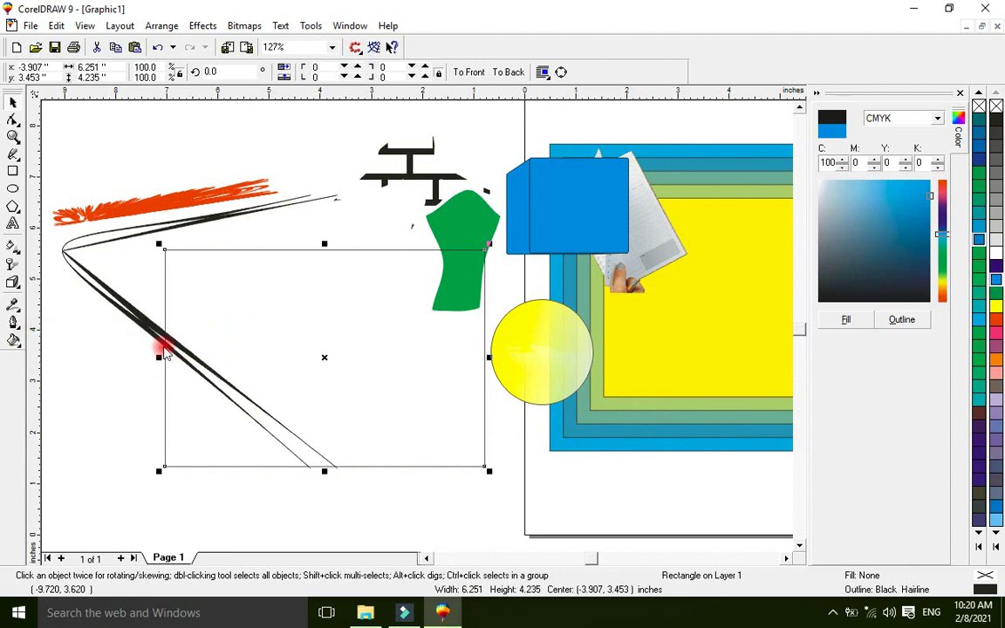
{"action": "left_click_drag", "start_coordinate": [216, 299], "coordinate": [279, 282]}
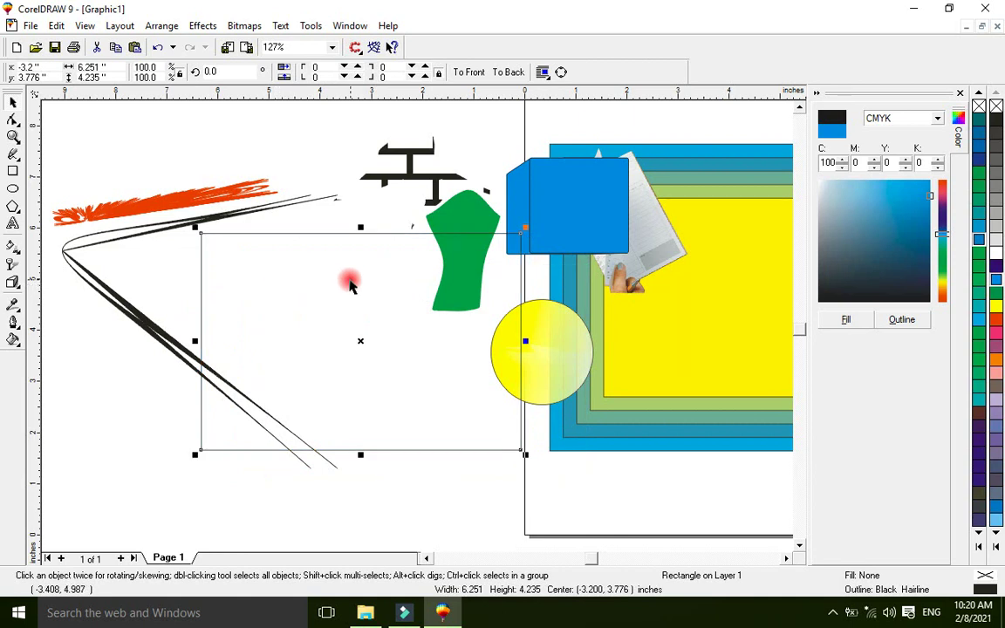
Step: Move the yellow mesh-filled circle about 1.1 inches left and 0.2 inch down
{"action": "left_click", "coordinate": [541, 340]}
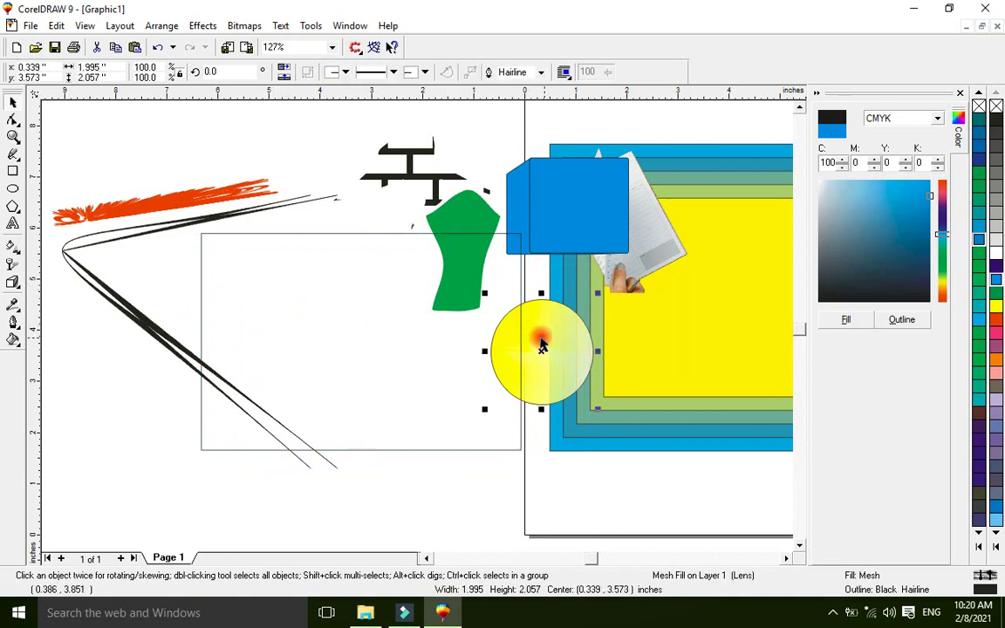
{"action": "left_click", "coordinate": [15, 343]}
{"action": "left_click", "coordinate": [157, 346]}
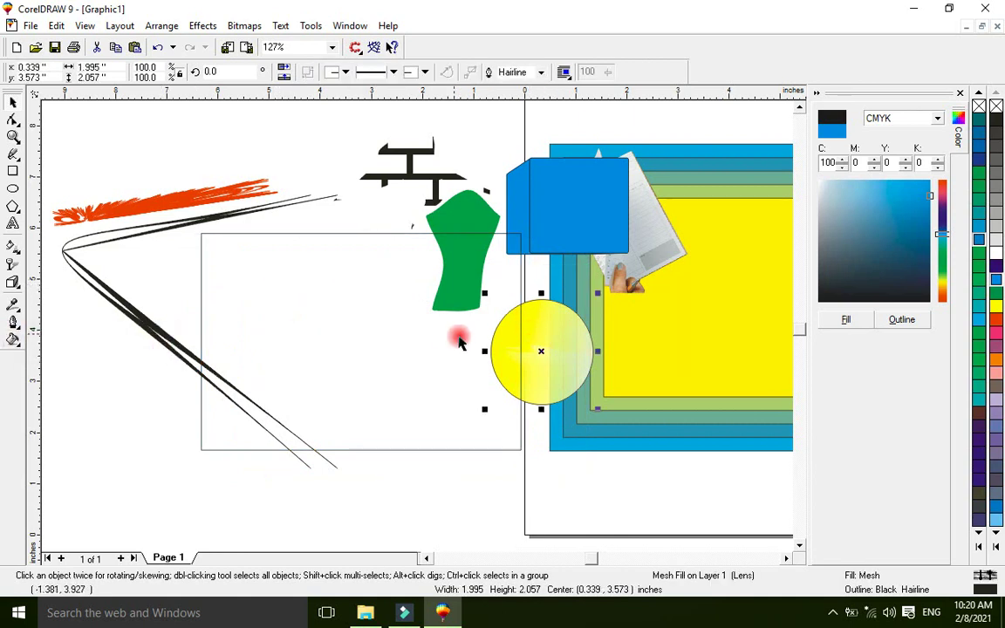
{"action": "left_click_drag", "start_coordinate": [525, 348], "coordinate": [471, 358]}
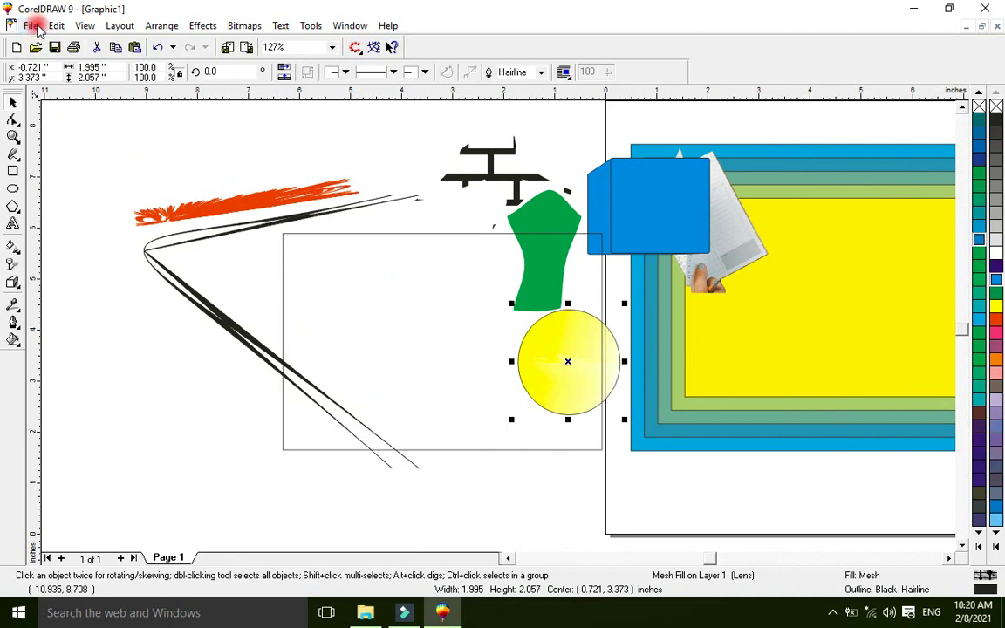
Step: Create a new blank drawing
{"action": "left_click", "coordinate": [18, 48]}
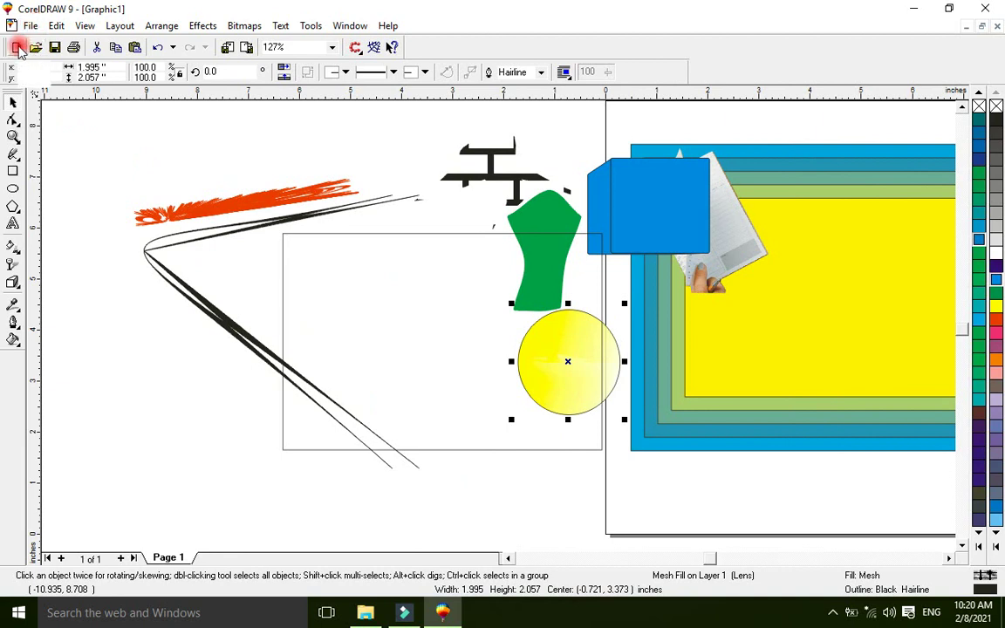
{"action": "left_click", "coordinate": [18, 49]}
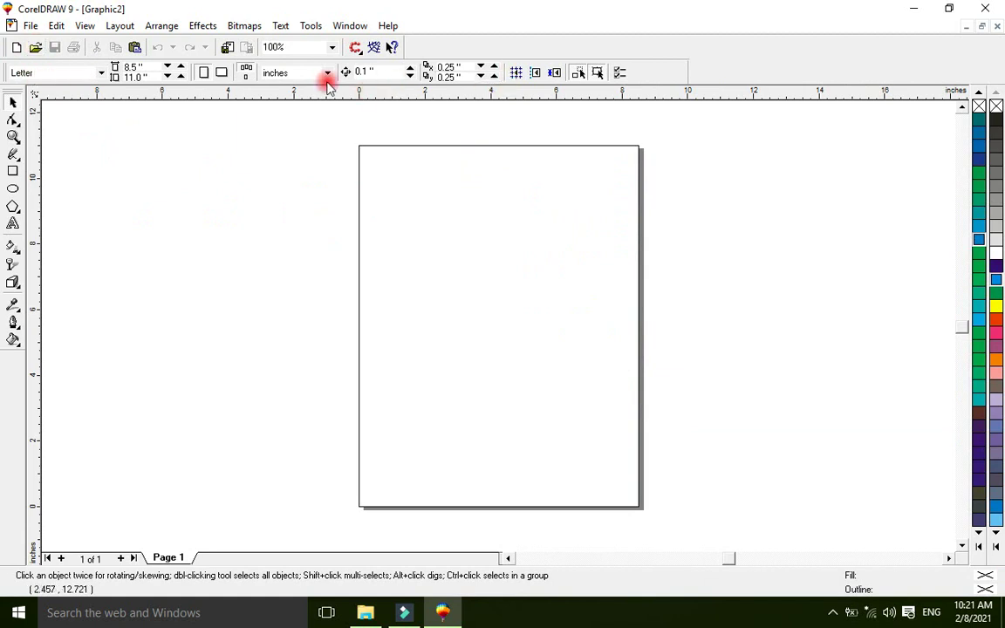
Step: Close the blank Graphic2 drawing and display the Open Drawing dialog without opening any file
{"action": "left_click", "coordinate": [983, 29]}
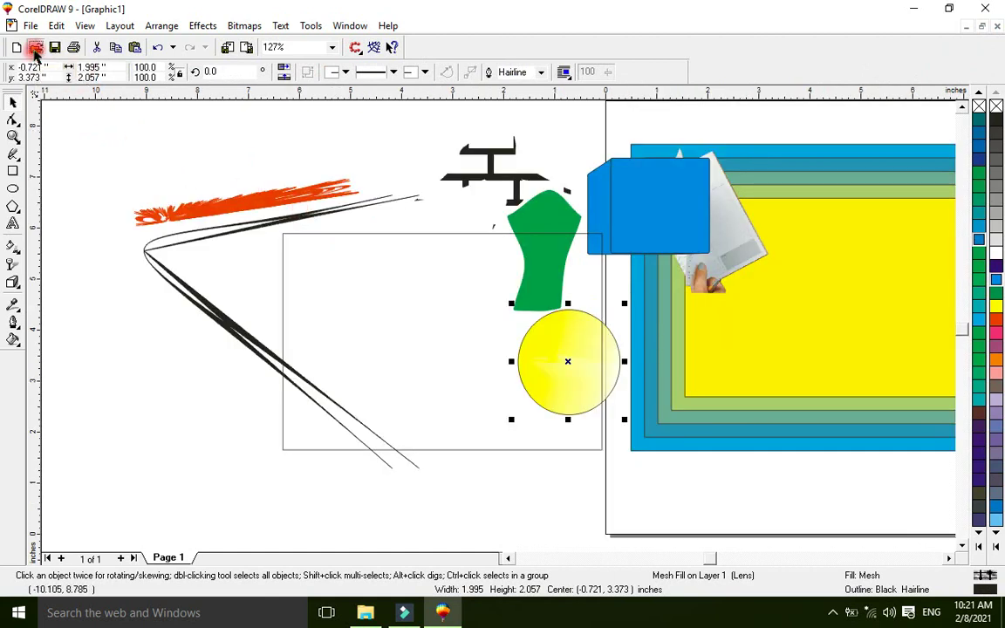
{"action": "left_click", "coordinate": [35, 49]}
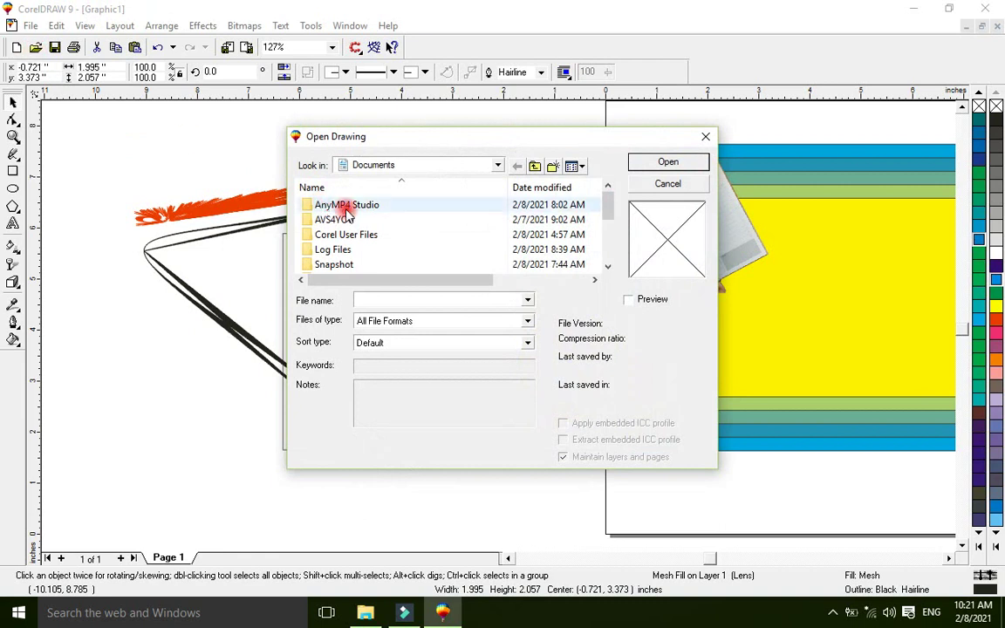
{"action": "left_click", "coordinate": [668, 184]}
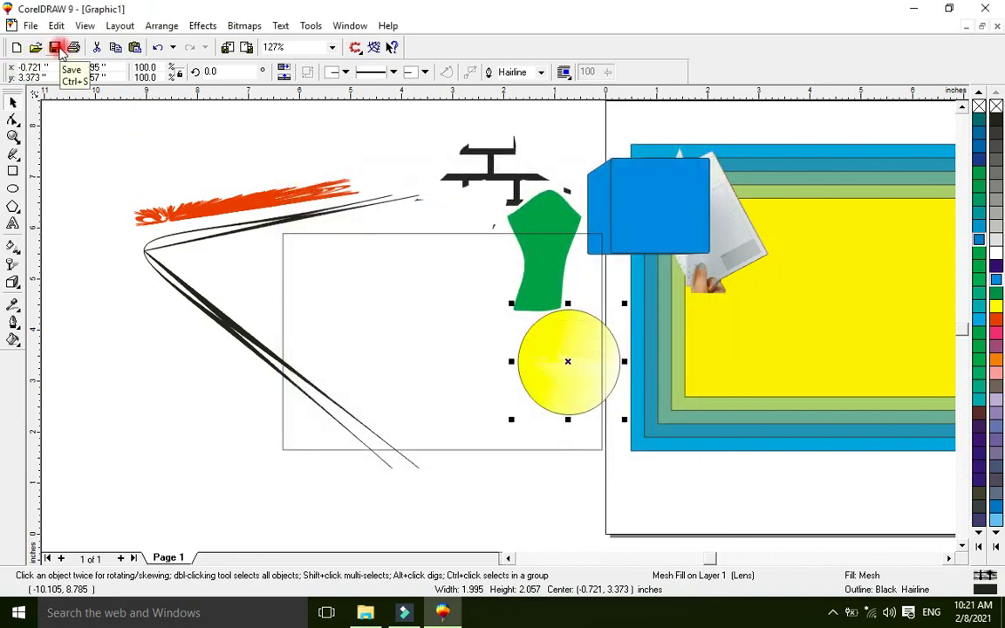
Step: Save the drawing as SAMPLE2 in the Documents folder, in CDR format
{"action": "left_click", "coordinate": [55, 48]}
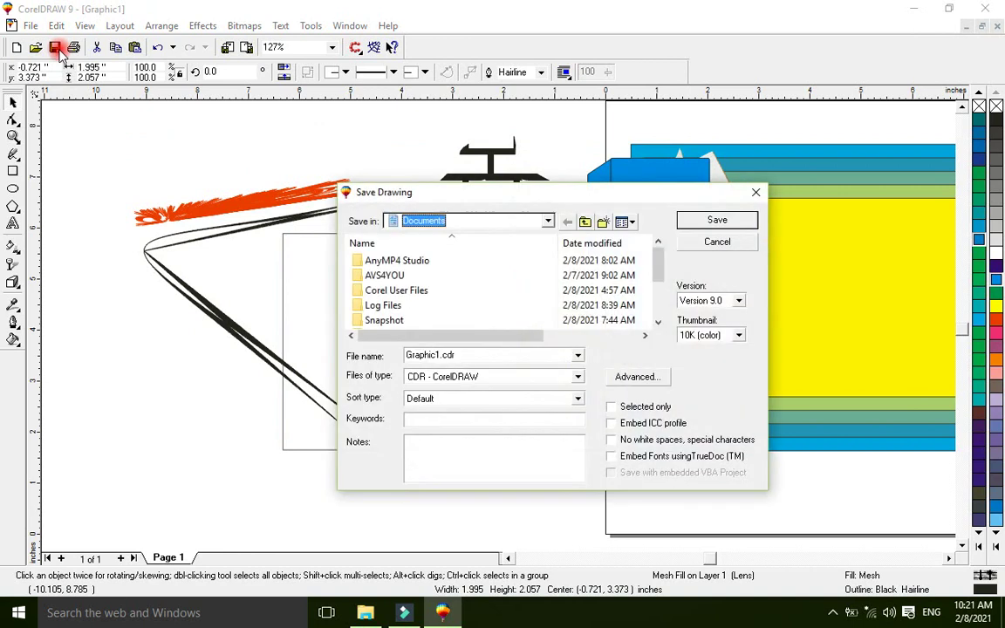
{"action": "double_click", "coordinate": [446, 356]}
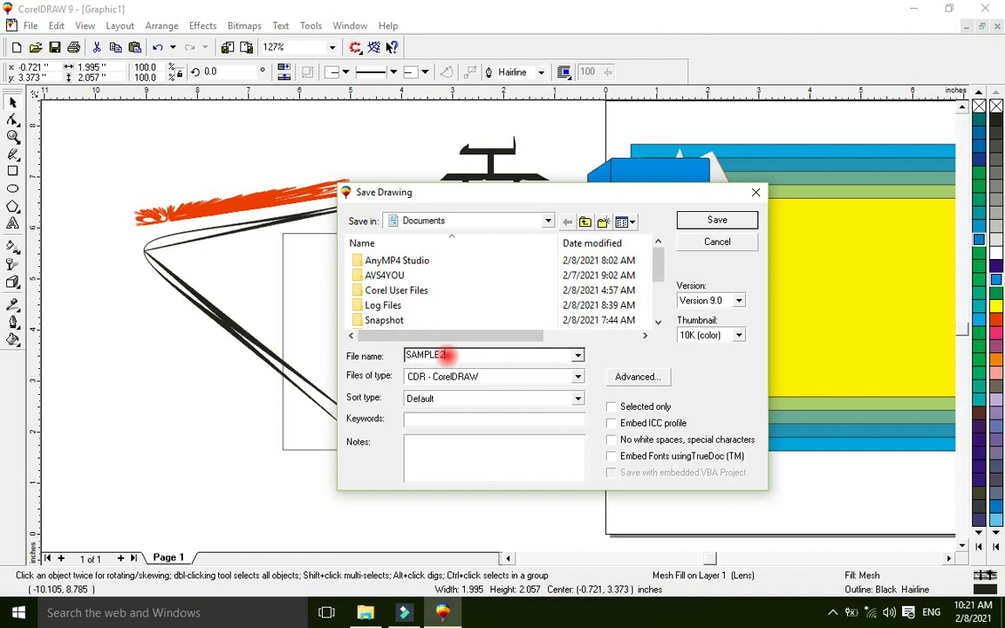
{"action": "key", "text": "Return"}
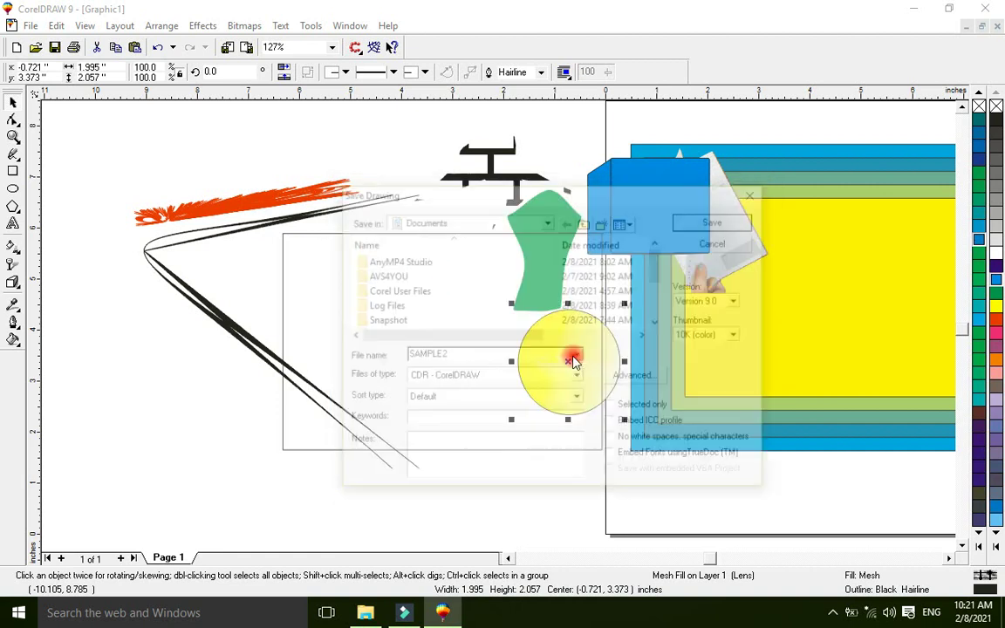
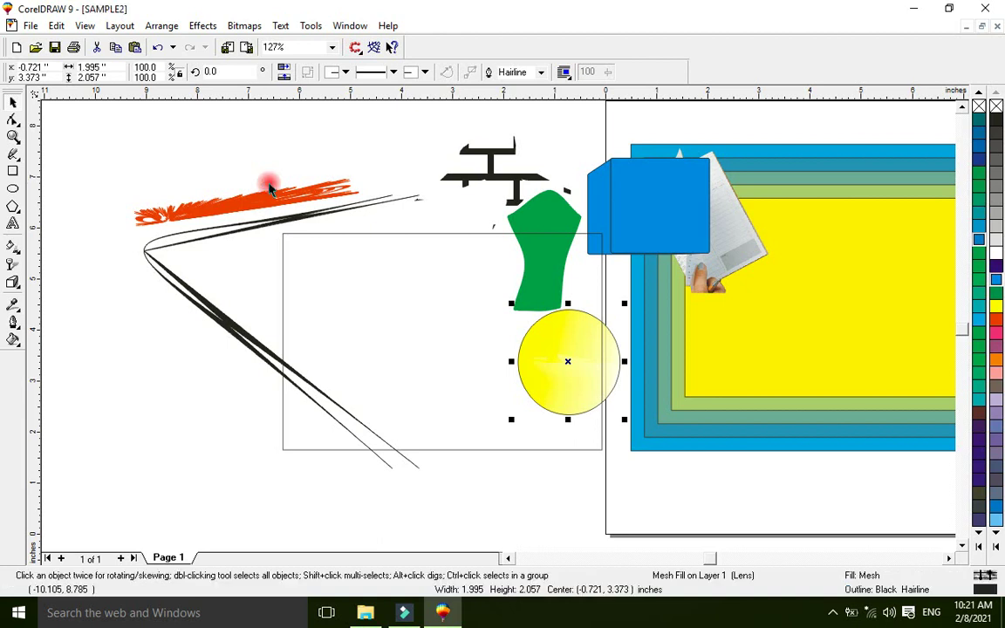
{"action": "left_click", "coordinate": [231, 207]}
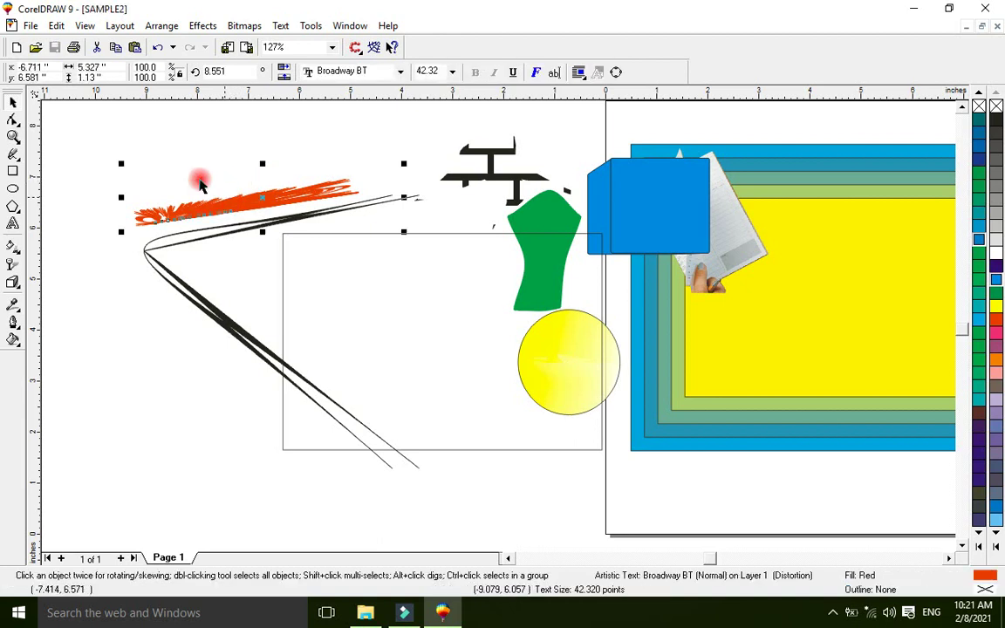
{"action": "left_click", "coordinate": [131, 114]}
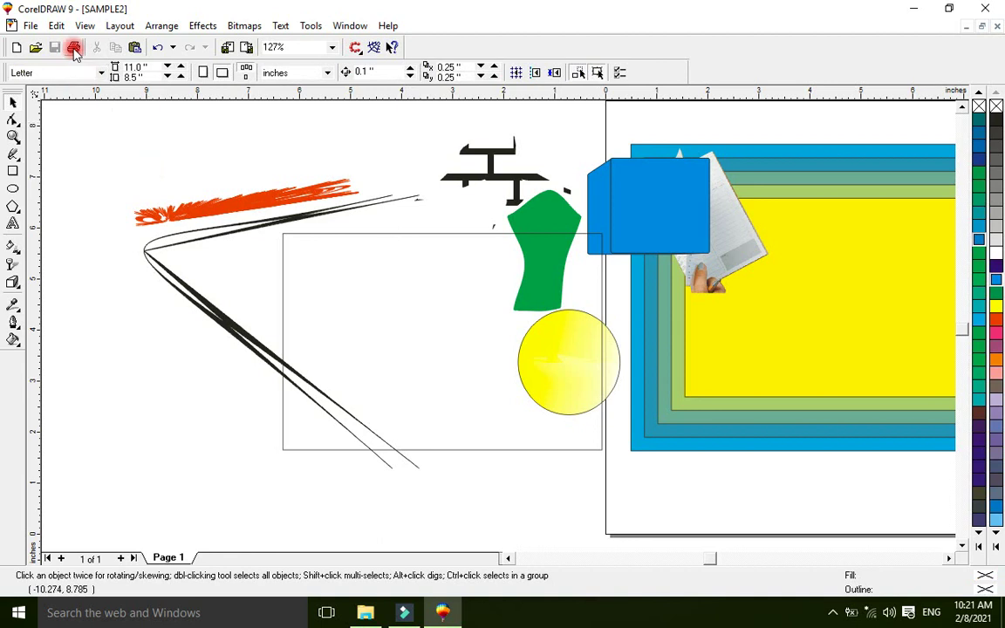
{"action": "left_click", "coordinate": [164, 209]}
Step: Move the blue extruded box off the page beside the black curves and delete the large unfilled rectangle
{"action": "left_click", "coordinate": [608, 233]}
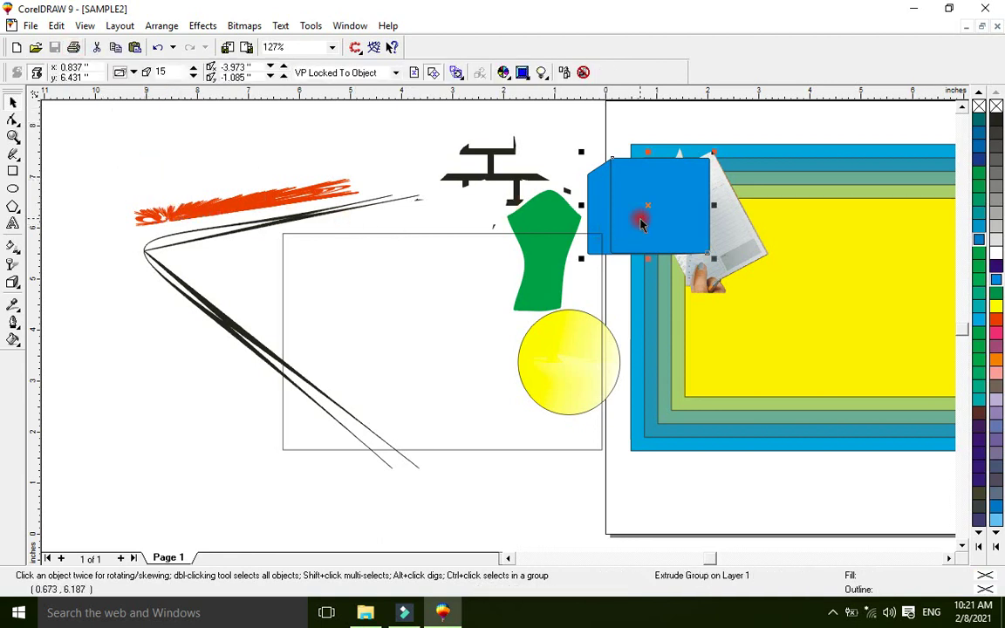
{"action": "mouse_move", "coordinate": [639, 218]}
{"action": "left_mouse_down"}
{"action": "mouse_move", "coordinate": [365, 233]}
{"action": "mouse_move", "coordinate": [349, 201]}
{"action": "left_mouse_up"}
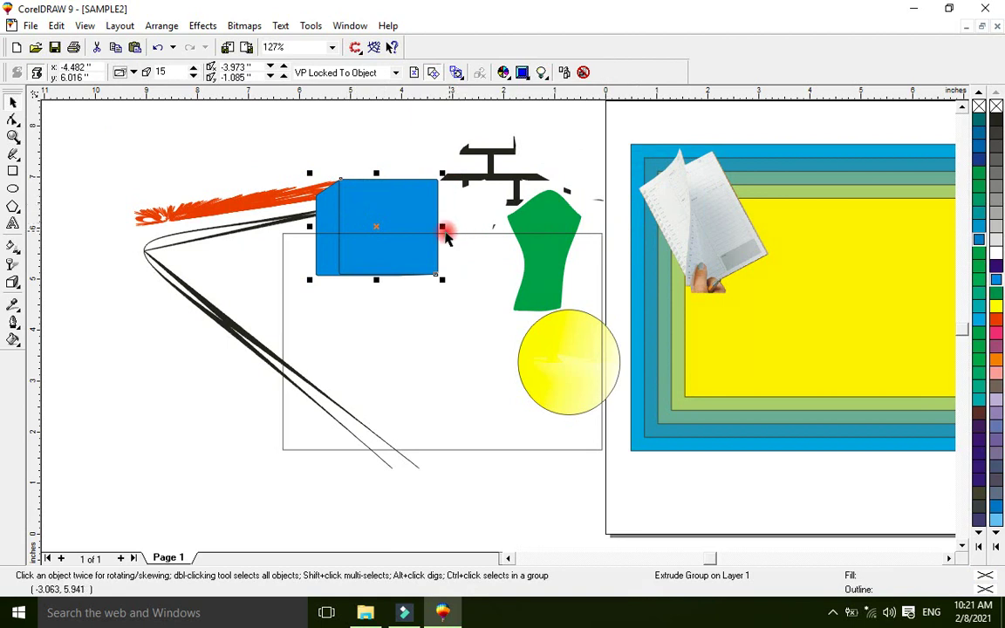
{"action": "left_click_drag", "start_coordinate": [417, 233], "coordinate": [397, 208]}
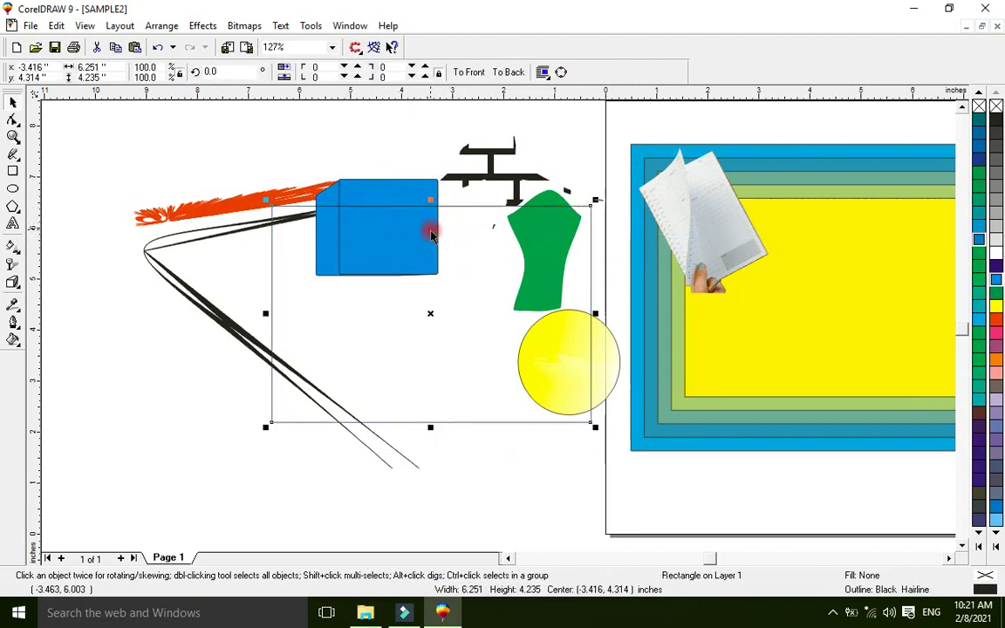
{"action": "left_click_drag", "start_coordinate": [472, 234], "coordinate": [438, 374]}
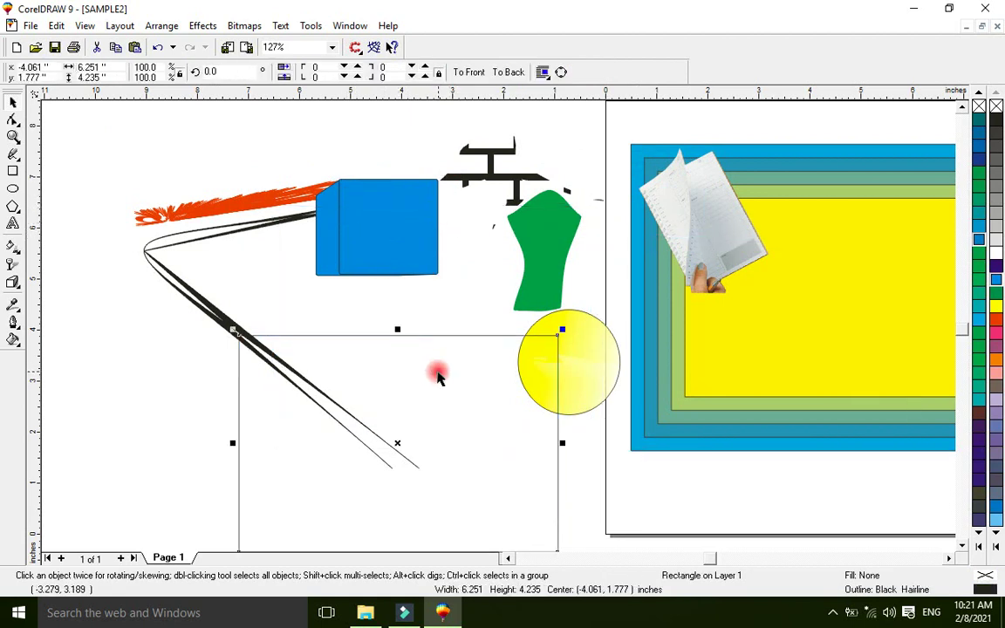
{"action": "right_click", "coordinate": [438, 370]}
{"action": "left_click", "coordinate": [480, 171]}
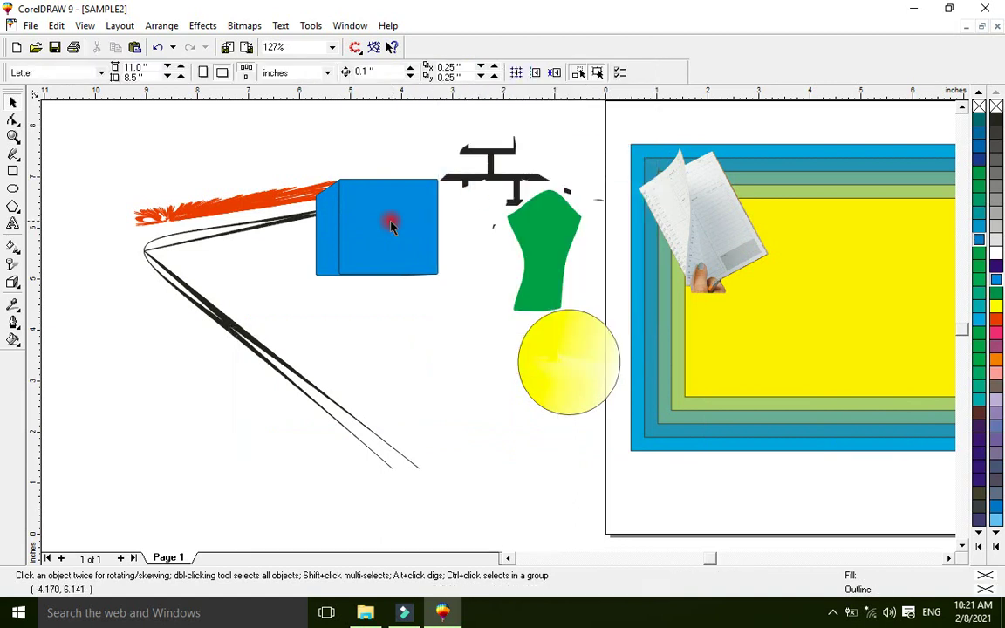
Step: Shift the blue box slightly lower and place the notebook bitmap over it, shrunk to about 1.35 by 1.50 inches
{"action": "left_click_drag", "start_coordinate": [392, 217], "coordinate": [426, 280]}
{"action": "left_click_drag", "start_coordinate": [665, 237], "coordinate": [388, 288]}
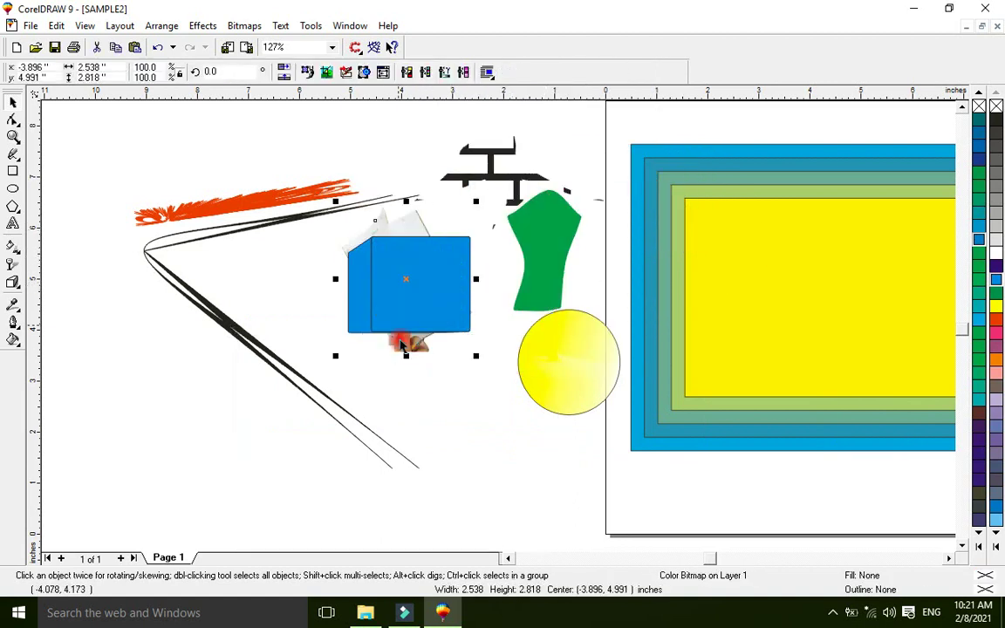
{"action": "left_click_drag", "start_coordinate": [345, 350], "coordinate": [395, 288]}
Step: Position the notebook bitmap inside the blue box's front face and bring it in front of the box
{"action": "left_click", "coordinate": [426, 261]}
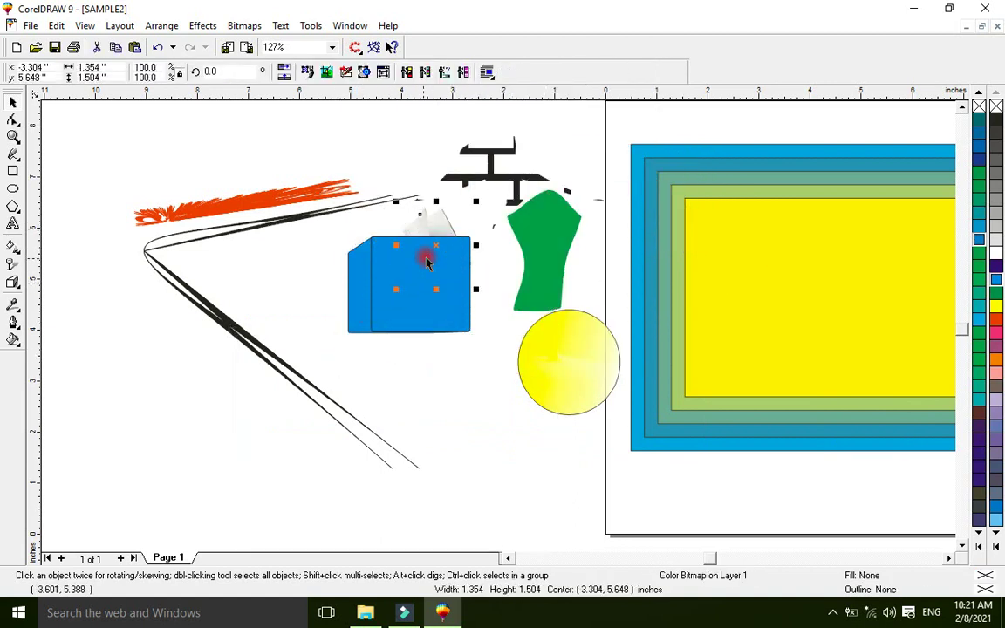
{"action": "left_click_drag", "start_coordinate": [441, 237], "coordinate": [417, 271]}
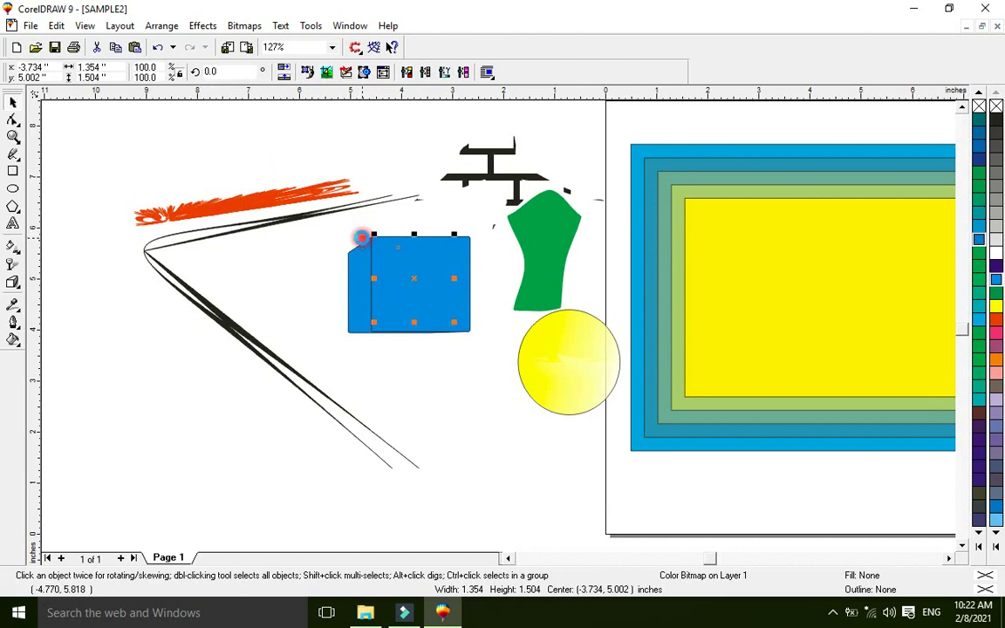
{"action": "left_click", "coordinate": [361, 237]}
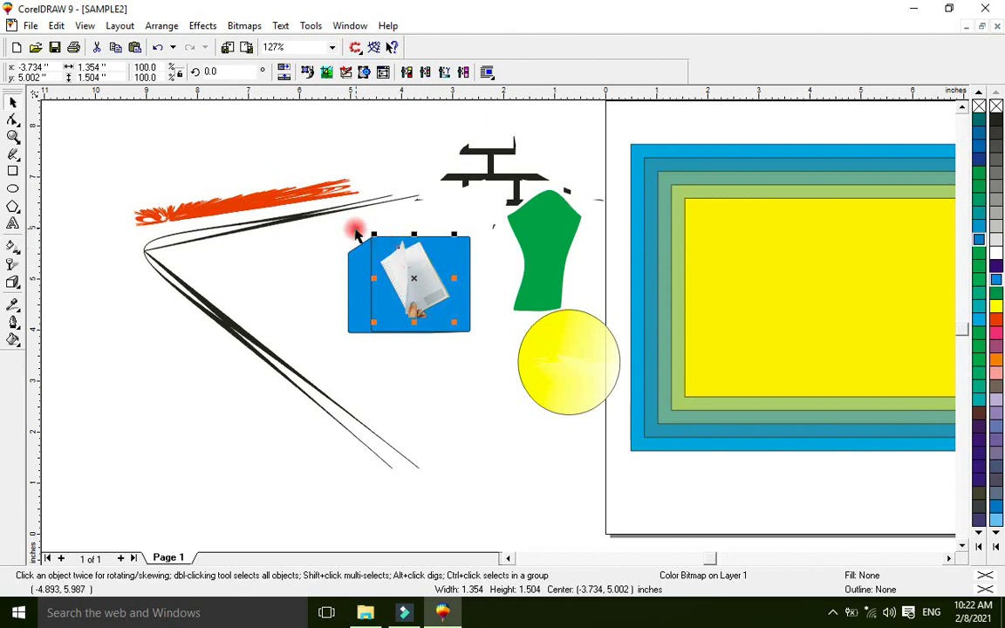
Step: Select the box with its bitmap and set up printing to Microsoft XPS Document Writer with automatically adjusted paper orientation
{"action": "left_click", "coordinate": [301, 229]}
{"action": "left_click_drag", "start_coordinate": [301, 230], "coordinate": [472, 341]}
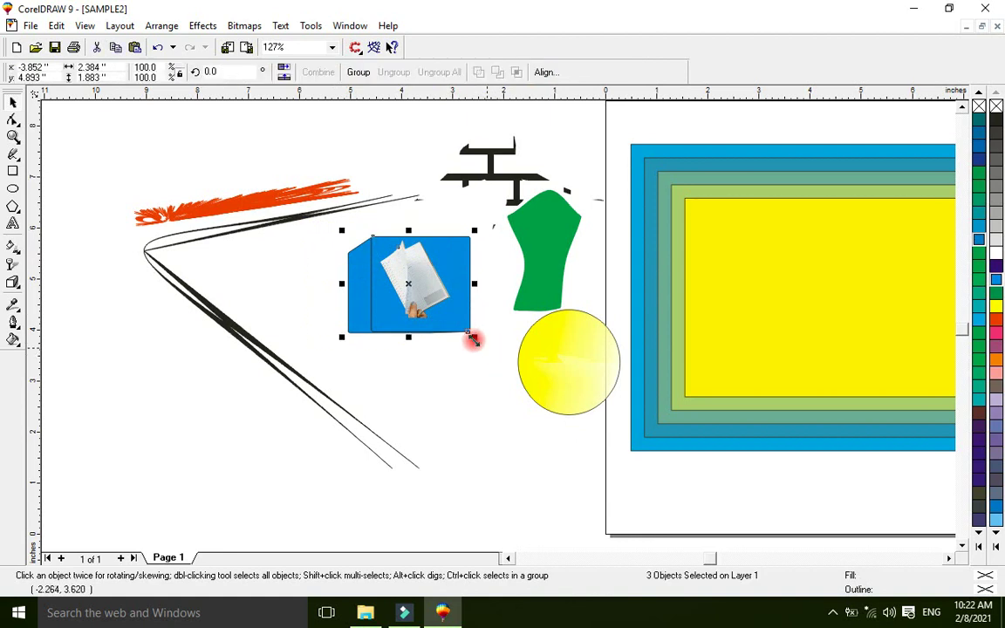
{"action": "left_click", "coordinate": [75, 49]}
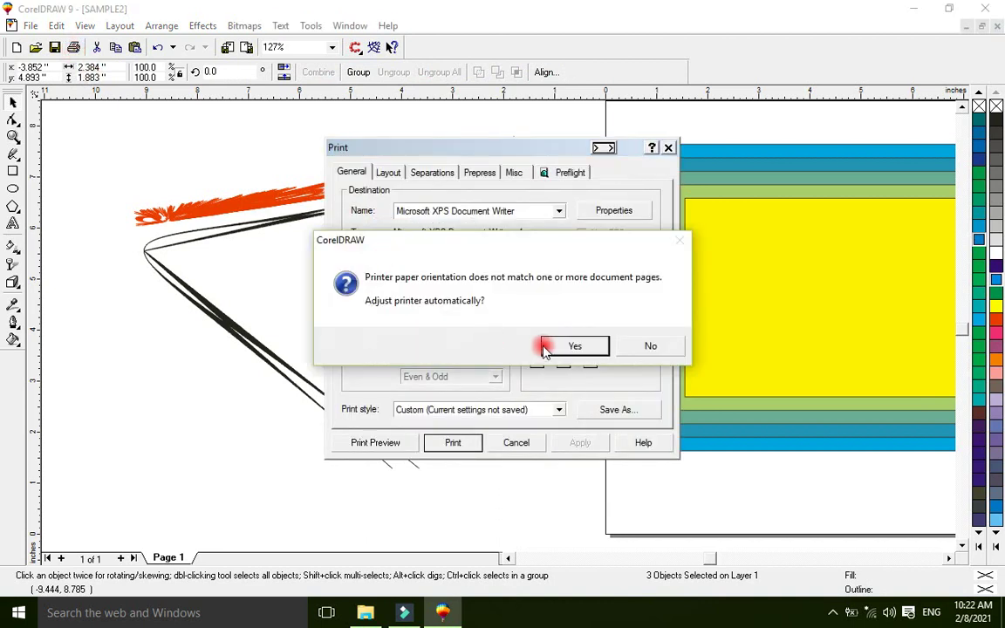
{"action": "left_click", "coordinate": [569, 348]}
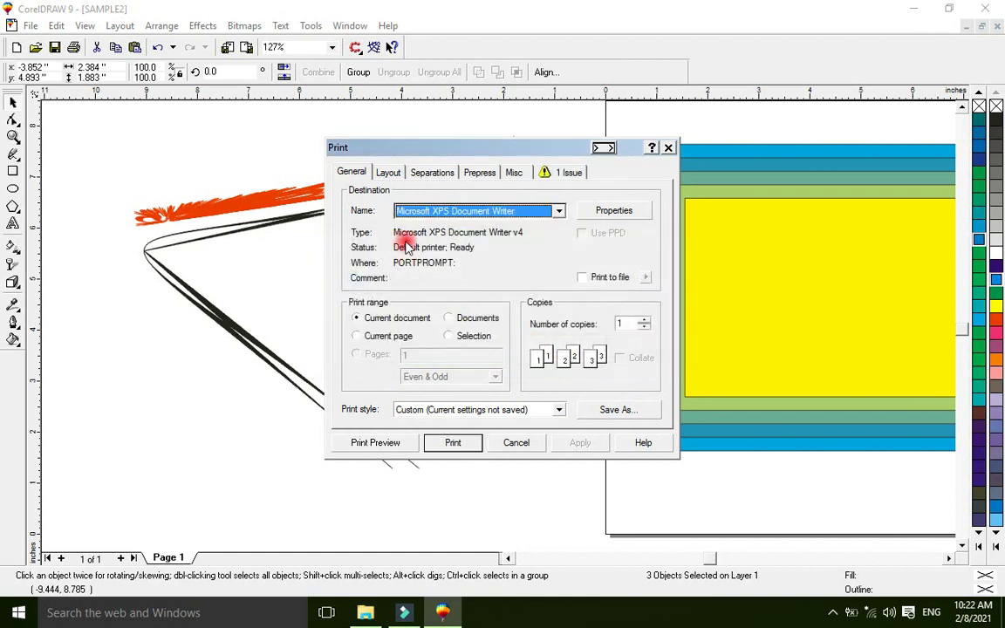
{"action": "left_click", "coordinate": [439, 215]}
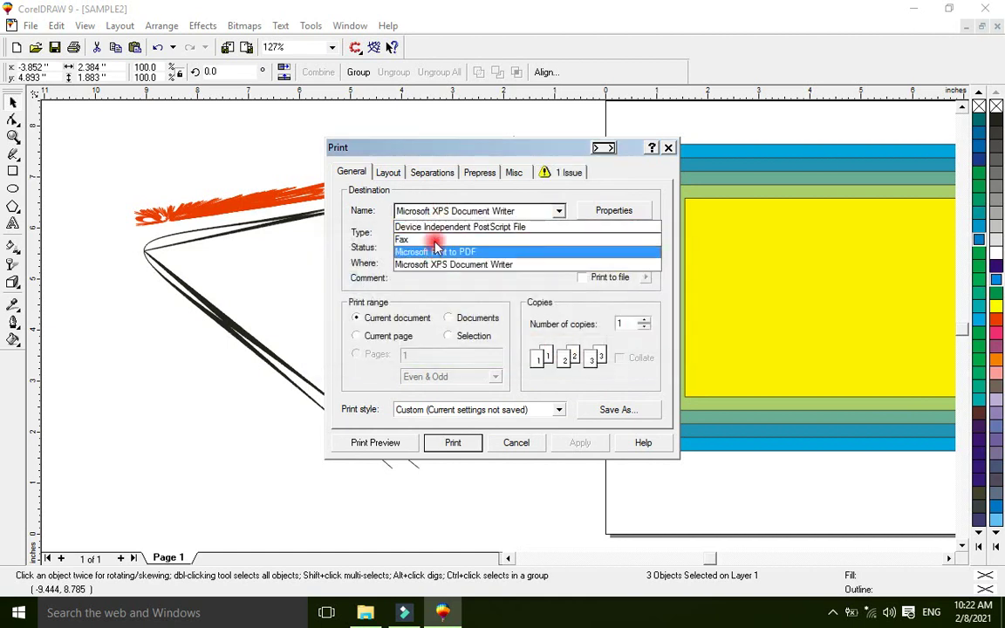
{"action": "left_click", "coordinate": [434, 266]}
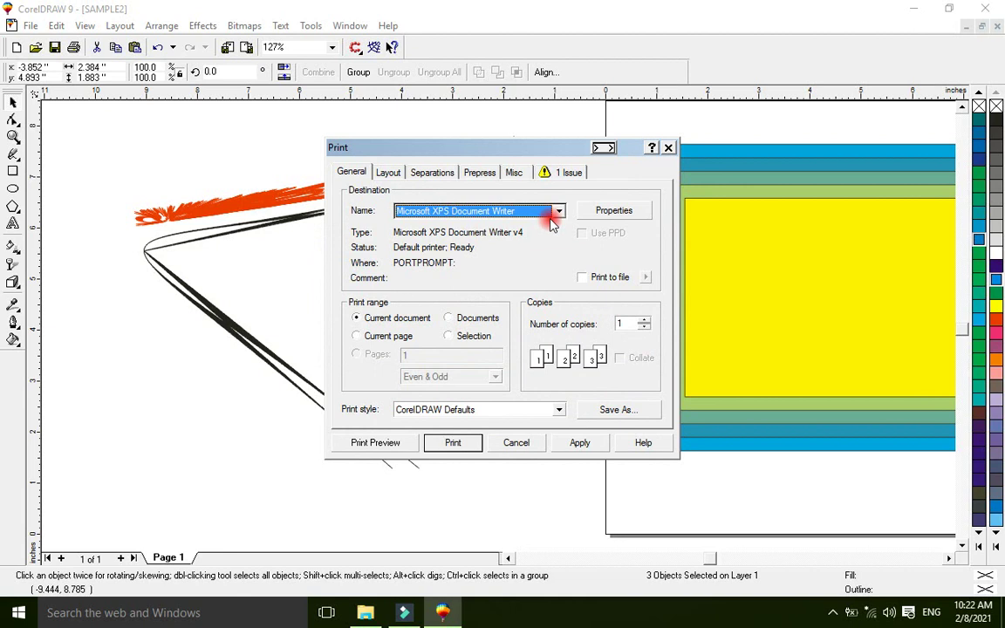
Step: In the print preview, scale the whole artwork to 51% and position it within the upper part of the page
{"action": "left_click", "coordinate": [381, 444]}
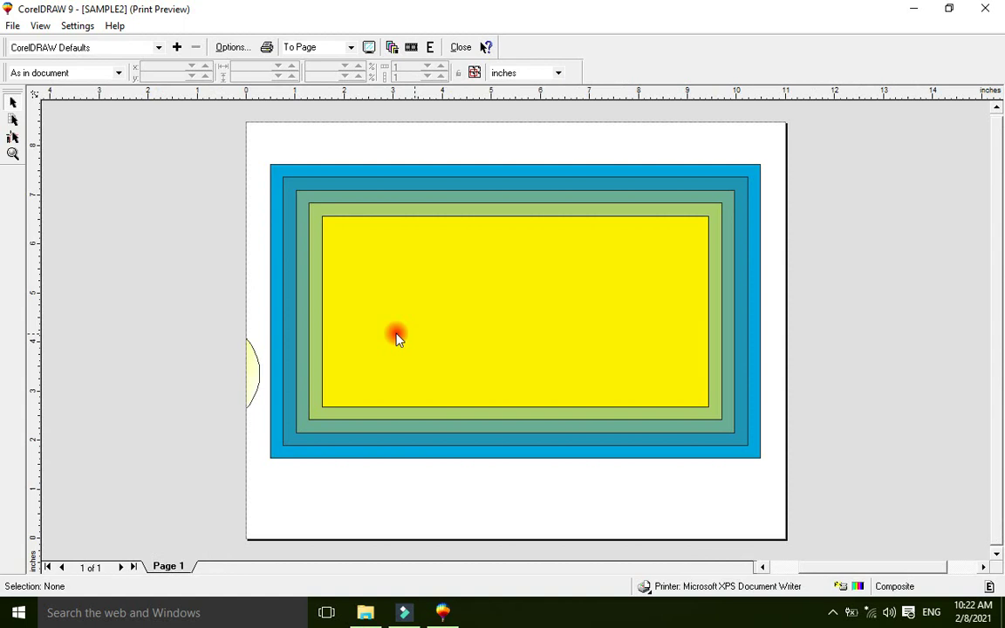
{"action": "left_click_drag", "start_coordinate": [397, 339], "coordinate": [476, 287]}
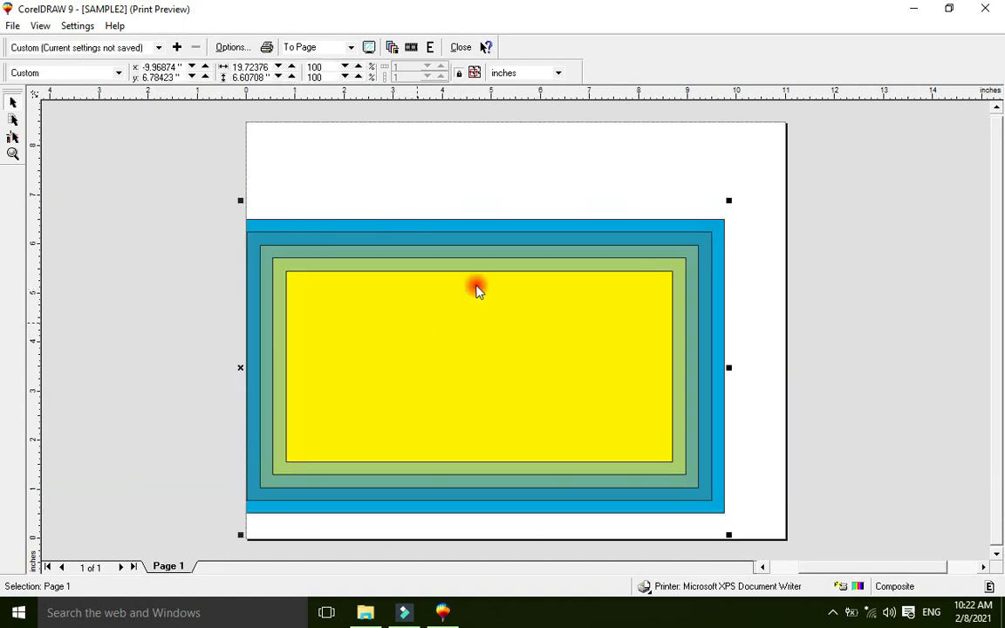
{"action": "left_click_drag", "start_coordinate": [730, 201], "coordinate": [640, 227]}
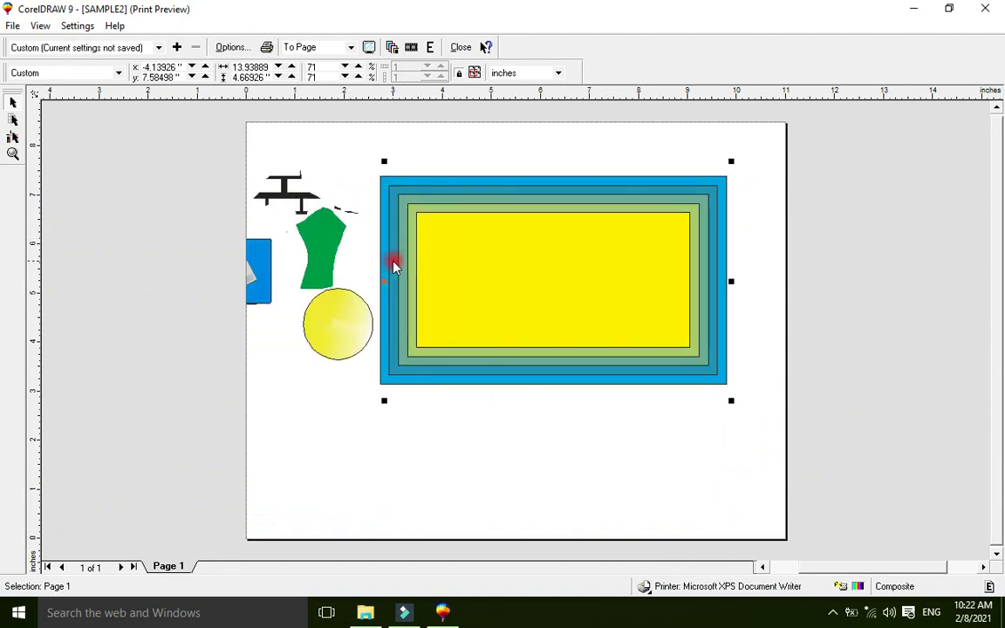
{"action": "left_click_drag", "start_coordinate": [394, 263], "coordinate": [483, 265]}
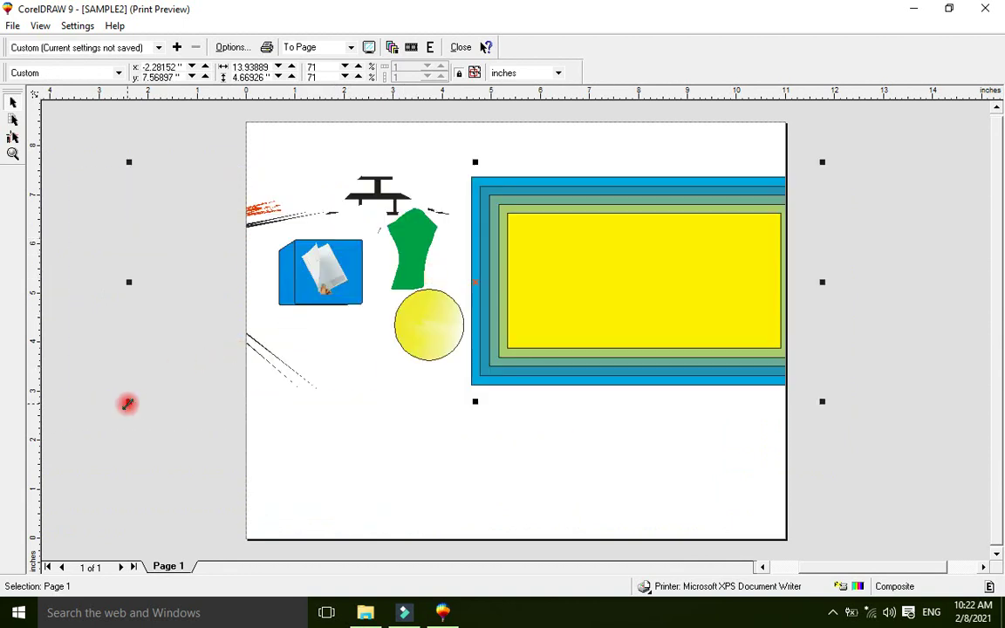
{"action": "left_click_drag", "start_coordinate": [129, 401], "coordinate": [370, 321]}
{"action": "left_click_drag", "start_coordinate": [566, 262], "coordinate": [526, 221]}
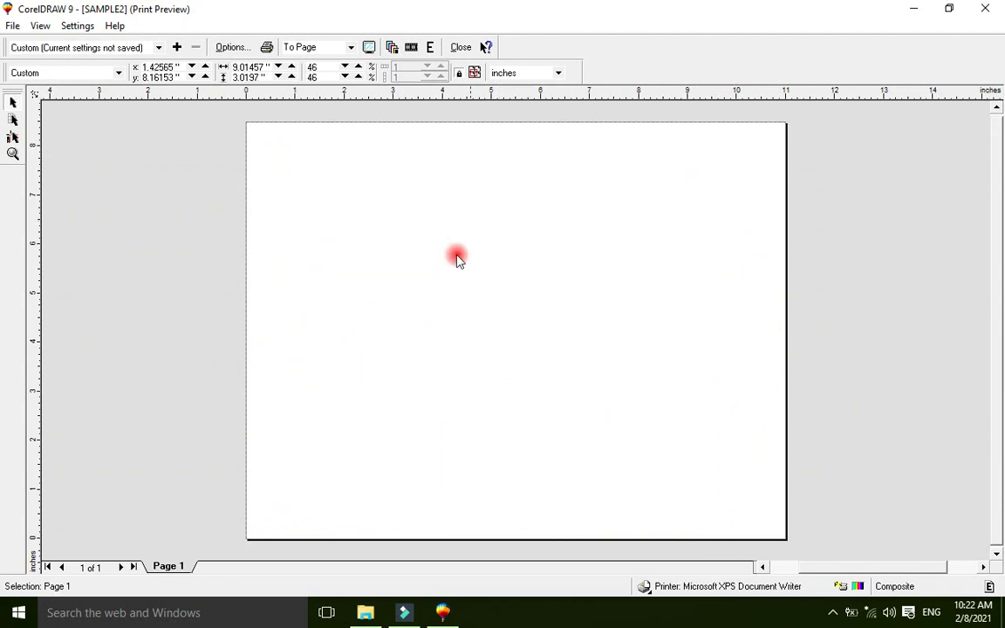
{"action": "left_click_drag", "start_coordinate": [309, 291], "coordinate": [258, 308]}
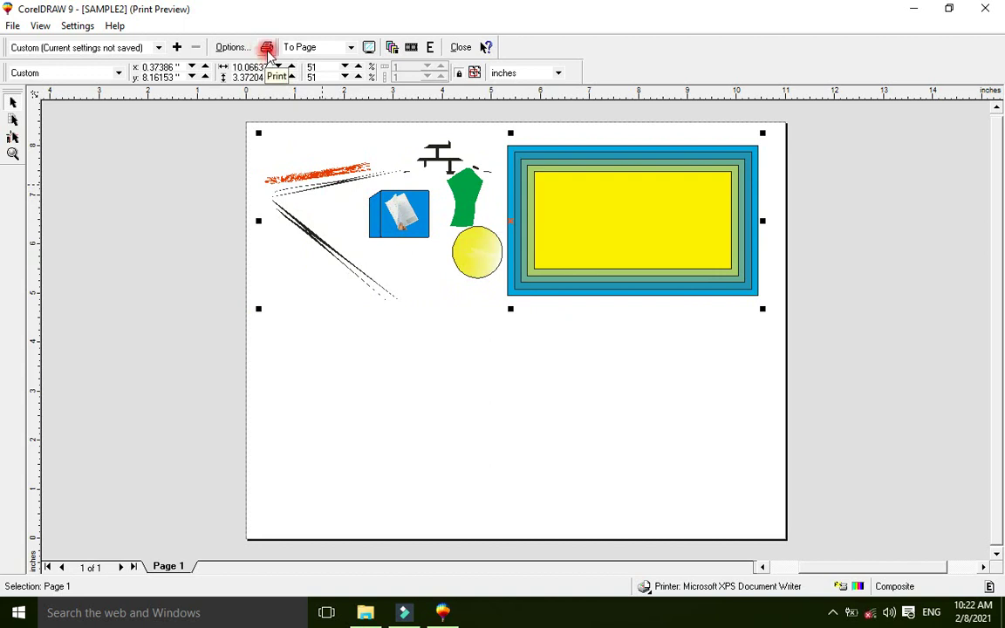
Step: Send the previewed page to the printer, cancel saving the print output, and leave printing with everything deselected
{"action": "left_click", "coordinate": [267, 49]}
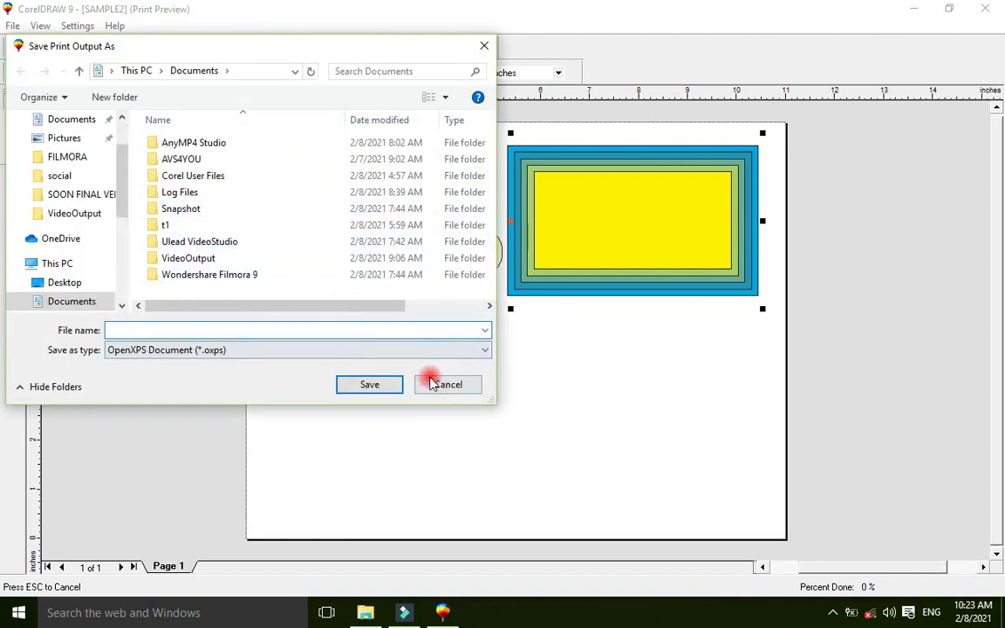
{"action": "left_click", "coordinate": [440, 385]}
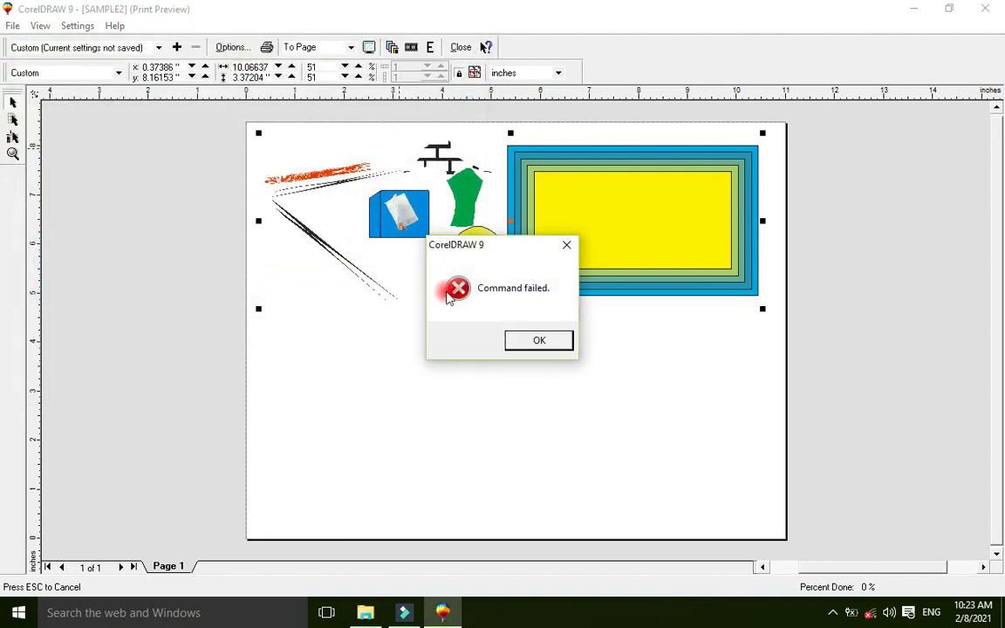
{"action": "left_click", "coordinate": [521, 342]}
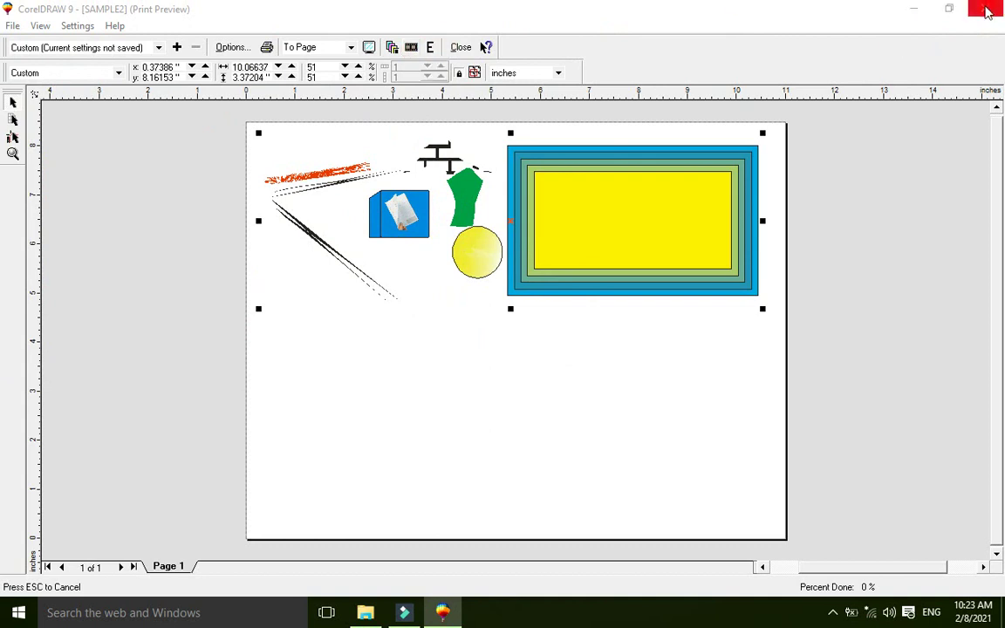
{"action": "key", "text": "Escape"}
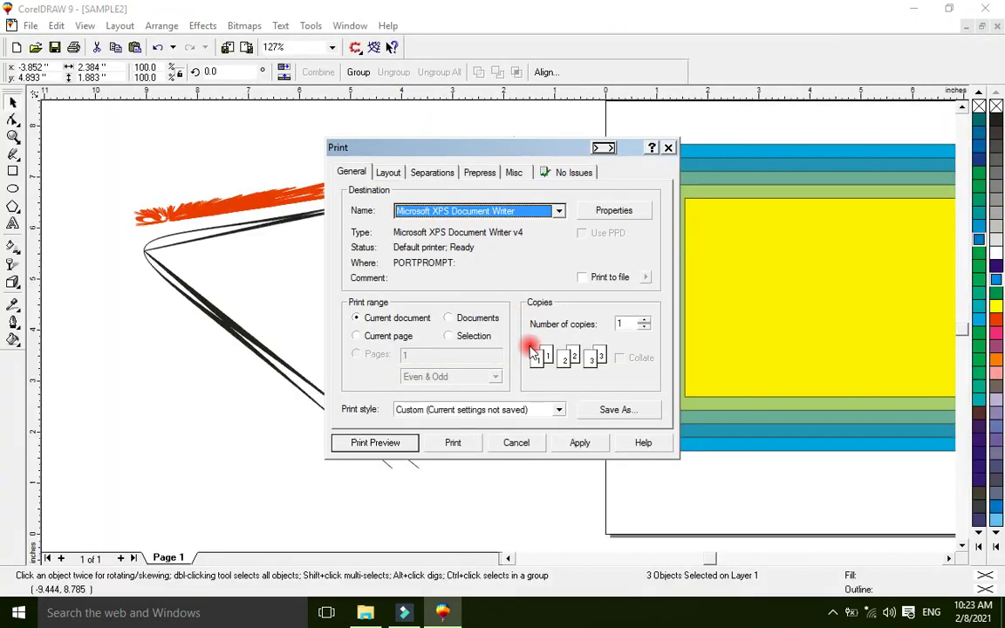
{"action": "left_click", "coordinate": [515, 444]}
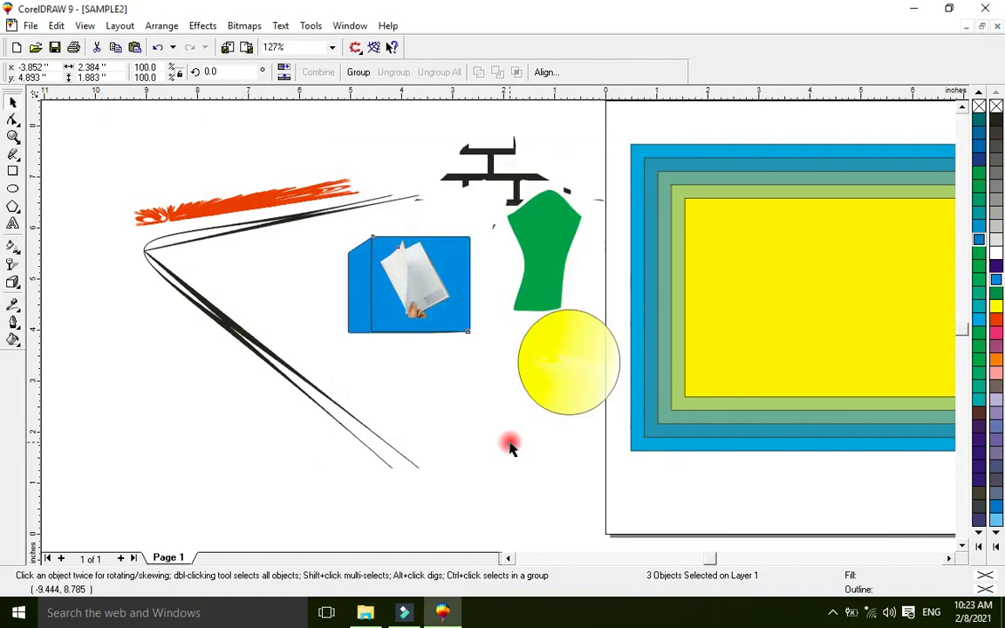
{"action": "left_click", "coordinate": [320, 266]}
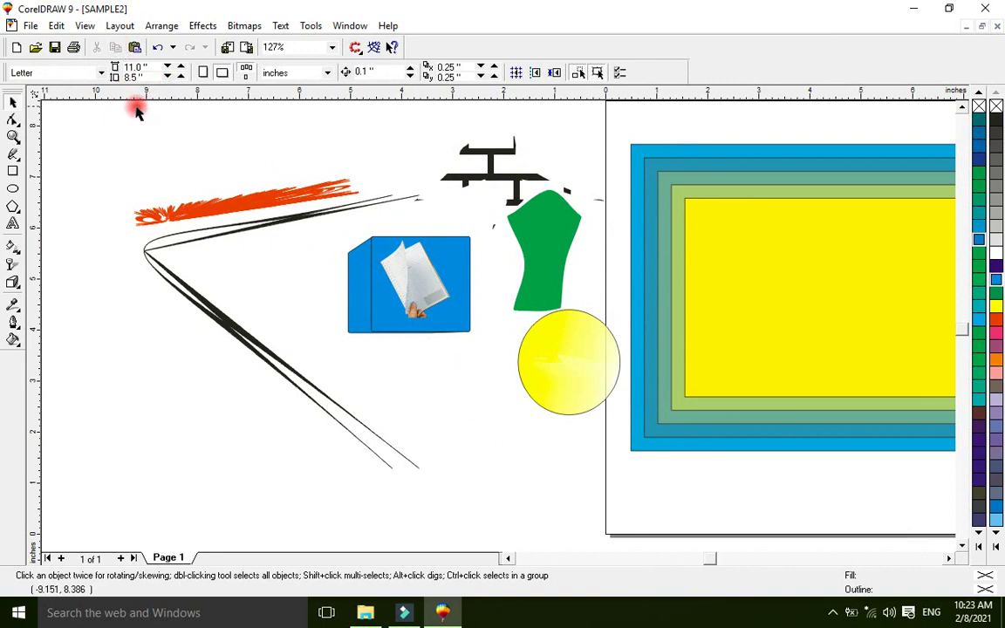
Step: Cut the notebook bitmap from the blue box's front face and paste it back into the drawing
{"action": "left_click", "coordinate": [376, 237]}
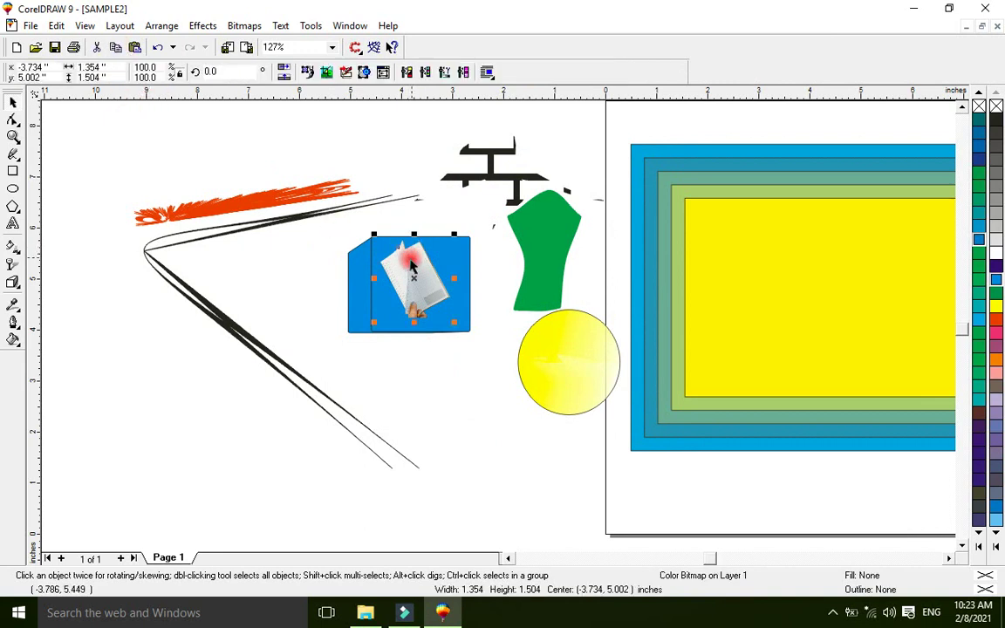
{"action": "left_click", "coordinate": [97, 49]}
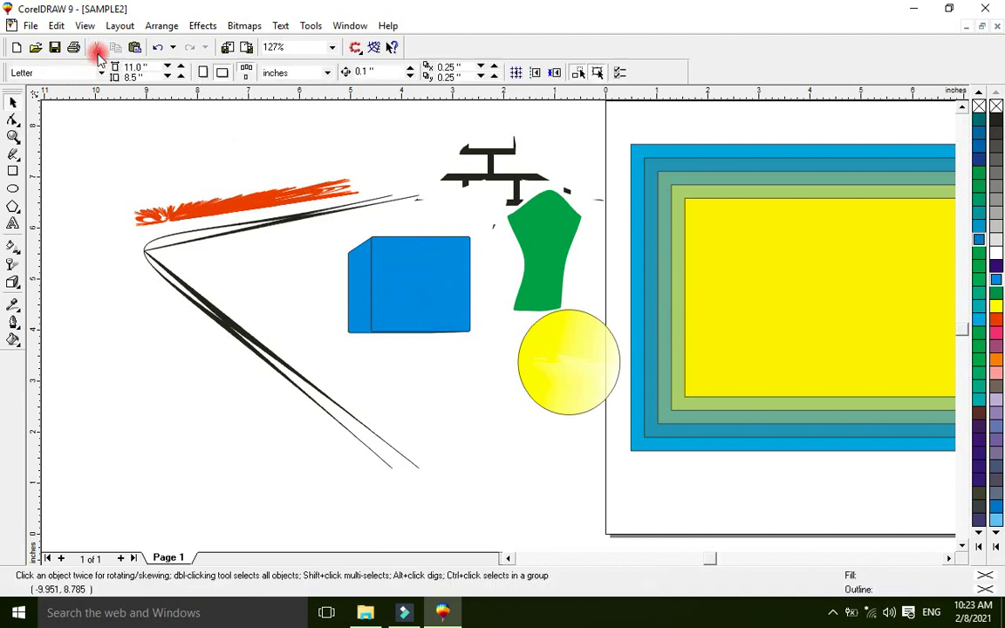
{"action": "right_click", "coordinate": [570, 149]}
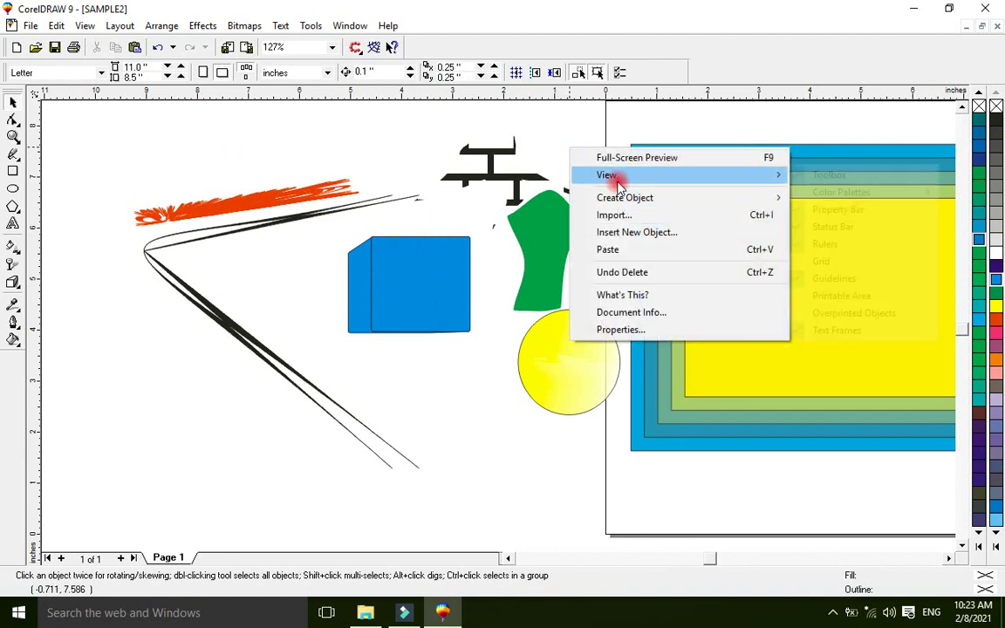
{"action": "left_click", "coordinate": [630, 253]}
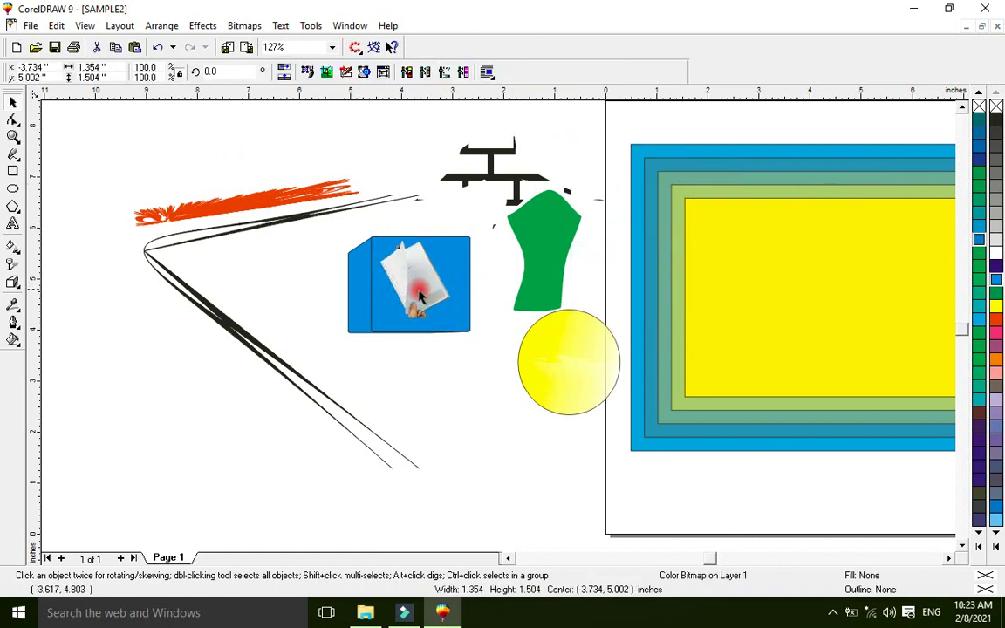
Step: Copy and paste the notebook bitmap, placing one at the blue box's right edge, one left of the box, and pasting another copy
{"action": "left_click", "coordinate": [116, 48]}
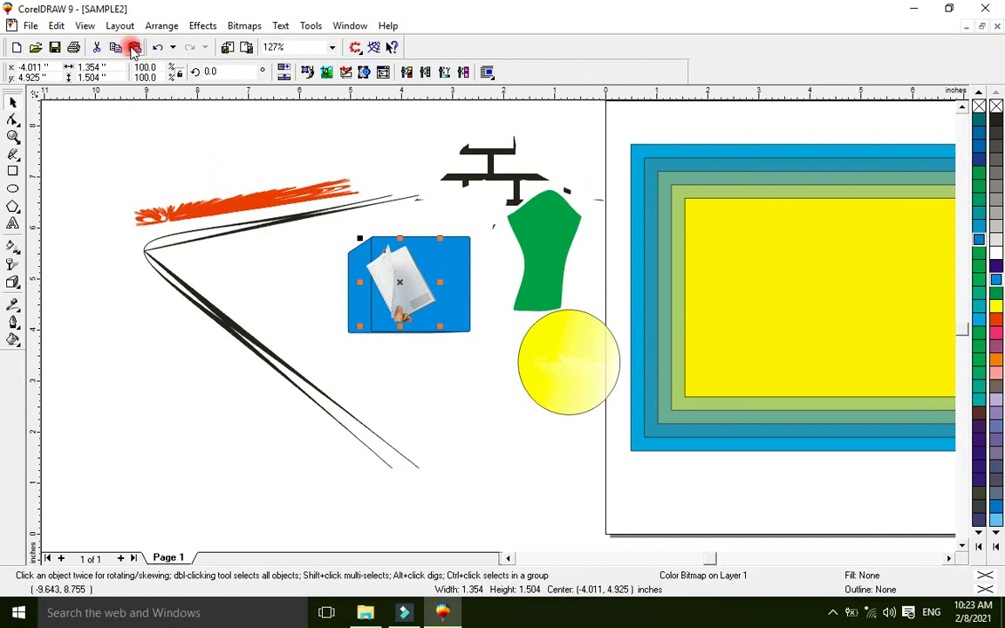
{"action": "mouse_move", "coordinate": [388, 285]}
{"action": "left_mouse_down"}
{"action": "mouse_move", "coordinate": [278, 220]}
{"action": "mouse_move", "coordinate": [400, 285]}
{"action": "mouse_move", "coordinate": [449, 294]}
{"action": "left_mouse_up"}
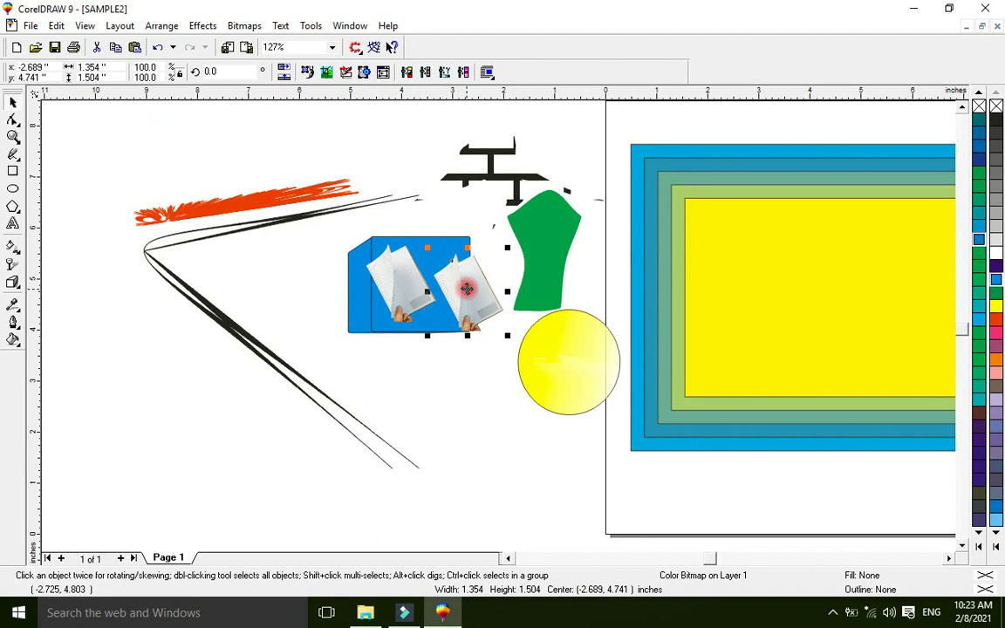
{"action": "left_click_drag", "start_coordinate": [398, 269], "coordinate": [297, 264]}
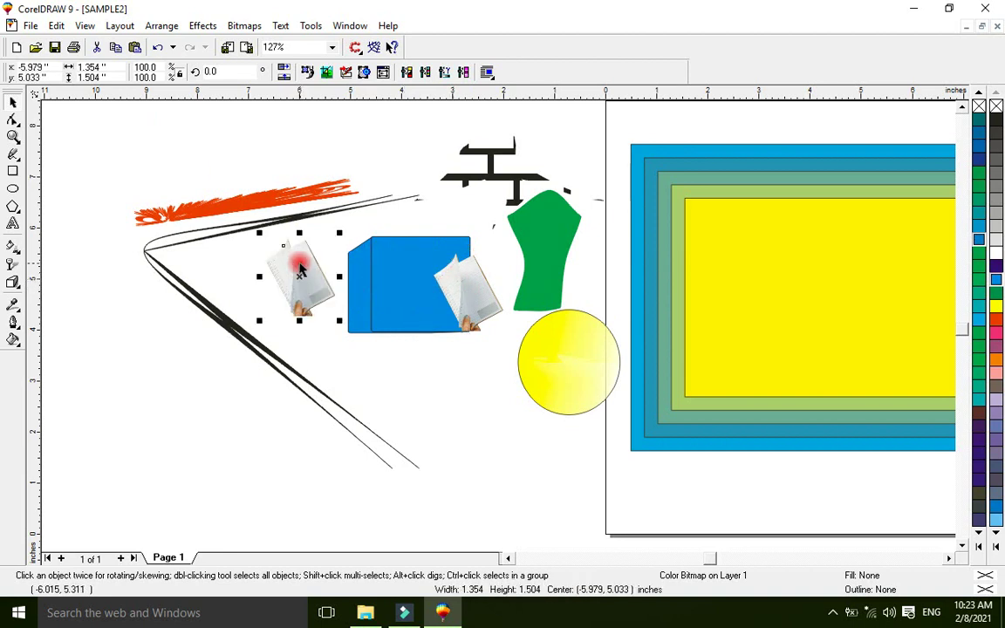
{"action": "left_click", "coordinate": [135, 50]}
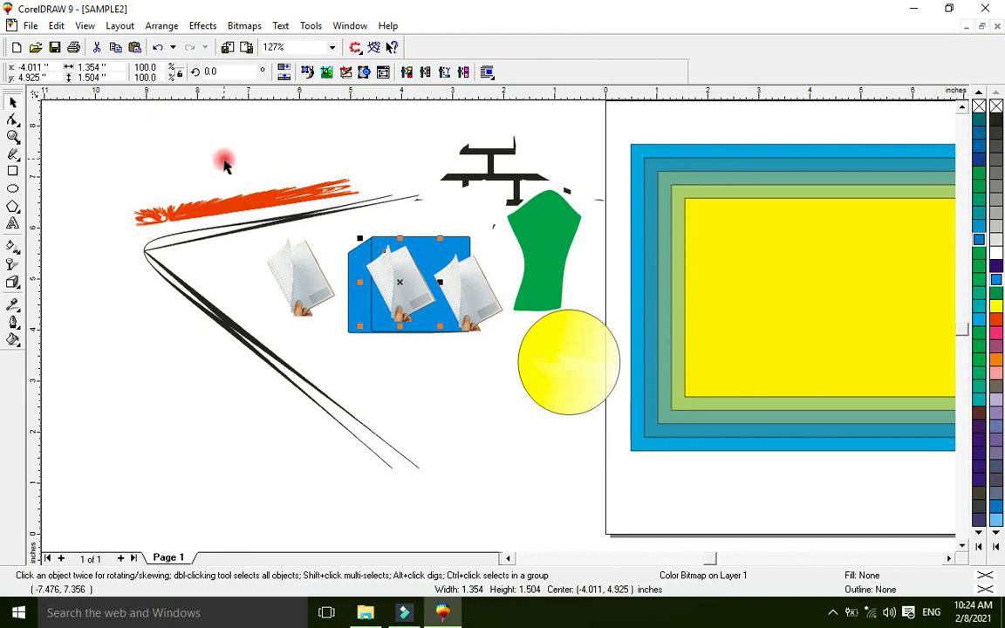
Step: Undo the last paste and the two notebook moves, redo both moves, and deselect everything
{"action": "left_click", "coordinate": [157, 49]}
{"action": "left_click", "coordinate": [157, 50]}
{"action": "left_click", "coordinate": [157, 49]}
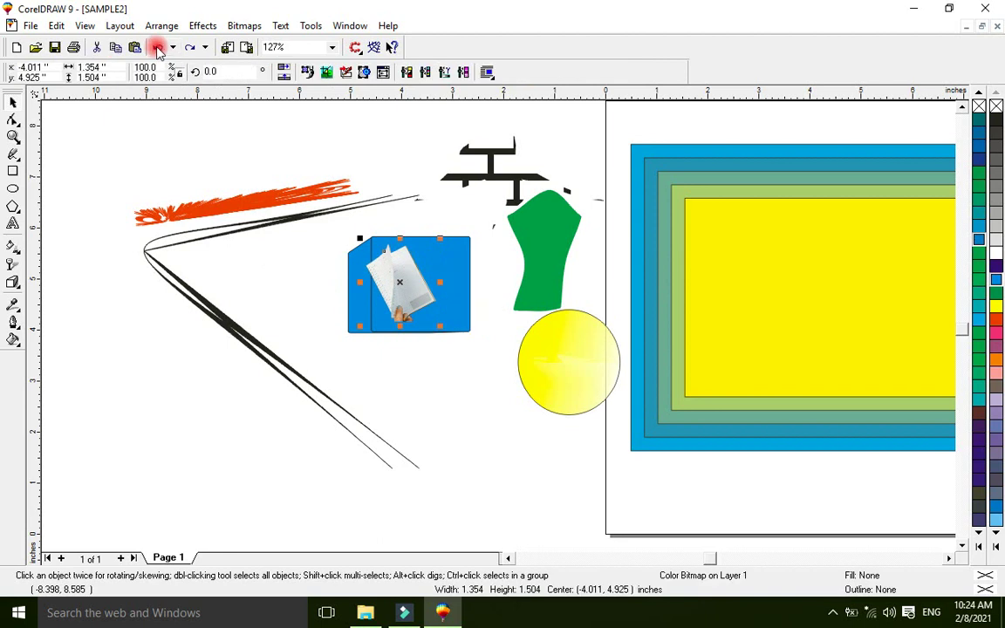
{"action": "left_click", "coordinate": [188, 50]}
{"action": "left_click", "coordinate": [188, 51]}
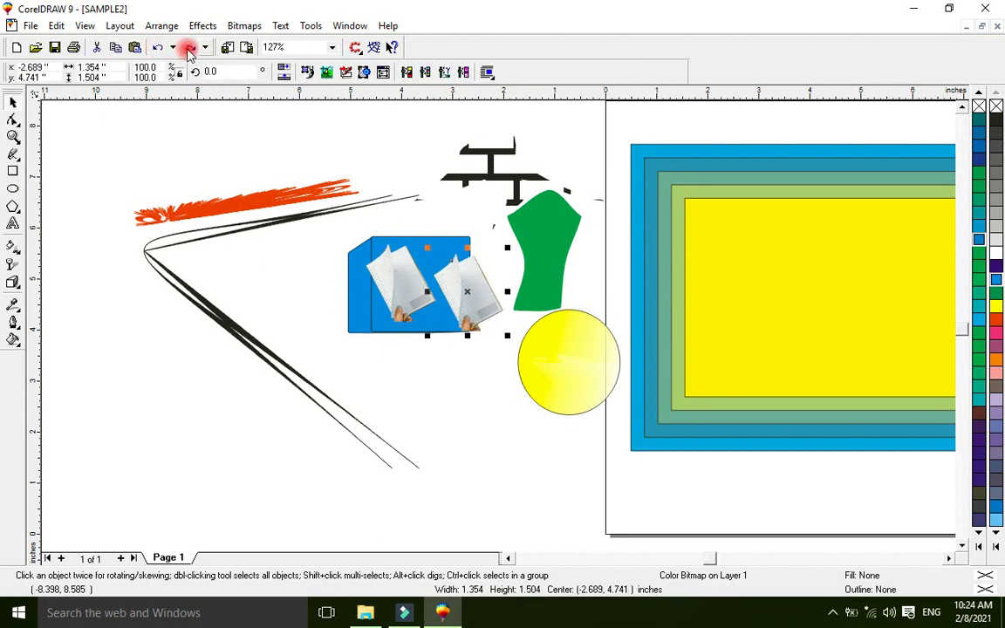
{"action": "left_click", "coordinate": [189, 51]}
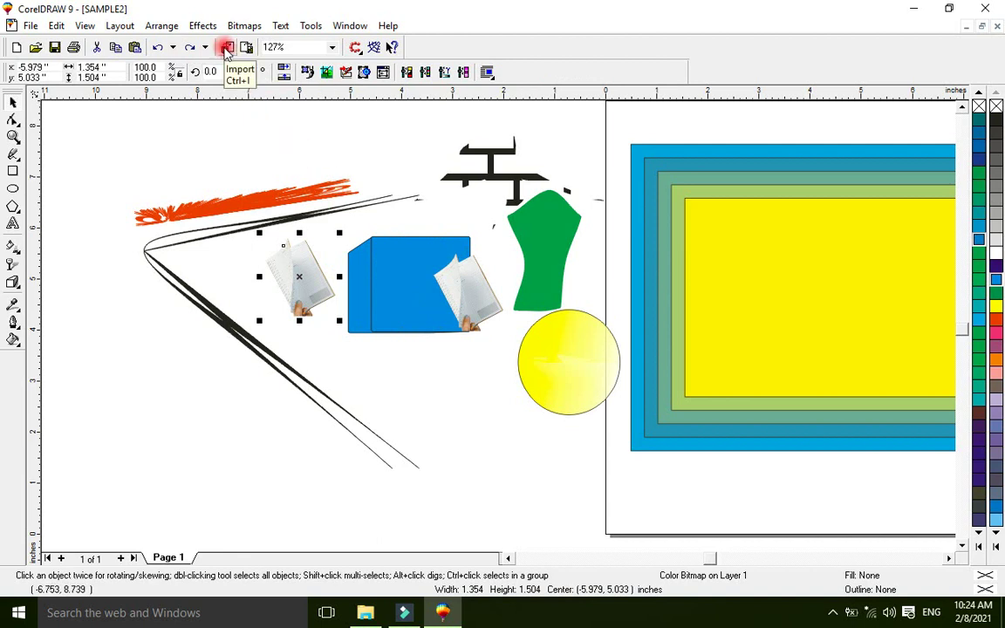
{"action": "left_click", "coordinate": [353, 203]}
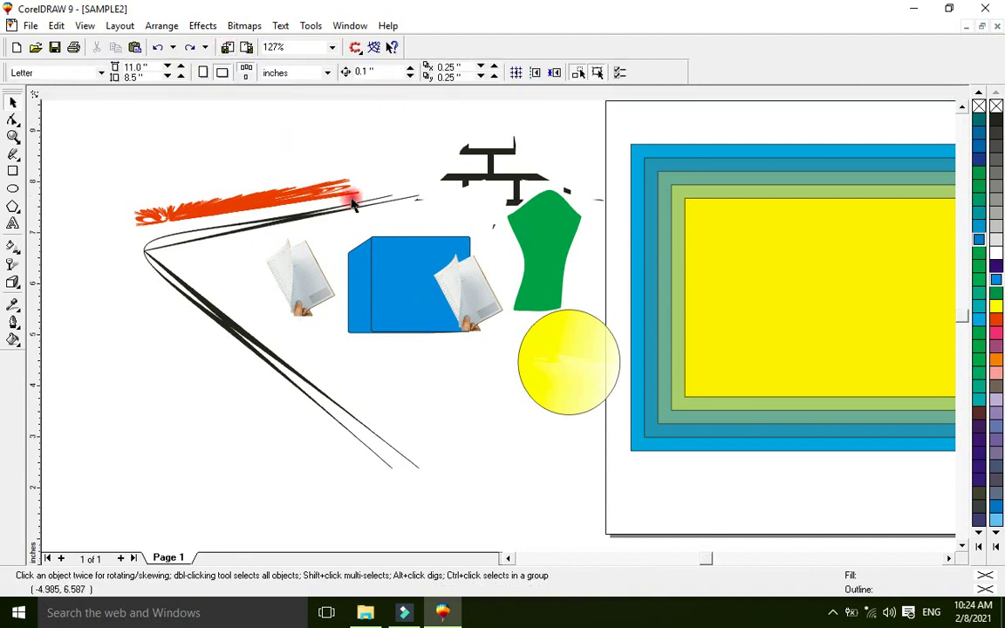
Step: Move all the loose objects and the distorted black text from beside the page onto the yellow contoured rectangle
{"action": "scroll", "coordinate": [354, 202], "scroll_direction": "down", "scroll_amount": 3}
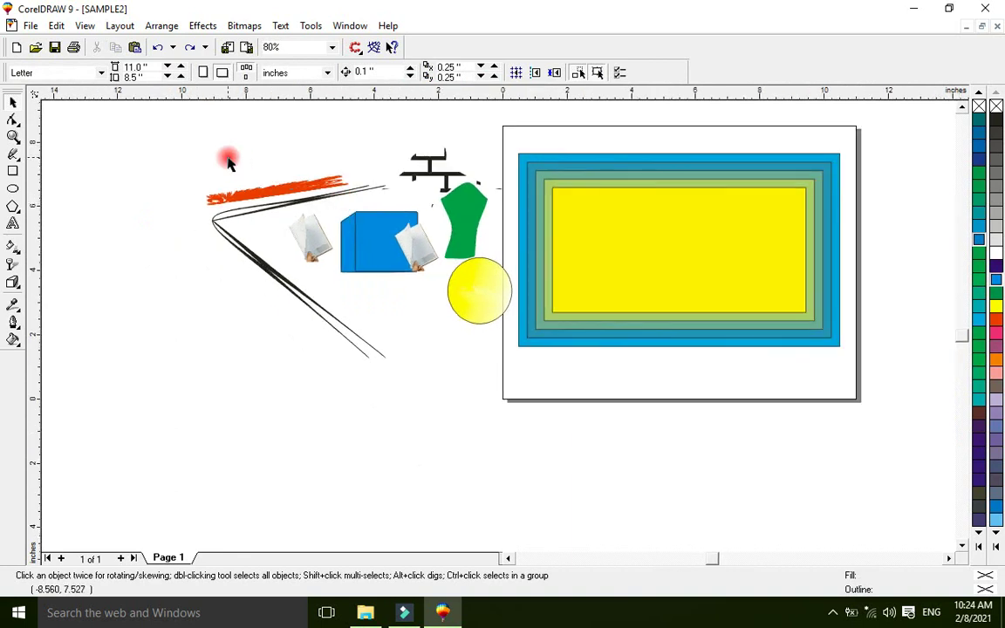
{"action": "mouse_move", "coordinate": [164, 122]}
{"action": "left_mouse_down"}
{"action": "mouse_move", "coordinate": [507, 270]}
{"action": "mouse_move", "coordinate": [534, 370]}
{"action": "left_mouse_up"}
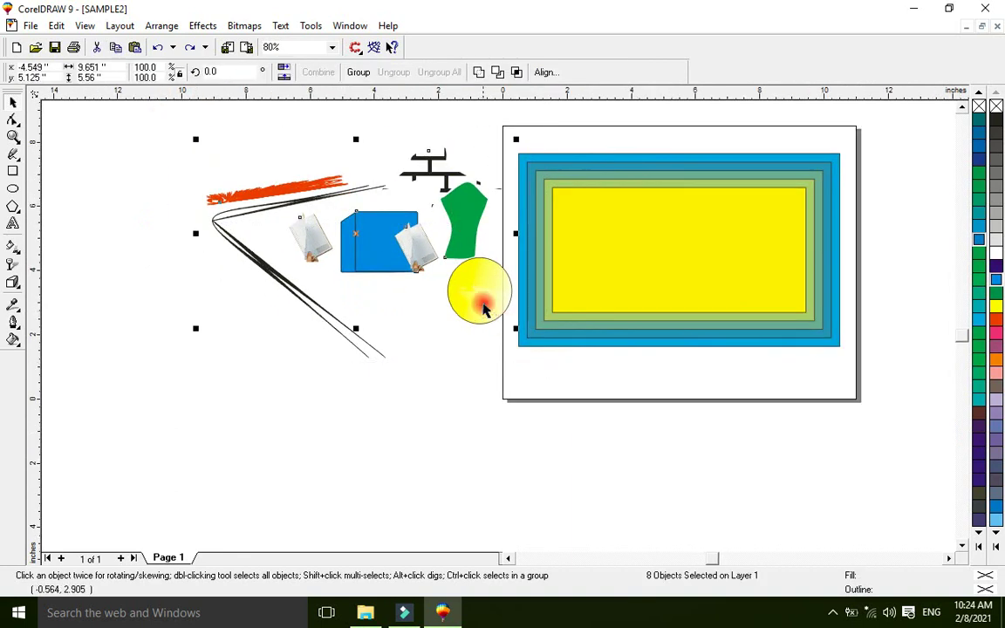
{"action": "left_click_drag", "start_coordinate": [484, 310], "coordinate": [737, 293]}
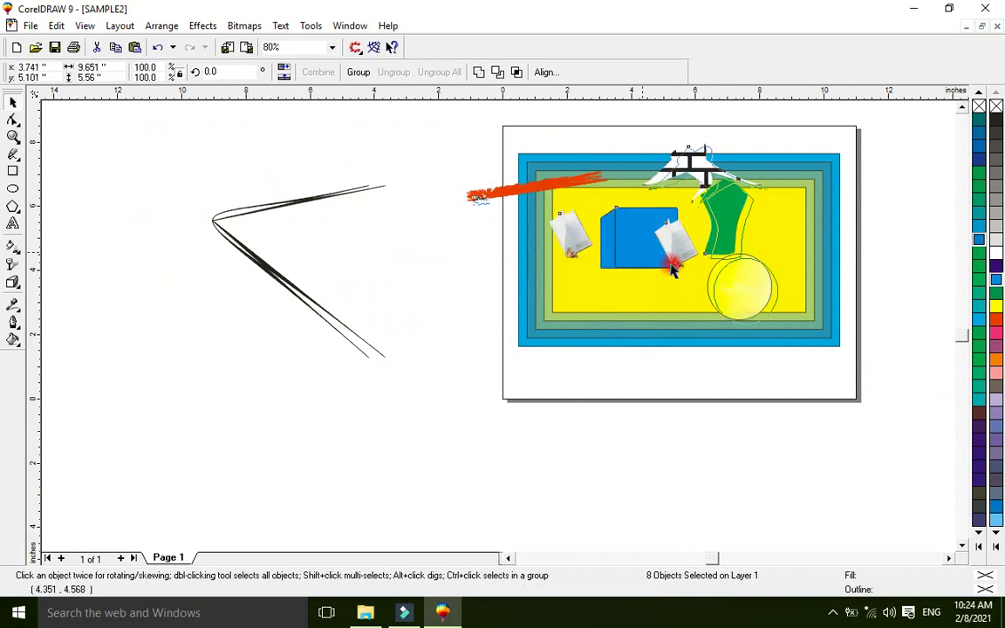
{"action": "left_click_drag", "start_coordinate": [673, 267], "coordinate": [679, 266]}
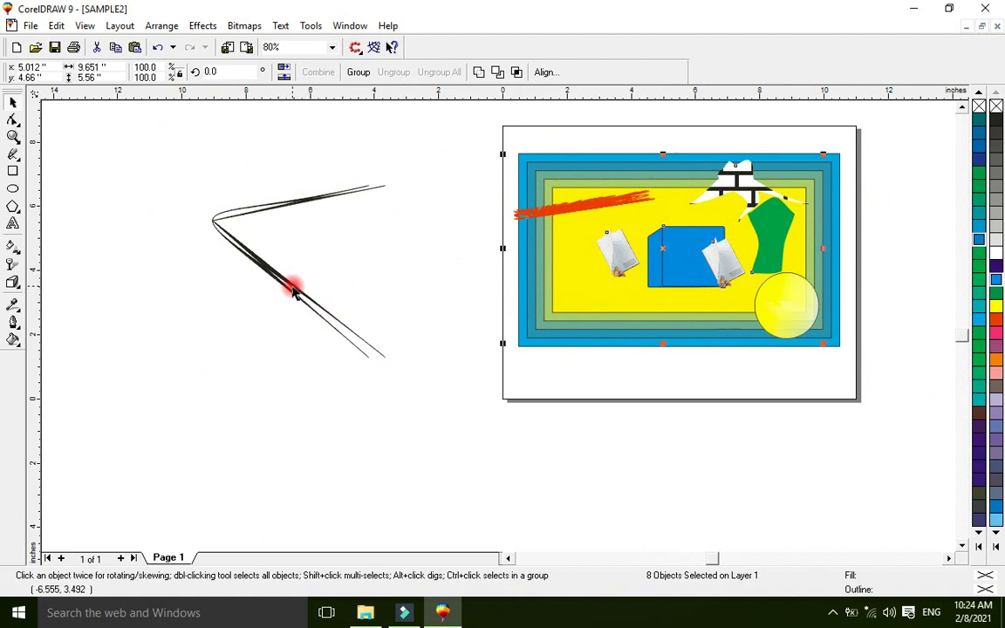
{"action": "left_click_drag", "start_coordinate": [295, 292], "coordinate": [630, 289]}
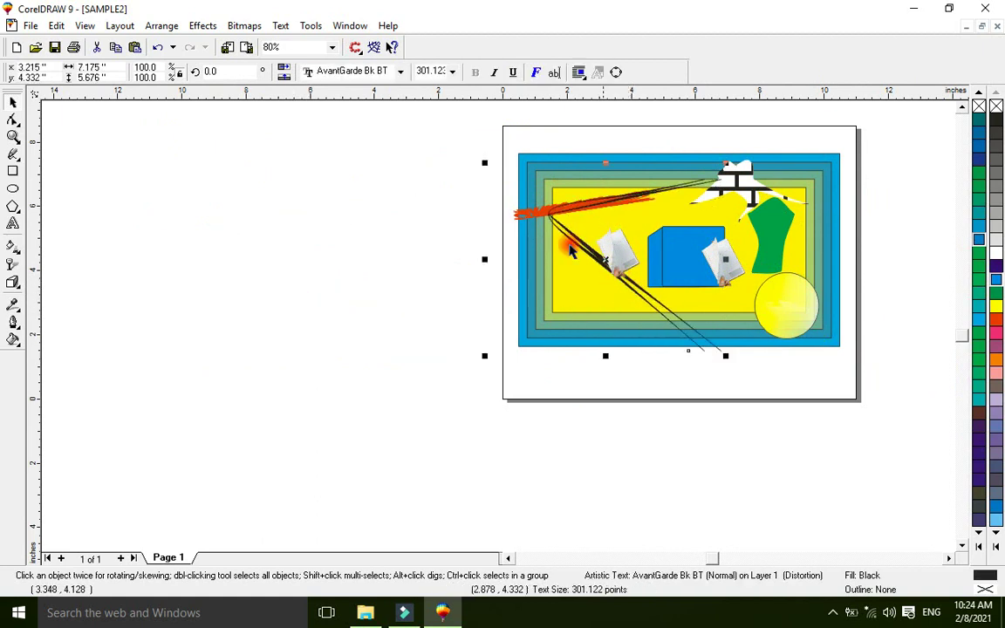
{"action": "left_click", "coordinate": [725, 356]}
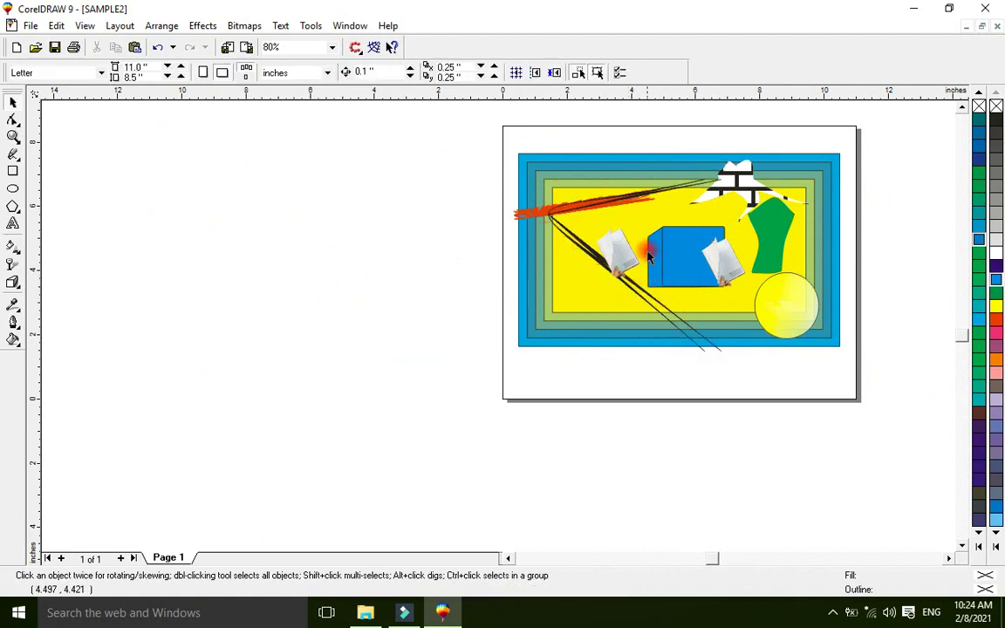
Step: Shrink the brick-patterned polygon and place it above the blue box, lower the red stroke, and shift the contoured rectangle slightly right
{"action": "left_click", "coordinate": [737, 188]}
{"action": "left_click_drag", "start_coordinate": [738, 188], "coordinate": [576, 185]}
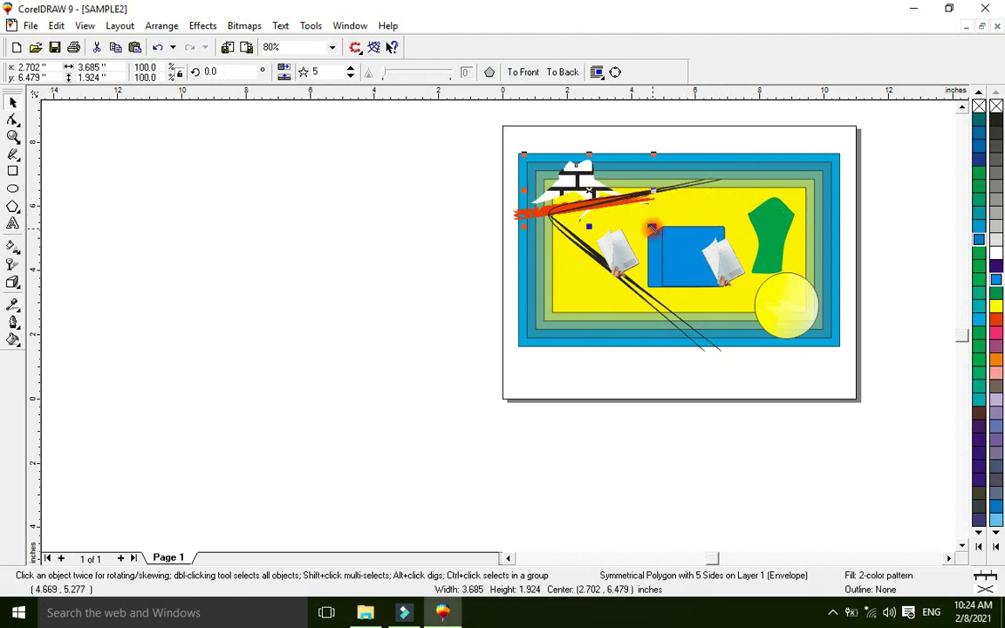
{"action": "left_click_drag", "start_coordinate": [653, 228], "coordinate": [695, 209]}
{"action": "mouse_move", "coordinate": [553, 221]}
{"action": "left_mouse_down"}
{"action": "mouse_move", "coordinate": [602, 279]}
{"action": "mouse_move", "coordinate": [652, 306]}
{"action": "mouse_move", "coordinate": [658, 325]}
{"action": "left_mouse_up"}
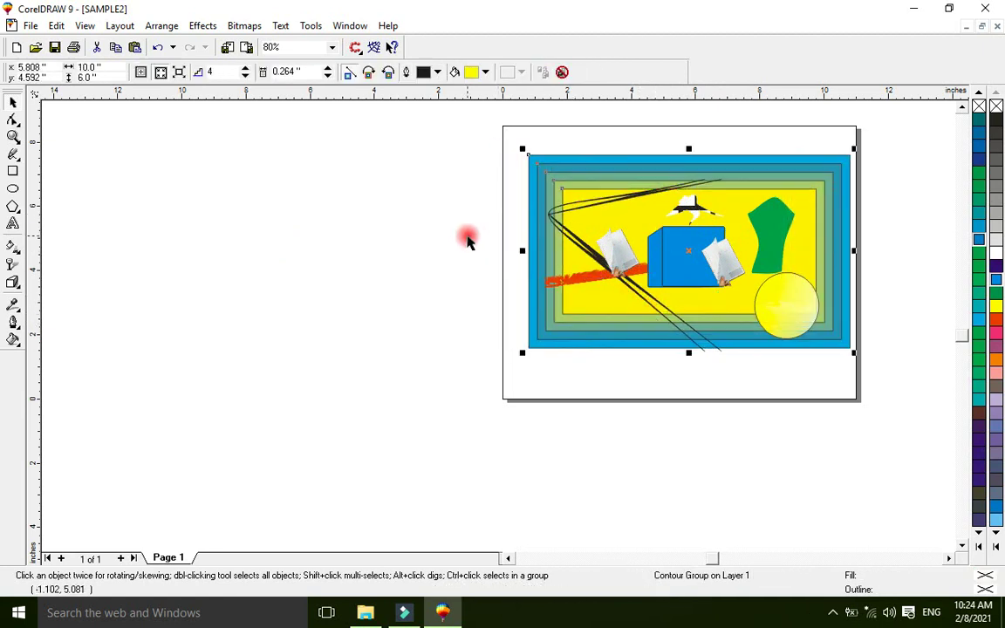
{"action": "left_click", "coordinate": [484, 148]}
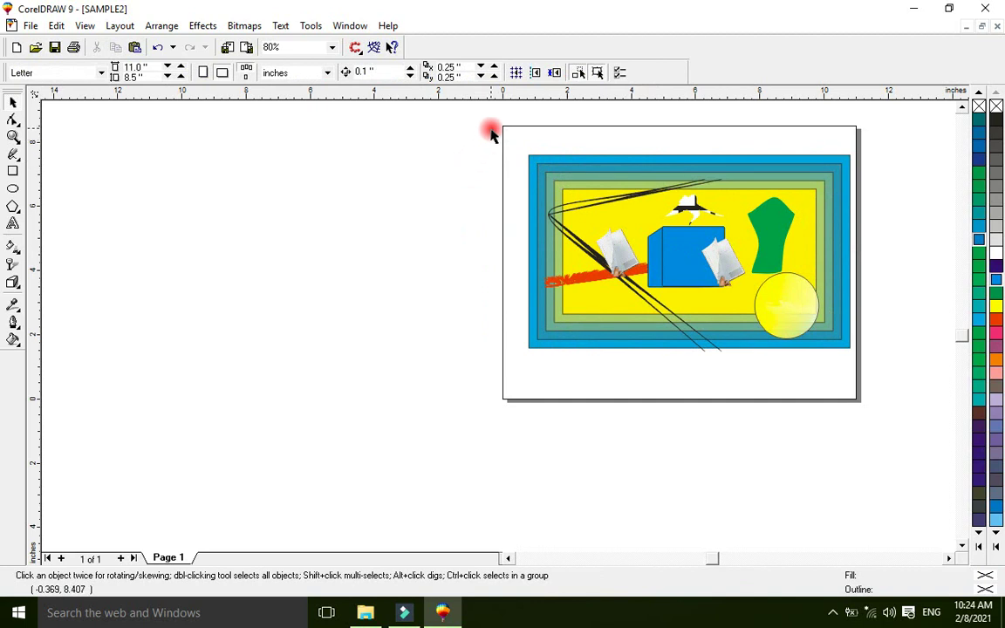
{"action": "left_click_drag", "start_coordinate": [492, 133], "coordinate": [875, 377]}
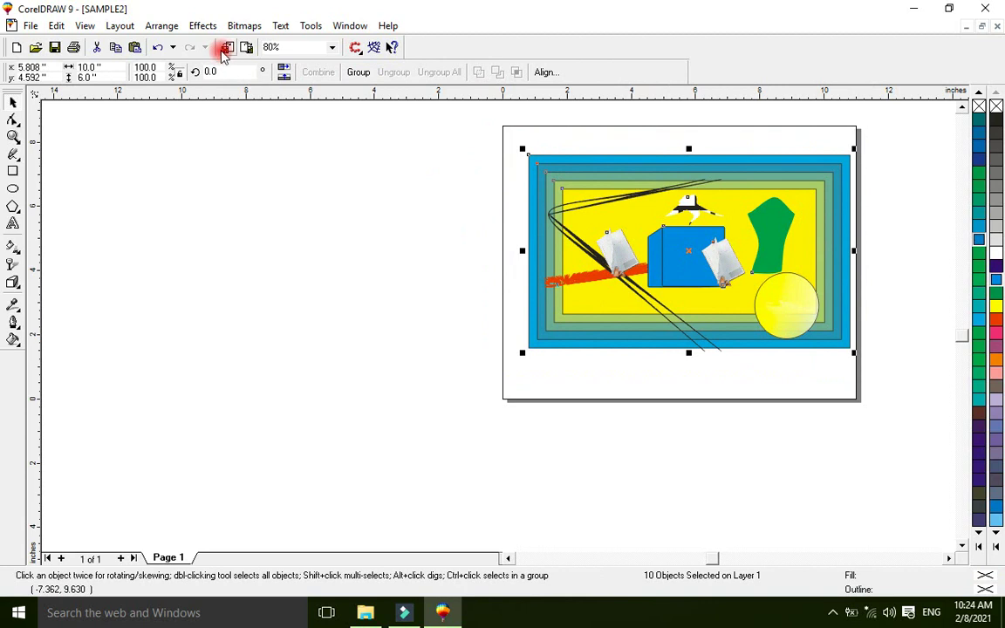
{"action": "left_click", "coordinate": [279, 164]}
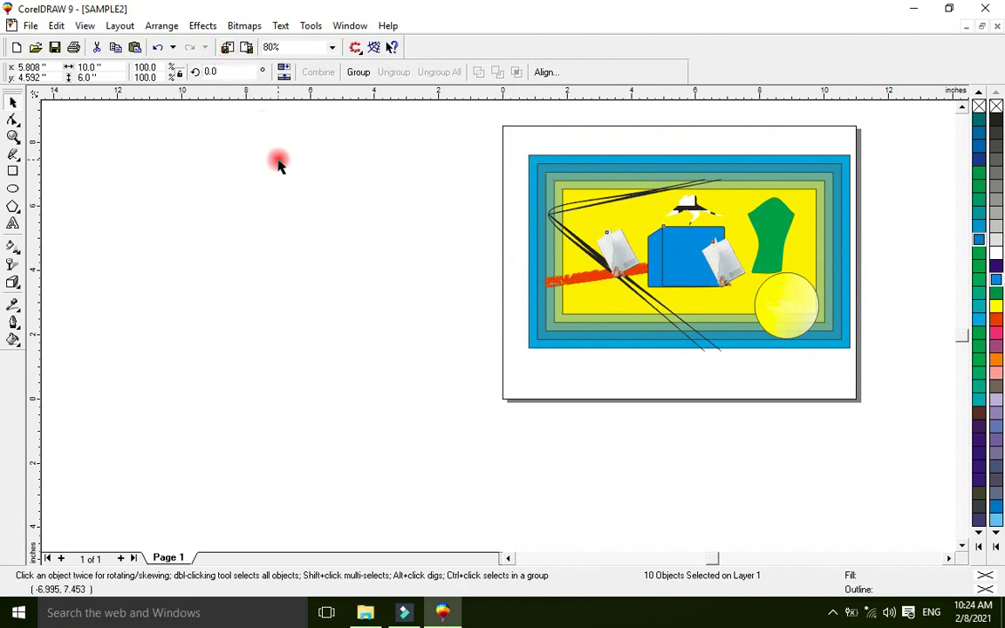
Step: Import the Bookshop Etsy Shop Icon image from the social folder and place it at the page's left side
{"action": "left_click", "coordinate": [226, 48]}
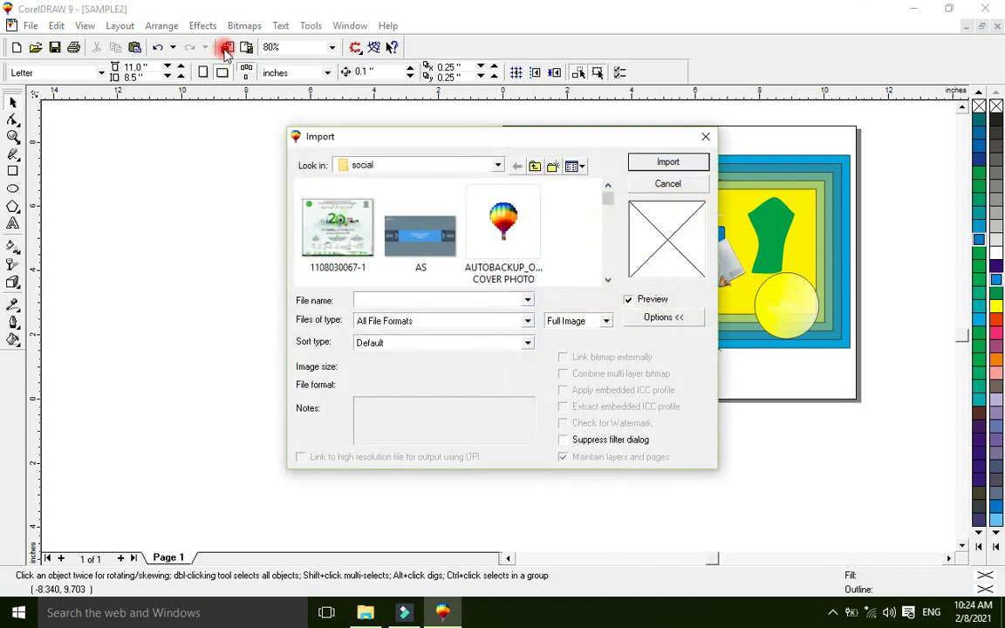
{"action": "left_click", "coordinate": [438, 236]}
{"action": "scroll", "coordinate": [419, 235], "scroll_direction": "down", "scroll_amount": 1}
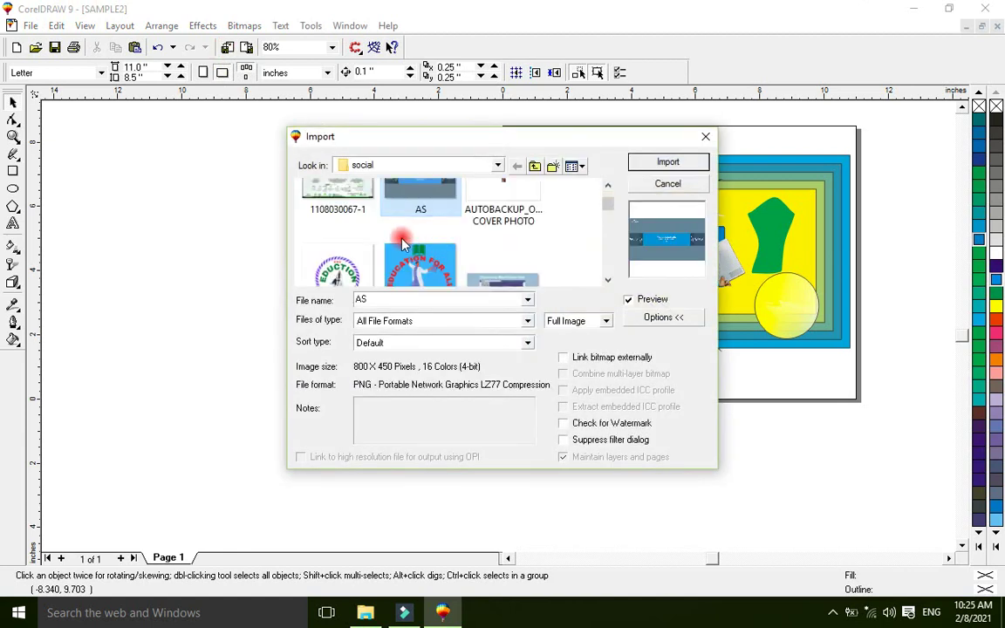
{"action": "scroll", "coordinate": [374, 280], "scroll_direction": "down", "scroll_amount": 1}
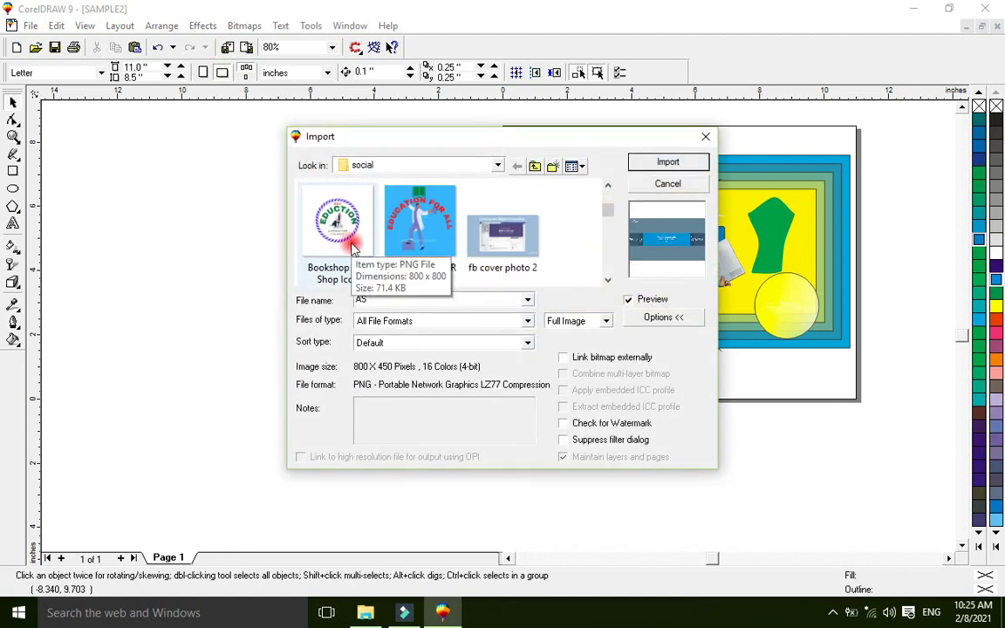
{"action": "scroll", "coordinate": [352, 249], "scroll_direction": "down", "scroll_amount": 1}
{"action": "scroll", "coordinate": [352, 249], "scroll_direction": "down", "scroll_amount": 1}
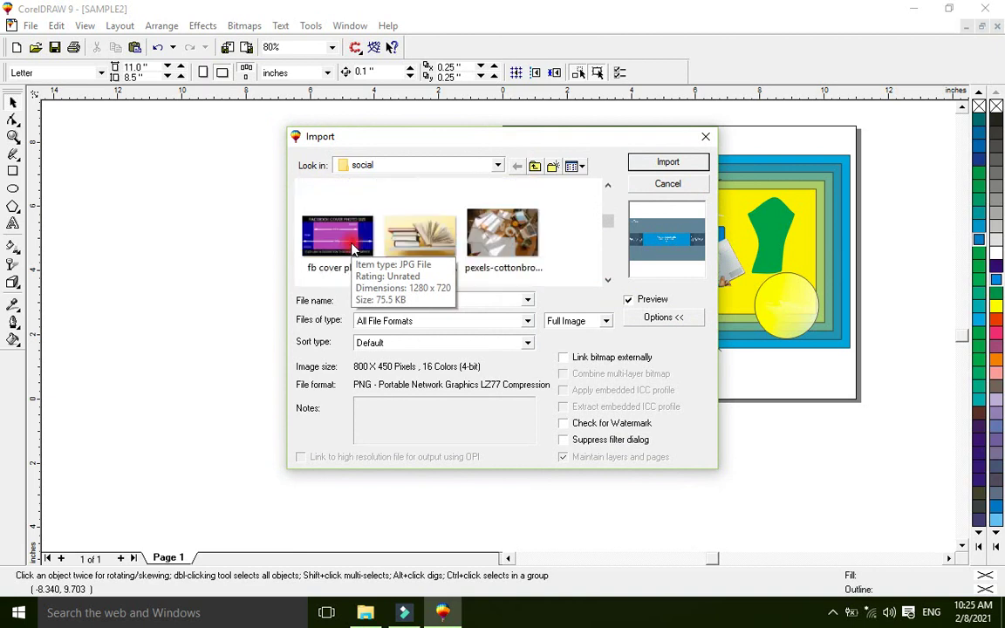
{"action": "left_click", "coordinate": [494, 240]}
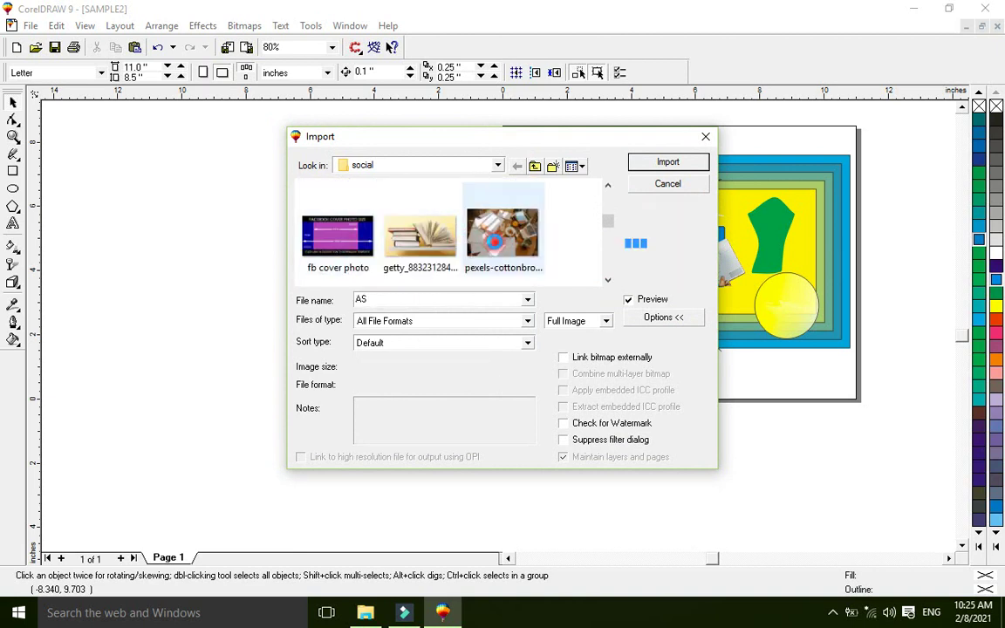
{"action": "scroll", "coordinate": [491, 237], "scroll_direction": "up", "scroll_amount": 2}
{"action": "scroll", "coordinate": [489, 248], "scroll_direction": "down", "scroll_amount": 1}
{"action": "left_click", "coordinate": [347, 214]}
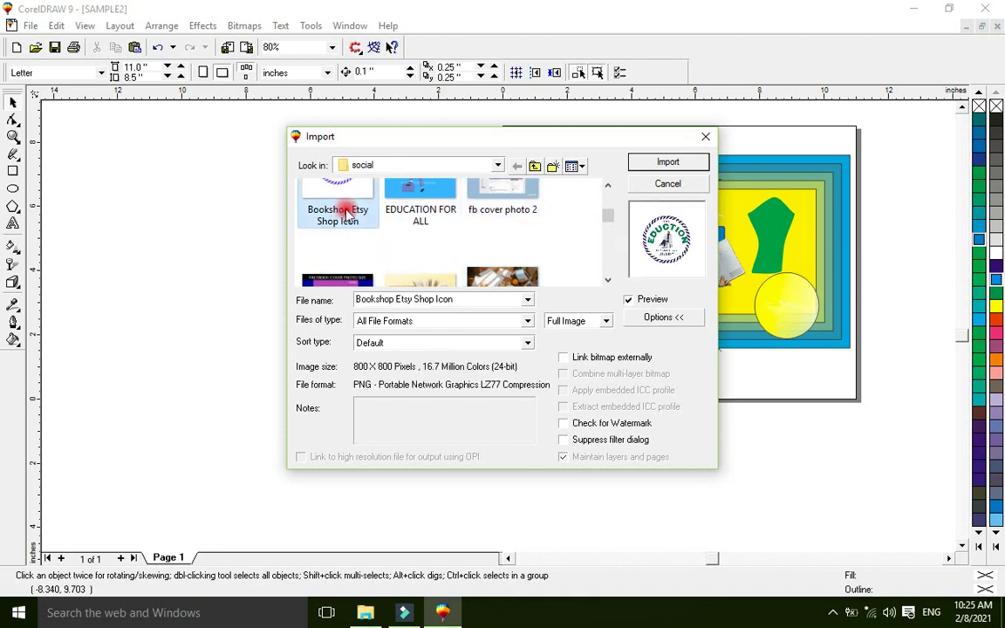
{"action": "left_click", "coordinate": [644, 161]}
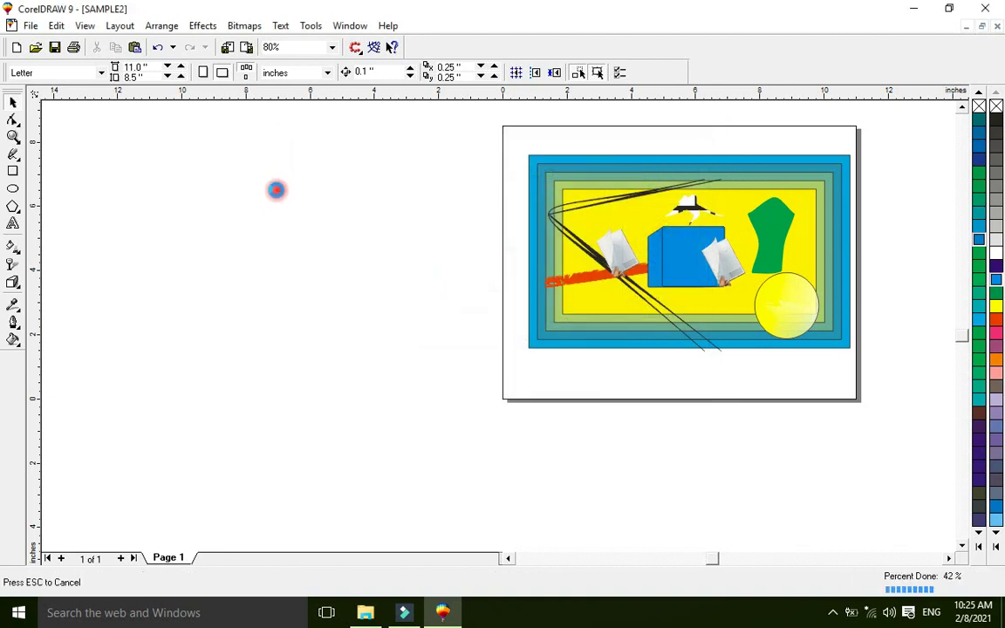
{"action": "left_click", "coordinate": [266, 172]}
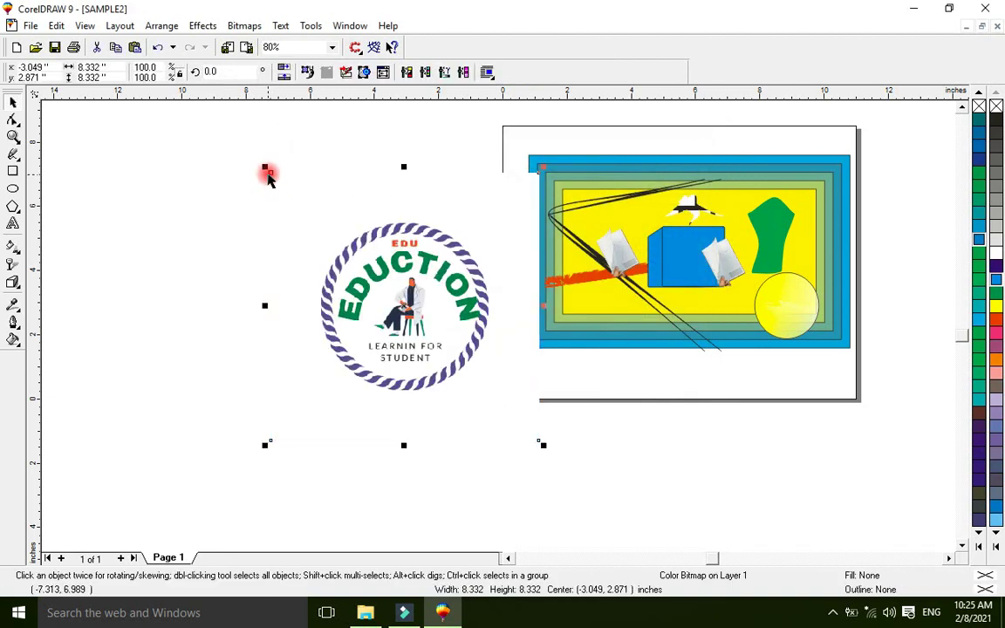
Step: Move the imported logo bitmap into the empty area left of the page, clear of the artwork
{"action": "left_click_drag", "start_coordinate": [331, 218], "coordinate": [230, 184]}
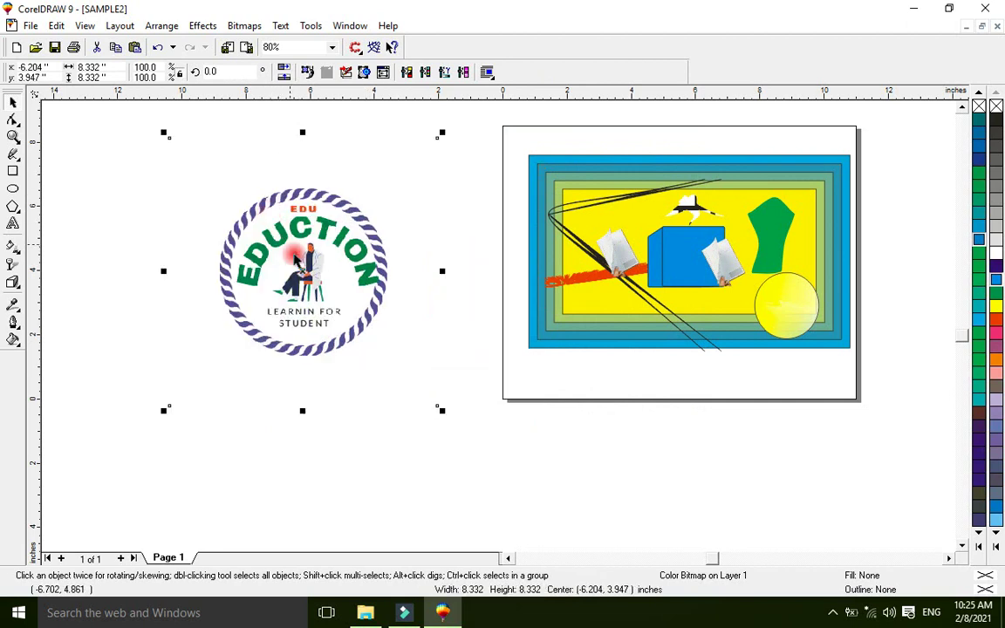
{"action": "left_click", "coordinate": [285, 262]}
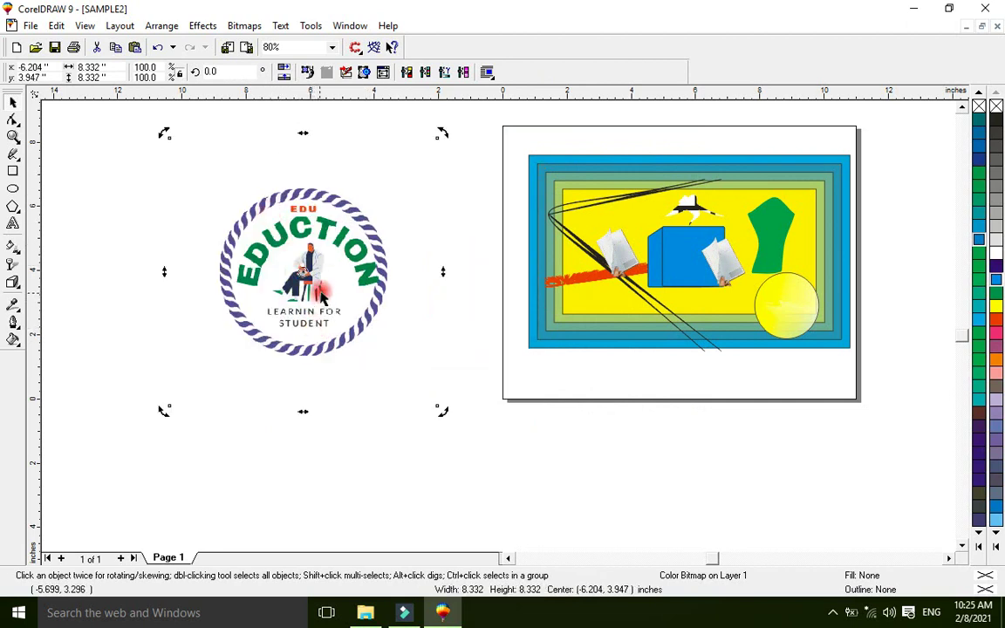
{"action": "left_click", "coordinate": [332, 281]}
{"action": "left_click_drag", "start_coordinate": [310, 236], "coordinate": [275, 238]}
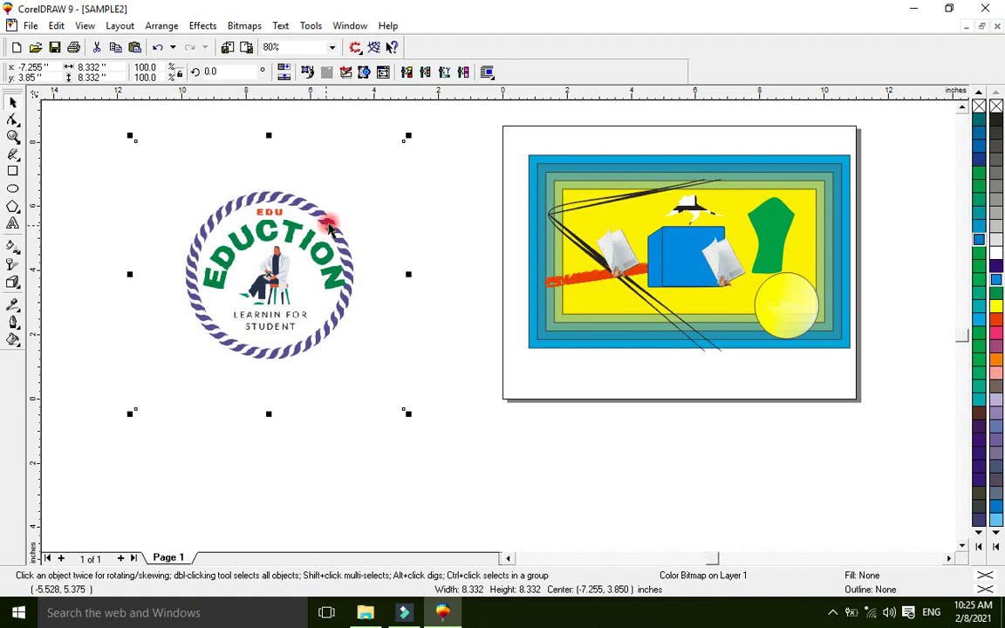
{"action": "left_click_drag", "start_coordinate": [273, 186], "coordinate": [273, 189]}
{"action": "left_click", "coordinate": [288, 205]}
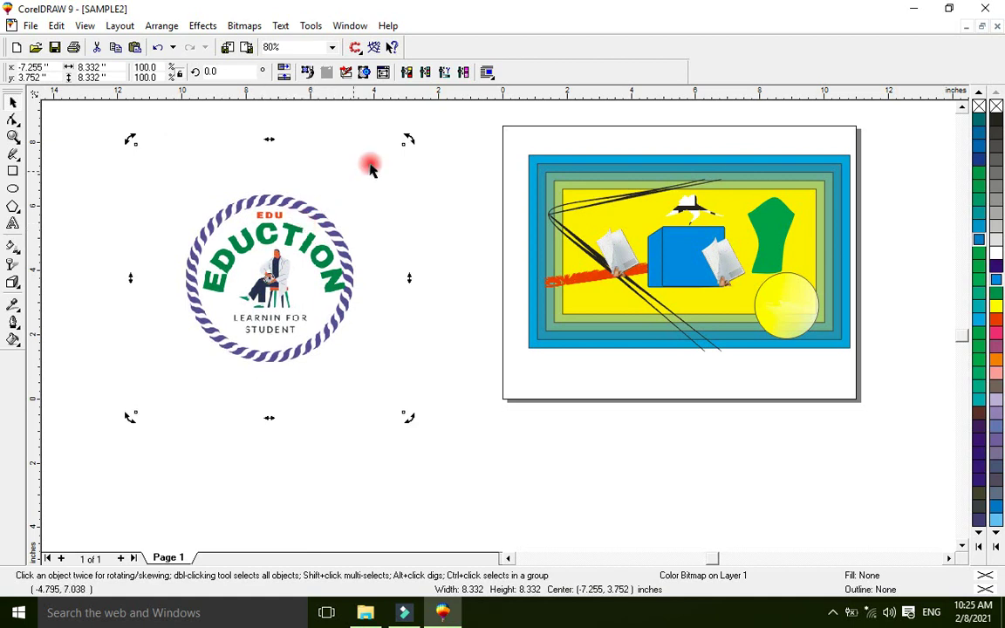
Step: Shrink the logo bitmap to about 2.84 inches square and place it over the lower-left corner of the contoured rectangle
{"action": "left_click", "coordinate": [368, 169]}
{"action": "left_click_drag", "start_coordinate": [410, 138], "coordinate": [234, 286]}
{"action": "left_click_drag", "start_coordinate": [186, 353], "coordinate": [579, 304]}
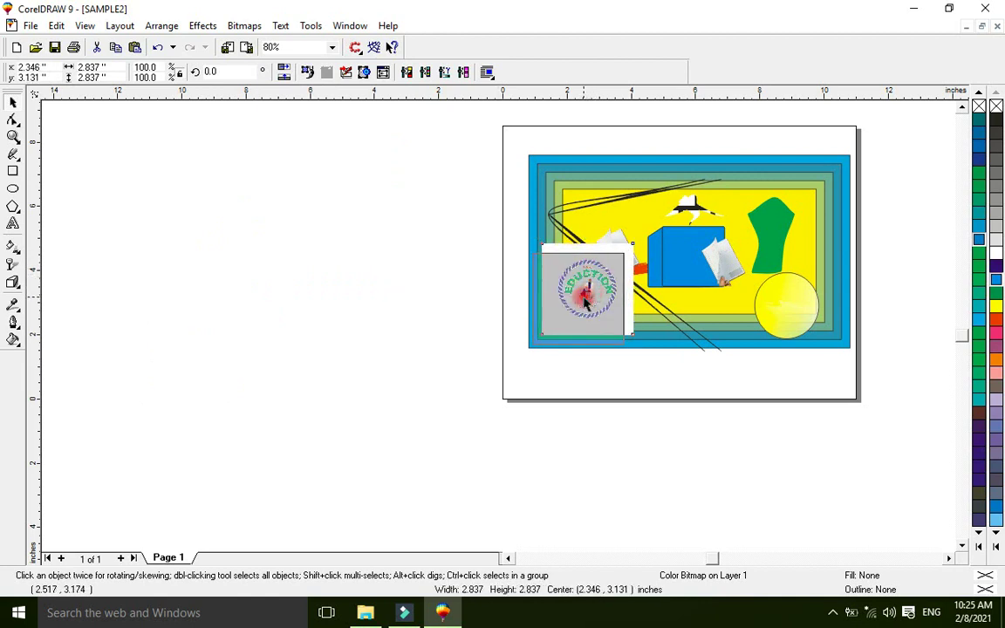
{"action": "left_click", "coordinate": [494, 287]}
{"action": "left_click_drag", "start_coordinate": [509, 127], "coordinate": [535, 173]}
{"action": "left_click", "coordinate": [566, 215]}
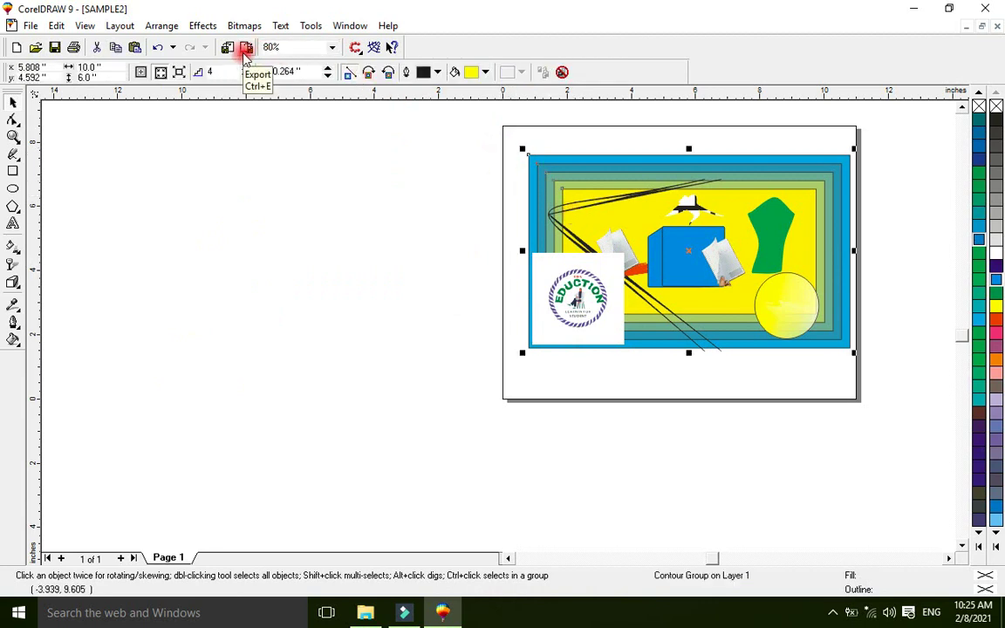
Step: Select all the artwork on the page and set up its export to the Desktop as SAMPLE2.JPG
{"action": "left_click_drag", "start_coordinate": [486, 133], "coordinate": [864, 375]}
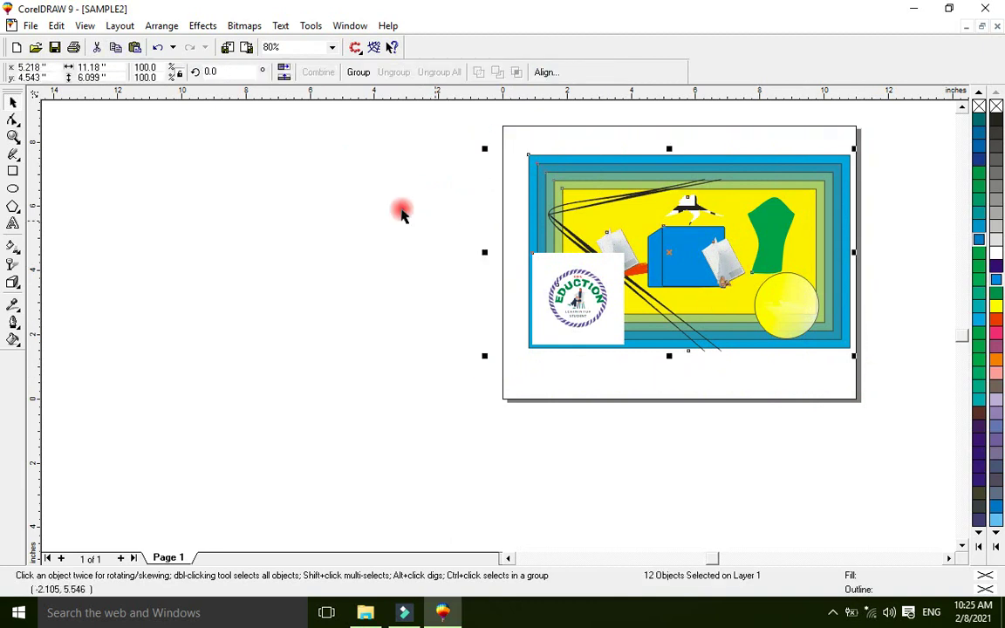
{"action": "left_click", "coordinate": [247, 50]}
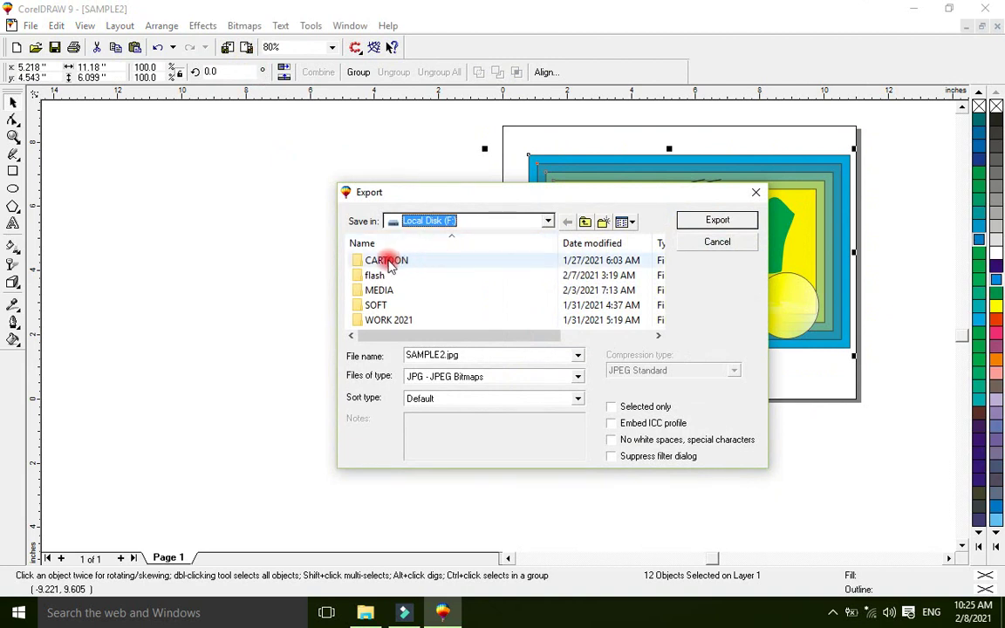
{"action": "left_click", "coordinate": [549, 223]}
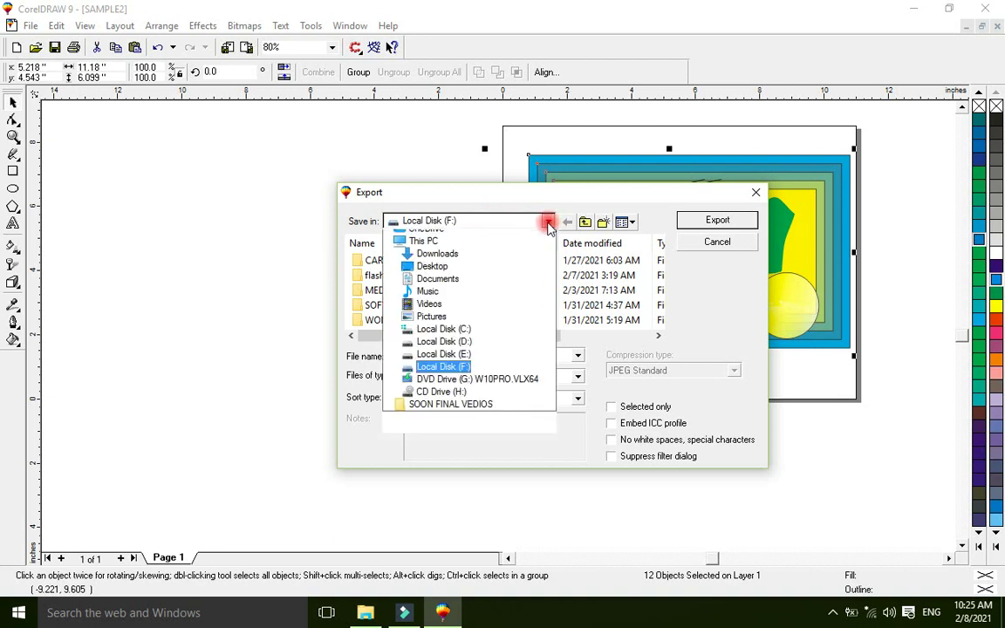
{"action": "left_click", "coordinate": [444, 238]}
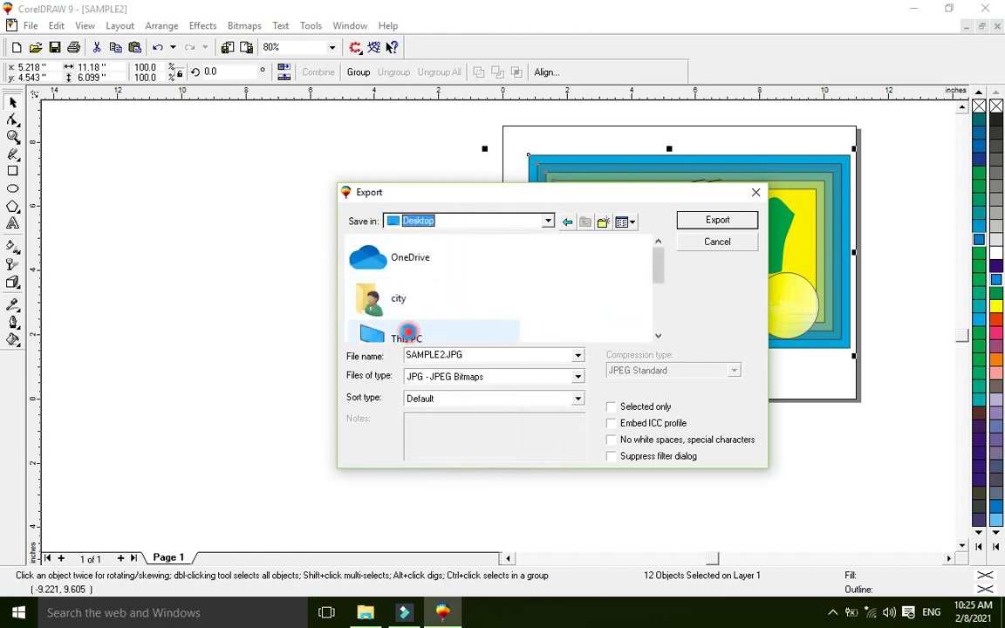
{"action": "left_click", "coordinate": [428, 332]}
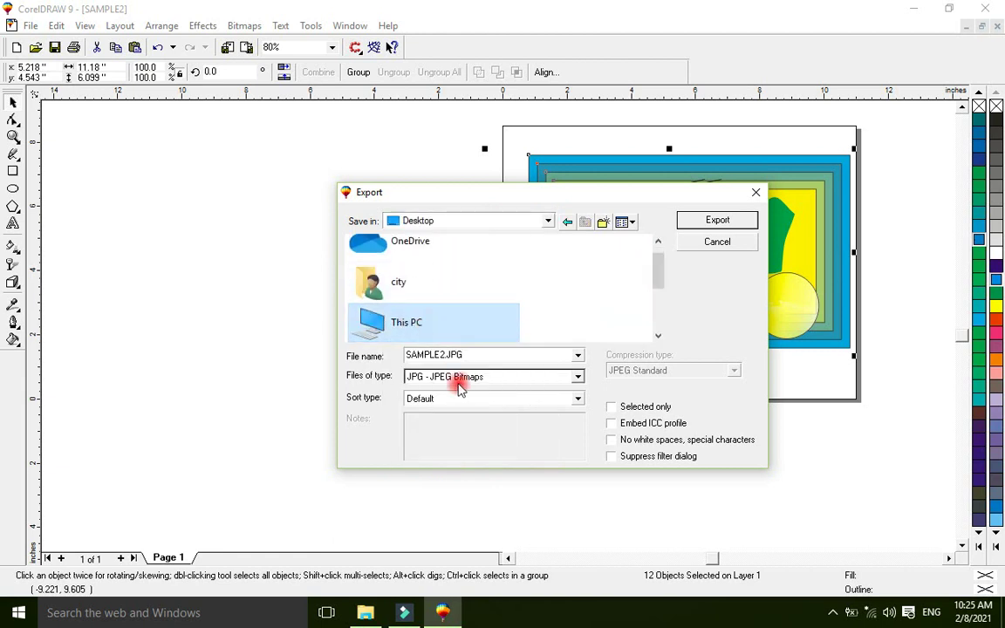
{"action": "left_click", "coordinate": [451, 355]}
{"action": "left_click", "coordinate": [480, 356]}
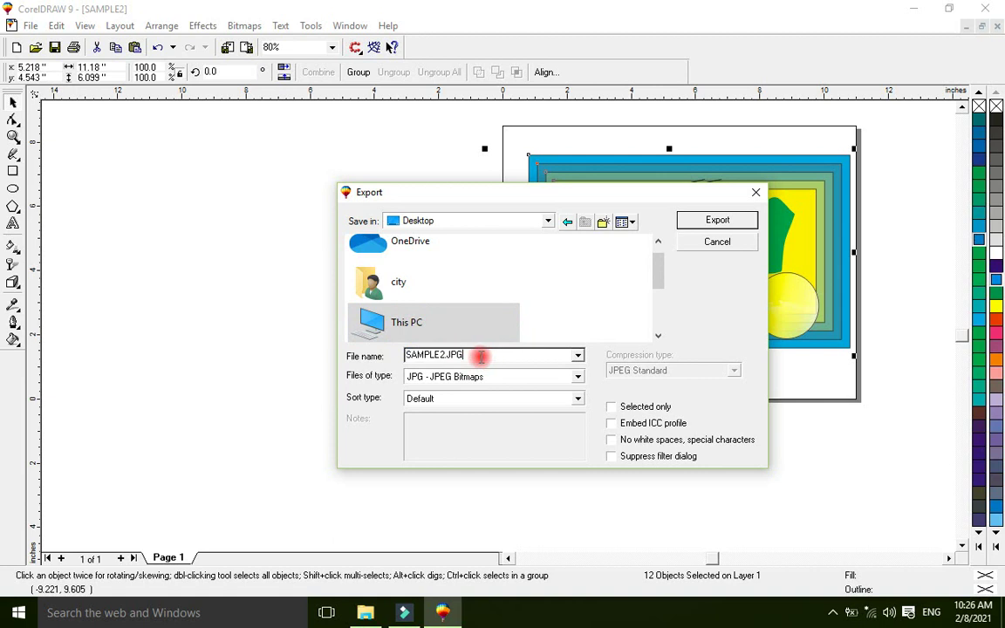
Step: Try the PNG - Portable Network Graphics and PCT - Macintosh PICT file types for the export
{"action": "left_click", "coordinate": [427, 377]}
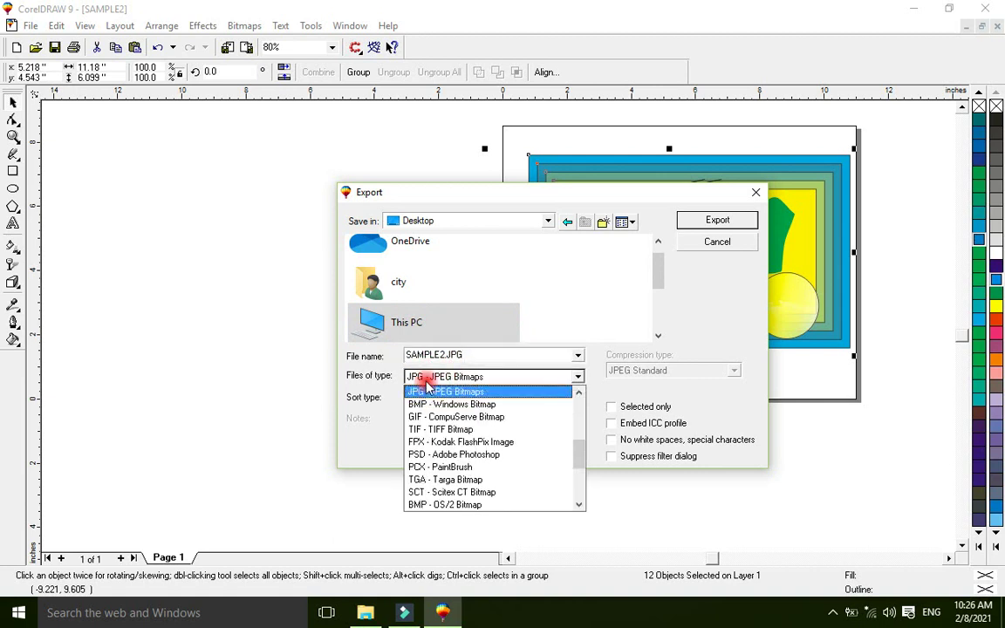
{"action": "left_click", "coordinate": [428, 385]}
{"action": "left_click", "coordinate": [427, 381]}
{"action": "left_click", "coordinate": [430, 384]}
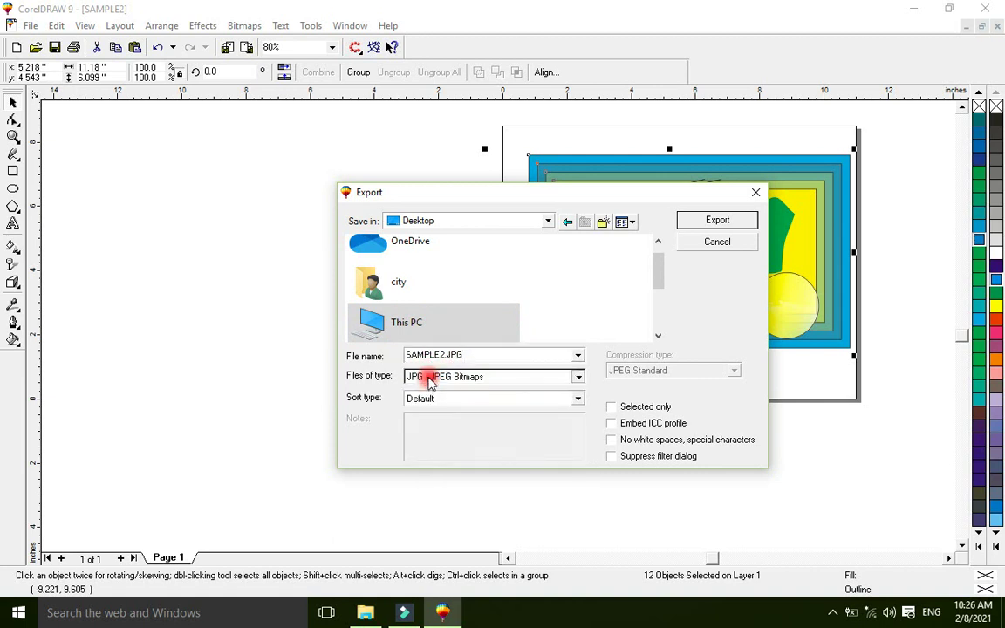
{"action": "left_click", "coordinate": [429, 380]}
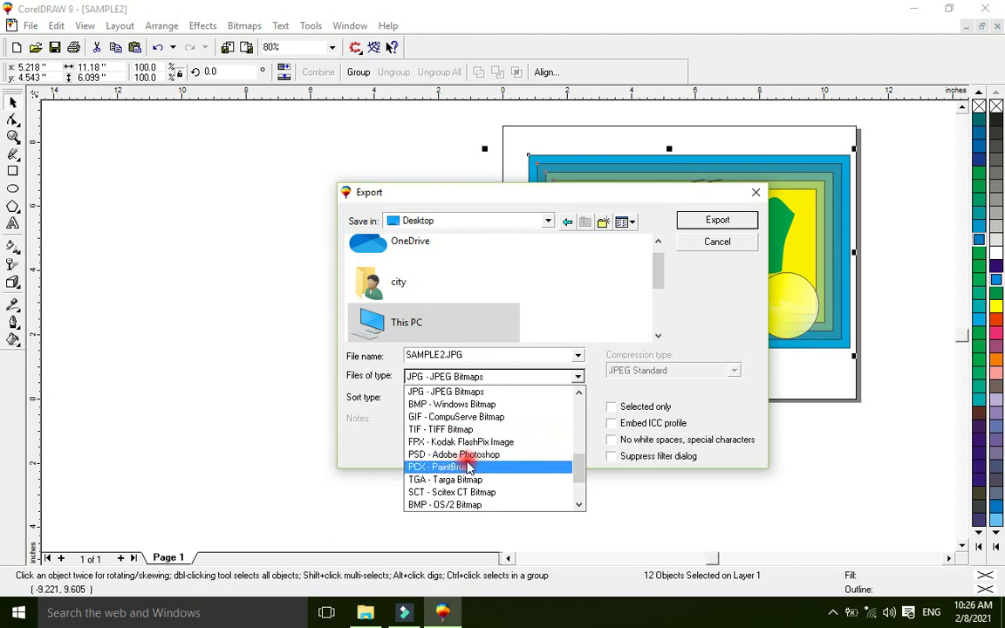
{"action": "key", "text": "p"}
{"action": "key", "text": "n"}
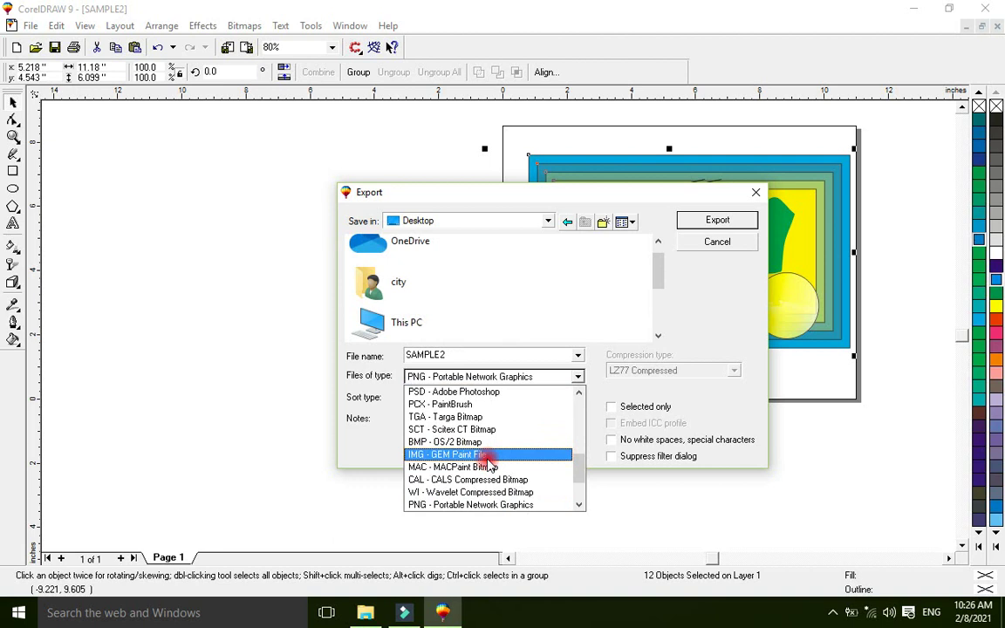
{"action": "key", "text": "p"}
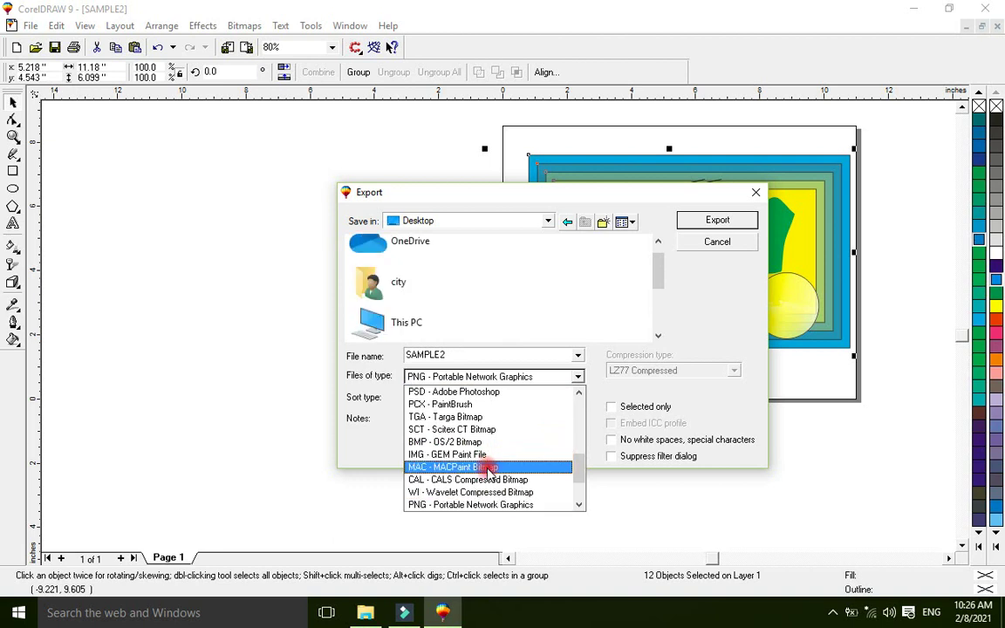
{"action": "key", "text": "p"}
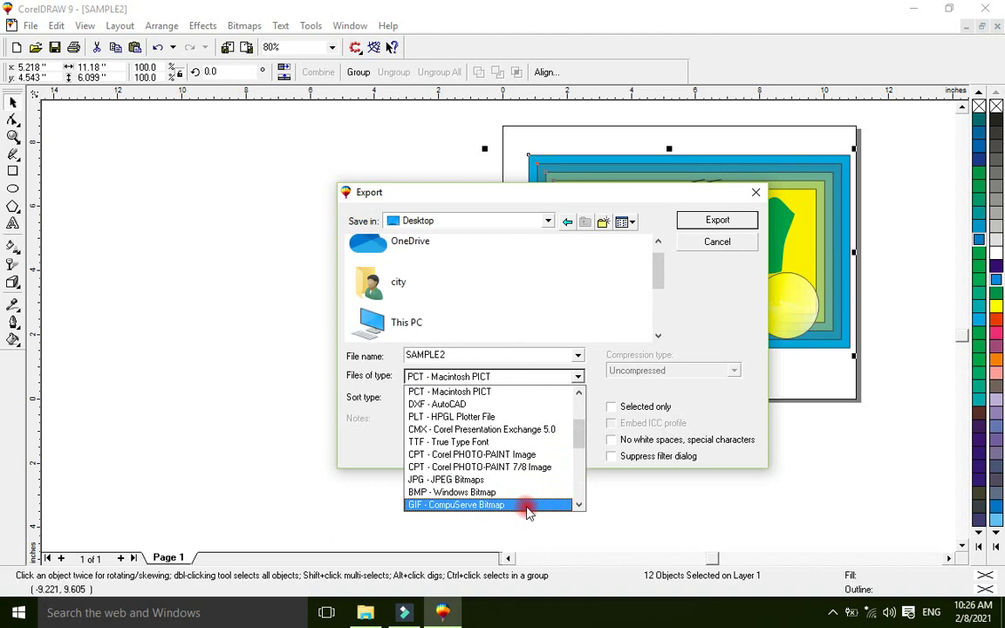
Step: Choose JPG - JPEG Bitmaps as the export type, limit it to the selected objects, and proceed to the bitmap settings
{"action": "key", "text": "j"}
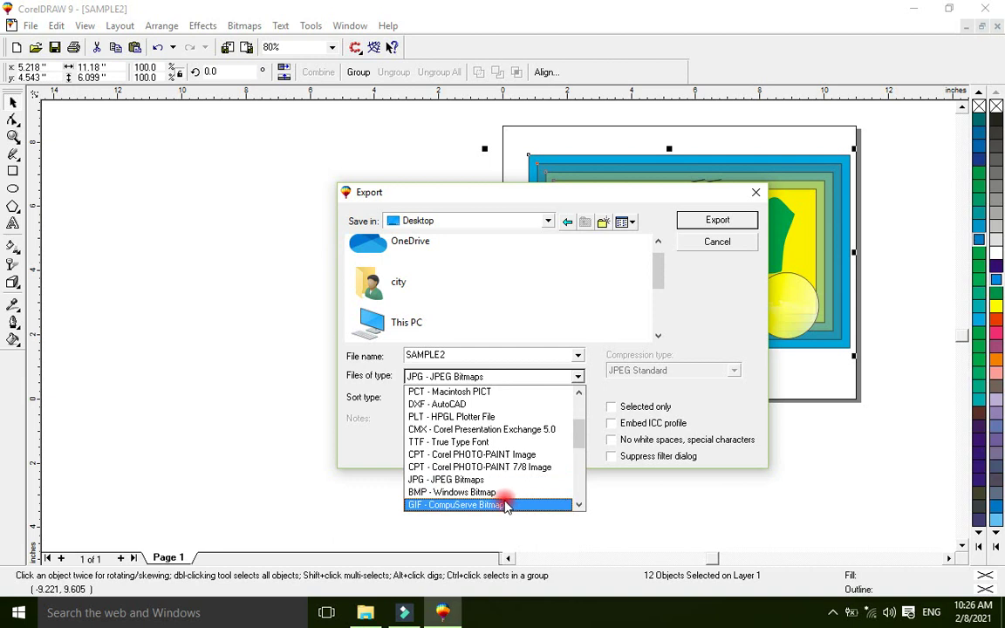
{"action": "key", "text": "j"}
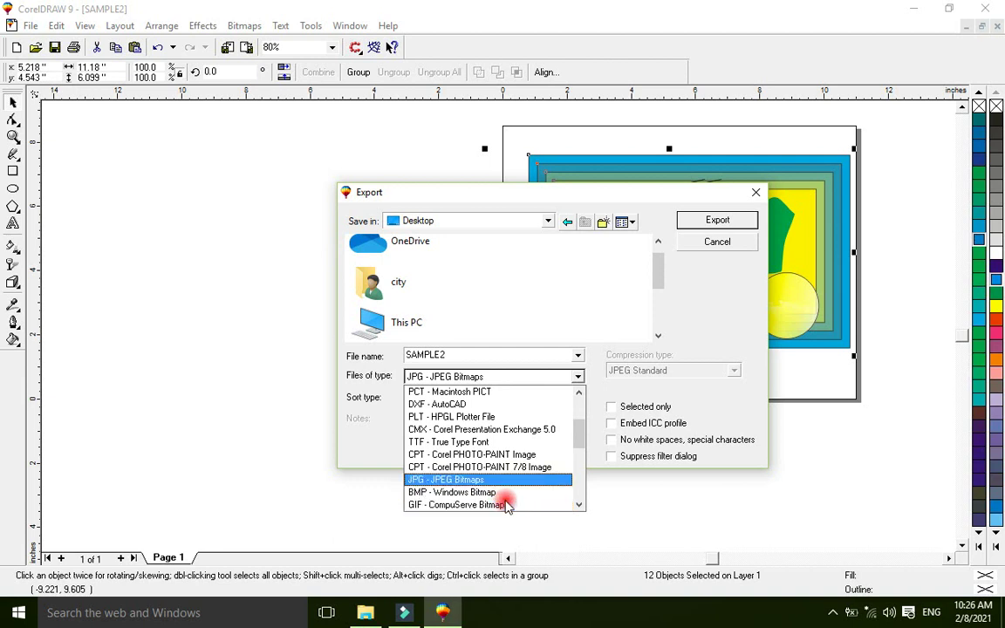
{"action": "left_click", "coordinate": [505, 481]}
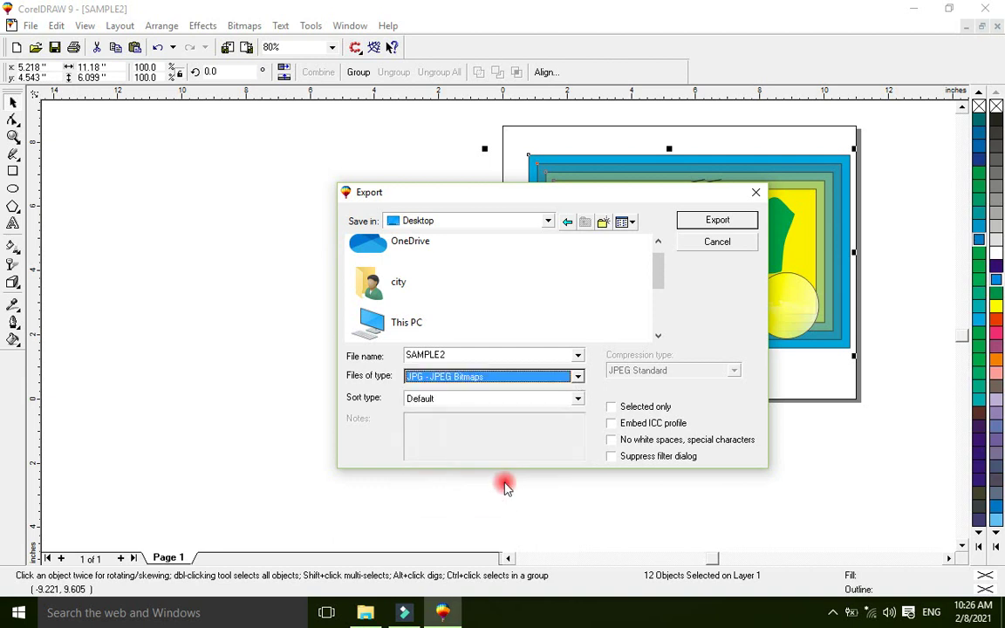
{"action": "left_click", "coordinate": [612, 407]}
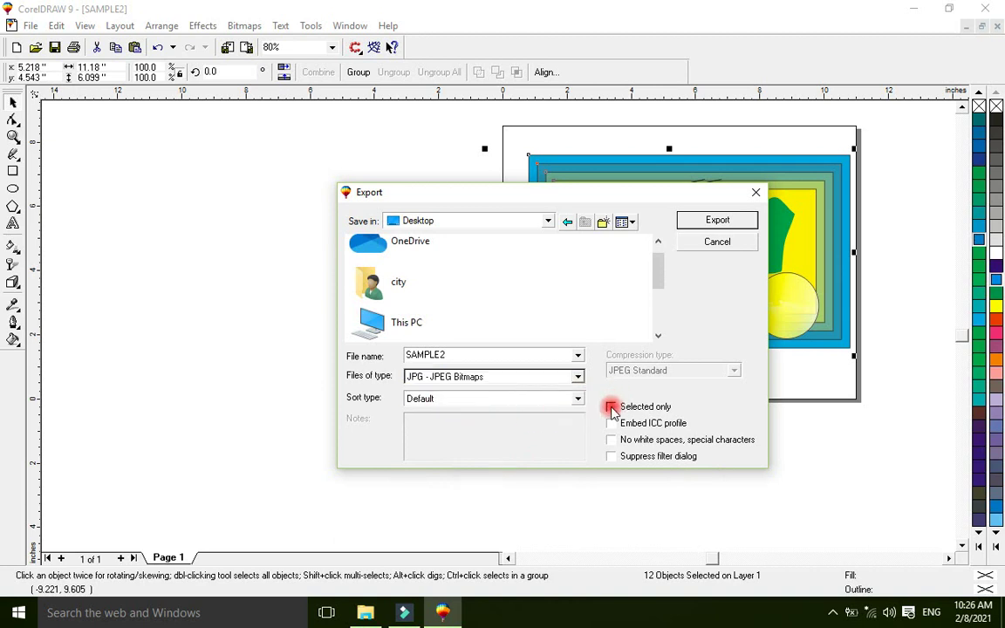
{"action": "left_click", "coordinate": [714, 222]}
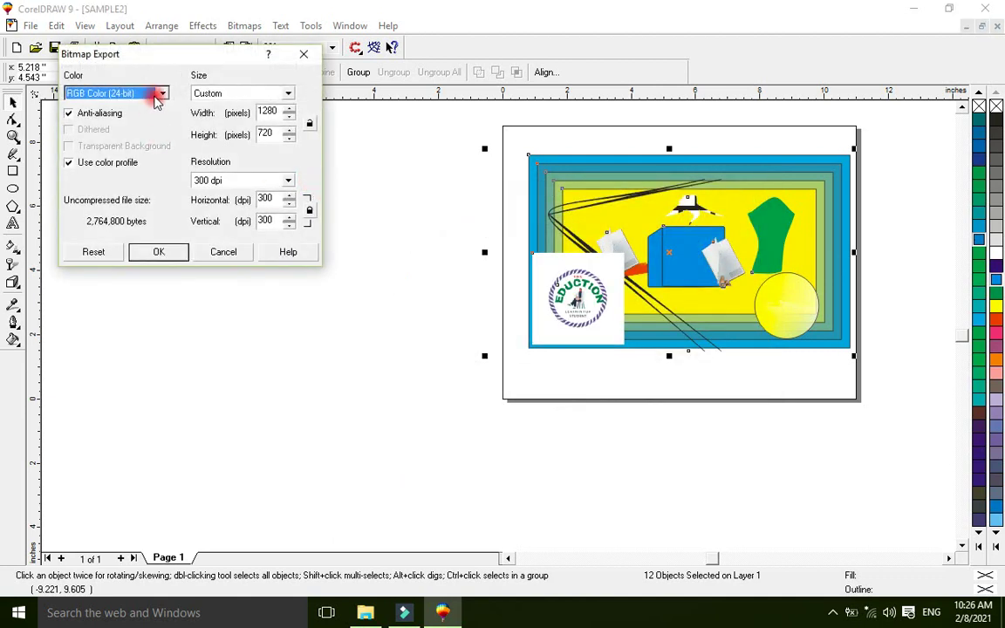
Step: Try the Grayscale (8-bit) and CMYK Color (32-bit) modes for the exported bitmap, returning to RGB Color (24-bit)
{"action": "left_click", "coordinate": [164, 94]}
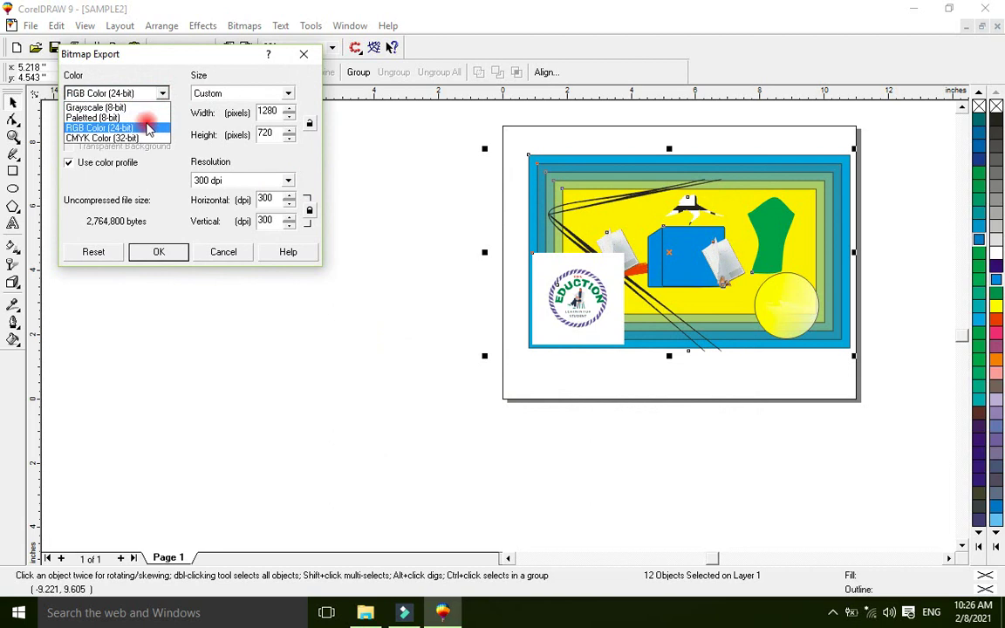
{"action": "left_click", "coordinate": [142, 108]}
{"action": "left_click", "coordinate": [161, 94]}
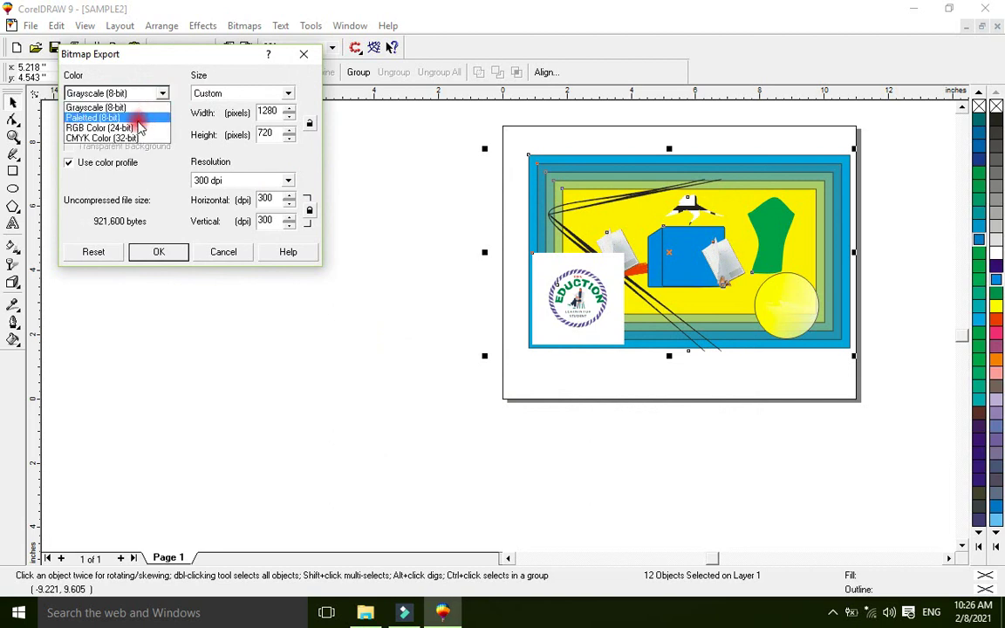
{"action": "left_click", "coordinate": [136, 128]}
{"action": "left_click", "coordinate": [160, 98]}
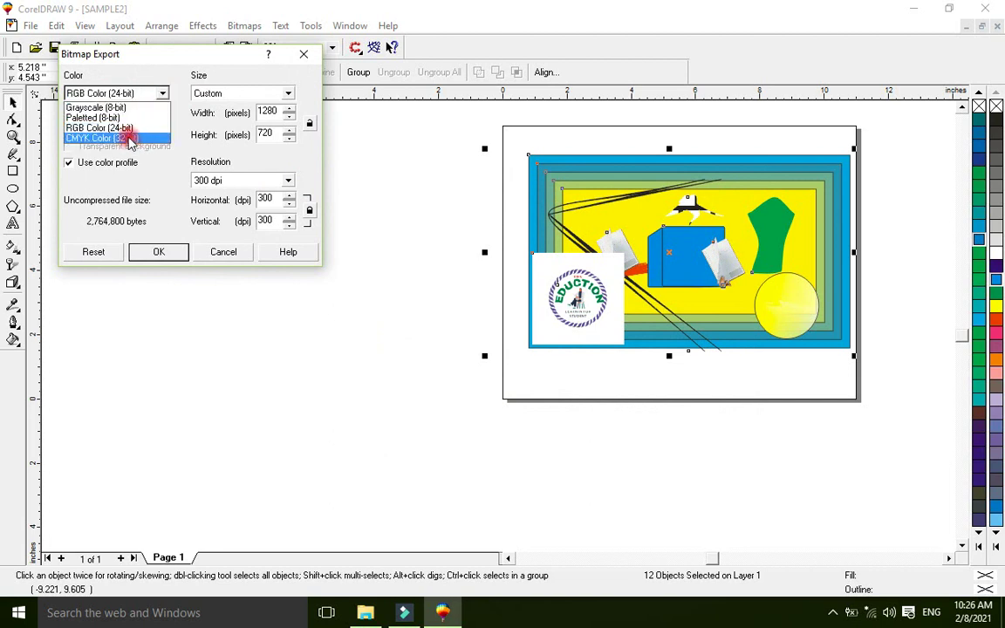
{"action": "left_click", "coordinate": [130, 138]}
{"action": "left_click", "coordinate": [164, 96]}
{"action": "left_click", "coordinate": [136, 129]}
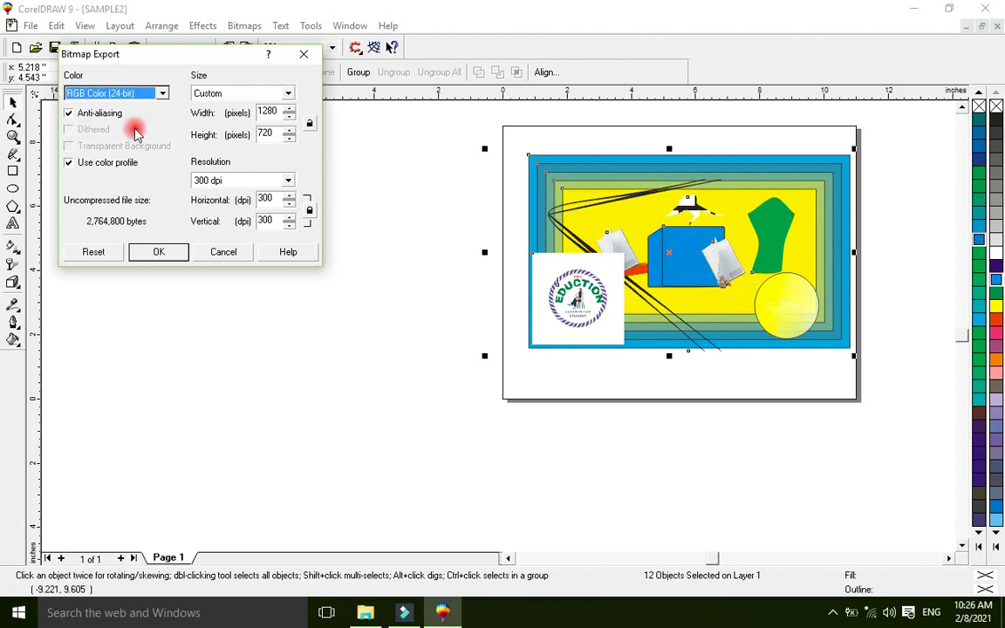
Step: Set a custom size for the exported bitmap, 300 pixels wide and 120 pixels high
{"action": "left_click", "coordinate": [228, 94]}
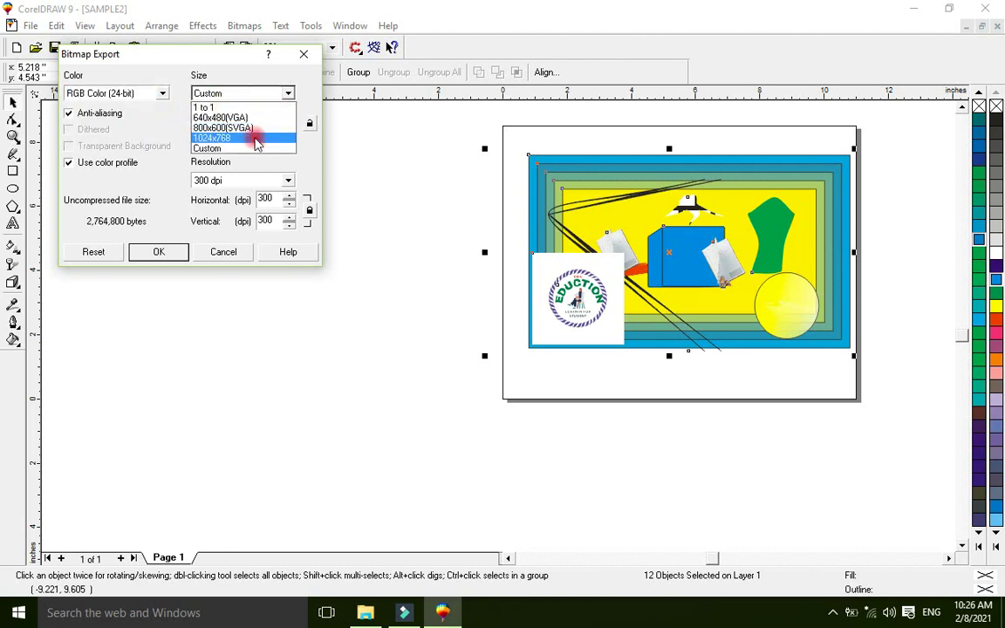
{"action": "left_click", "coordinate": [229, 148]}
{"action": "double_click", "coordinate": [264, 112]}
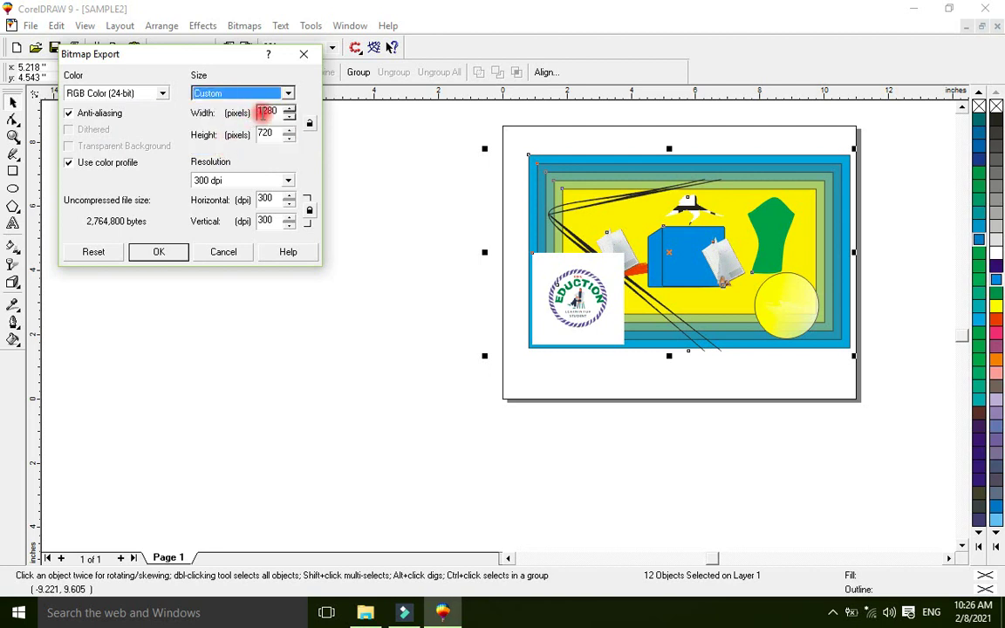
{"action": "double_click", "coordinate": [262, 112]}
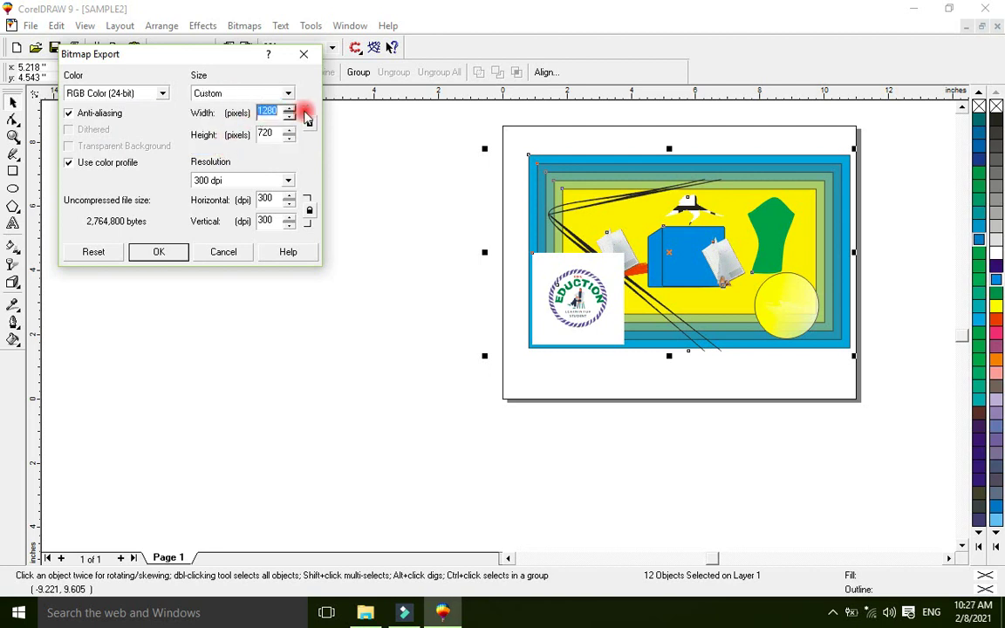
{"action": "type", "text": "3000"}
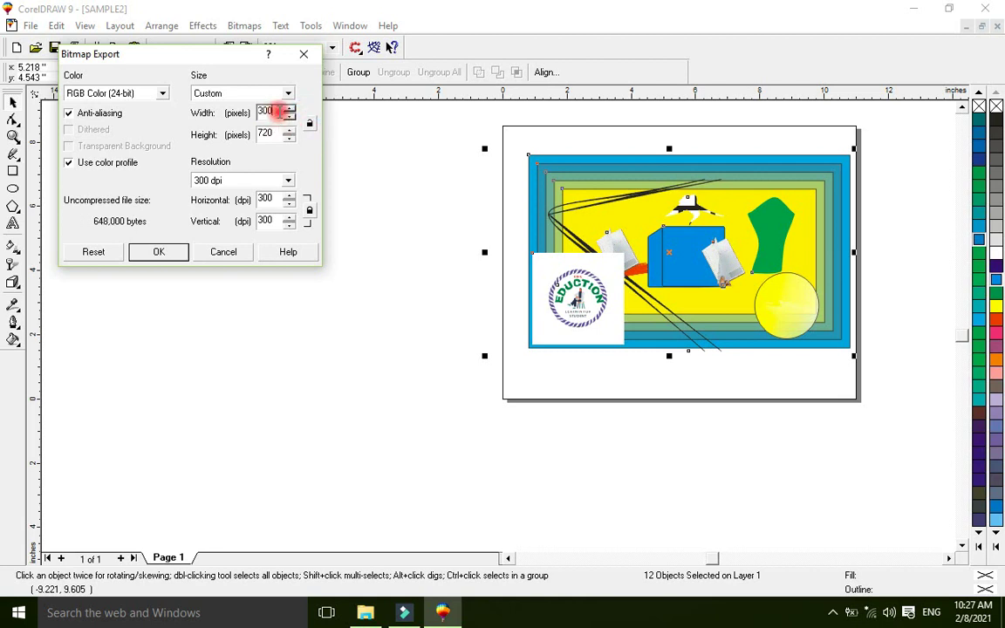
{"action": "left_click", "coordinate": [277, 131]}
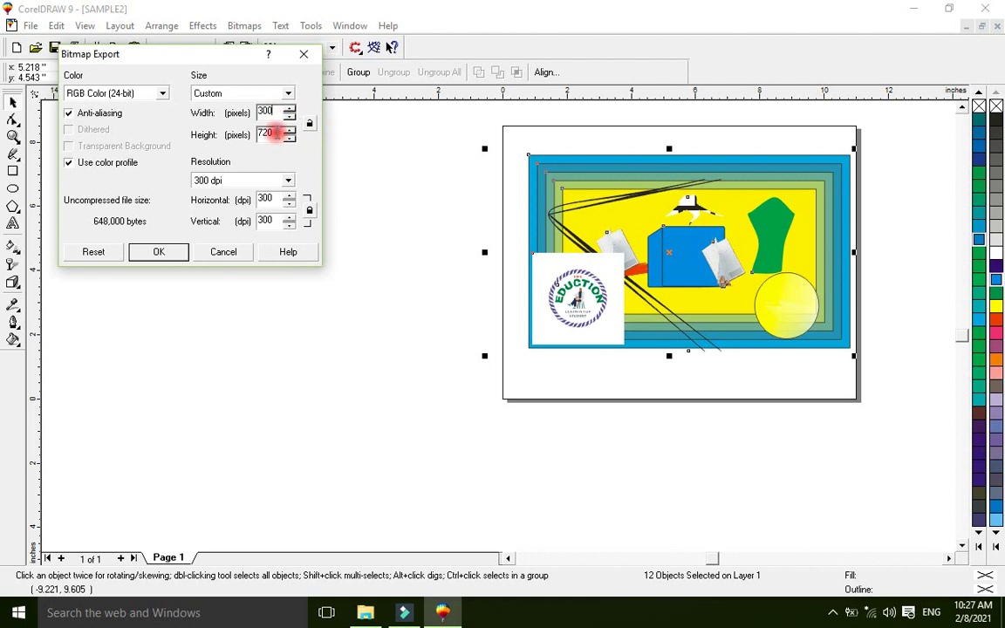
{"action": "left_click_drag", "start_coordinate": [277, 132], "coordinate": [258, 132]}
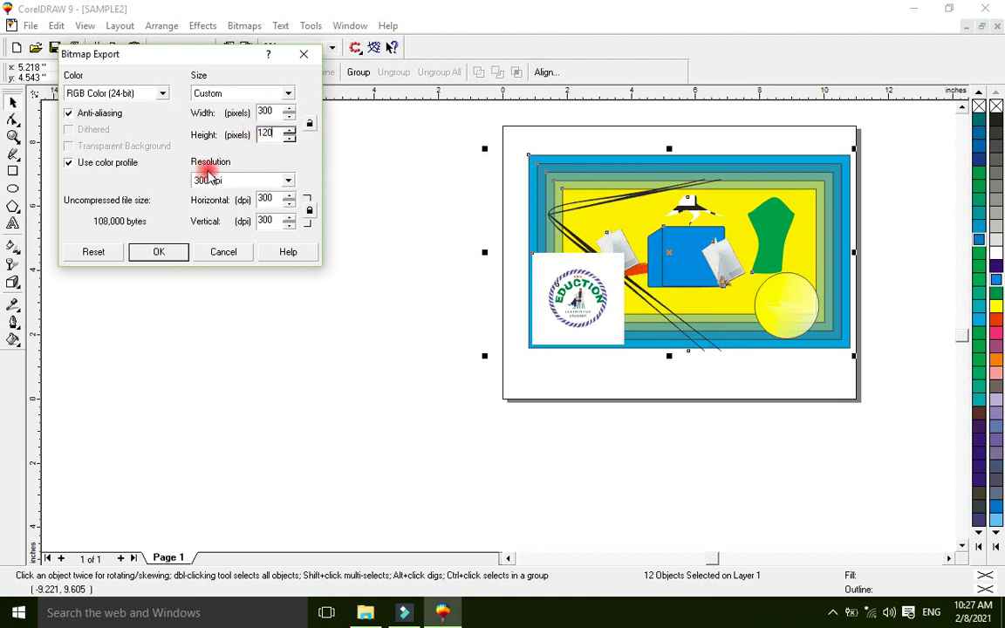
Step: Set a custom export resolution of 96 dpi horizontally and vertically, and accept the bitmap settings to reach the JPEG preview
{"action": "left_click", "coordinate": [251, 182]}
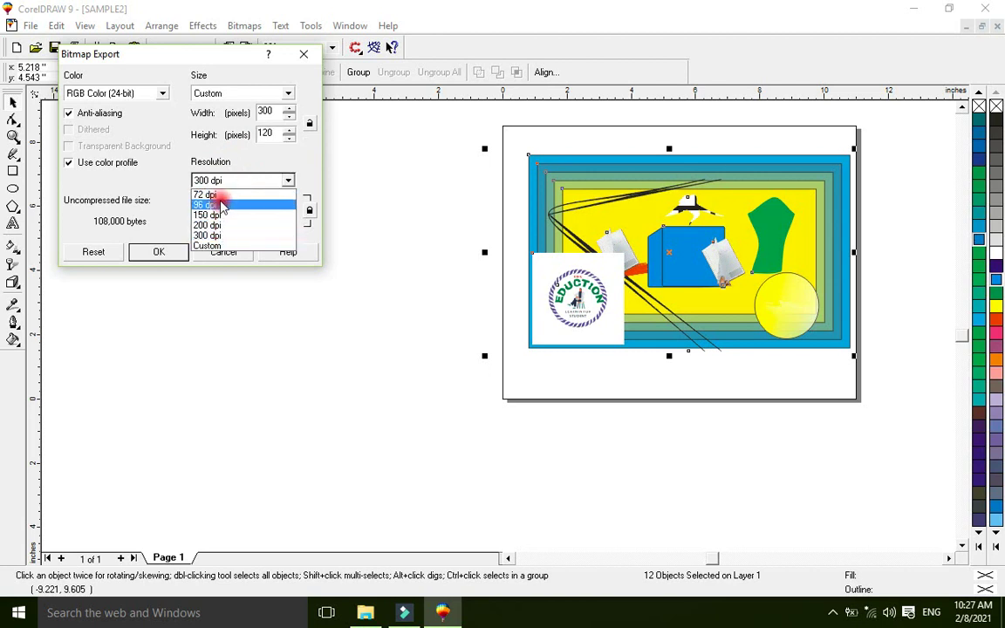
{"action": "left_click", "coordinate": [222, 195]}
{"action": "left_click", "coordinate": [223, 182]}
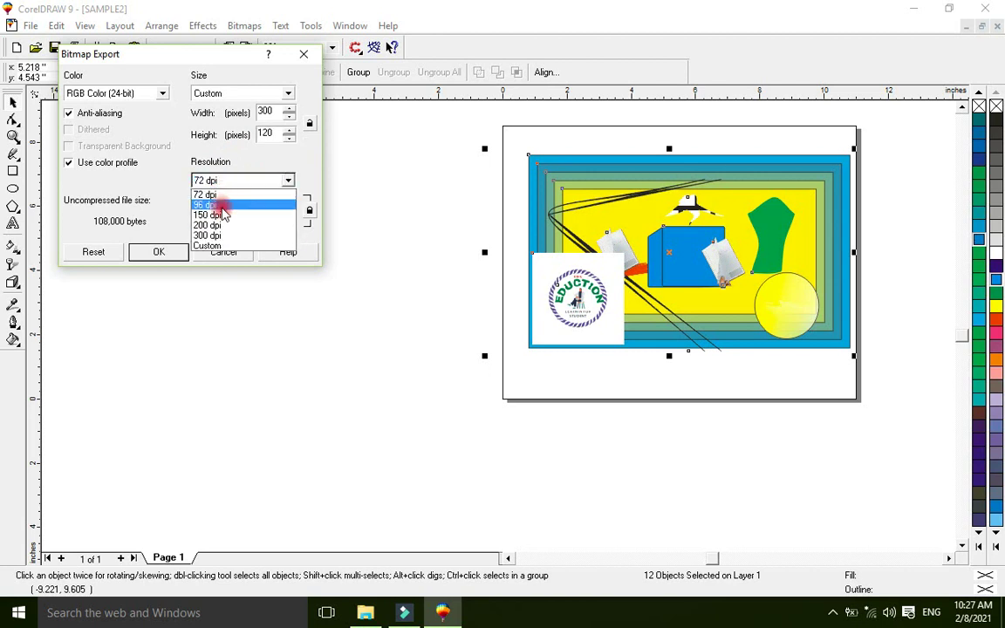
{"action": "left_click", "coordinate": [224, 204]}
{"action": "left_click", "coordinate": [223, 186]}
{"action": "left_click", "coordinate": [216, 249]}
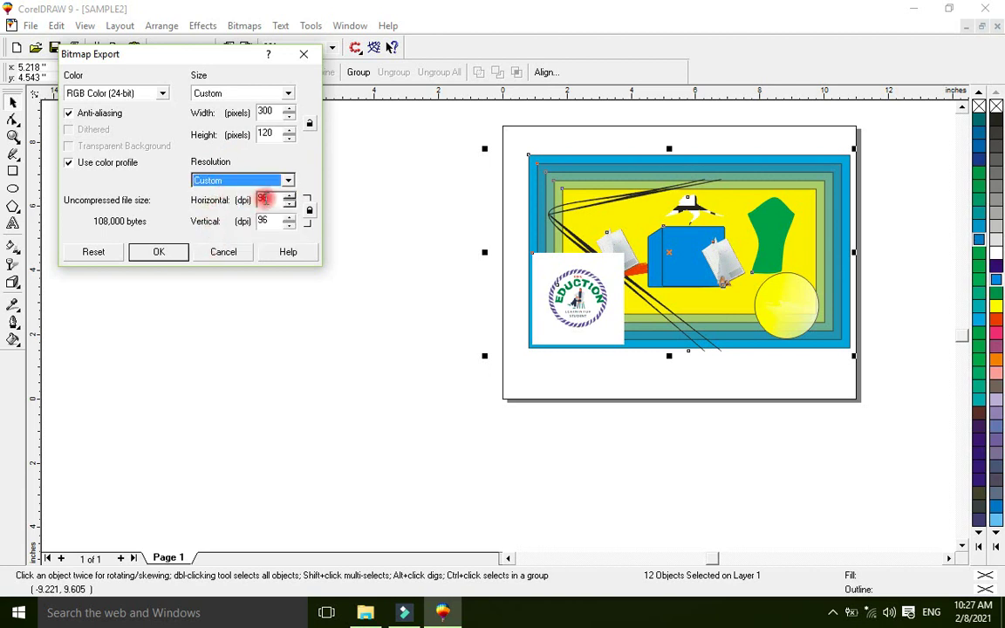
{"action": "double_click", "coordinate": [261, 199]}
{"action": "double_click", "coordinate": [264, 220]}
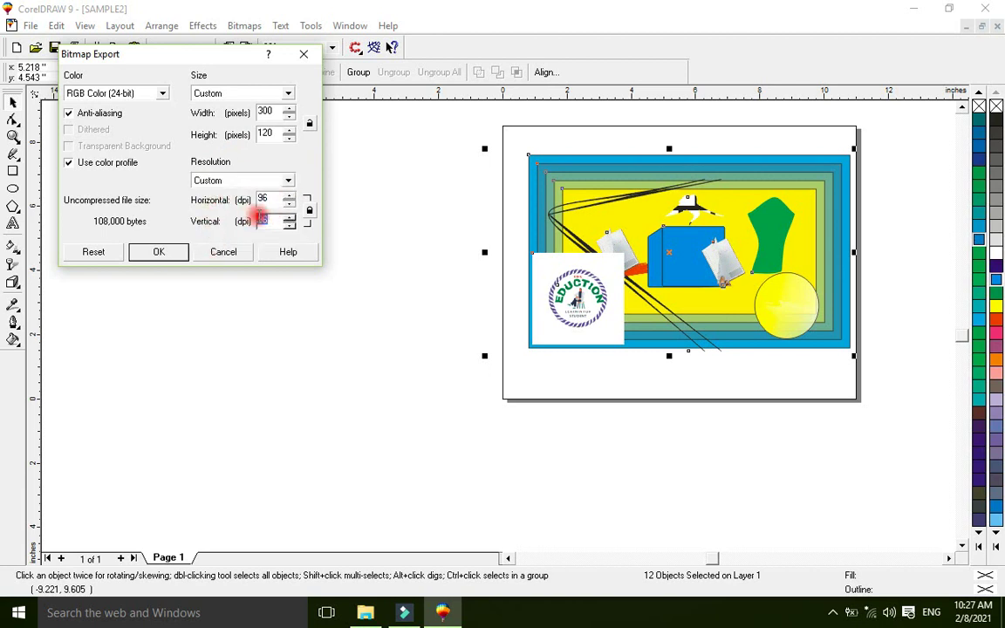
{"action": "left_click", "coordinate": [158, 250]}
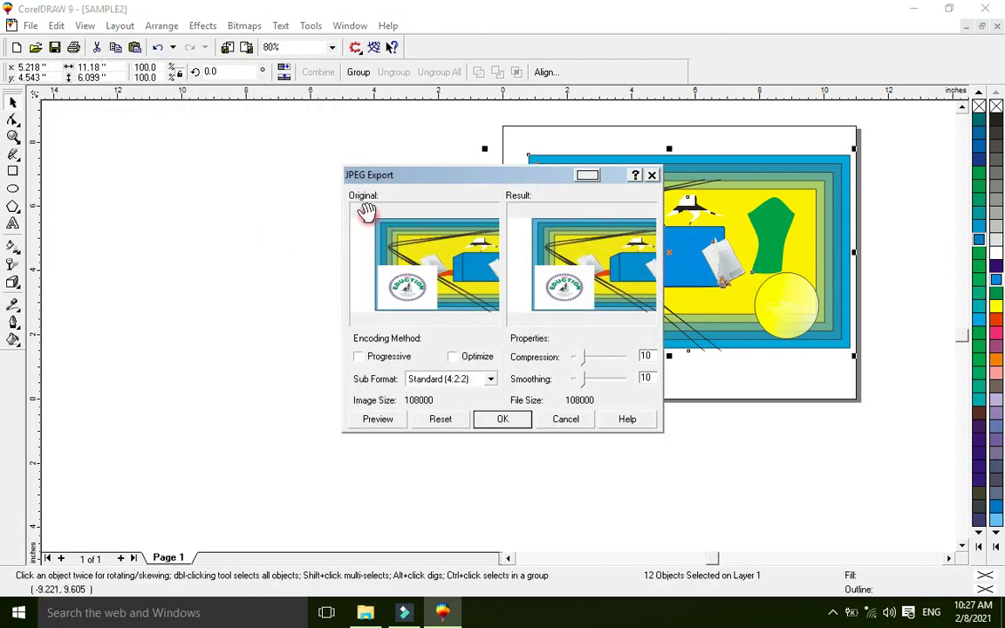
{"action": "mouse_move", "coordinate": [390, 212]}
{"action": "left_mouse_down"}
{"action": "mouse_move", "coordinate": [372, 214]}
{"action": "mouse_move", "coordinate": [384, 251]}
{"action": "mouse_move", "coordinate": [420, 257]}
{"action": "mouse_move", "coordinate": [454, 248]}
{"action": "mouse_move", "coordinate": [458, 235]}
{"action": "mouse_move", "coordinate": [437, 253]}
{"action": "mouse_move", "coordinate": [360, 230]}
{"action": "mouse_move", "coordinate": [410, 249]}
{"action": "left_mouse_up"}
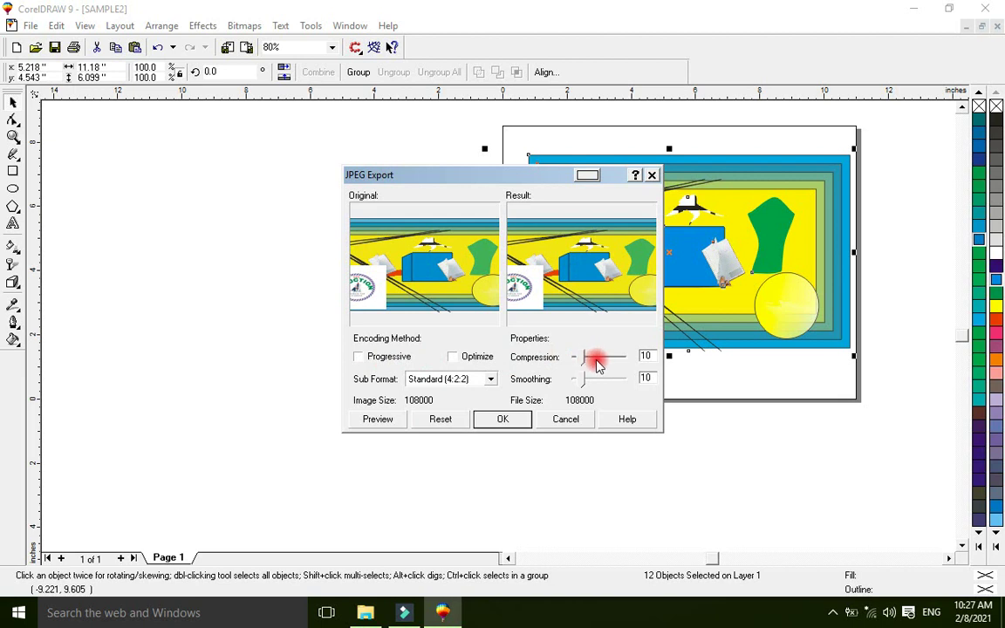
Step: Preview the JPEG result with compression and smoothing kept at 10, and complete the export
{"action": "left_click", "coordinate": [502, 420]}
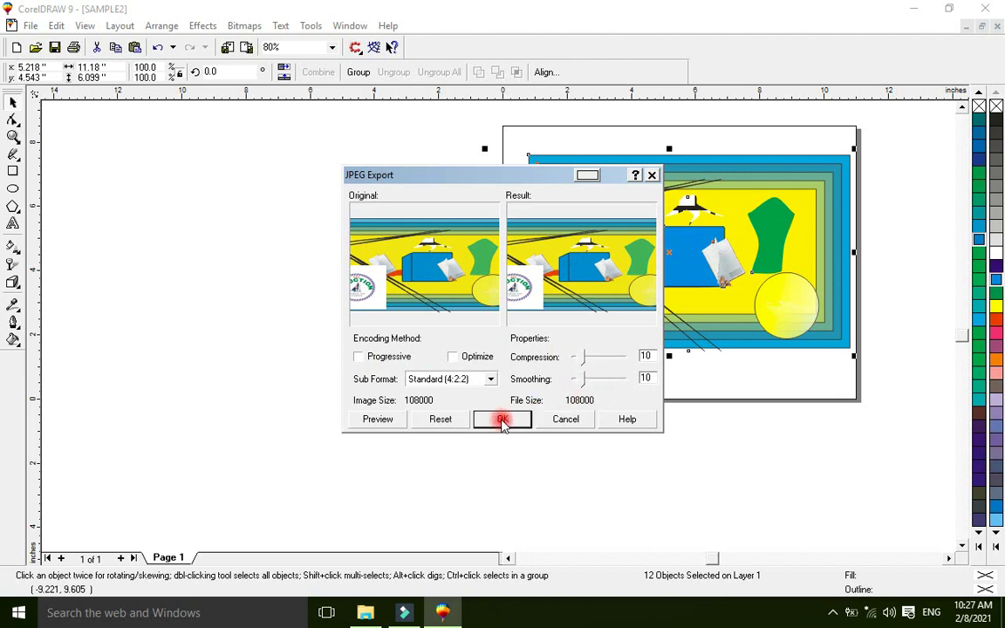
{"action": "left_click", "coordinate": [384, 420]}
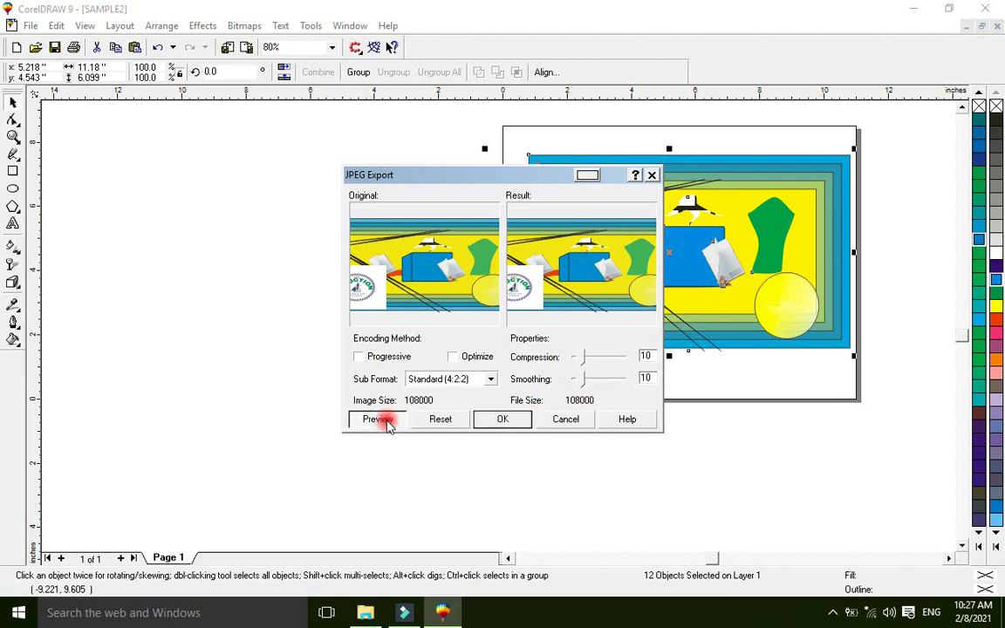
{"action": "left_click", "coordinate": [502, 419]}
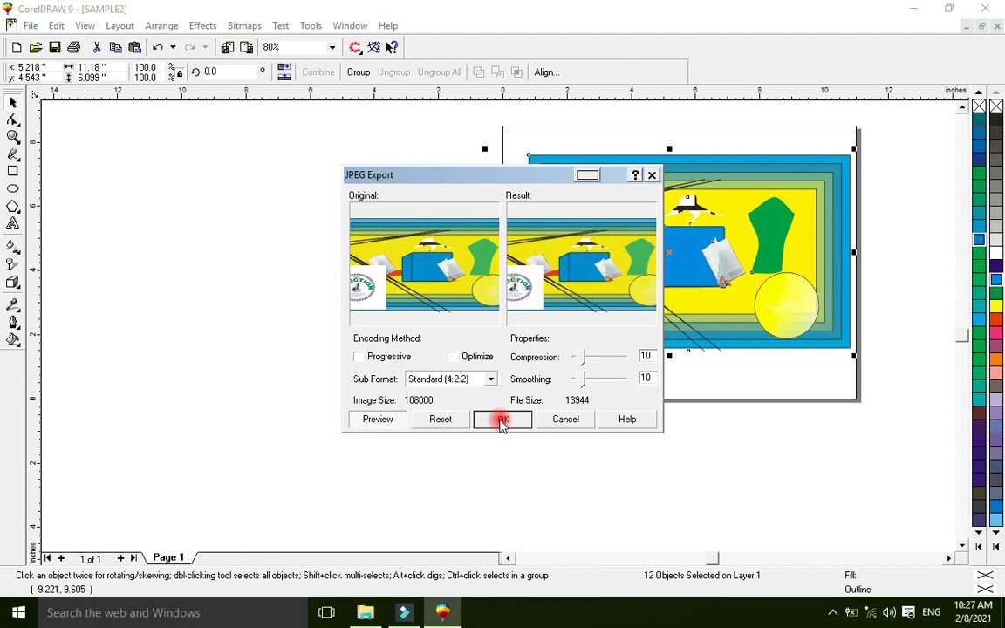
{"action": "left_click", "coordinate": [503, 420]}
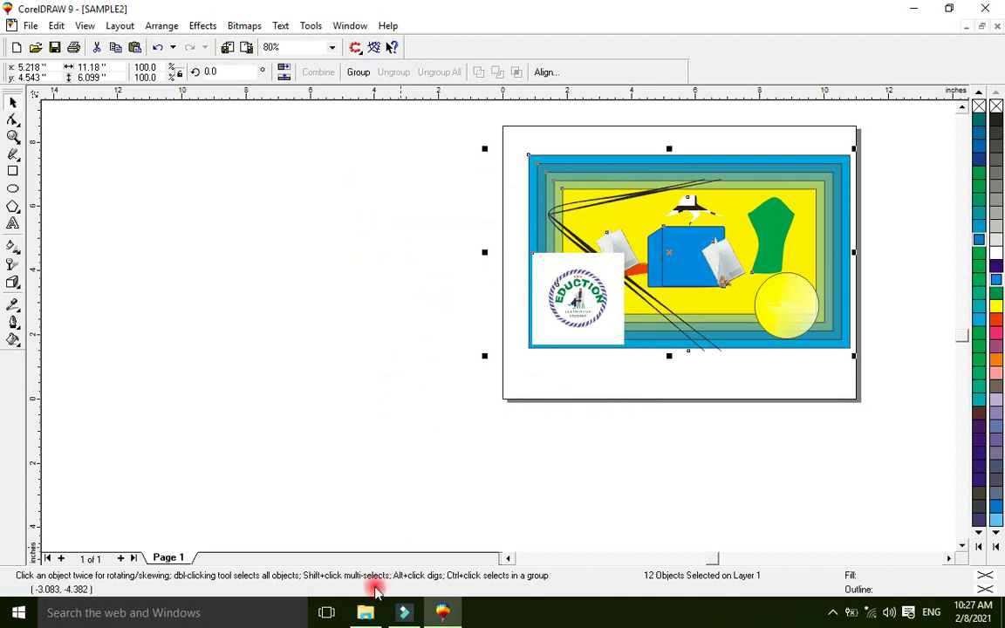
Step: Go to the desktop and open the detailed properties of the exported SAMPLE2 image
{"action": "mouse_move", "coordinate": [365, 611]}
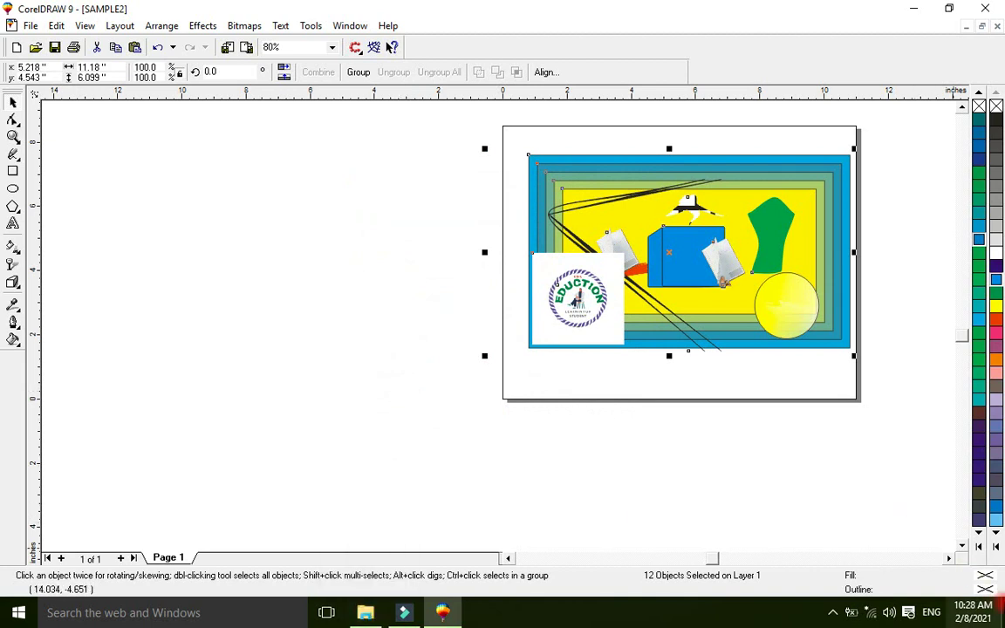
{"action": "key", "text": "super+d"}
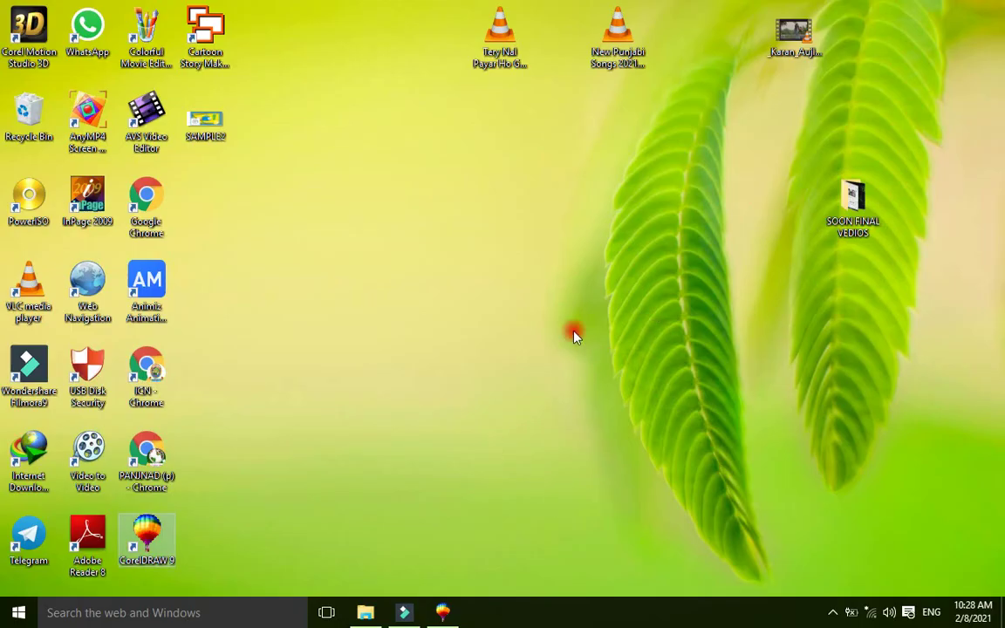
{"action": "left_click", "coordinate": [205, 129]}
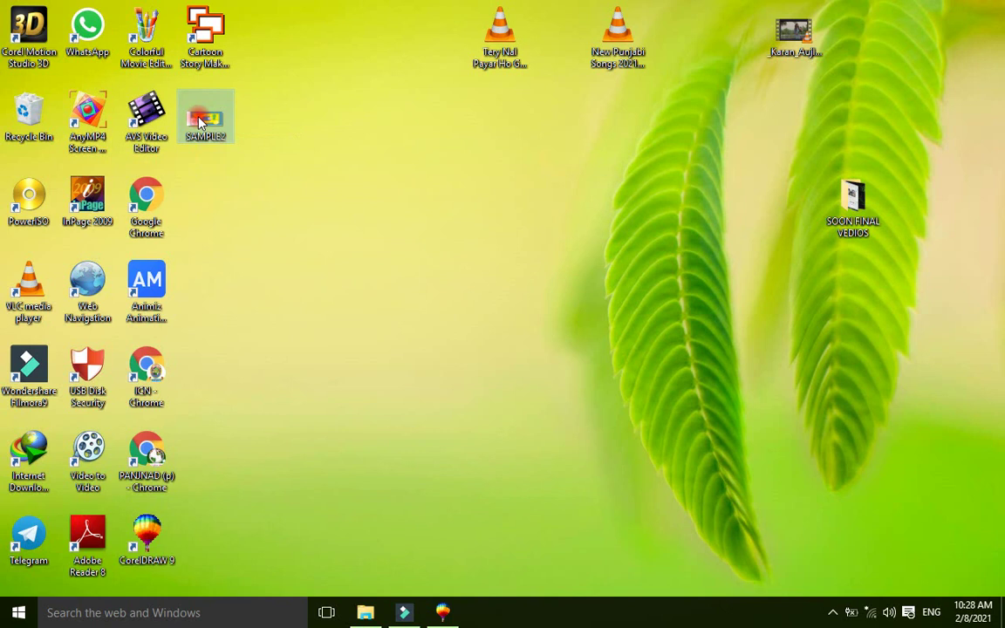
{"action": "right_click", "coordinate": [199, 120]}
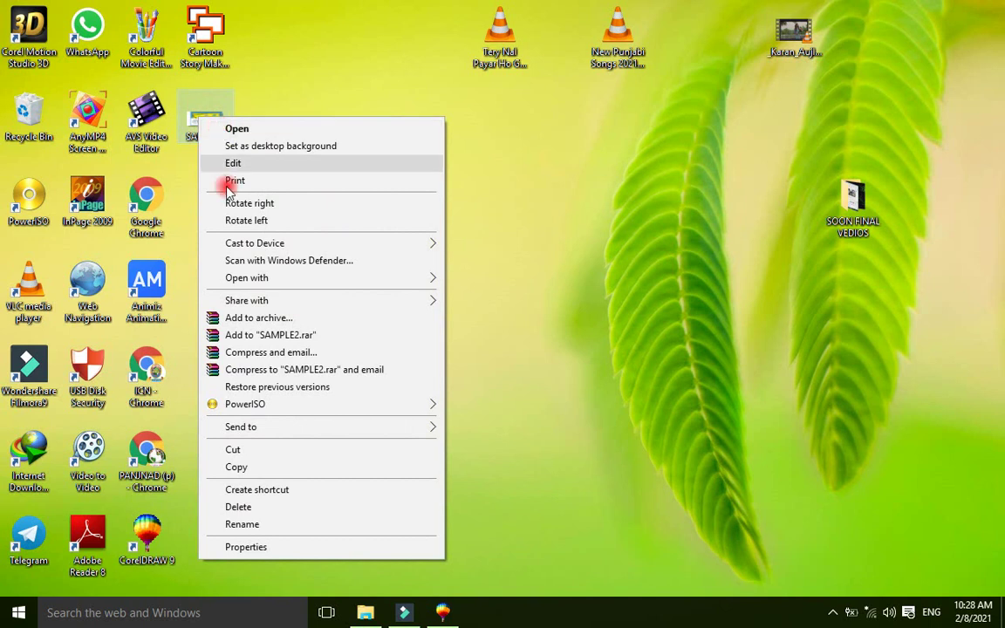
{"action": "left_click", "coordinate": [262, 549]}
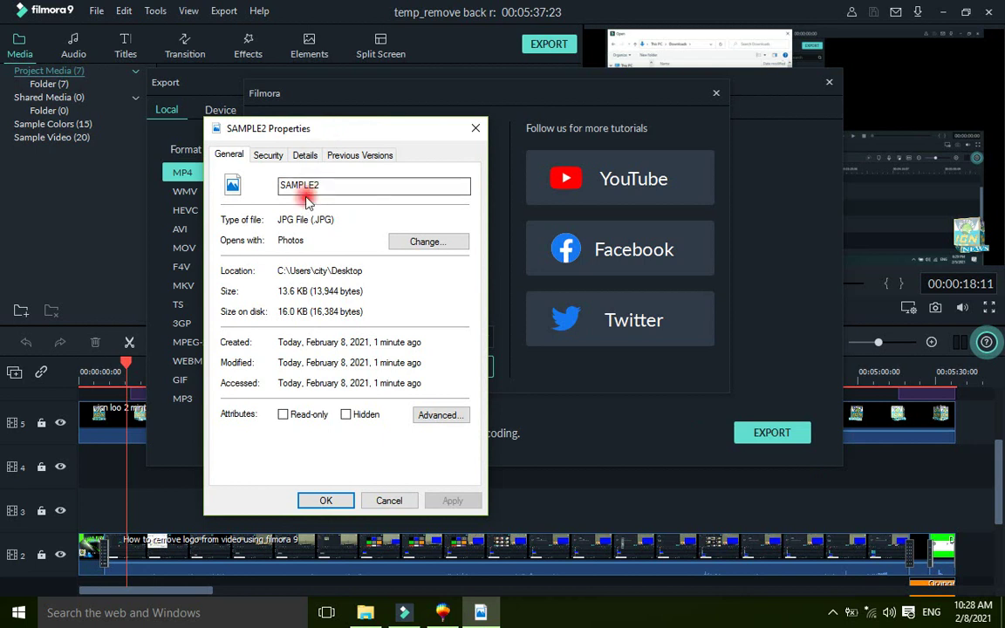
{"action": "left_click", "coordinate": [304, 156]}
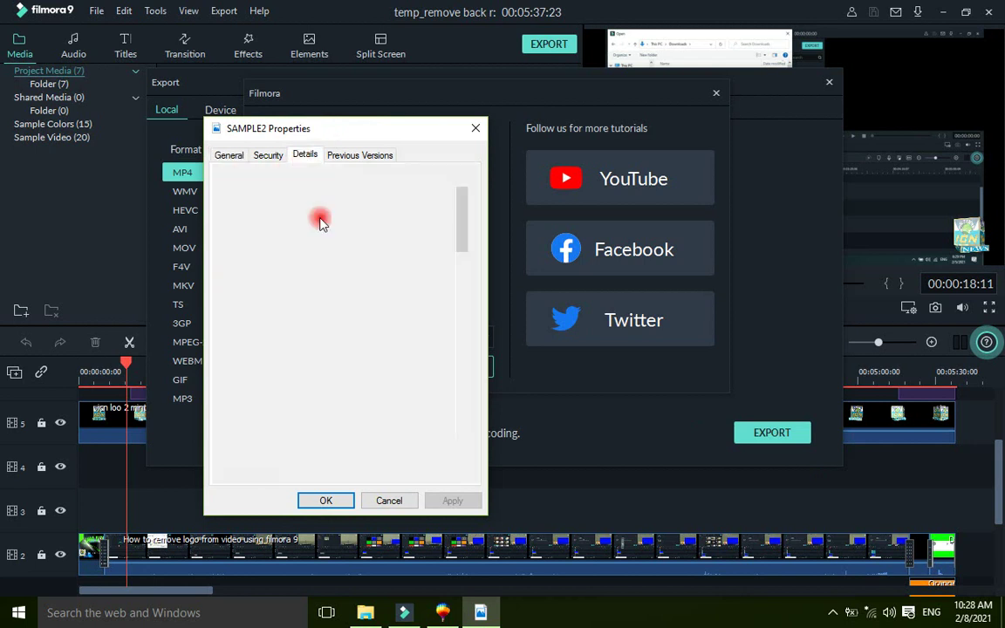
Step: Check the image's dimensions, width, height, horizontal and vertical resolution and bit depth, and close its properties
{"action": "scroll", "coordinate": [358, 306], "scroll_direction": "down", "scroll_amount": 1}
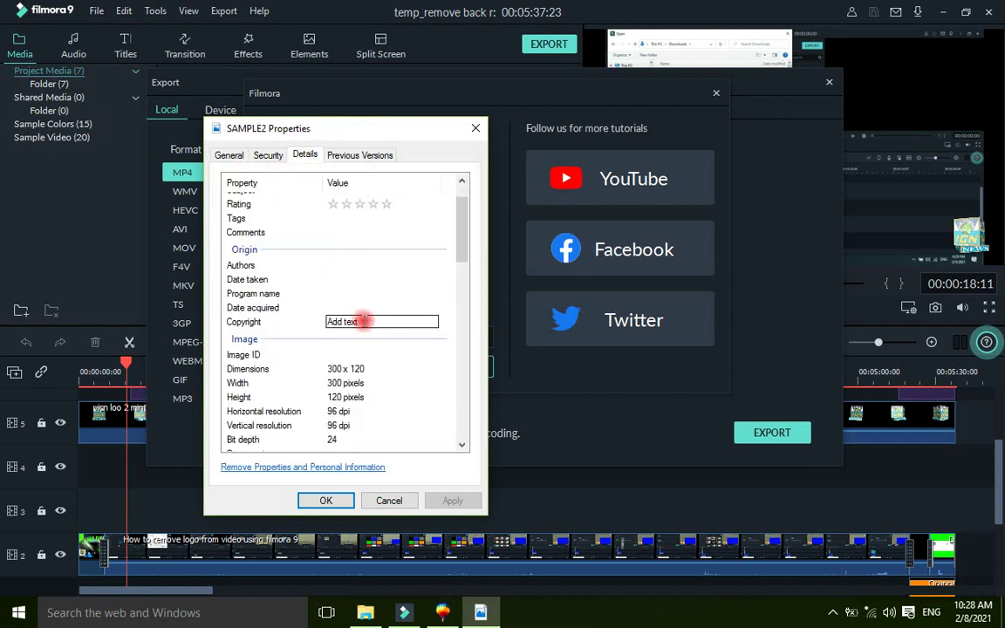
{"action": "left_click", "coordinate": [358, 367]}
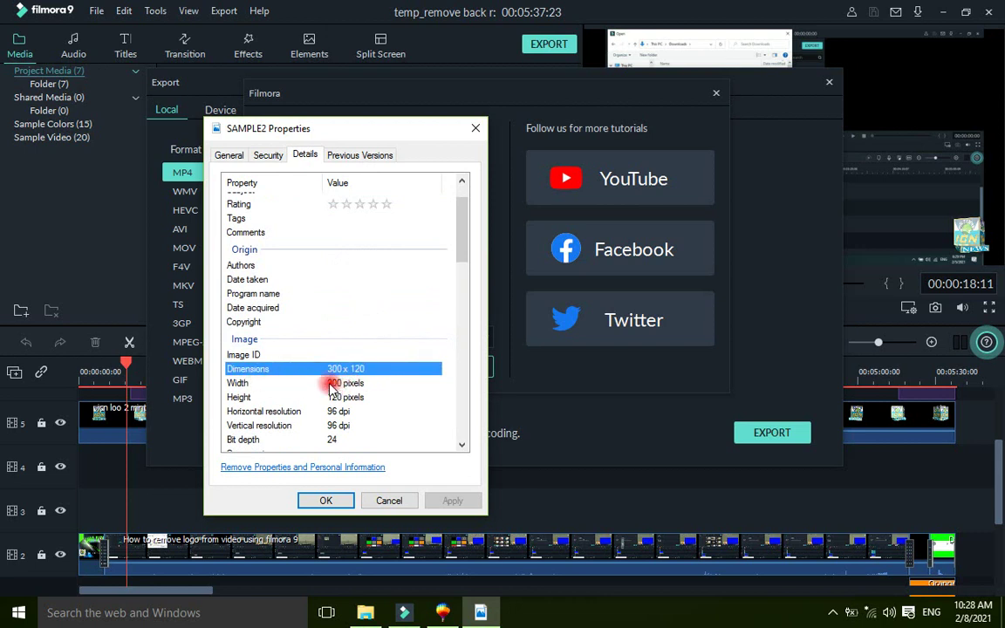
{"action": "left_click", "coordinate": [348, 384]}
{"action": "left_click", "coordinate": [346, 400]}
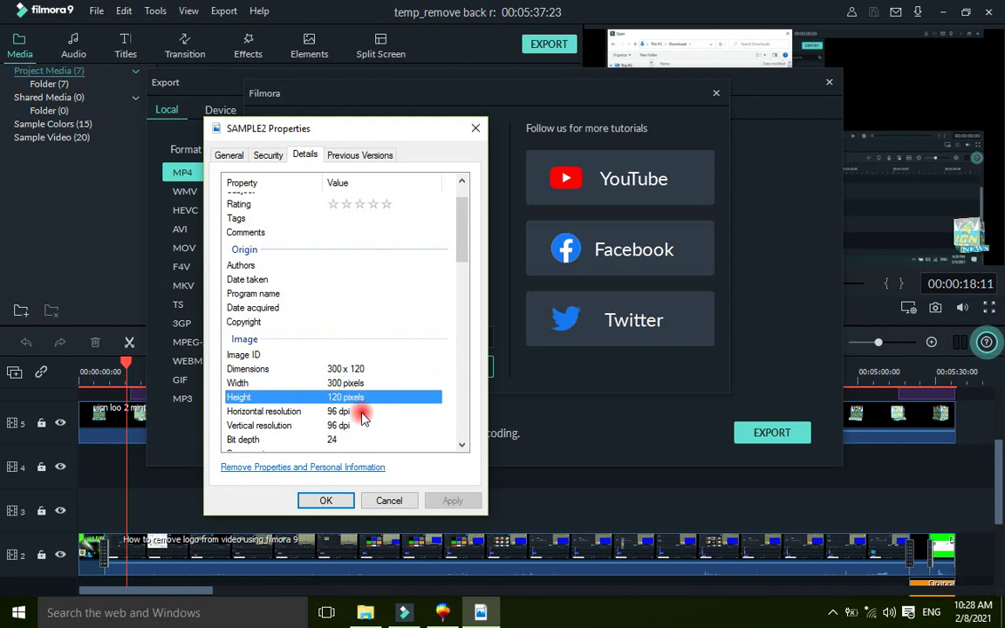
{"action": "left_click", "coordinate": [351, 412]}
{"action": "left_click", "coordinate": [349, 426]}
{"action": "scroll", "coordinate": [348, 434], "scroll_direction": "down", "scroll_amount": 1}
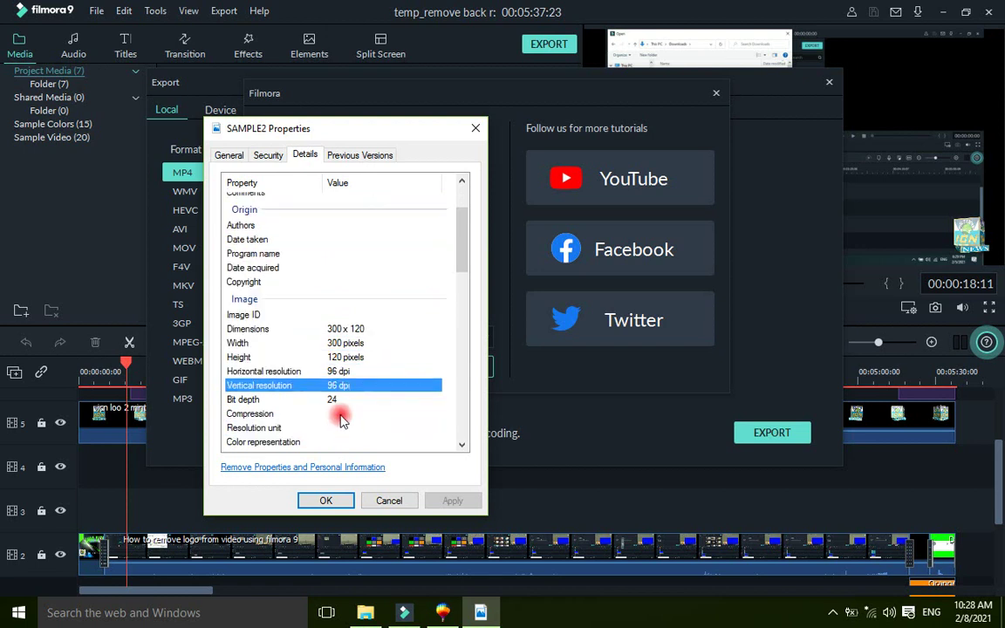
{"action": "left_click", "coordinate": [346, 399]}
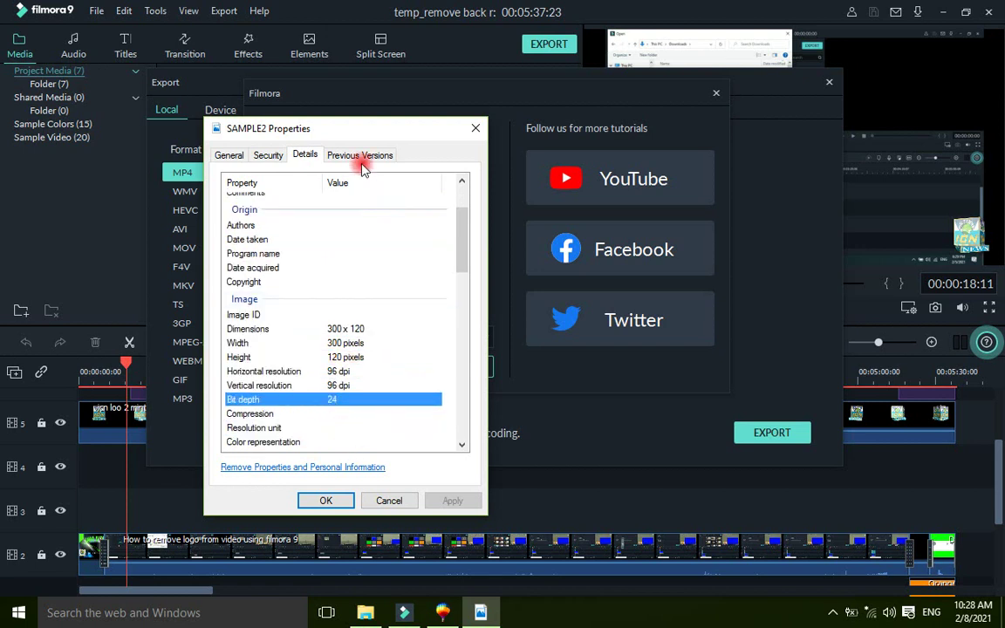
{"action": "left_click_drag", "start_coordinate": [354, 130], "coordinate": [412, 144]}
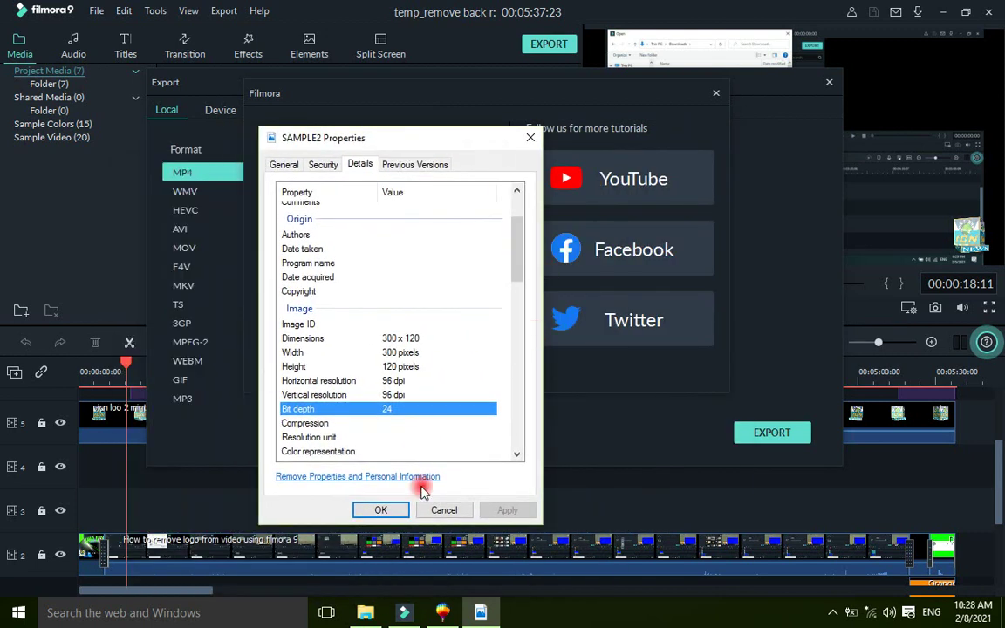
{"action": "left_click", "coordinate": [390, 511]}
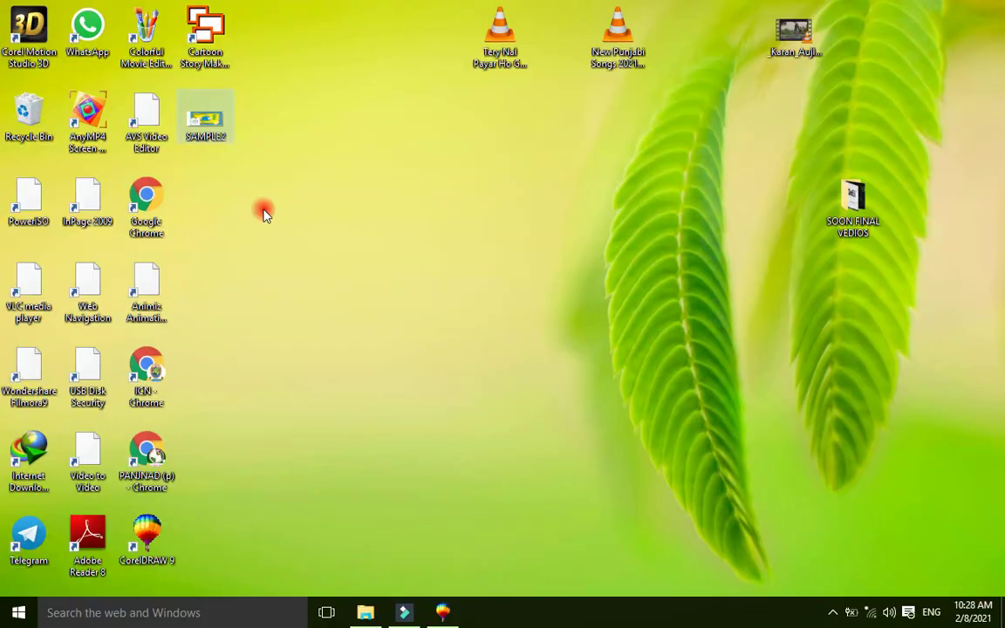
Step: Open the SAMPLE2 image with Photos and make Photos the app always used for .JPG files
{"action": "right_click", "coordinate": [214, 120]}
{"action": "left_click", "coordinate": [251, 134]}
{"action": "right_click", "coordinate": [224, 143]}
{"action": "left_click", "coordinate": [230, 137]}
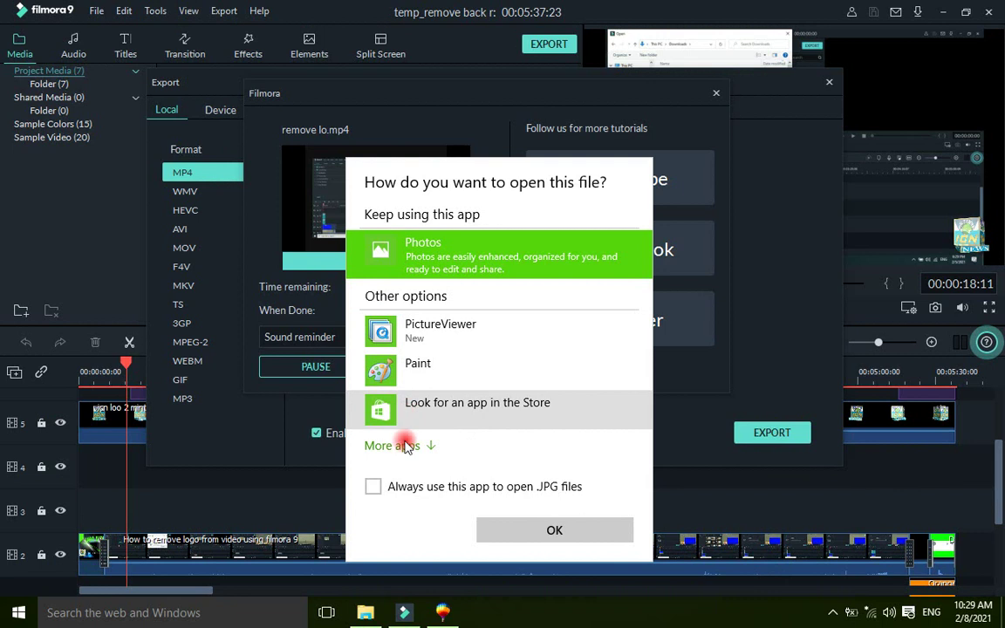
{"action": "left_click", "coordinate": [373, 486]}
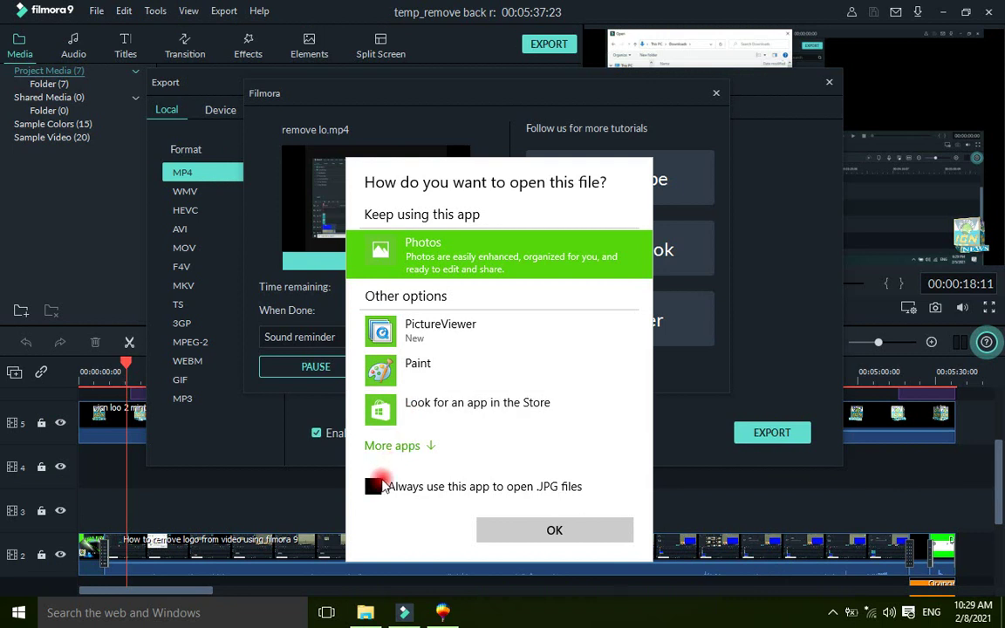
{"action": "left_click", "coordinate": [528, 527]}
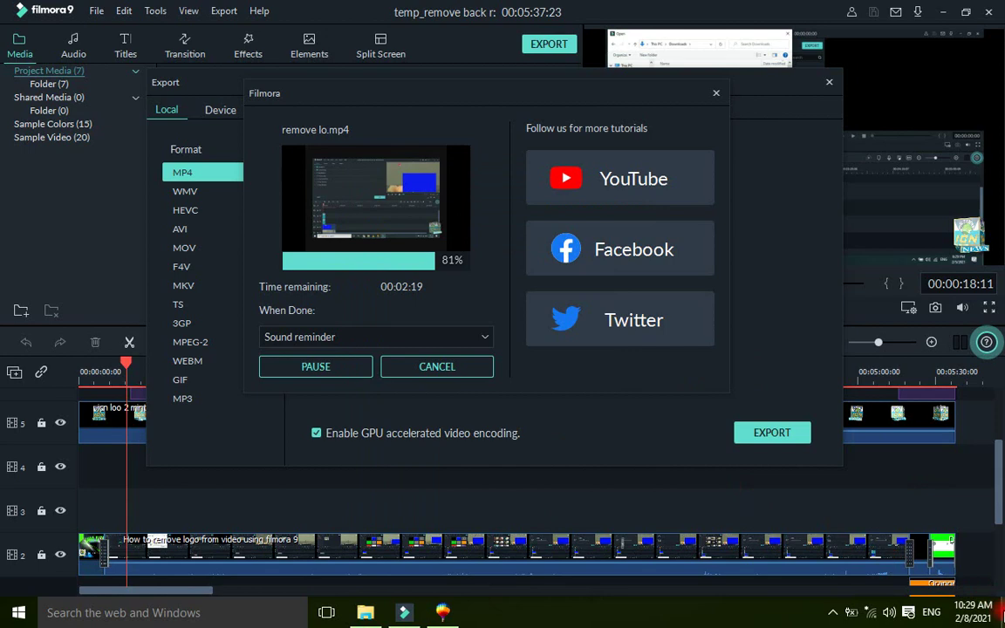
Step: Bring up the Photos window to view the exported SAMPLE2 image, and close it
{"action": "key", "text": "super+d"}
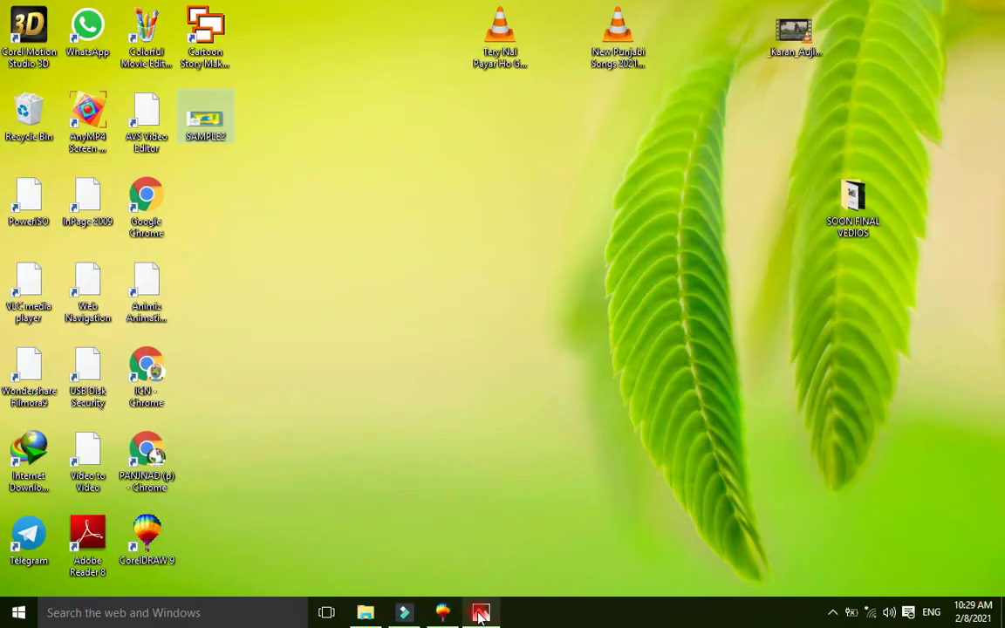
{"action": "key", "text": "super+d"}
{"action": "key", "text": "super+alt+d"}
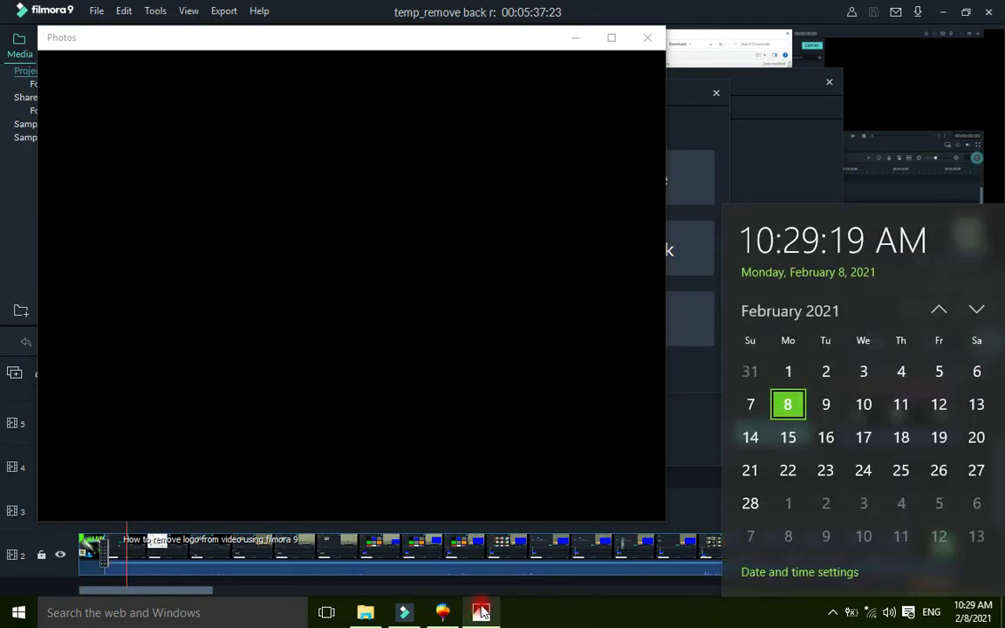
{"action": "left_click", "coordinate": [625, 622]}
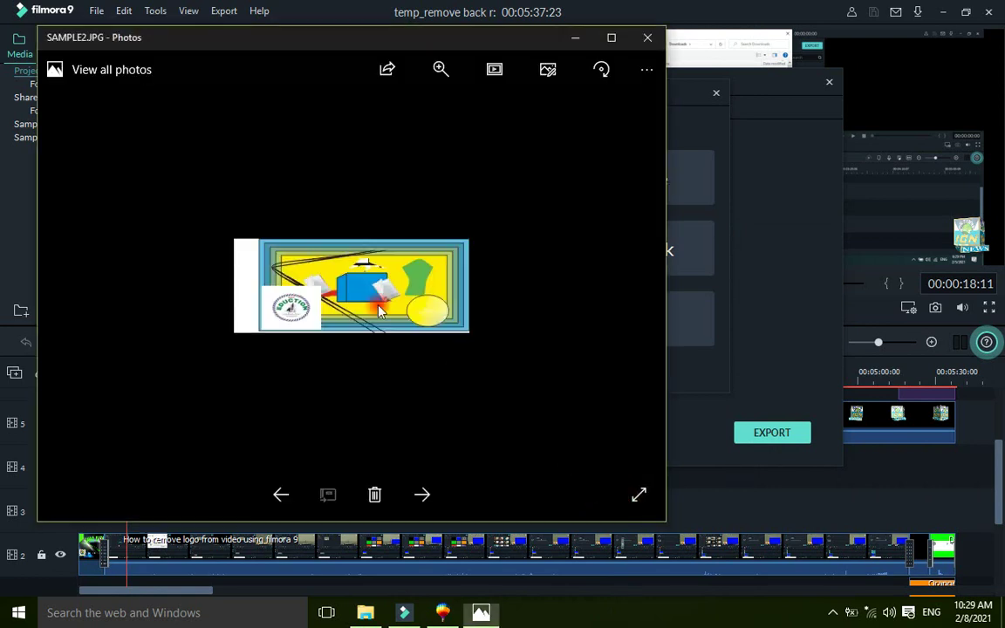
{"action": "left_click", "coordinate": [648, 39]}
Step: Switch back to CorelDRAW, start a JPEG export of the selected objects to the desktop named 12, and proceed to the bitmap settings
{"action": "left_click", "coordinate": [442, 614]}
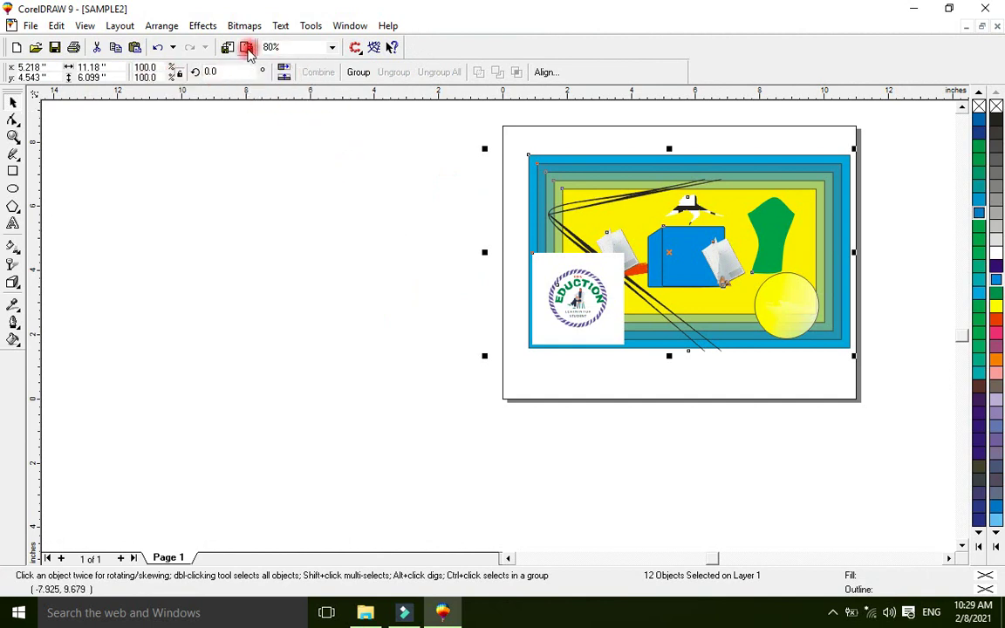
{"action": "left_click", "coordinate": [247, 48]}
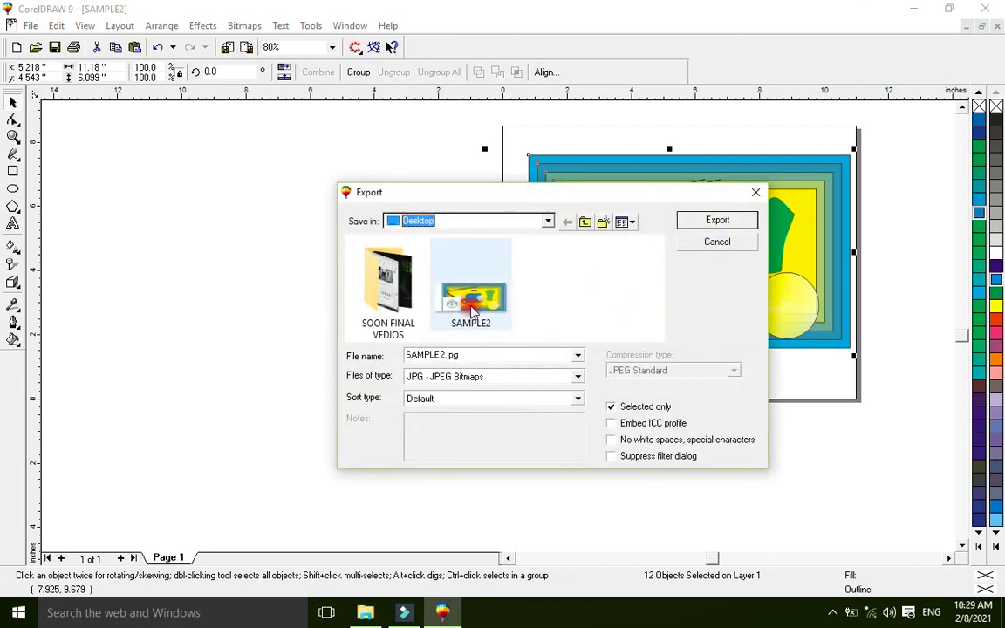
{"action": "left_click", "coordinate": [479, 352]}
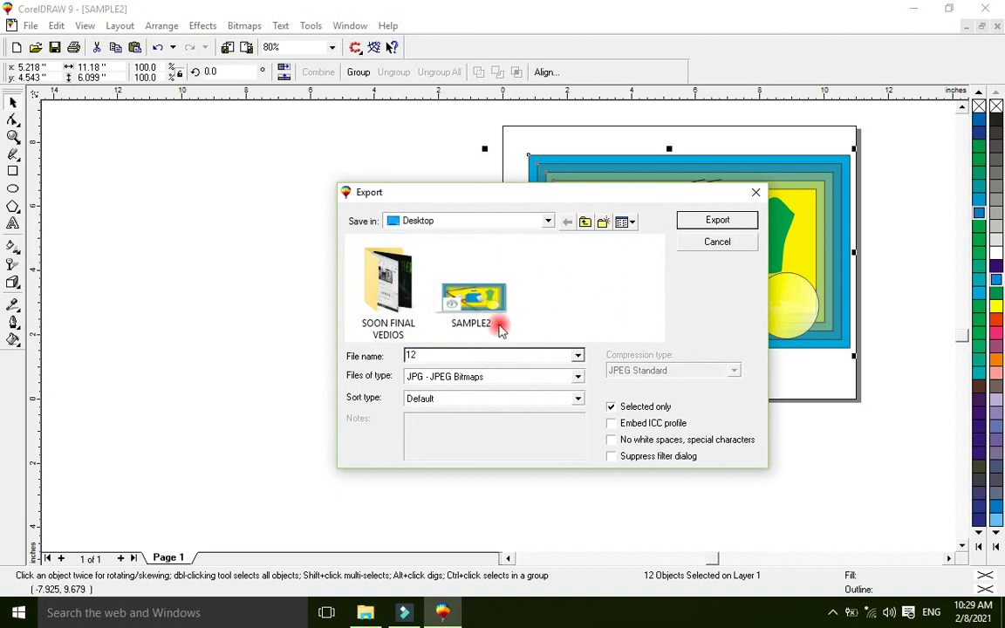
{"action": "left_click", "coordinate": [707, 224]}
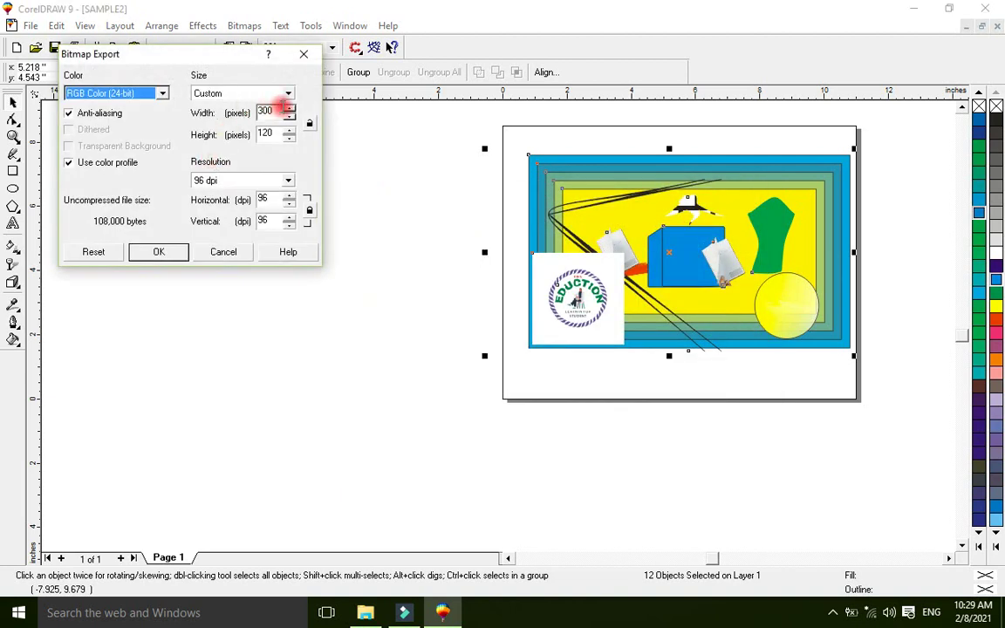
Step: Set the exported bitmap's size to 1024x768 and its resolution to 300 dpi, and complete the JPEG export
{"action": "left_click", "coordinate": [287, 93]}
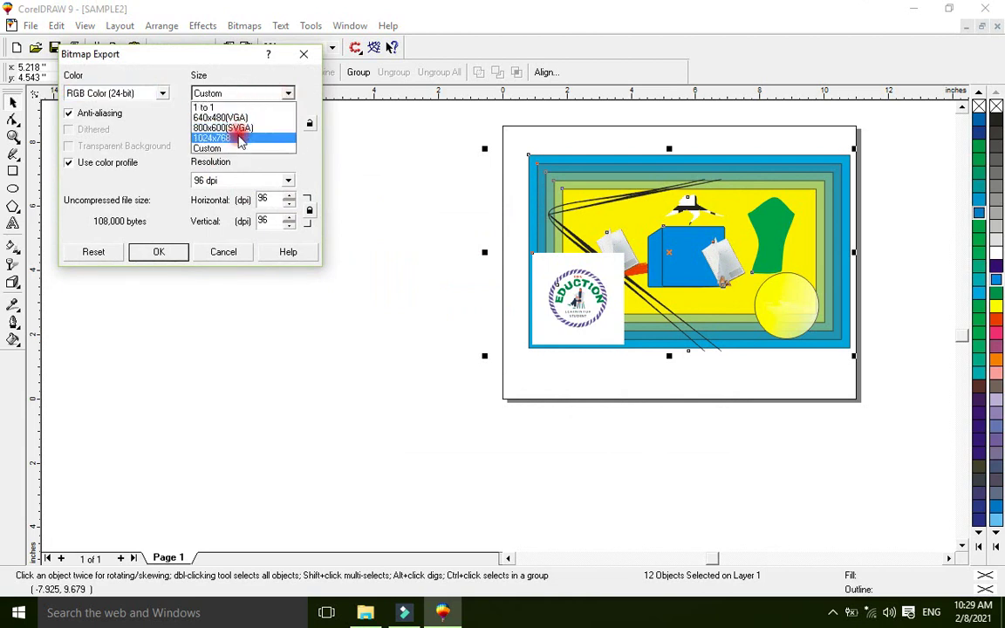
{"action": "left_click", "coordinate": [218, 138]}
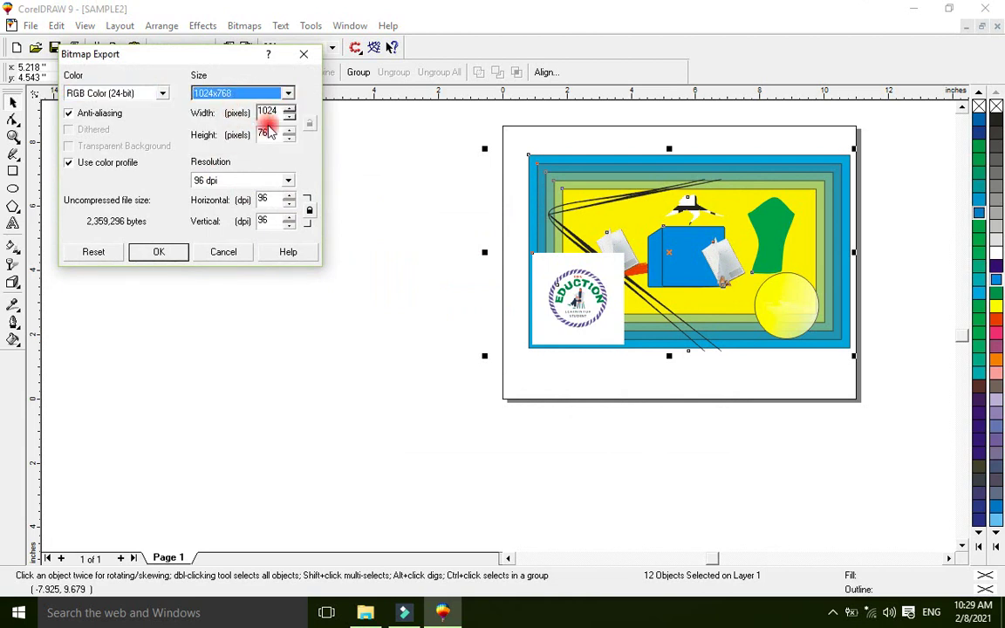
{"action": "left_click", "coordinate": [224, 180]}
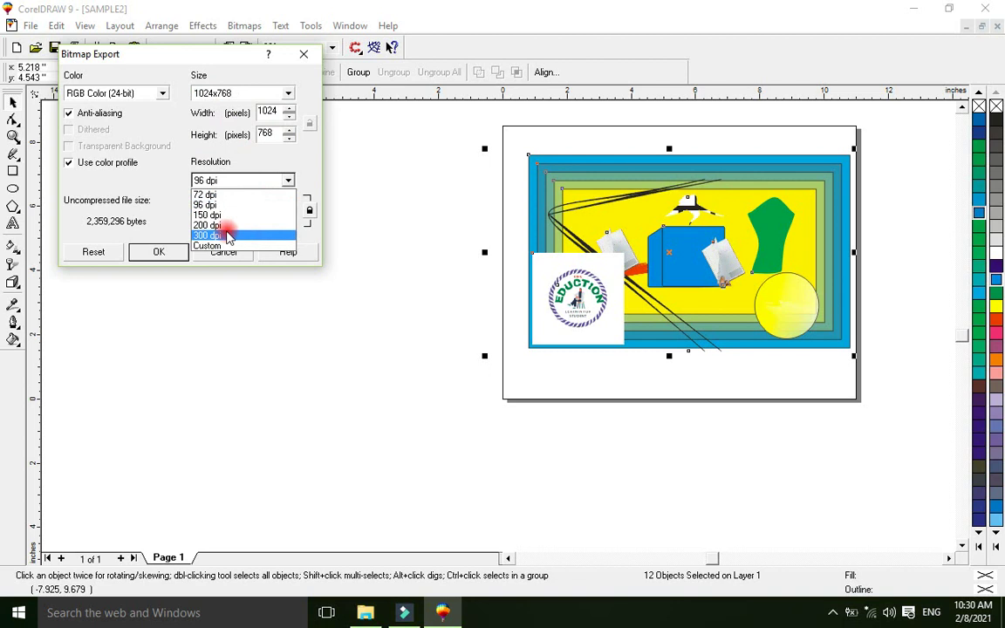
{"action": "left_click", "coordinate": [227, 236]}
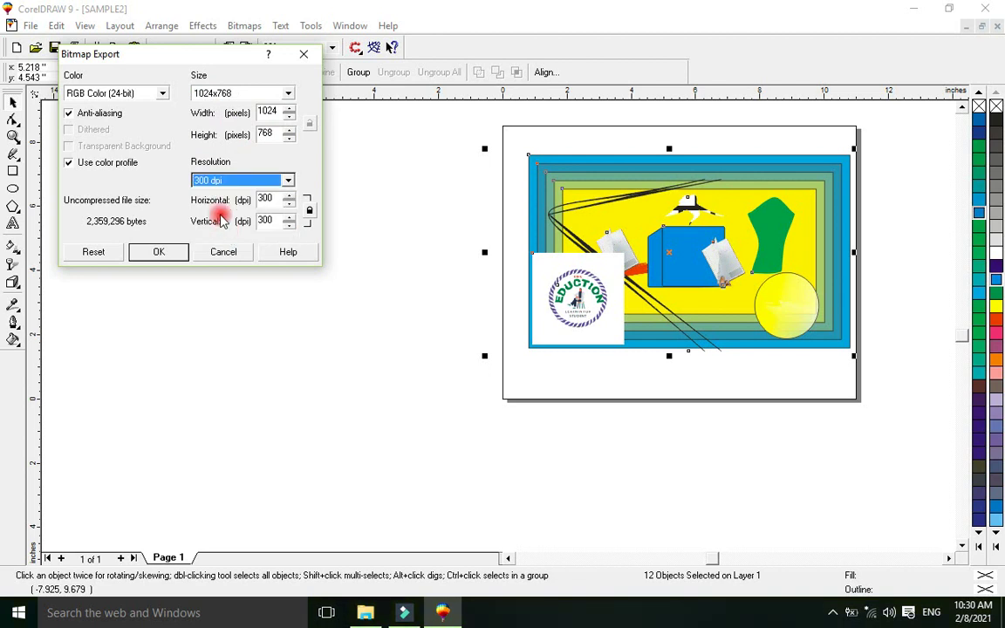
{"action": "left_click", "coordinate": [164, 252]}
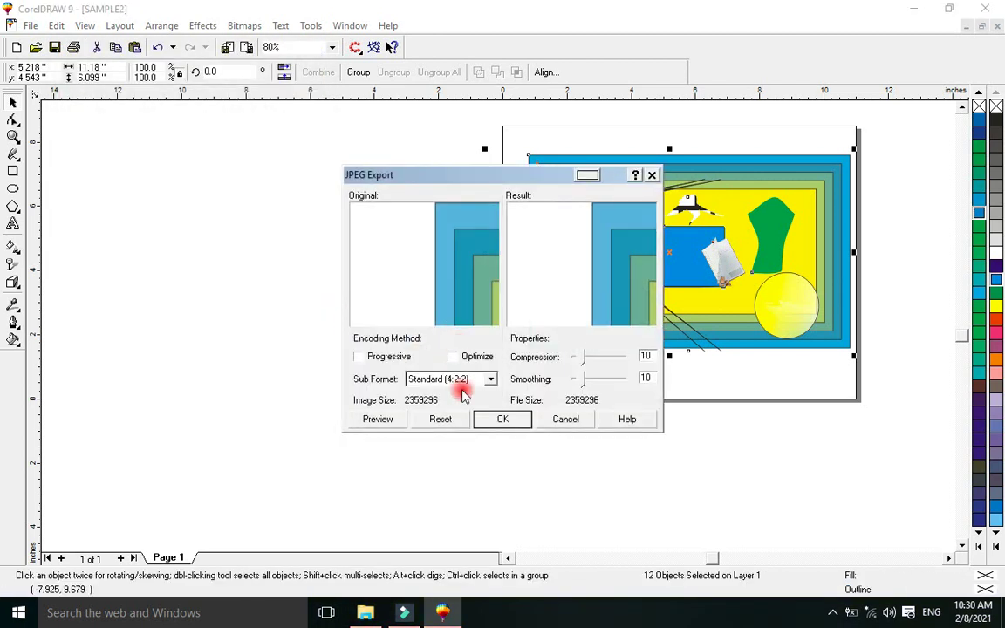
{"action": "left_click", "coordinate": [501, 422]}
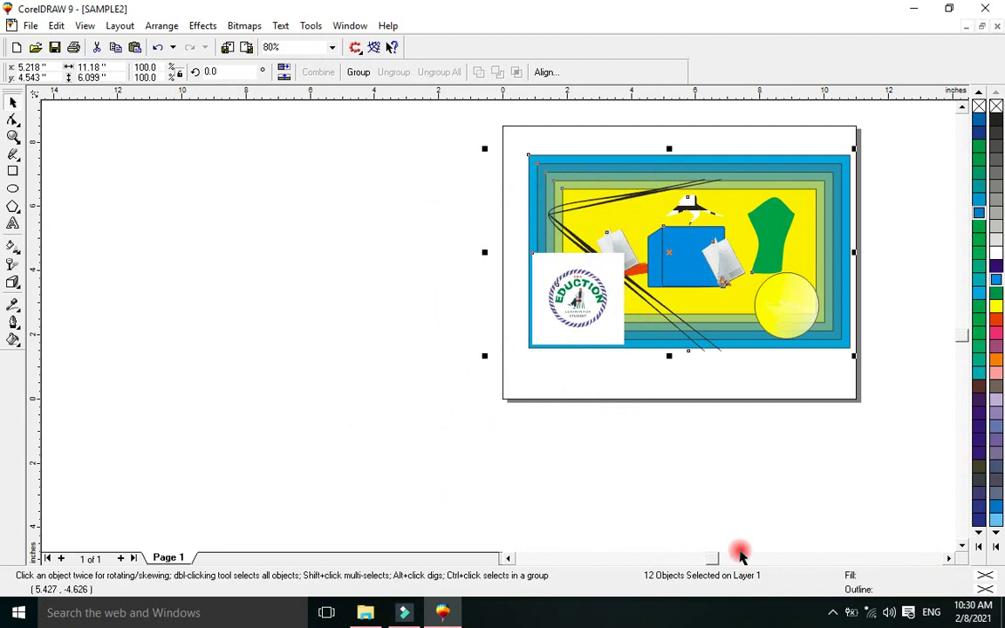
Step: Open the exported 12 image from the desktop in Photos, view it in a maximized window, and close it
{"action": "left_click", "coordinate": [1003, 606]}
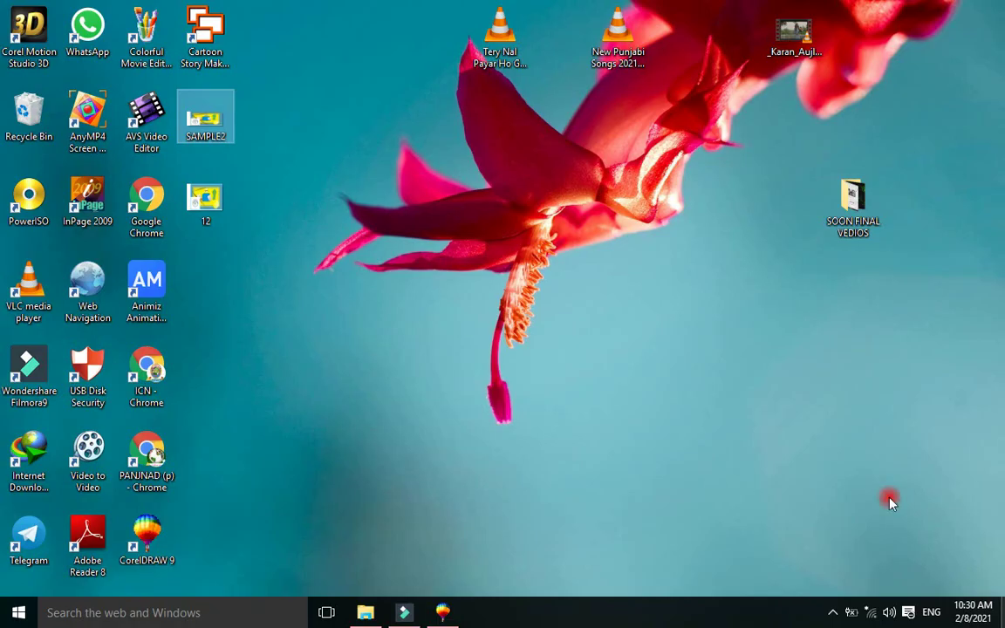
{"action": "left_click", "coordinate": [206, 207]}
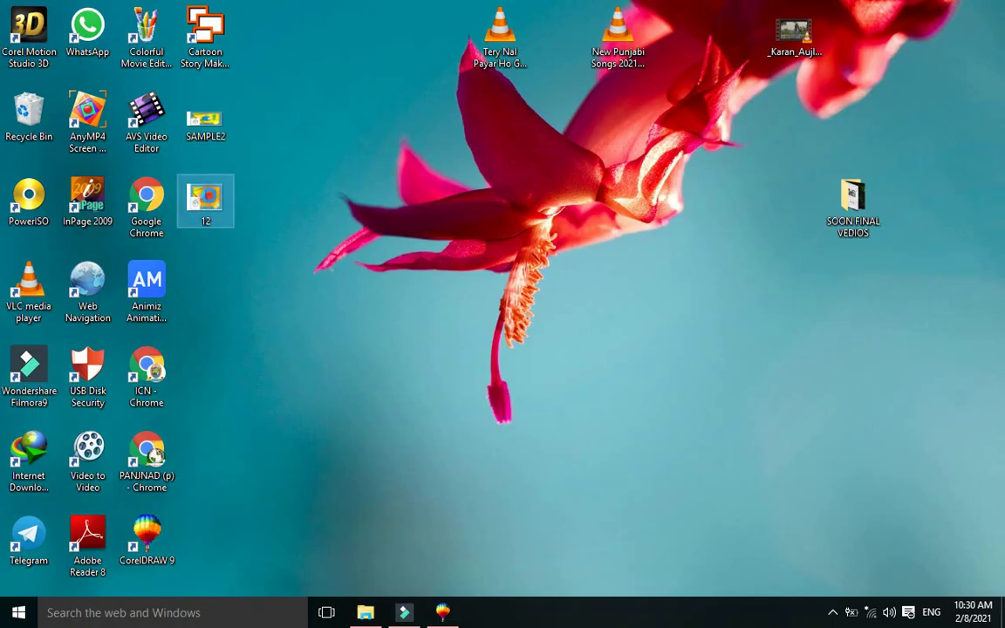
{"action": "right_click", "coordinate": [187, 180]}
{"action": "left_click", "coordinate": [218, 164]}
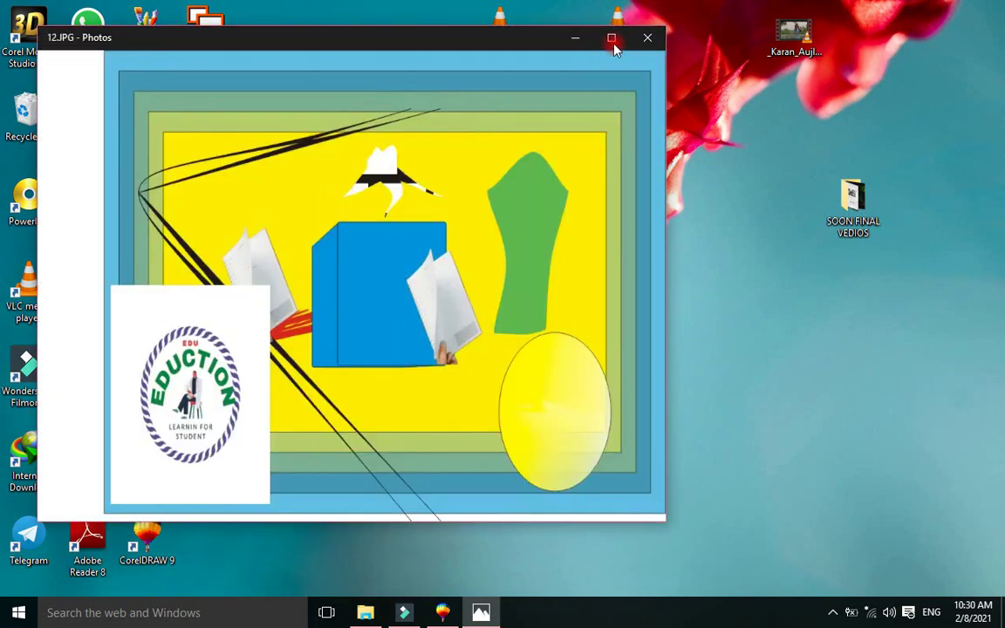
{"action": "left_click", "coordinate": [612, 38]}
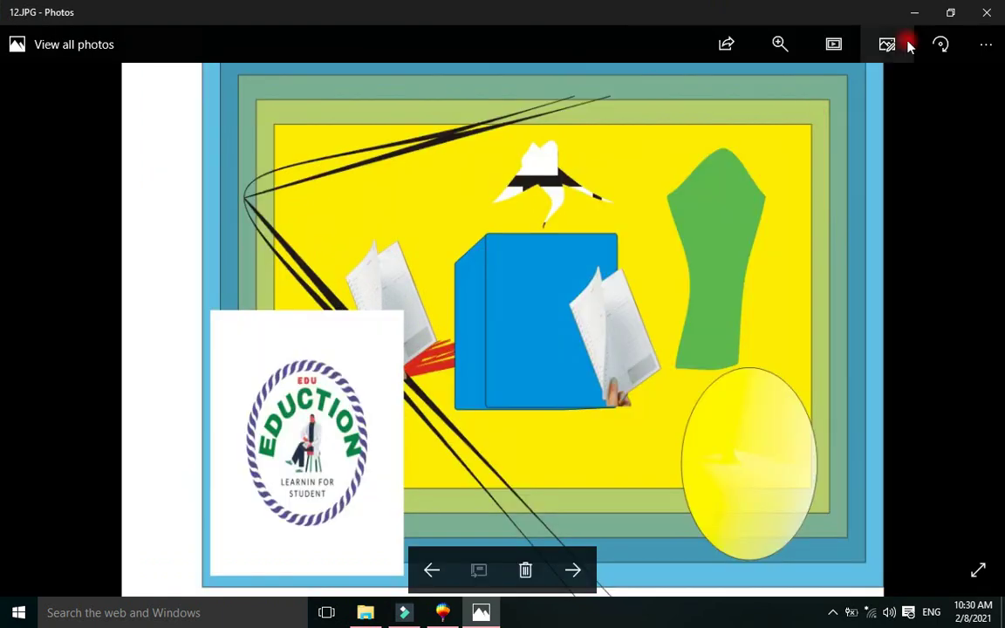
{"action": "left_click", "coordinate": [987, 12]}
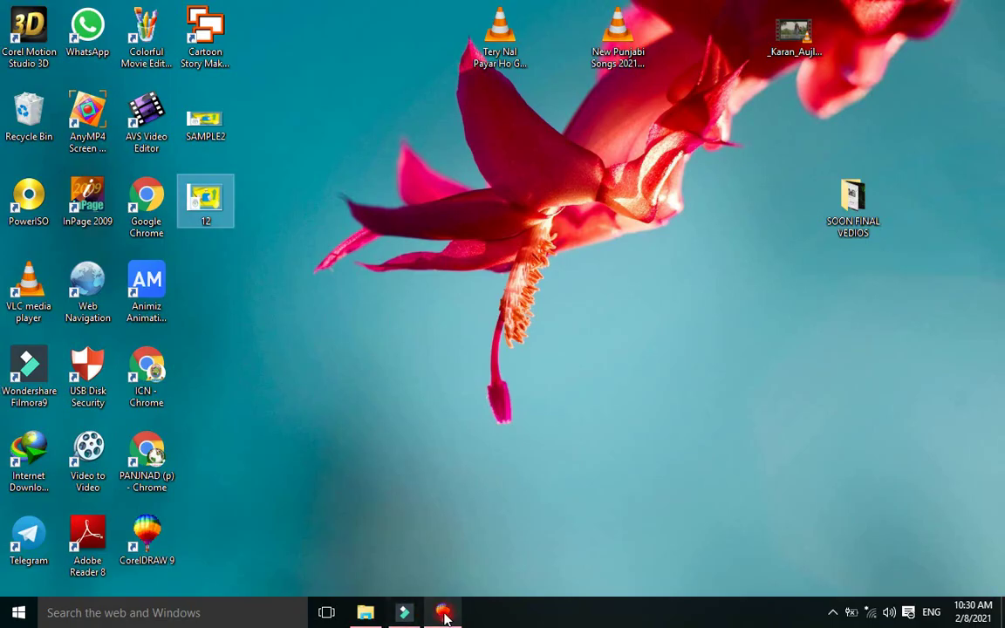
Step: Switch back to CorelDRAW, deselect everything, and move the EDUCTION logo bitmap off the page to about x -4.87, y 4.50 inches
{"action": "left_click", "coordinate": [442, 611]}
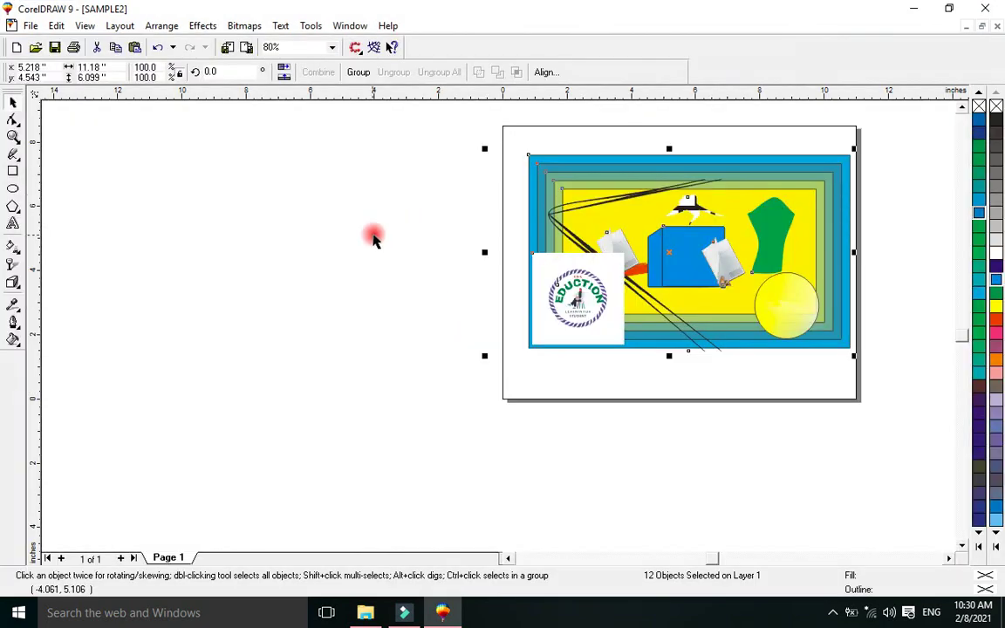
{"action": "left_click", "coordinate": [266, 144]}
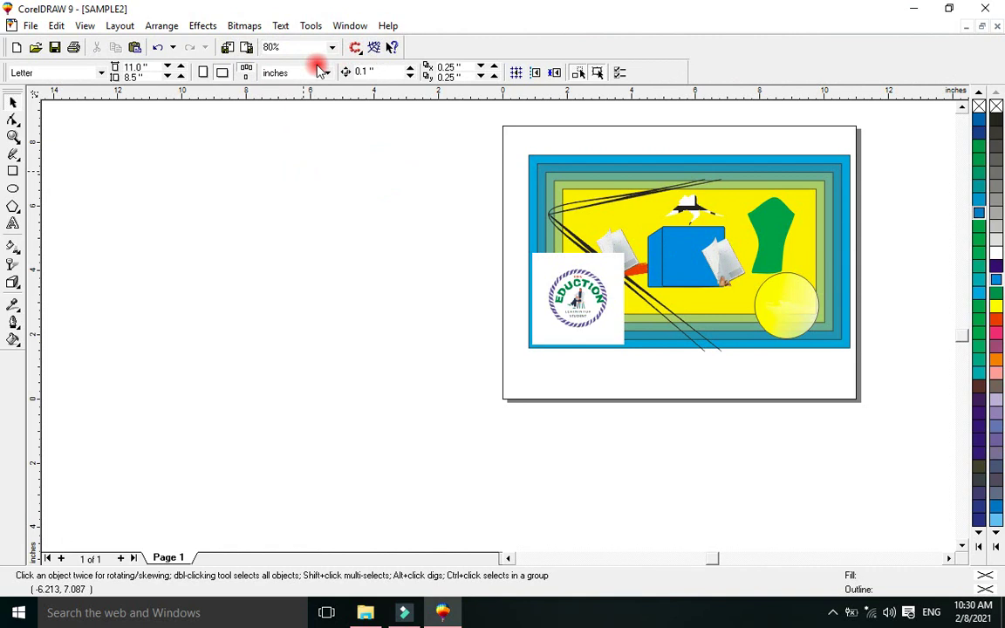
{"action": "left_click", "coordinate": [549, 287]}
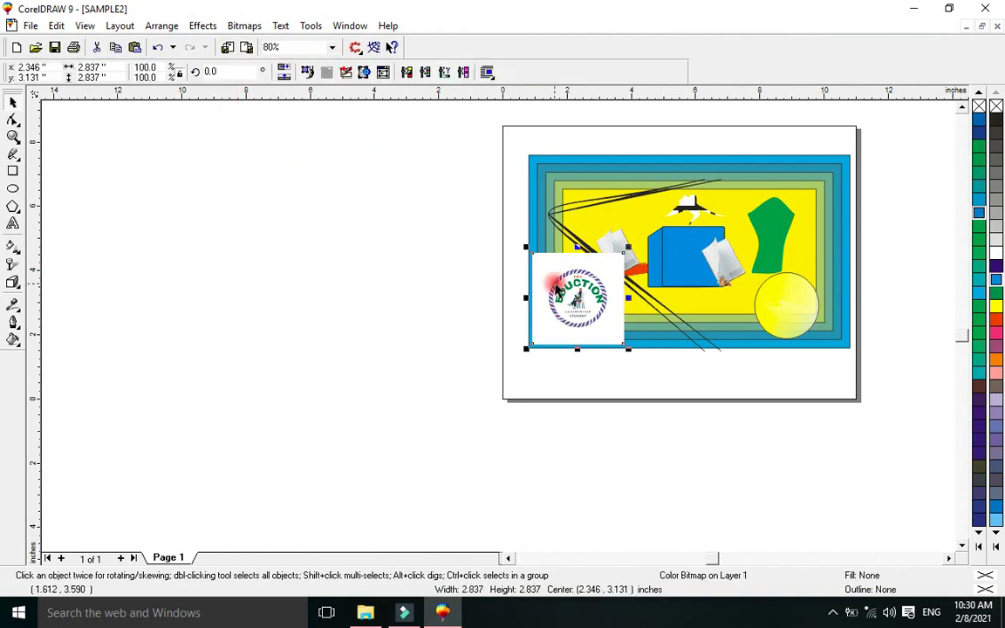
{"action": "left_click_drag", "start_coordinate": [556, 288], "coordinate": [328, 244]}
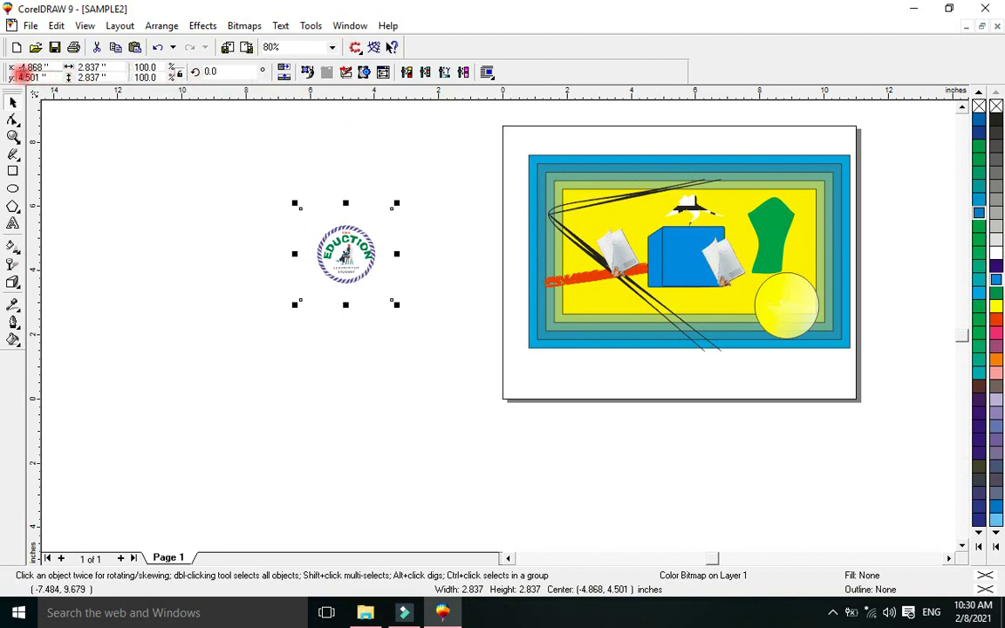
Step: Set the logo bitmap's width and height to 4 inches each
{"action": "left_click", "coordinate": [71, 67]}
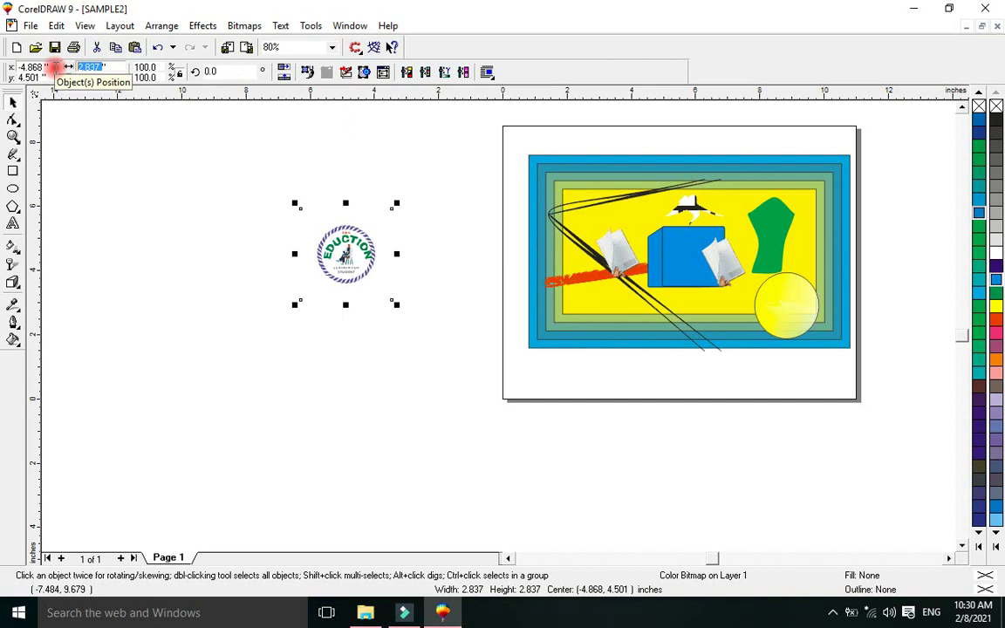
{"action": "type", "text": "4"}
{"action": "key", "text": "Tab"}
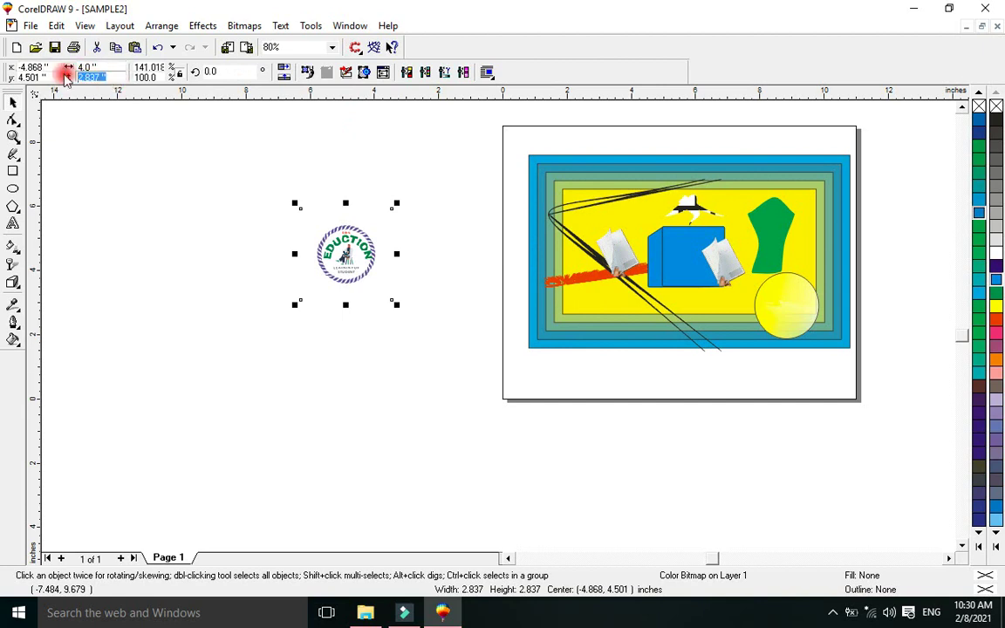
{"action": "type", "text": "4"}
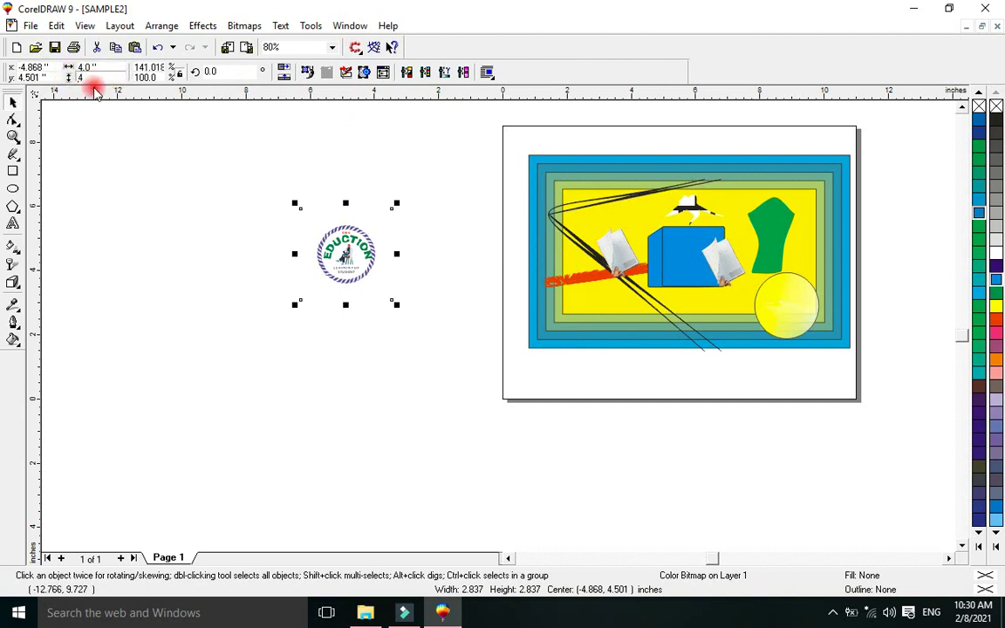
{"action": "key", "text": "Return"}
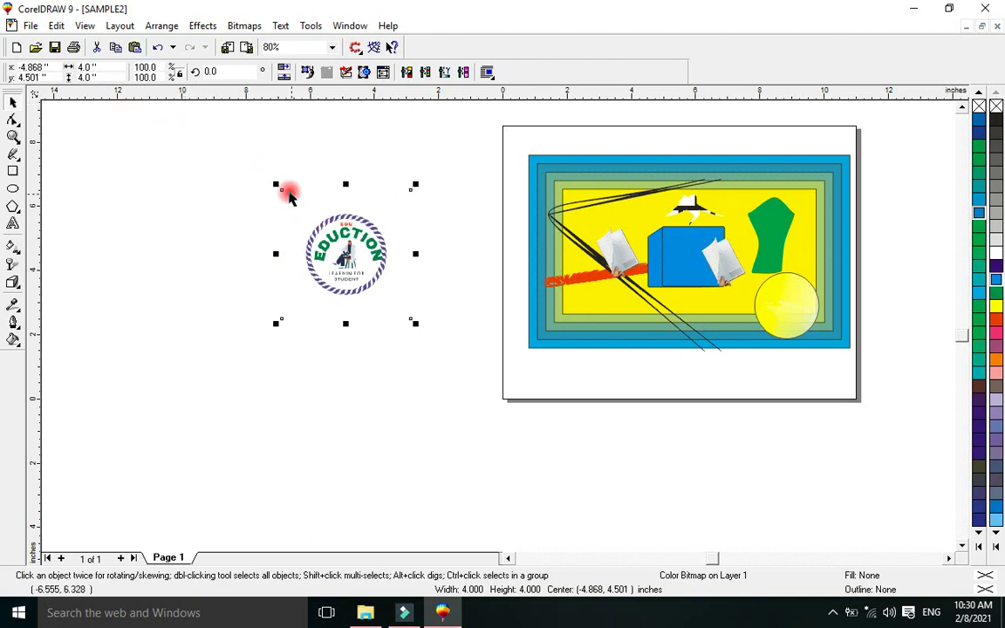
Step: Enlarge the logo bitmap proportionally to about 5.54 inches square and move it to about x -8.45, y 4.15 inches
{"action": "left_click_drag", "start_coordinate": [279, 188], "coordinate": [179, 131]}
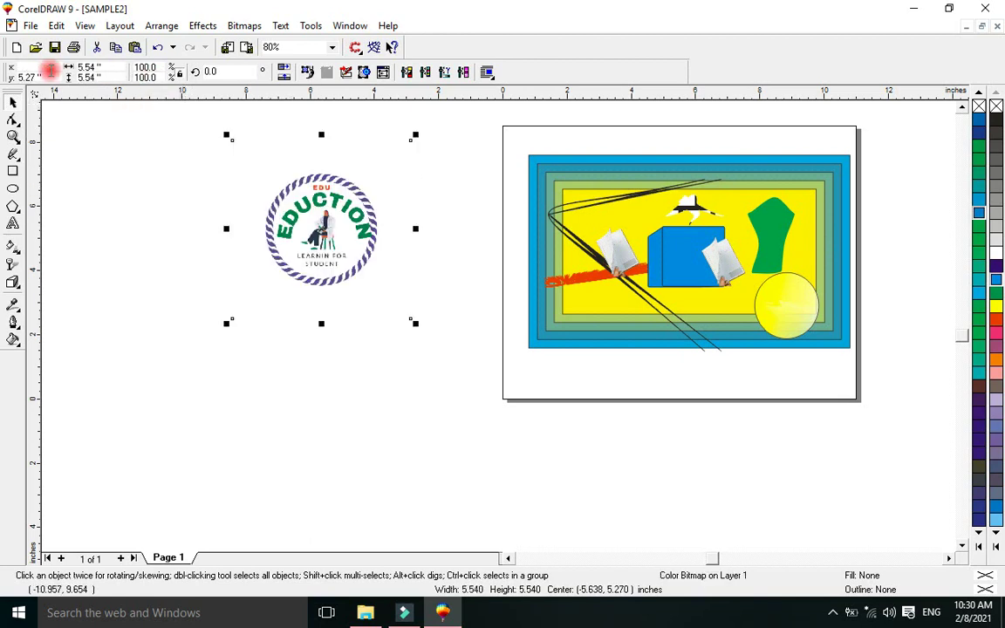
{"action": "left_click_drag", "start_coordinate": [307, 199], "coordinate": [217, 235]}
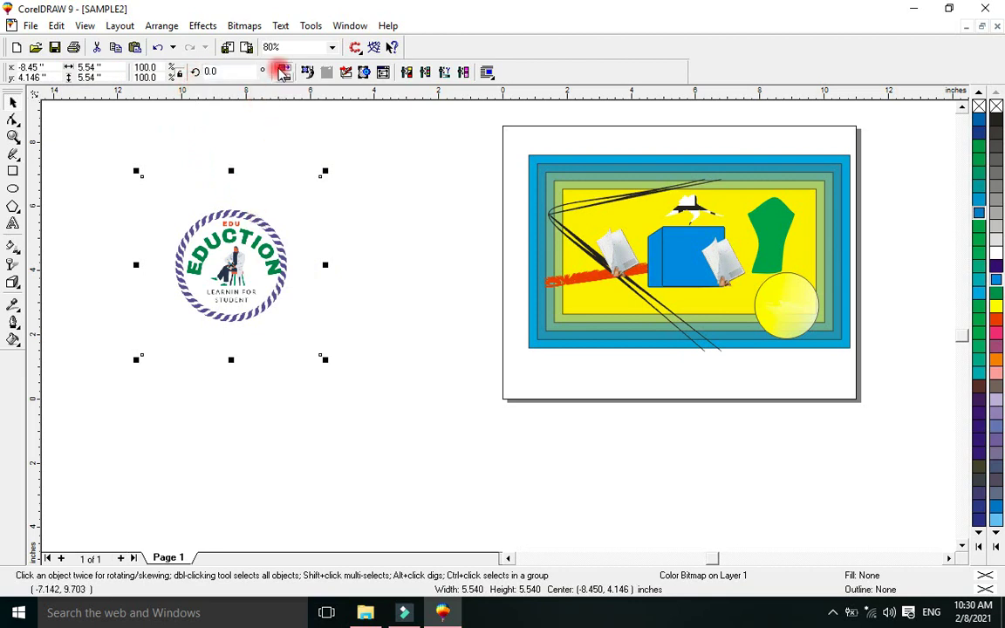
Step: Mirror the logo bitmap horizontally and back, and mirror it vertically and back
{"action": "left_click", "coordinate": [284, 72]}
{"action": "left_click", "coordinate": [283, 72]}
{"action": "left_click", "coordinate": [286, 78]}
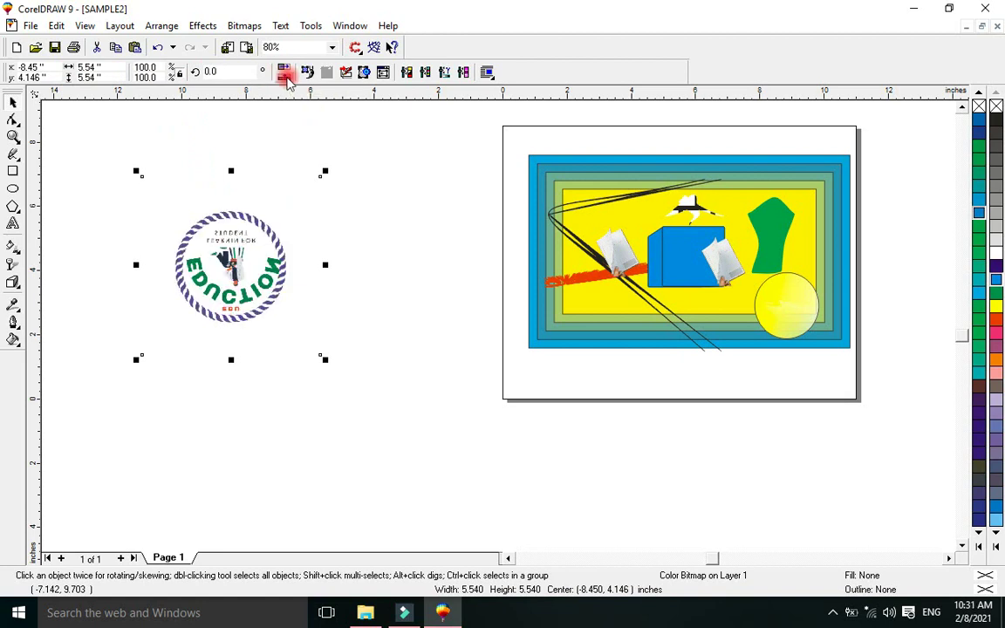
{"action": "left_click", "coordinate": [286, 77]}
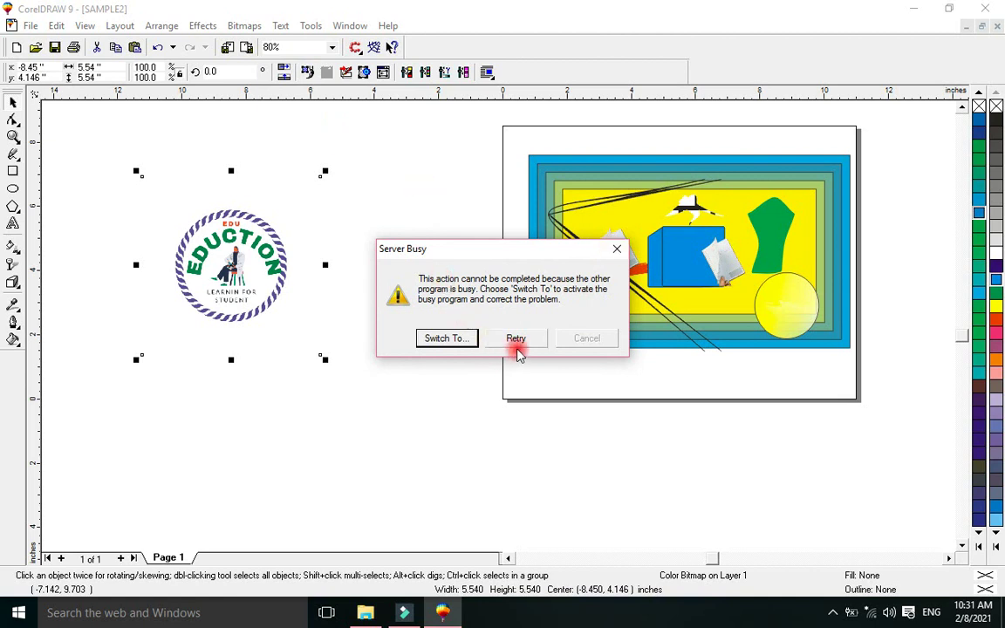
Step: Dismiss the Server Busy dialog and the Start menu, and move the logo bitmap to about x -7.25, y 4.93 inches
{"action": "left_click", "coordinate": [447, 339]}
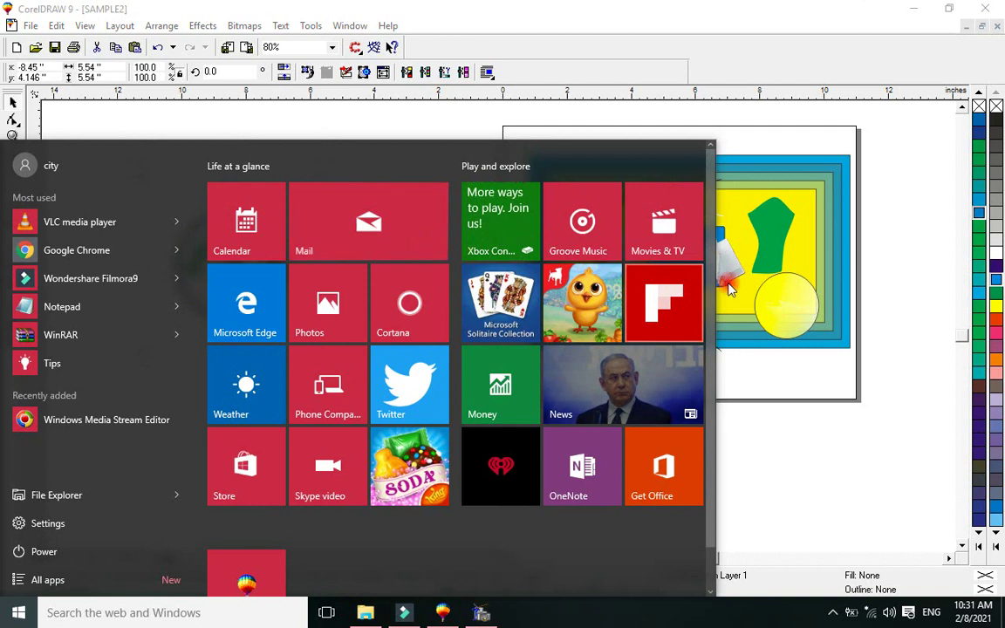
{"action": "left_click", "coordinate": [871, 285]}
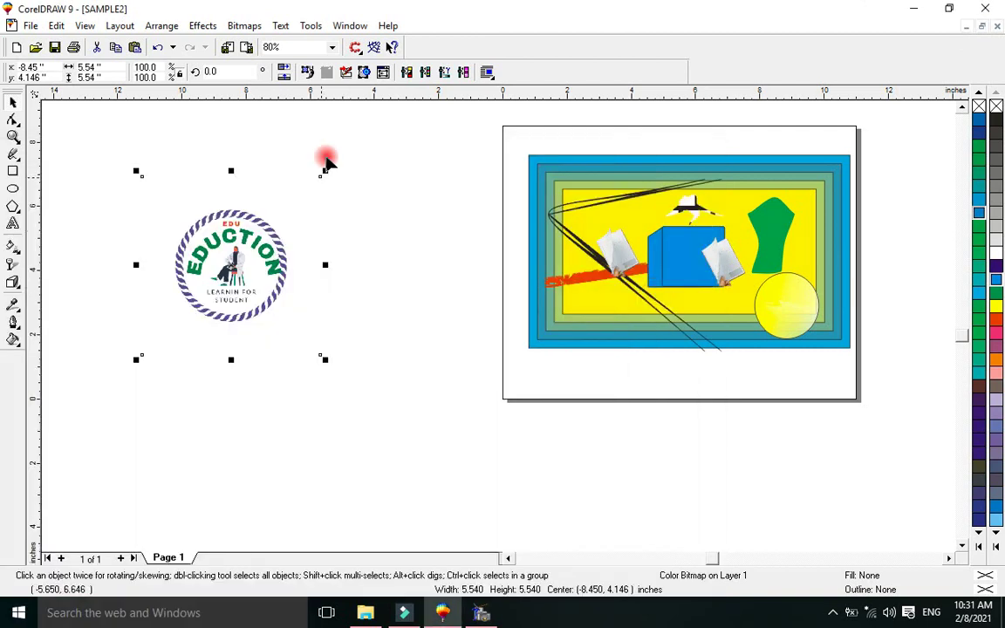
{"action": "left_click_drag", "start_coordinate": [248, 241], "coordinate": [288, 217]}
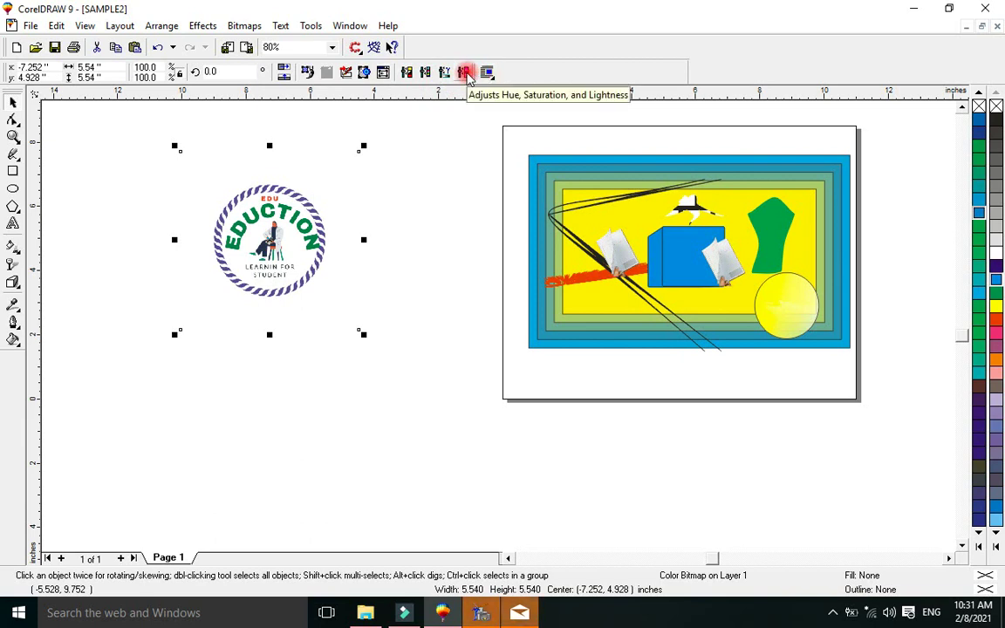
Step: Try a master hue of -70, saturation of -40 and lightness of 44 on the logo bitmap, look at other color channels, and cancel the adjustment
{"action": "left_click", "coordinate": [465, 73]}
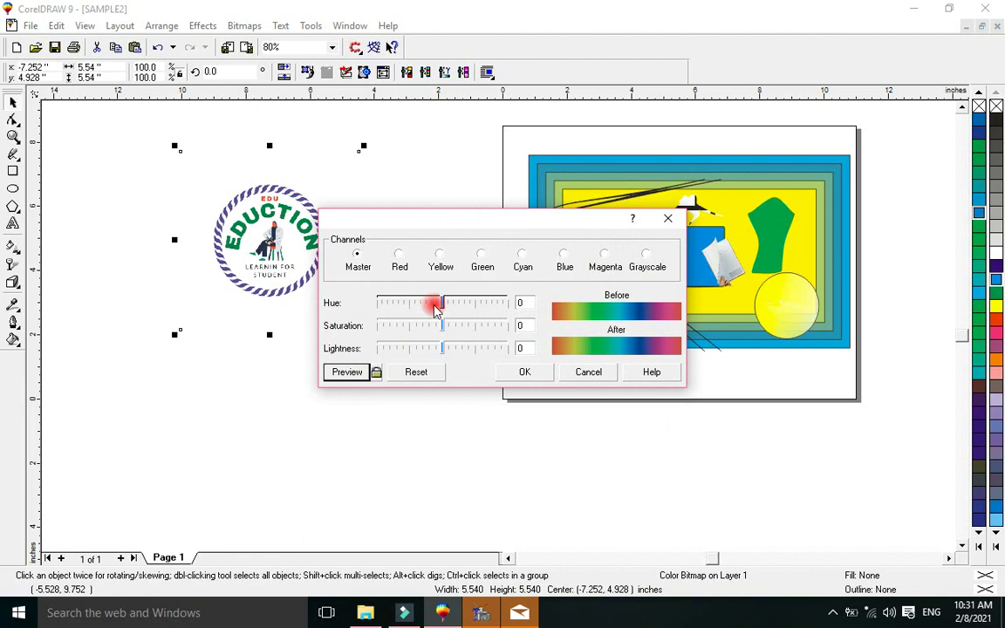
{"action": "mouse_move", "coordinate": [443, 303]}
{"action": "left_mouse_down"}
{"action": "mouse_move", "coordinate": [478, 302]}
{"action": "mouse_move", "coordinate": [396, 302]}
{"action": "mouse_move", "coordinate": [448, 310]}
{"action": "mouse_move", "coordinate": [439, 303]}
{"action": "left_mouse_up"}
{"action": "left_click", "coordinate": [334, 372]}
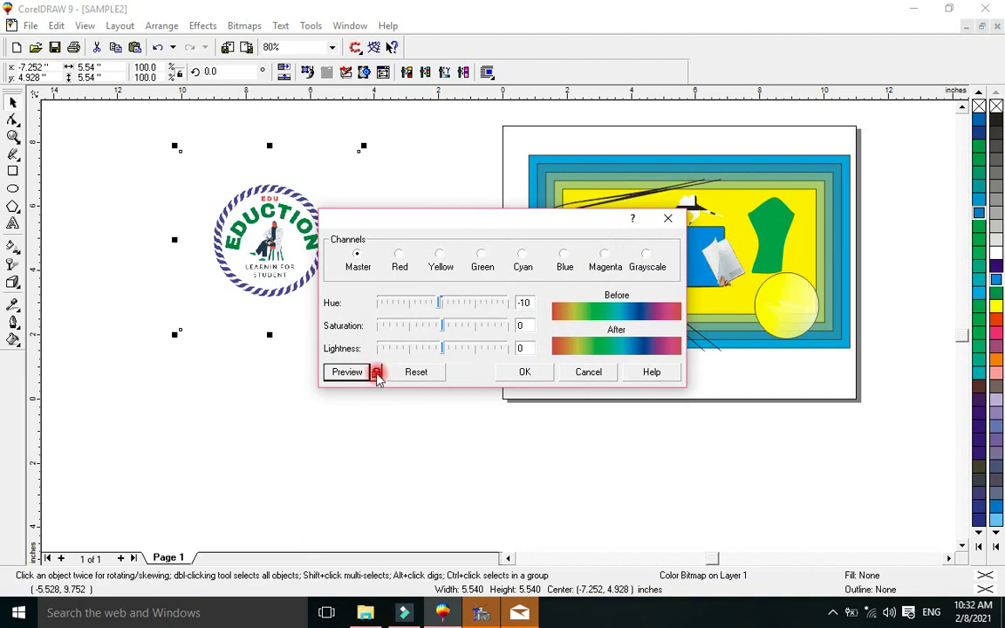
{"action": "left_click", "coordinate": [378, 375]}
{"action": "left_click_drag", "start_coordinate": [444, 302], "coordinate": [473, 355]}
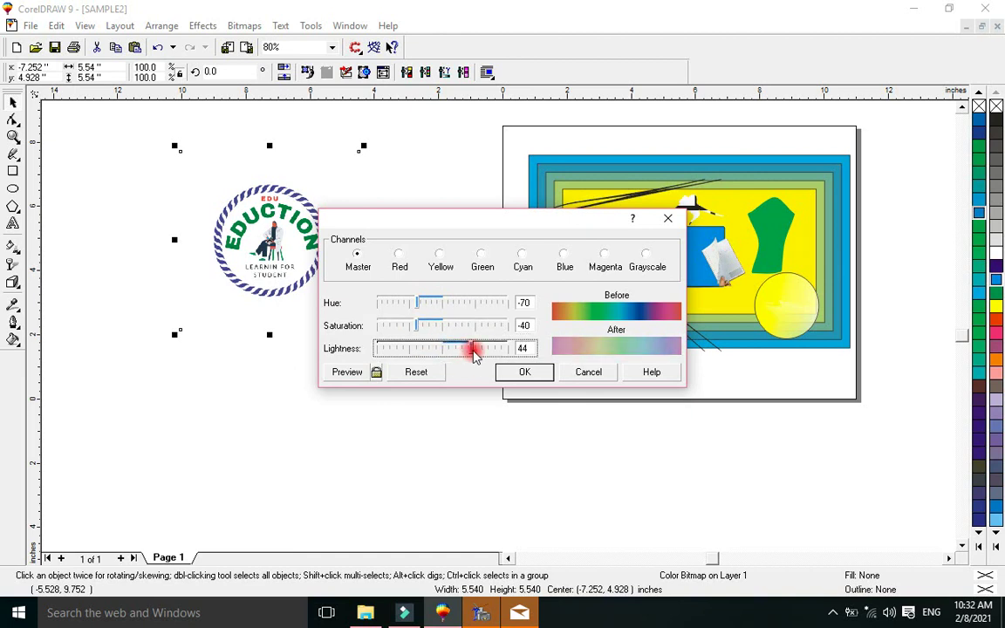
{"action": "left_click", "coordinate": [522, 256]}
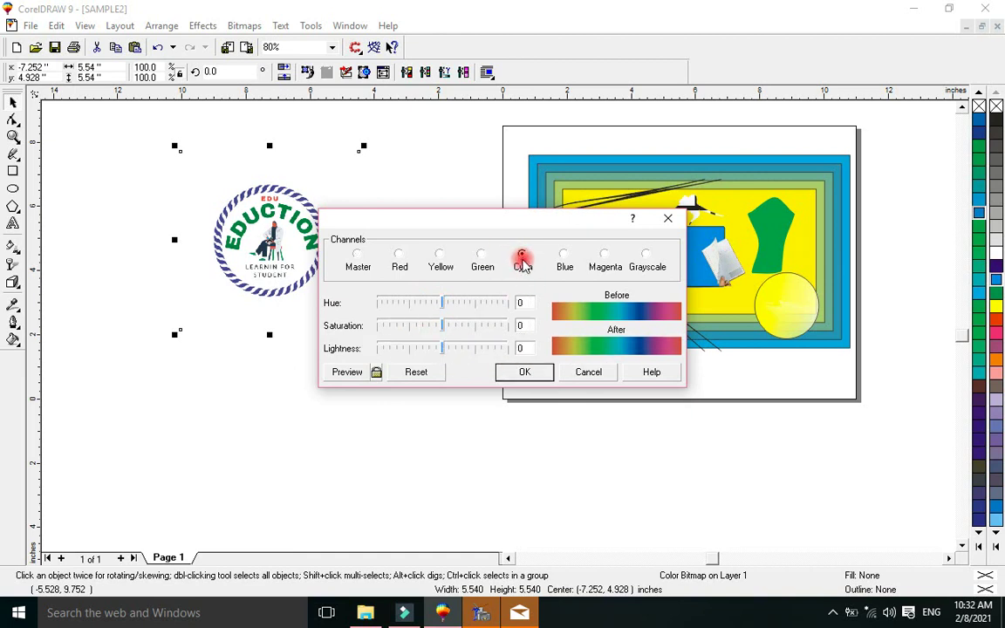
{"action": "left_click", "coordinate": [481, 257]}
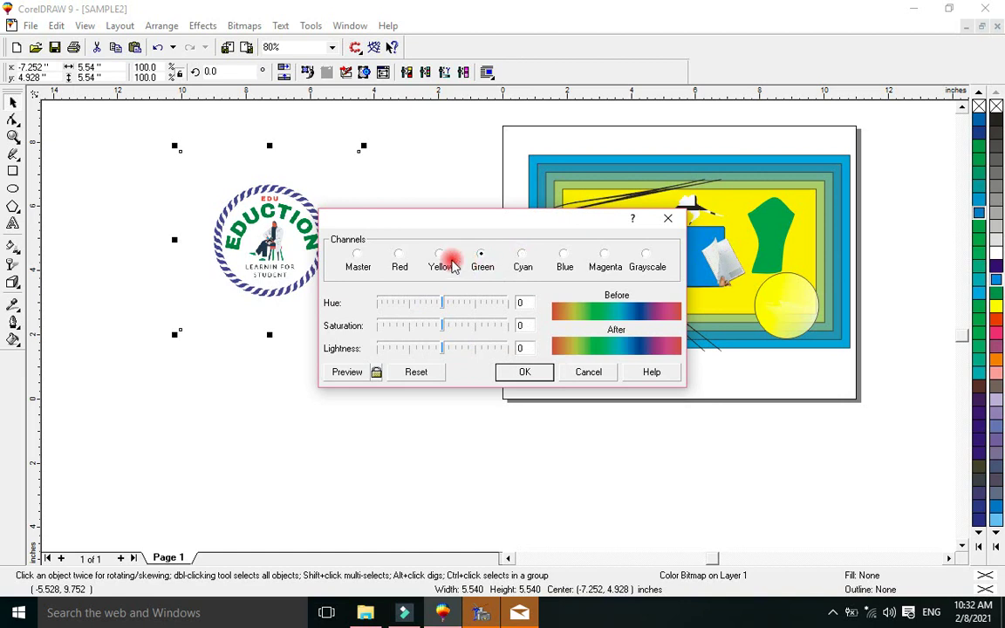
{"action": "left_click", "coordinate": [590, 373]}
Step: Start a gamma adjustment on the logo bitmap and preview it with a gamma value of 7.76
{"action": "left_click", "coordinate": [262, 208]}
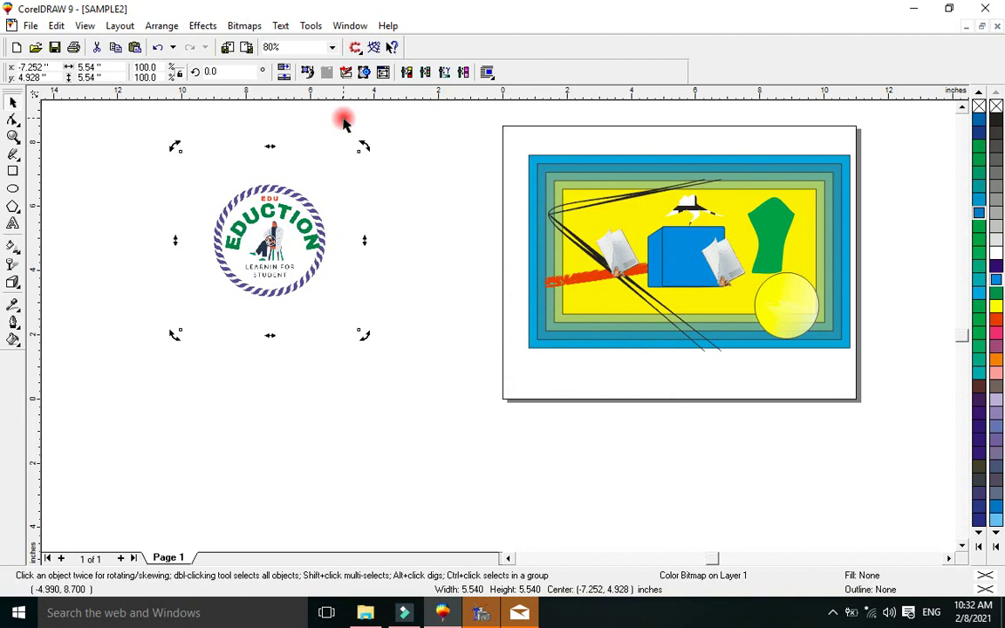
{"action": "left_click", "coordinate": [443, 74]}
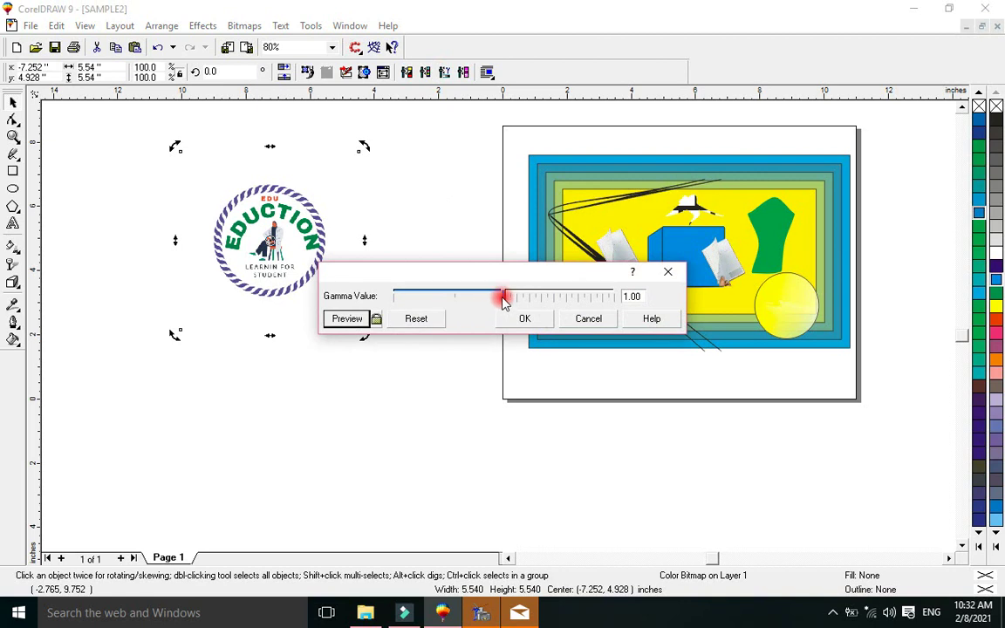
{"action": "left_click_drag", "start_coordinate": [503, 297], "coordinate": [588, 295]}
{"action": "left_click", "coordinate": [347, 319]}
{"action": "left_click", "coordinate": [351, 319]}
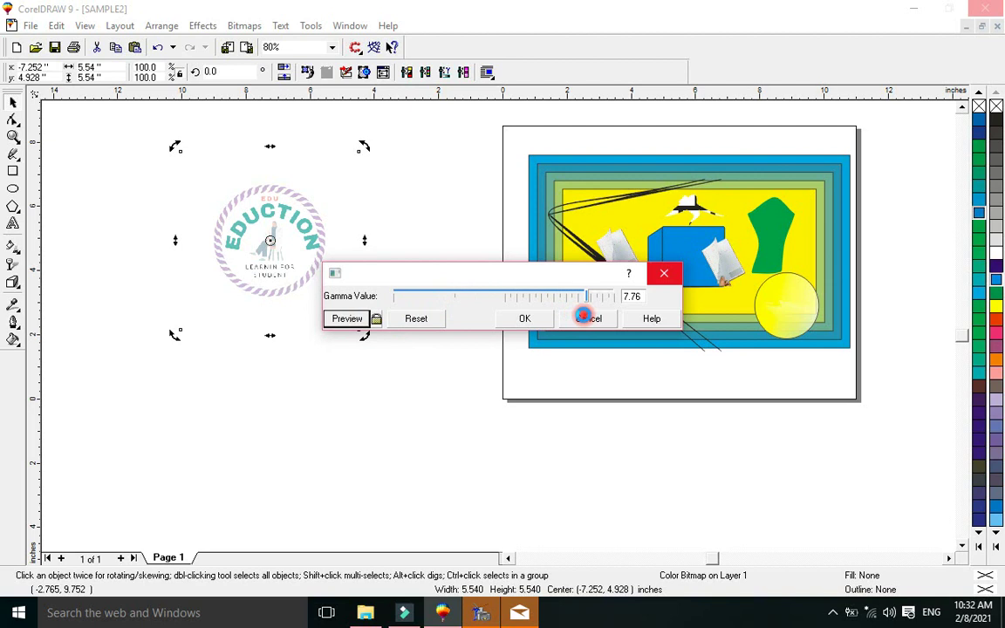
{"action": "left_click", "coordinate": [584, 317]}
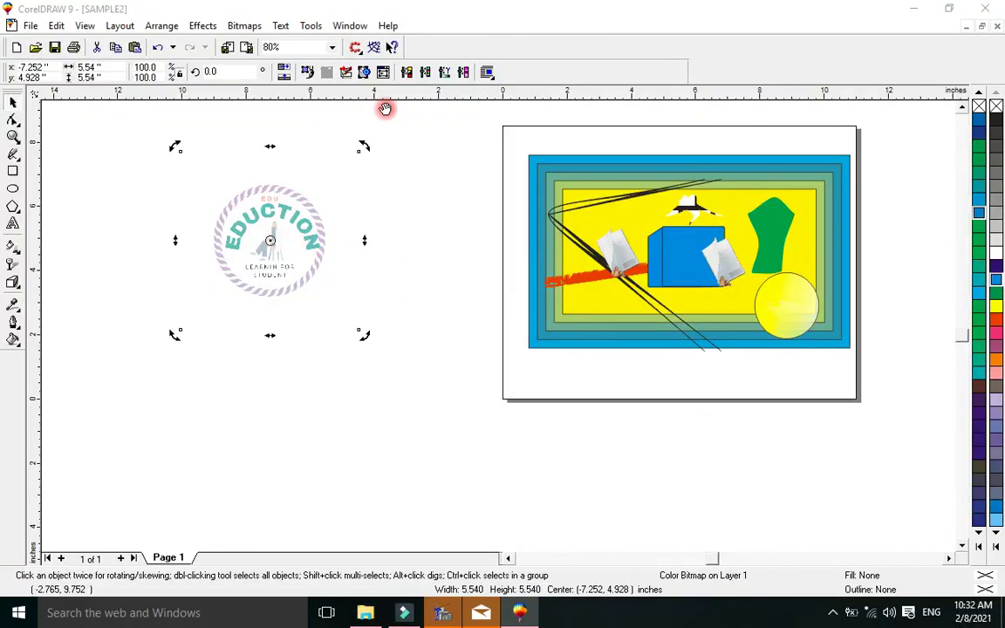
{"action": "left_click", "coordinate": [426, 72]}
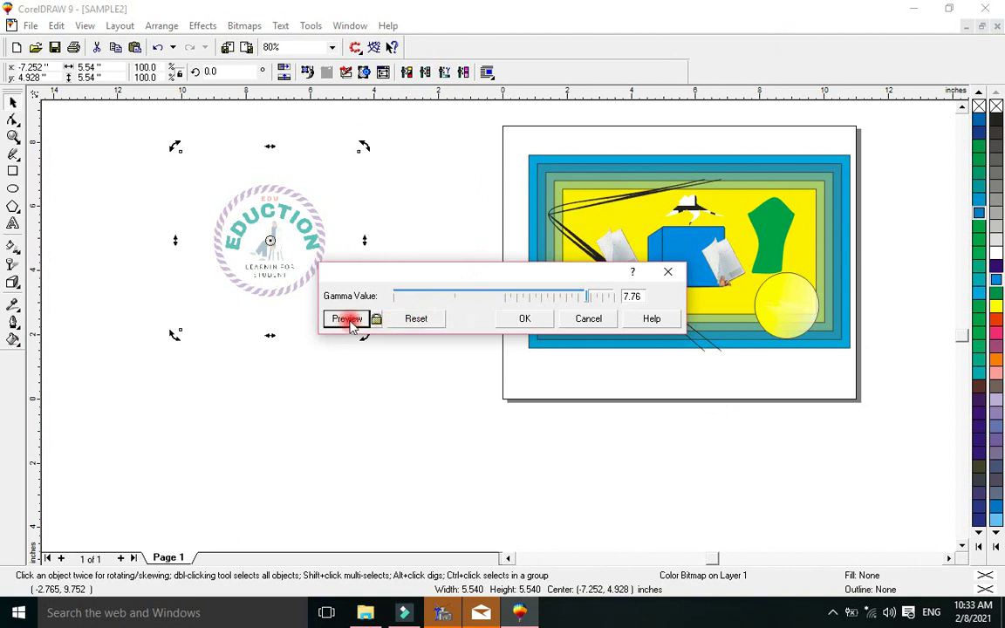
Step: Set the gamma value to 0.63 and apply the adjustment to the logo bitmap
{"action": "left_click", "coordinate": [518, 296]}
{"action": "left_click_drag", "start_coordinate": [517, 297], "coordinate": [458, 295]}
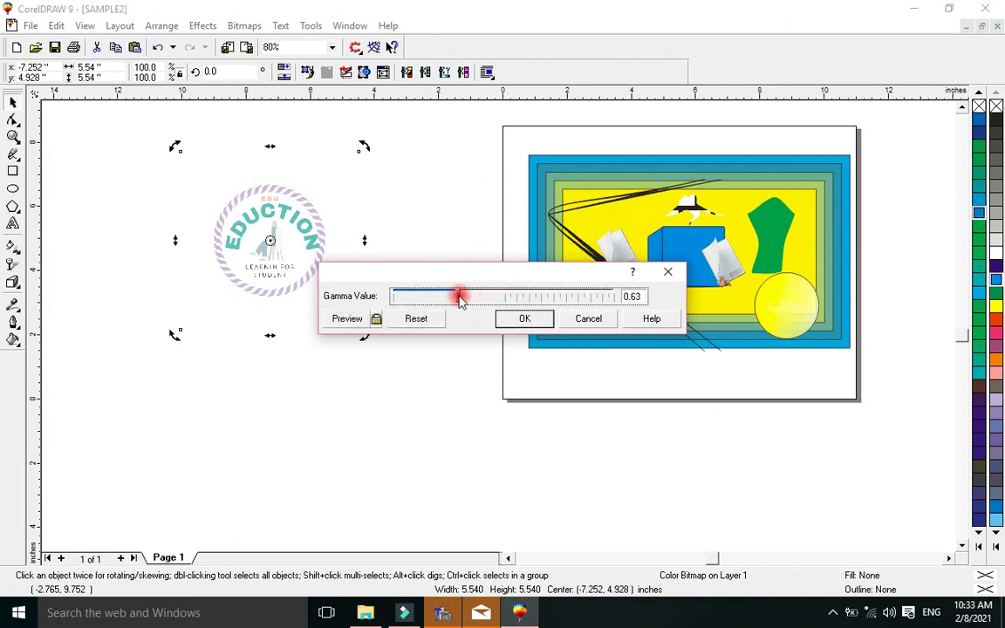
{"action": "left_click", "coordinate": [522, 320]}
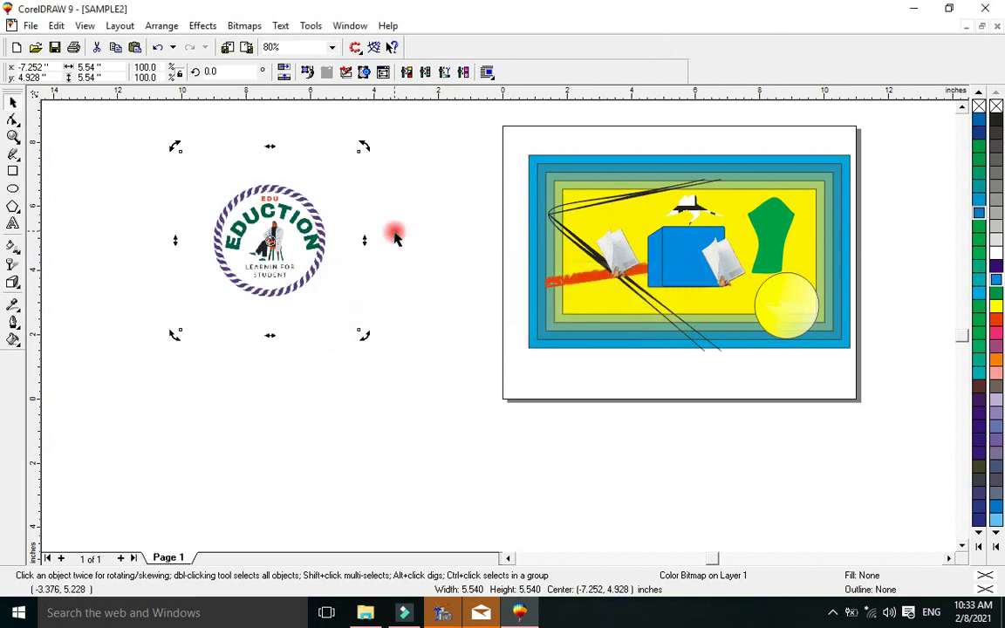
Step: Try a color balance of Cyan-Red -58, Magenta-Green -22 and Yellow-Blue -29 on the logo bitmap, preview it, and cancel the adjustment
{"action": "left_click", "coordinate": [426, 72]}
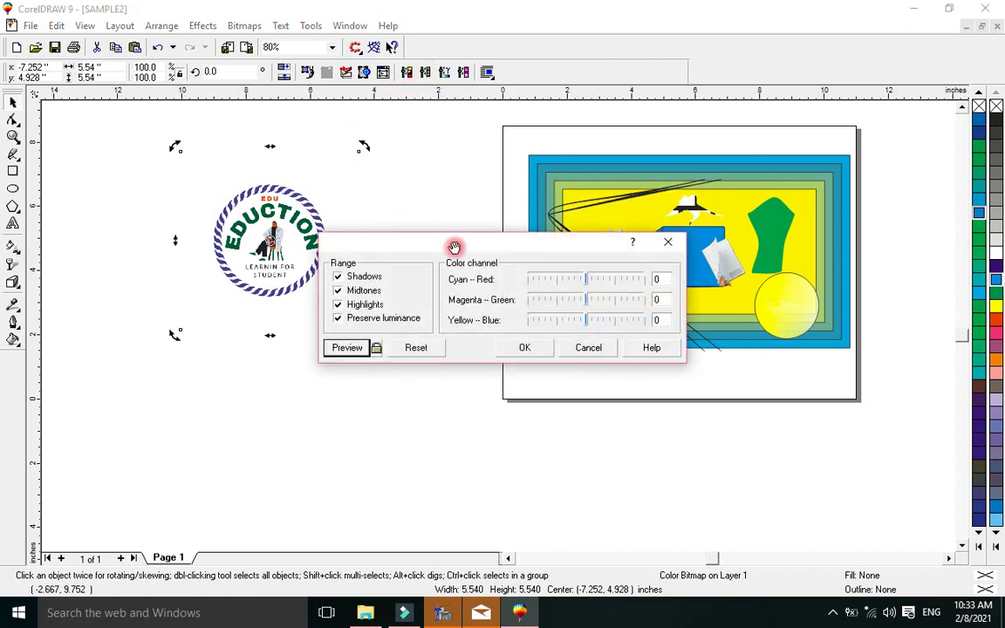
{"action": "left_click_drag", "start_coordinate": [445, 247], "coordinate": [447, 227]}
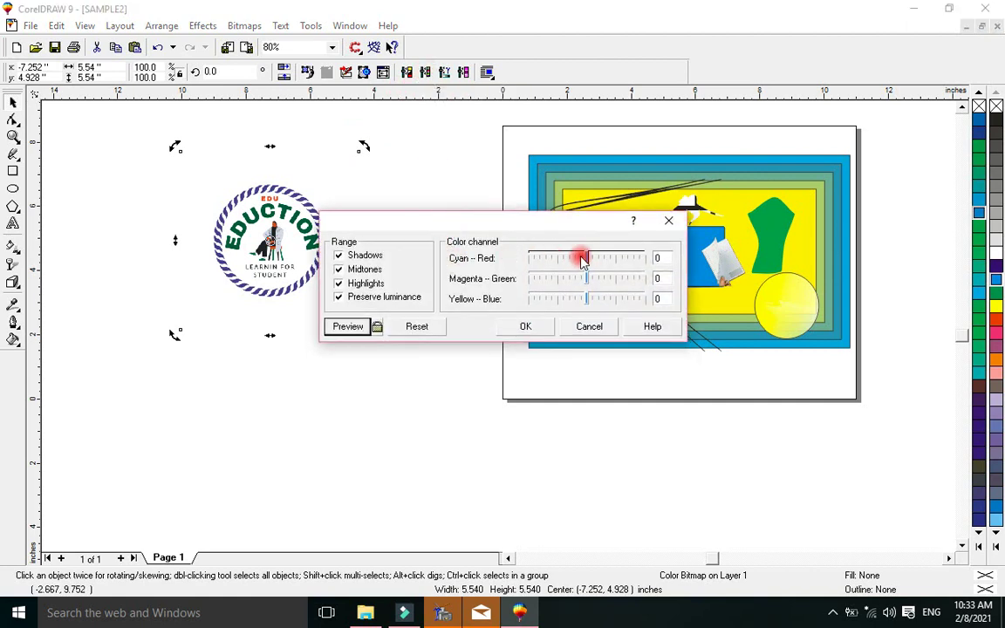
{"action": "left_click", "coordinate": [617, 260]}
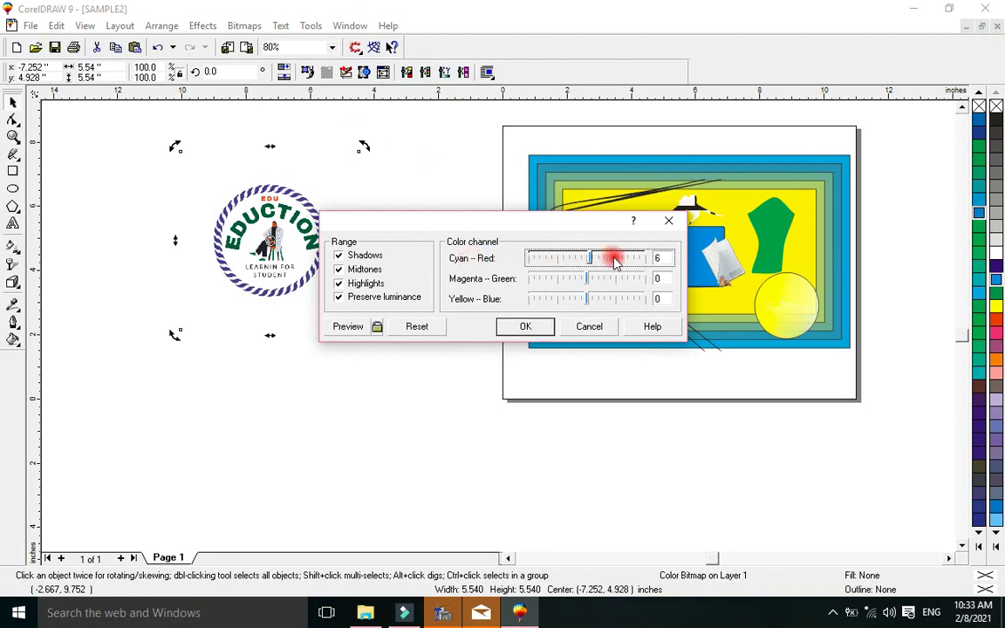
{"action": "left_click", "coordinate": [601, 277]}
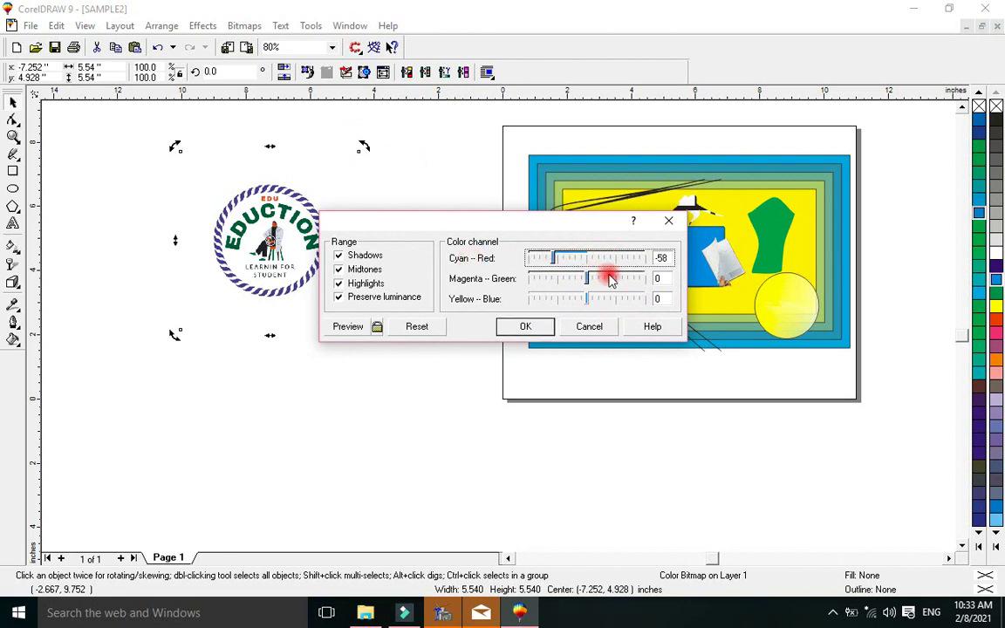
{"action": "left_click", "coordinate": [610, 299]}
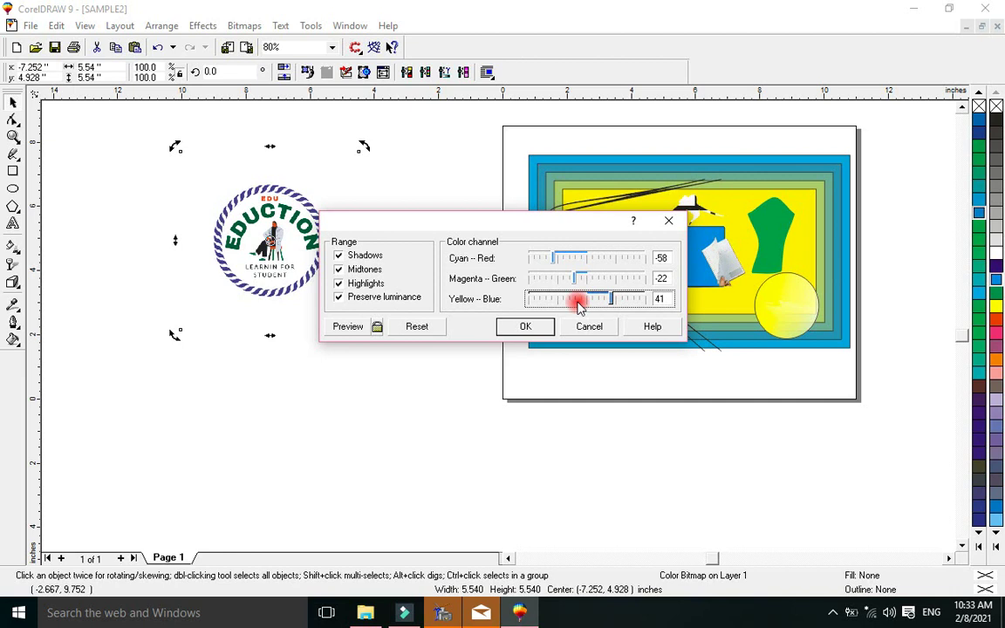
{"action": "left_click", "coordinate": [354, 327]}
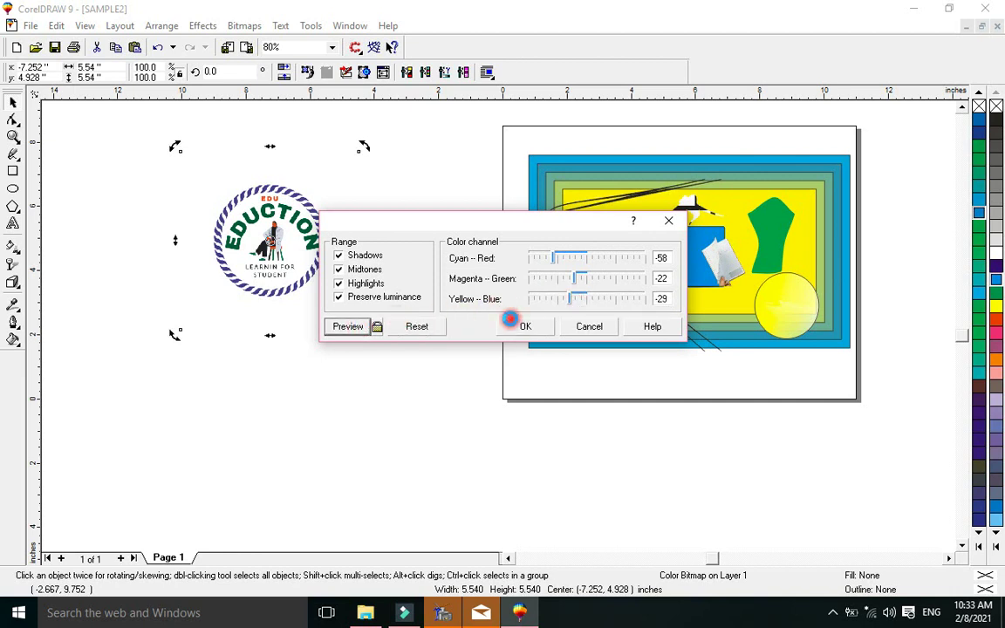
{"action": "left_click", "coordinate": [582, 329]}
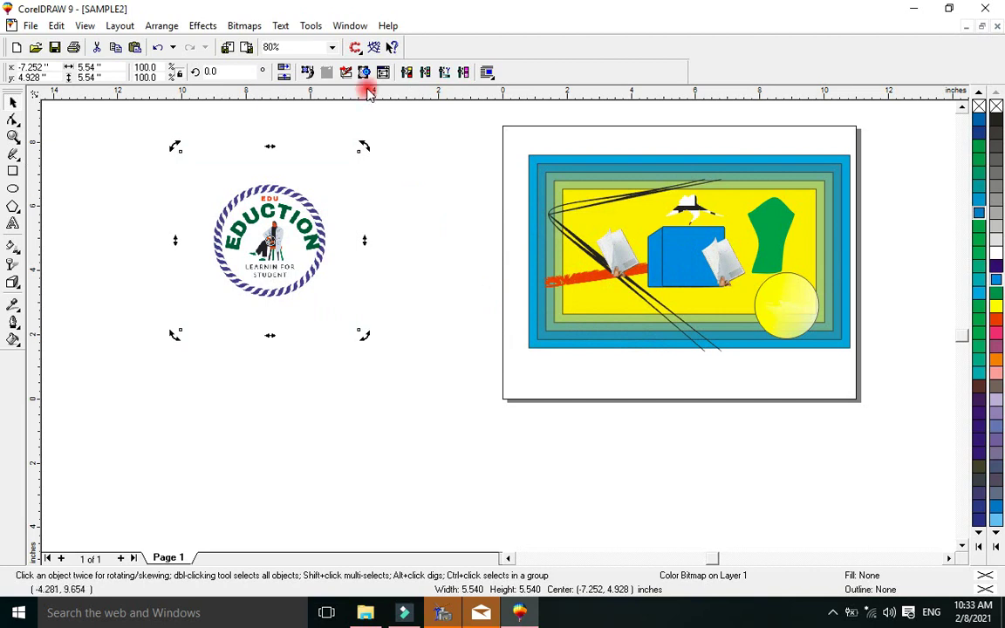
Step: Move the logo bitmap to about x -6.35, y 3.29 inches
{"action": "left_click", "coordinate": [414, 145]}
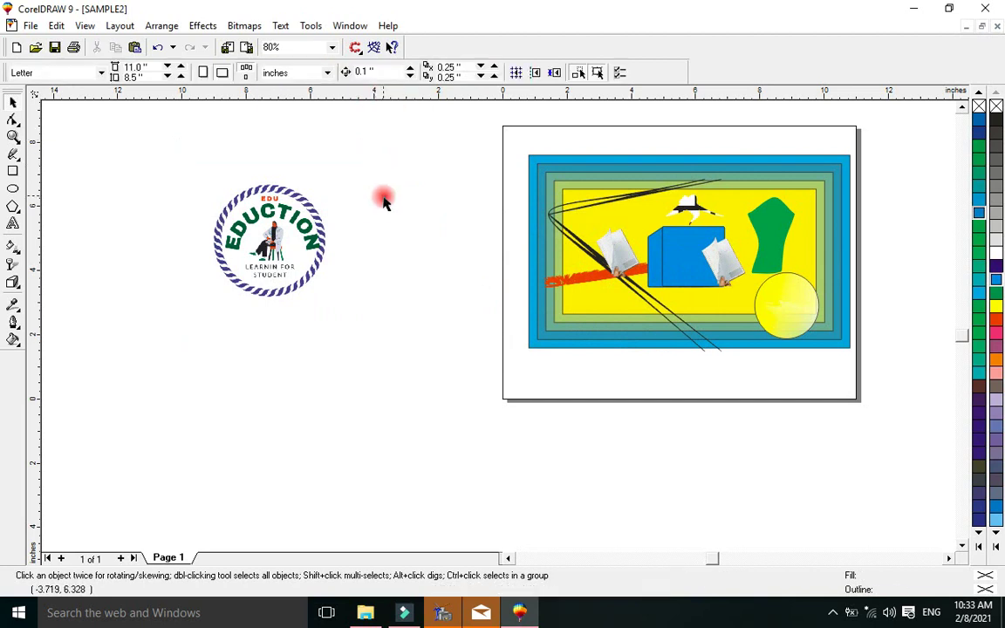
{"action": "left_click", "coordinate": [272, 200]}
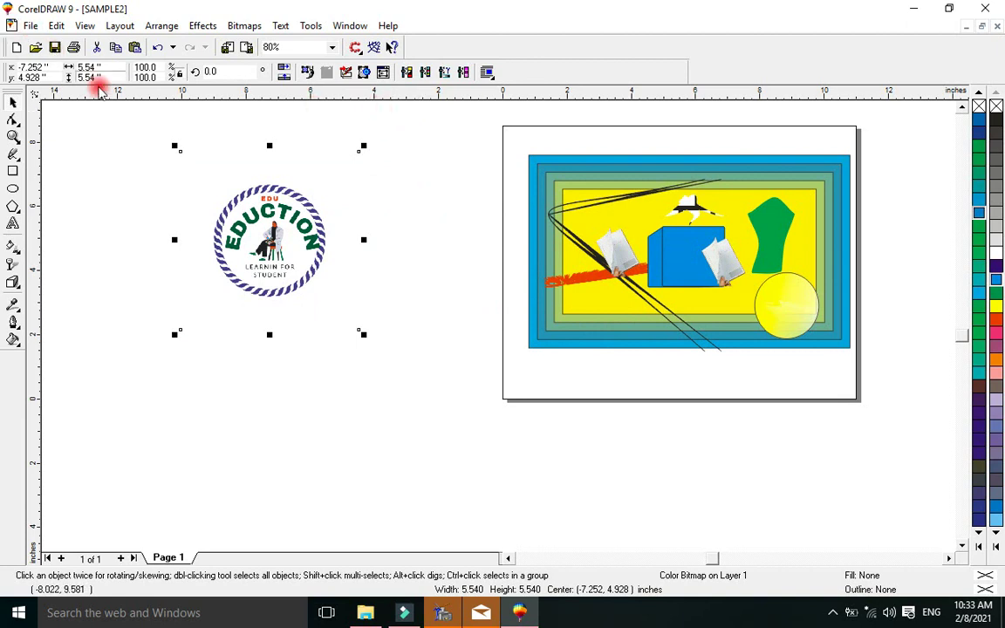
{"action": "left_click", "coordinate": [123, 190]}
{"action": "left_click_drag", "start_coordinate": [252, 224], "coordinate": [285, 281]}
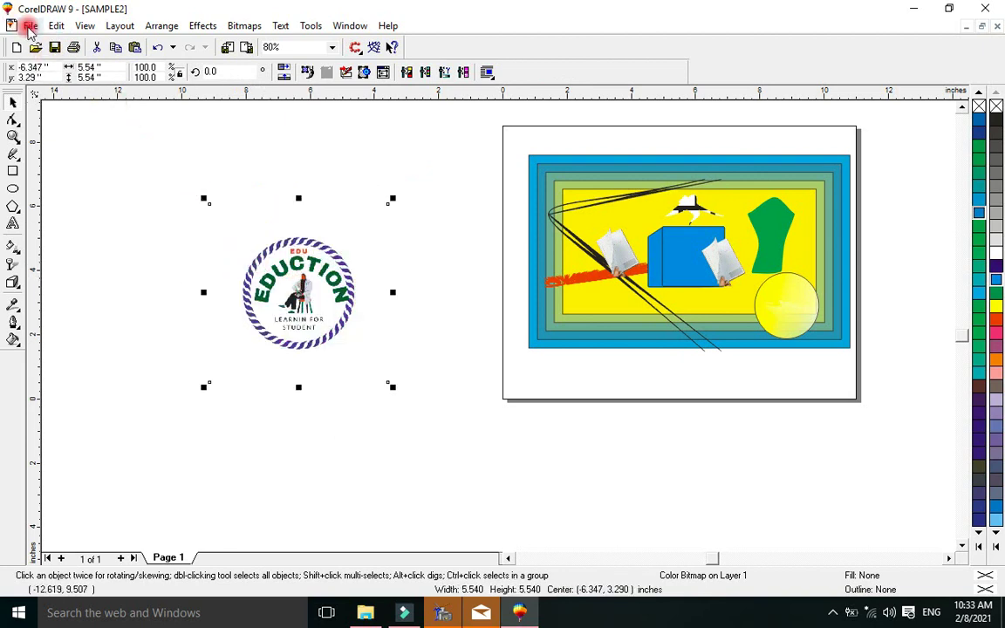
Step: Add the artistic text "EDUCATION FOR ALL" above the logo, enlarge it to about 55.9 points, and place it at about x -6.52, y 6.50 inches
{"action": "left_click", "coordinate": [12, 226]}
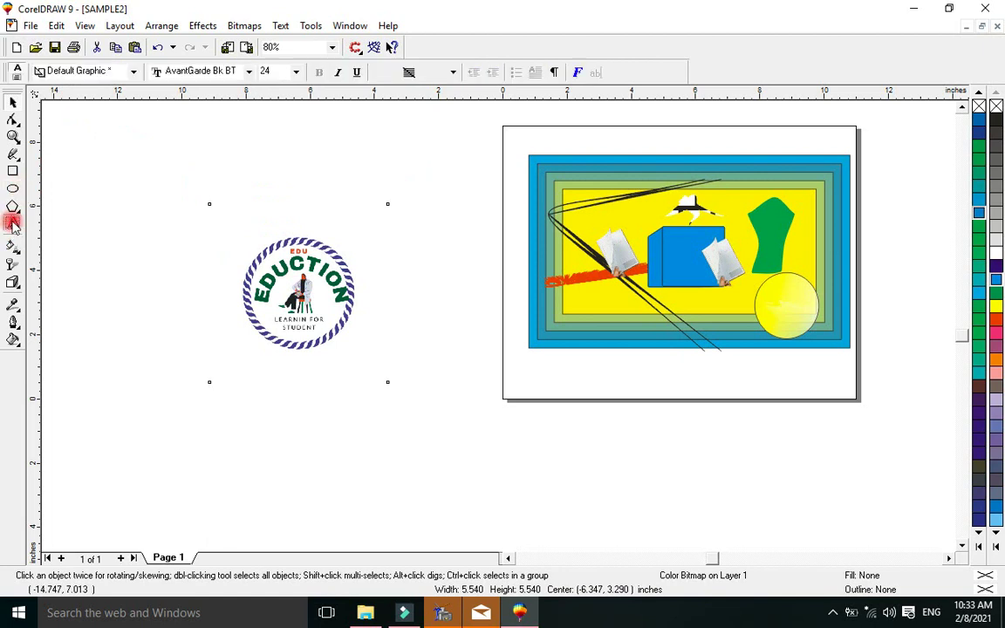
{"action": "left_click", "coordinate": [181, 177]}
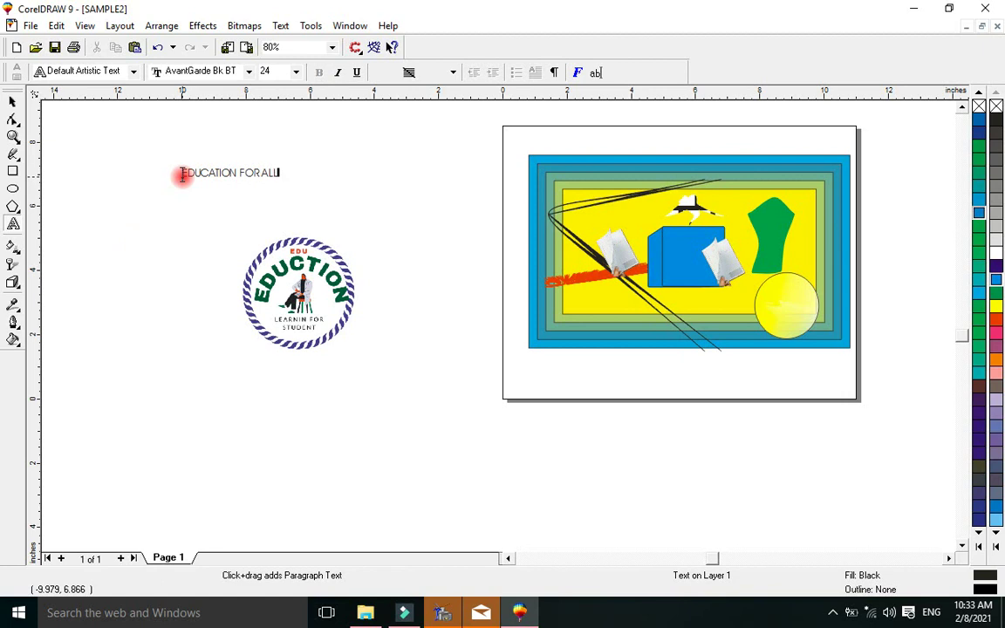
{"action": "left_click_drag", "start_coordinate": [281, 178], "coordinate": [404, 237]}
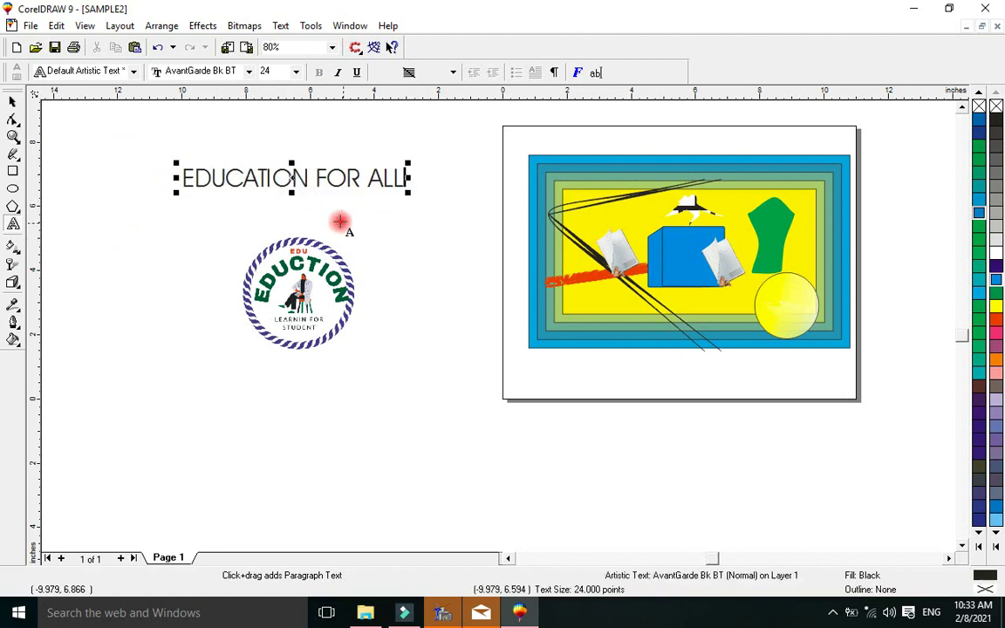
{"action": "left_click", "coordinate": [15, 104]}
{"action": "left_click_drag", "start_coordinate": [251, 186], "coordinate": [253, 197]}
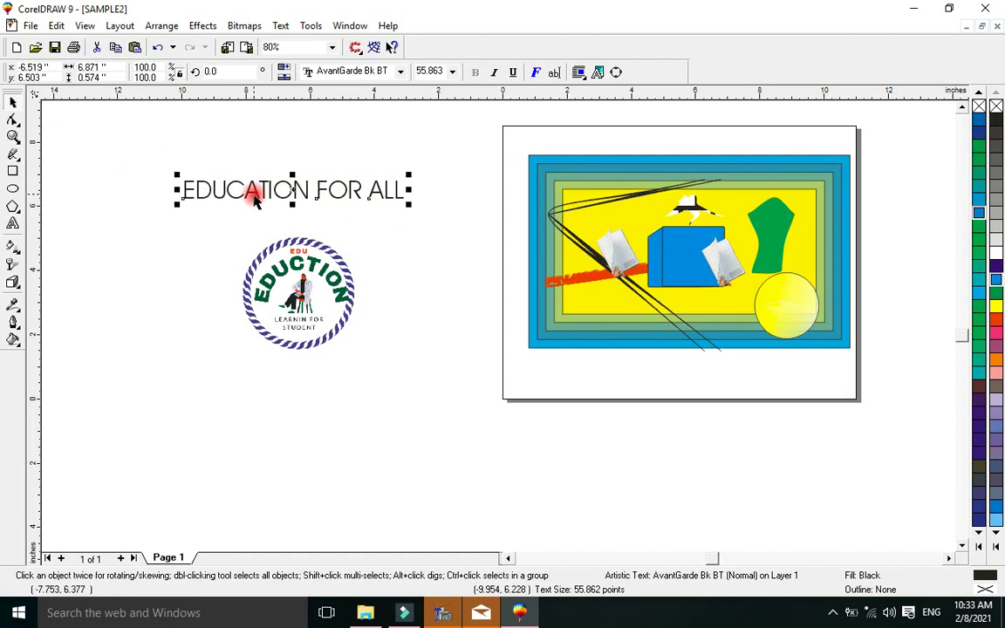
Step: Give the EDUCATION FOR ALL text a 0.007-inch outline and a cyan fill, and remove the outline again
{"action": "left_click", "coordinate": [13, 322]}
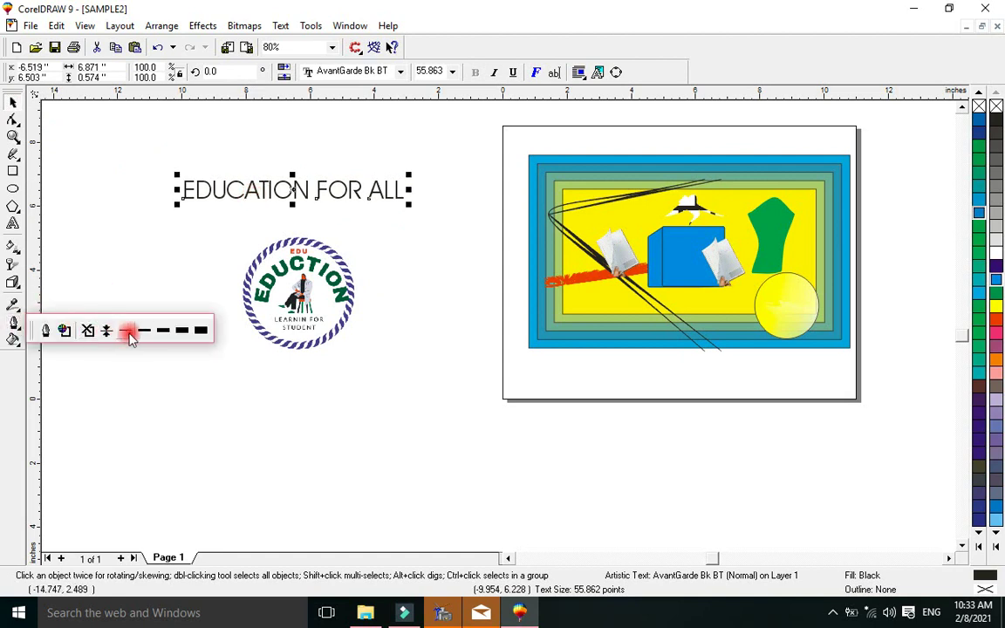
{"action": "left_click", "coordinate": [144, 331]}
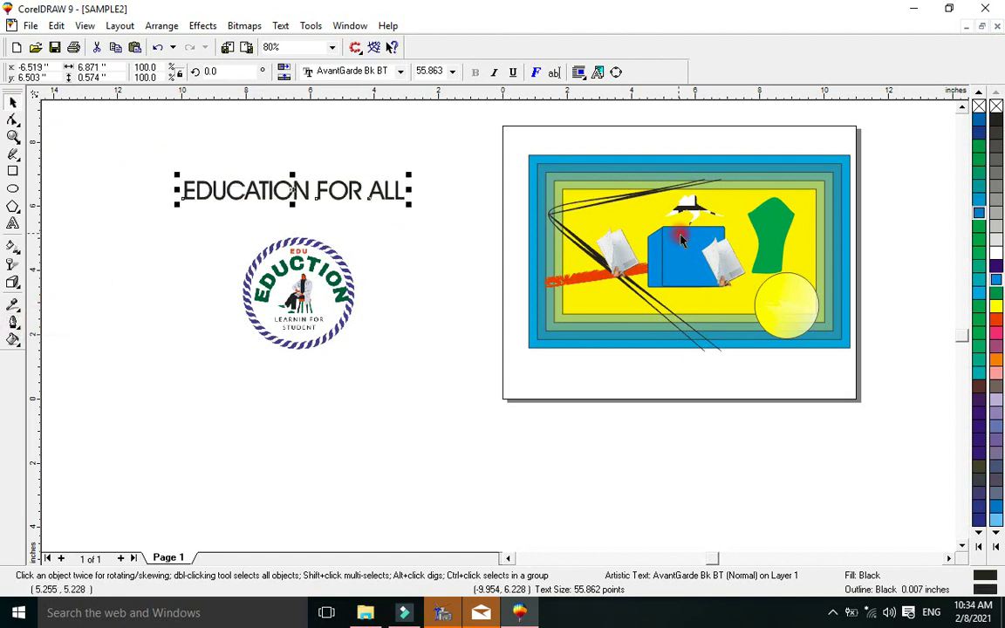
{"action": "left_click", "coordinate": [997, 281]}
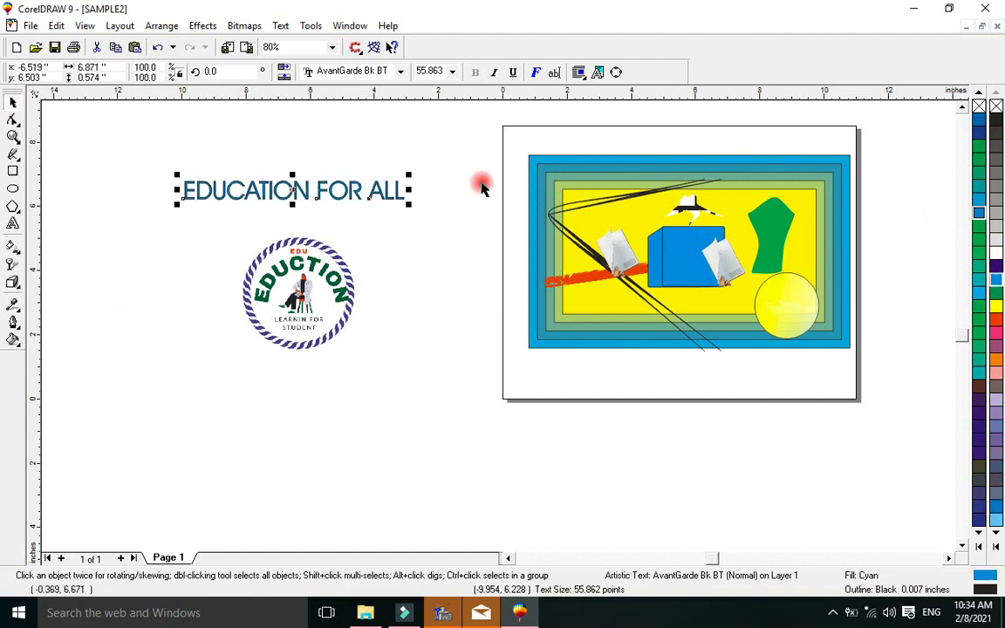
{"action": "left_click", "coordinate": [13, 322]}
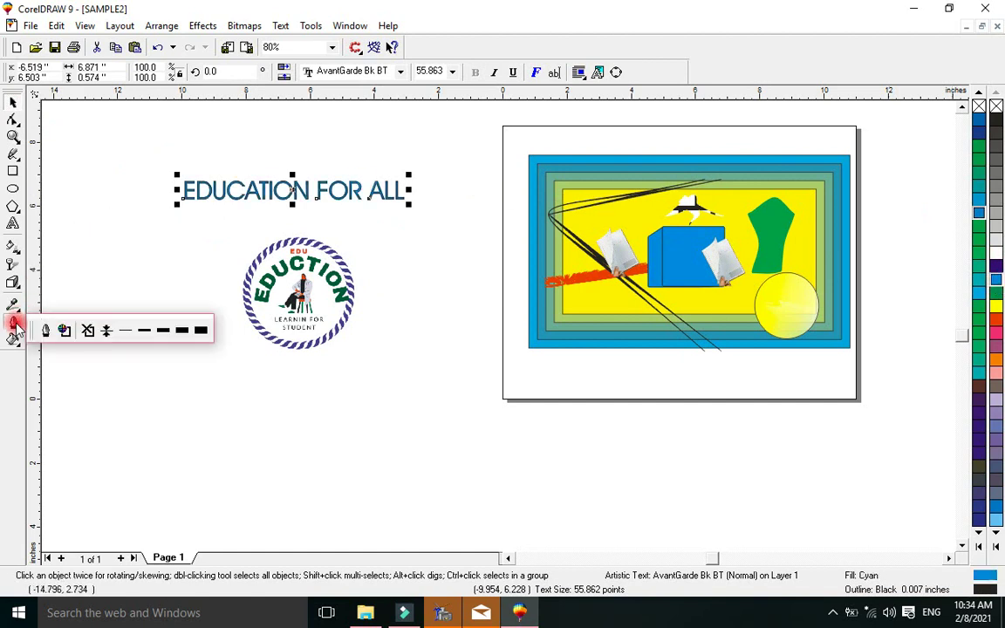
{"action": "left_click", "coordinate": [89, 330]}
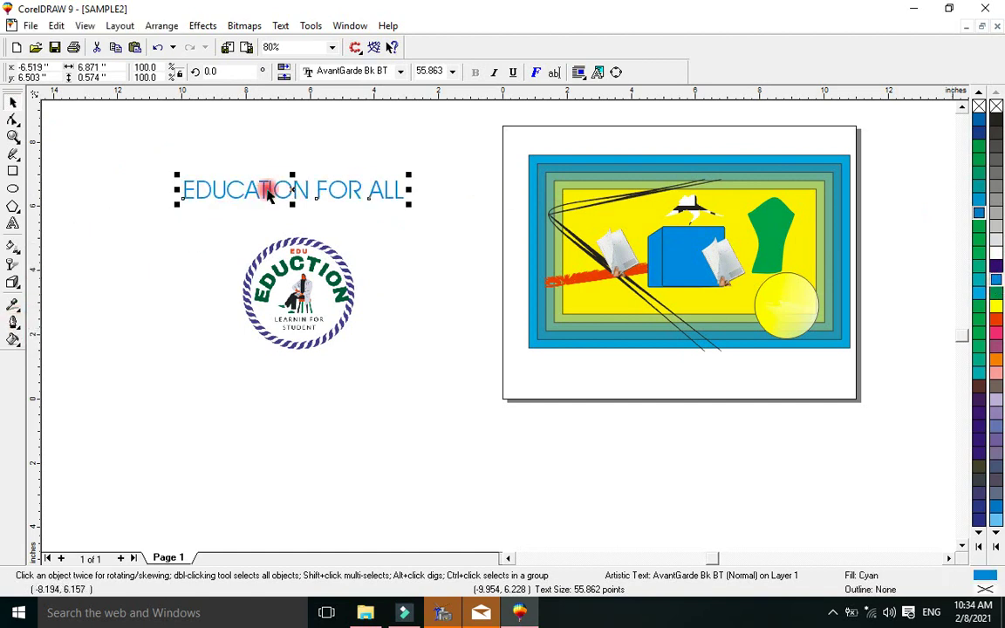
Step: Move the text just above the logo and try to fit it to the logo's edge and the yellow circle as a path
{"action": "left_click_drag", "start_coordinate": [294, 189], "coordinate": [309, 219]}
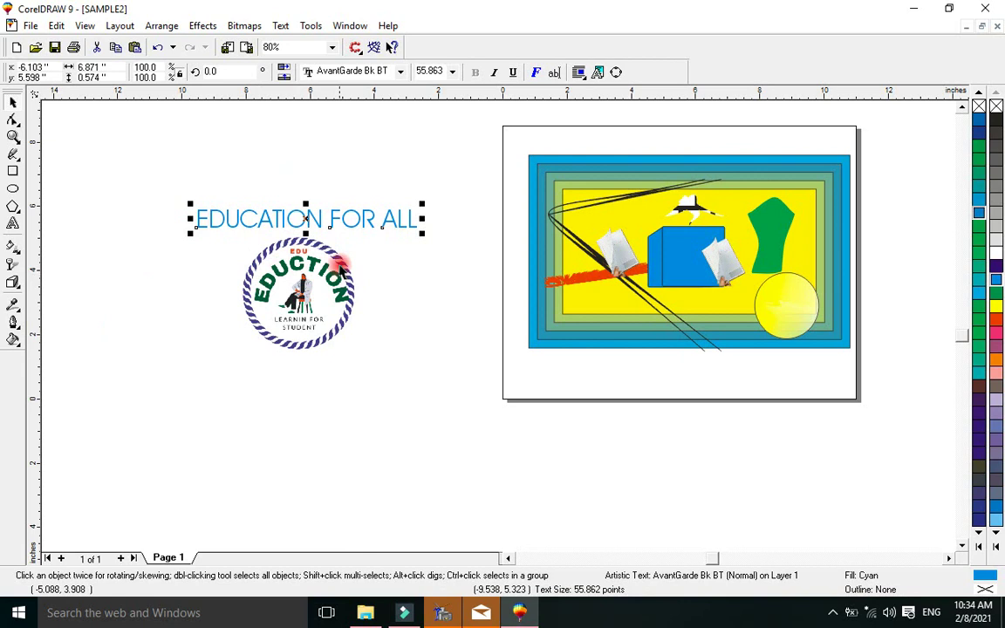
{"action": "left_click", "coordinate": [279, 25]}
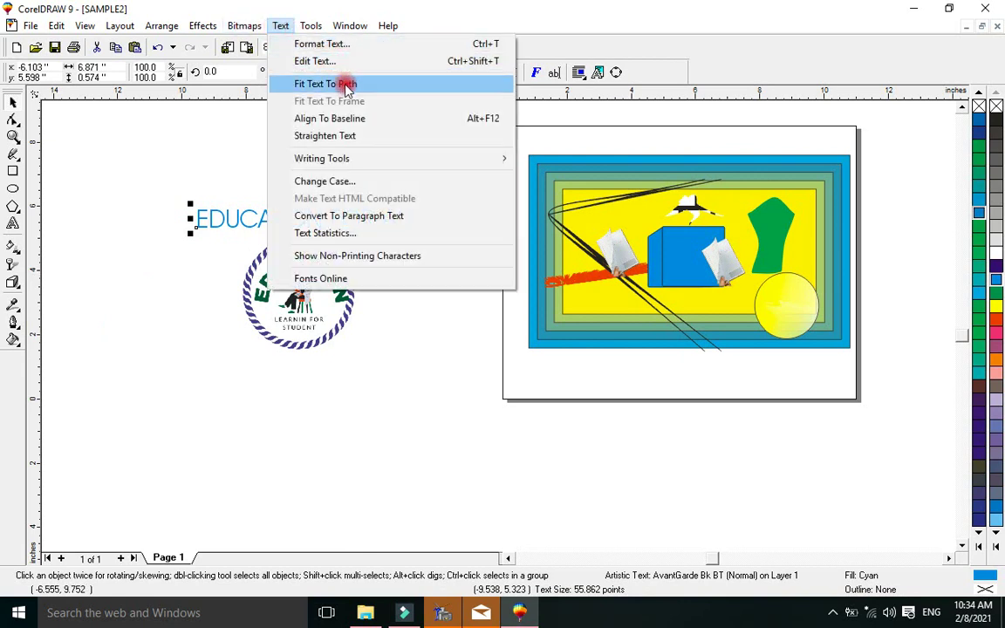
{"action": "left_click", "coordinate": [318, 87]}
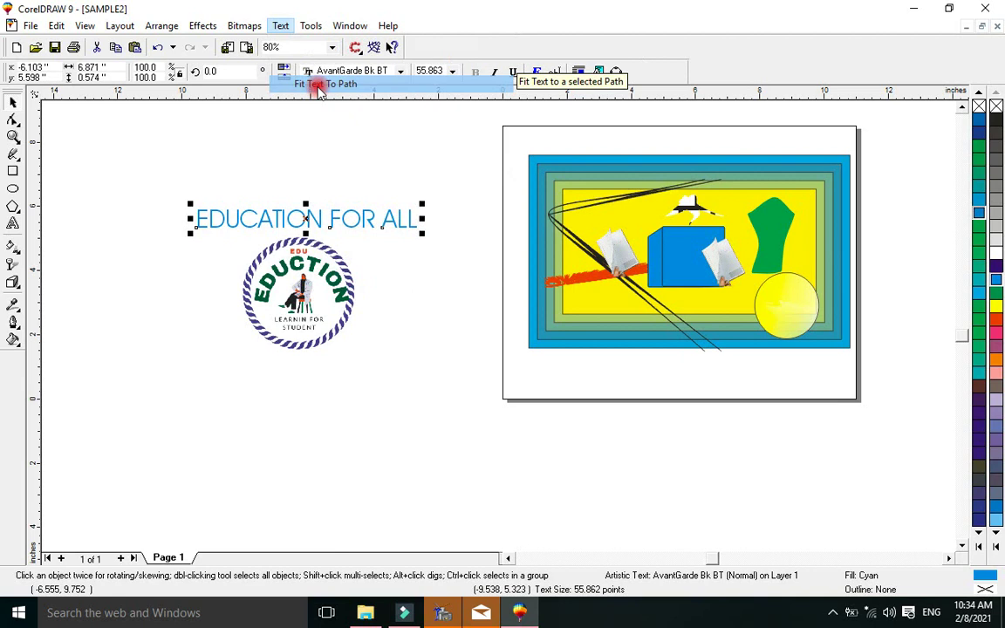
{"action": "left_click", "coordinate": [247, 275]}
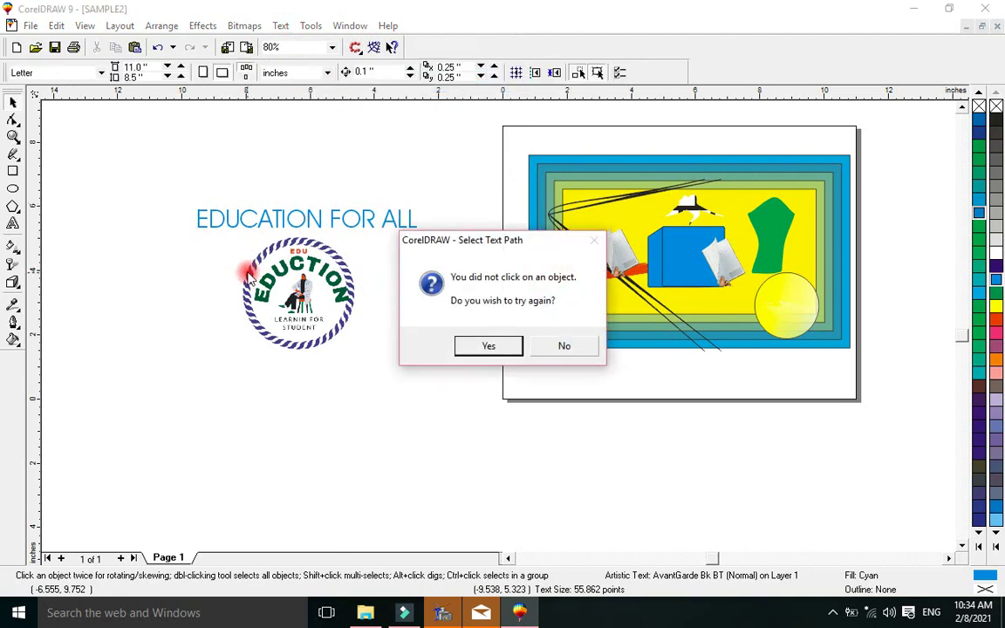
{"action": "left_click", "coordinate": [490, 346]}
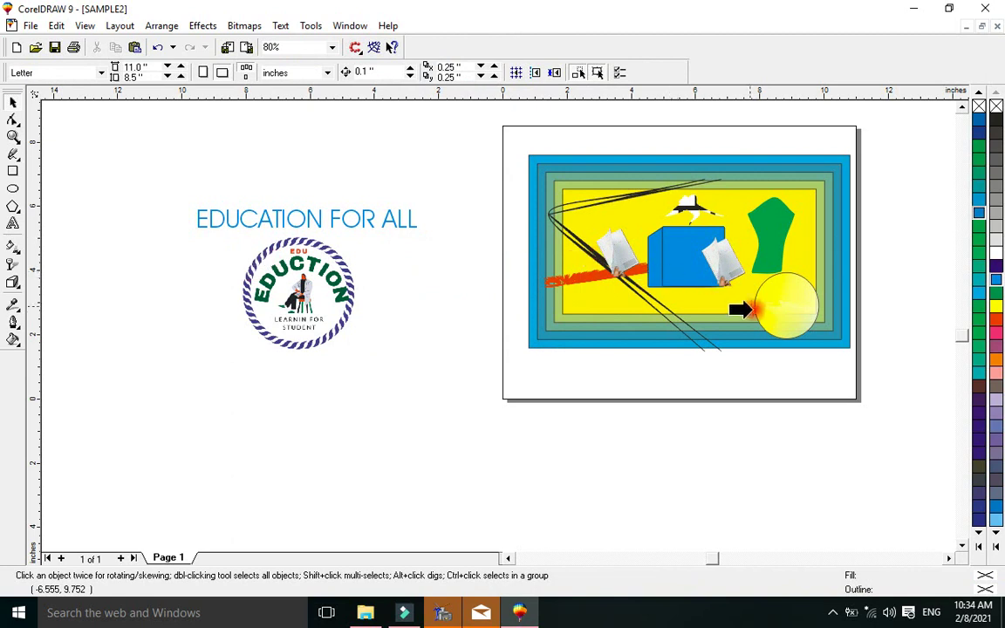
{"action": "left_click", "coordinate": [756, 316]}
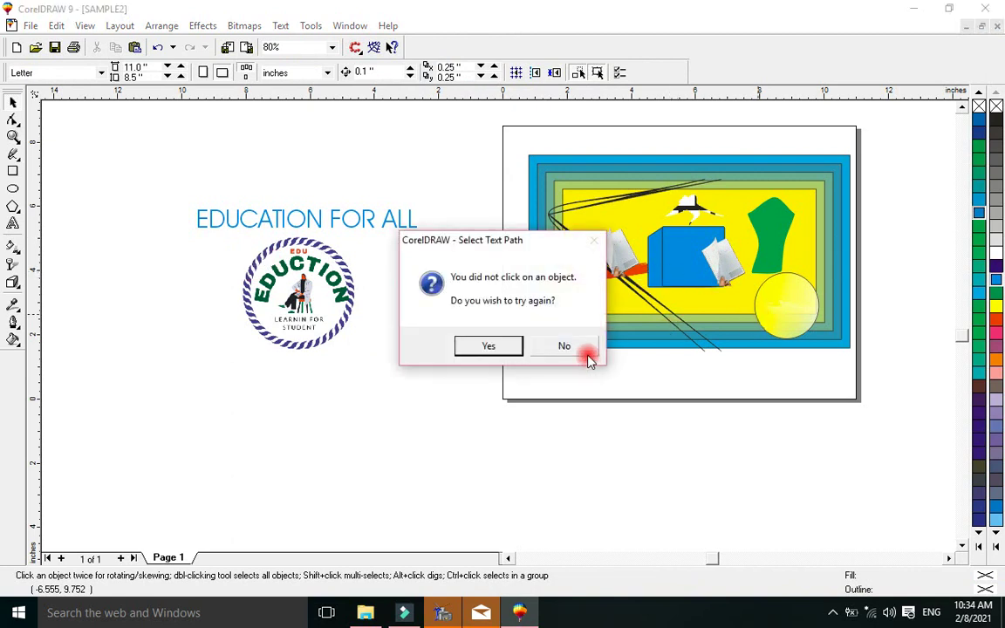
{"action": "left_click", "coordinate": [557, 345]}
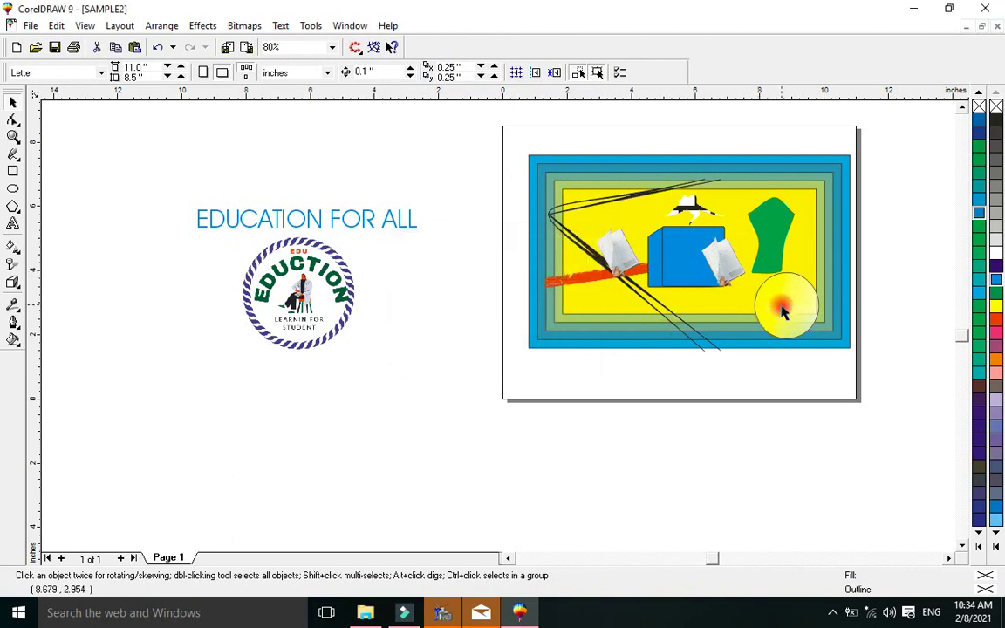
Step: Shift the black curved lines toward the page's upper right and move the yellow circle above the text, to about x -6.71, y 7.34 inches
{"action": "left_click_drag", "start_coordinate": [768, 301], "coordinate": [717, 244]}
{"action": "left_click_drag", "start_coordinate": [646, 310], "coordinate": [270, 167]}
Step: Try to fit the EDUCATION FOR ALL text to the outline of the relocated yellow circle
{"action": "left_click", "coordinate": [284, 218]}
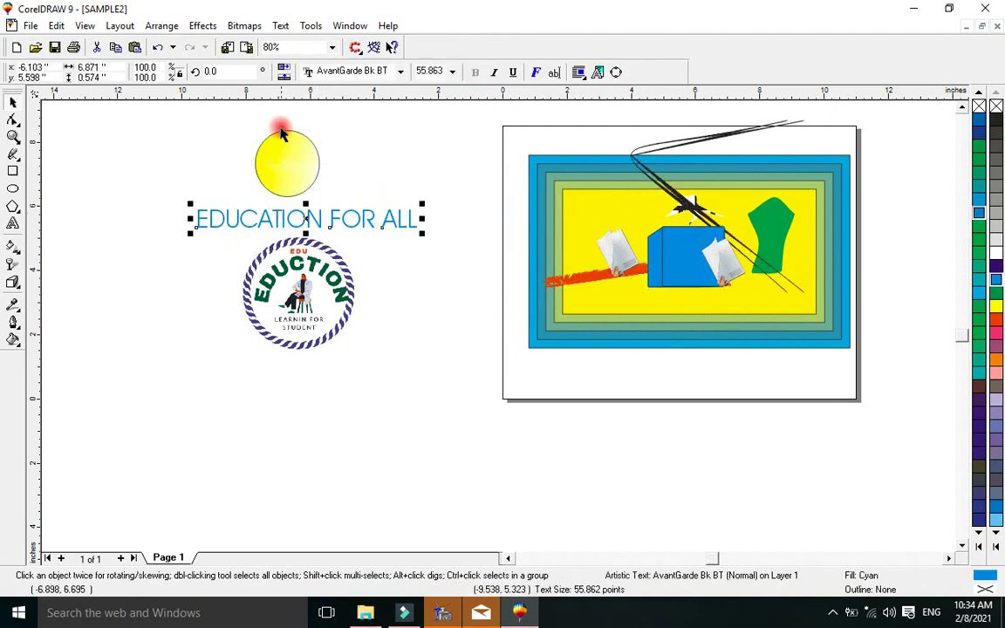
{"action": "left_click", "coordinate": [281, 26]}
{"action": "left_click", "coordinate": [292, 85]}
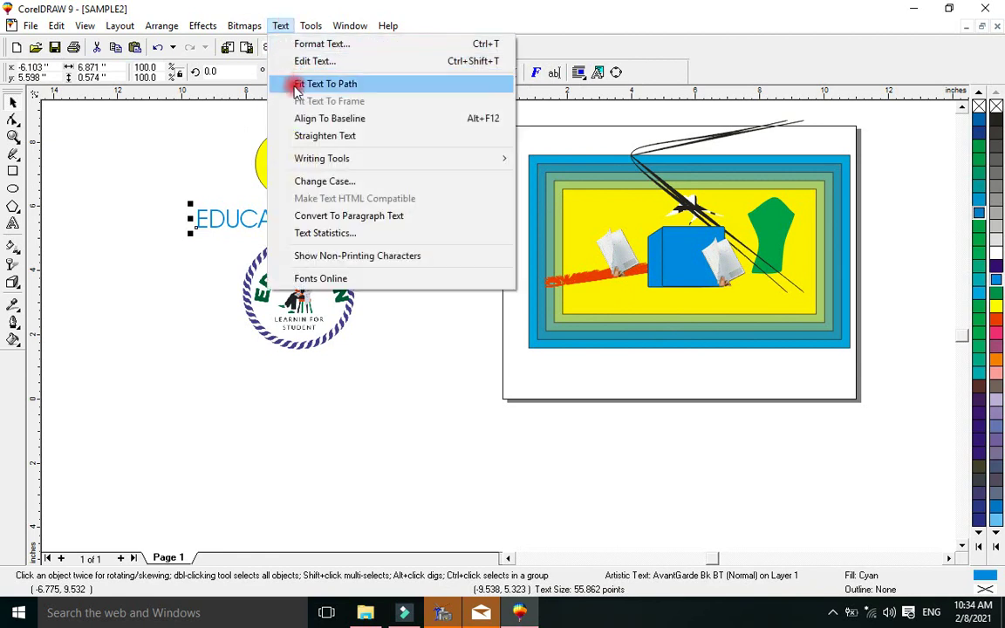
{"action": "left_click", "coordinate": [253, 161]}
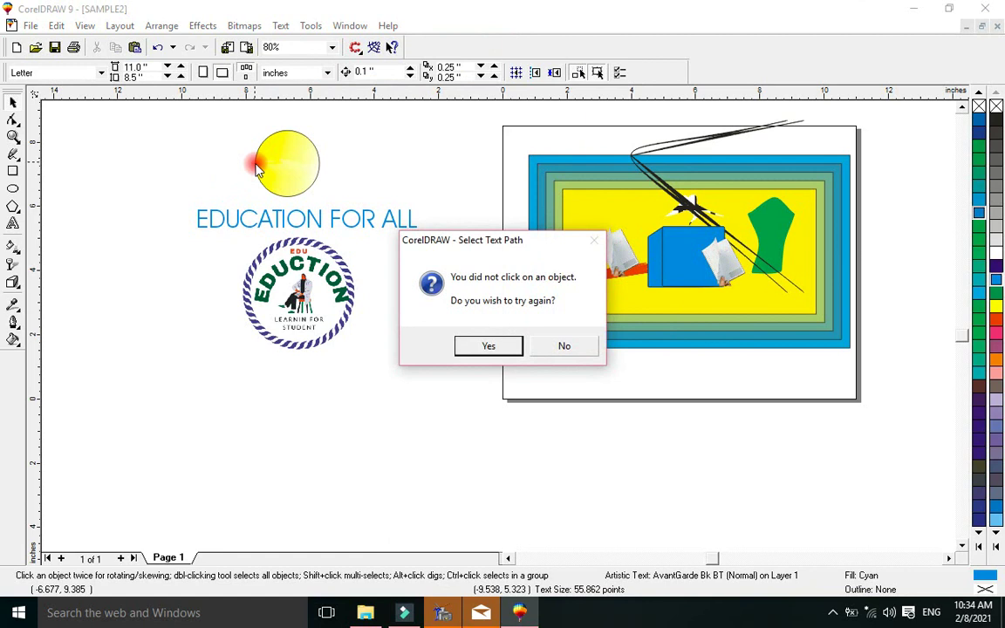
{"action": "left_click", "coordinate": [546, 347]}
Step: Enlarge the yellow circle to about 3.44 by 3.55 inches so it reaches behind the text
{"action": "left_click", "coordinate": [301, 183]}
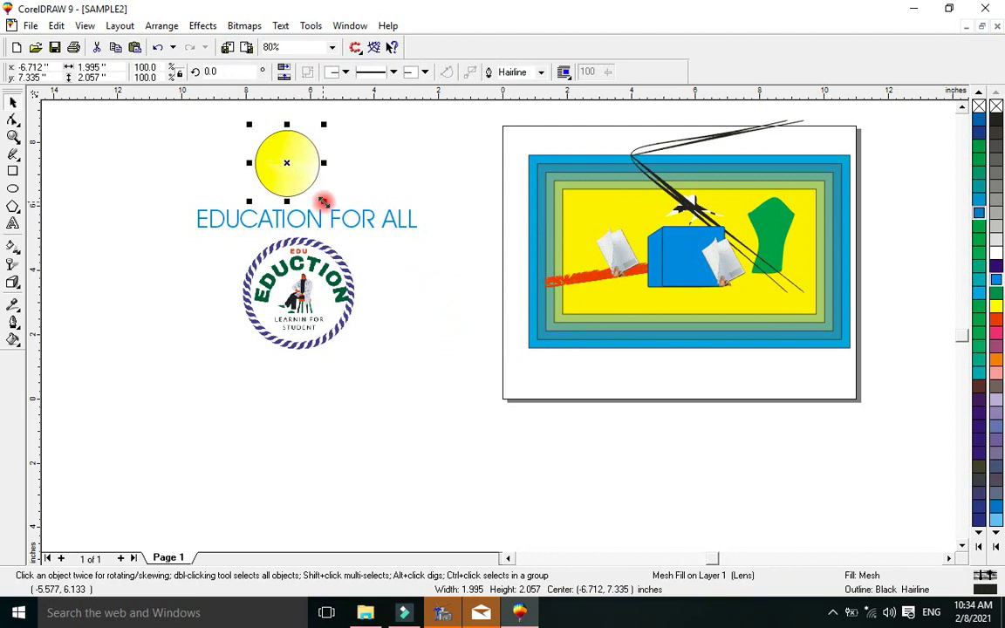
{"action": "left_click_drag", "start_coordinate": [322, 201], "coordinate": [376, 235]}
{"action": "left_click", "coordinate": [248, 219]}
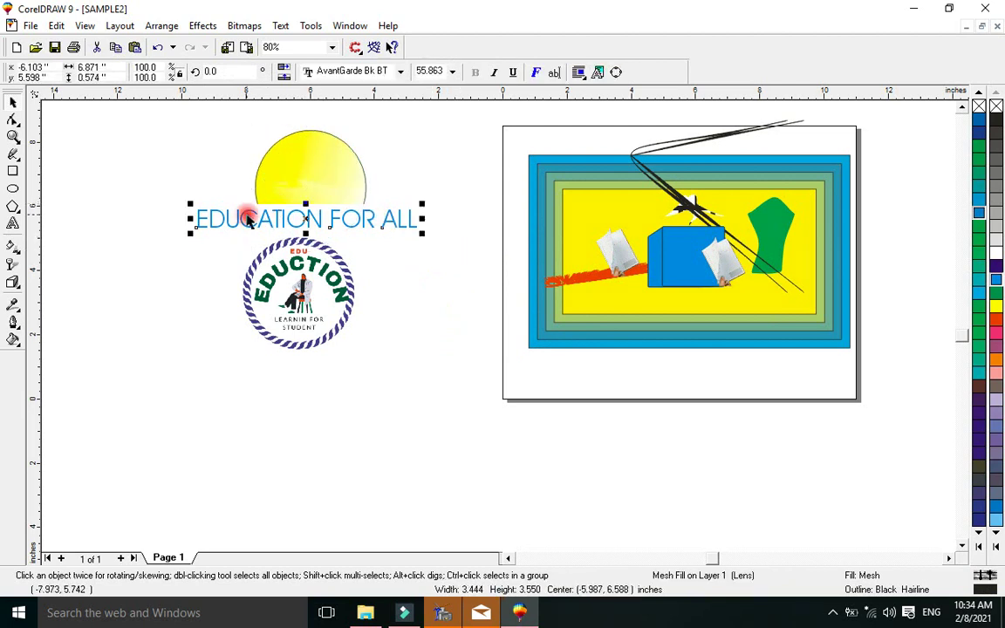
Step: Move the logo bitmap down, clear of the text and circle, to about x -5.78, y -2.29 inches
{"action": "left_click", "coordinate": [209, 199]}
{"action": "left_click_drag", "start_coordinate": [208, 199], "coordinate": [180, 166]}
{"action": "left_click_drag", "start_coordinate": [224, 232], "coordinate": [310, 421]}
{"action": "right_click", "coordinate": [311, 414]}
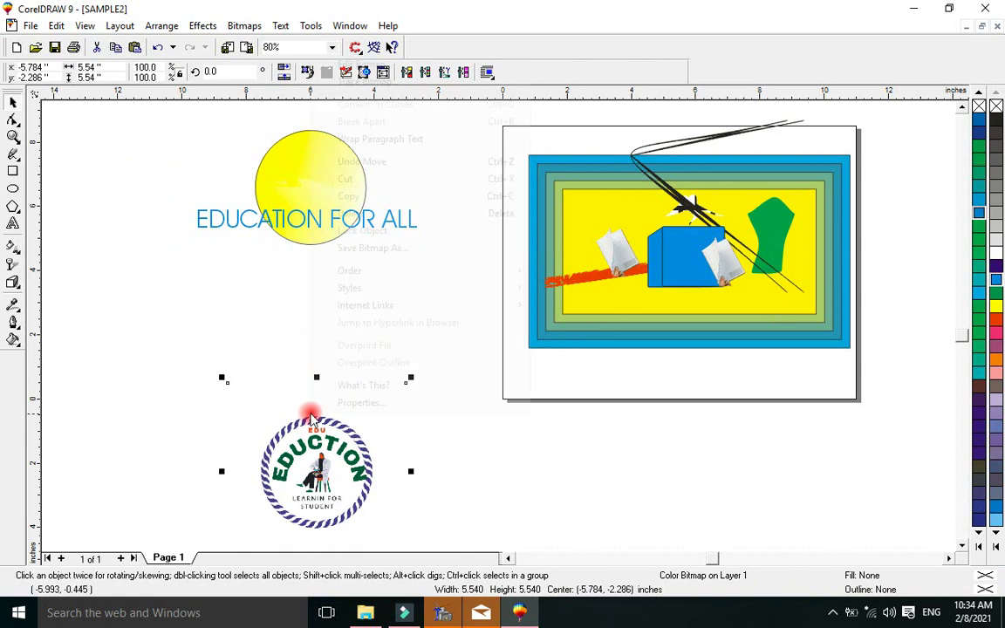
Step: Shift the EDUCATION FOR ALL text to about x -6.59, y 5.28 inches and try fitting it to the yellow circle
{"action": "left_click", "coordinate": [202, 224]}
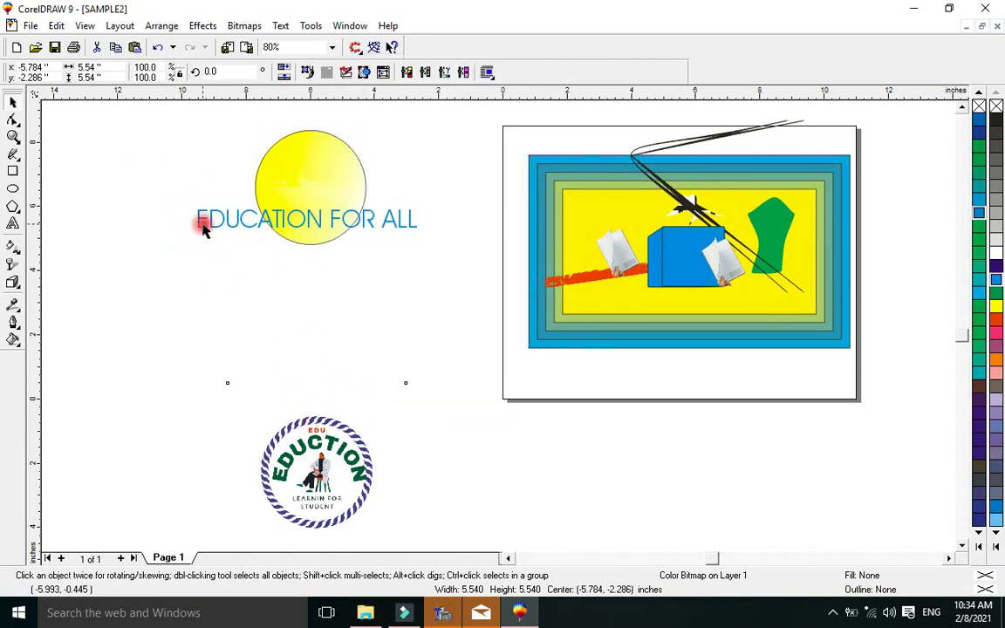
{"action": "left_click_drag", "start_coordinate": [218, 224], "coordinate": [202, 235]}
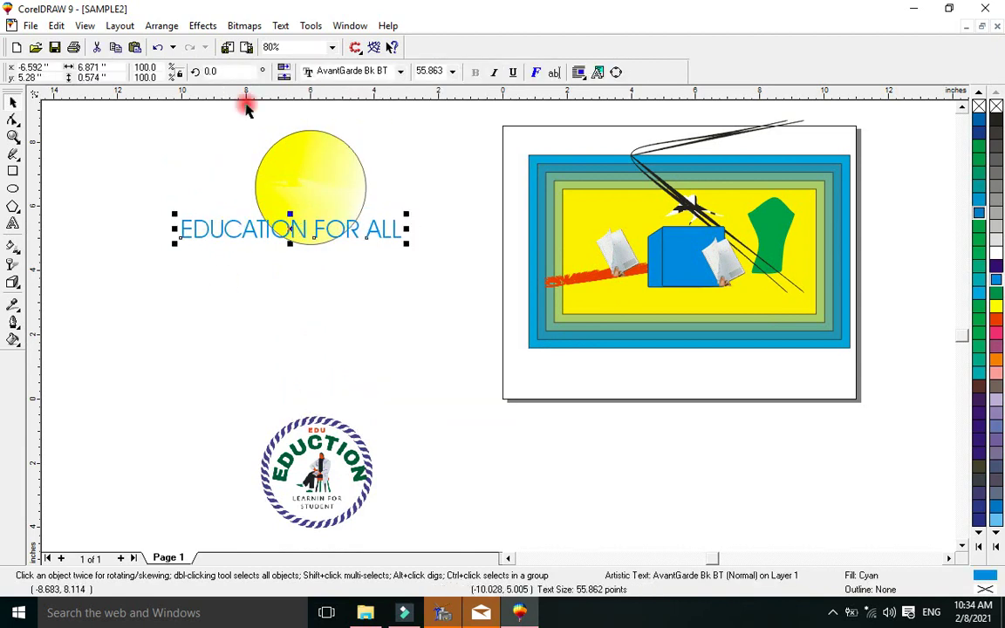
{"action": "left_click", "coordinate": [280, 26]}
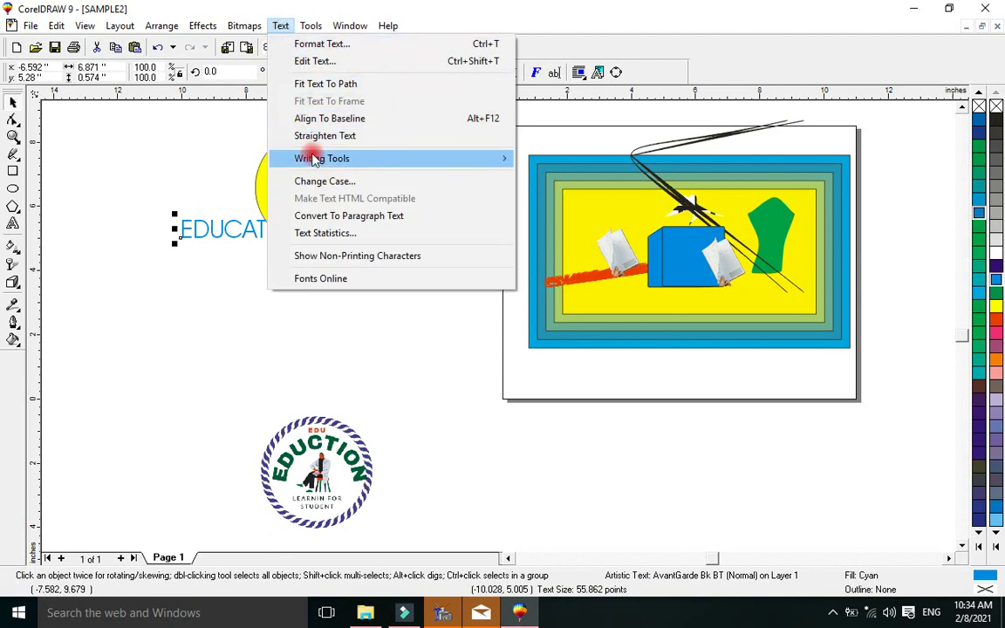
{"action": "left_click", "coordinate": [298, 84]}
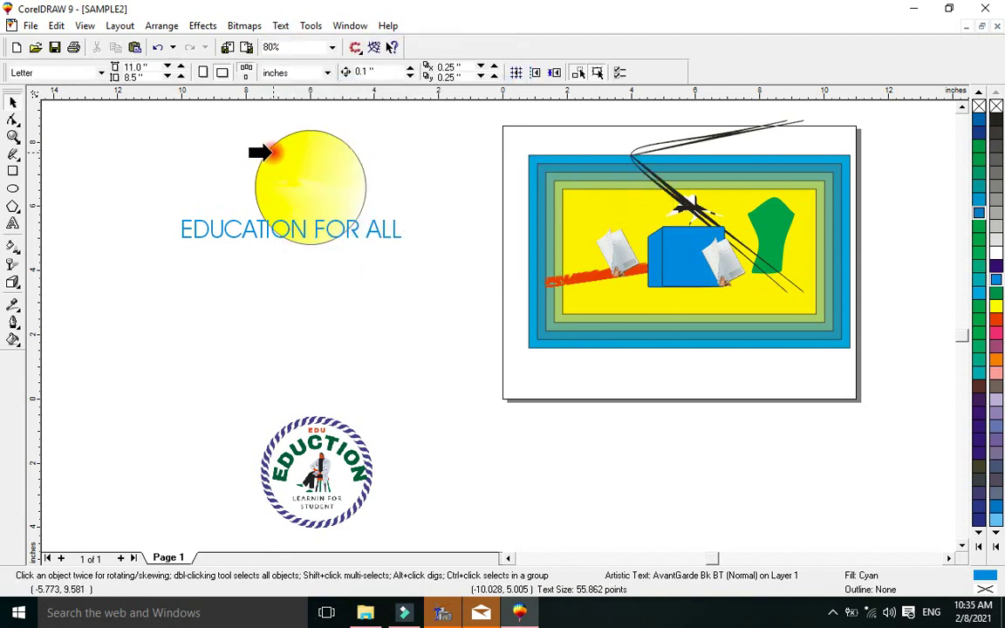
{"action": "left_click", "coordinate": [270, 153]}
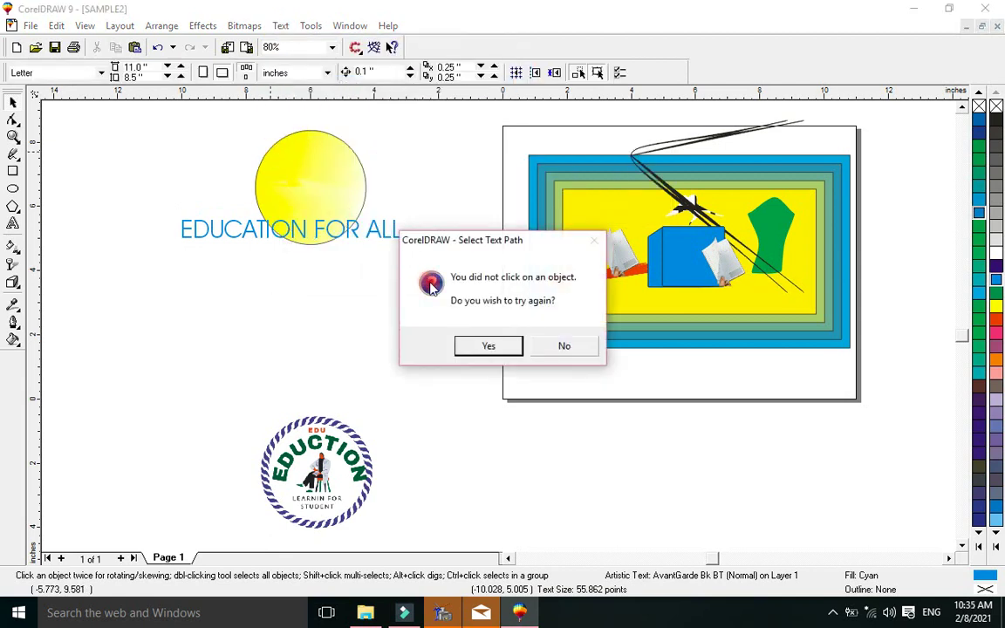
{"action": "left_click", "coordinate": [558, 345]}
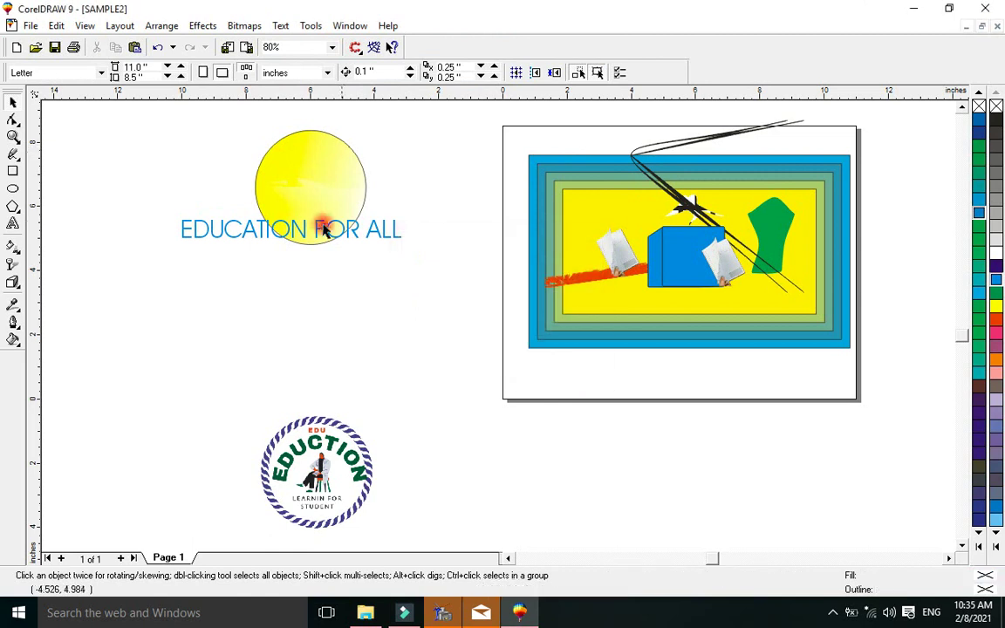
Step: Retry fitting the EDUCATION FOR ALL text to the yellow circle, picking its outline as the path
{"action": "left_click", "coordinate": [280, 26]}
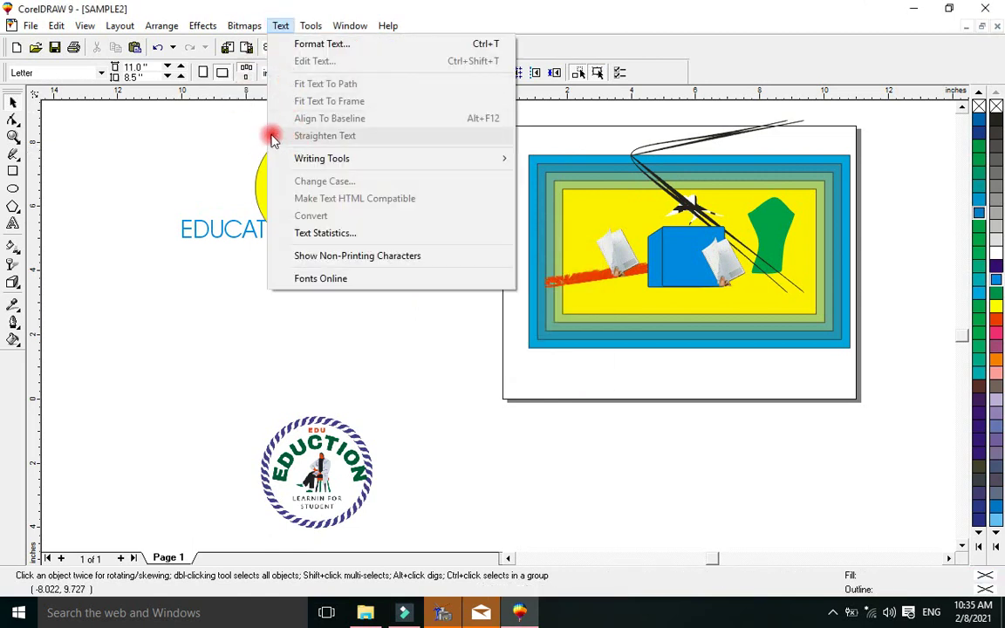
{"action": "left_click", "coordinate": [247, 164]}
{"action": "left_click", "coordinate": [249, 231]}
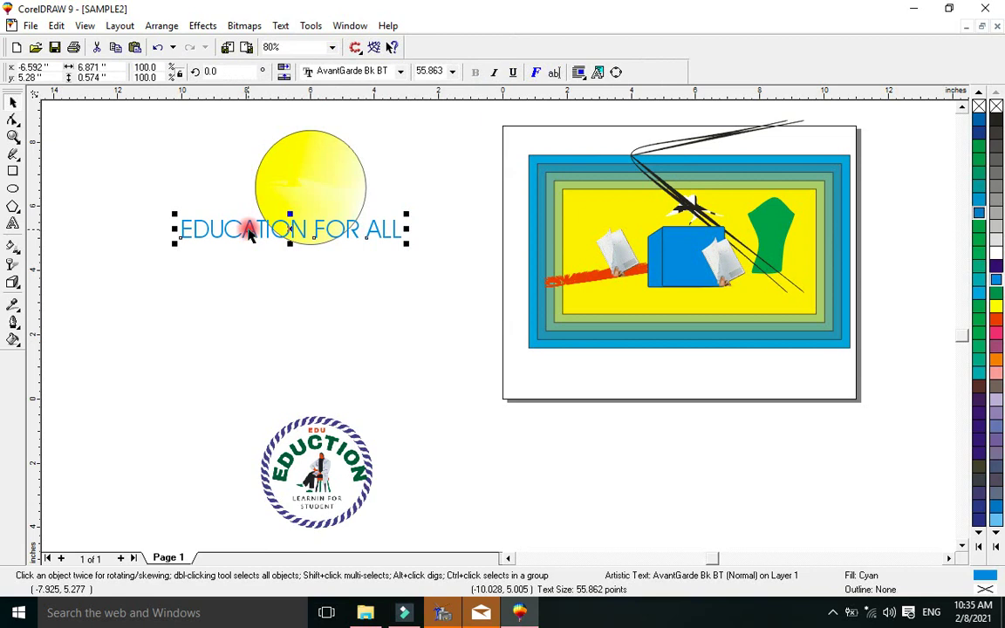
{"action": "left_click", "coordinate": [281, 25]}
{"action": "left_click", "coordinate": [288, 83]}
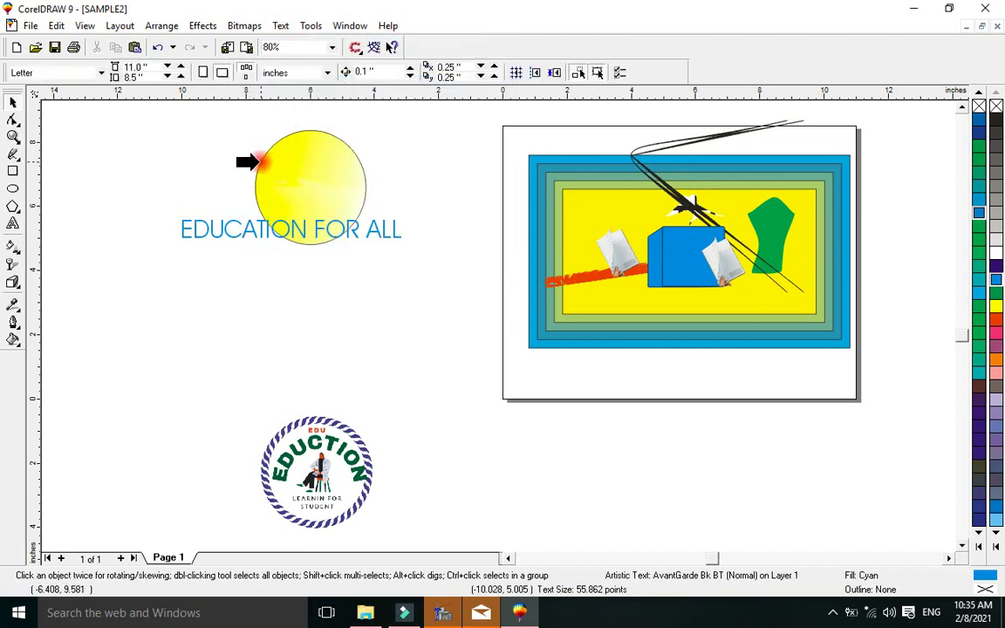
{"action": "left_click", "coordinate": [259, 162]}
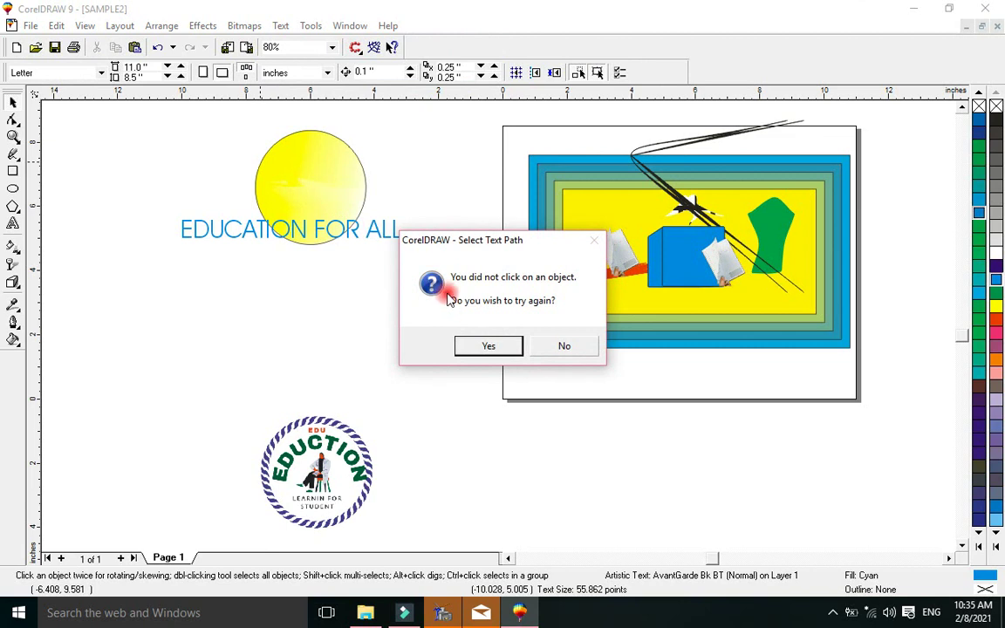
{"action": "left_click", "coordinate": [541, 346]}
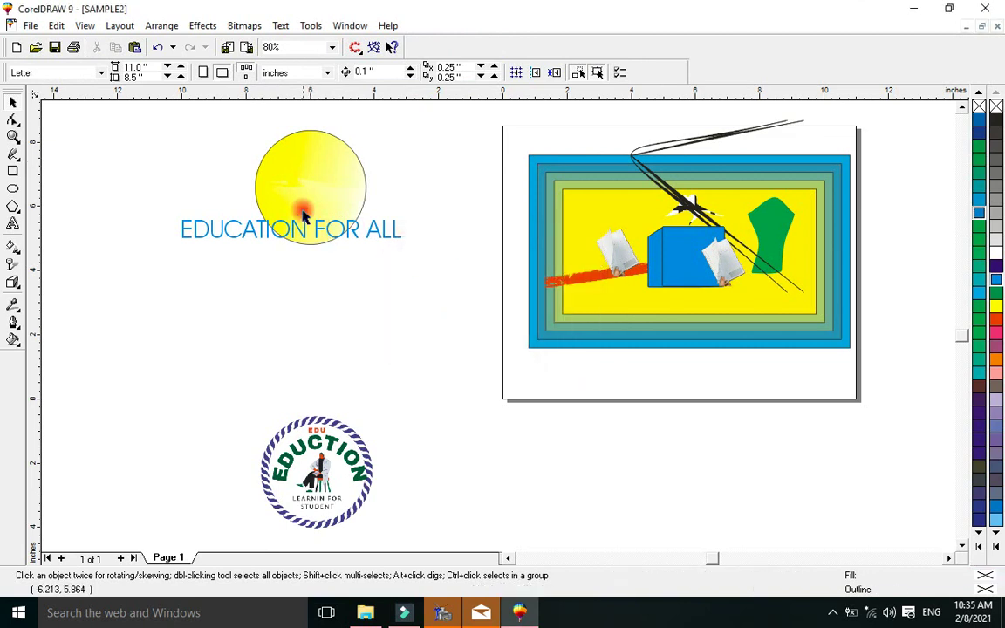
Step: Separate the text from the yellow circle, moving the text to about x -9.26, y 6.58 inches and the circle below it
{"action": "left_click", "coordinate": [307, 223]}
{"action": "left_click_drag", "start_coordinate": [318, 222], "coordinate": [424, 322]}
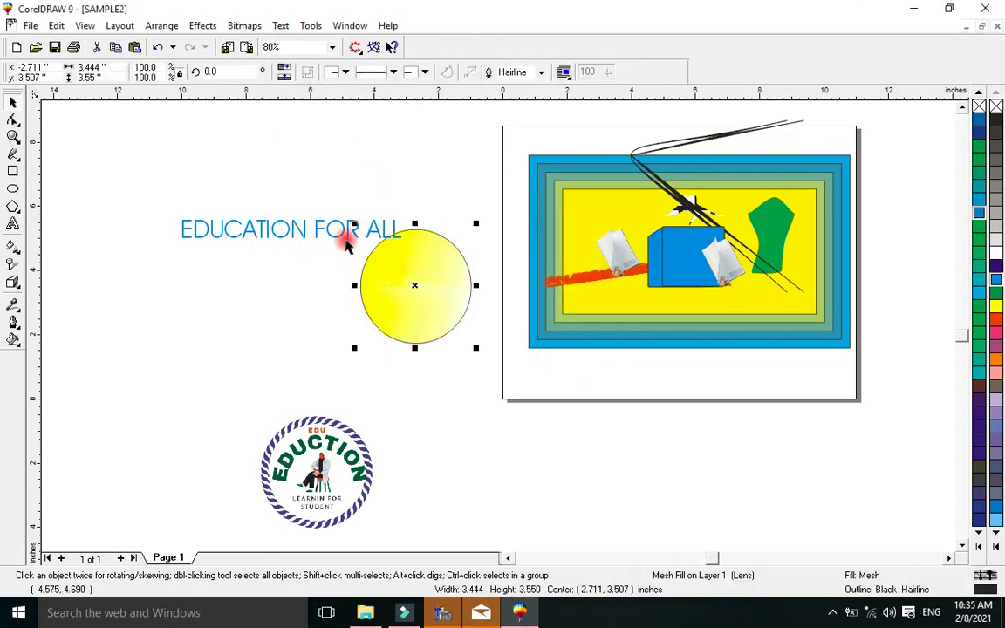
{"action": "left_click_drag", "start_coordinate": [319, 227], "coordinate": [228, 184]}
{"action": "left_click_drag", "start_coordinate": [374, 287], "coordinate": [254, 263]}
Step: Try fitting the EDUCATION FOR ALL text to the yellow circle now placed below it
{"action": "left_click", "coordinate": [206, 189]}
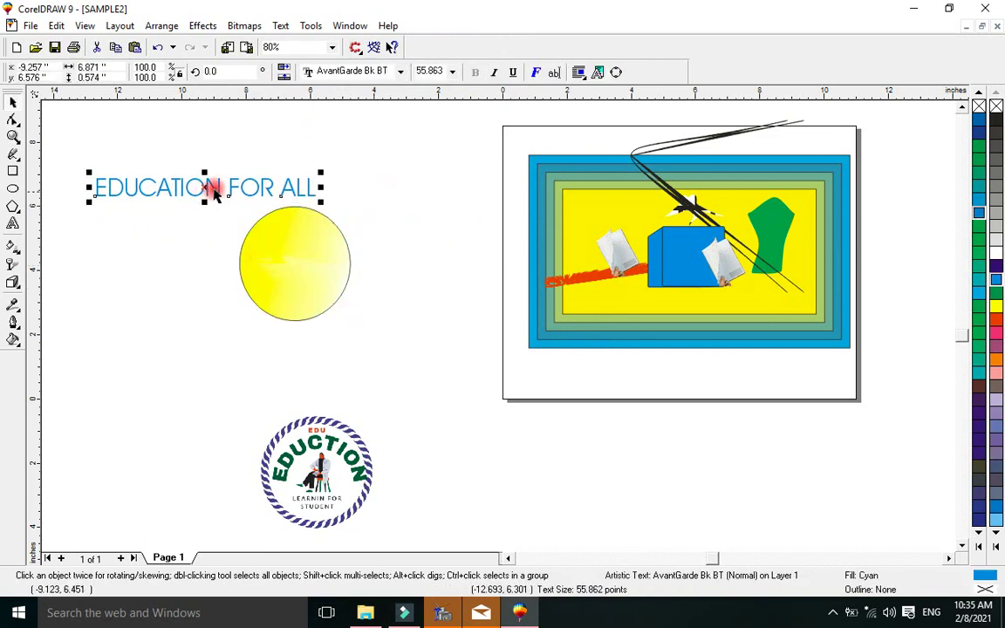
{"action": "left_click", "coordinate": [284, 27]}
{"action": "left_click", "coordinate": [307, 83]}
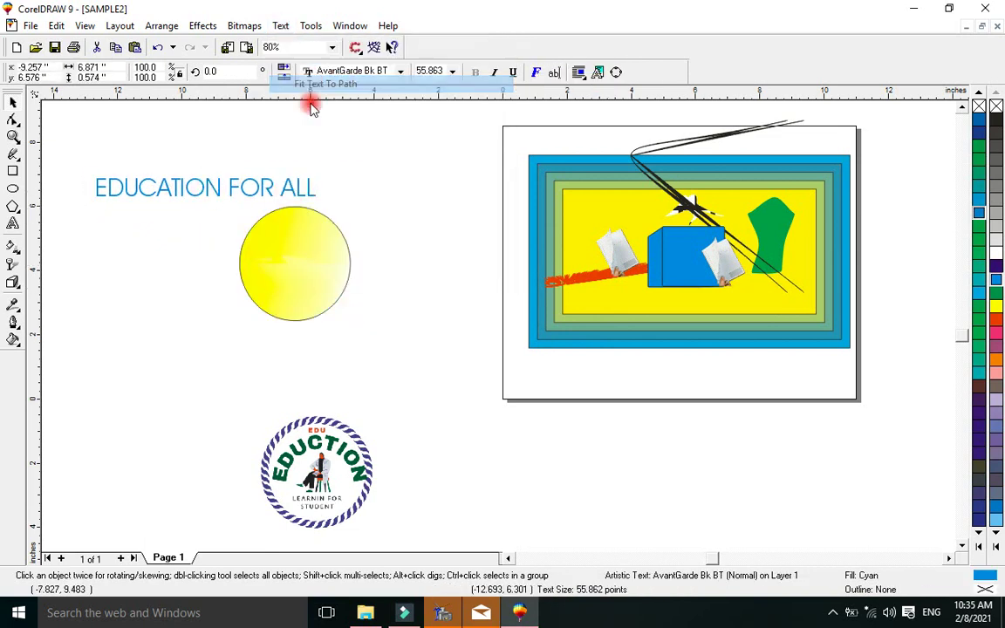
{"action": "left_click", "coordinate": [259, 222]}
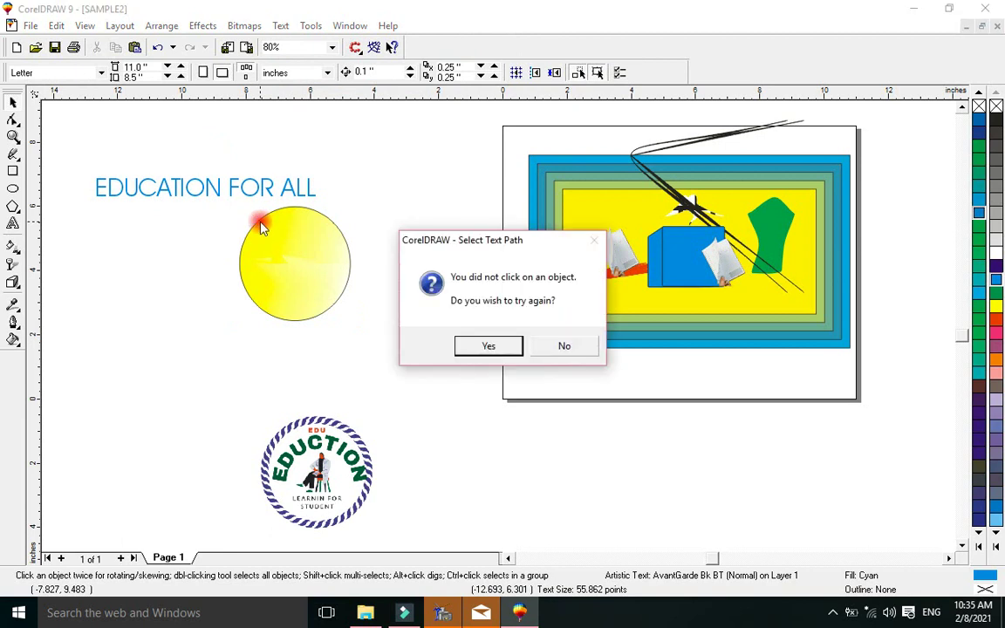
{"action": "left_click", "coordinate": [565, 346]}
Step: Move the yellow circle to about x -0.39, y 3.16 inches and draw an ellipse about 3.96 by 4.28 inches below the text
{"action": "left_click", "coordinate": [460, 308]}
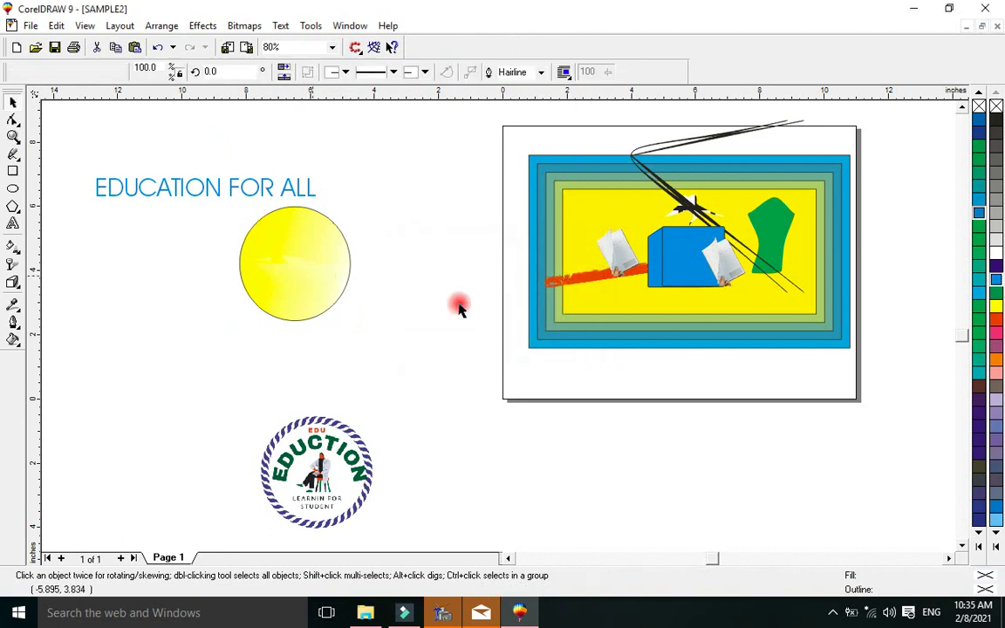
{"action": "left_click", "coordinate": [13, 190]}
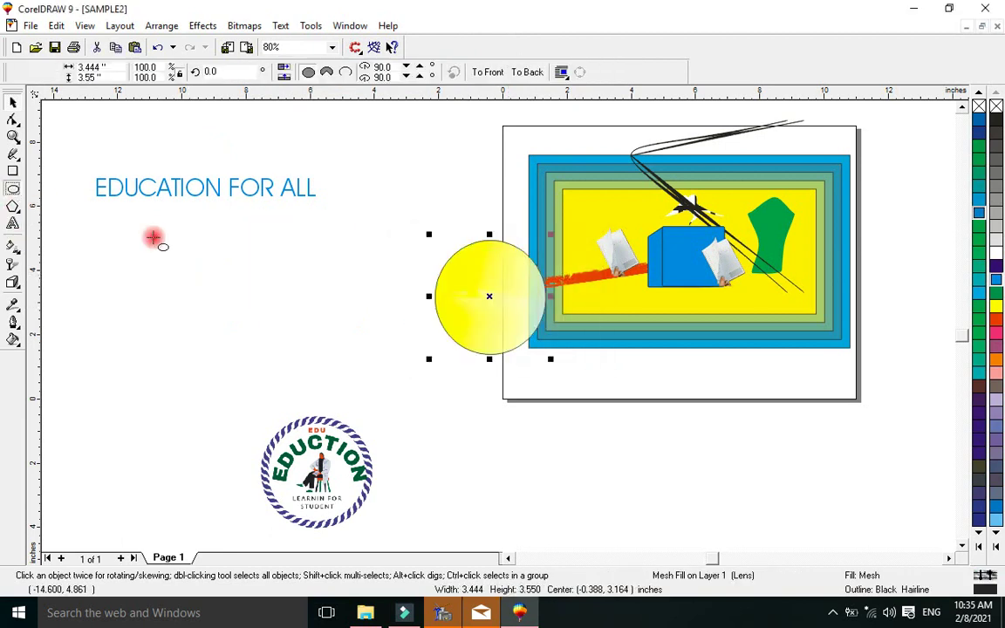
{"action": "left_click_drag", "start_coordinate": [166, 228], "coordinate": [293, 365]}
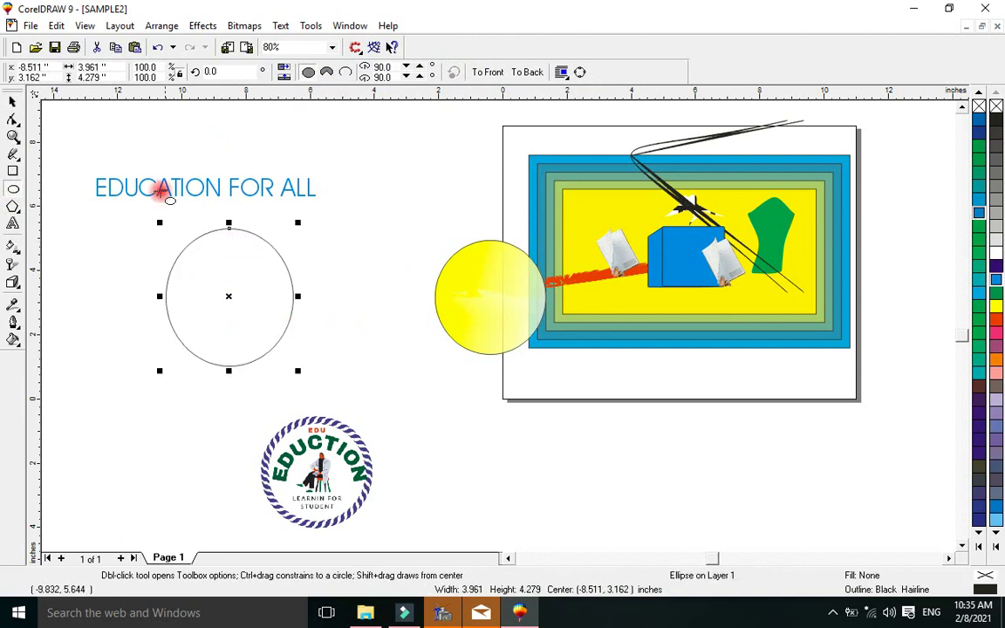
Step: Move the EDUCATION FOR ALL text higher above the new ellipse, to about x -9.09, y 7.53 inches
{"action": "left_click", "coordinate": [13, 104]}
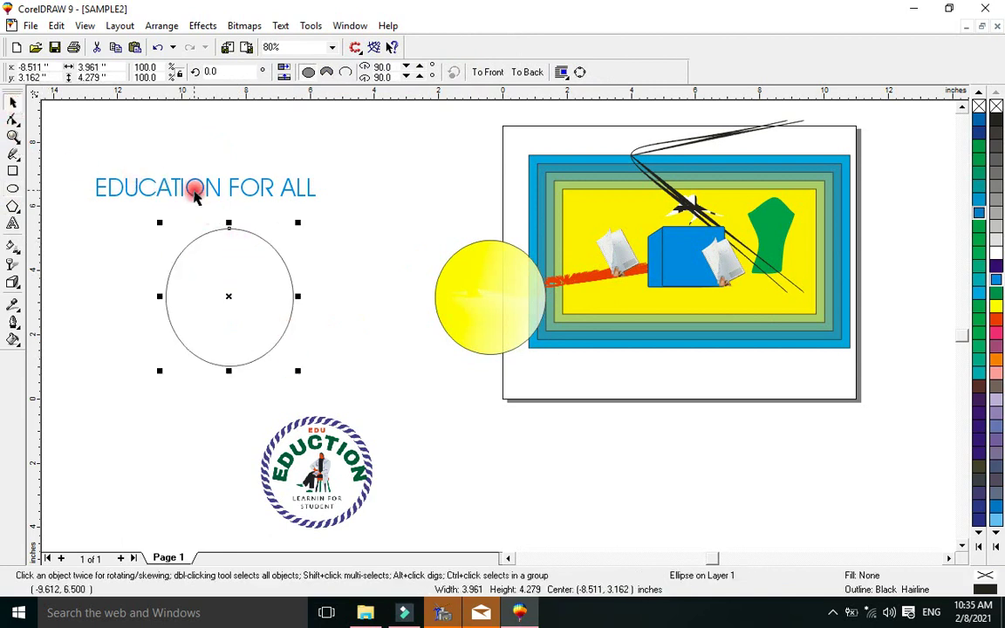
{"action": "left_click", "coordinate": [194, 198]}
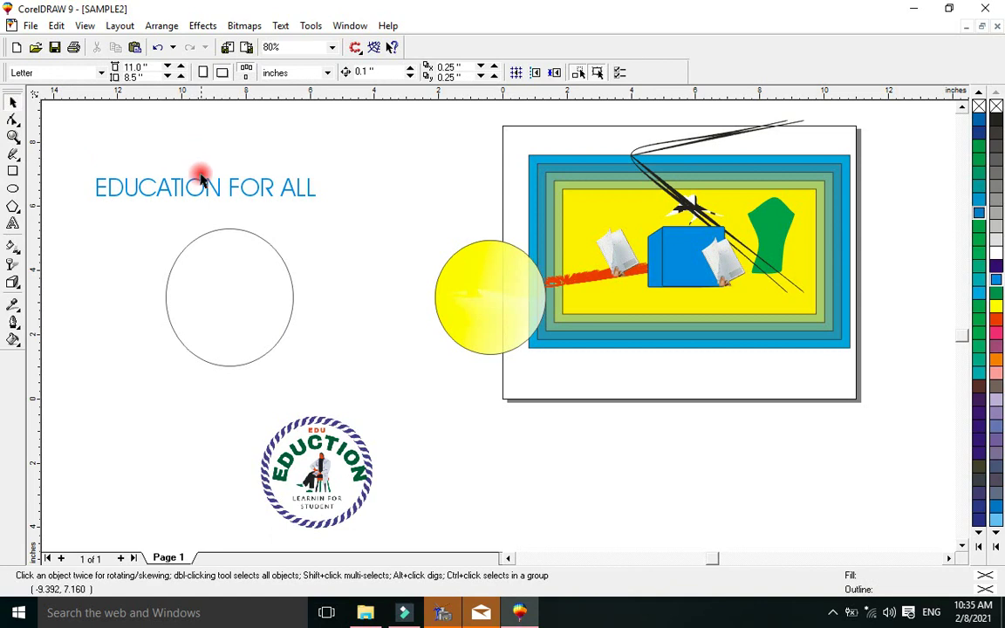
{"action": "left_click", "coordinate": [199, 184]}
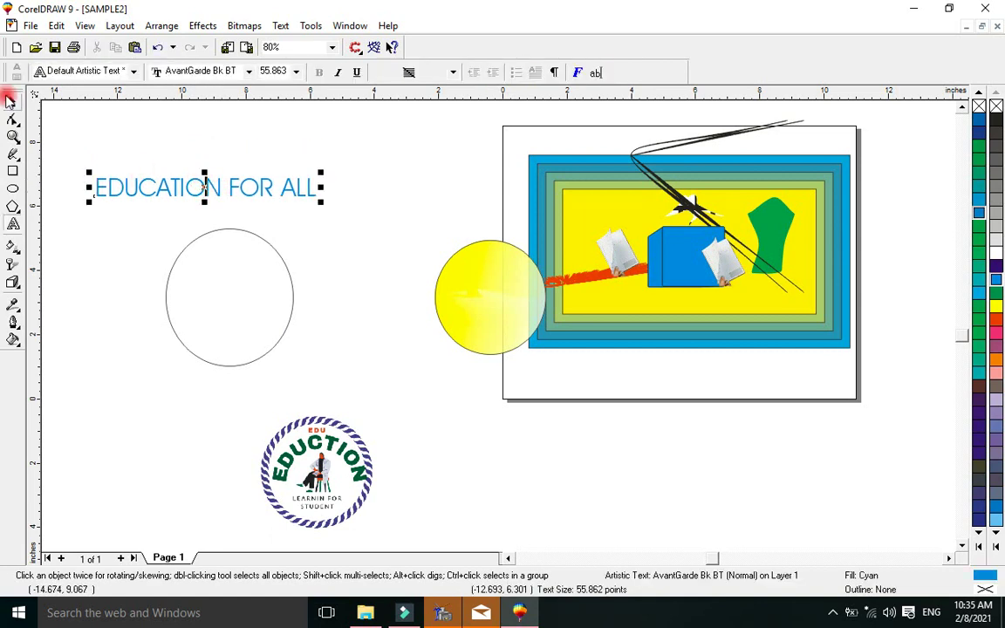
{"action": "left_click_drag", "start_coordinate": [142, 183], "coordinate": [147, 153]}
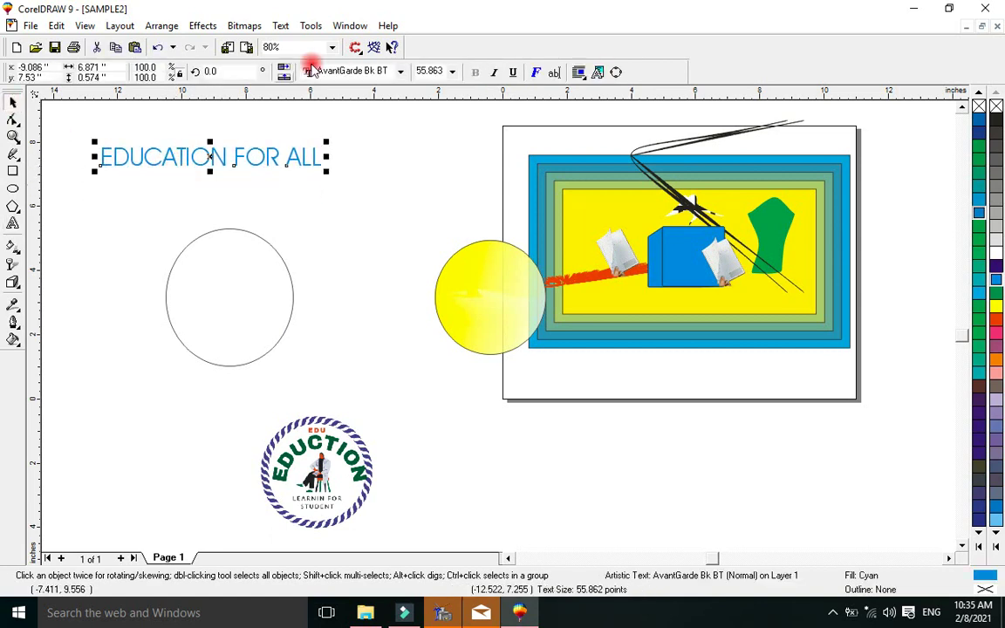
Step: Fit the EDUCATION FOR ALL text to the empty ellipse and move the combined object slightly up
{"action": "left_click", "coordinate": [313, 26]}
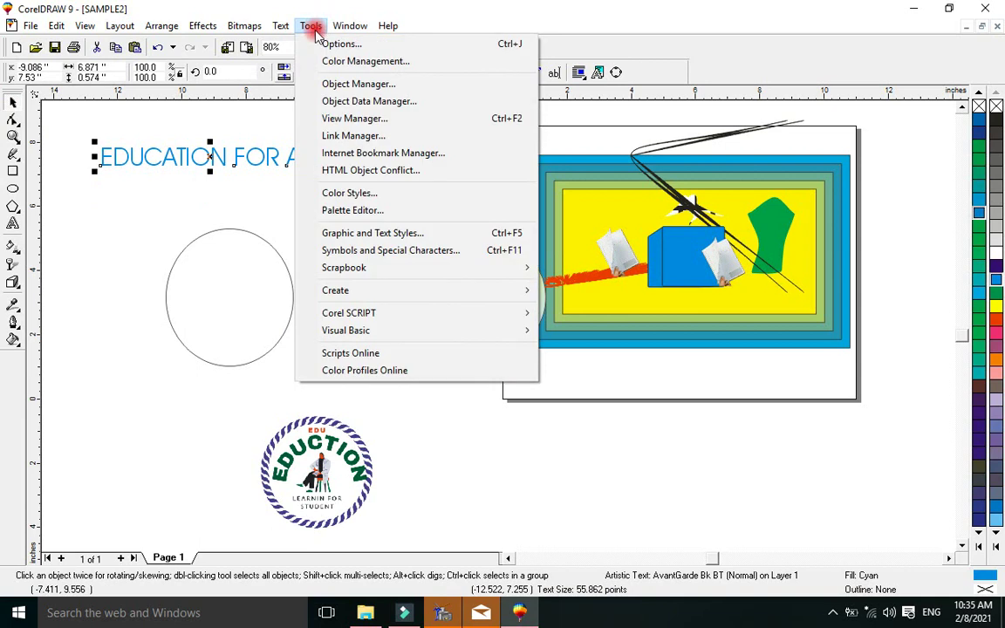
{"action": "left_click", "coordinate": [344, 29]}
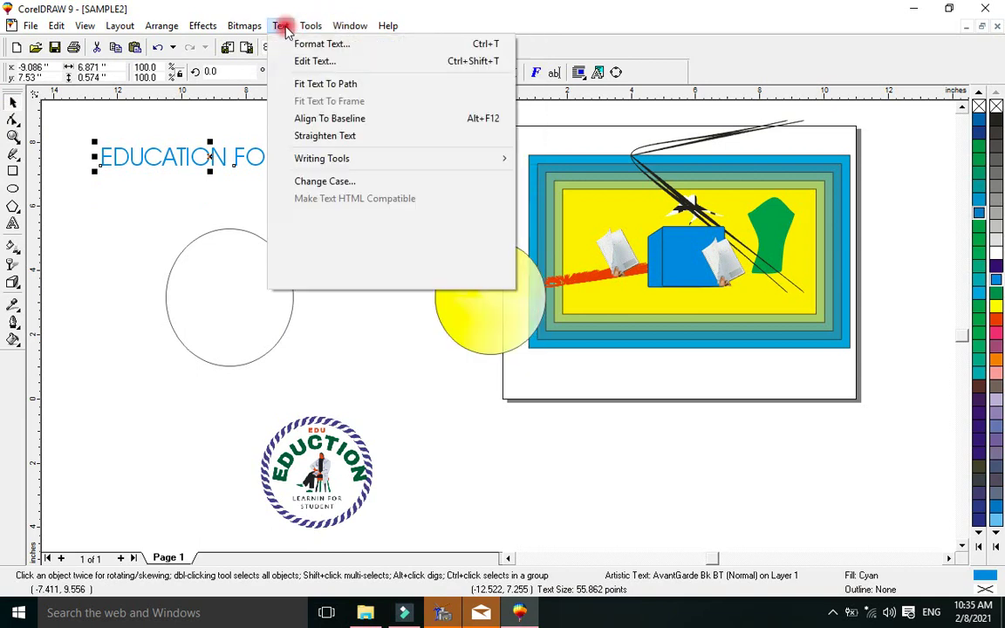
{"action": "left_click", "coordinate": [288, 77]}
{"action": "left_click", "coordinate": [200, 239]}
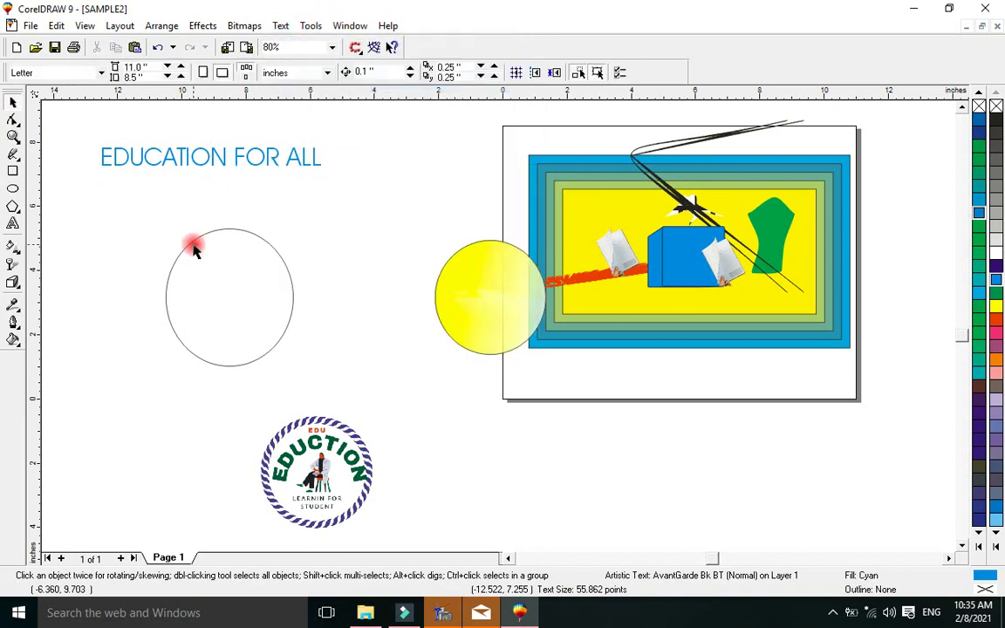
{"action": "left_click_drag", "start_coordinate": [218, 253], "coordinate": [243, 249]}
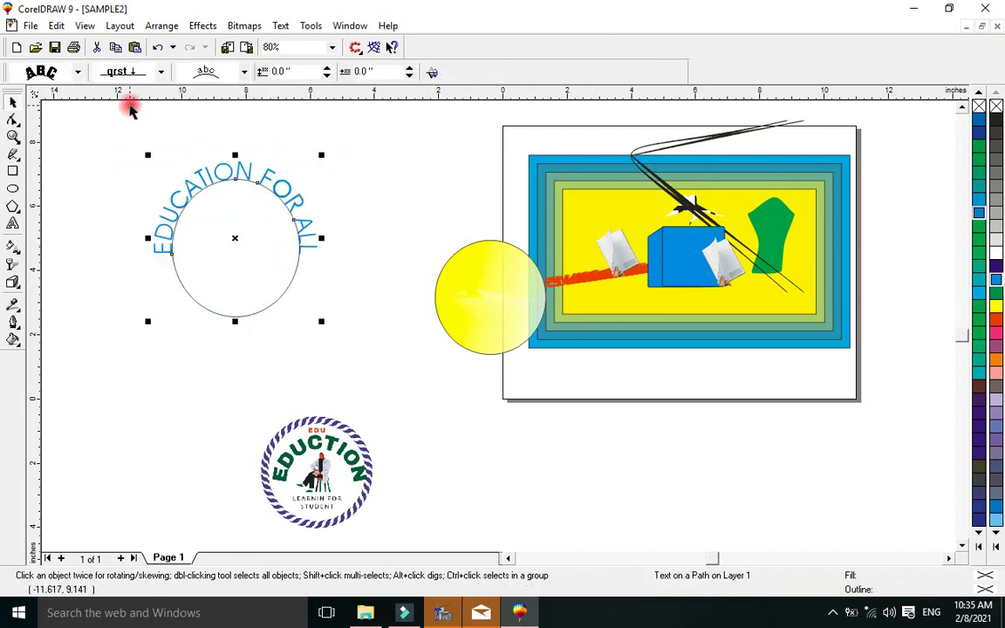
Step: Try two skewed text orientations on the ellipse path and restore the rotated-letters orientation
{"action": "left_click", "coordinate": [51, 74]}
{"action": "left_click", "coordinate": [44, 96]}
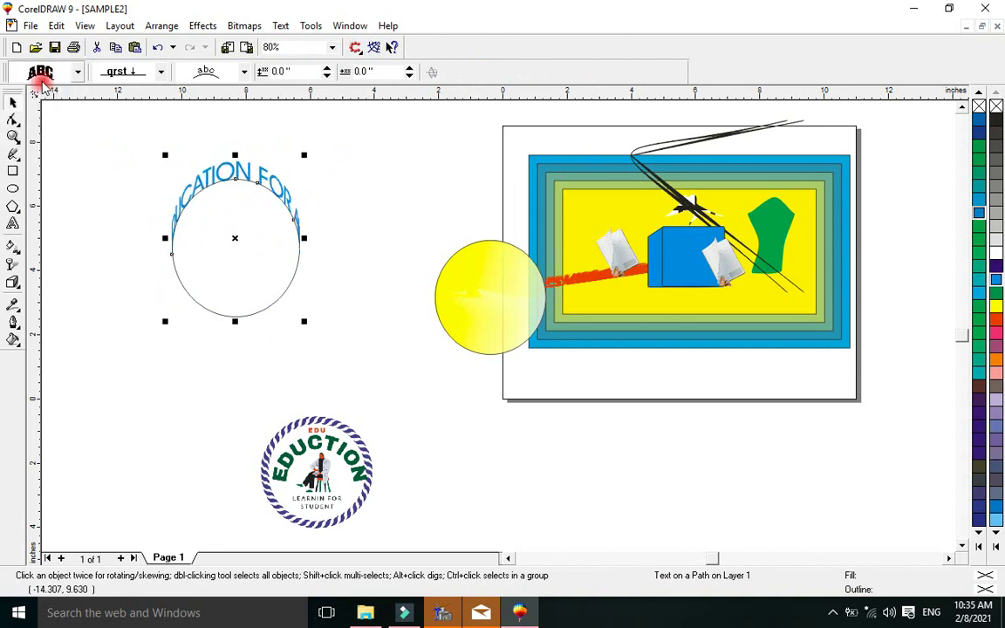
{"action": "left_click", "coordinate": [35, 71]}
{"action": "left_click", "coordinate": [45, 113]}
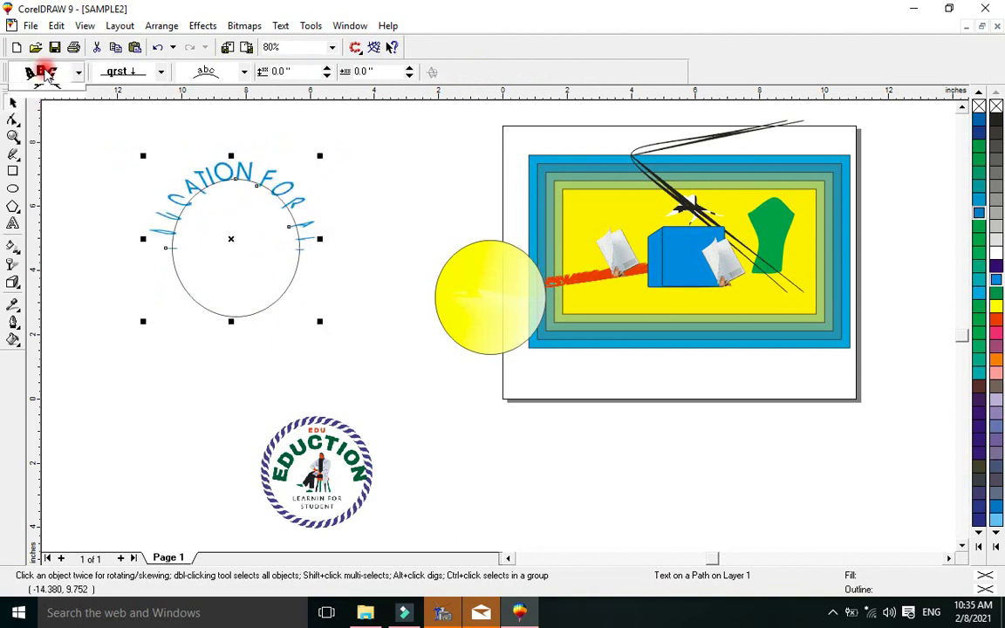
{"action": "left_click", "coordinate": [40, 70]}
{"action": "left_click", "coordinate": [48, 99]}
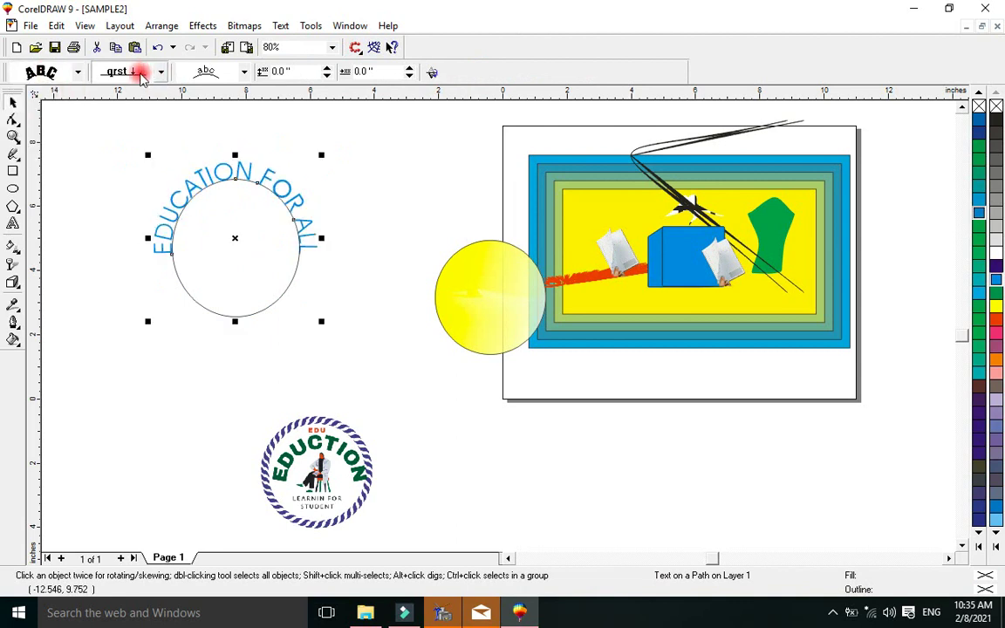
Step: Try another vertical placement for the text on the ellipse and restore the original placement
{"action": "left_click", "coordinate": [160, 72]}
{"action": "left_click", "coordinate": [131, 131]}
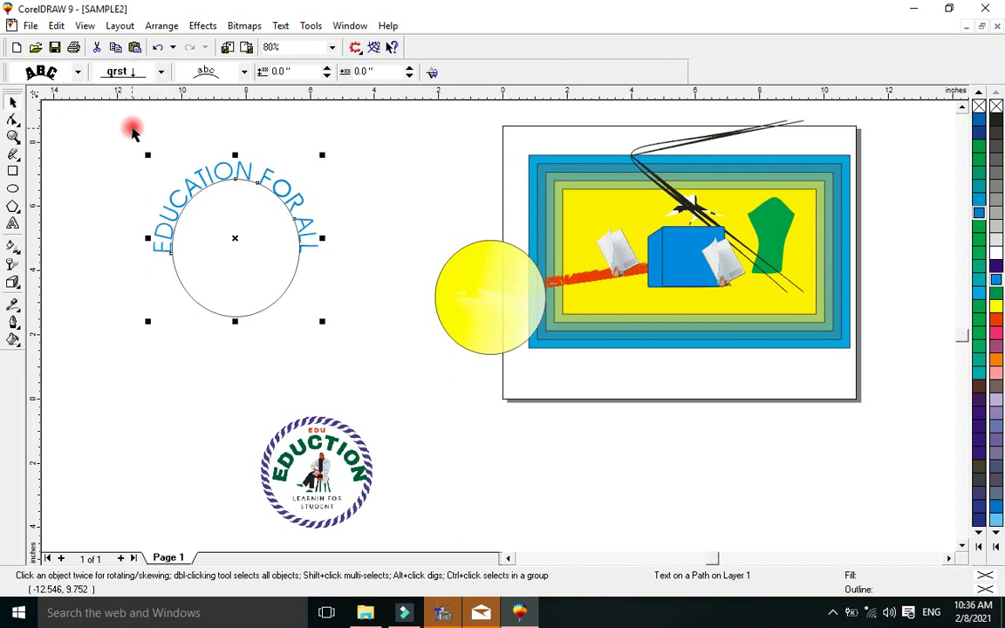
{"action": "left_click", "coordinate": [160, 72]}
{"action": "left_click", "coordinate": [130, 96]}
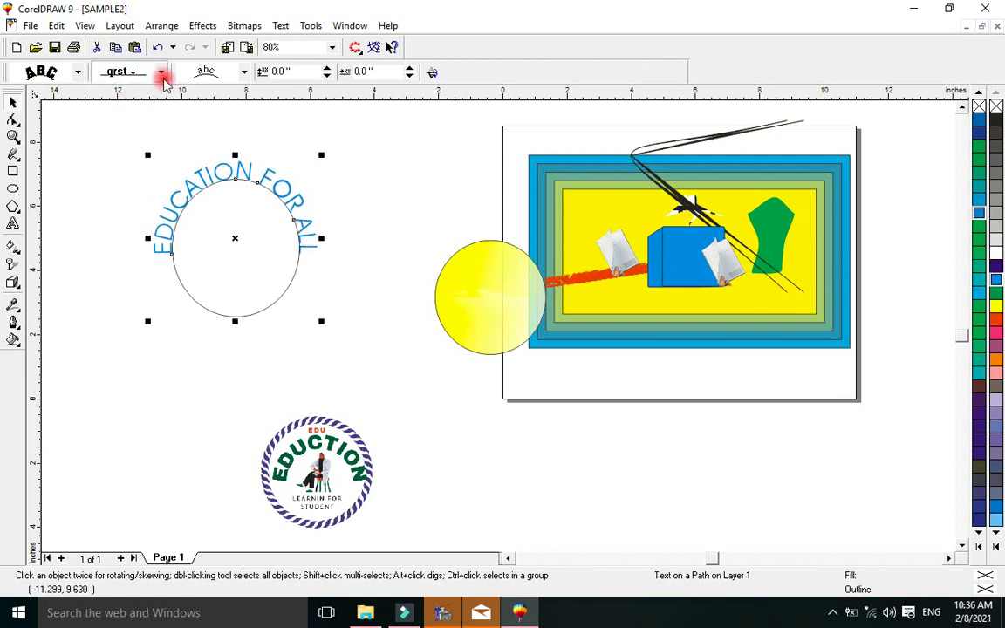
Step: Try placing the path text around the ellipse's right side and bottom, and settle on its left side
{"action": "left_click", "coordinate": [218, 77]}
{"action": "left_click", "coordinate": [214, 109]}
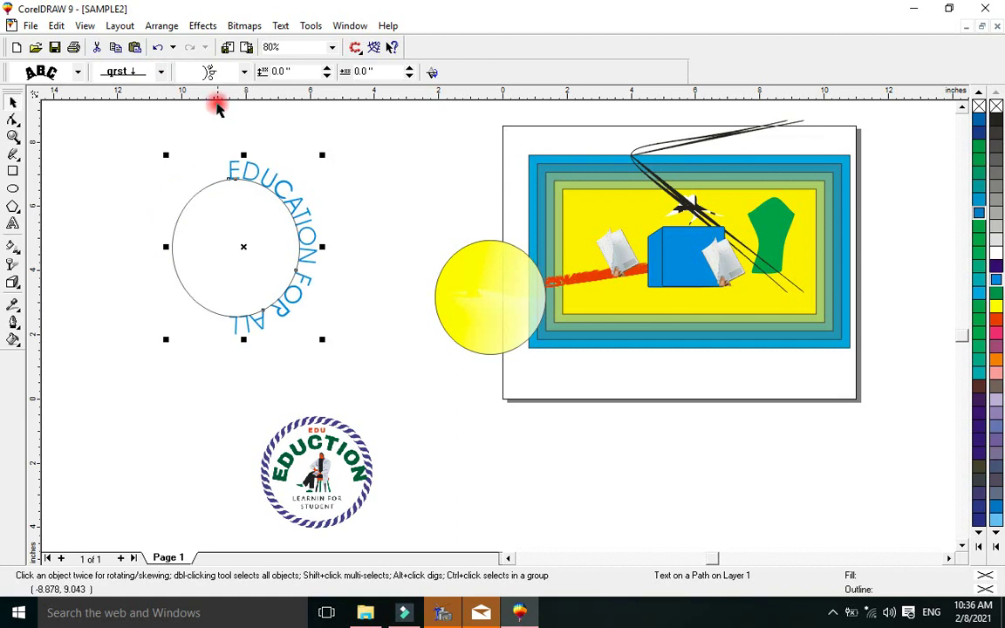
{"action": "left_click", "coordinate": [212, 72]}
{"action": "left_click", "coordinate": [213, 131]}
{"action": "left_click", "coordinate": [203, 73]}
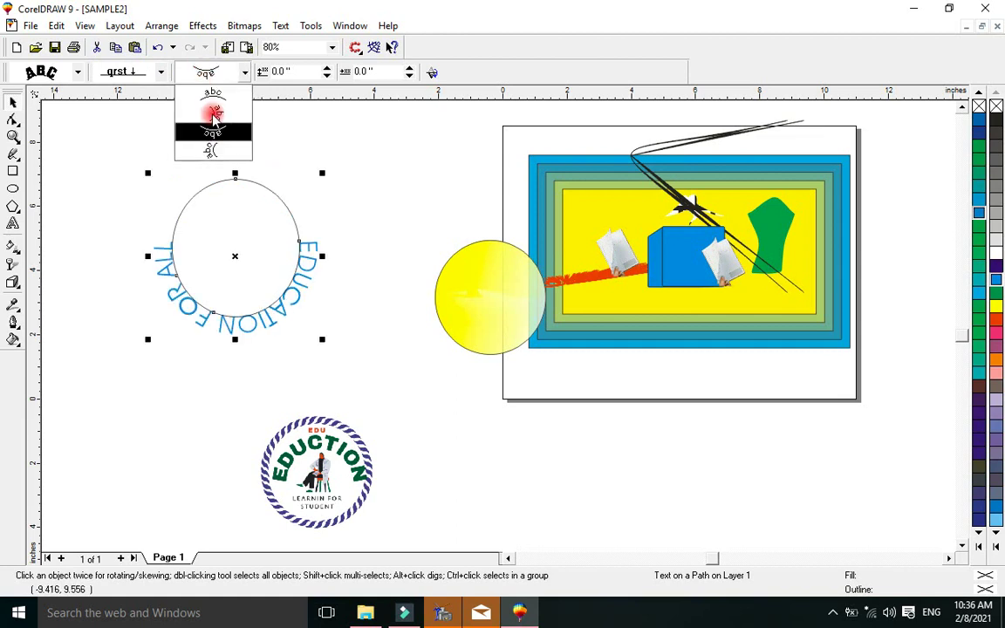
{"action": "left_click", "coordinate": [211, 140]}
{"action": "left_click", "coordinate": [208, 74]}
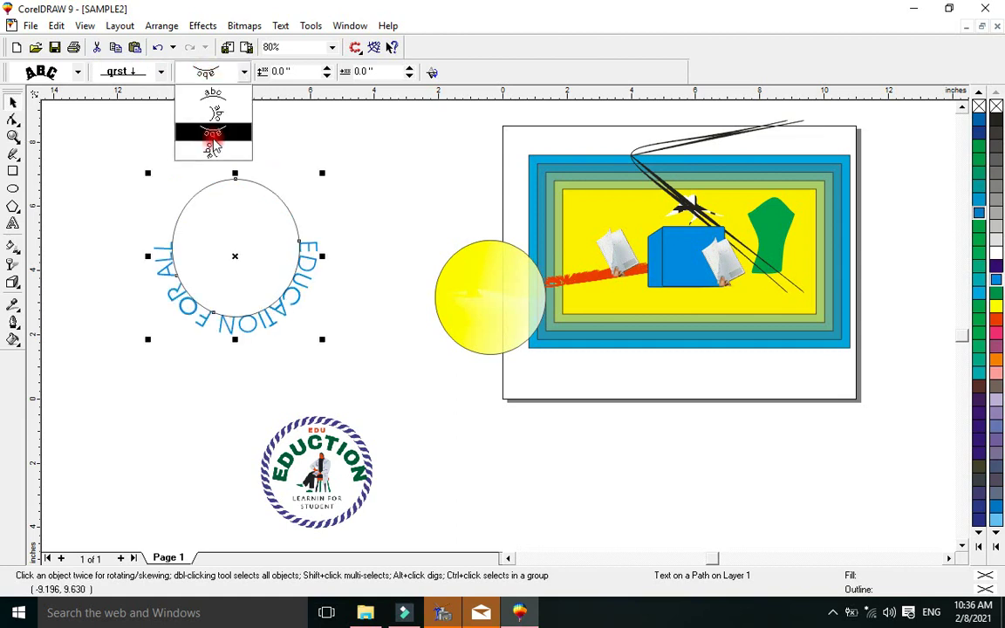
{"action": "left_click", "coordinate": [217, 128]}
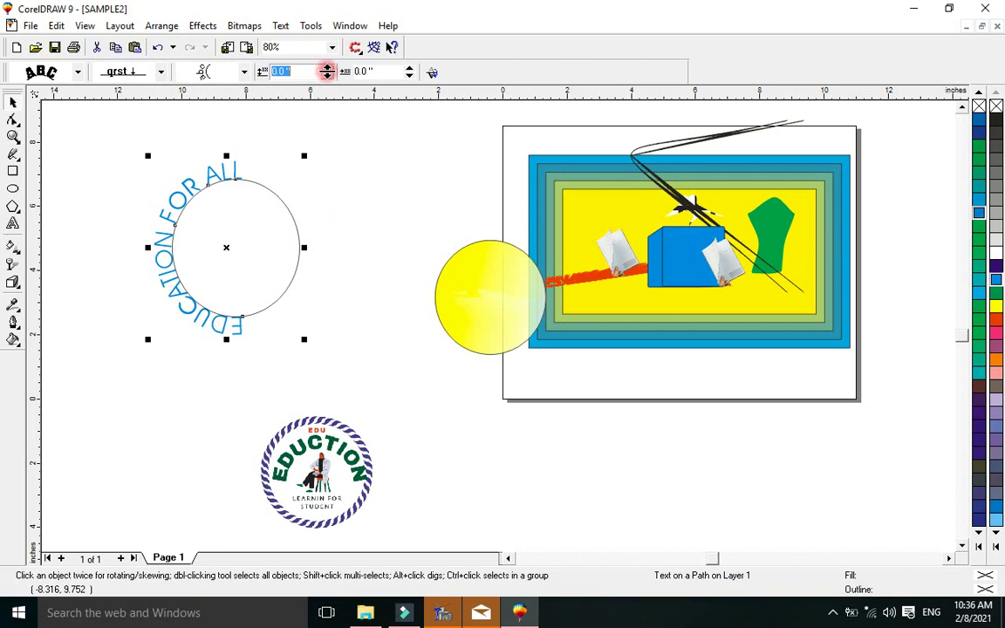
Step: Place the EDUCATION FOR ALL text along the ellipse's top at 0.15 in from the path and move the object down and left
{"action": "left_click", "coordinate": [244, 72]}
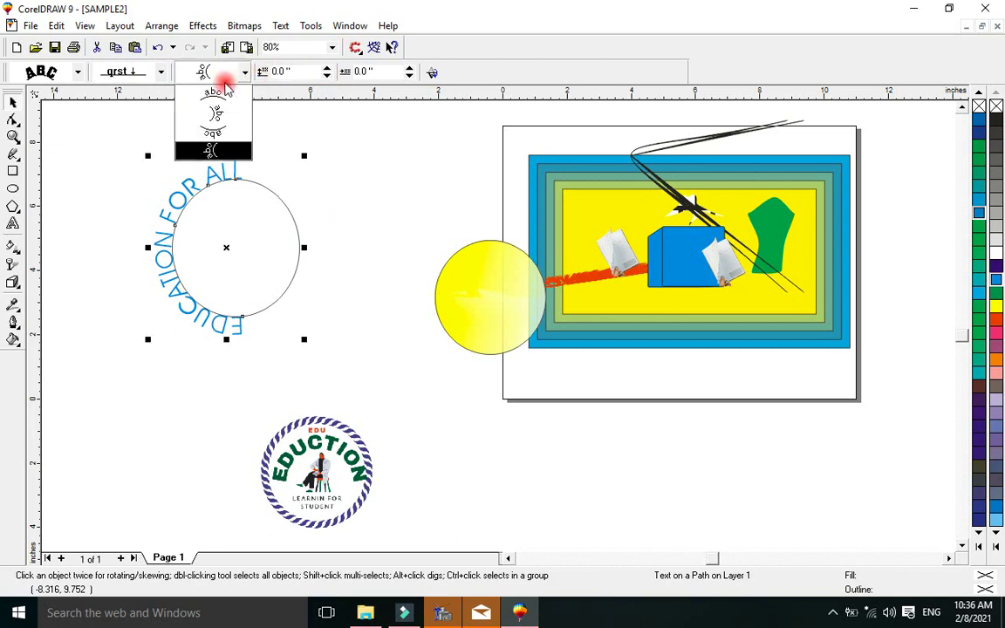
{"action": "left_click", "coordinate": [213, 94]}
{"action": "left_click_drag", "start_coordinate": [328, 68], "coordinate": [326, 77]}
{"action": "left_click", "coordinate": [328, 167]}
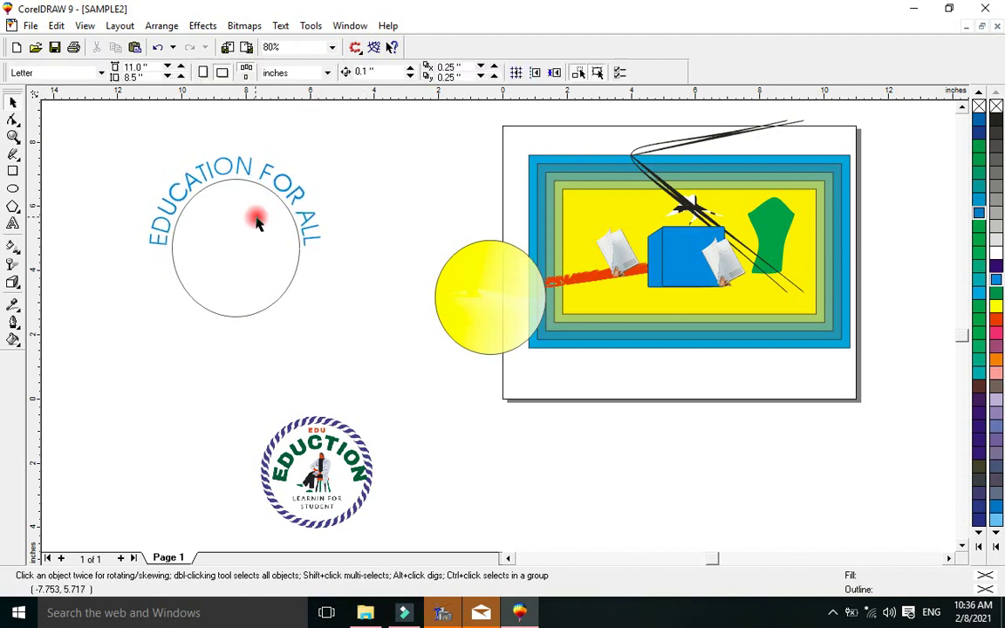
{"action": "left_click_drag", "start_coordinate": [234, 221], "coordinate": [203, 316]}
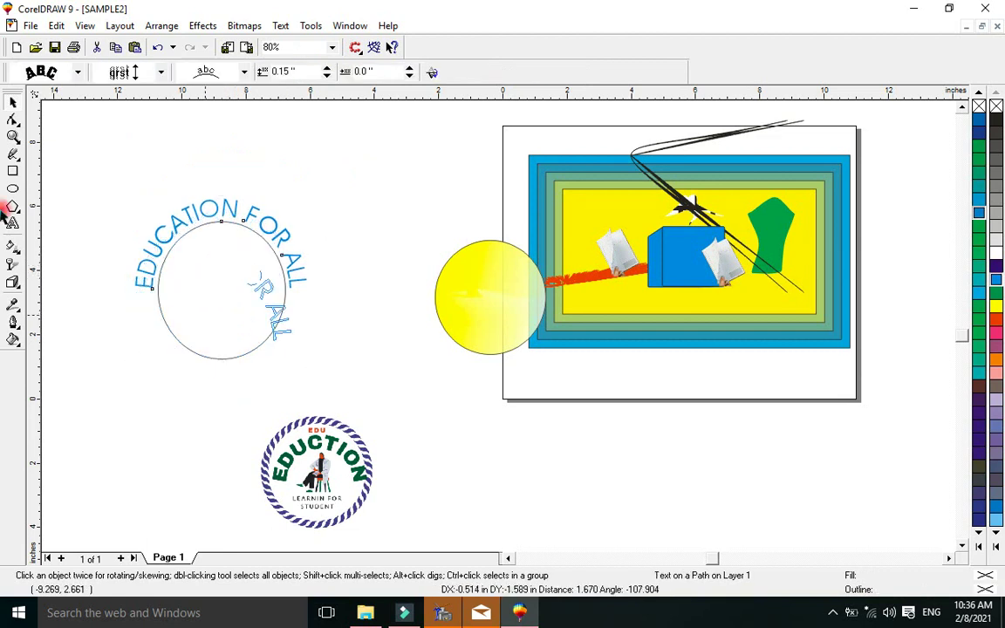
Step: Draw a thin horizontal rectangle about 5.2 by 0.05 in above the ellipse text, fill it green and remove its outline
{"action": "left_click", "coordinate": [12, 174]}
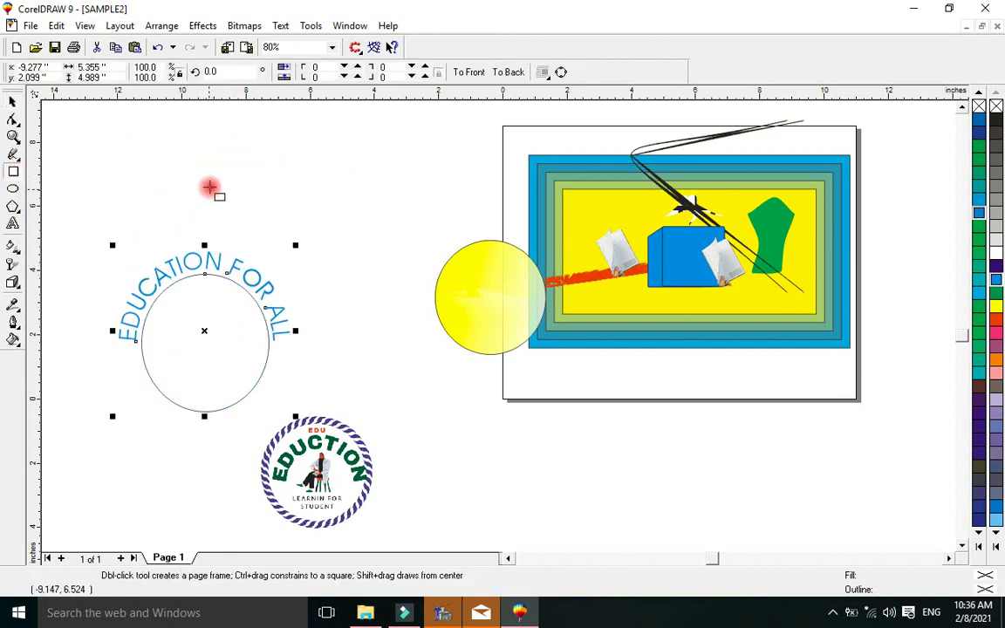
{"action": "left_click_drag", "start_coordinate": [209, 183], "coordinate": [378, 180]}
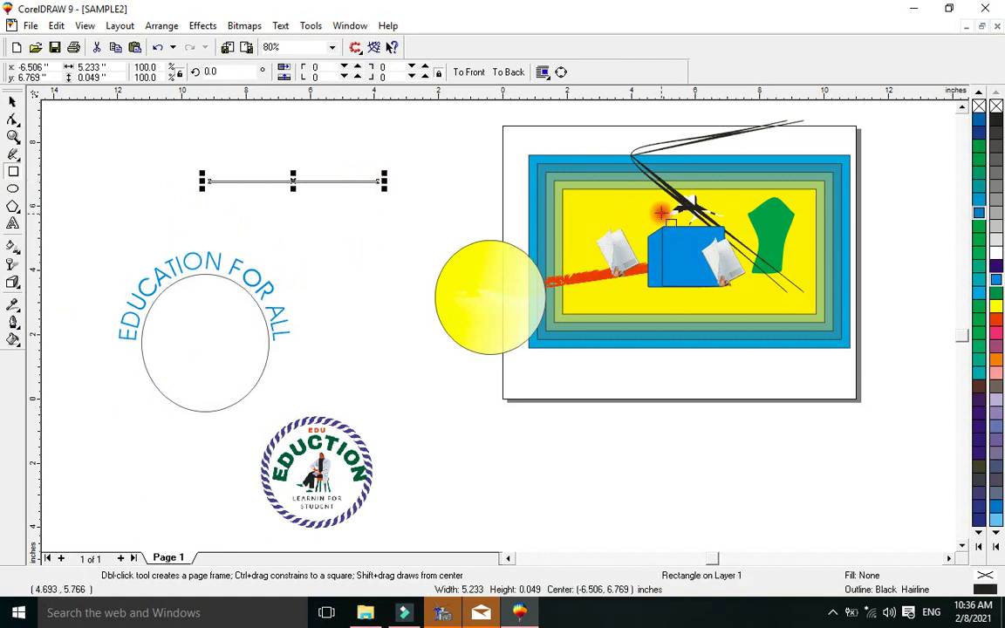
{"action": "left_click", "coordinate": [996, 297]}
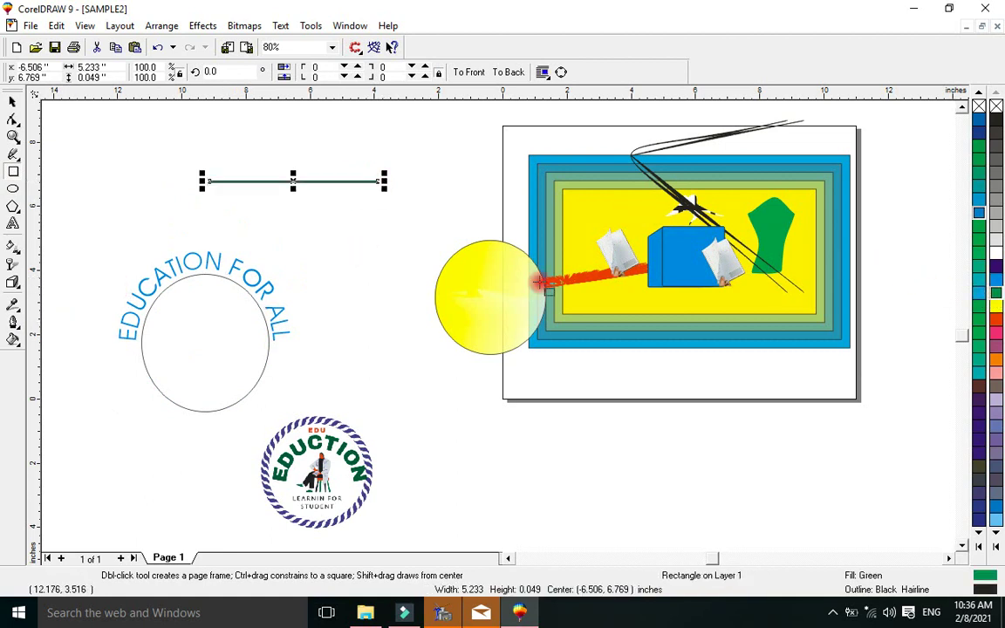
{"action": "left_click", "coordinate": [13, 327]}
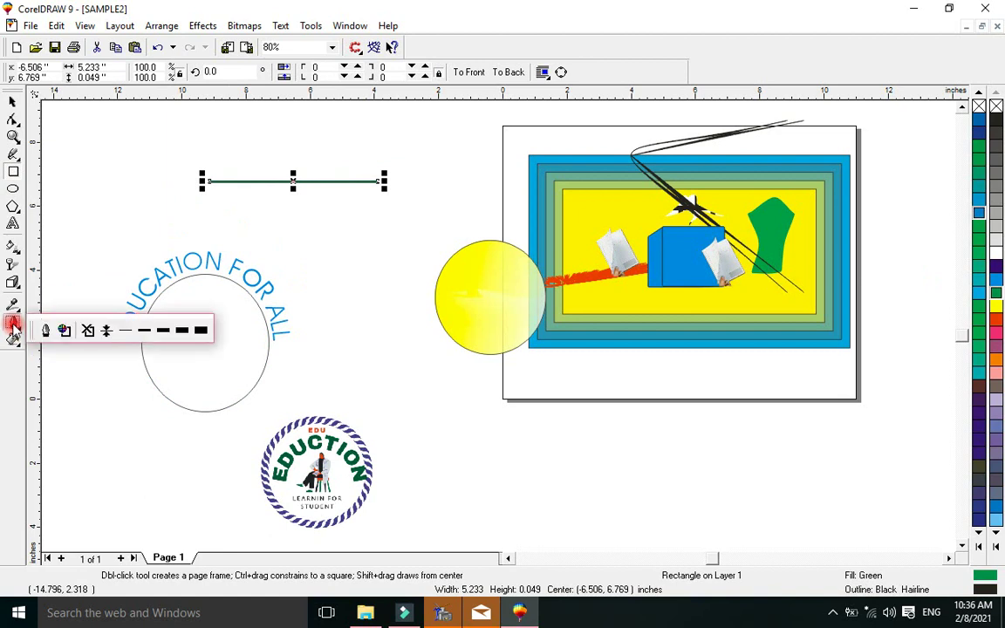
{"action": "left_click", "coordinate": [89, 332]}
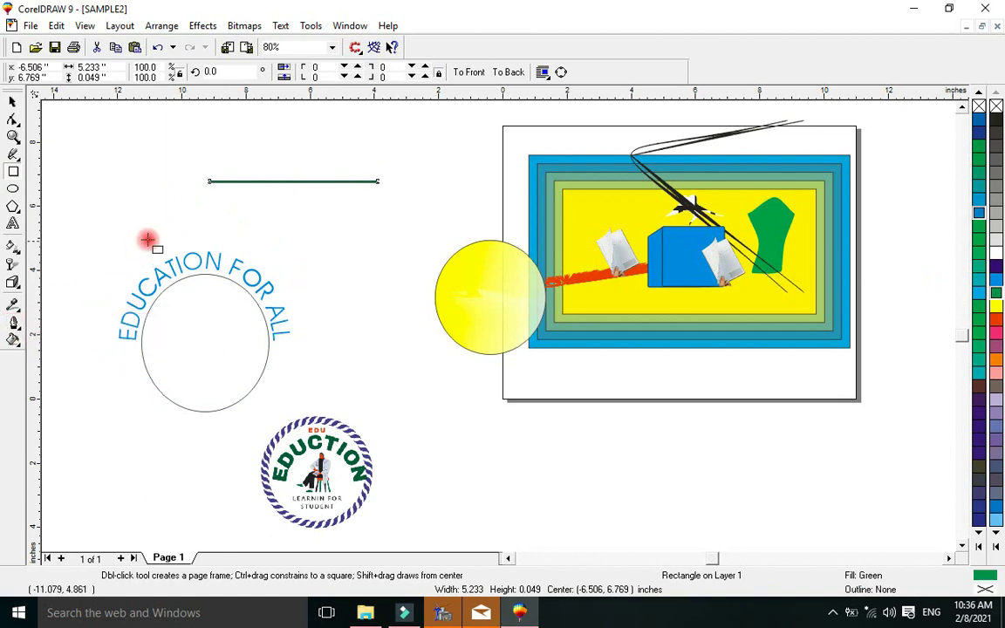
Step: Shorten the green bar to about 4.99 in and create two copies, each rotated clockwise about its centre by about 4 degrees more
{"action": "left_click", "coordinate": [13, 103]}
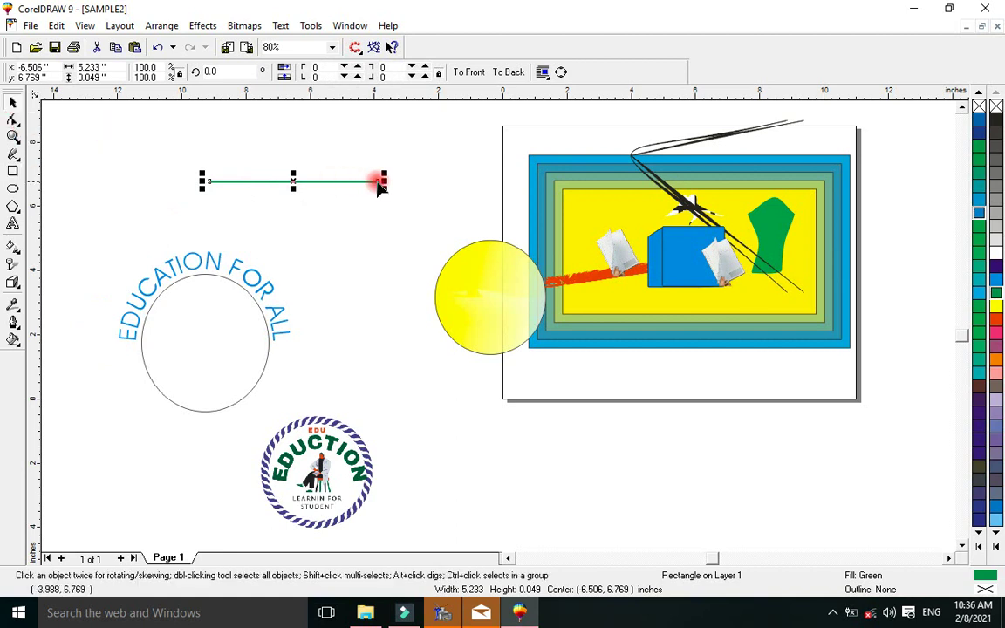
{"action": "left_click_drag", "start_coordinate": [380, 185], "coordinate": [377, 211]}
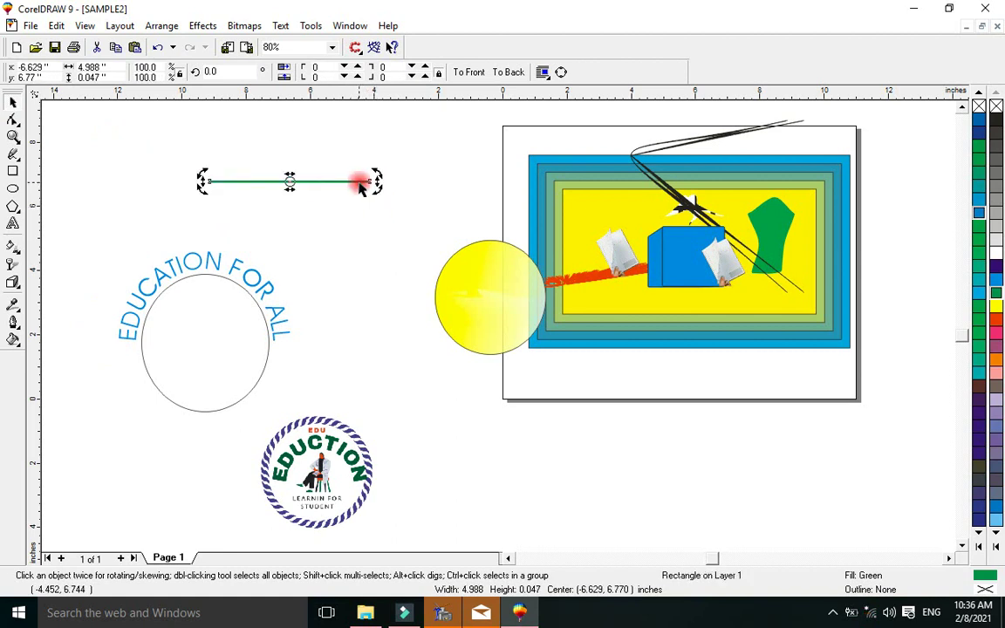
{"action": "left_click_drag", "start_coordinate": [374, 186], "coordinate": [374, 194]}
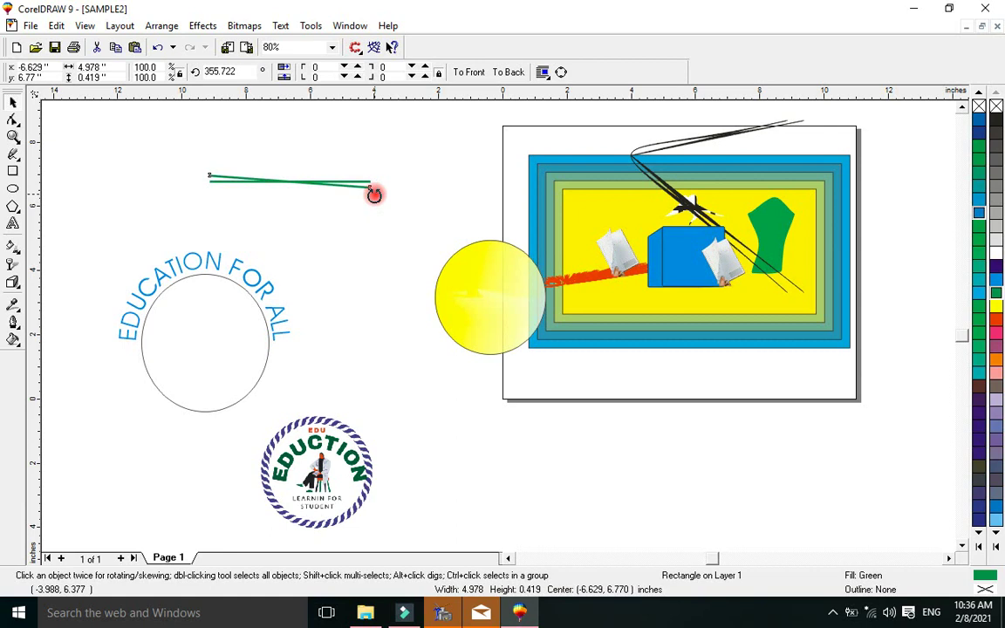
{"action": "left_click_drag", "start_coordinate": [373, 194], "coordinate": [371, 200]}
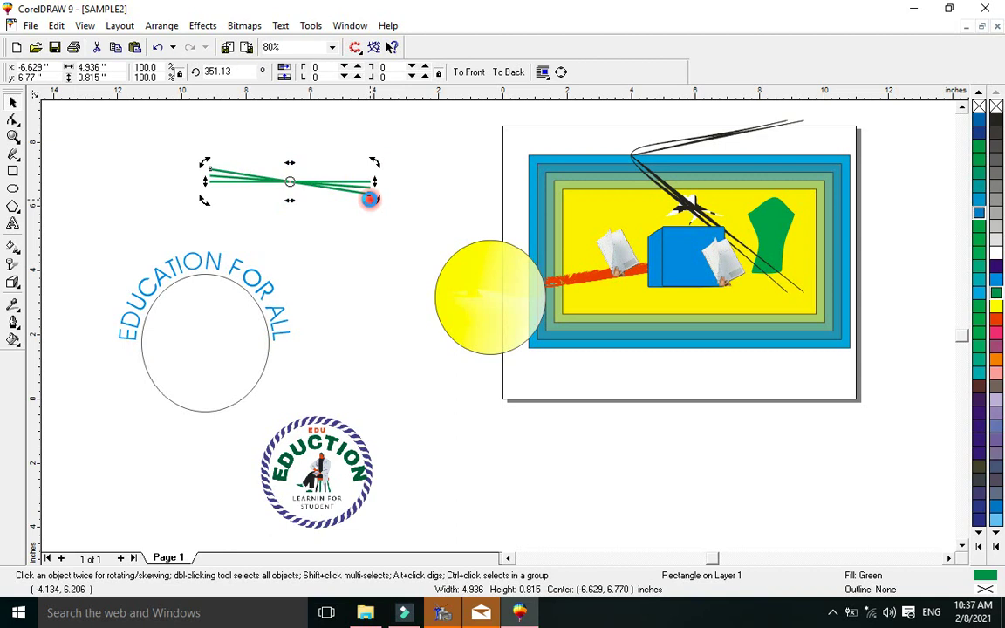
Step: Repeat the rotated duplication until the green bars fan out about 60 degrees clockwise around their shared centre
{"action": "key", "text": "ctrl+r"}
{"action": "key", "text": "ctrl+r"}
{"action": "key", "text": "ctrl+r"}
{"action": "key", "text": "ctrl+r"}
{"action": "key", "text": "ctrl+r"}
{"action": "key", "text": "ctrl+r"}
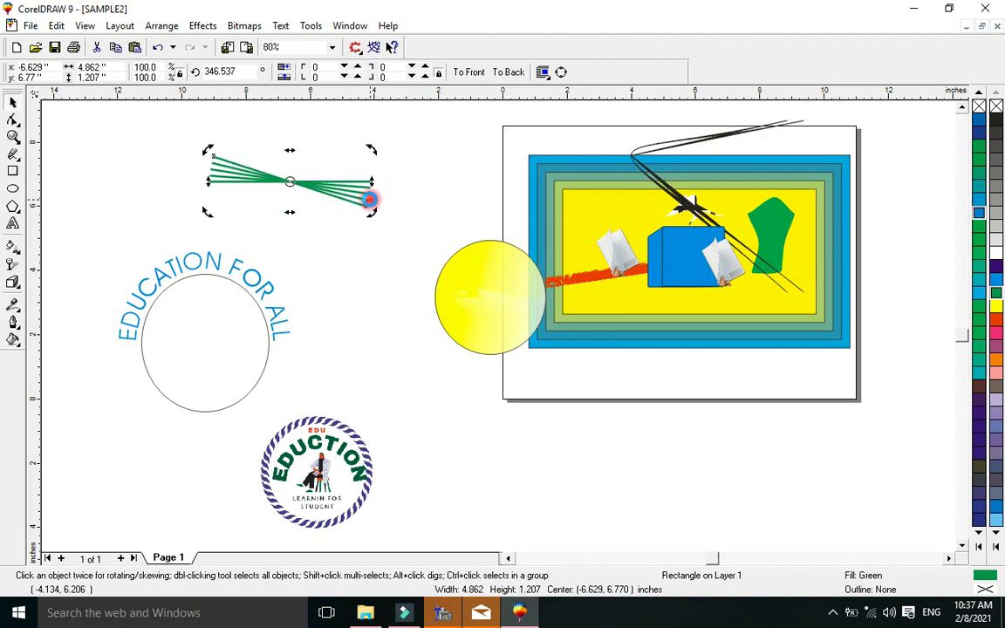
{"action": "key", "text": "ctrl+r"}
{"action": "key", "text": "ctrl+r"}
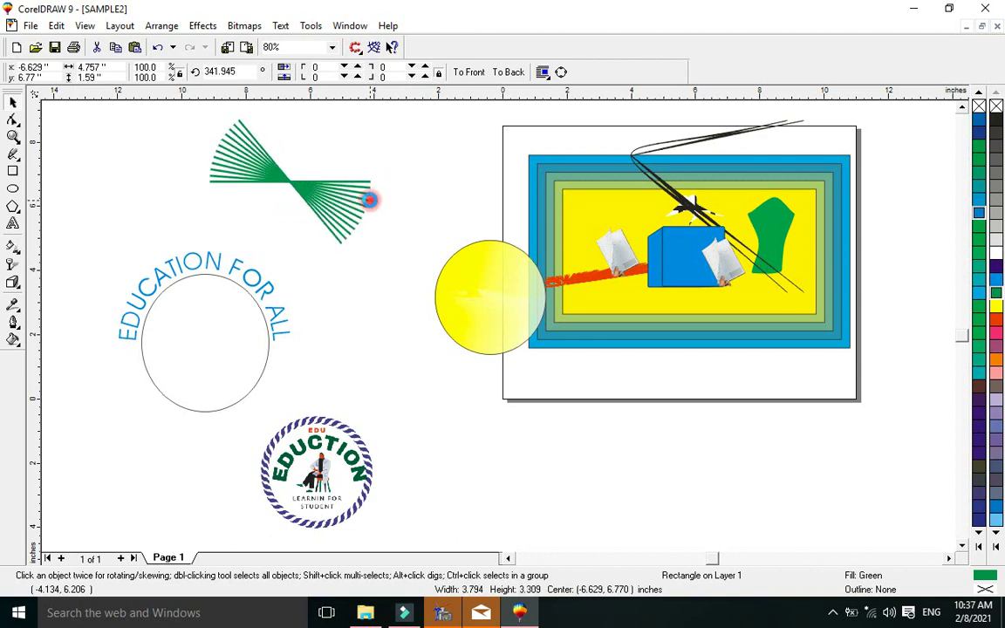
{"action": "key", "text": "ctrl+r"}
{"action": "key", "text": "ctrl+r"}
{"action": "key", "text": "ctrl+r"}
{"action": "key", "text": "ctrl+r"}
{"action": "key", "text": "ctrl+r"}
{"action": "key", "text": "ctrl+r"}
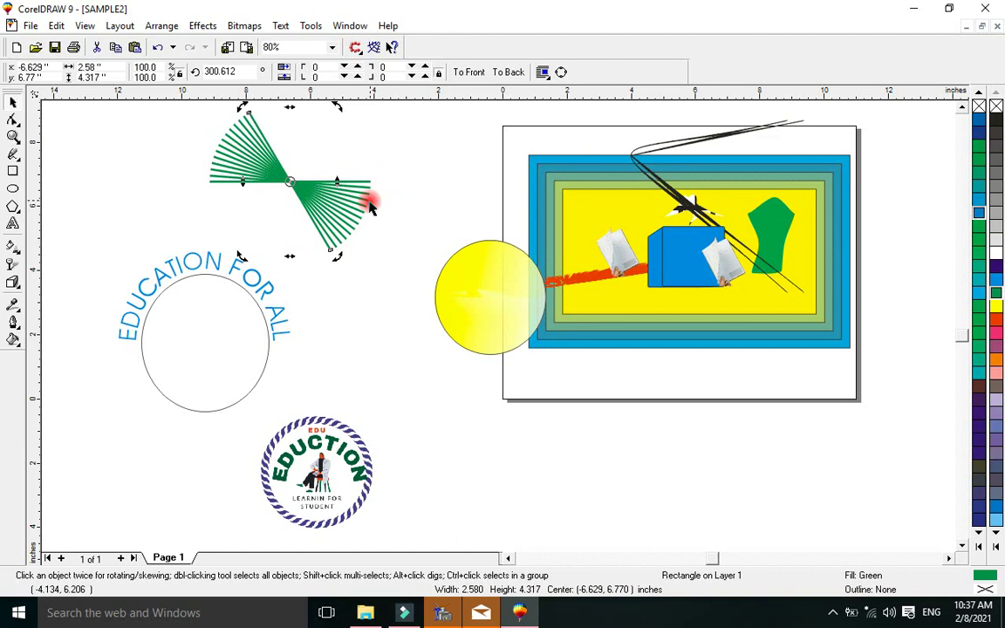
Step: Fill the last bar of the green fan with blue
{"action": "left_click", "coordinate": [332, 258]}
{"action": "left_click", "coordinate": [330, 253]}
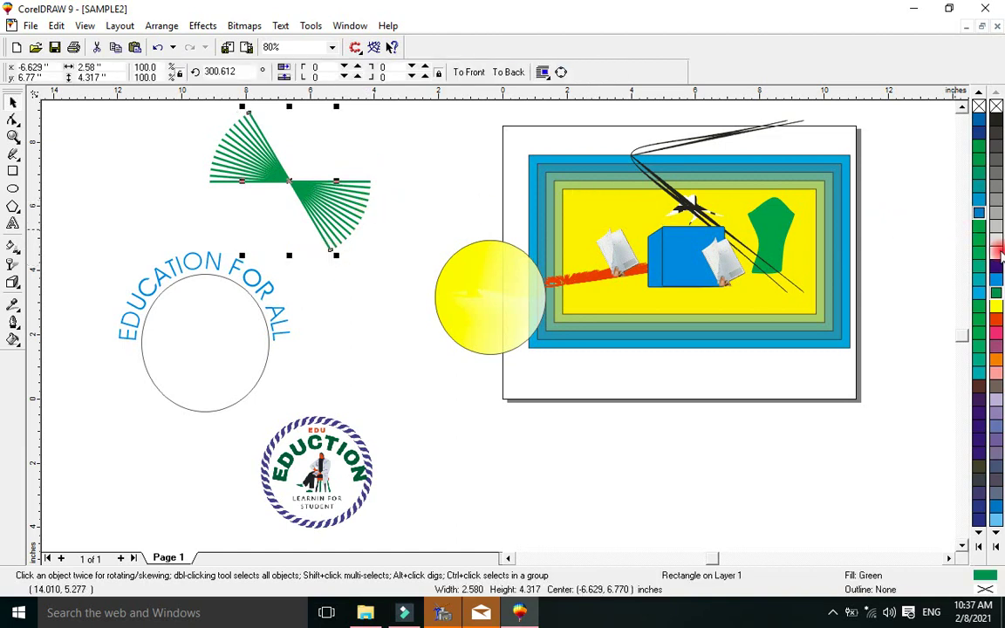
{"action": "left_click", "coordinate": [997, 267]}
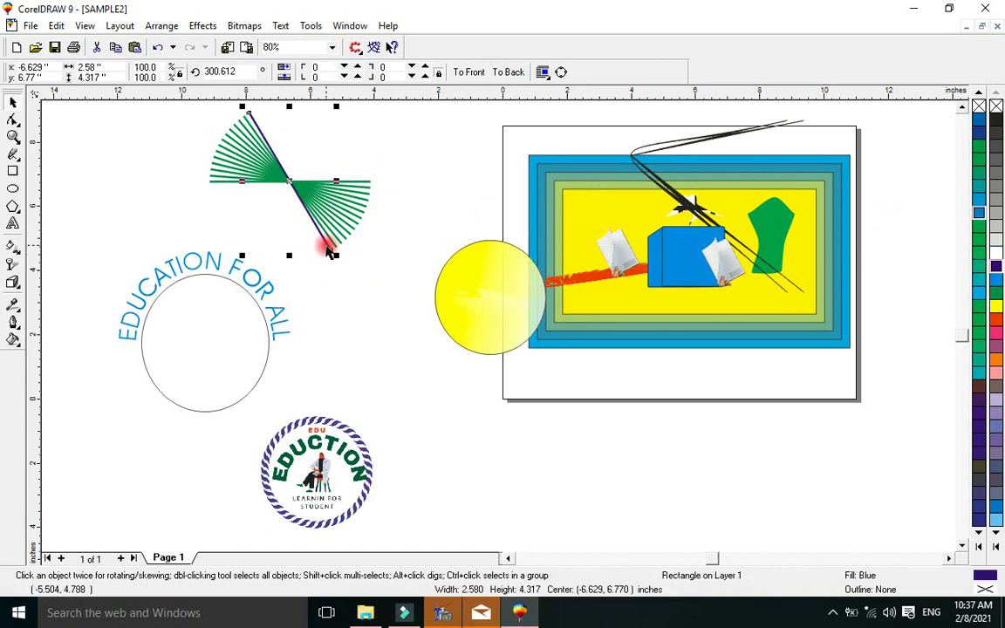
Step: Create a rotated copy of the blue bar and repeat it around the centre until the bars complete a full wheel
{"action": "left_click", "coordinate": [333, 255]}
{"action": "left_click_drag", "start_coordinate": [336, 258], "coordinate": [332, 259]}
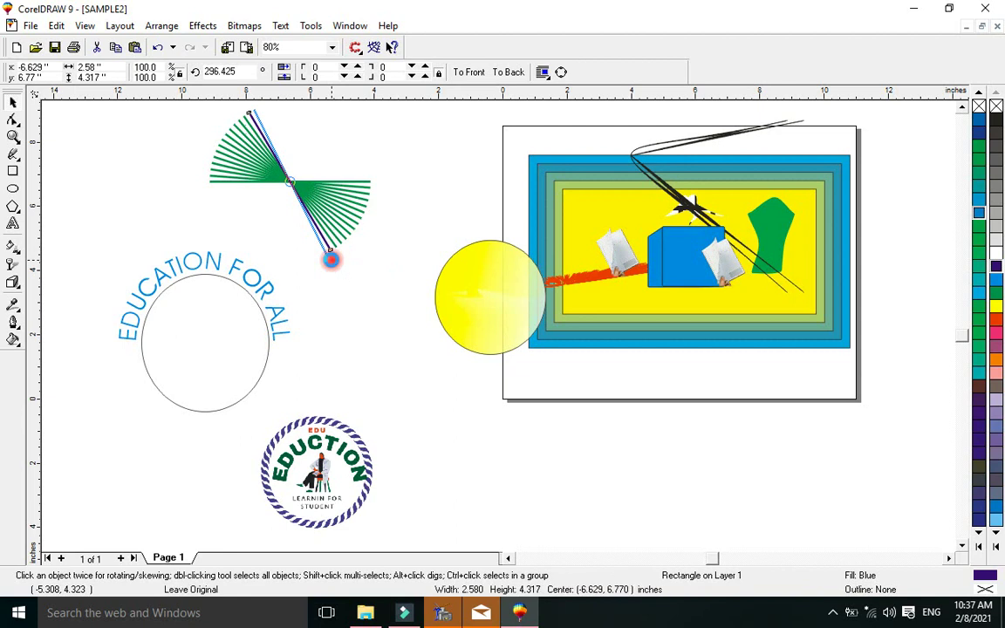
{"action": "left_click_drag", "start_coordinate": [332, 259], "coordinate": [263, 249]}
{"action": "left_click", "coordinate": [262, 249]}
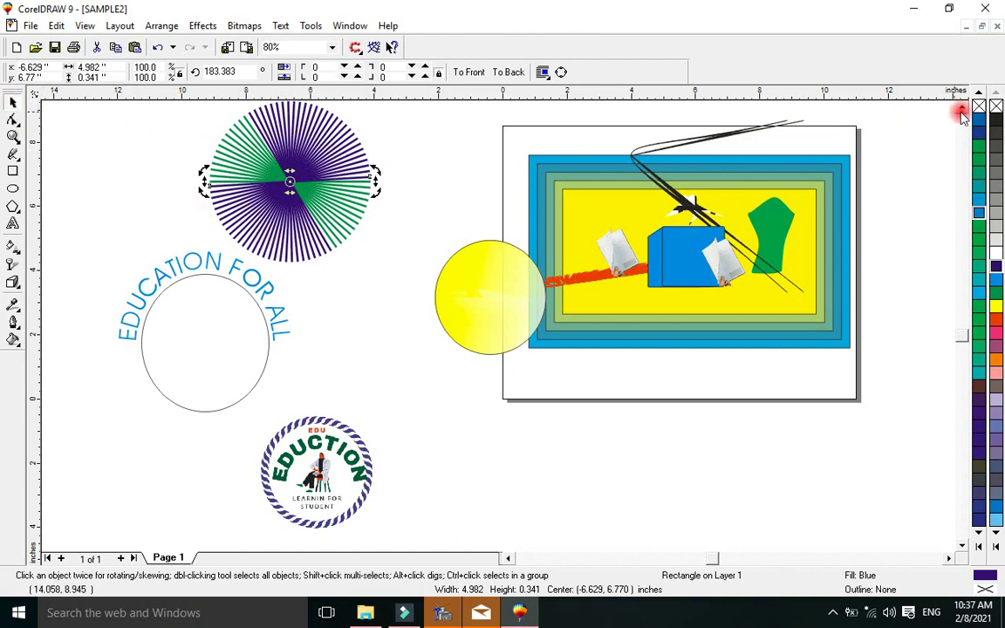
Step: Group all the bars of the wheel and move the group slightly up and to the right
{"action": "scroll", "coordinate": [962, 115], "scroll_direction": "up", "scroll_amount": 3}
{"action": "left_click", "coordinate": [144, 202]}
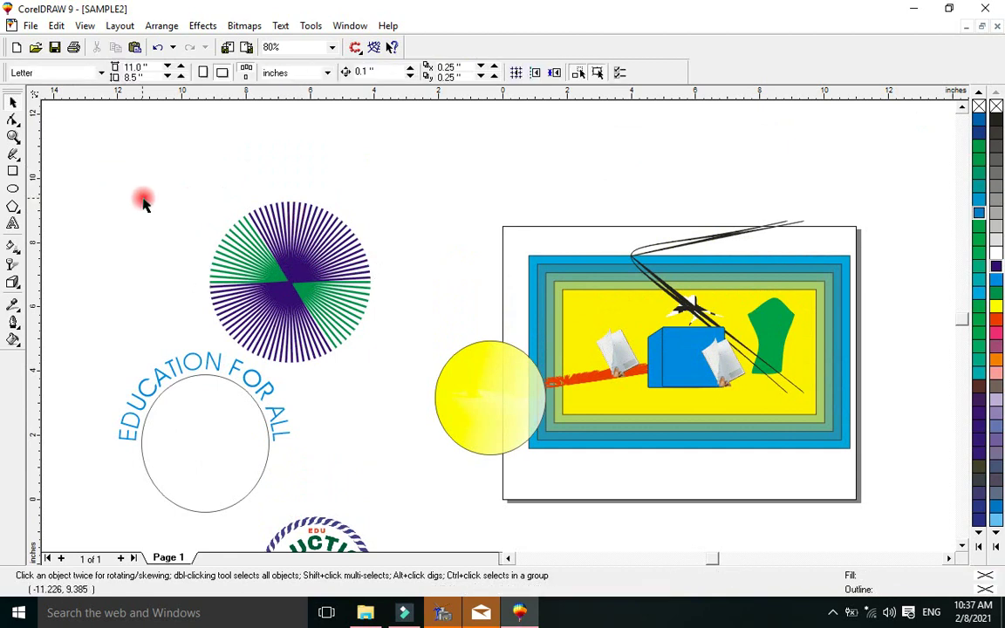
{"action": "left_click_drag", "start_coordinate": [138, 146], "coordinate": [408, 377]}
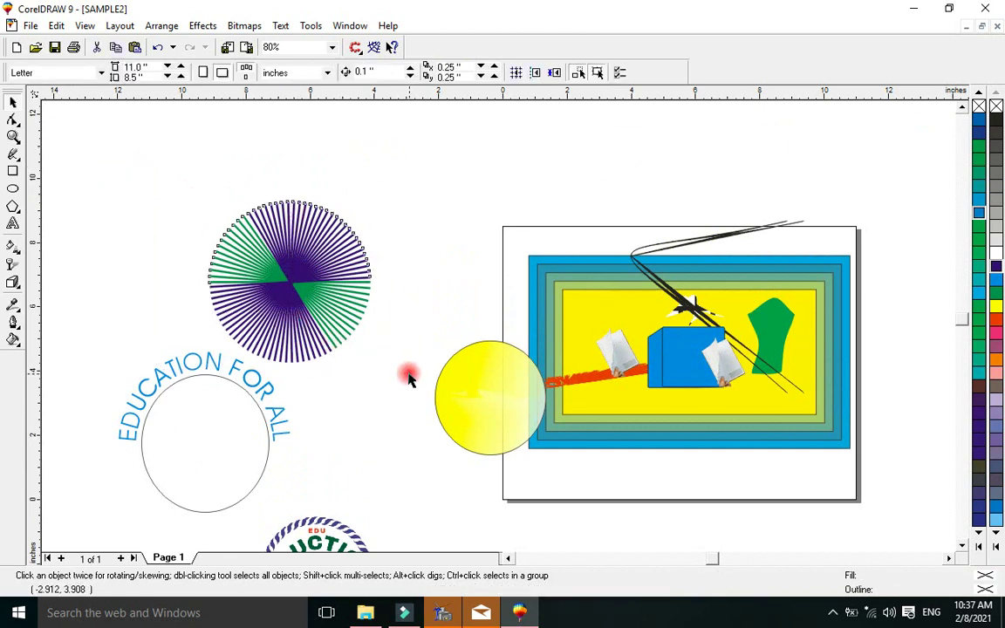
{"action": "left_click", "coordinate": [320, 287]}
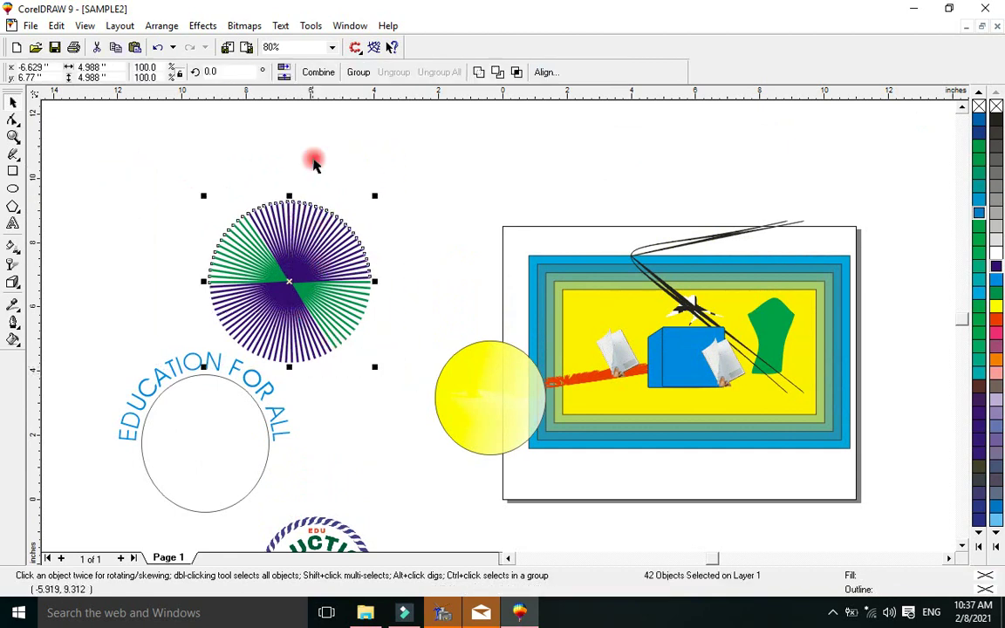
{"action": "left_click", "coordinate": [325, 223]}
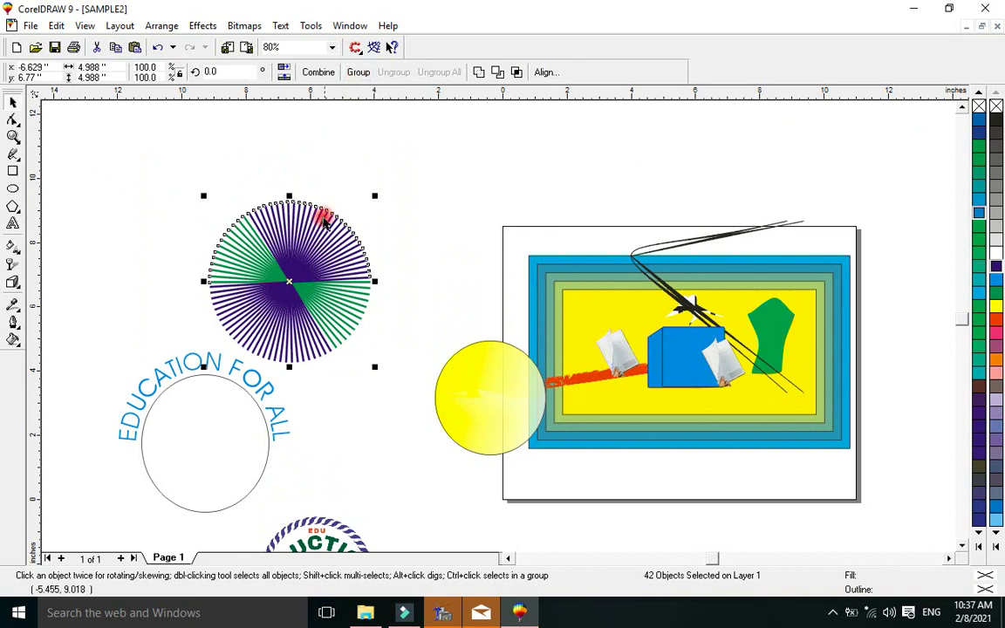
{"action": "right_click", "coordinate": [311, 230]}
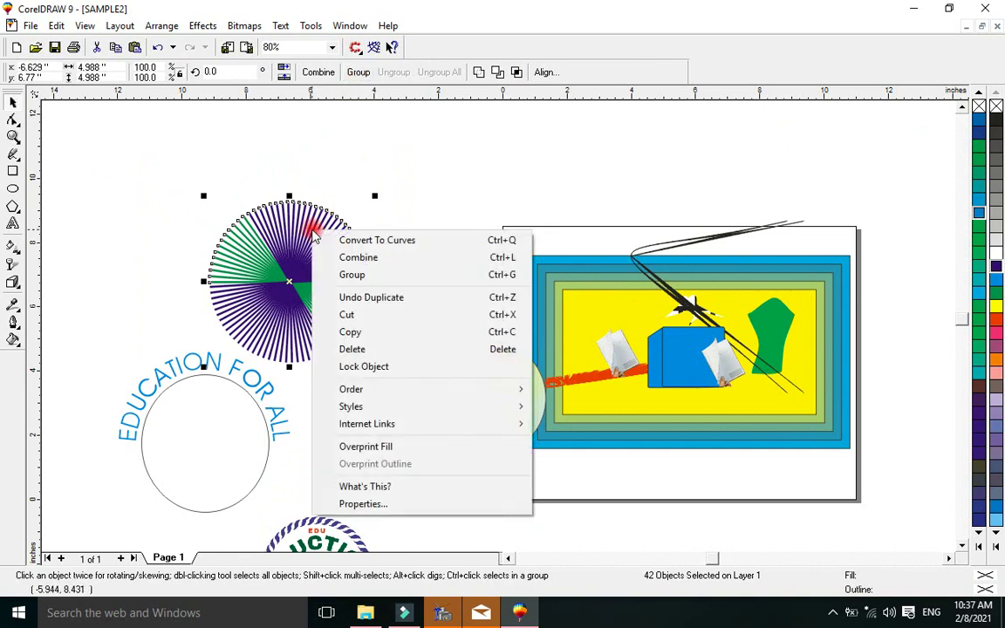
{"action": "left_click", "coordinate": [387, 275]}
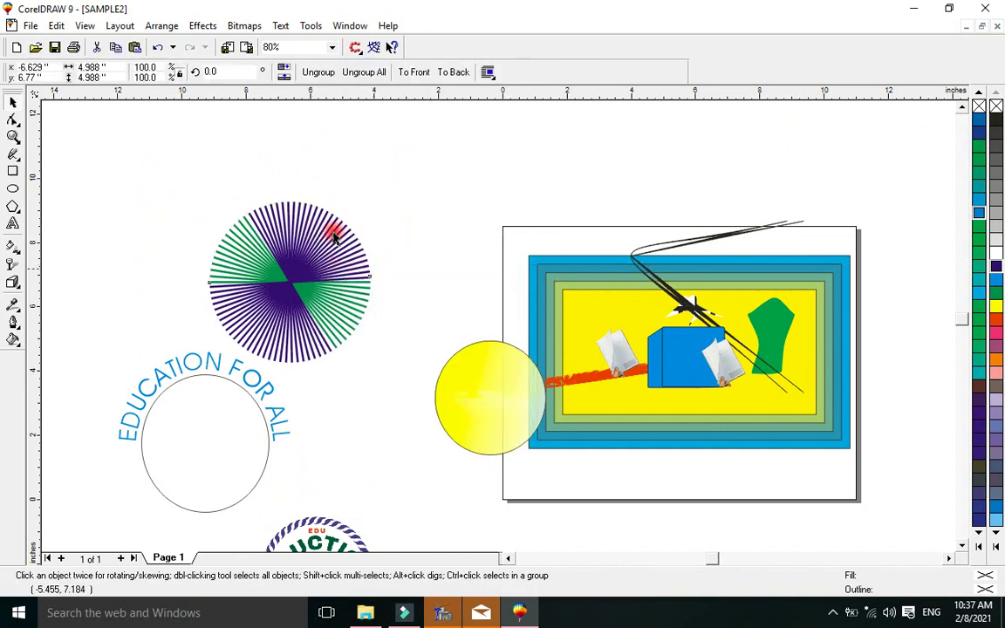
{"action": "left_click_drag", "start_coordinate": [332, 224], "coordinate": [352, 237]}
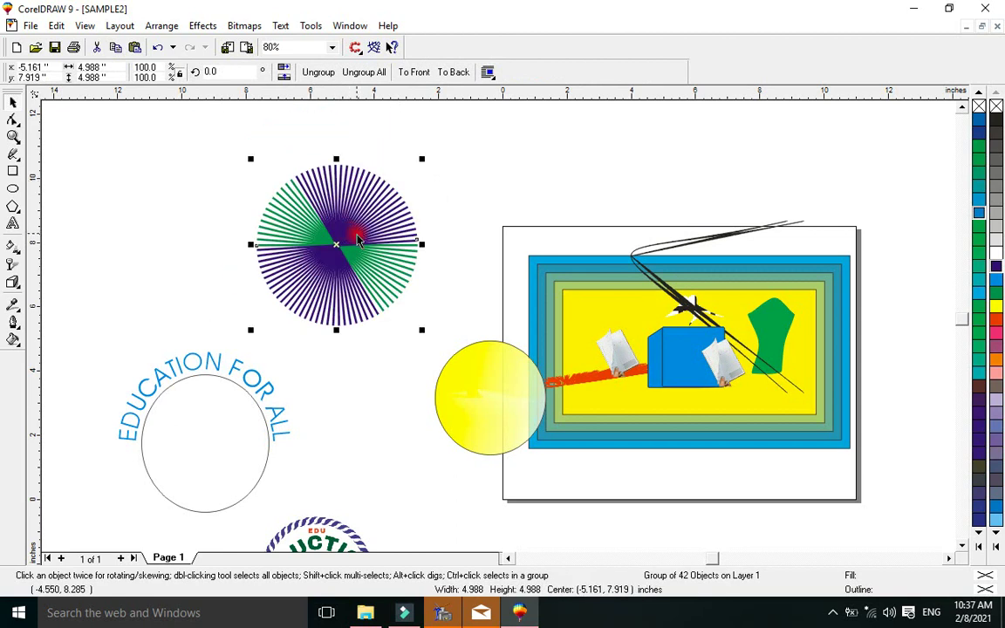
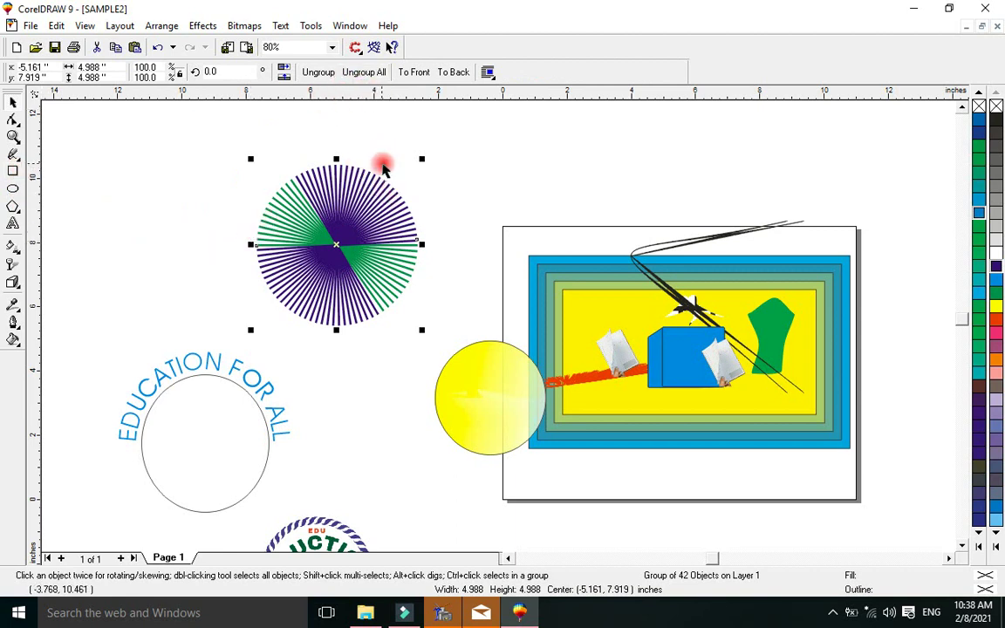
Step: Move the wheel group over the left part of the page artwork and send it to the back
{"action": "left_click_drag", "start_coordinate": [336, 218], "coordinate": [598, 318]}
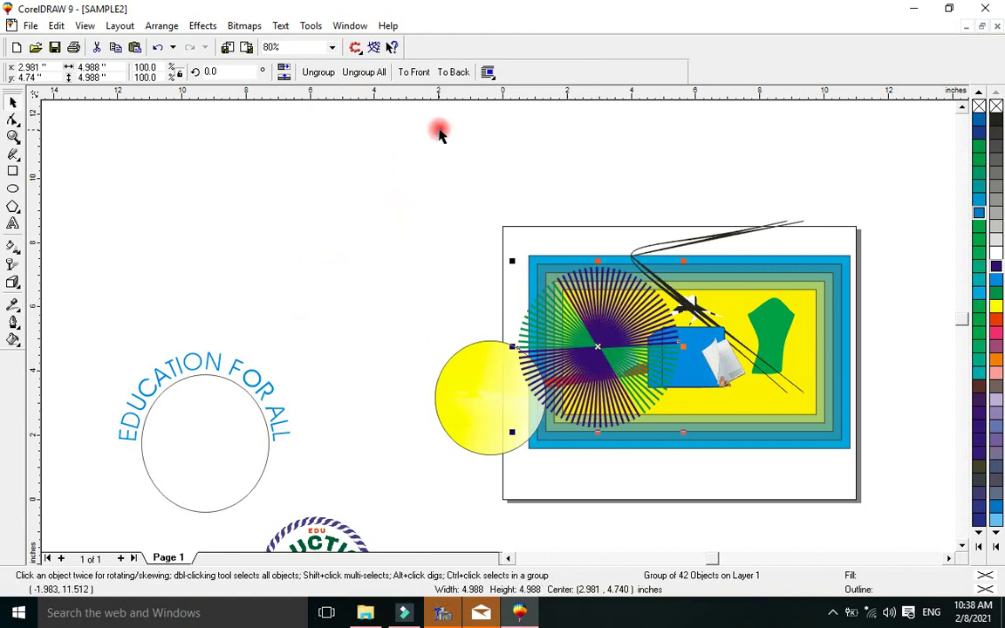
{"action": "left_click", "coordinate": [451, 73]}
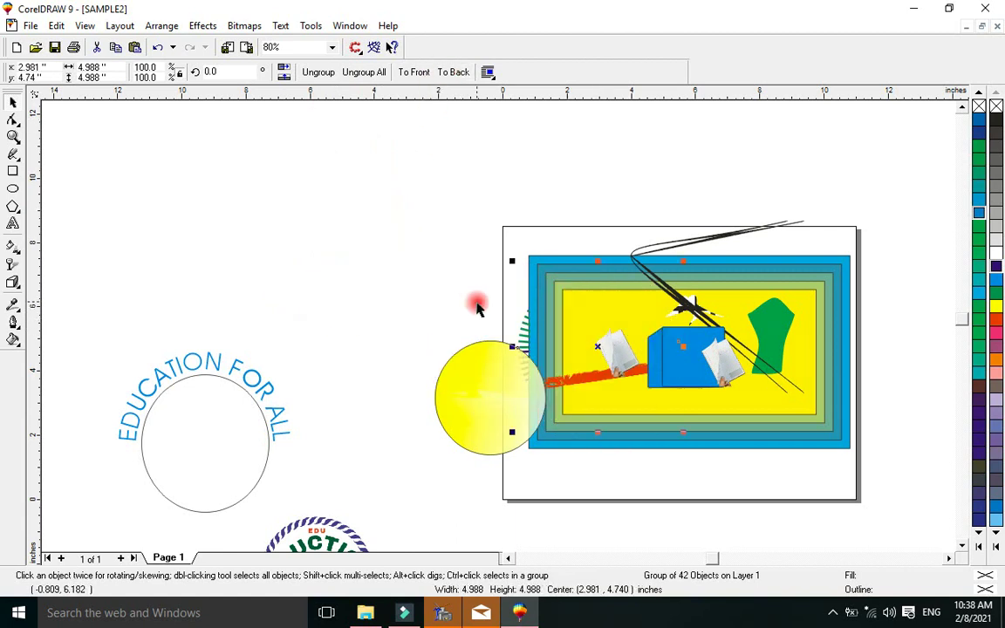
Step: Centre the yellow mesh-filled circle over the wheel and move both to the blank area above the EDUCATION FOR ALL text
{"action": "left_click_drag", "start_coordinate": [502, 386], "coordinate": [386, 398]}
{"action": "left_click_drag", "start_coordinate": [523, 352], "coordinate": [491, 345]}
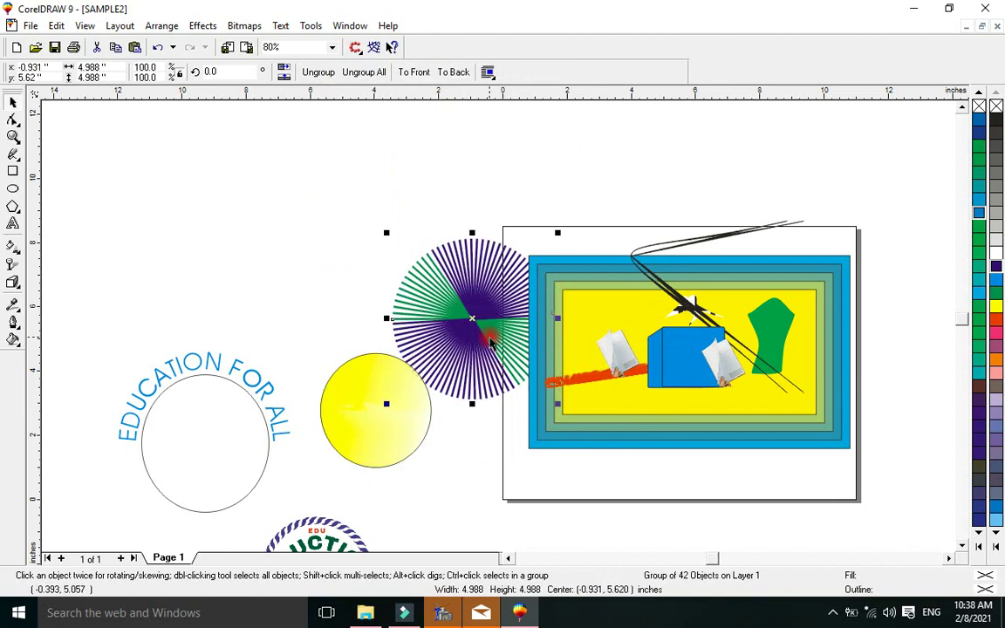
{"action": "left_click_drag", "start_coordinate": [397, 406], "coordinate": [490, 325]}
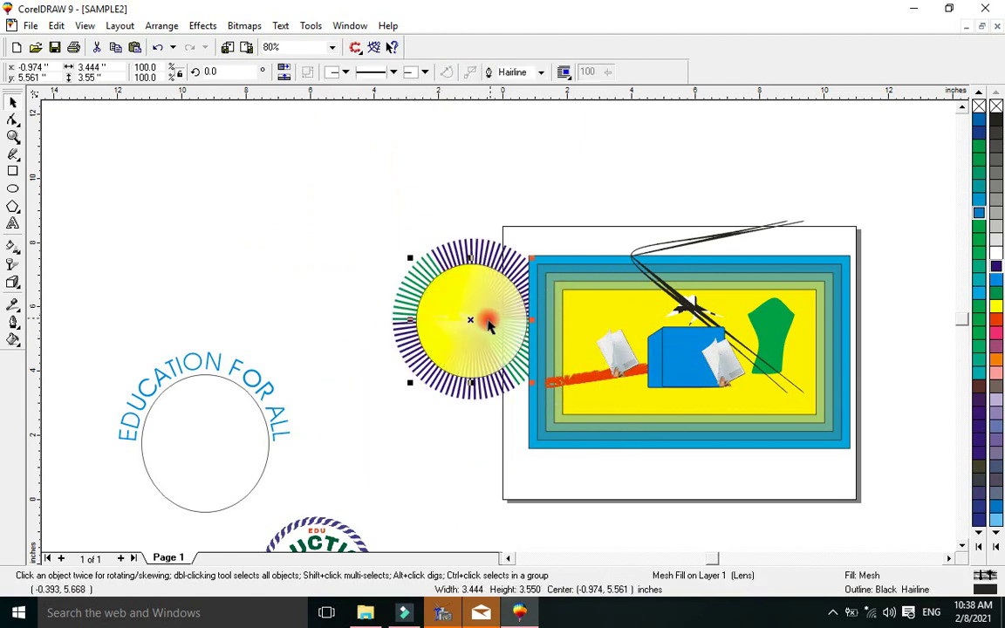
{"action": "left_click_drag", "start_coordinate": [407, 296], "coordinate": [250, 209]}
{"action": "left_click_drag", "start_coordinate": [453, 320], "coordinate": [302, 244]}
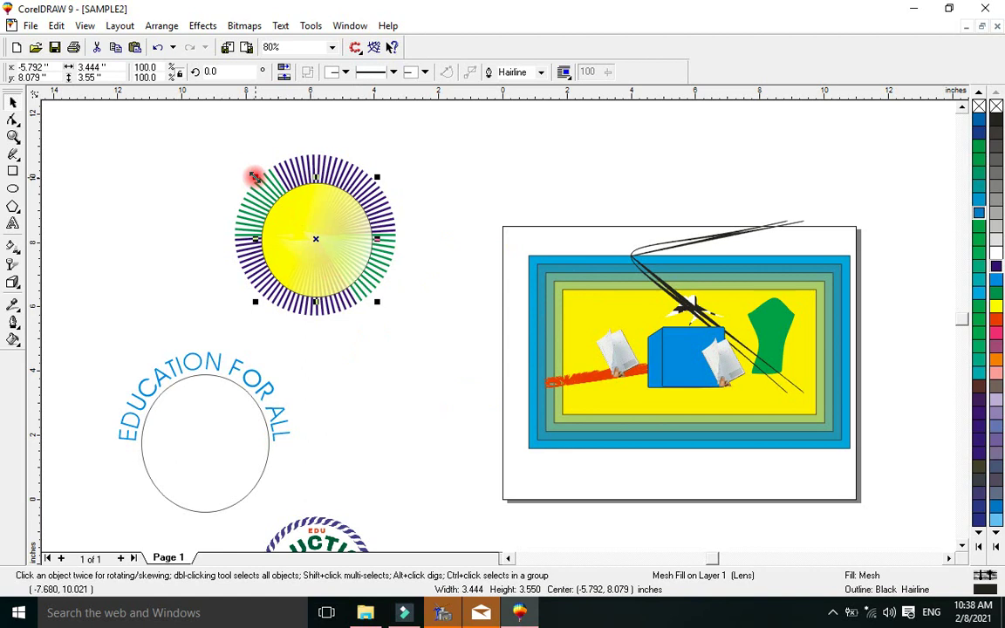
Step: Enlarge the yellow circle to about 4.23 by 4.36 in and recentre it on the wheel
{"action": "left_click_drag", "start_coordinate": [254, 178], "coordinate": [239, 158]}
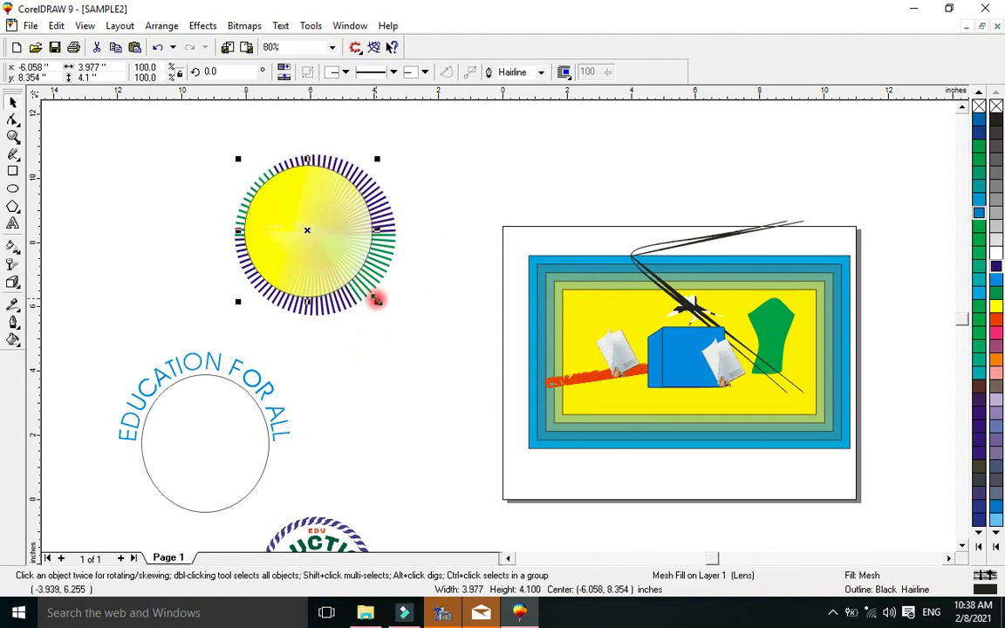
{"action": "mouse_move", "coordinate": [376, 299]}
{"action": "left_mouse_down"}
{"action": "mouse_move", "coordinate": [386, 309]}
{"action": "mouse_move", "coordinate": [381, 298]}
{"action": "left_mouse_up"}
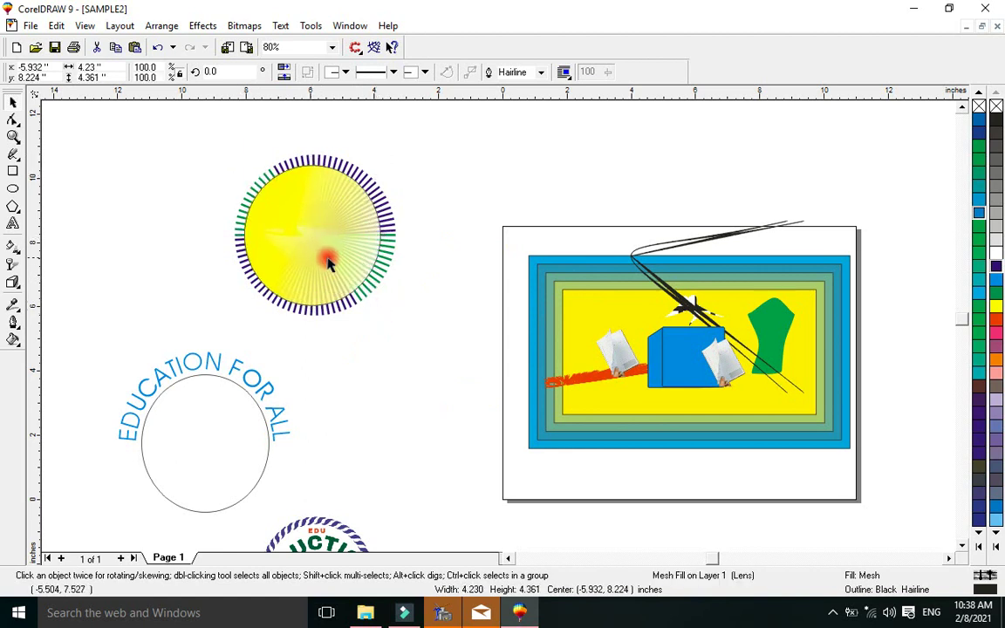
{"action": "left_click_drag", "start_coordinate": [327, 259], "coordinate": [325, 264]}
{"action": "left_click", "coordinate": [126, 234]}
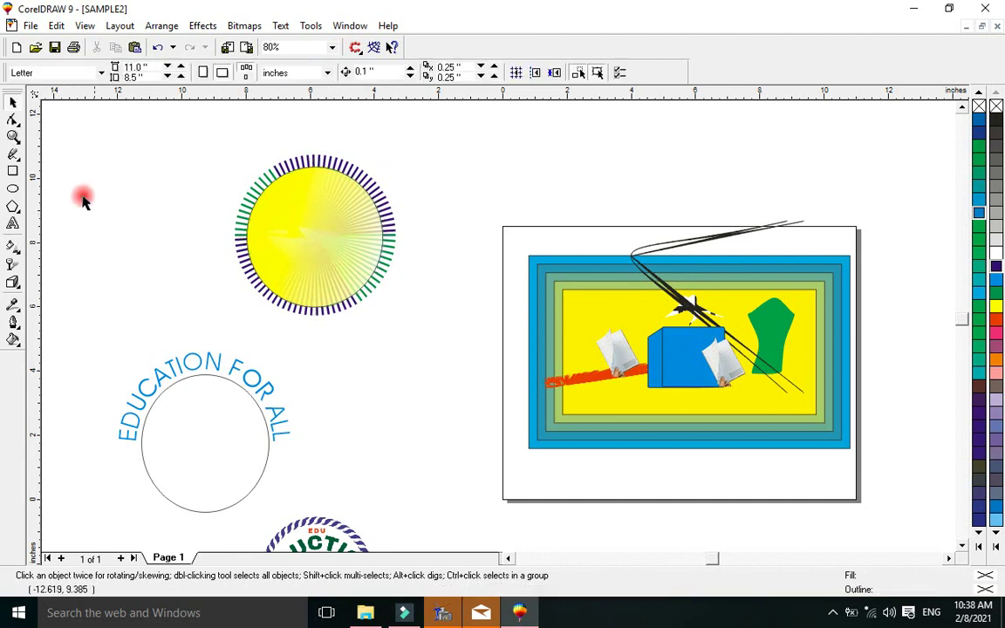
Step: Draw an ellipse of about 5.8 by 6.43 in over the wheel, fill it with cyan and move it up and right
{"action": "left_click", "coordinate": [12, 191]}
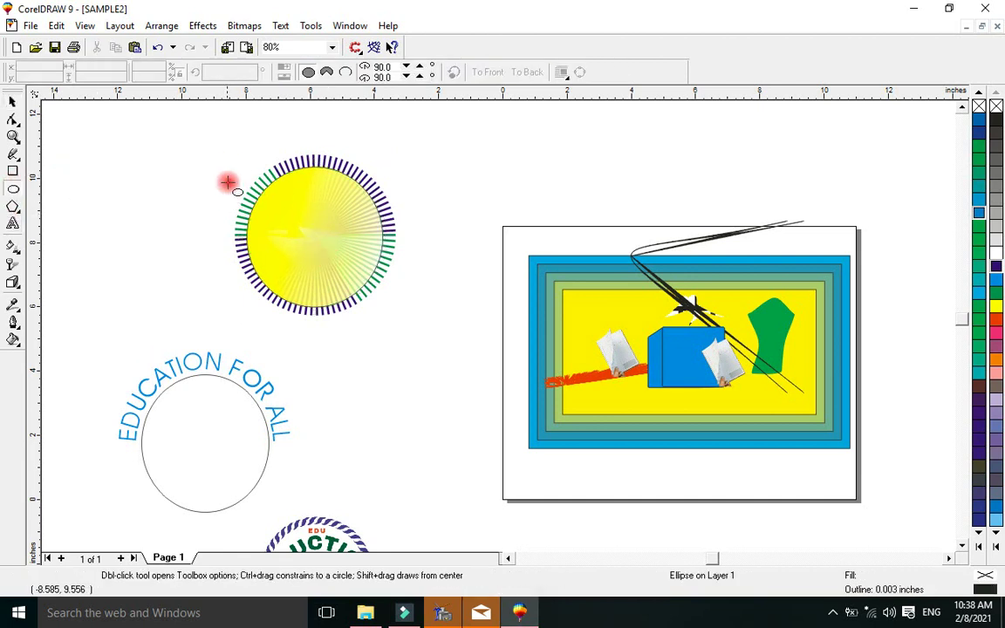
{"action": "left_click_drag", "start_coordinate": [255, 168], "coordinate": [449, 380]}
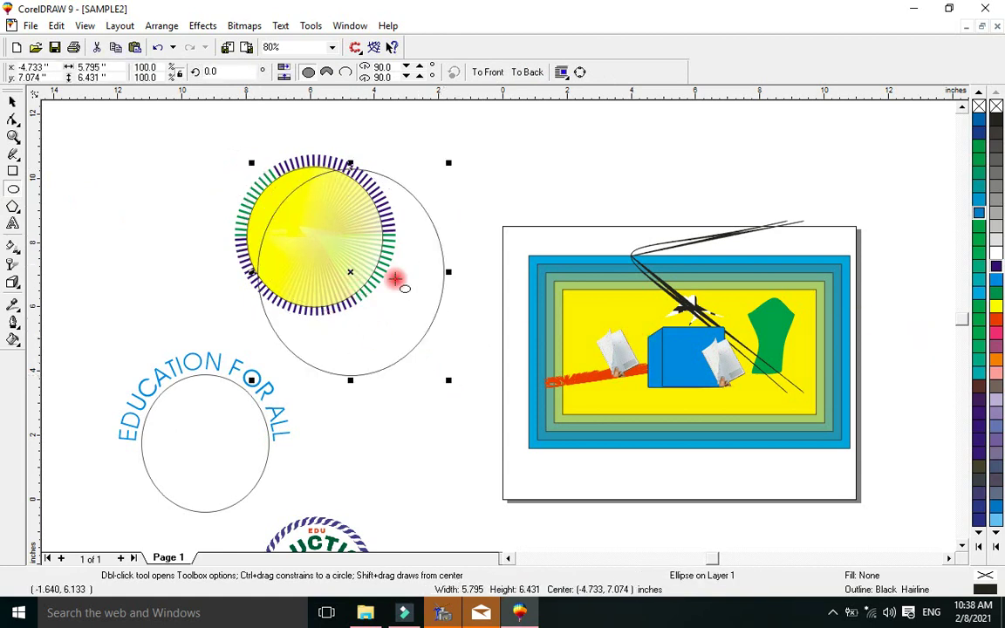
{"action": "left_click", "coordinate": [14, 103]}
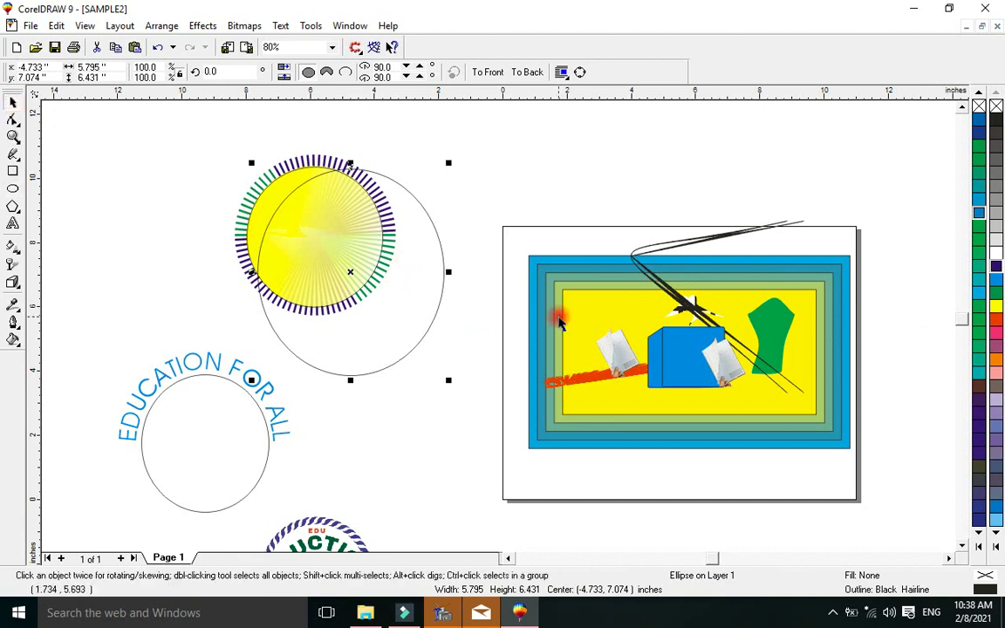
{"action": "left_click", "coordinate": [996, 284]}
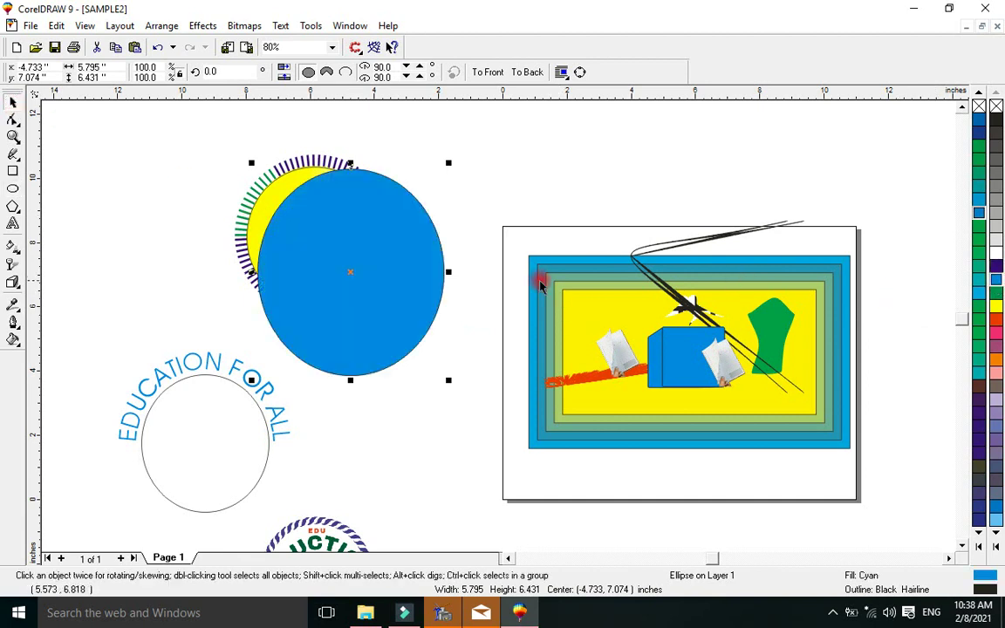
{"action": "left_click_drag", "start_coordinate": [353, 272], "coordinate": [382, 245]}
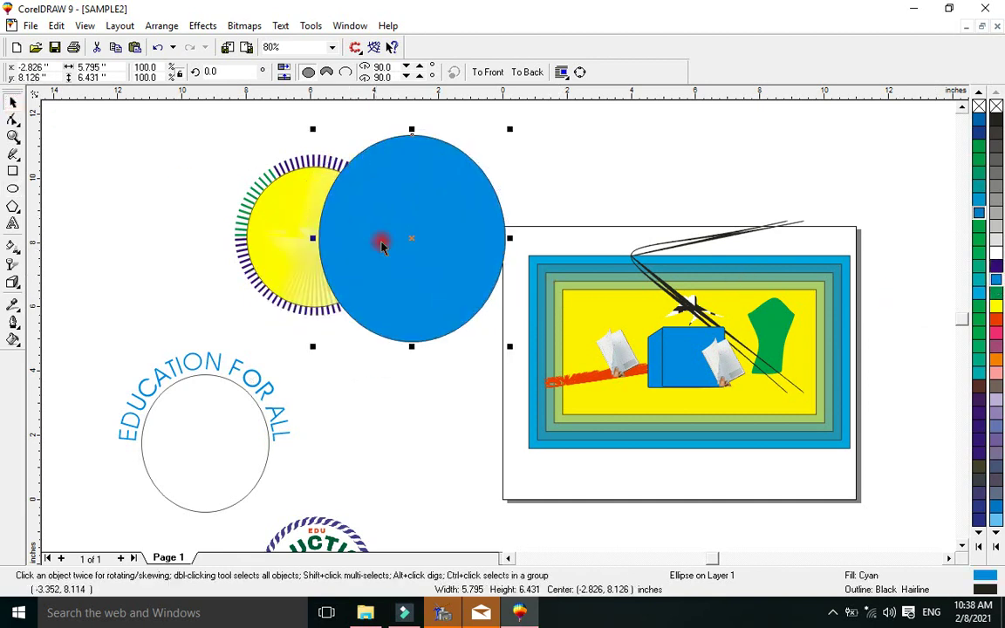
Step: Group the wheel with its yellow circle and place the group in front of the cyan ellipse, near the ellipse's upper edge
{"action": "left_click", "coordinate": [178, 173]}
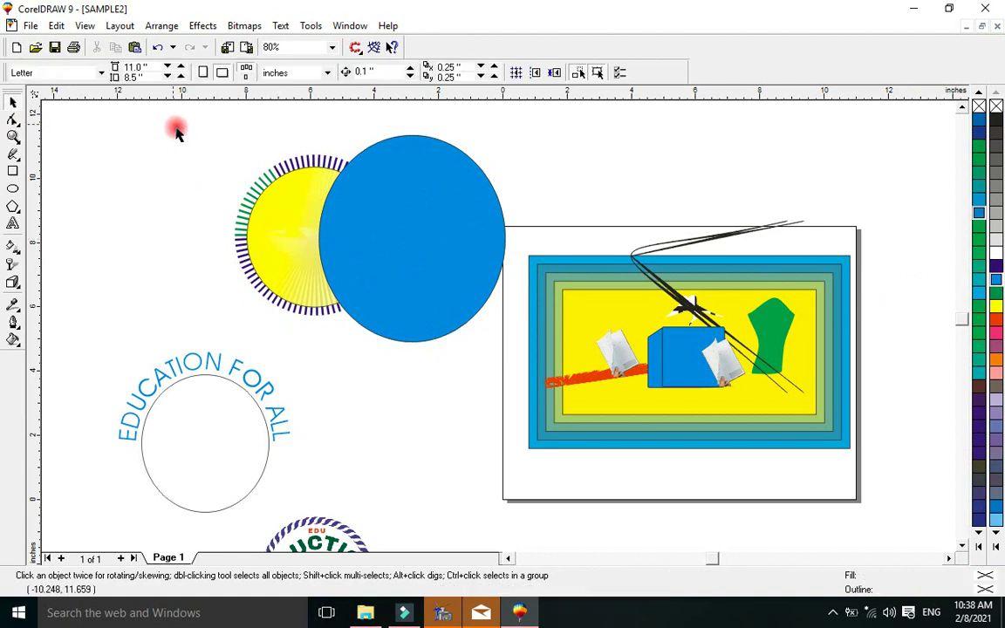
{"action": "left_click_drag", "start_coordinate": [174, 123], "coordinate": [424, 359]}
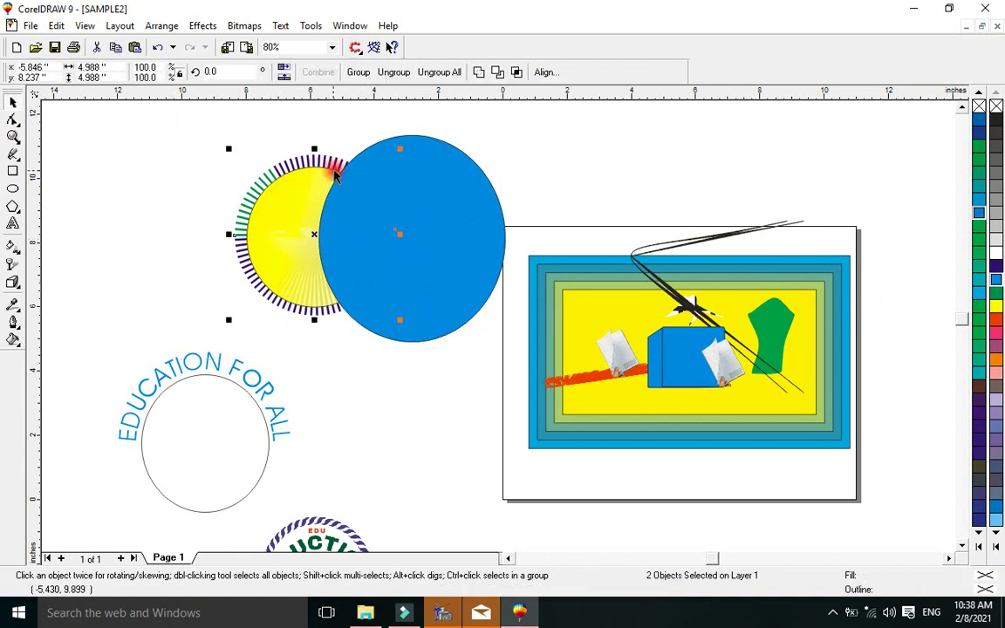
{"action": "left_click", "coordinate": [358, 73]}
{"action": "left_click_drag", "start_coordinate": [292, 220], "coordinate": [405, 205]}
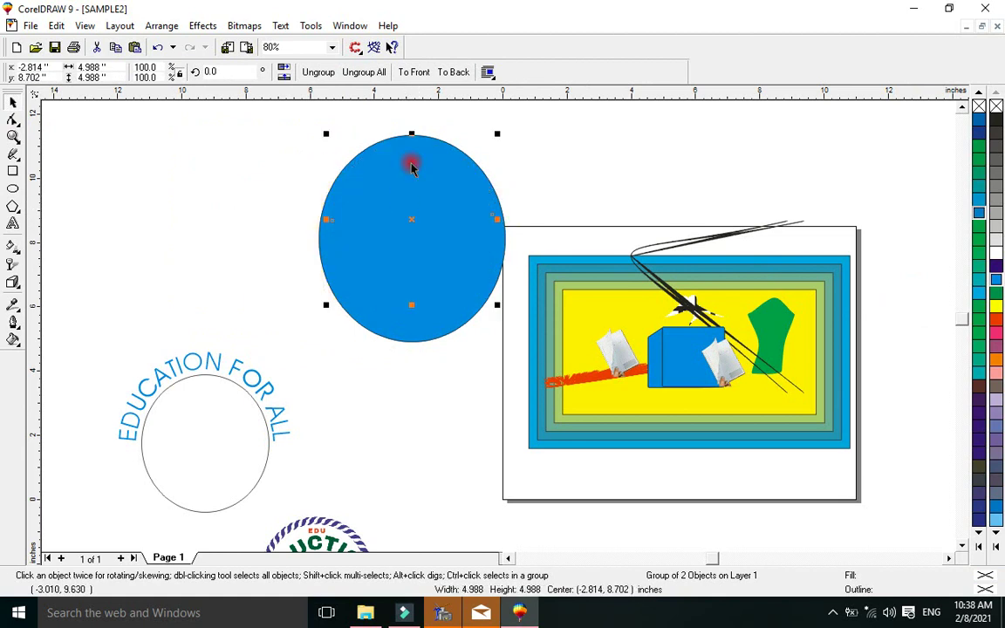
{"action": "left_click", "coordinate": [409, 75]}
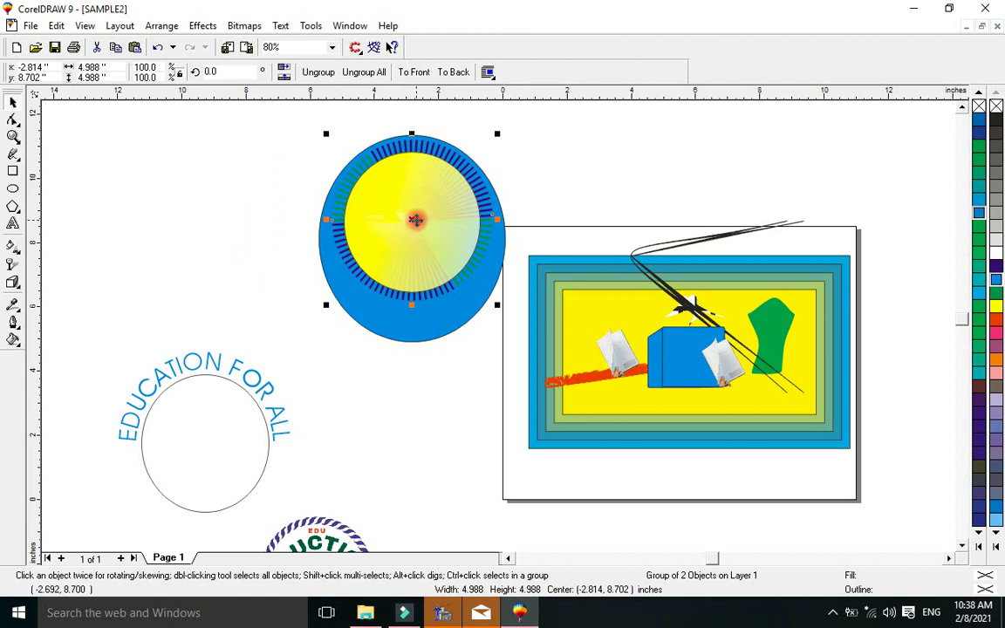
{"action": "left_click_drag", "start_coordinate": [415, 220], "coordinate": [412, 216]}
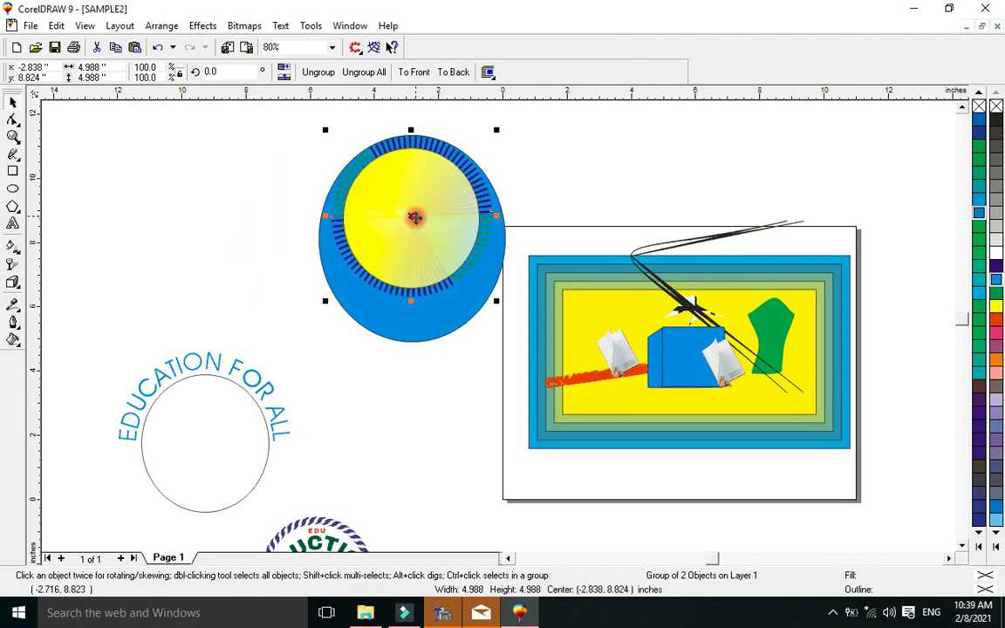
Step: Shrink the cyan ellipse to about 5.09 by 5.14 in to fit around the wheel and fill it with magenta
{"action": "left_click", "coordinate": [413, 345]}
{"action": "left_click_drag", "start_coordinate": [413, 345], "coordinate": [405, 305]}
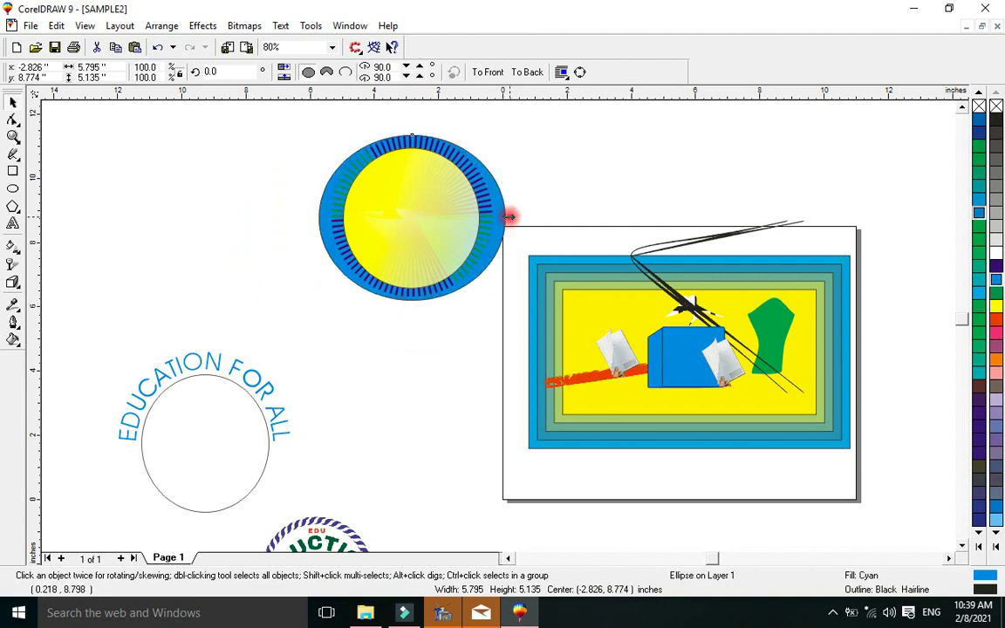
{"action": "left_click_drag", "start_coordinate": [511, 217], "coordinate": [503, 217]}
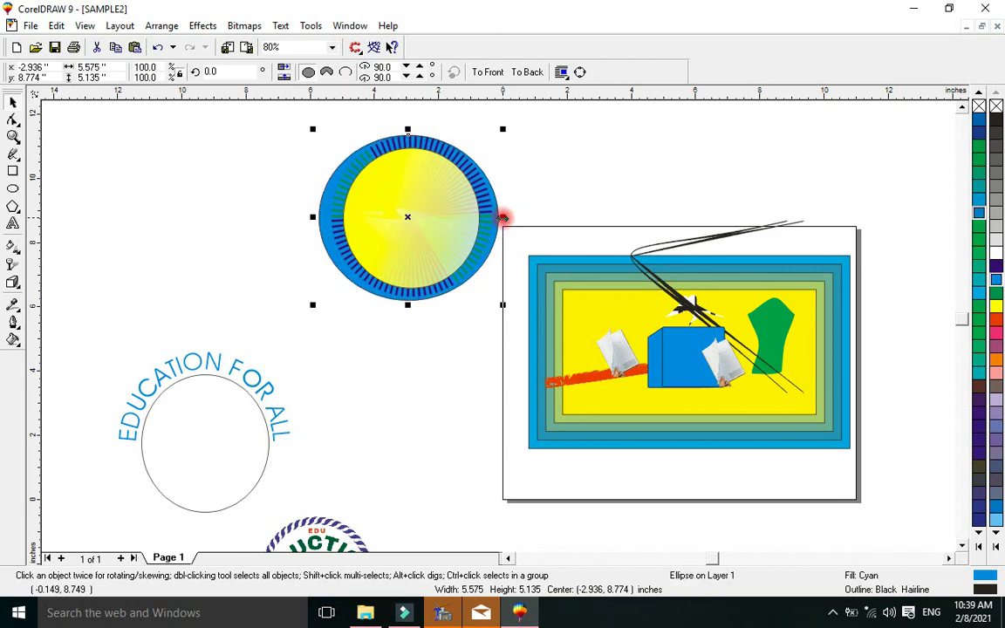
{"action": "left_click_drag", "start_coordinate": [312, 219], "coordinate": [328, 217]}
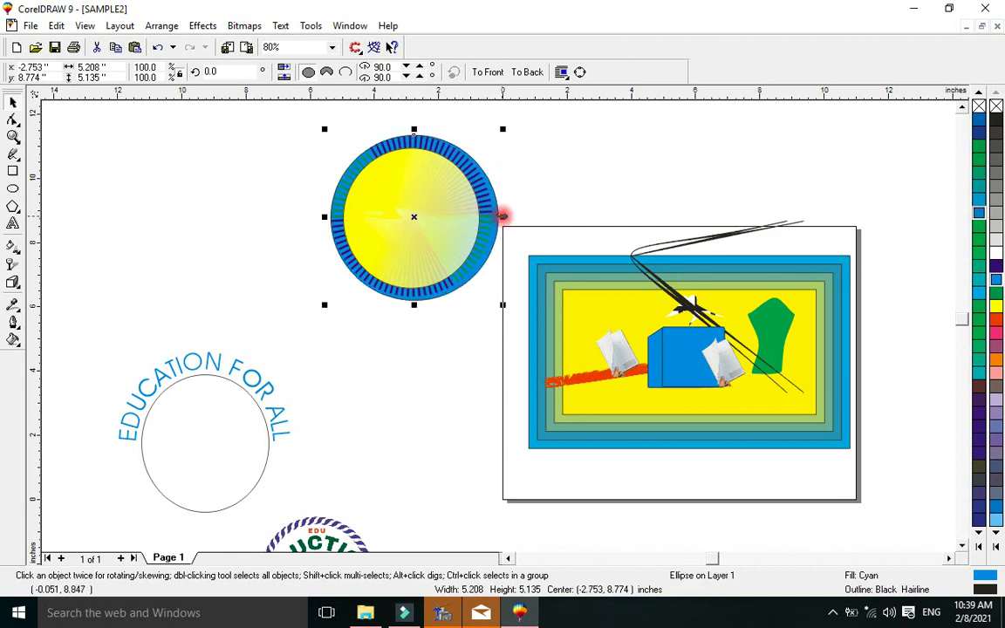
{"action": "left_click_drag", "start_coordinate": [500, 217], "coordinate": [498, 217]}
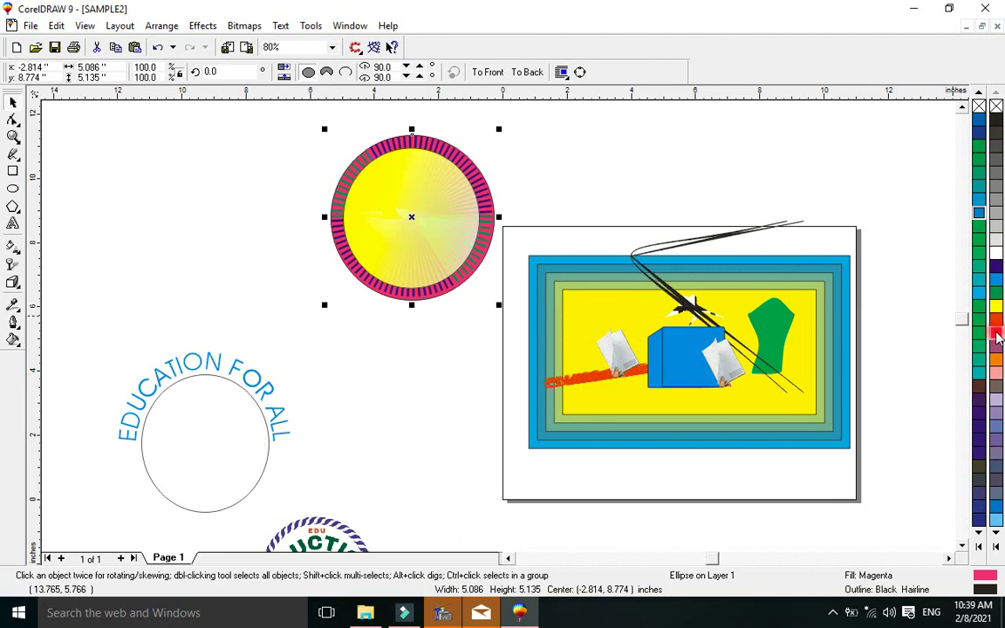
{"action": "left_click_drag", "start_coordinate": [998, 339], "coordinate": [397, 273]}
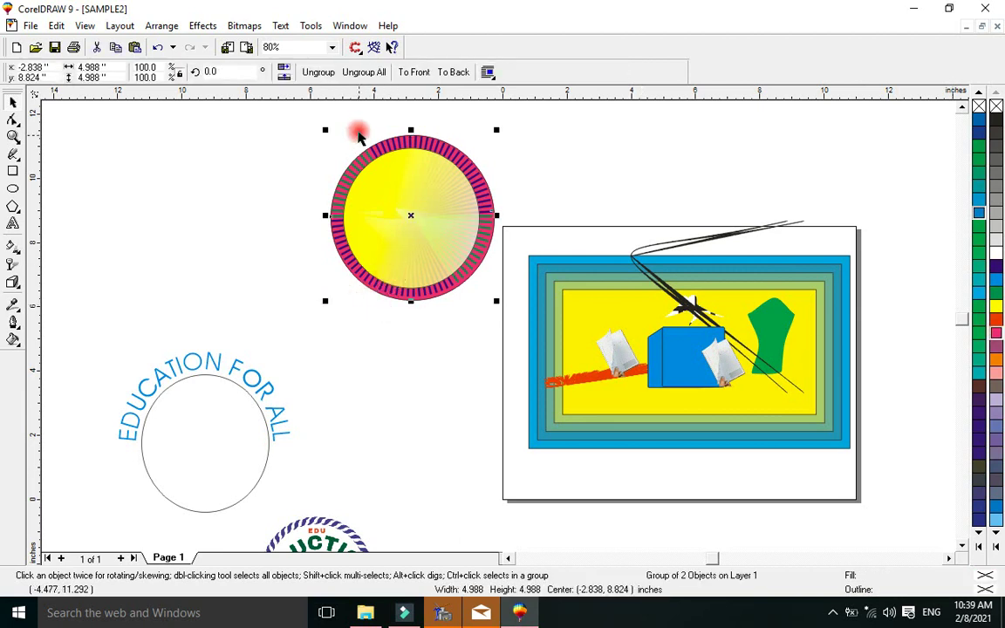
Step: Ungroup the wheel and yellow circle, shrink the yellow circle to about 3.34 by 3.44 in and move it left off the wheel
{"action": "left_click", "coordinate": [316, 72]}
{"action": "left_click", "coordinate": [304, 199]}
{"action": "left_click", "coordinate": [374, 251]}
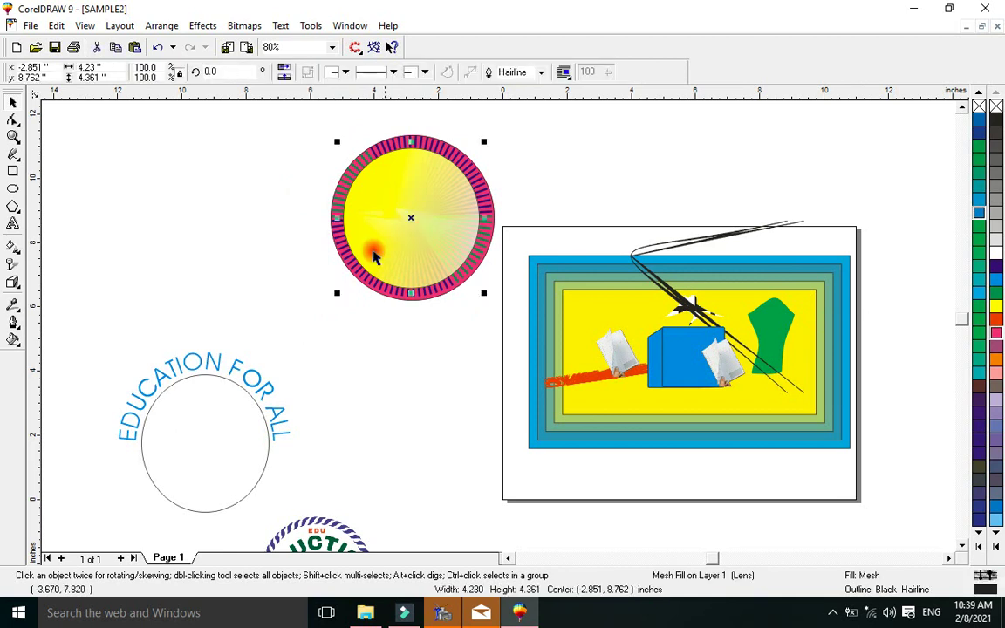
{"action": "left_click_drag", "start_coordinate": [338, 296], "coordinate": [364, 264]}
{"action": "left_click", "coordinate": [422, 221]}
{"action": "left_click_drag", "start_coordinate": [422, 221], "coordinate": [264, 195]}
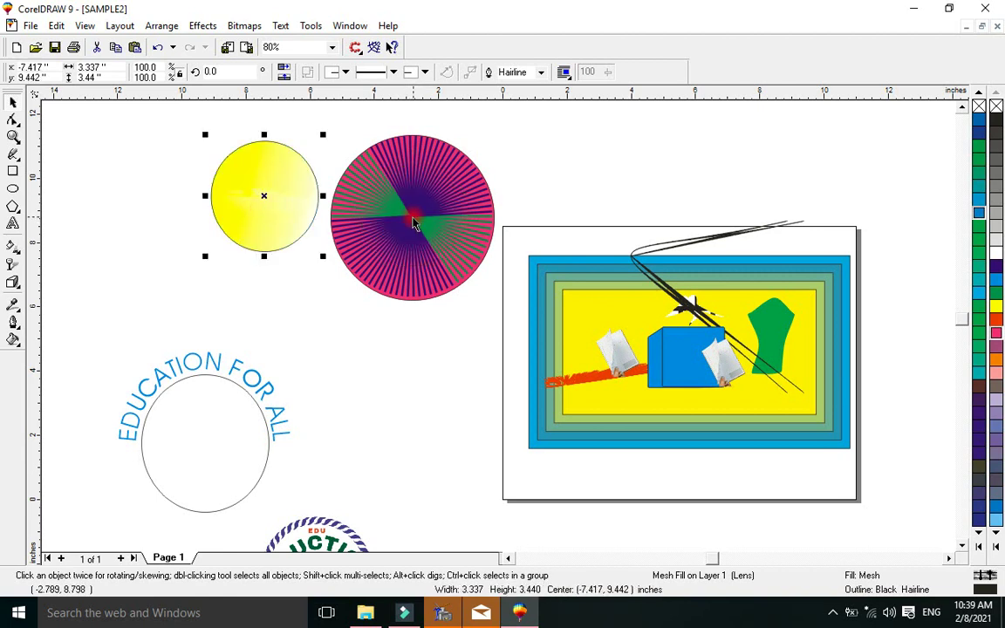
Step: Place the yellow circle back on the wheel, enlarge it to about 3.57 by 3.68 in and centre it
{"action": "left_click_drag", "start_coordinate": [269, 214], "coordinate": [430, 234]}
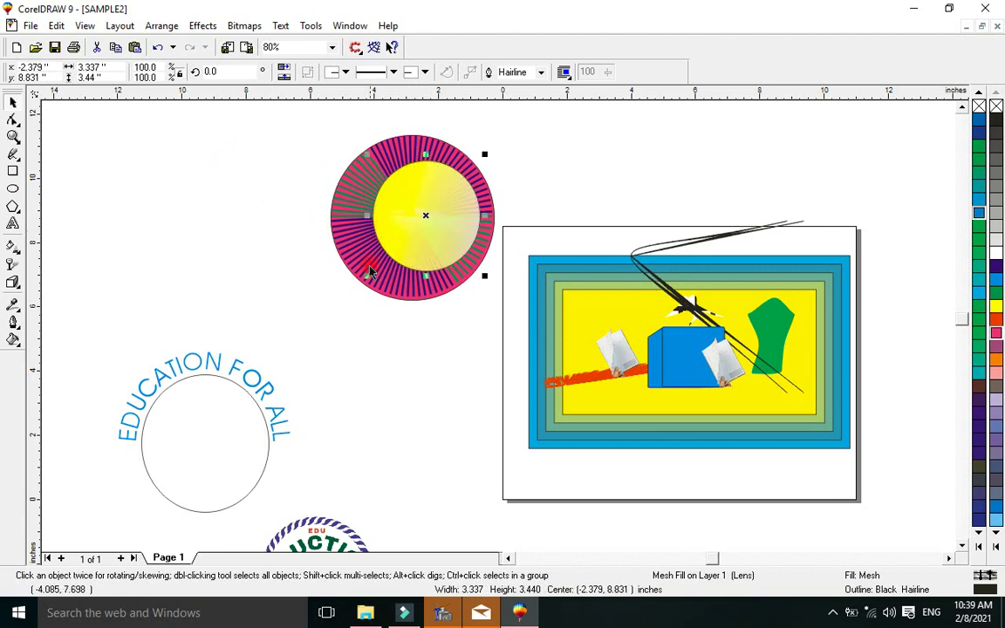
{"action": "left_click_drag", "start_coordinate": [369, 276], "coordinate": [330, 281]}
{"action": "left_click", "coordinate": [423, 222]}
{"action": "mouse_move", "coordinate": [423, 223]}
{"action": "left_mouse_down"}
{"action": "mouse_move", "coordinate": [393, 219]}
{"action": "mouse_move", "coordinate": [417, 220]}
{"action": "left_mouse_up"}
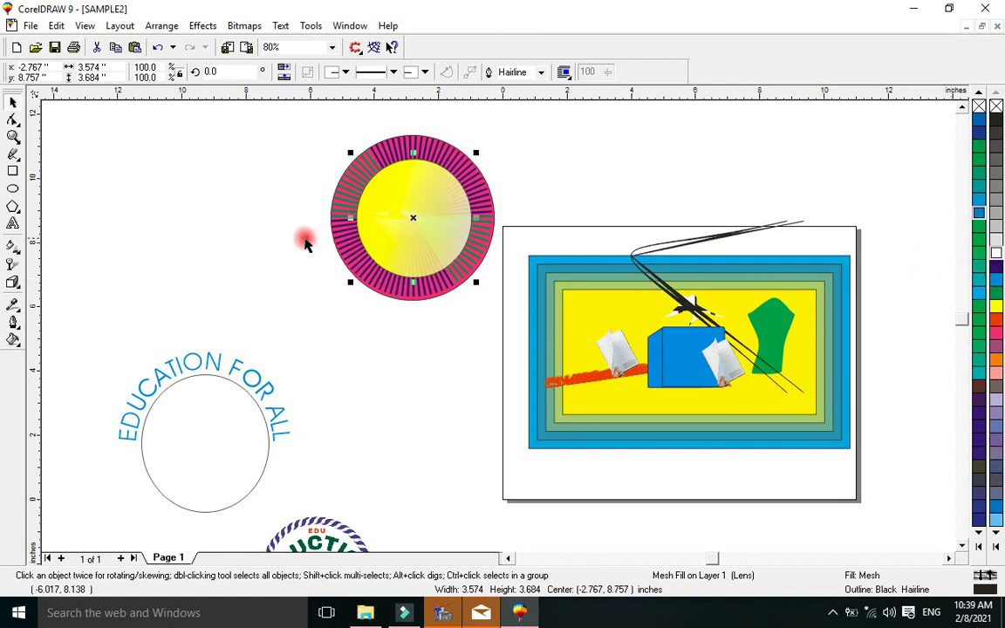
Step: Move the yellow circle off the wheel onto the page's upper-left corner and select the wheel's bar group
{"action": "left_click", "coordinate": [301, 238]}
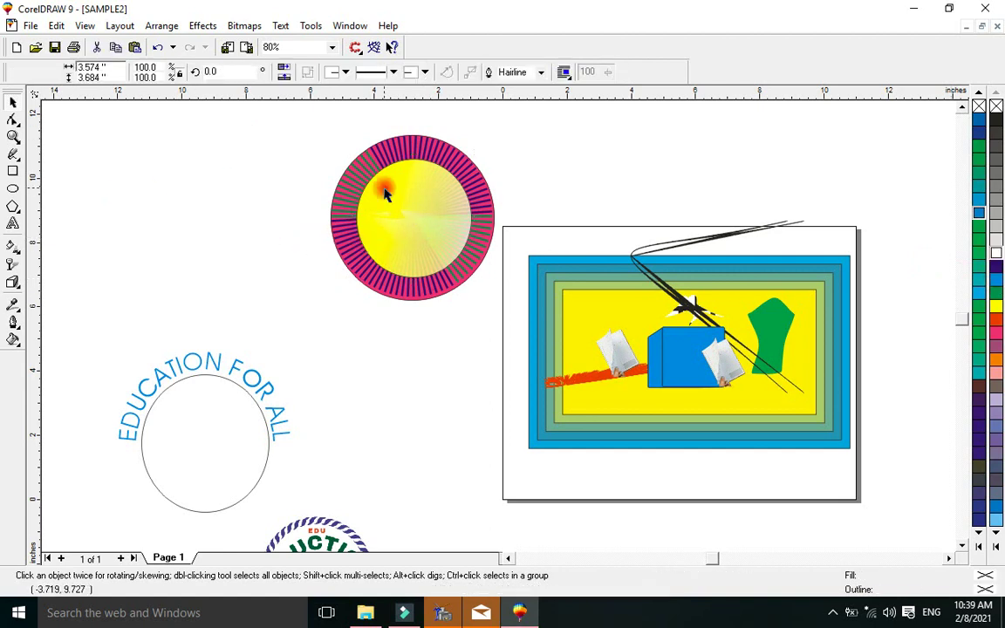
{"action": "left_click_drag", "start_coordinate": [393, 205], "coordinate": [542, 244]}
{"action": "left_click", "coordinate": [375, 219]}
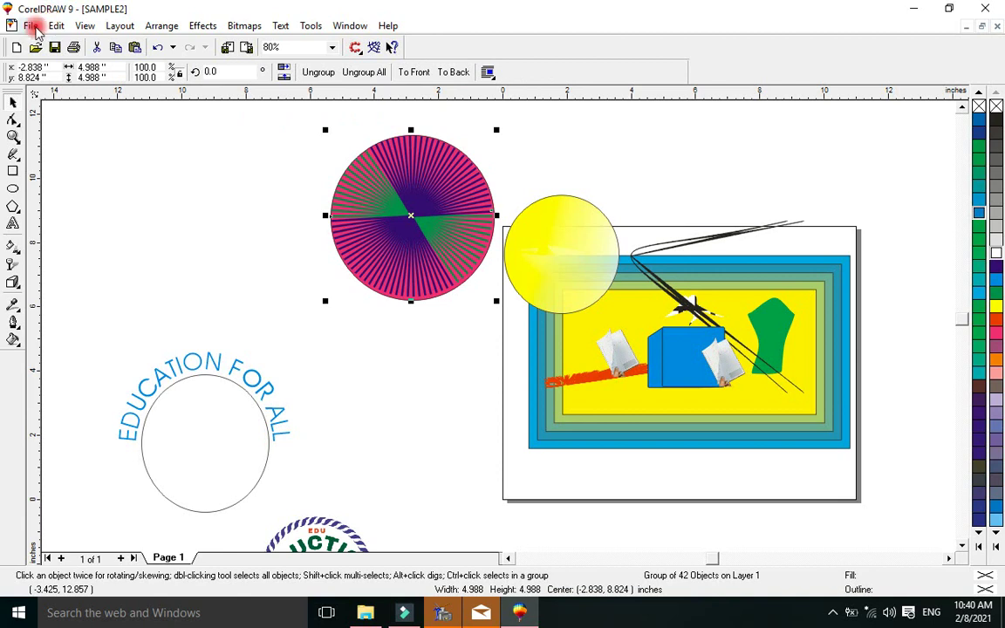
{"action": "left_click", "coordinate": [31, 25]}
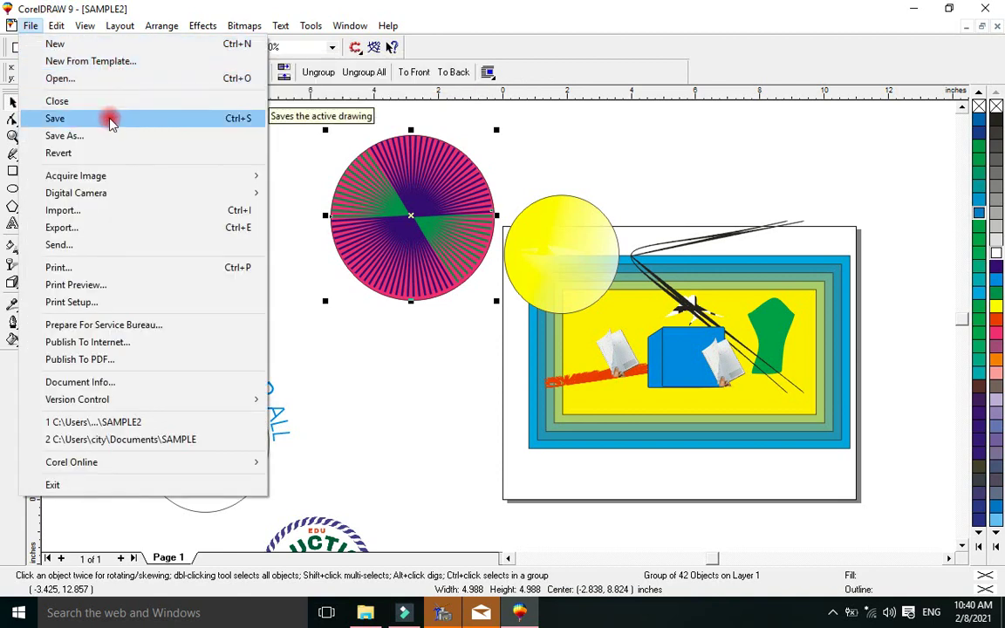
{"action": "mouse_move", "coordinate": [112, 200]}
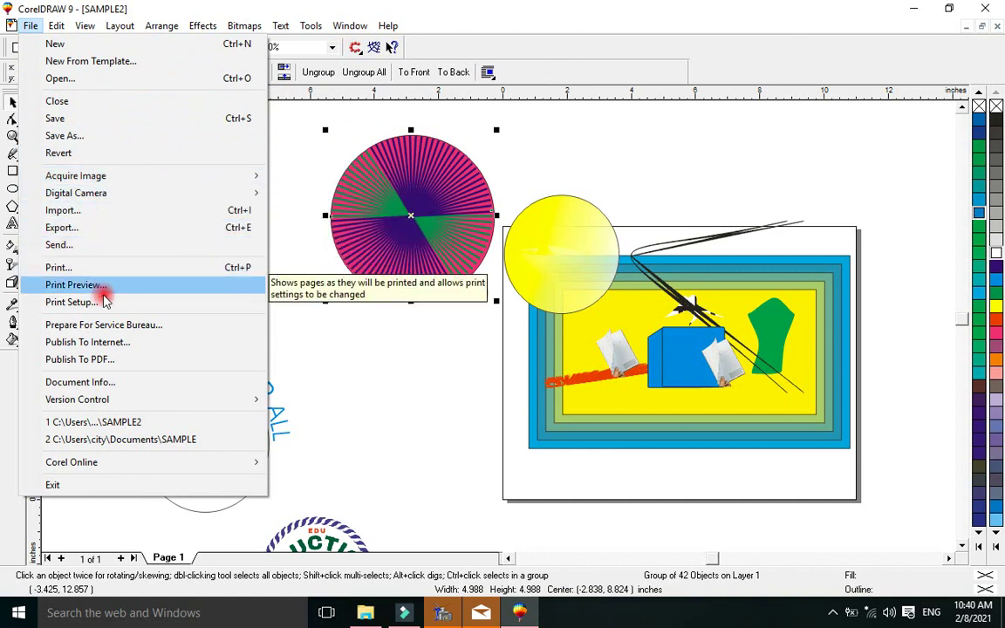
{"action": "mouse_move", "coordinate": [56, 25]}
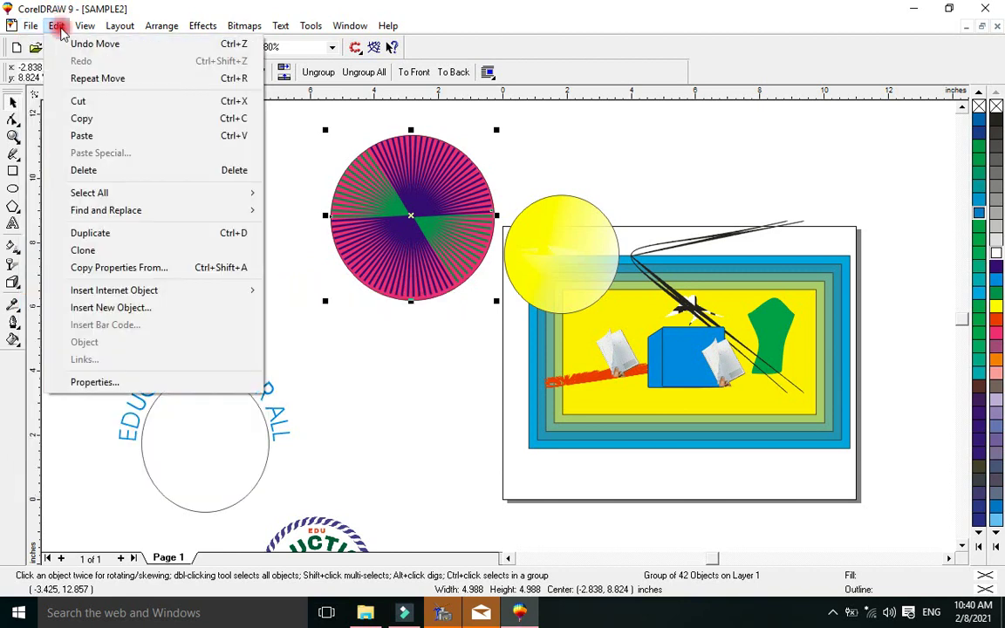
{"action": "mouse_move", "coordinate": [84, 32]}
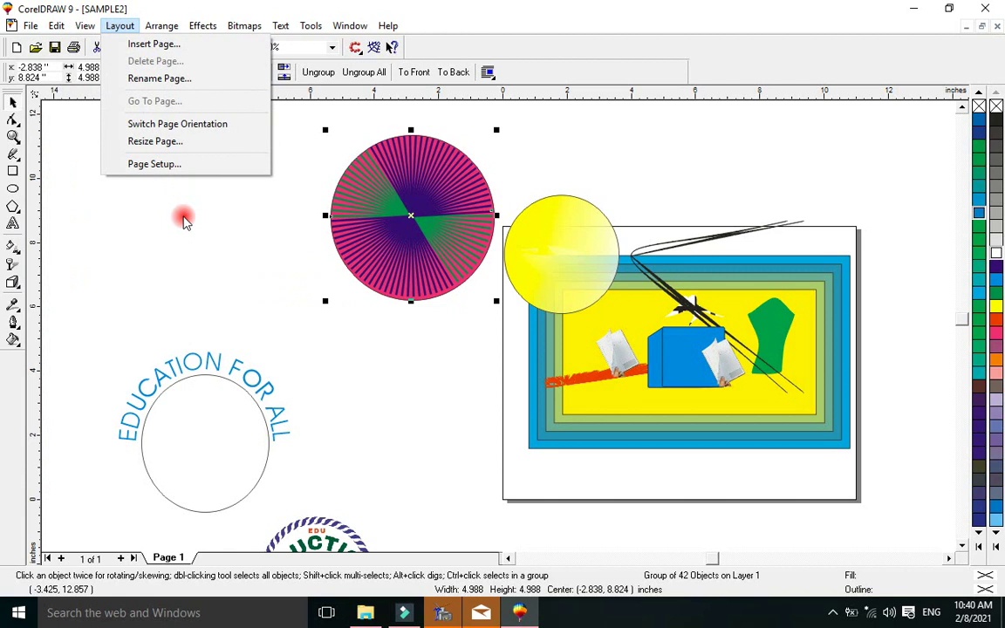
{"action": "left_click", "coordinate": [193, 251]}
Step: Move the EDUCTION logo to the left of the magenta circle and the wheel's bar group to the blank area below the circle
{"action": "left_click_drag", "start_coordinate": [353, 515], "coordinate": [365, 314]}
{"action": "left_click_drag", "start_coordinate": [368, 422], "coordinate": [282, 249]}
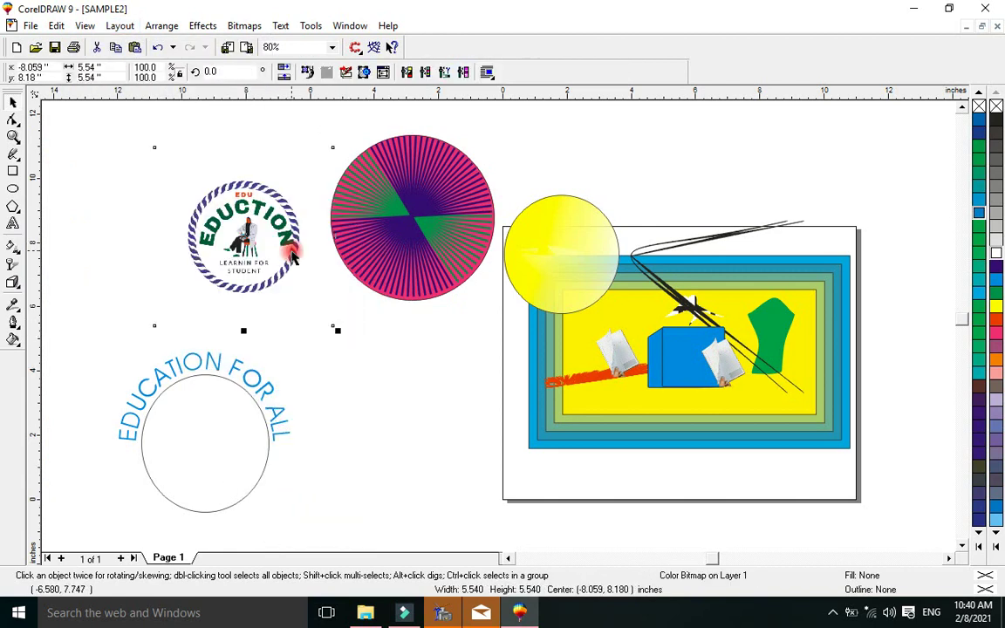
{"action": "left_click", "coordinate": [393, 225]}
{"action": "left_click_drag", "start_coordinate": [393, 226], "coordinate": [445, 435]}
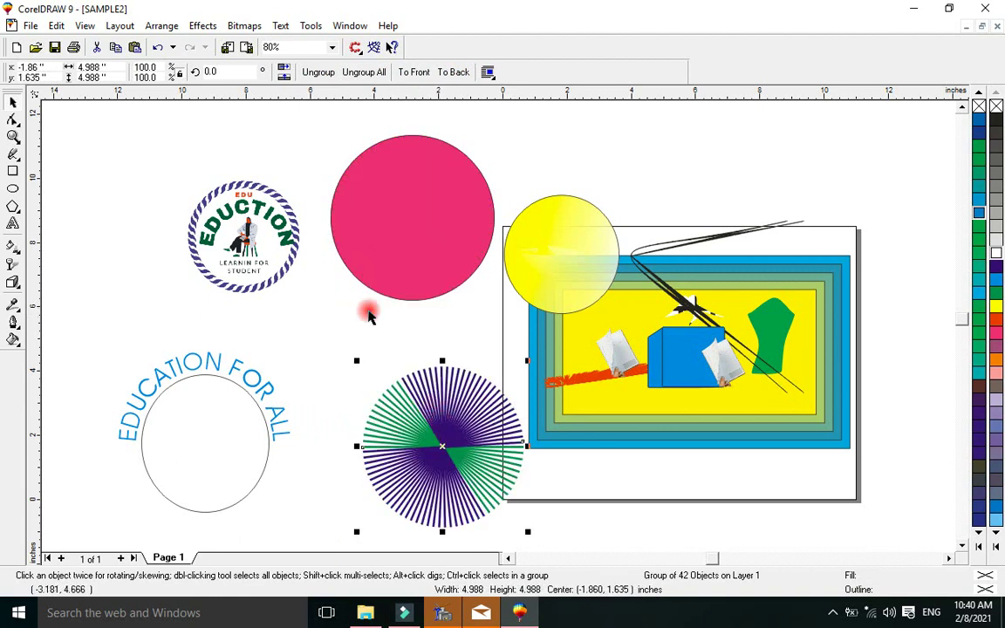
Step: Move the magenta circle left, place the EDUCTION logo over its centre and bring the logo to the front
{"action": "left_click", "coordinate": [246, 262]}
{"action": "left_click_drag", "start_coordinate": [246, 257], "coordinate": [390, 252]}
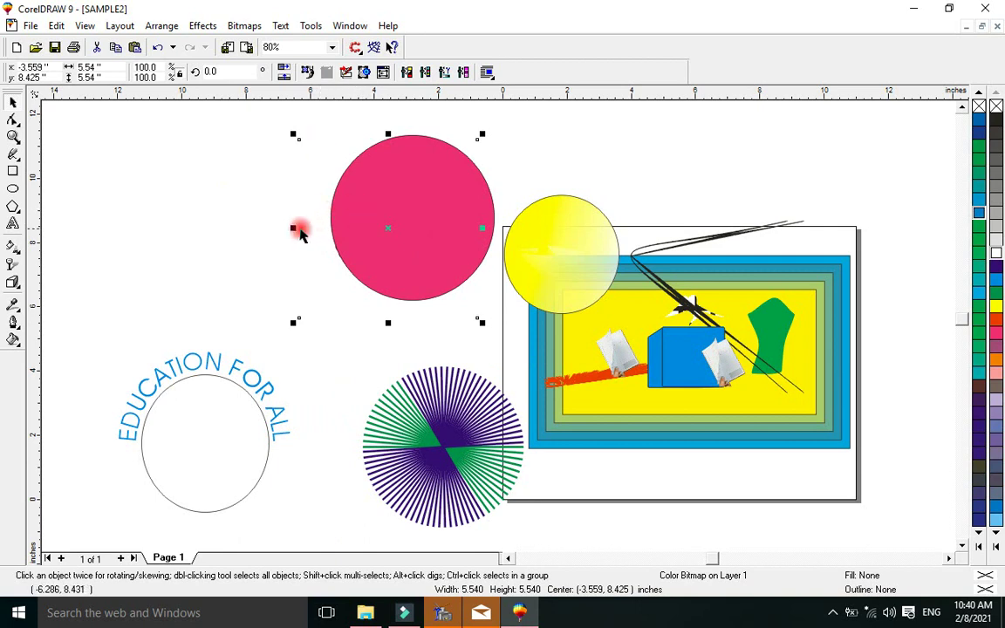
{"action": "left_click_drag", "start_coordinate": [431, 236], "coordinate": [303, 236]}
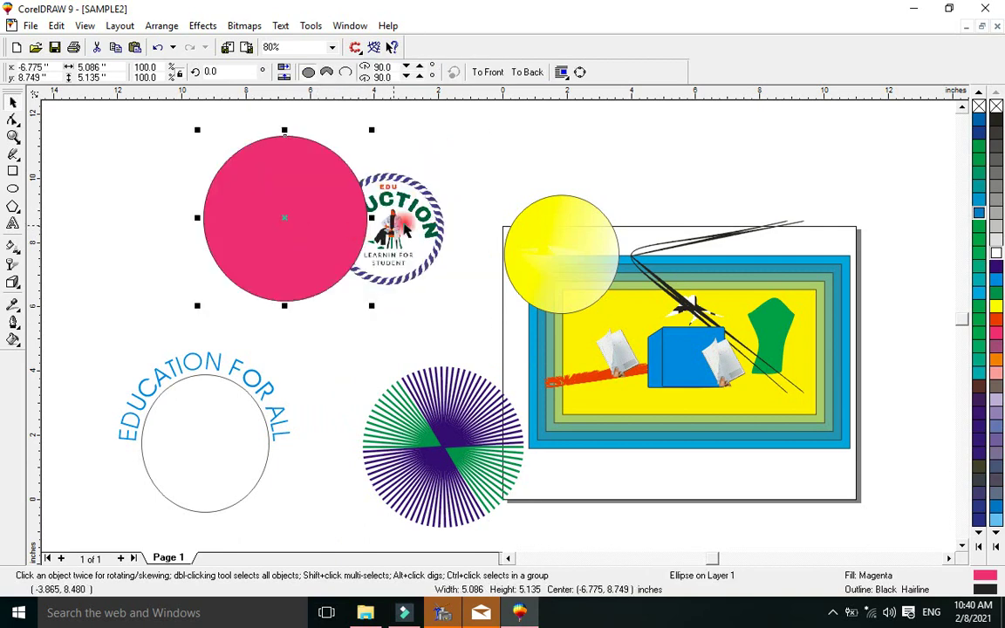
{"action": "left_click_drag", "start_coordinate": [404, 227], "coordinate": [343, 225]}
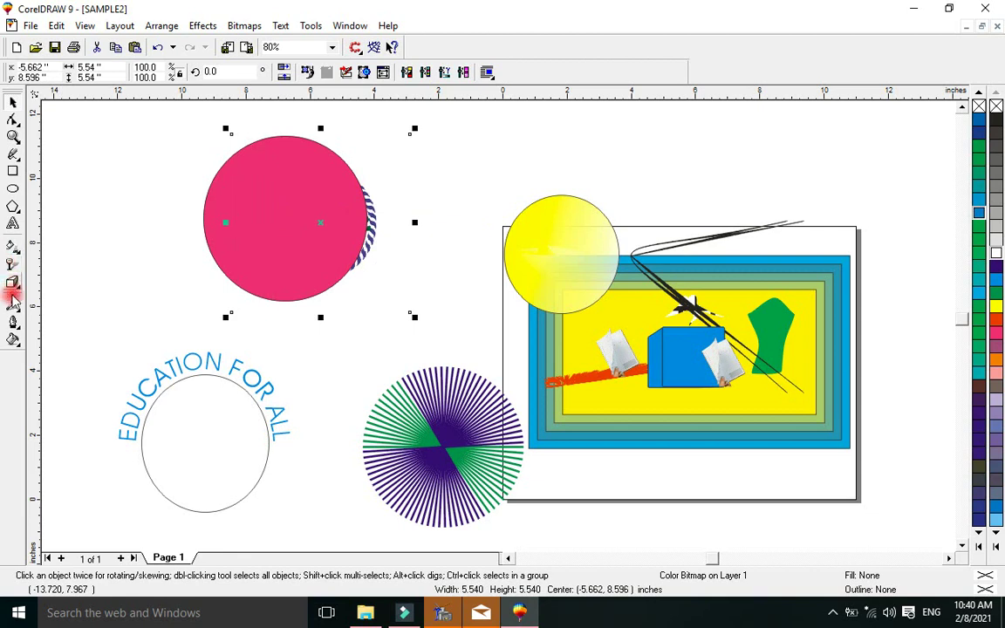
{"action": "key", "text": "shift+Page_Up"}
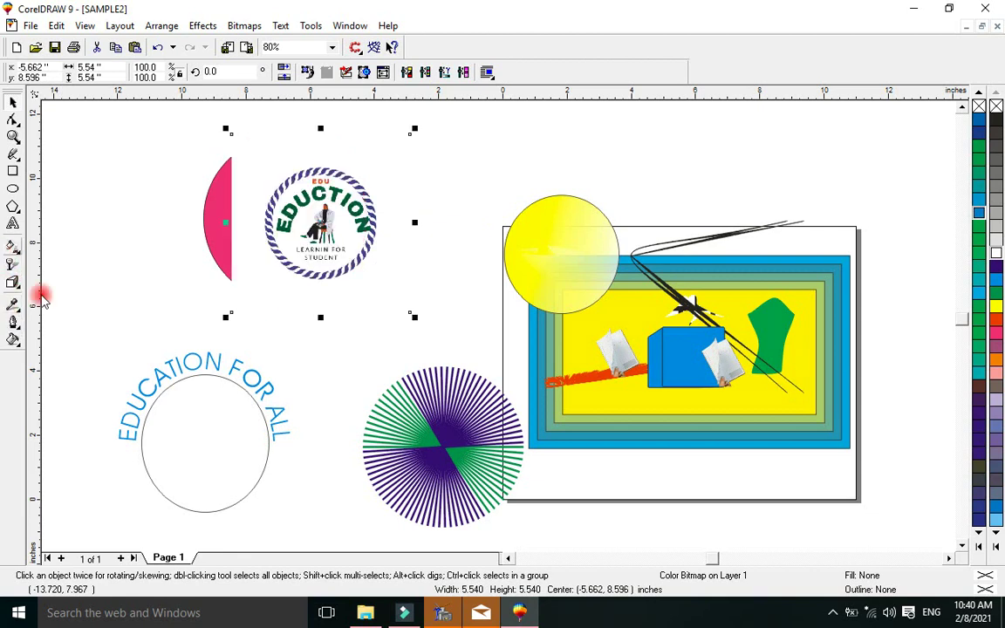
{"action": "left_click_drag", "start_coordinate": [319, 229], "coordinate": [265, 229]}
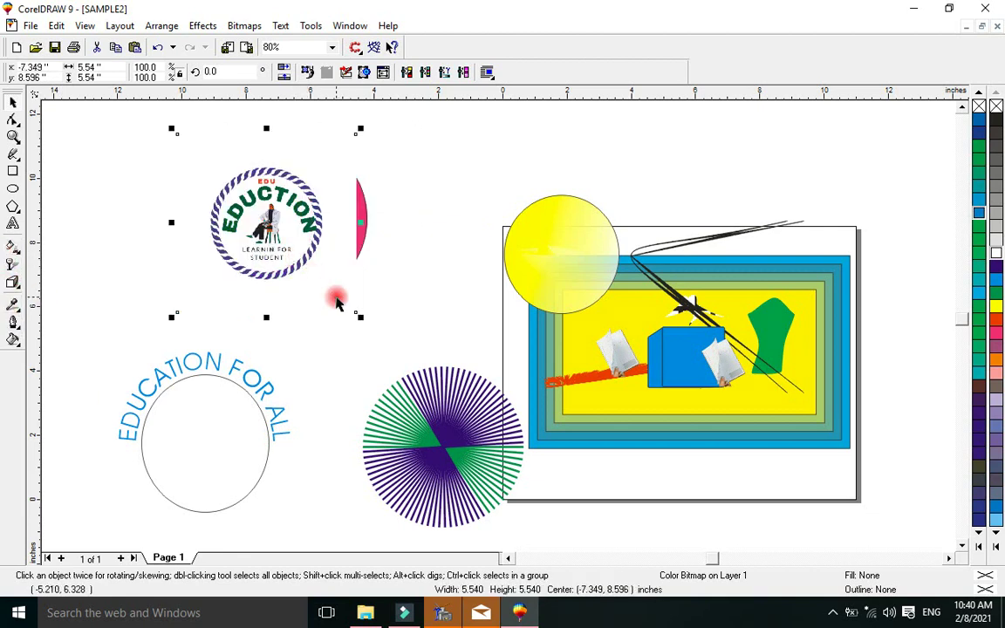
{"action": "left_click_drag", "start_coordinate": [338, 301], "coordinate": [323, 278]}
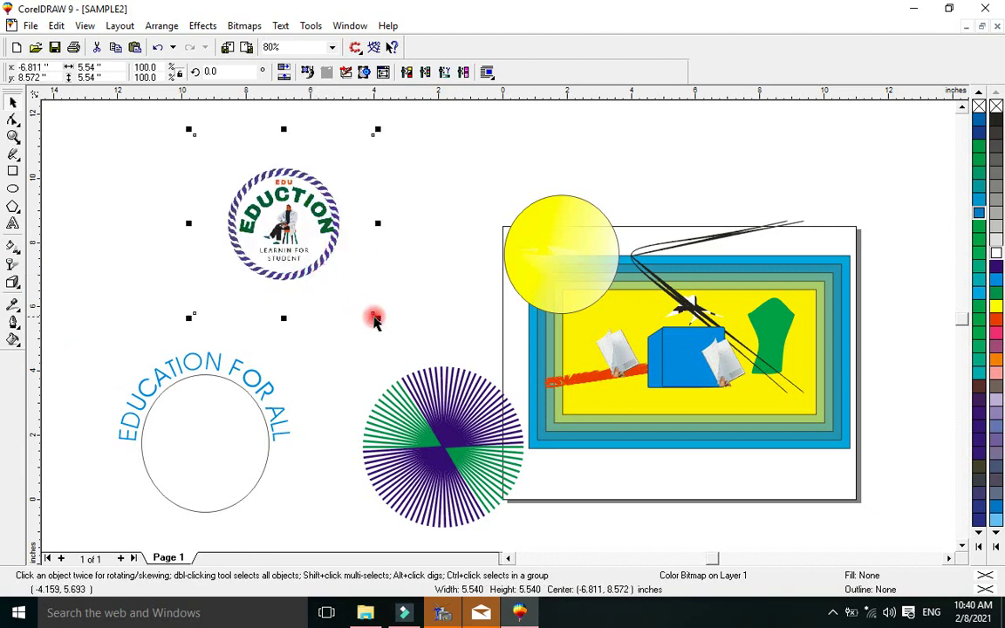
Step: Shrink the EDUCTION logo to about 5.28 by 5.28 in and move it off the magenta circle, over the page's upper-left corner
{"action": "left_click_drag", "start_coordinate": [374, 320], "coordinate": [350, 292]}
{"action": "left_click_drag", "start_coordinate": [307, 263], "coordinate": [377, 307]}
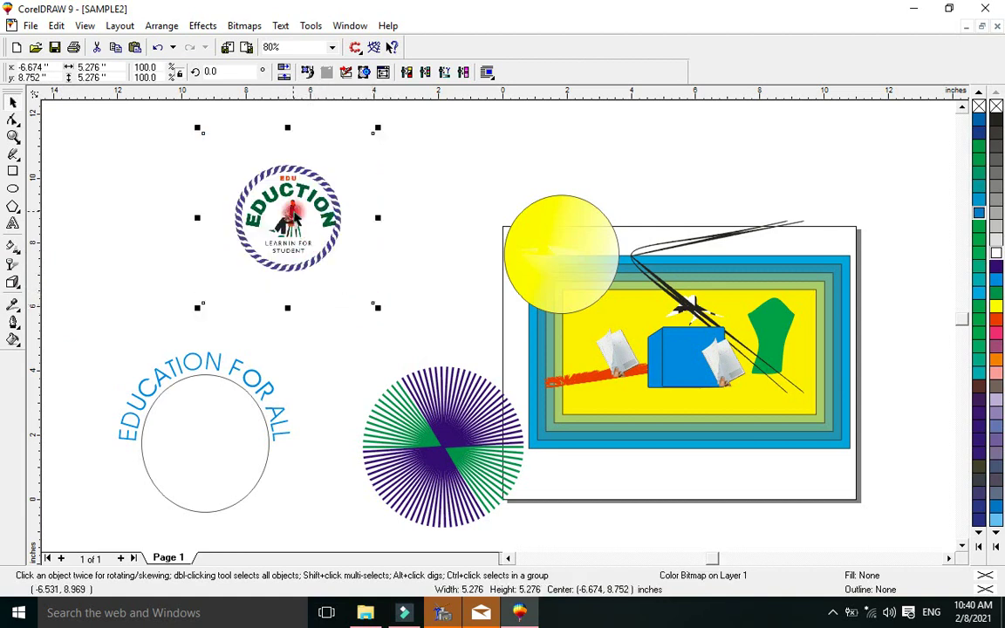
{"action": "left_click_drag", "start_coordinate": [299, 233], "coordinate": [539, 235]}
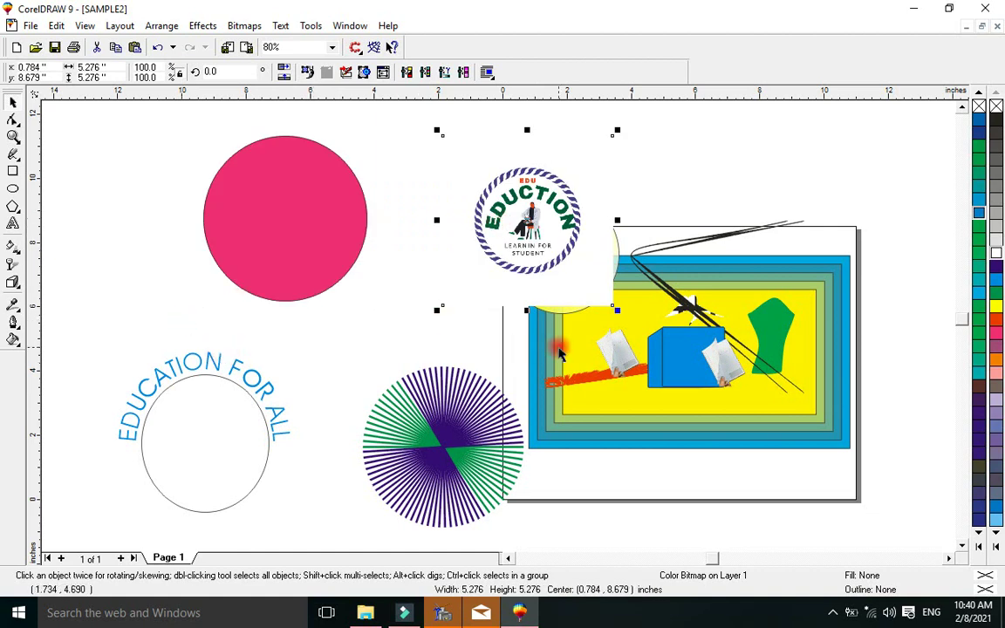
Step: Move the notebook picture from the blue box onto the magenta circle and bring it to the front
{"action": "left_click_drag", "start_coordinate": [700, 369], "coordinate": [428, 365]}
{"action": "left_click_drag", "start_coordinate": [363, 325], "coordinate": [316, 267]}
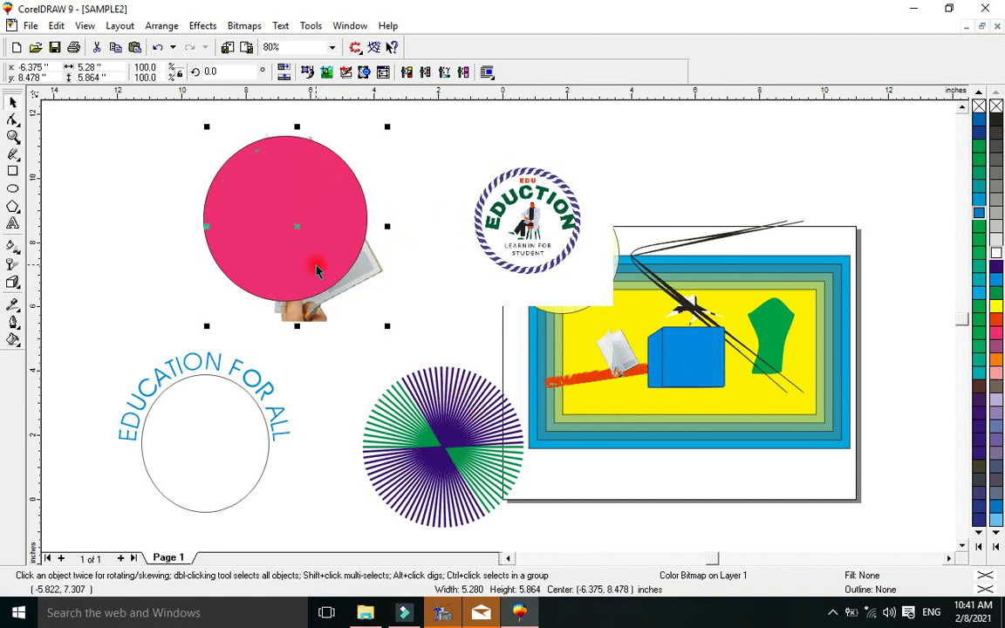
{"action": "key", "text": "shift+Page_Up"}
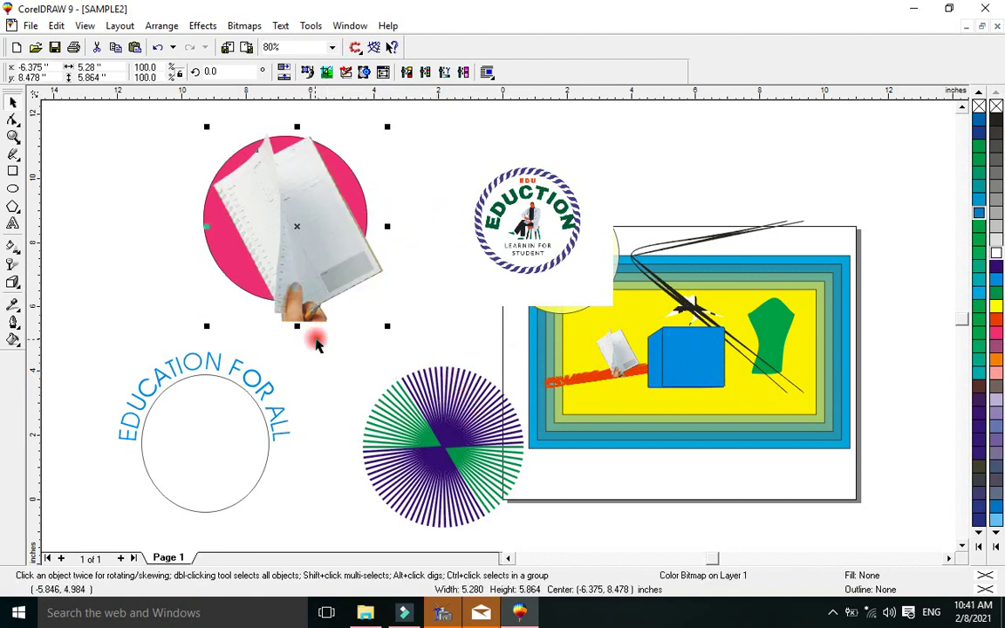
Step: Enlarge the notebook picture to about 6.81 by 7.56 in and shift it so the magenta circle's left part is uncovered
{"action": "left_click_drag", "start_coordinate": [207, 126], "coordinate": [137, 175]}
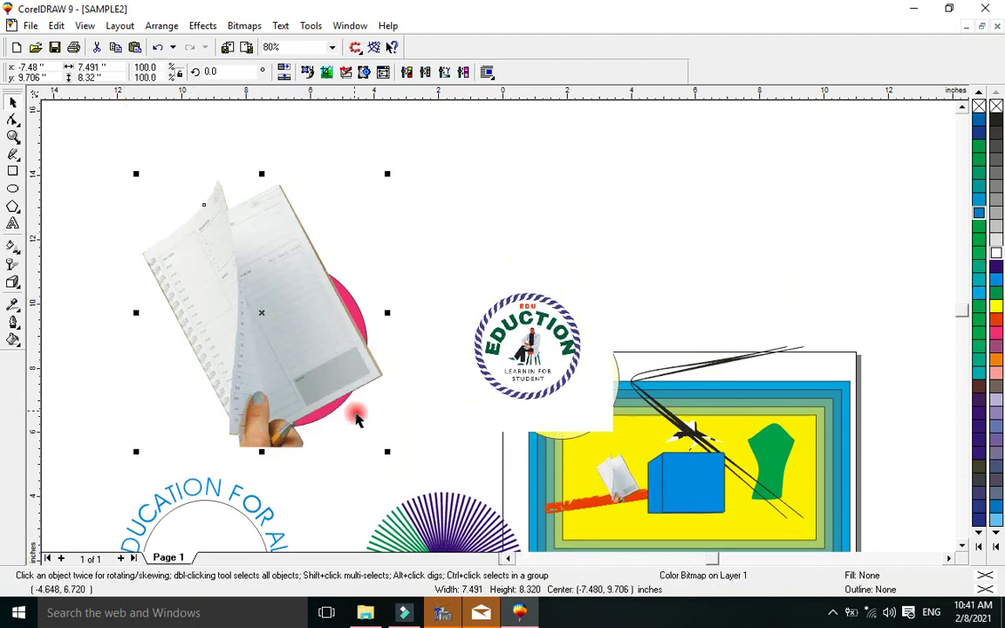
{"action": "left_click_drag", "start_coordinate": [257, 314], "coordinate": [331, 349]}
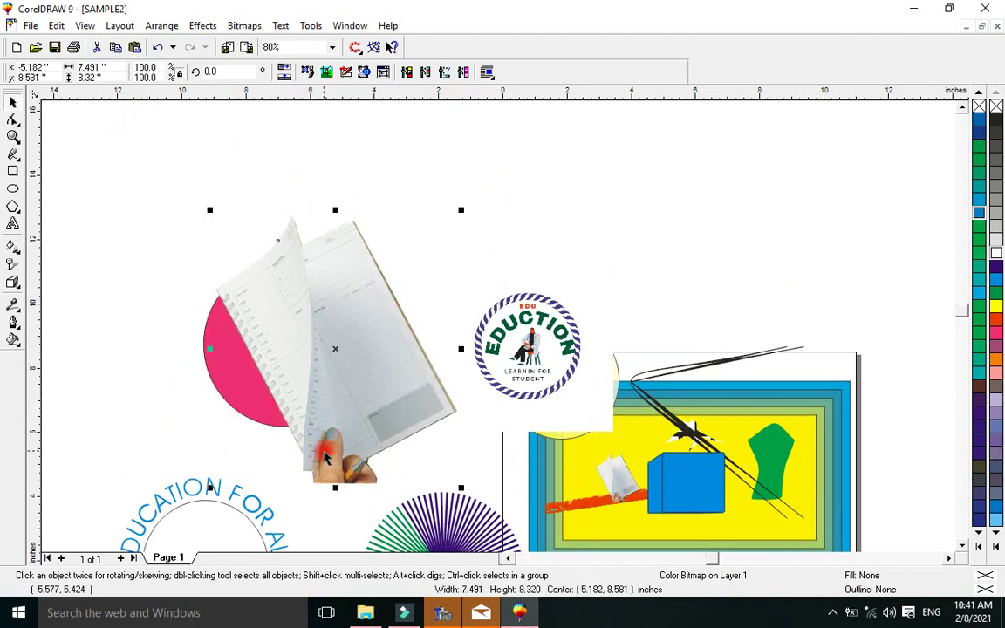
{"action": "left_click_drag", "start_coordinate": [461, 487], "coordinate": [439, 464]}
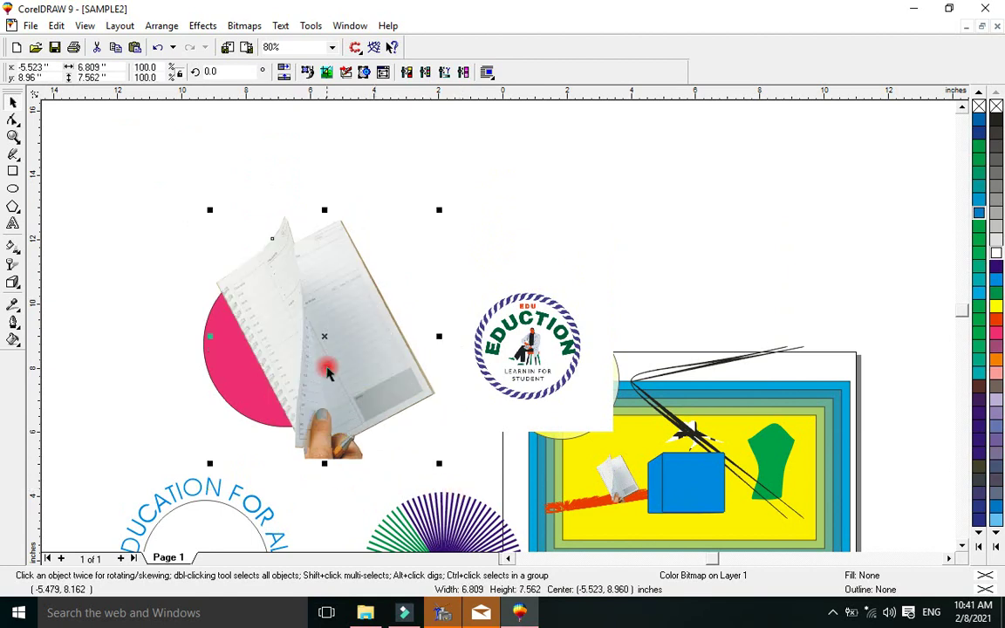
{"action": "left_click_drag", "start_coordinate": [329, 373], "coordinate": [368, 349]}
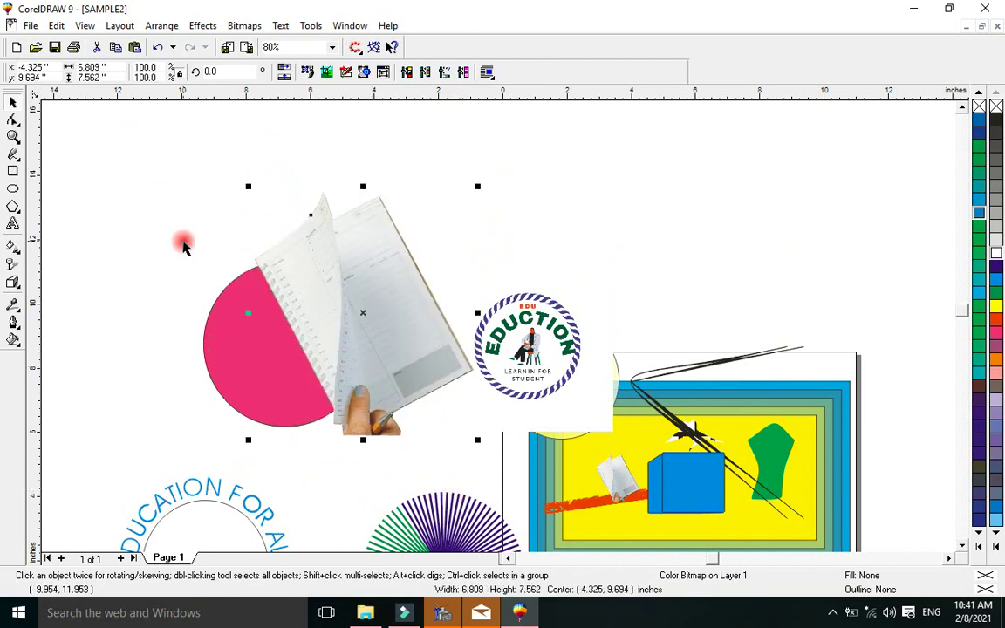
Step: PowerClip the notebook picture inside the magenta circle and select the resulting clipped circle
{"action": "left_click", "coordinate": [208, 27]}
{"action": "mouse_move", "coordinate": [243, 140]}
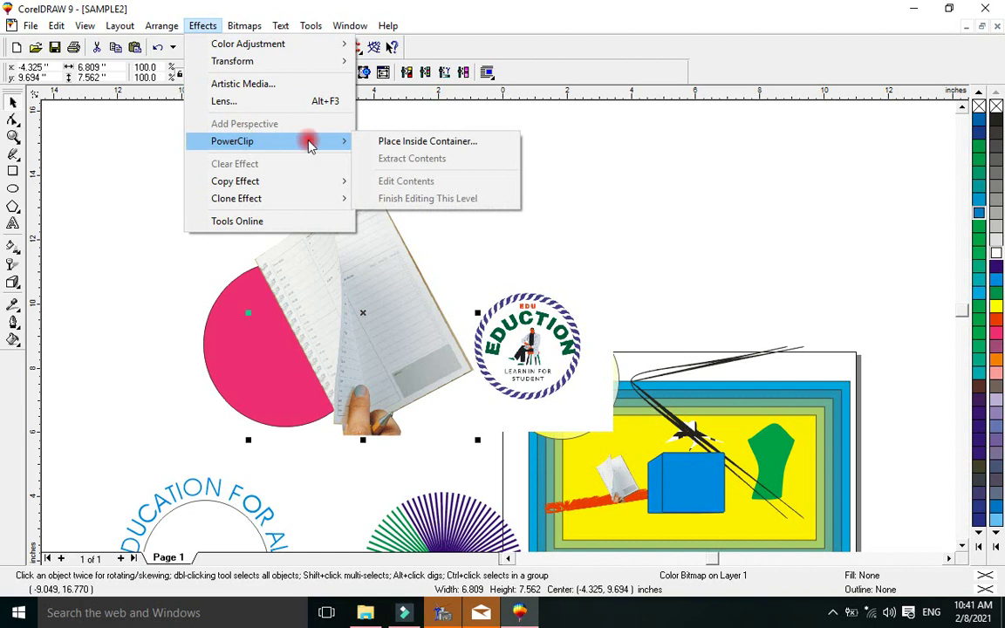
{"action": "left_click", "coordinate": [410, 142]}
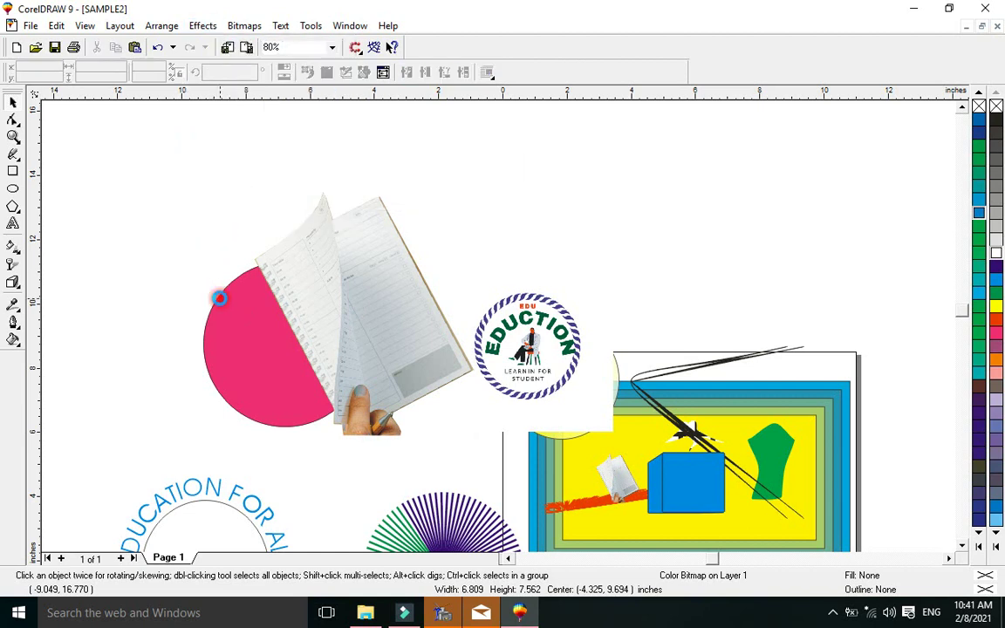
{"action": "left_click", "coordinate": [219, 297]}
{"action": "left_click", "coordinate": [144, 287]}
{"action": "left_click", "coordinate": [280, 343]}
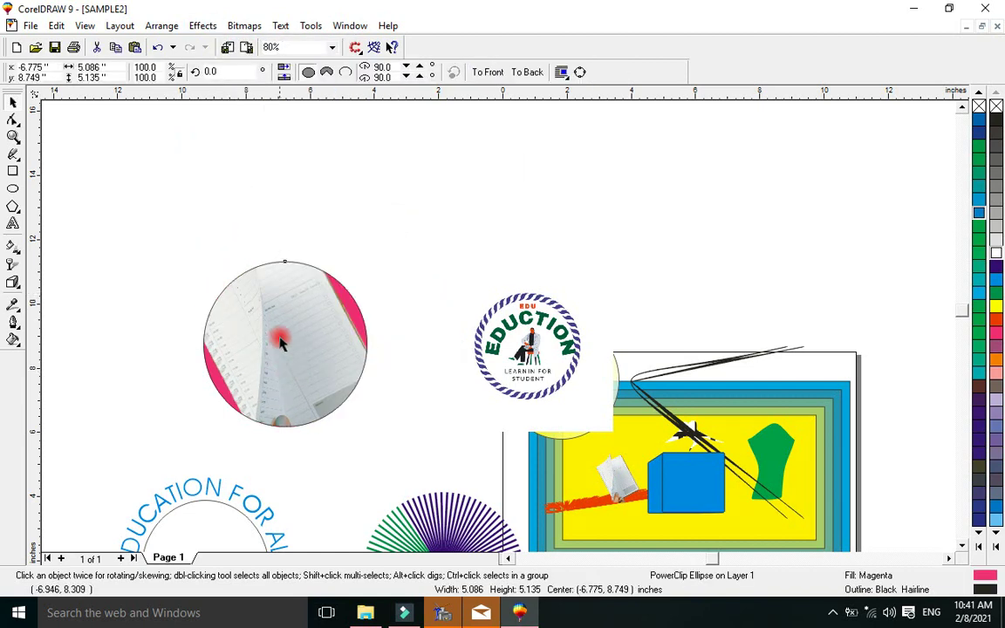
Step: Move the clipped circle up, try the arc form, and set it to a pie running from 0 to 270 degrees
{"action": "left_click_drag", "start_coordinate": [280, 342], "coordinate": [281, 271]}
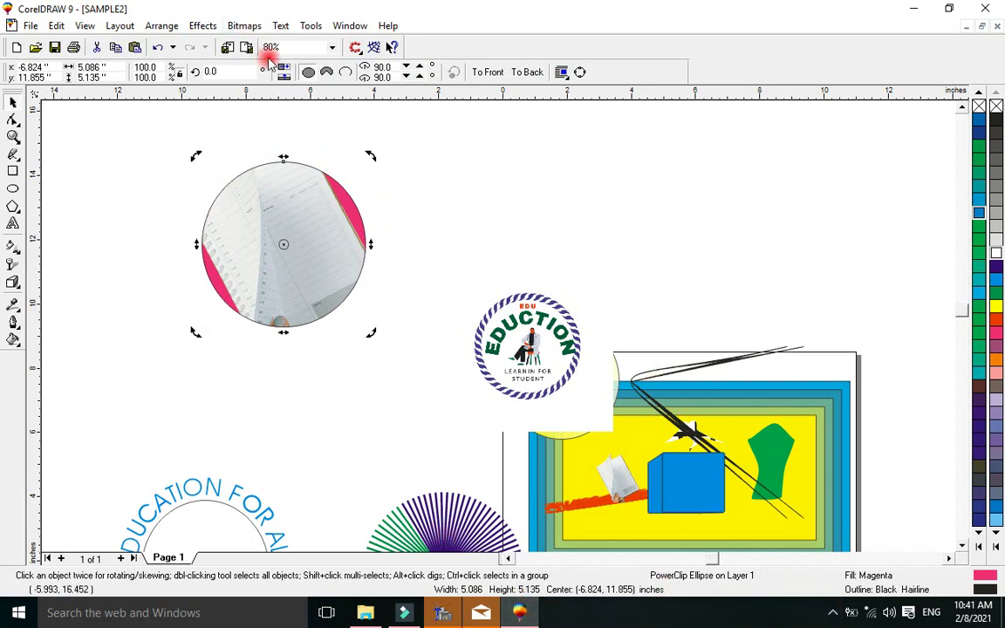
{"action": "left_click", "coordinate": [325, 73]}
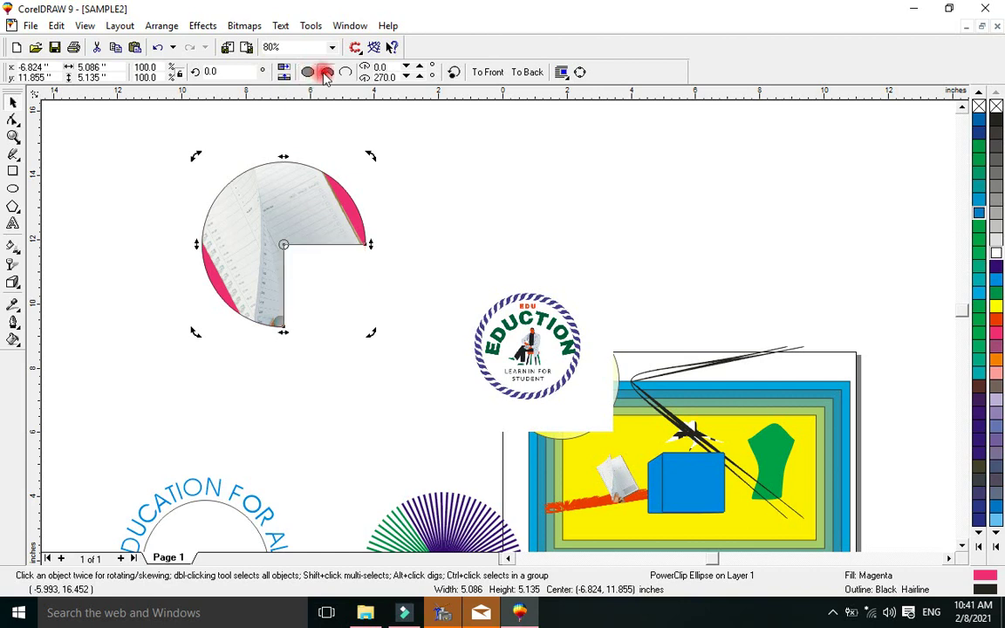
{"action": "left_click", "coordinate": [346, 74]}
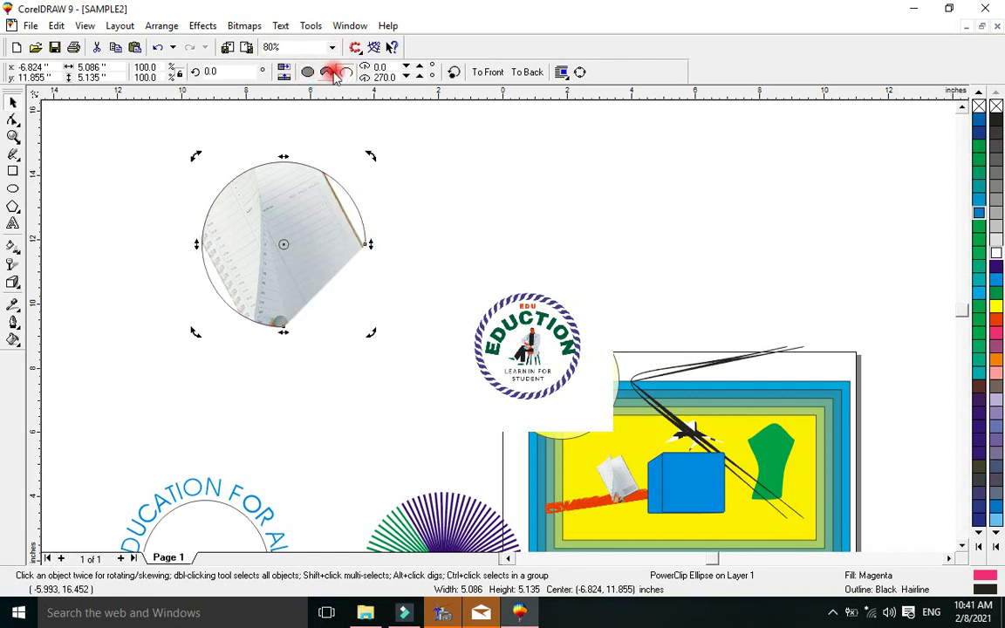
{"action": "left_click", "coordinate": [327, 73]}
Step: Move the clipped pie up and right and rotate it about 45.5 degrees so its opening faces right
{"action": "left_click_drag", "start_coordinate": [284, 190], "coordinate": [323, 173]}
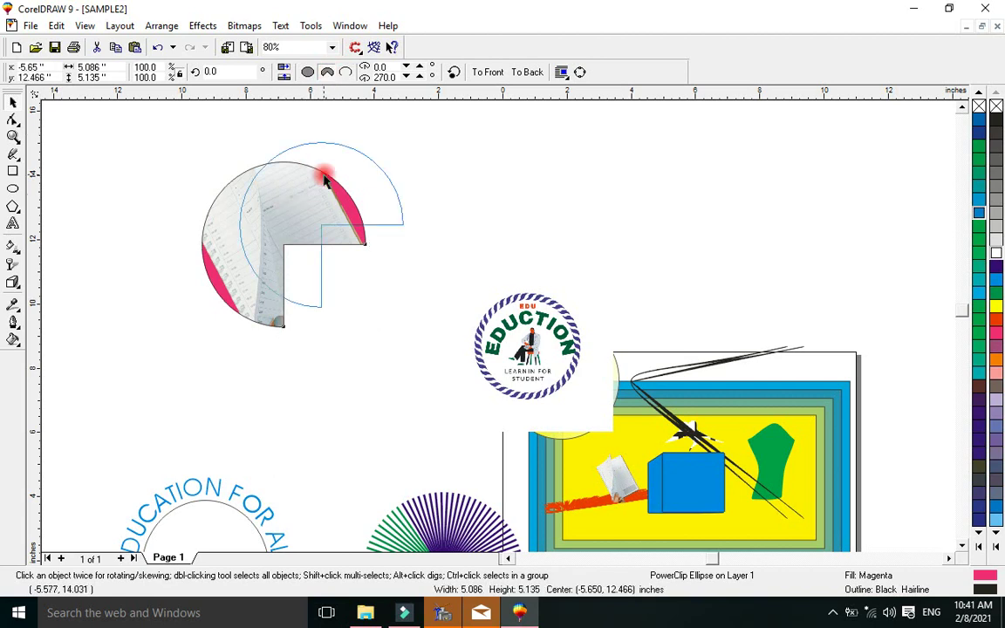
{"action": "left_click", "coordinate": [296, 271]}
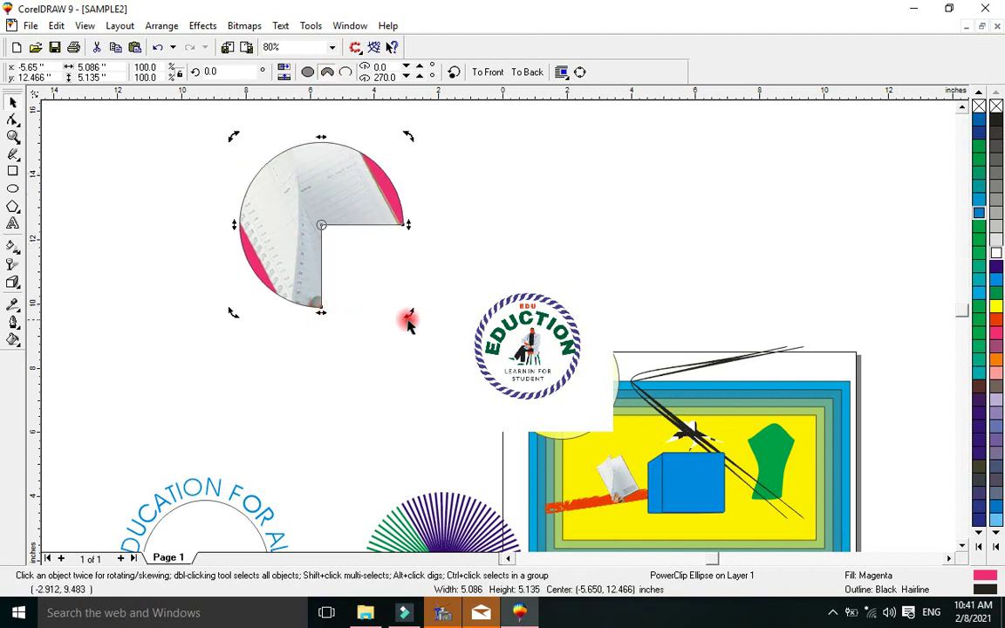
{"action": "left_click_drag", "start_coordinate": [405, 318], "coordinate": [451, 240]}
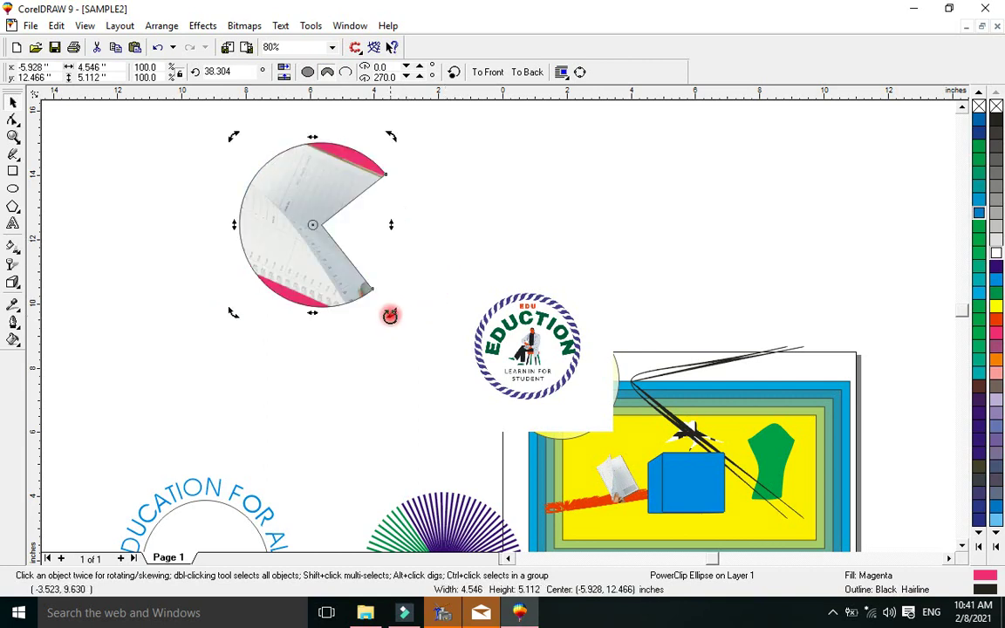
{"action": "left_click_drag", "start_coordinate": [391, 313], "coordinate": [404, 301]}
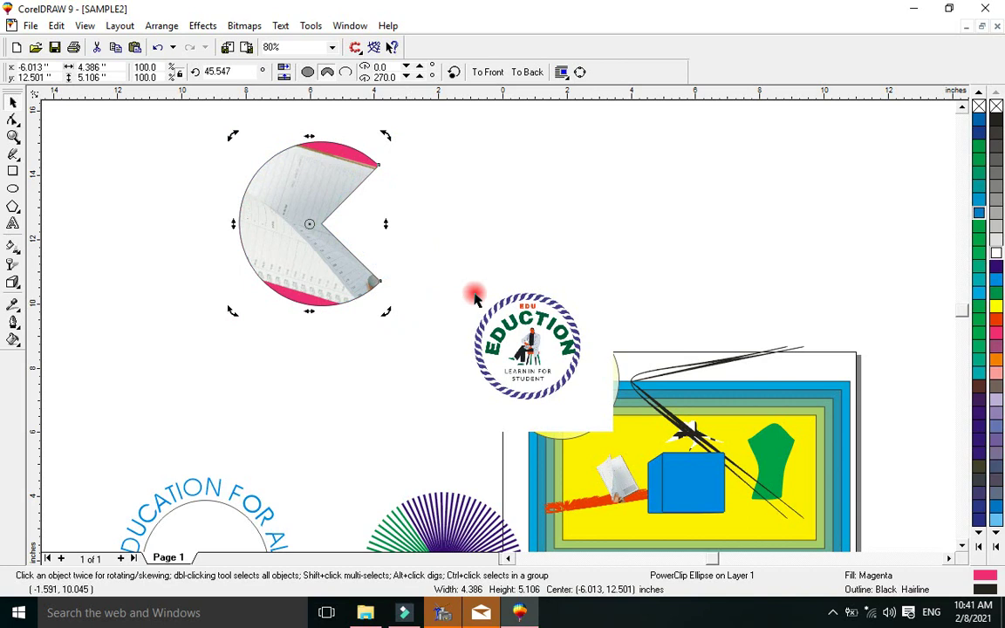
{"action": "left_click", "coordinate": [436, 229]}
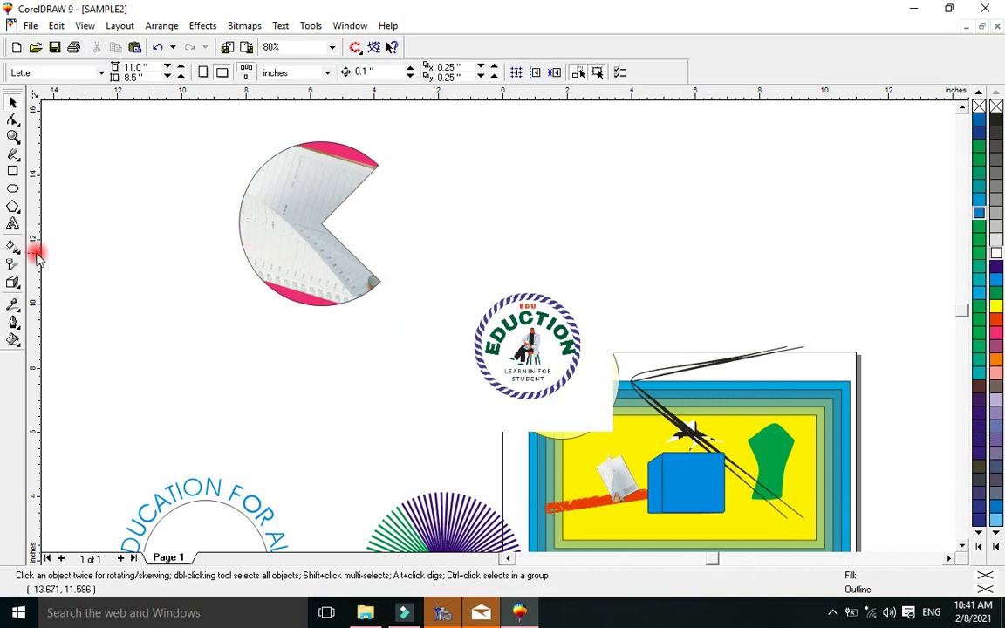
Step: Add the artistic text MONO at the pie's opening and enlarge it to about 166 pt
{"action": "left_click", "coordinate": [14, 224]}
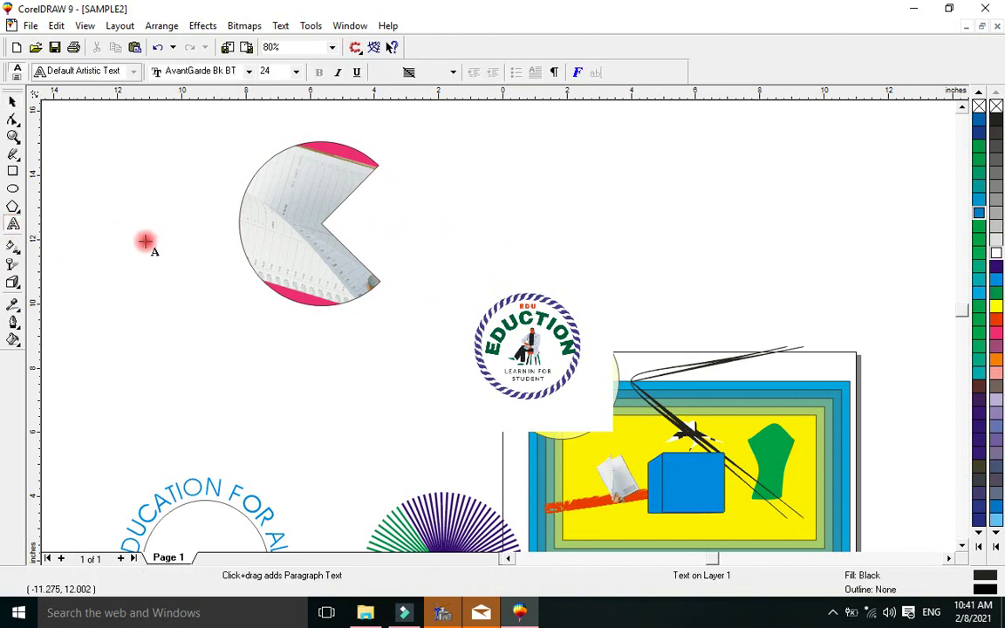
{"action": "left_click", "coordinate": [382, 223]}
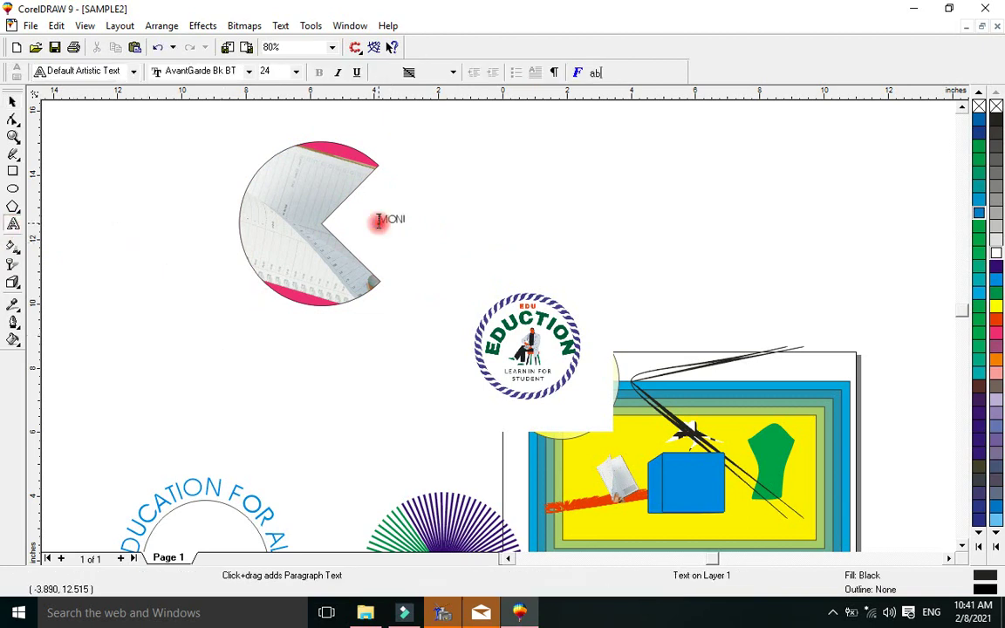
{"action": "left_click", "coordinate": [12, 102]}
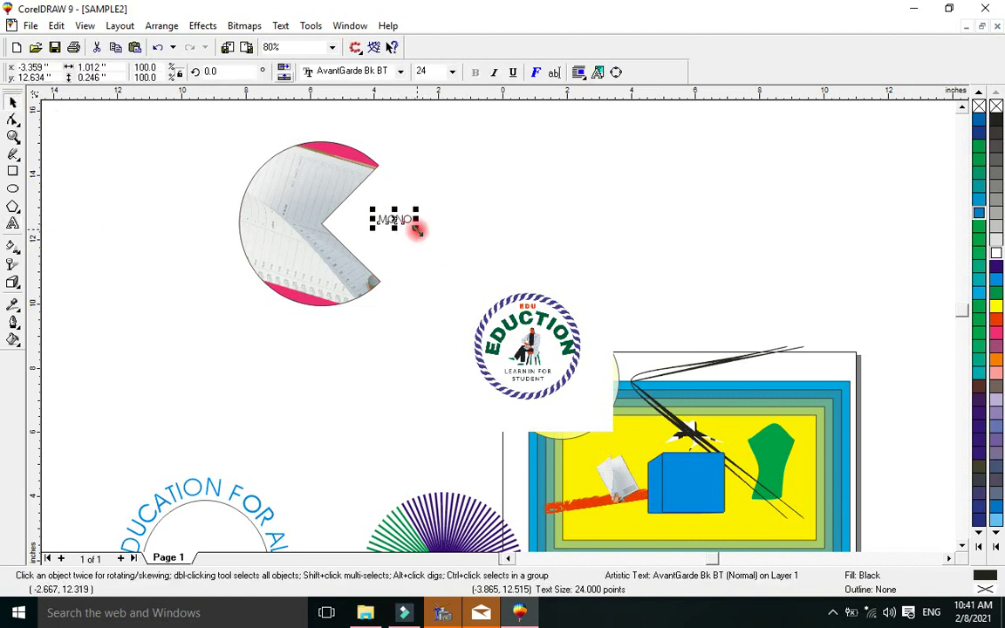
{"action": "left_click_drag", "start_coordinate": [417, 228], "coordinate": [461, 228]}
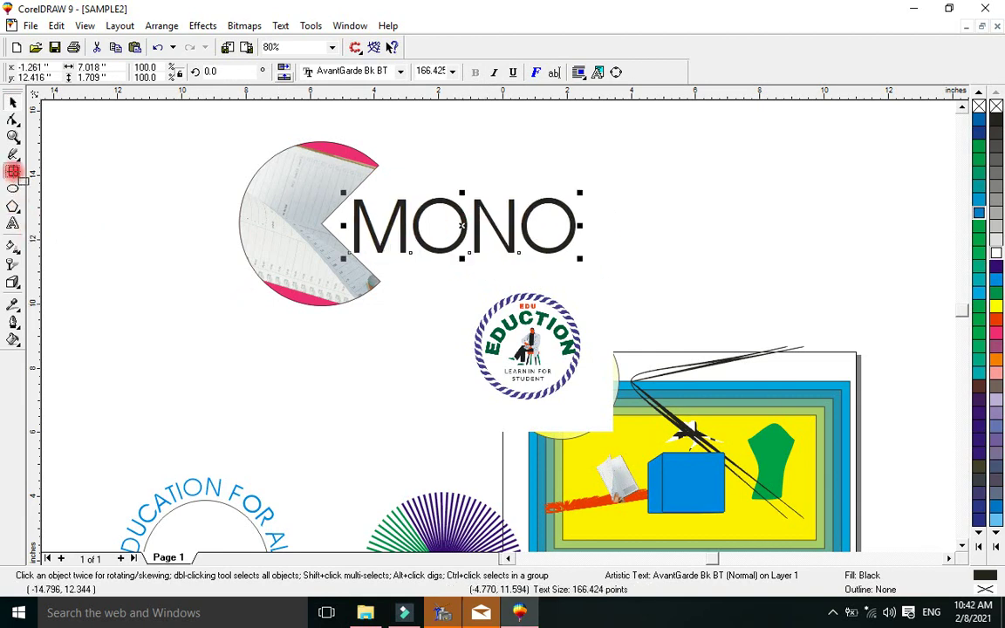
Step: Draw a thin bar about 6.24 by 0.22 in under MONO, filled cyan with no outline
{"action": "left_click", "coordinate": [13, 171]}
{"action": "left_click_drag", "start_coordinate": [385, 277], "coordinate": [585, 285]}
{"action": "left_click", "coordinate": [996, 281]}
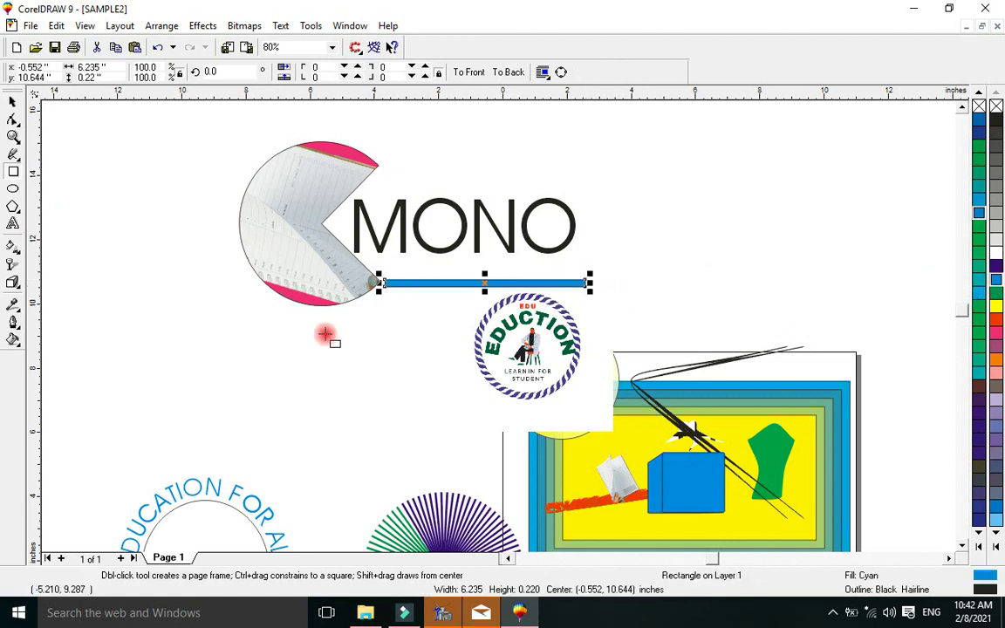
{"action": "left_click", "coordinate": [14, 323]}
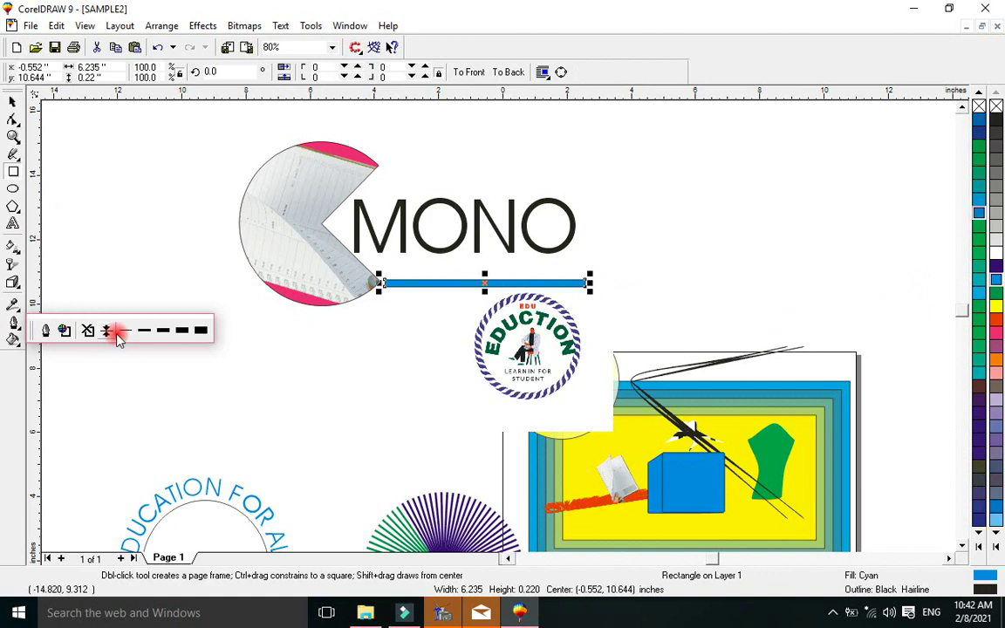
{"action": "left_click", "coordinate": [89, 331]}
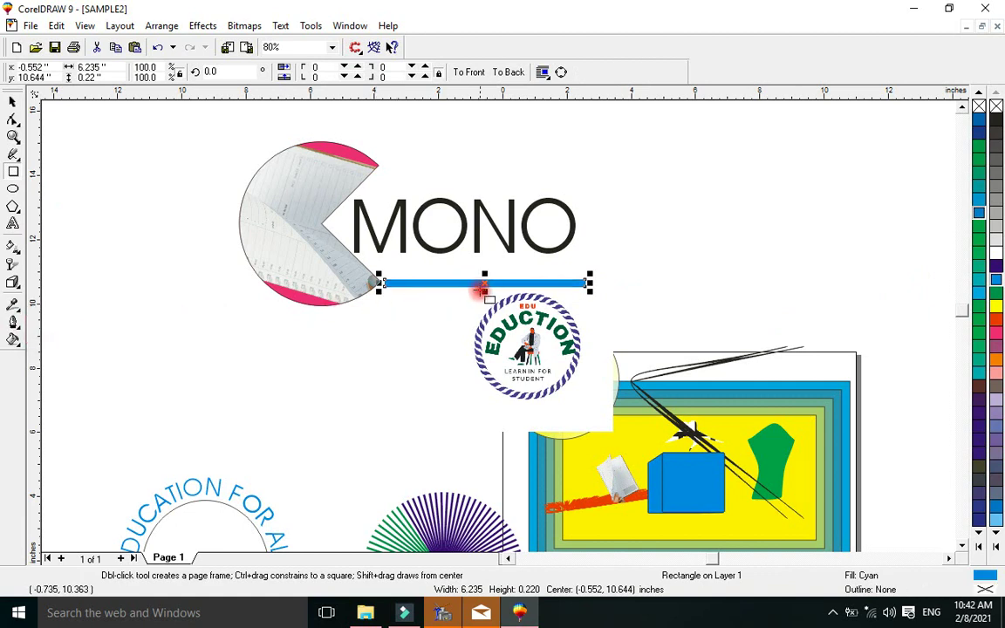
Step: Duplicate the cyan bar into a stack of five above MONO and three bars below it
{"action": "left_click_drag", "start_coordinate": [486, 284], "coordinate": [478, 138]}
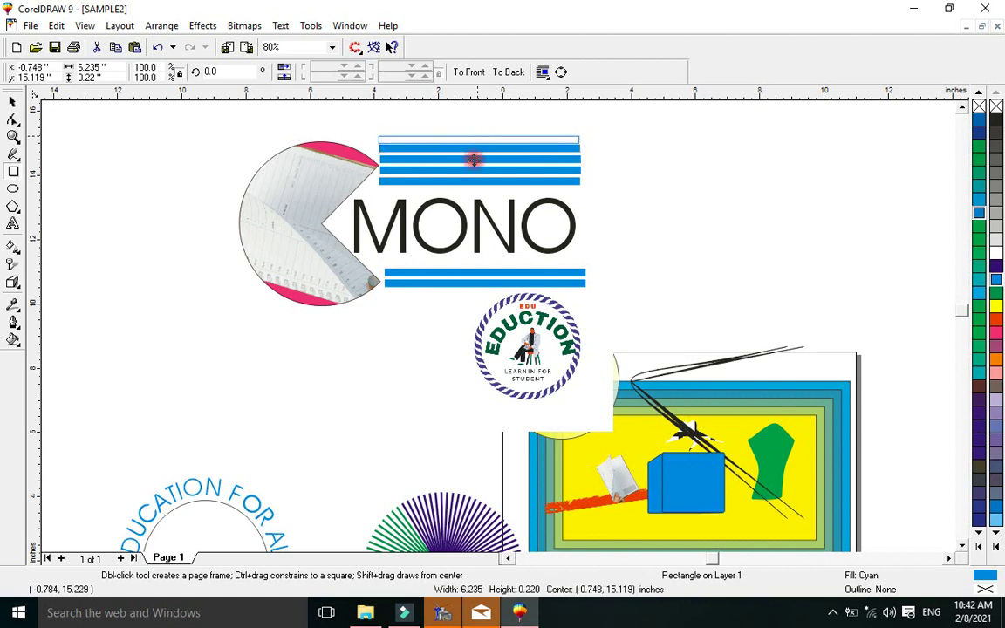
{"action": "left_click", "coordinate": [467, 280]}
{"action": "left_click_drag", "start_coordinate": [483, 287], "coordinate": [472, 302]}
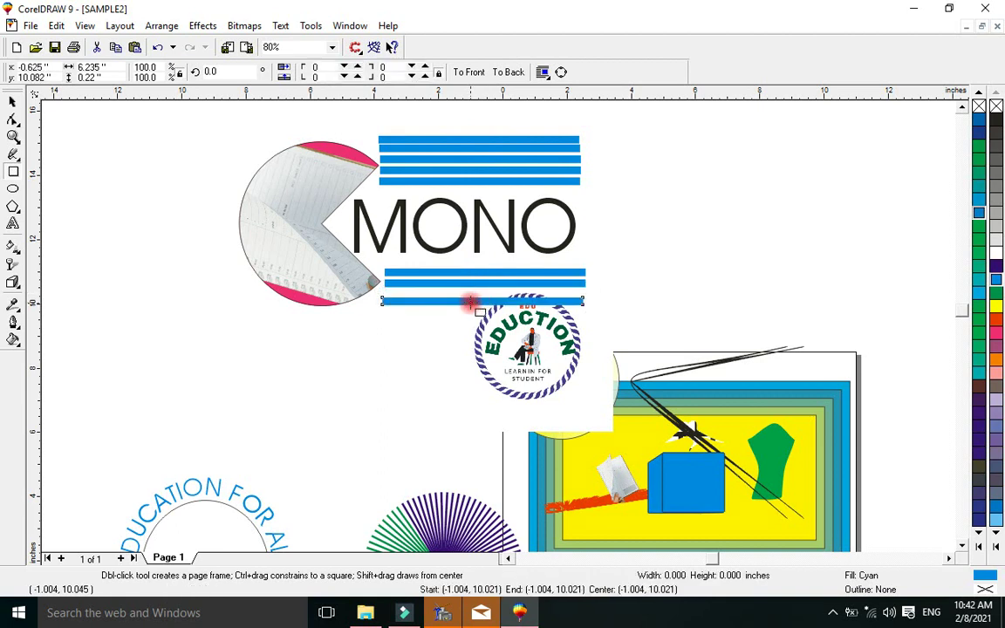
{"action": "left_click", "coordinate": [471, 303]}
Step: Move the EDUCTION logo to the page's upper-right corner and the yellow circle over the blue box
{"action": "left_click", "coordinate": [11, 103]}
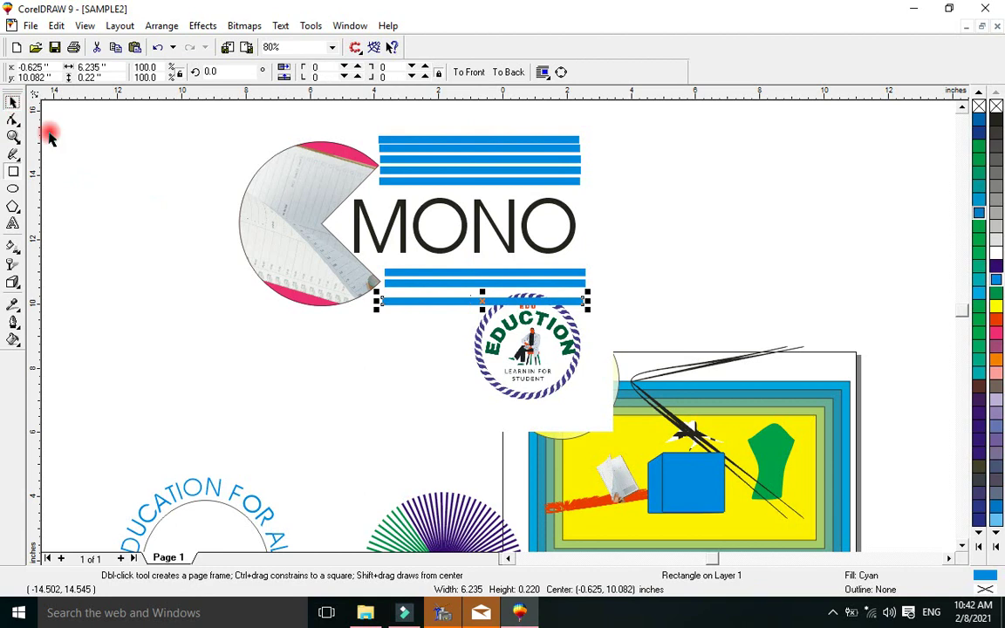
{"action": "left_click_drag", "start_coordinate": [517, 356], "coordinate": [851, 283]}
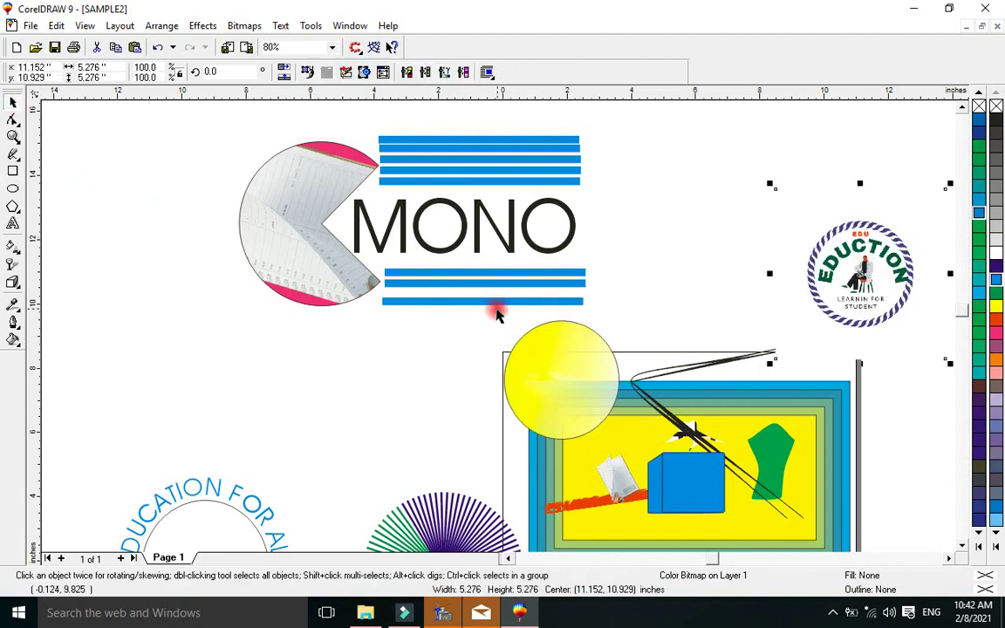
{"action": "left_click_drag", "start_coordinate": [589, 381], "coordinate": [688, 439]}
Step: Complete a stack of four bars below MONO, and align the bars within the lower and upper stacks
{"action": "left_click_drag", "start_coordinate": [445, 303], "coordinate": [457, 310]}
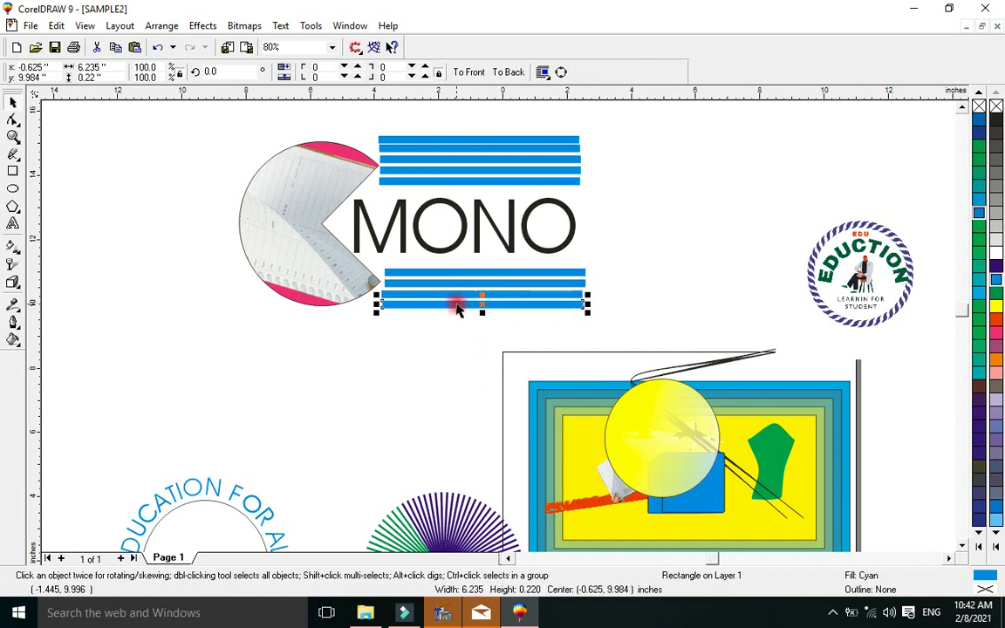
{"action": "left_click_drag", "start_coordinate": [600, 253], "coordinate": [371, 347]}
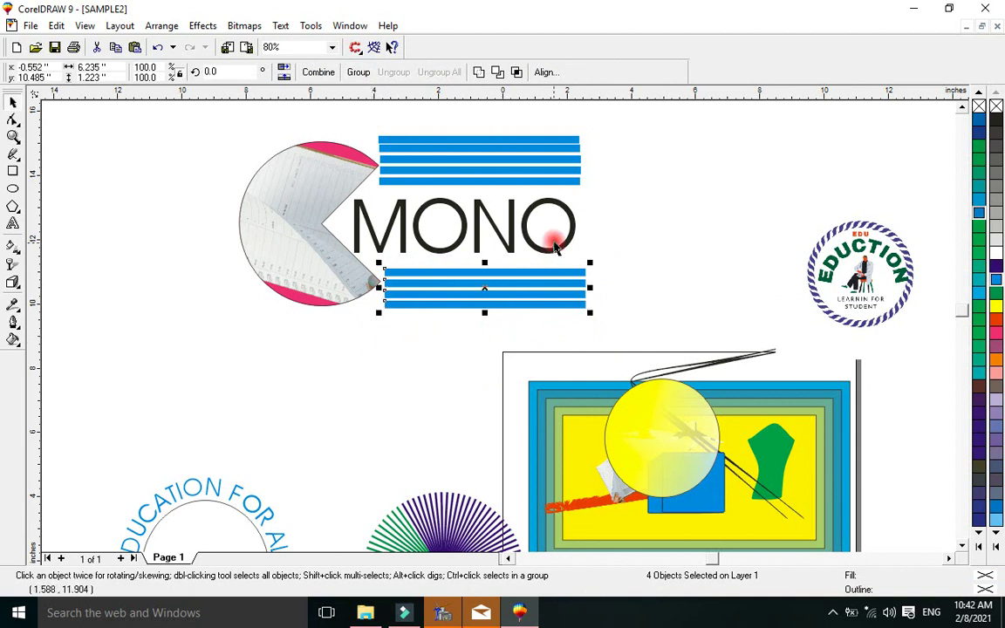
{"action": "left_click_drag", "start_coordinate": [602, 124], "coordinate": [361, 194]}
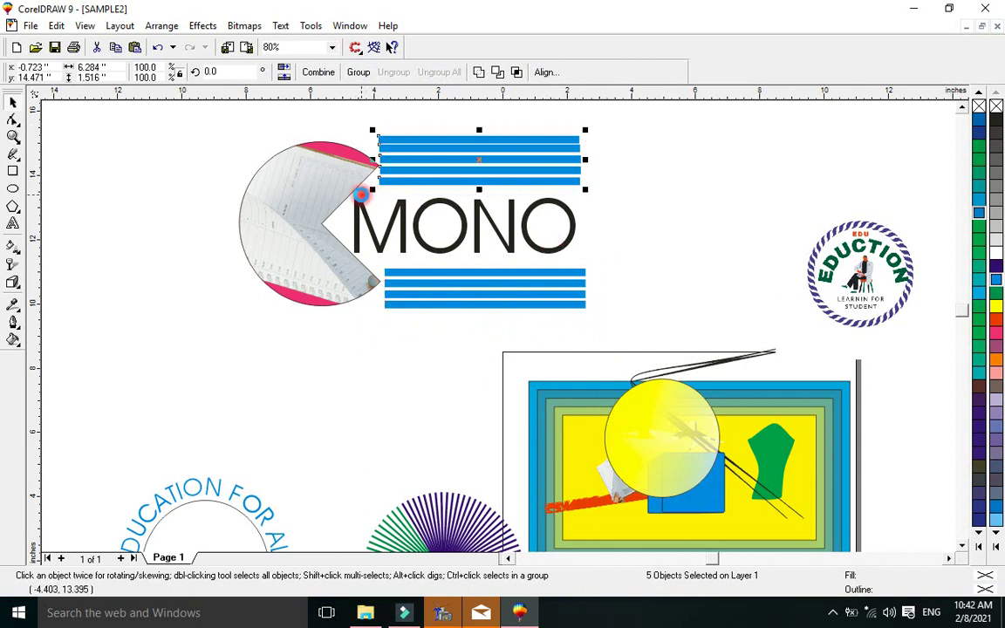
{"action": "left_click", "coordinate": [350, 131]}
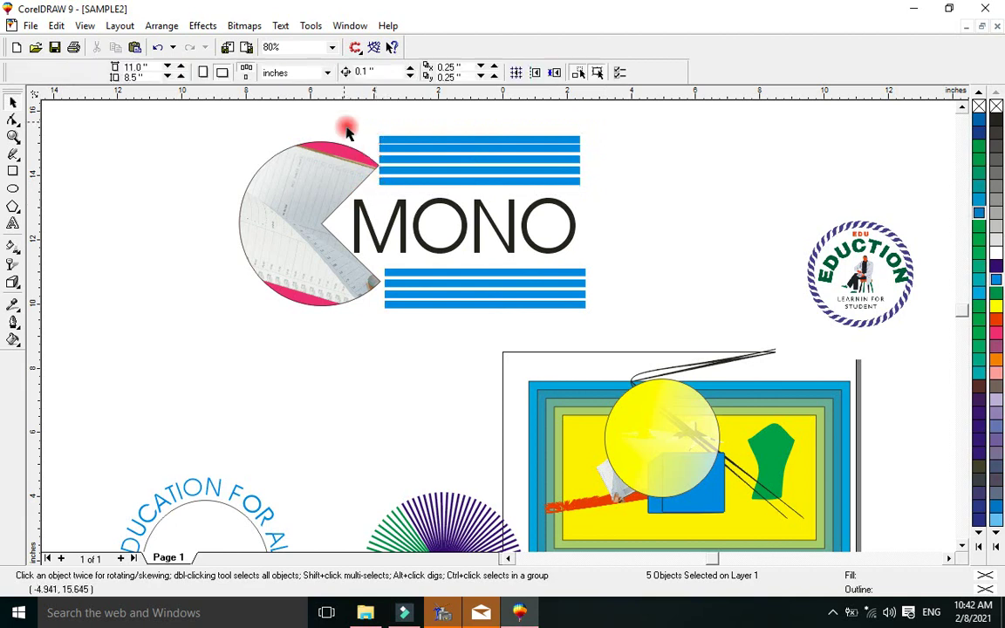
Step: Stretch the left ends of the first, second and fifth bars above MONO outward, making the fifth about 6.55 in long
{"action": "left_click", "coordinate": [381, 152]}
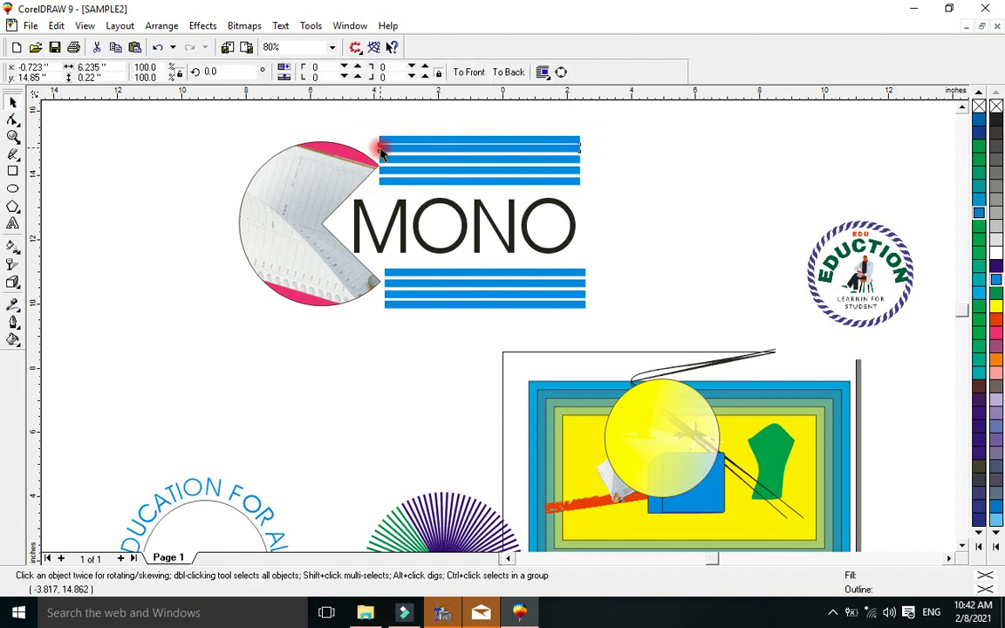
{"action": "left_click_drag", "start_coordinate": [386, 145], "coordinate": [476, 137]}
{"action": "left_click", "coordinate": [393, 126]}
{"action": "left_click", "coordinate": [391, 139]}
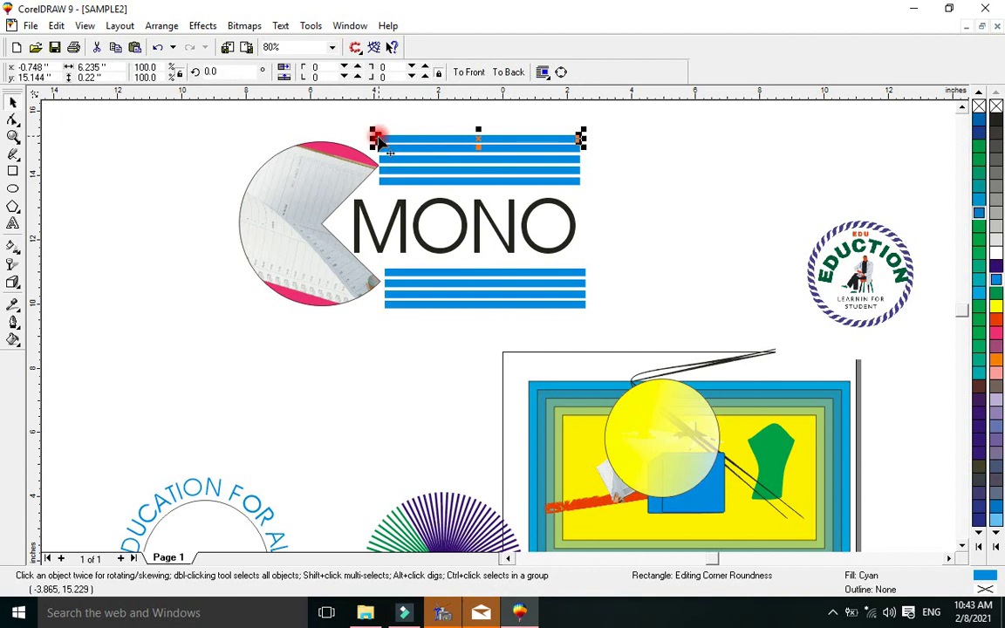
{"action": "left_click_drag", "start_coordinate": [378, 138], "coordinate": [358, 148]}
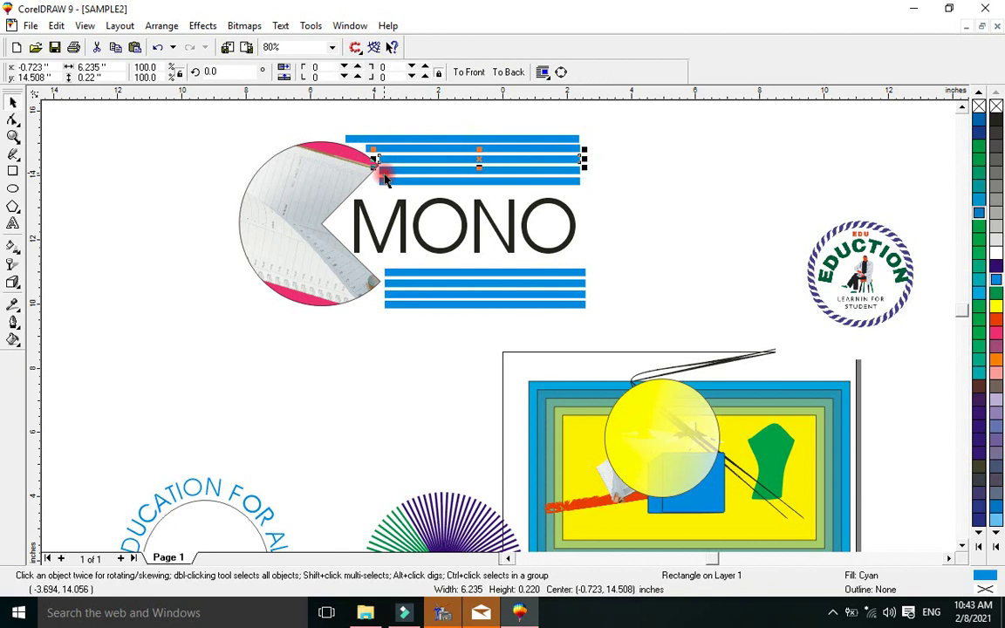
{"action": "left_click_drag", "start_coordinate": [384, 181], "coordinate": [360, 181]}
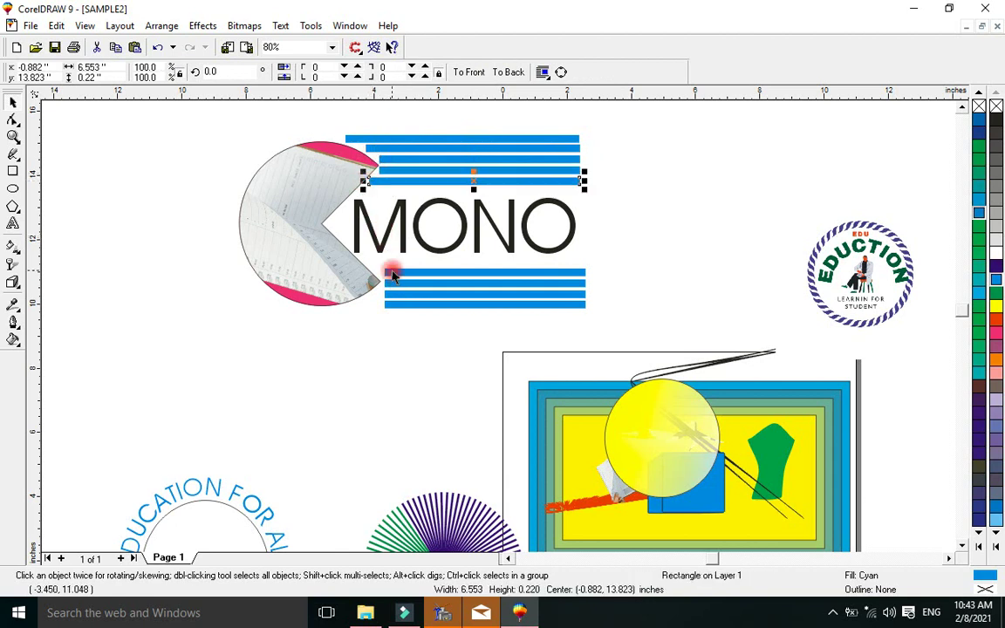
Step: Stretch the left ends of the first, third and fourth bars below MONO outward in uneven steps toward the pie shape
{"action": "left_click", "coordinate": [391, 275]}
{"action": "left_click_drag", "start_coordinate": [381, 274], "coordinate": [352, 303]}
{"action": "left_click", "coordinate": [389, 304]}
Step: Group the pie shape, the MONO text and all the cyan bars into one logo
{"action": "left_click", "coordinate": [197, 170]}
{"action": "left_click_drag", "start_coordinate": [189, 114], "coordinate": [601, 325]}
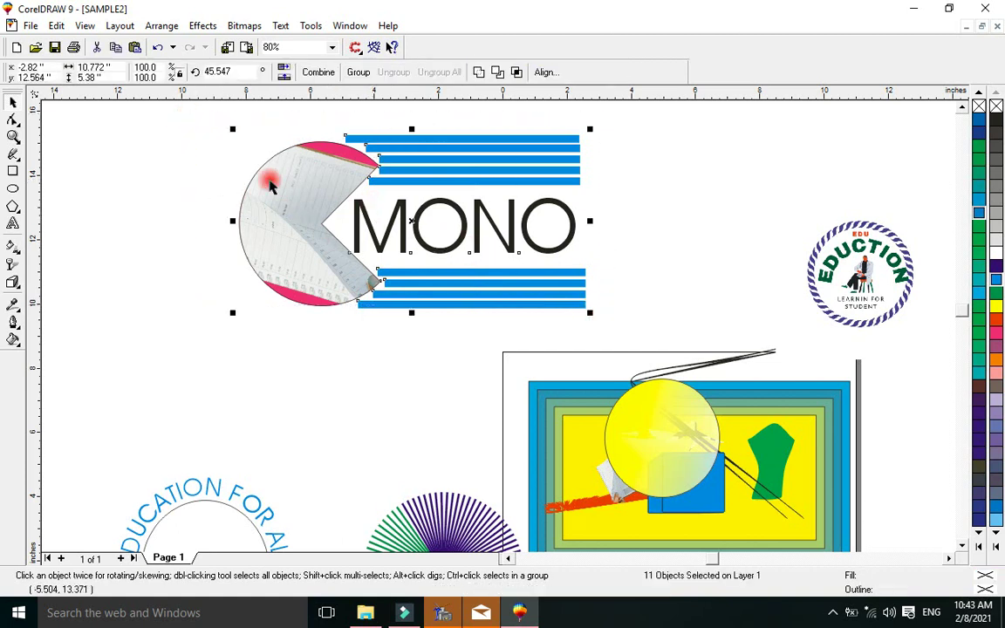
{"action": "left_click", "coordinate": [202, 164]}
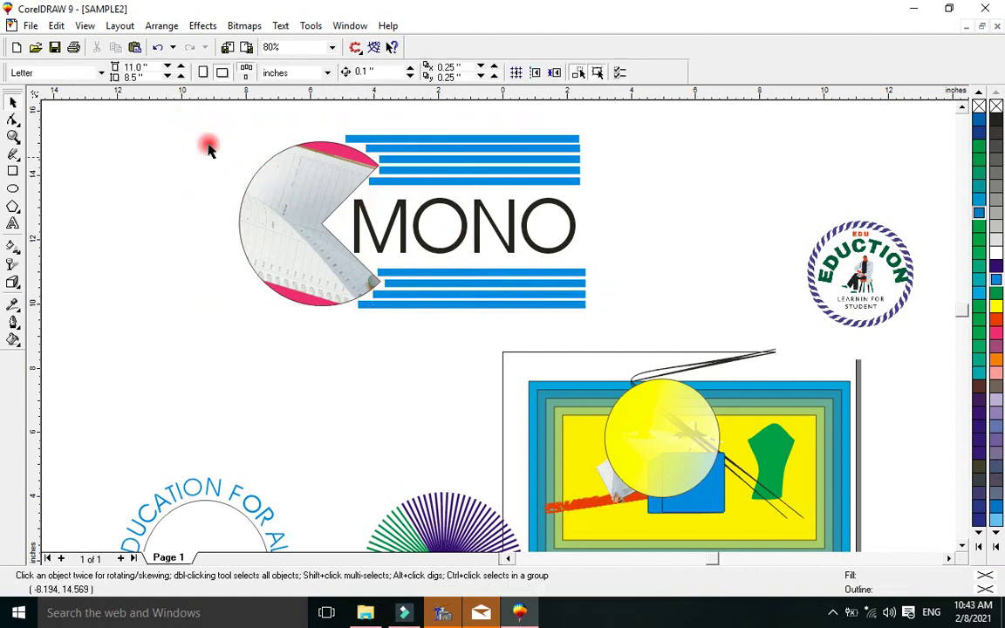
{"action": "left_click", "coordinate": [520, 285]}
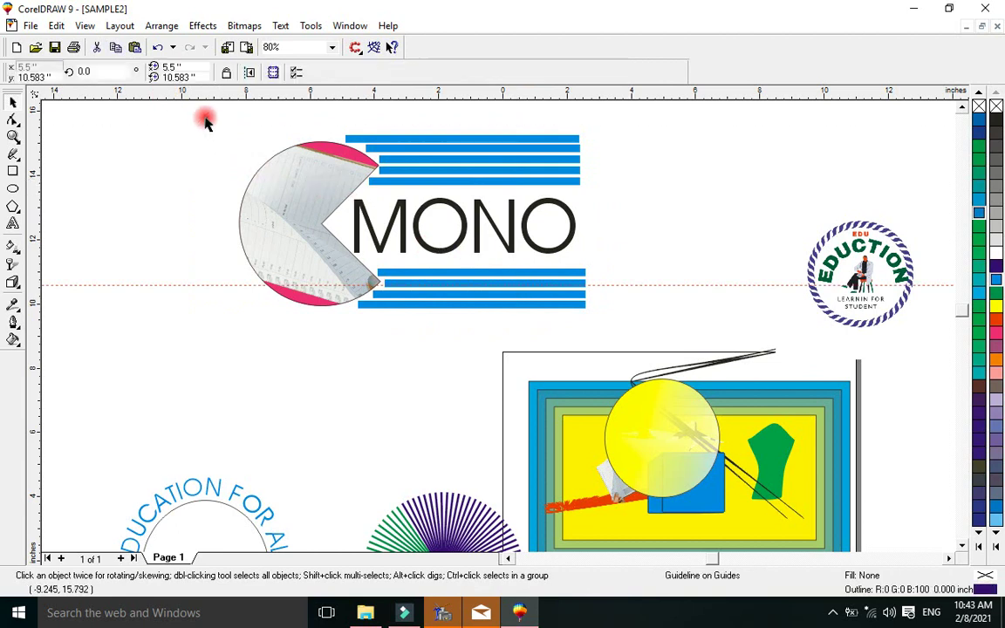
{"action": "left_click_drag", "start_coordinate": [206, 118], "coordinate": [633, 343]}
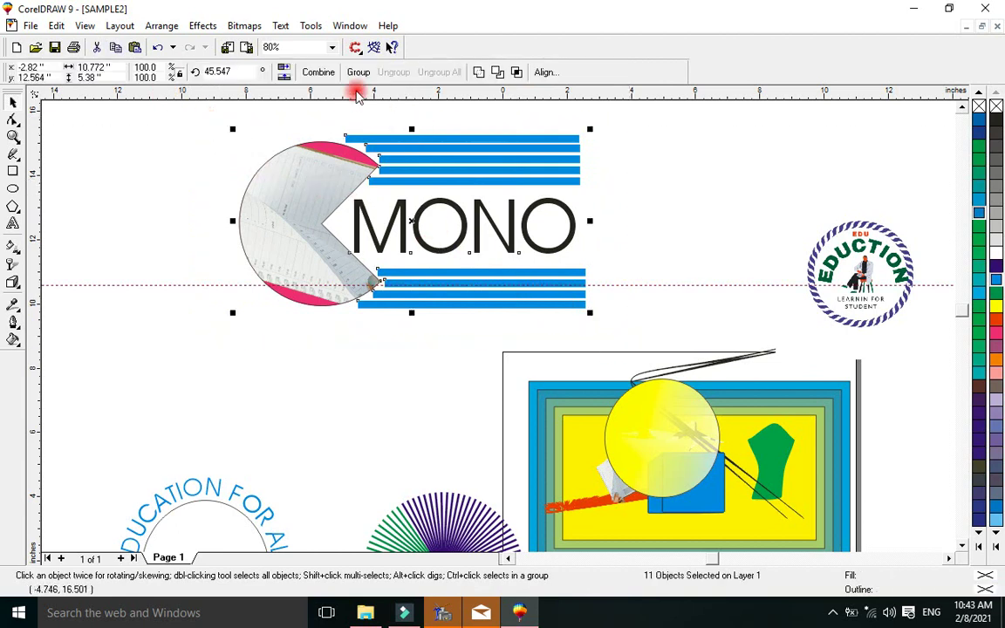
{"action": "left_click", "coordinate": [358, 73]}
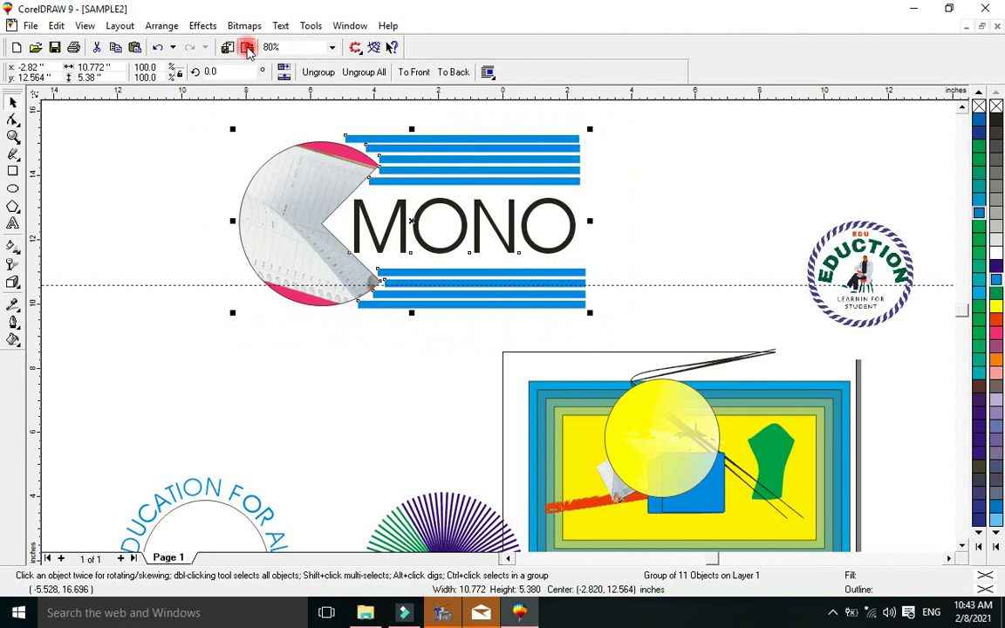
Step: Export only the selected logo to the Desktop as JPEG file 12, in 24-bit RGB at 1024x768 pixels and 300 dpi
{"action": "key", "text": "ctrl+e"}
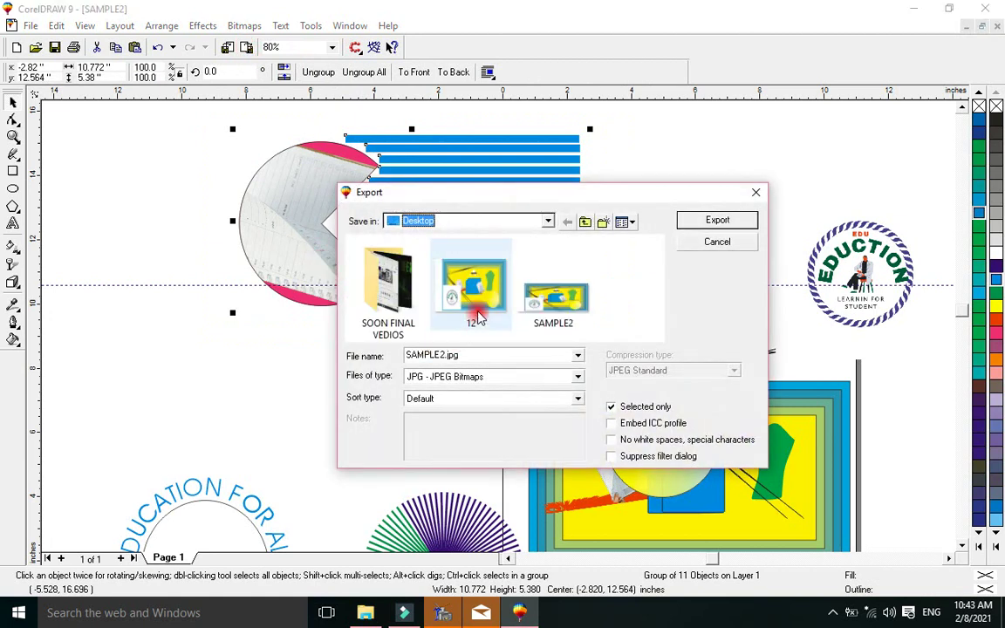
{"action": "left_click", "coordinate": [539, 310]}
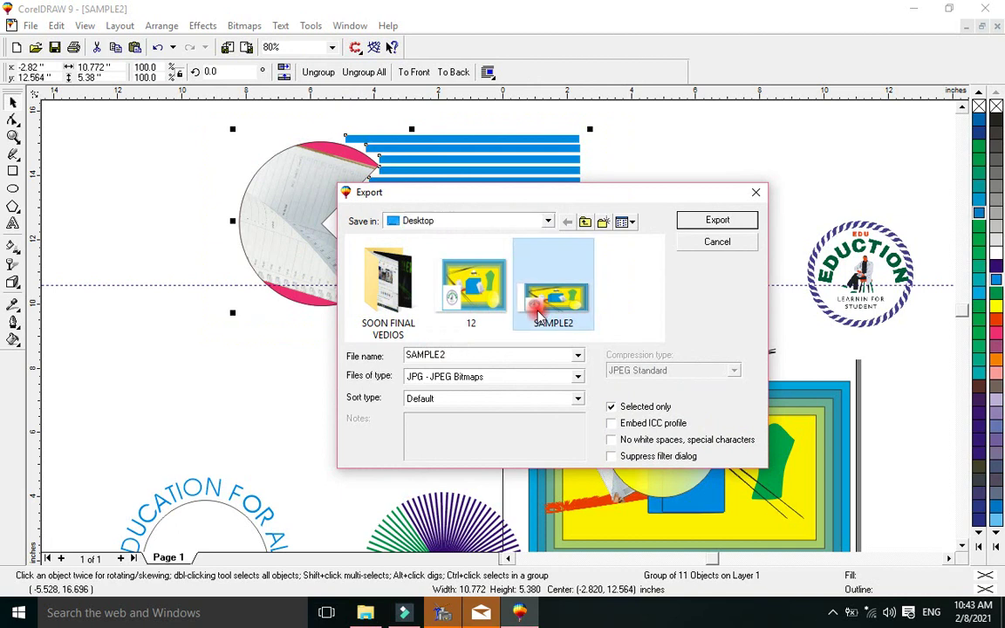
{"action": "double_click", "coordinate": [444, 354]}
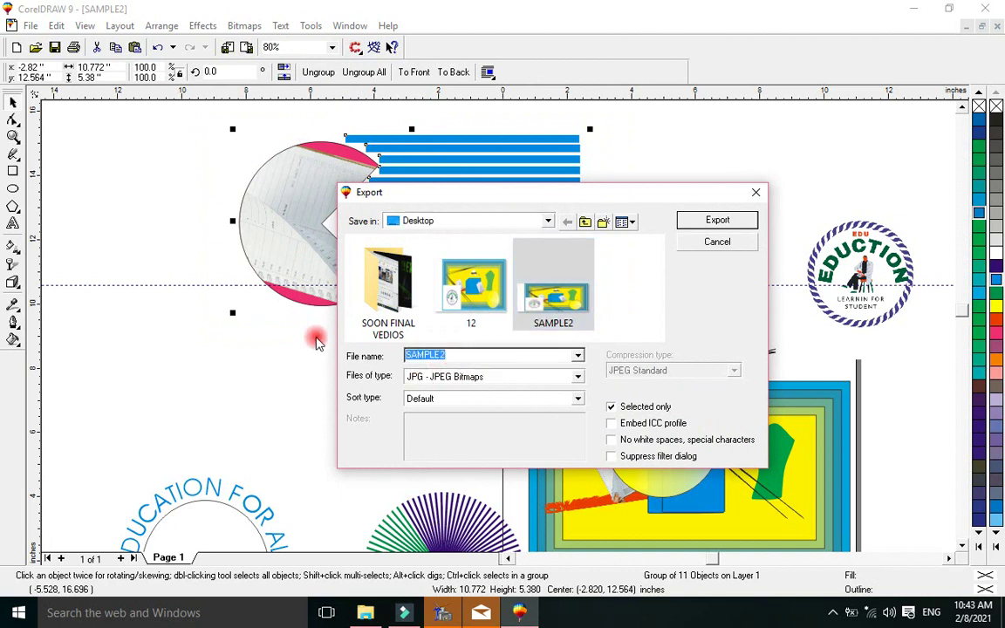
{"action": "type", "text": "12"}
{"action": "left_click", "coordinate": [690, 219]}
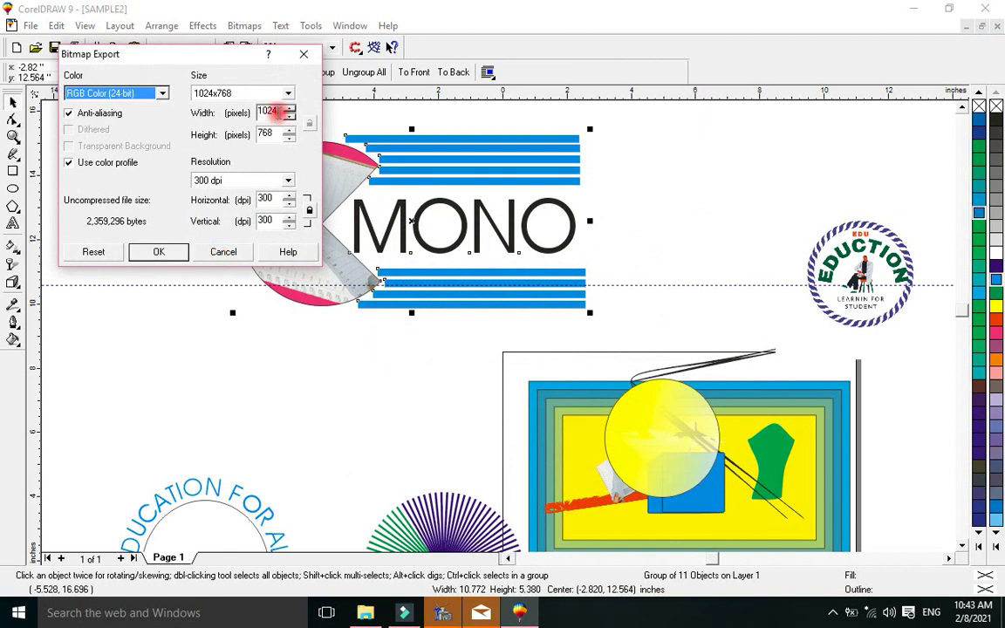
{"action": "left_click", "coordinate": [158, 251]}
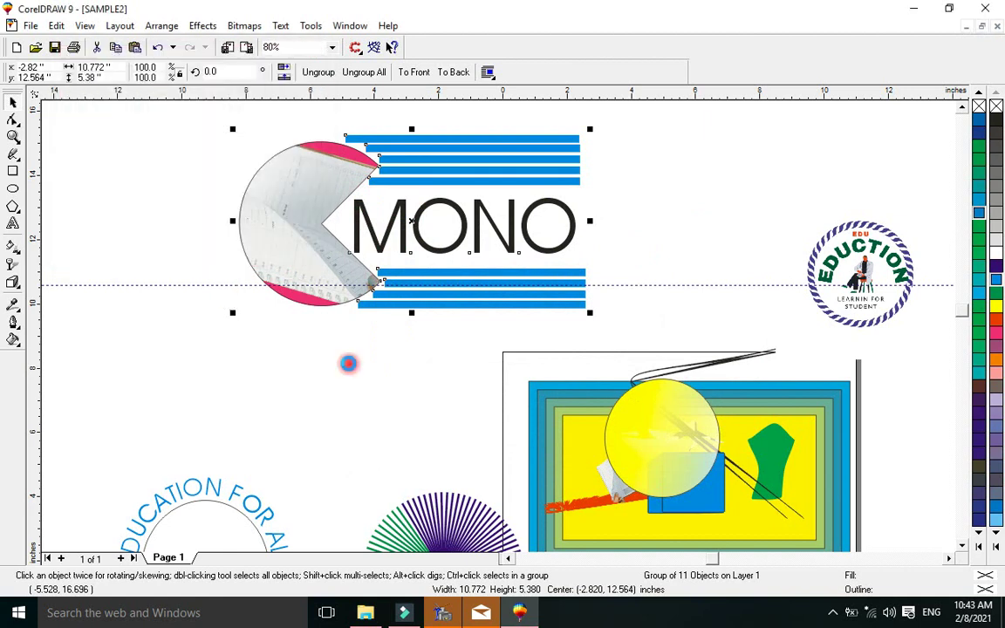
Step: Open the exported image 12 from the desktop to check the logo, close it and return to CorelDRAW
{"action": "left_click", "coordinate": [511, 419]}
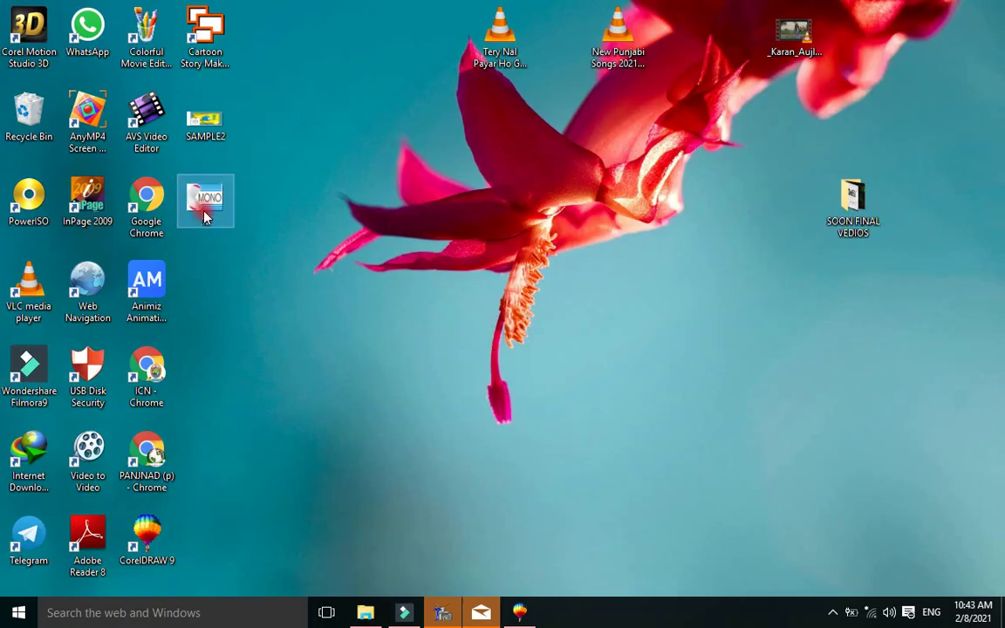
{"action": "double_click", "coordinate": [205, 218]}
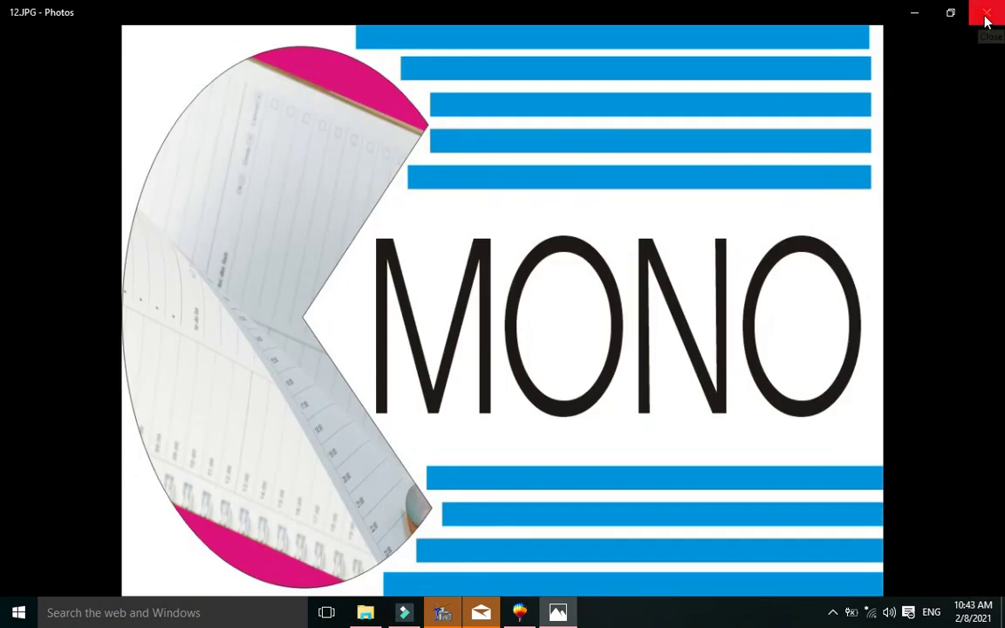
{"action": "left_click", "coordinate": [987, 21]}
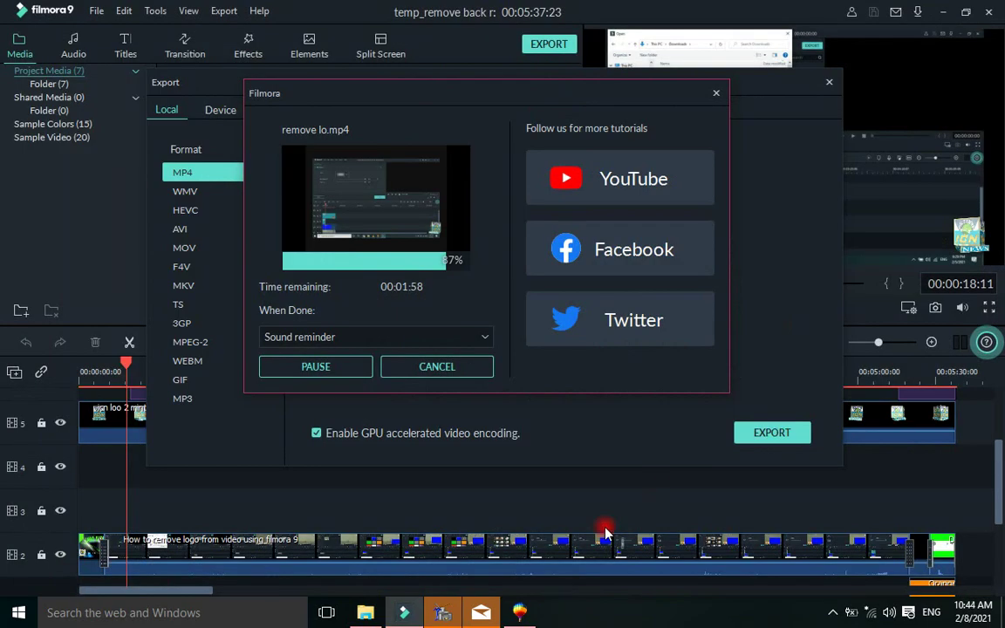
{"action": "left_click", "coordinate": [1003, 611]}
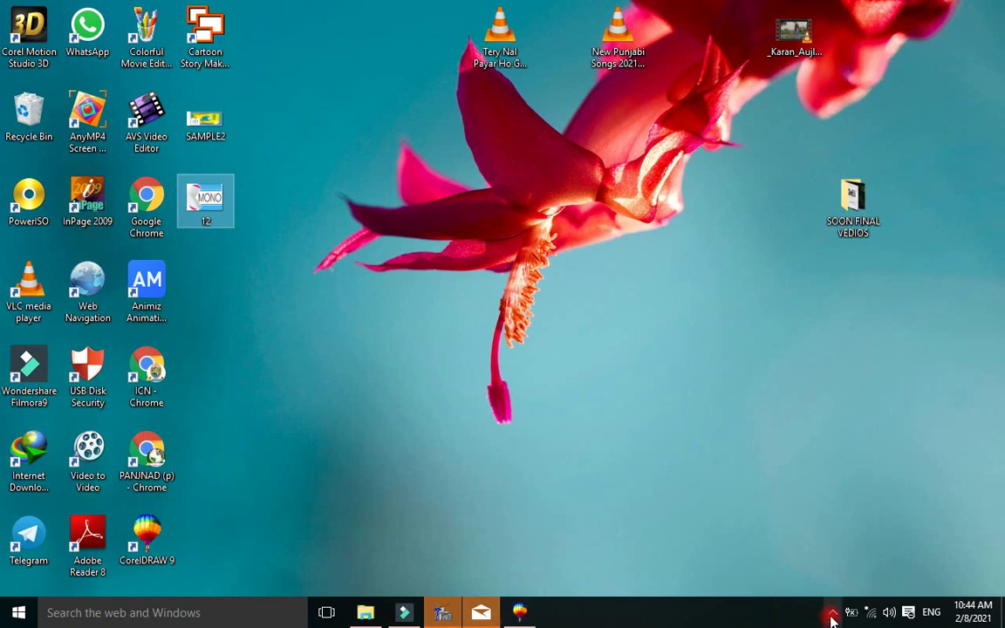
{"action": "left_click", "coordinate": [832, 619]}
{"action": "left_click", "coordinate": [532, 612]}
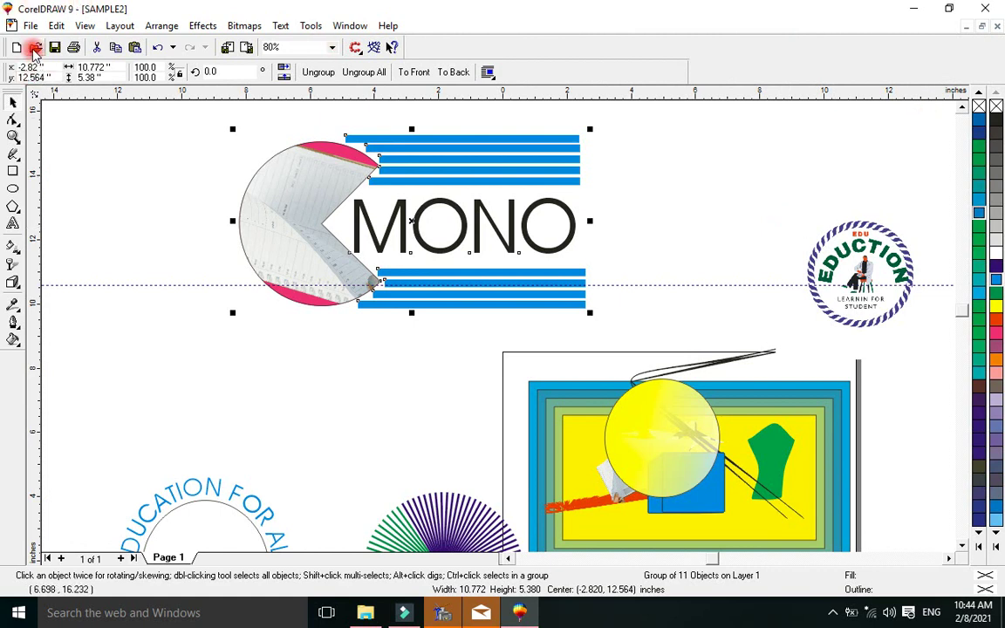
{"action": "left_click", "coordinate": [833, 613]}
{"action": "left_click", "coordinate": [801, 581]}
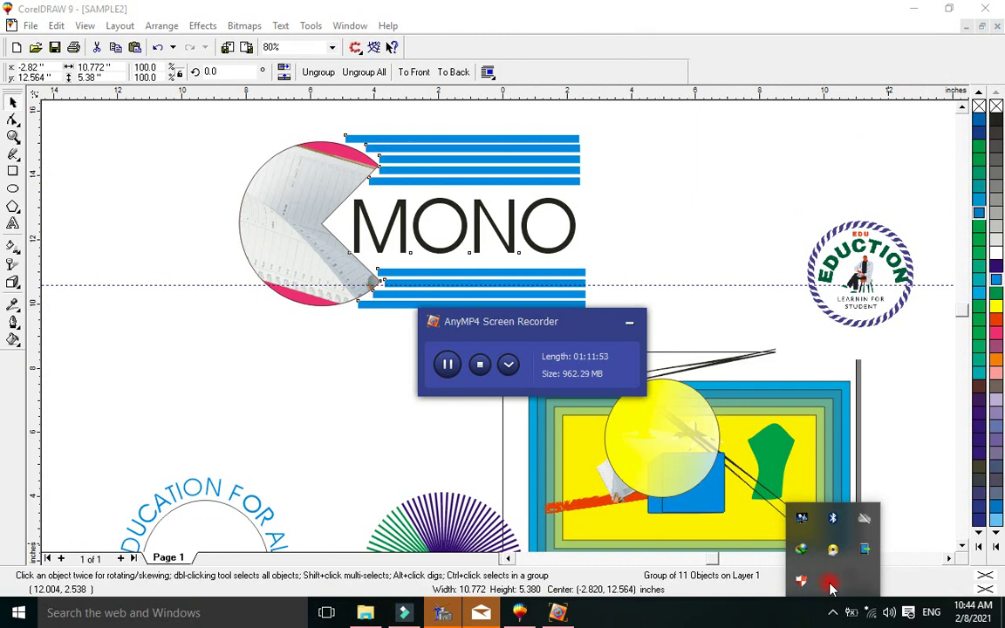
{"action": "left_click_drag", "start_coordinate": [830, 588], "coordinate": [523, 410]}
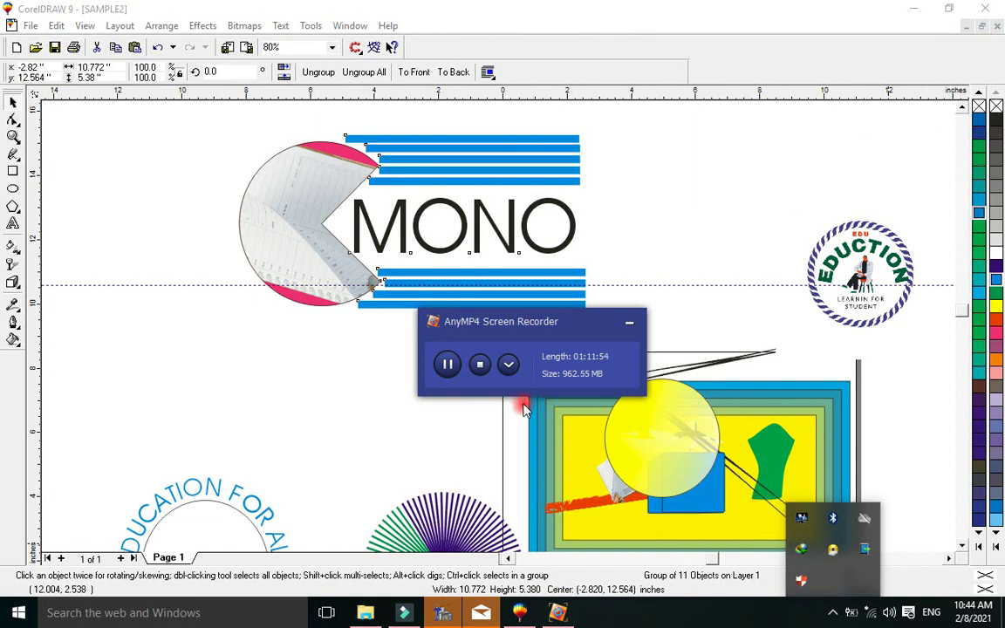